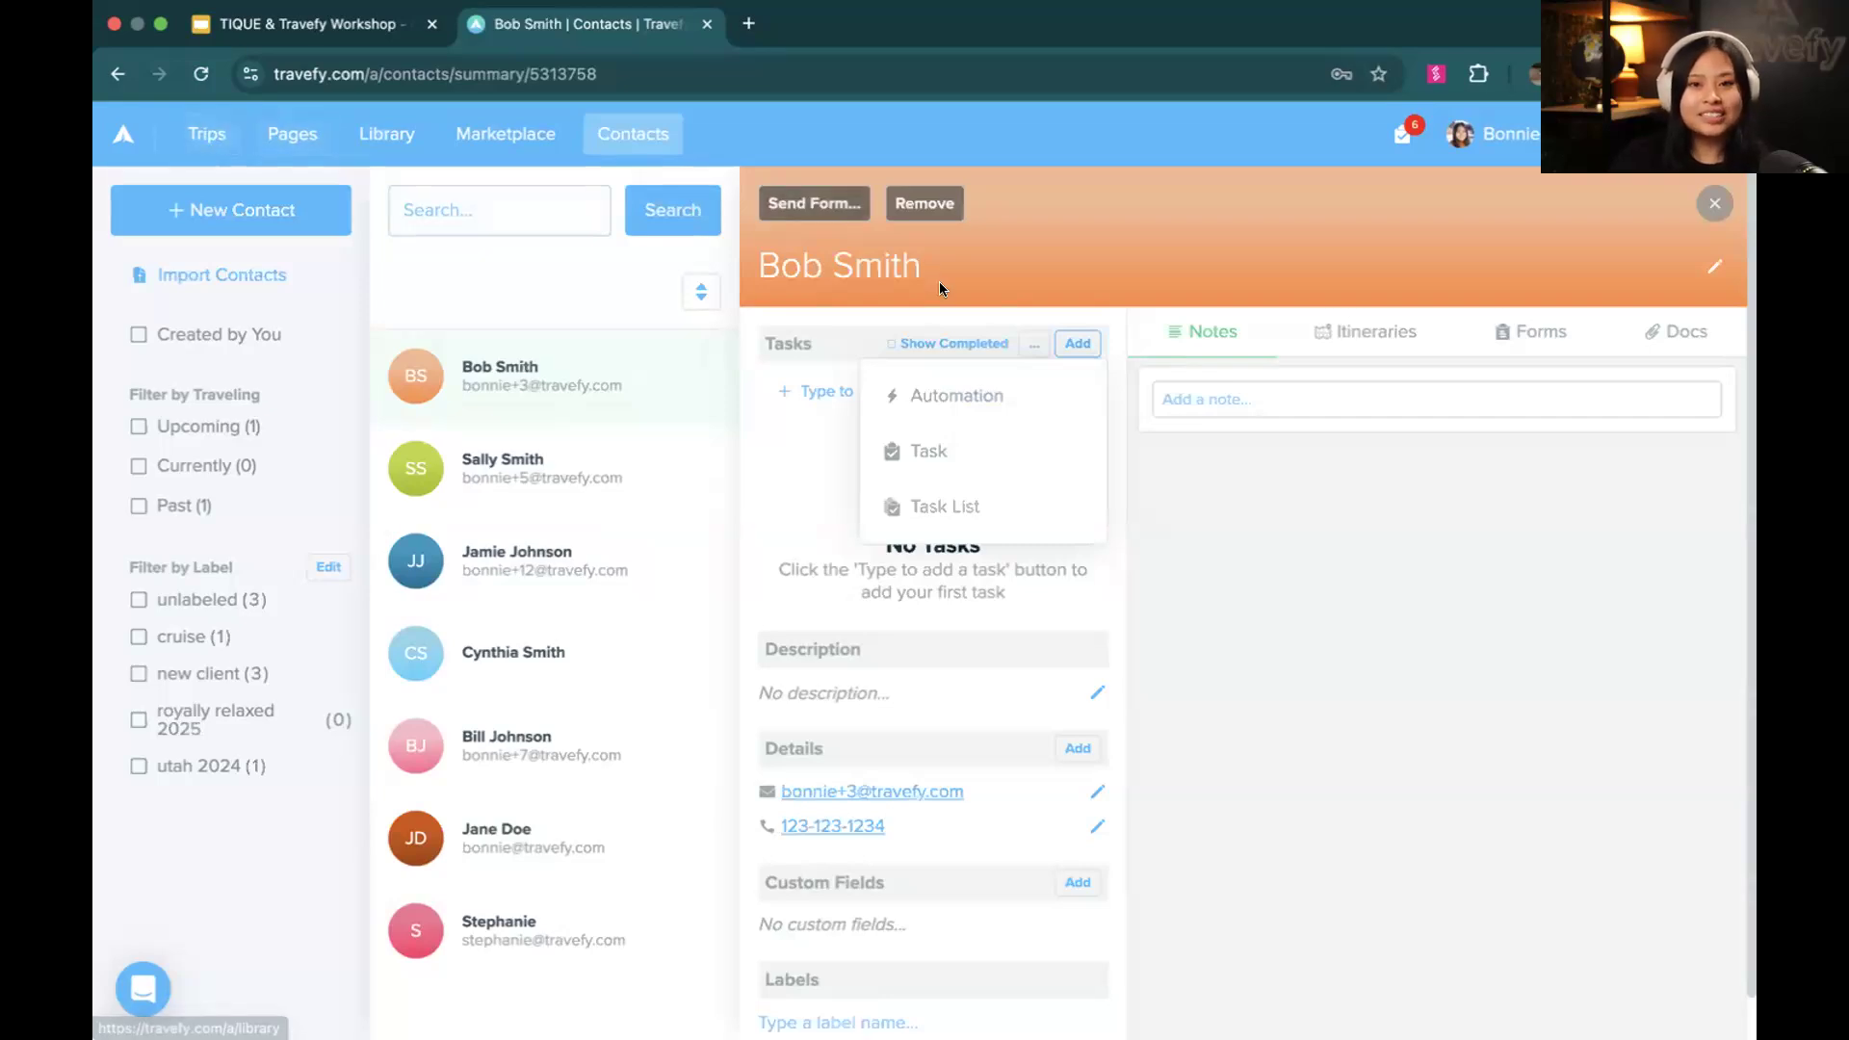
Open the Birthday Cruise 2025 trip from the trips list and look over its proposals and itineraries
{"action": "left_click", "coordinate": [180, 133]}
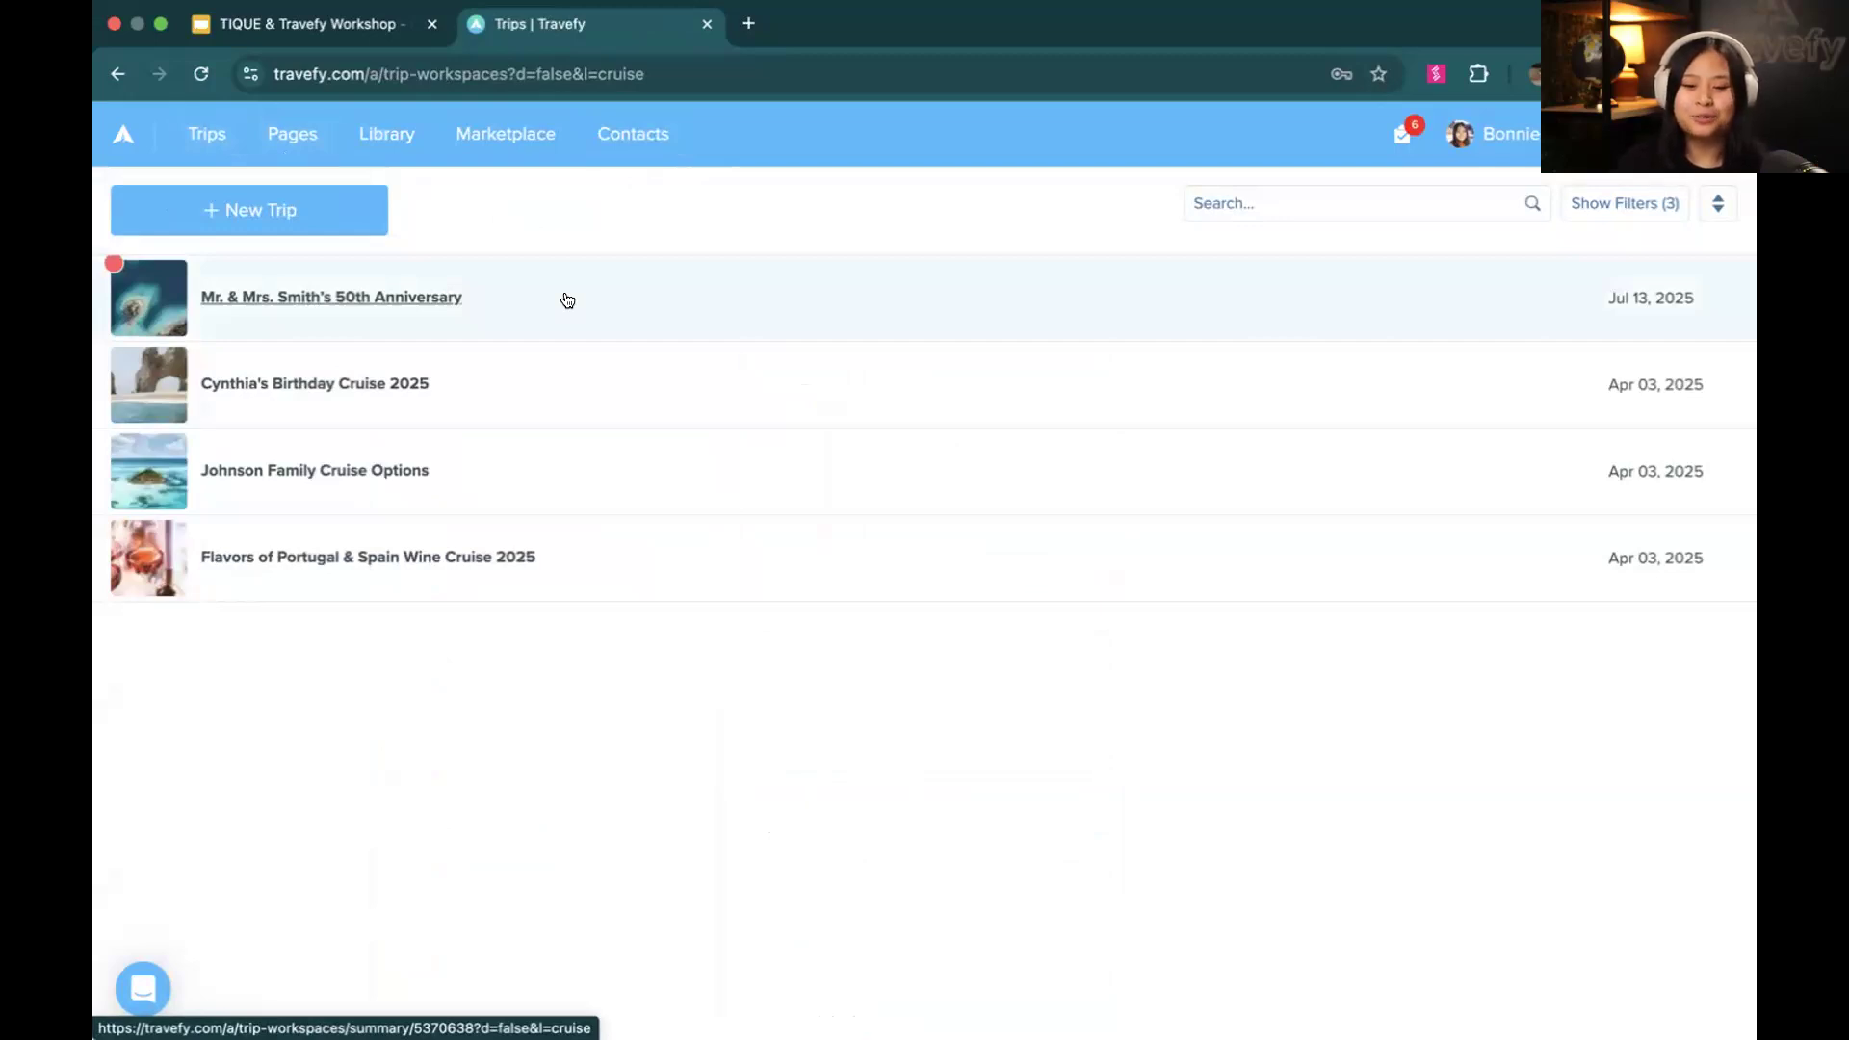
{"action": "left_click", "coordinate": [527, 395]}
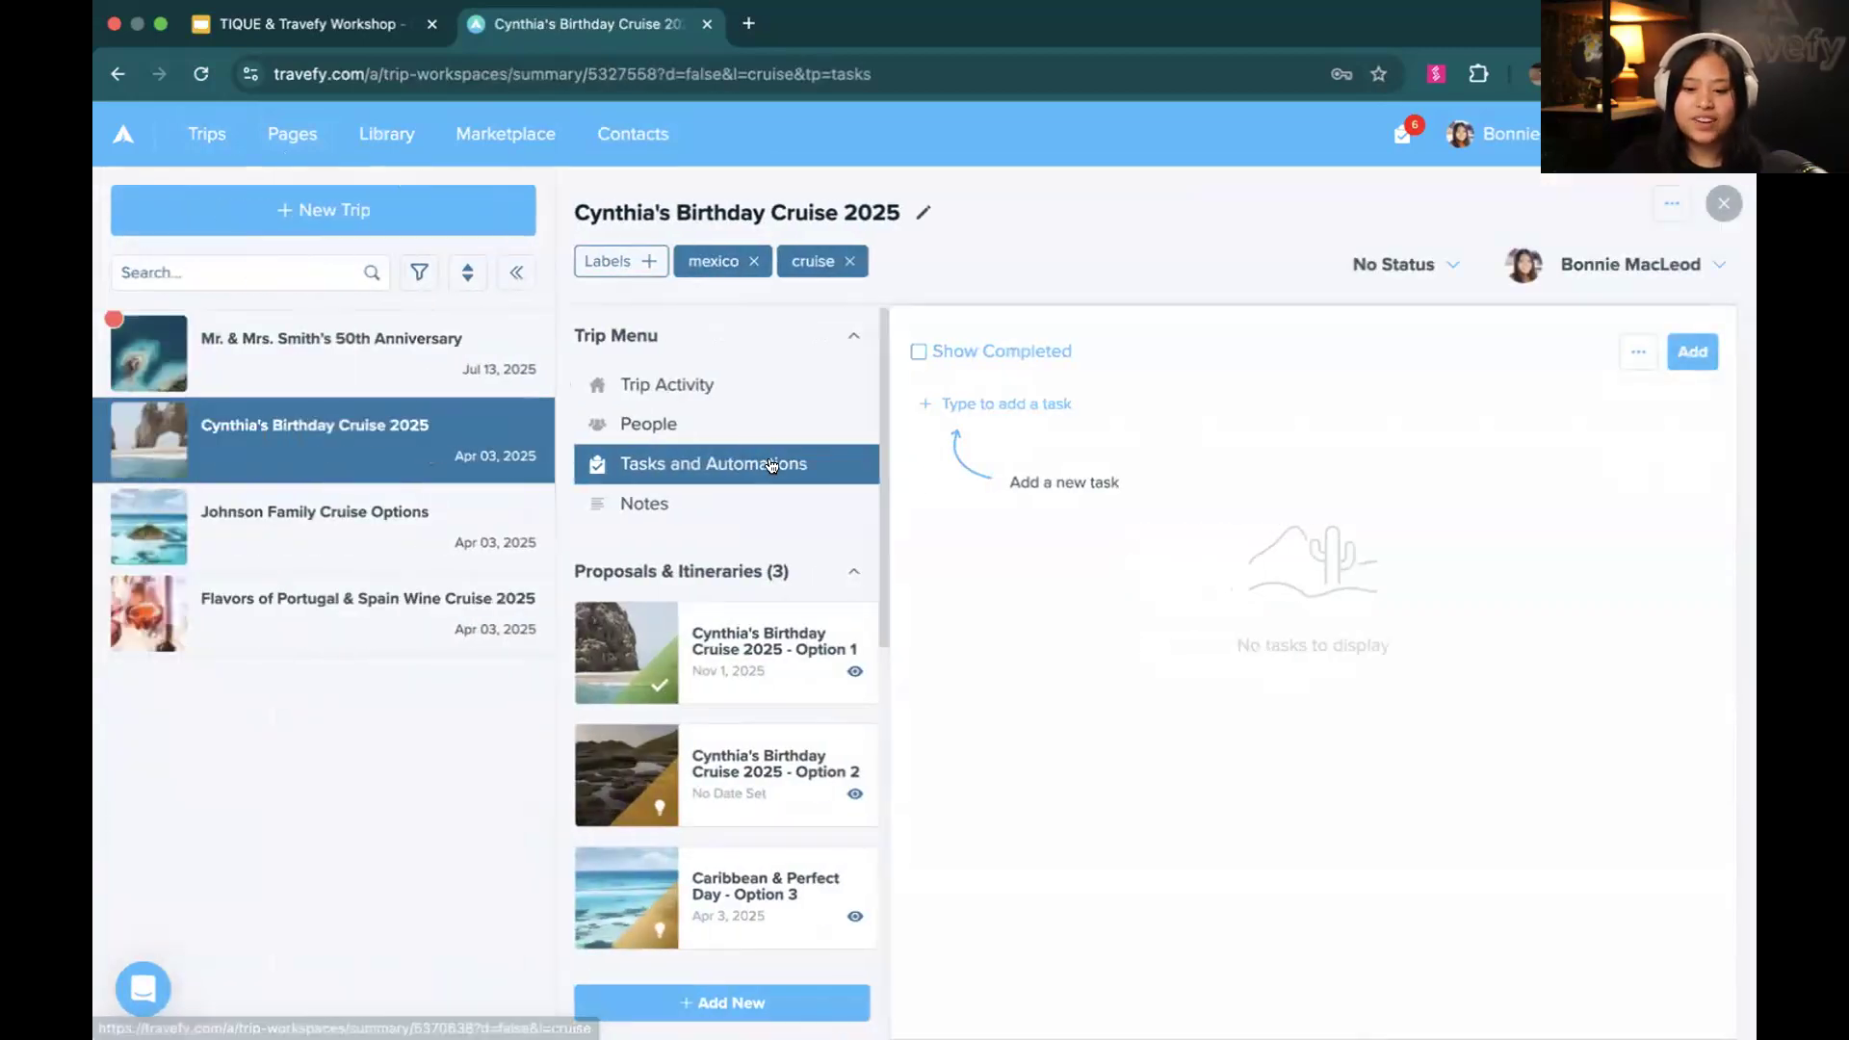
{"action": "scroll", "coordinate": [778, 520], "scroll_direction": "down", "scroll_amount": 3}
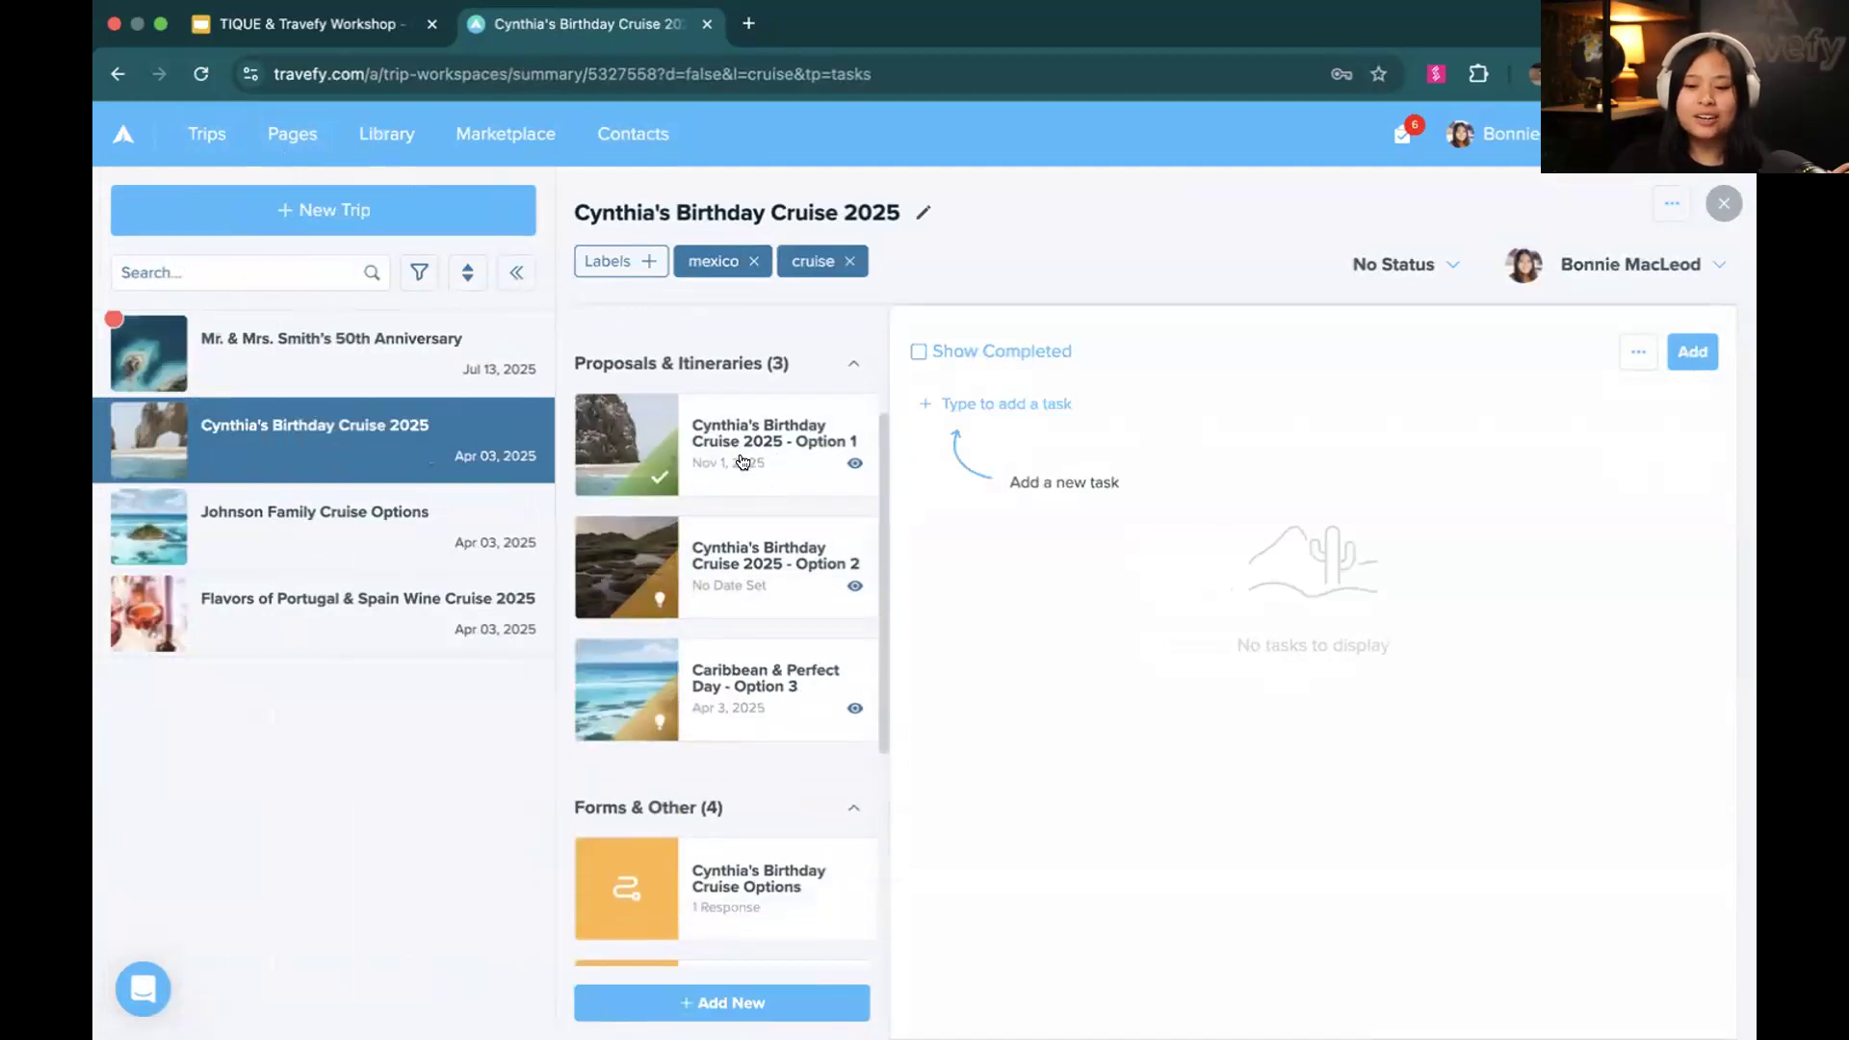
{"action": "mouse_move", "coordinate": [661, 476]}
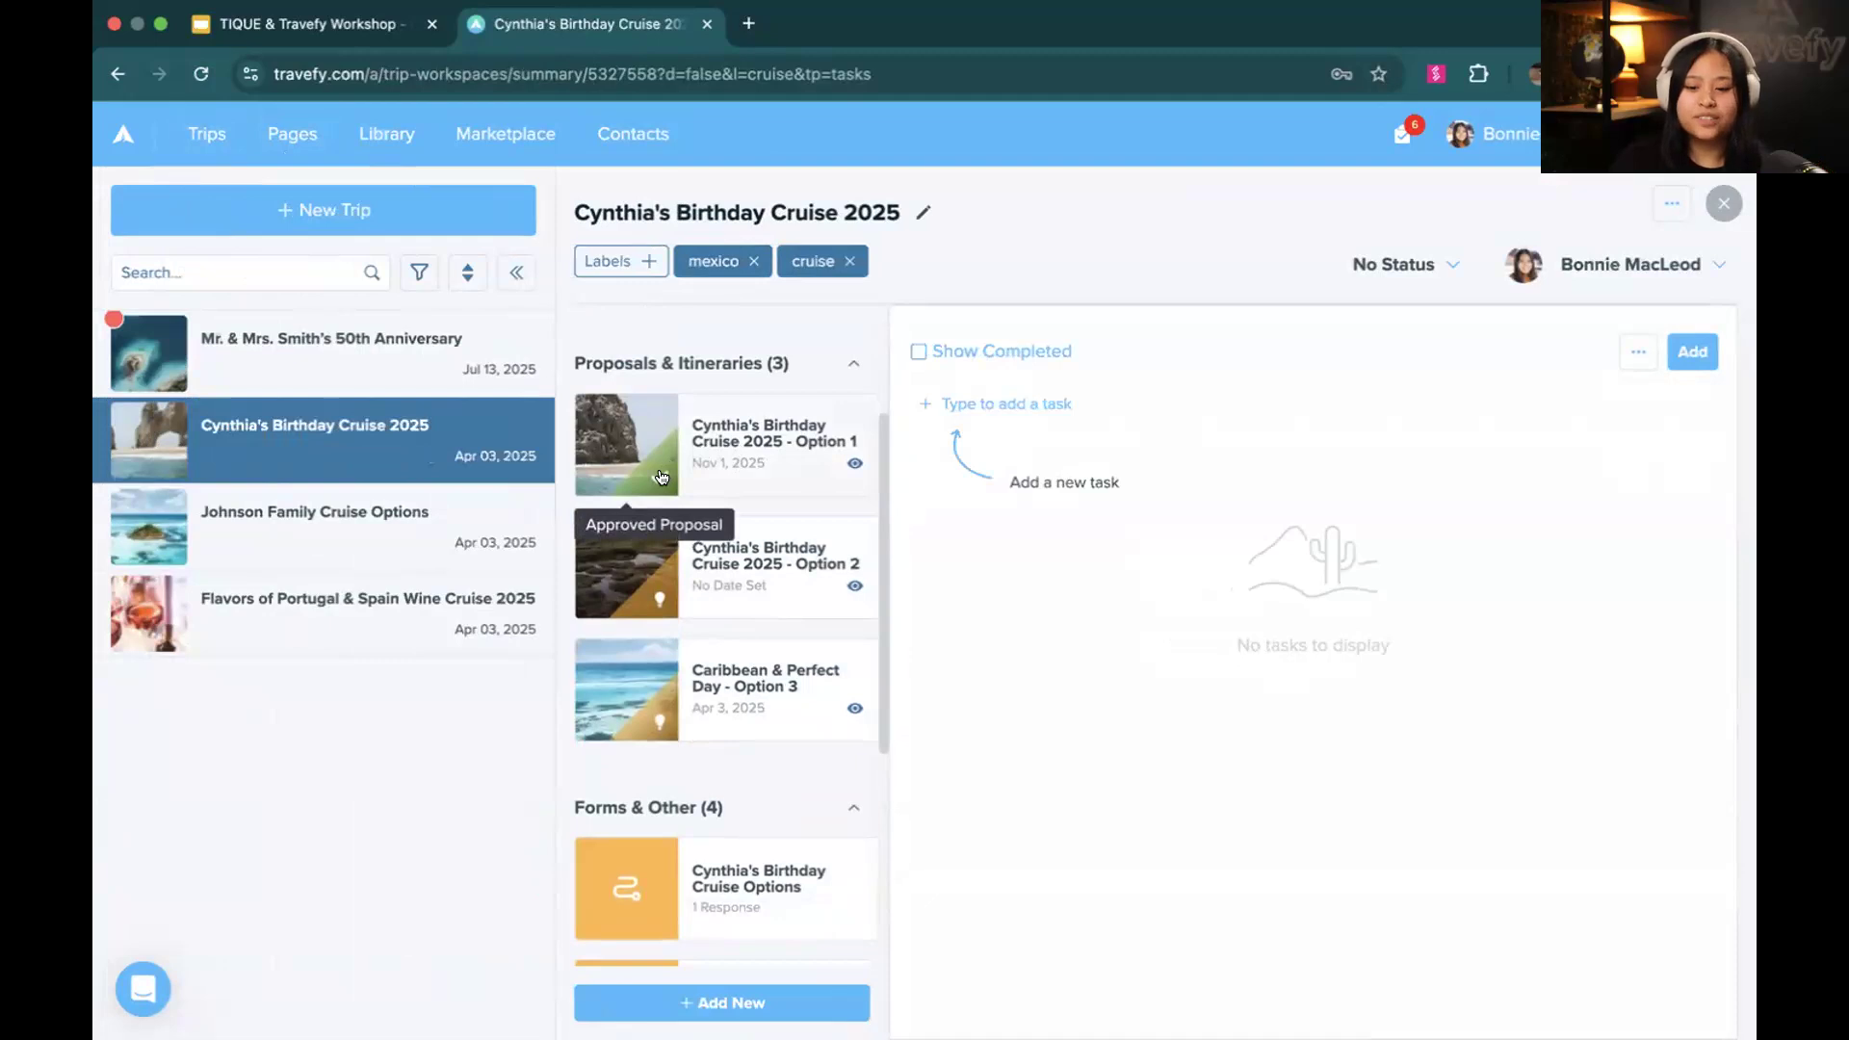
{"action": "scroll", "coordinate": [660, 477], "scroll_direction": "up", "scroll_amount": 3}
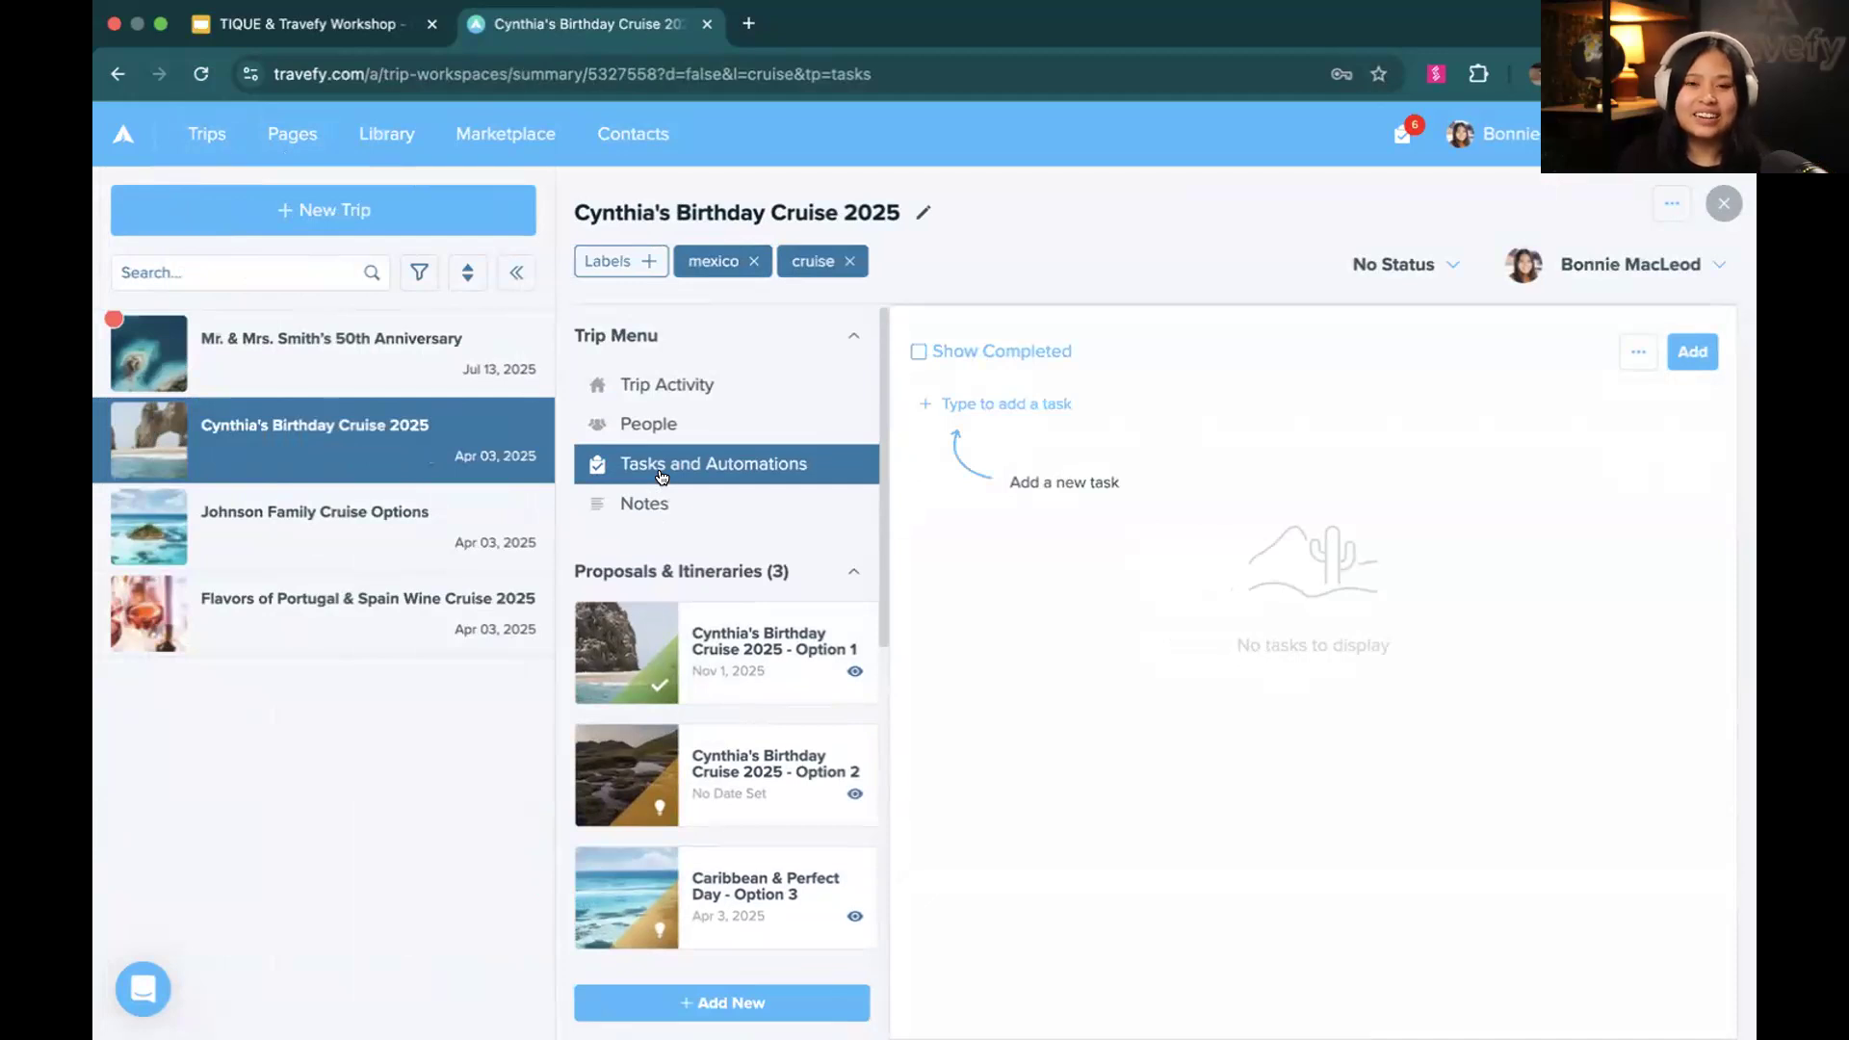
Review the Birthday Cruise 2025 trip's activity log and its attached proposals and forms
{"action": "left_click", "coordinate": [682, 385]}
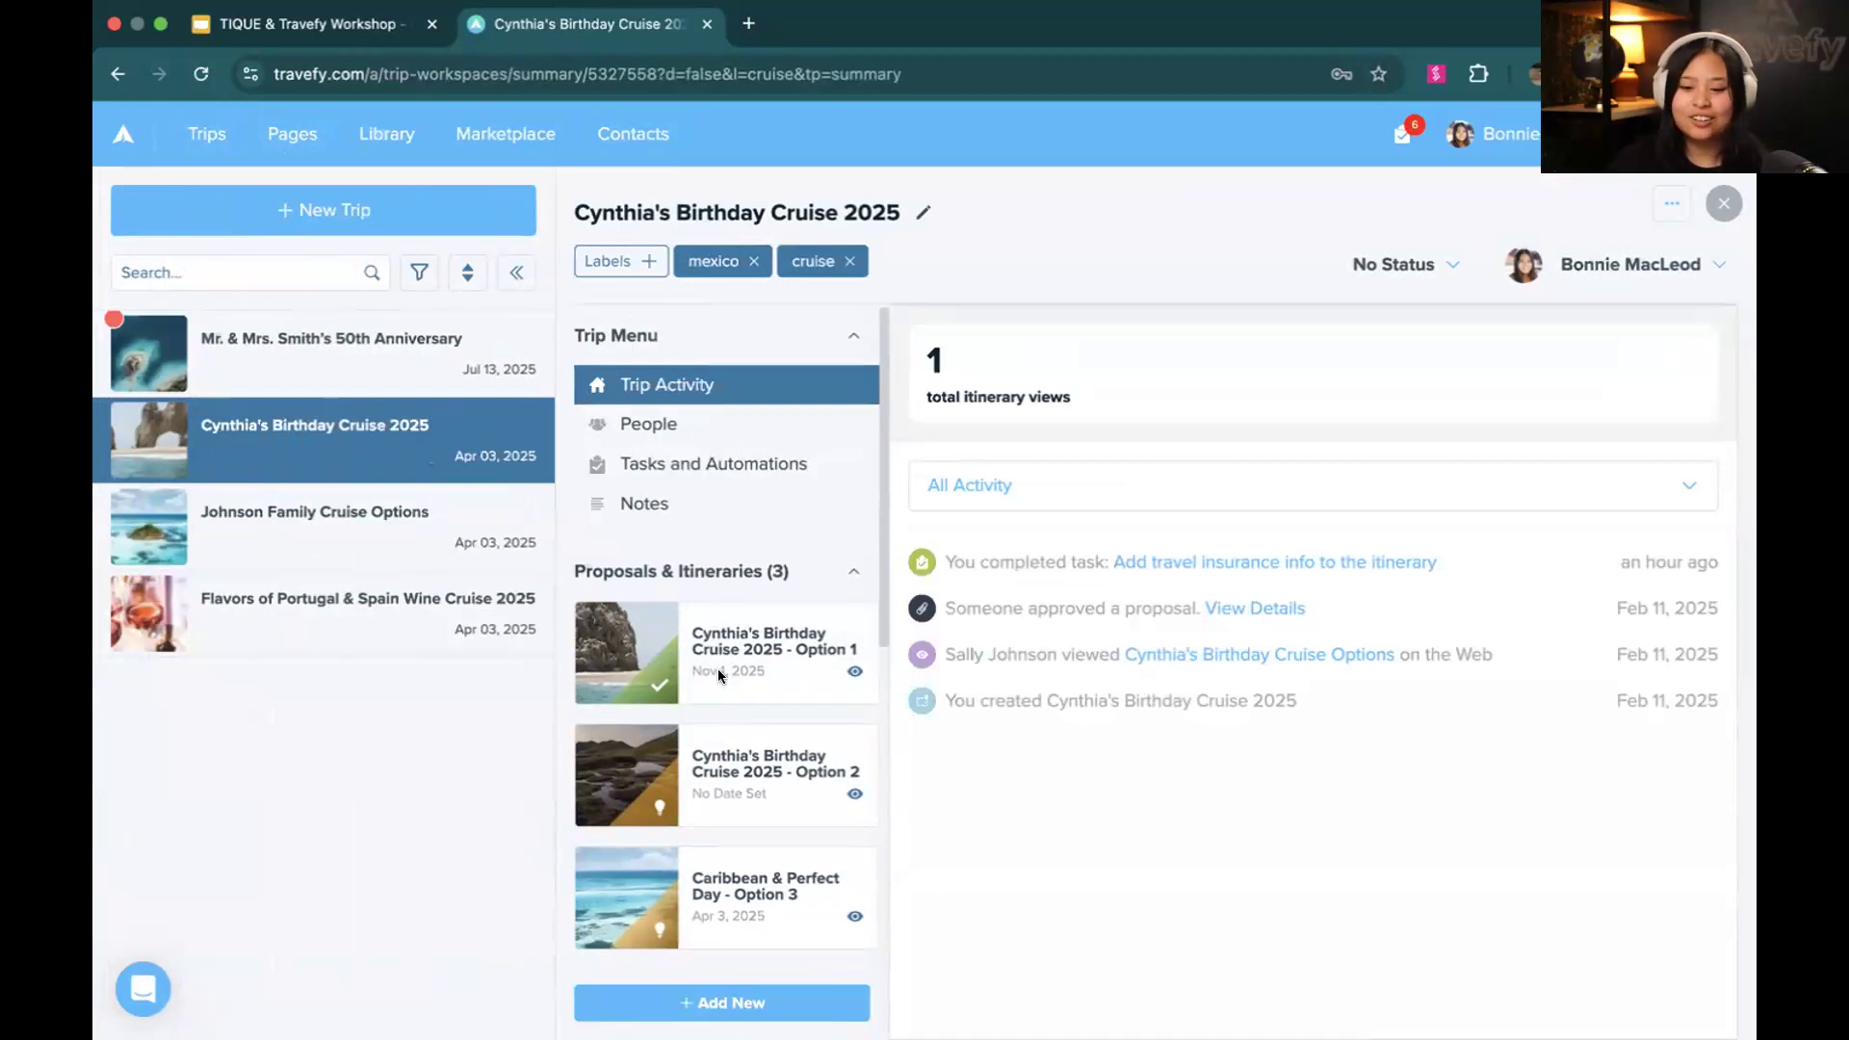
{"action": "scroll", "coordinate": [718, 665], "scroll_direction": "down", "scroll_amount": 4}
{"action": "scroll", "coordinate": [718, 706], "scroll_direction": "down", "scroll_amount": 1}
{"action": "scroll", "coordinate": [723, 675], "scroll_direction": "up", "scroll_amount": 5}
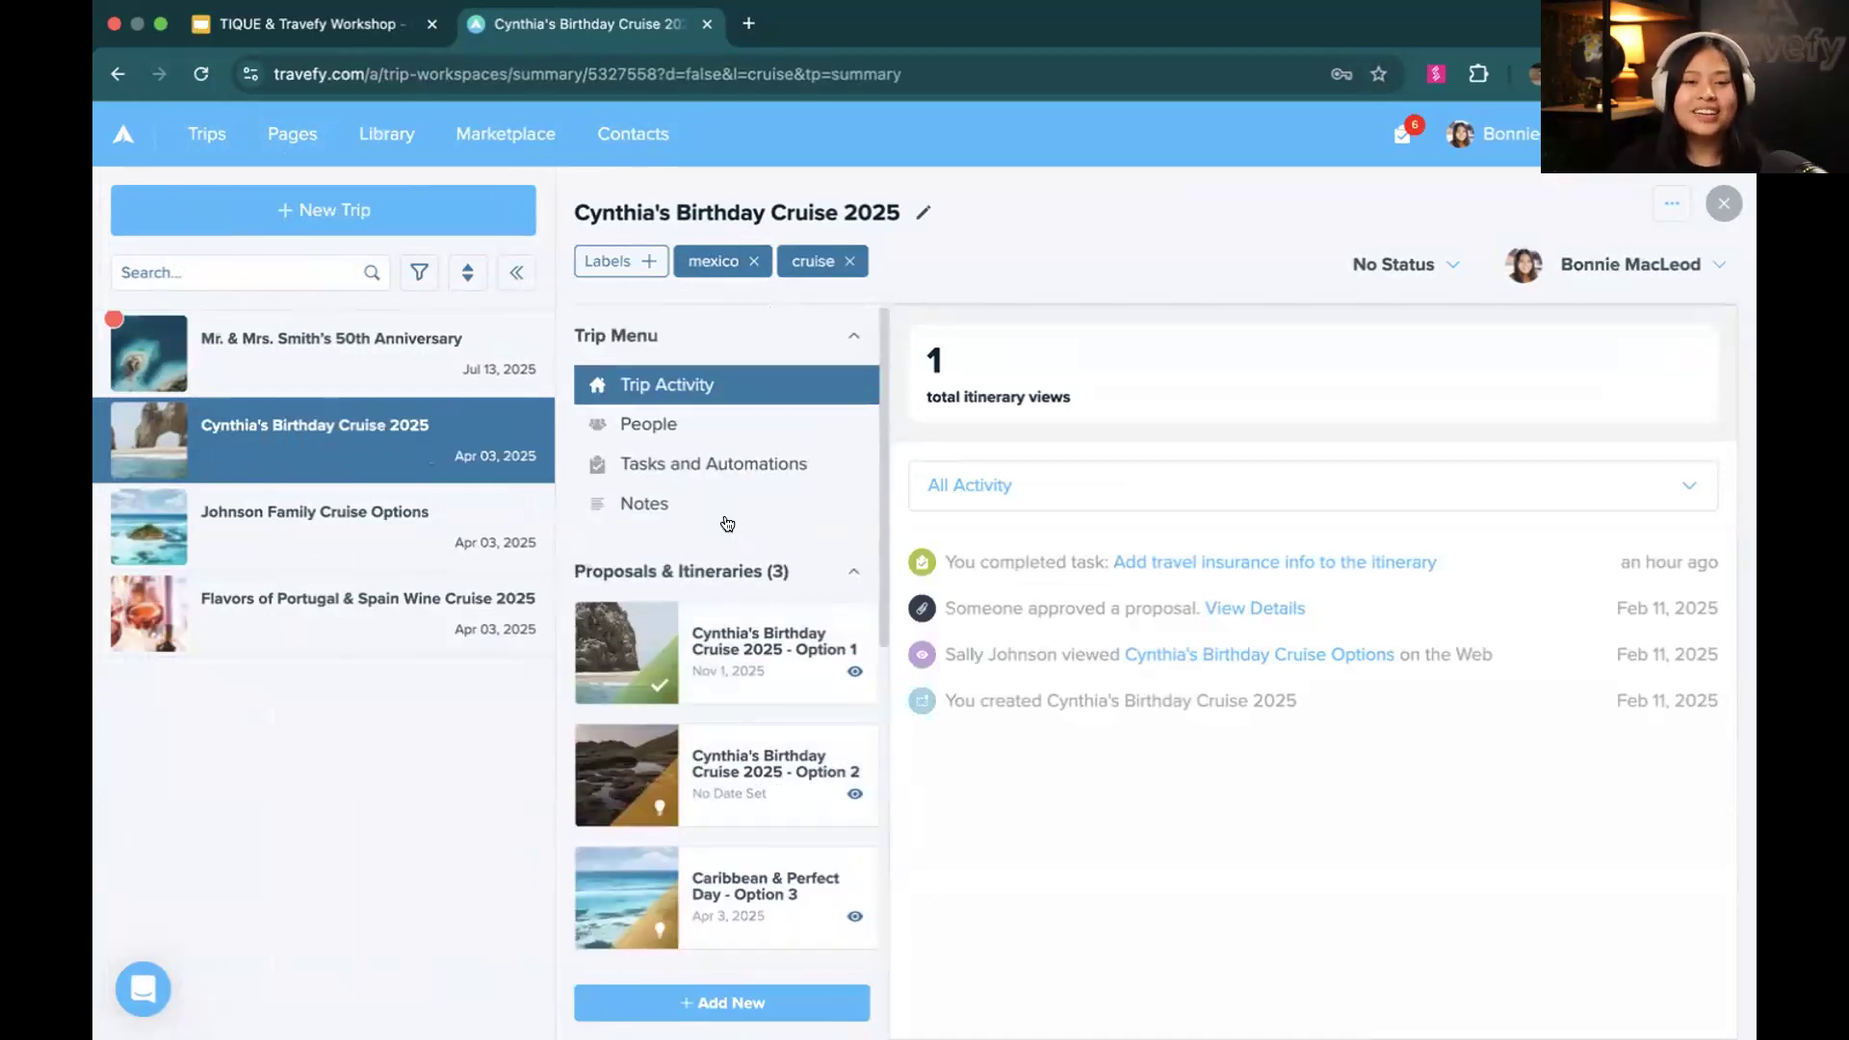
Add a single task to the Birthday Cruise 2025 trip and name it "Add travel insurance to the itinerary"
{"action": "left_click", "coordinate": [709, 472]}
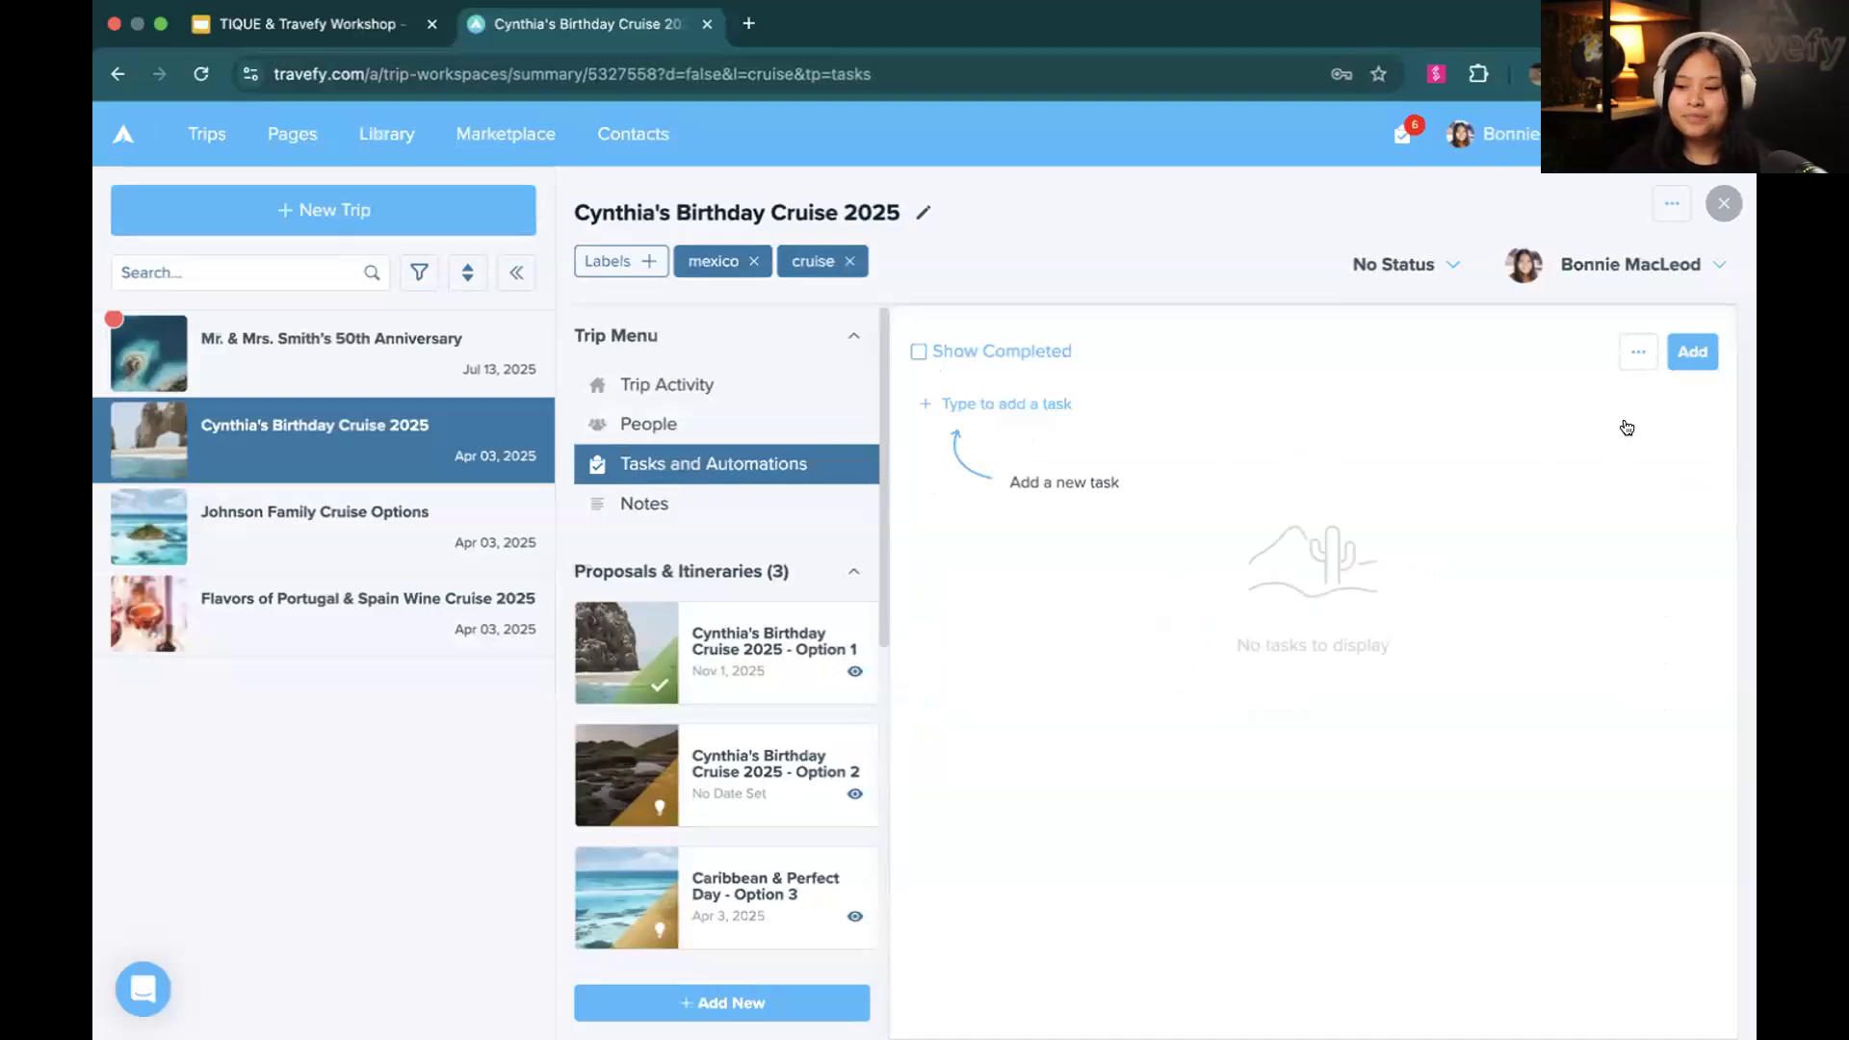
{"action": "left_click", "coordinate": [1693, 352]}
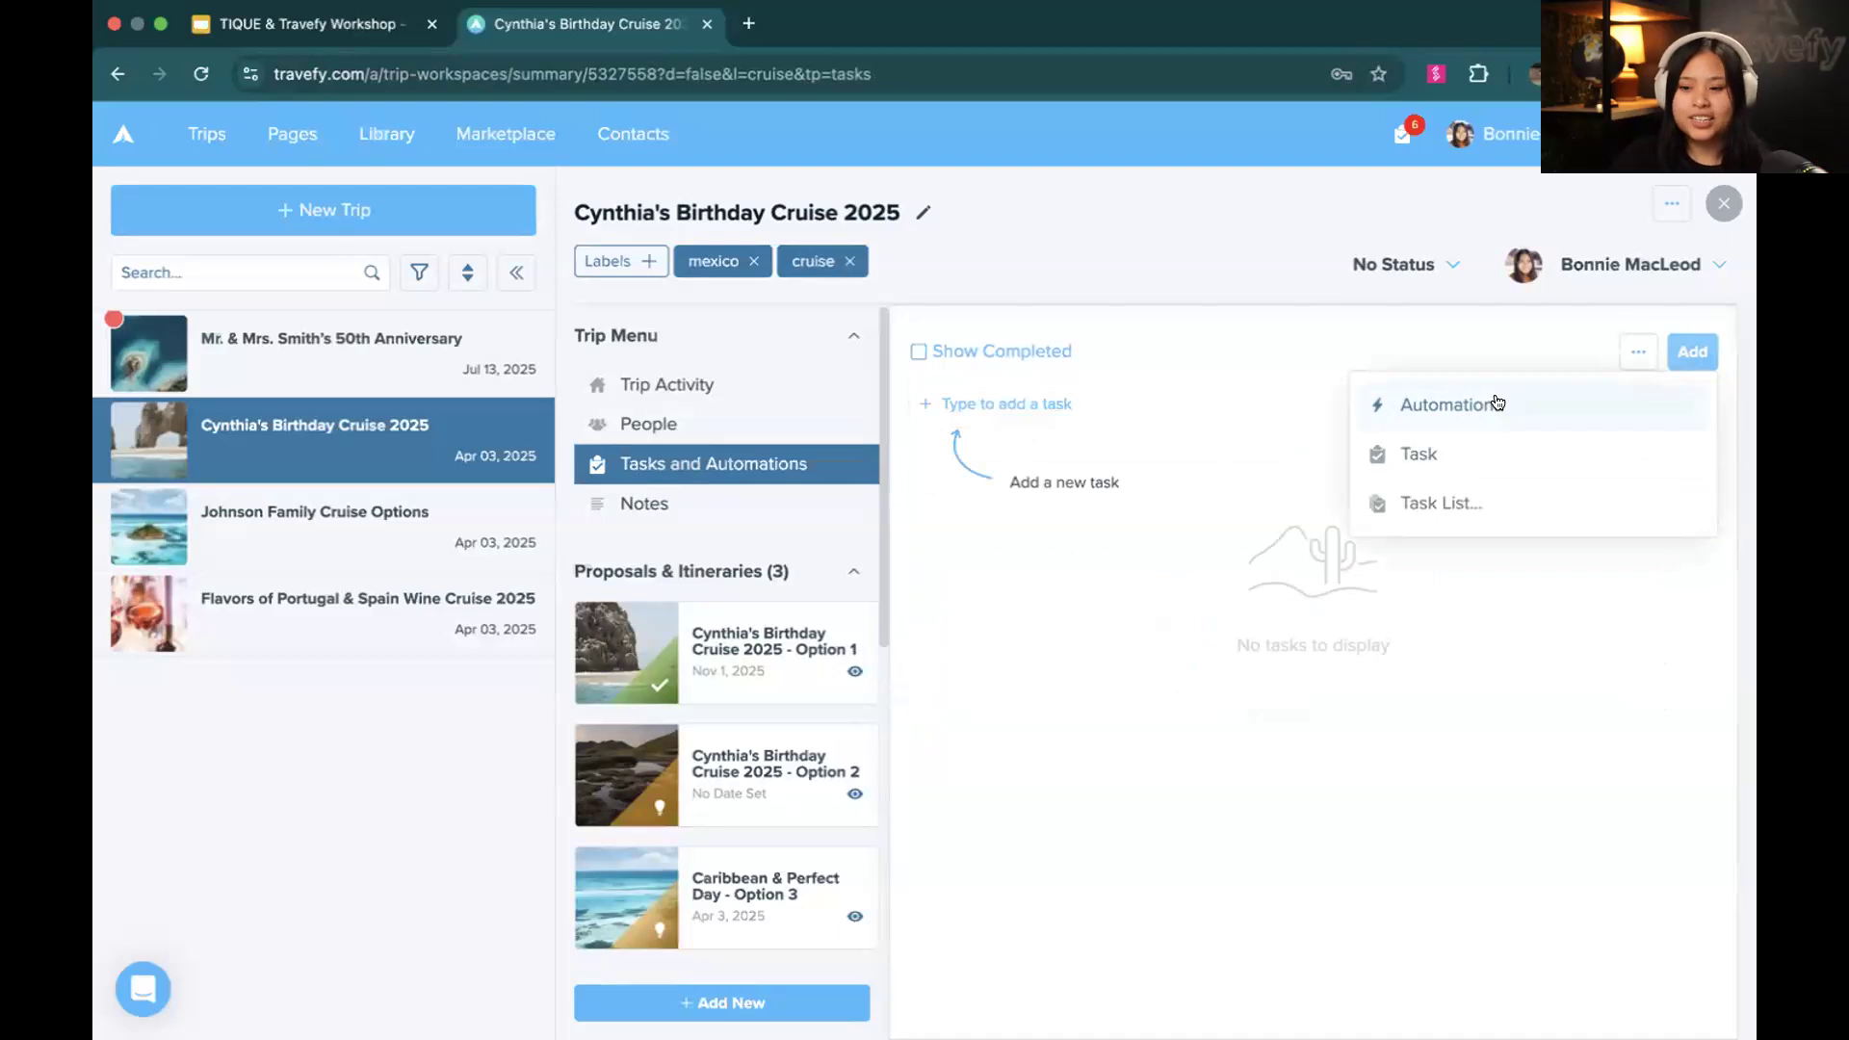
{"action": "left_click", "coordinate": [1512, 460]}
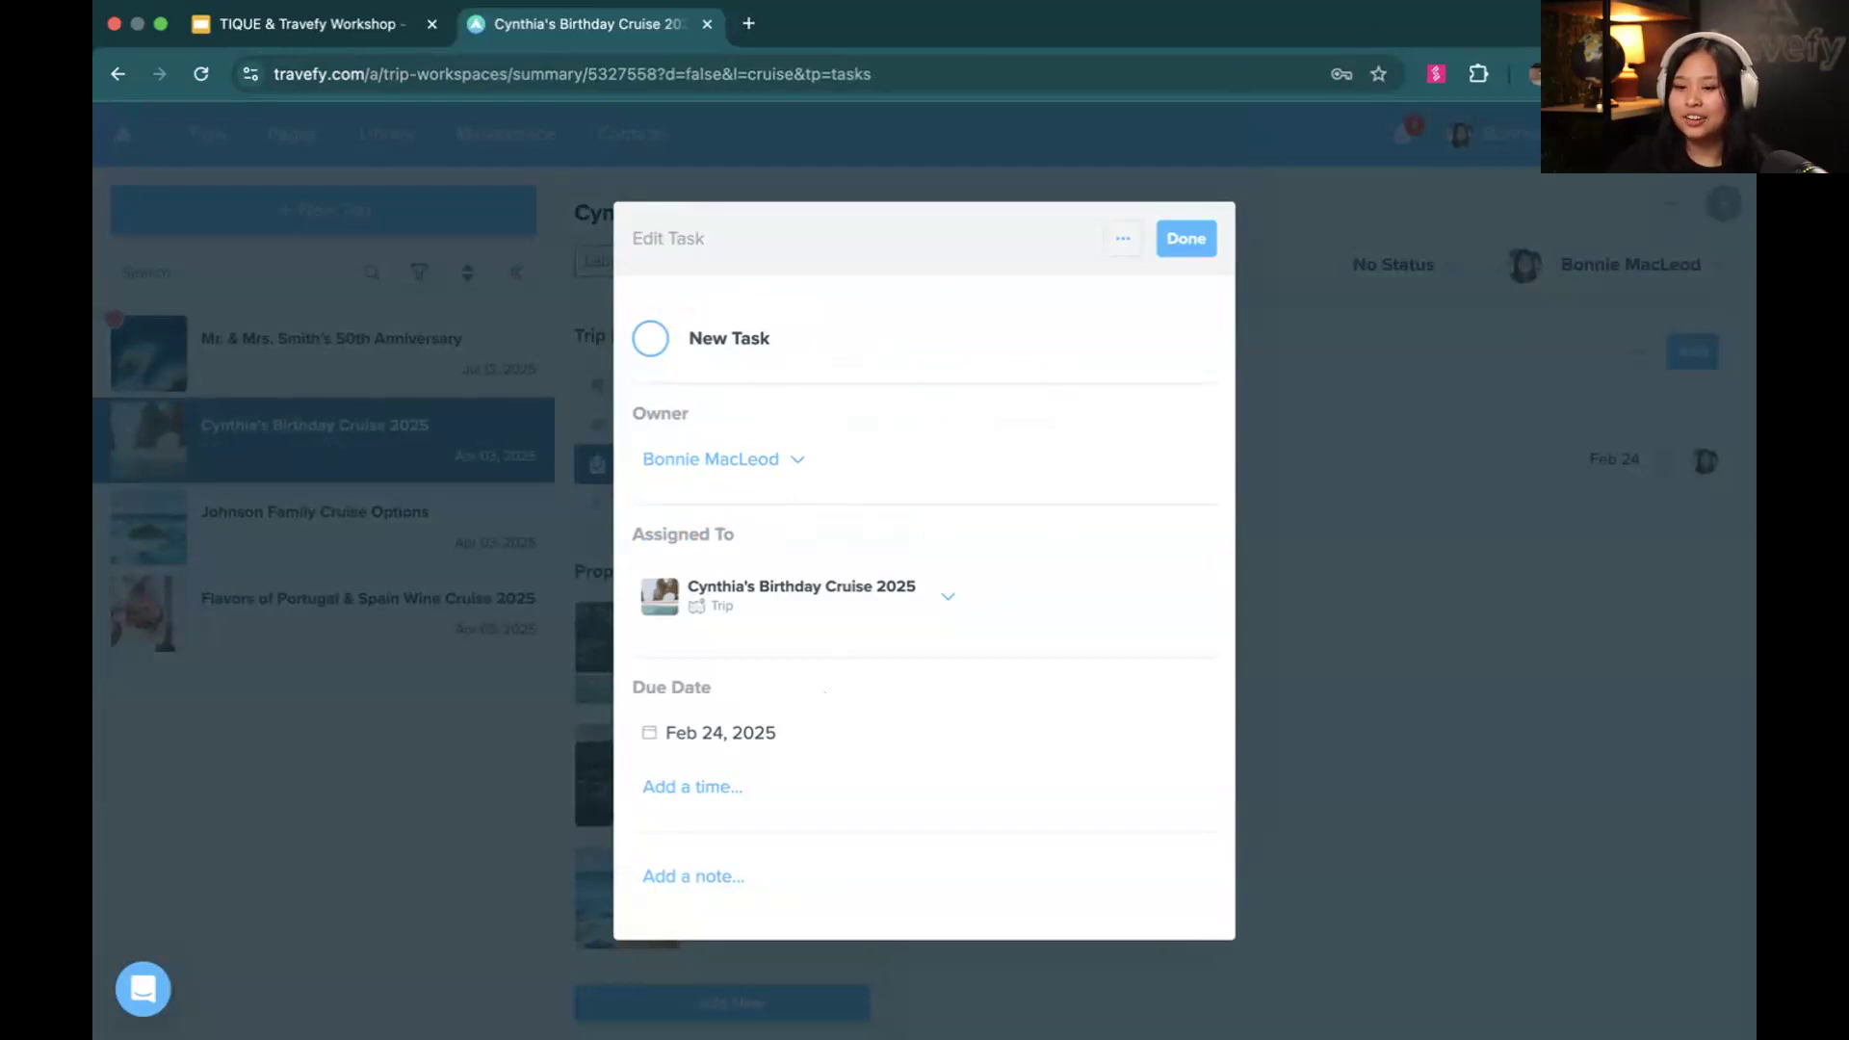
{"action": "left_click", "coordinate": [728, 345]}
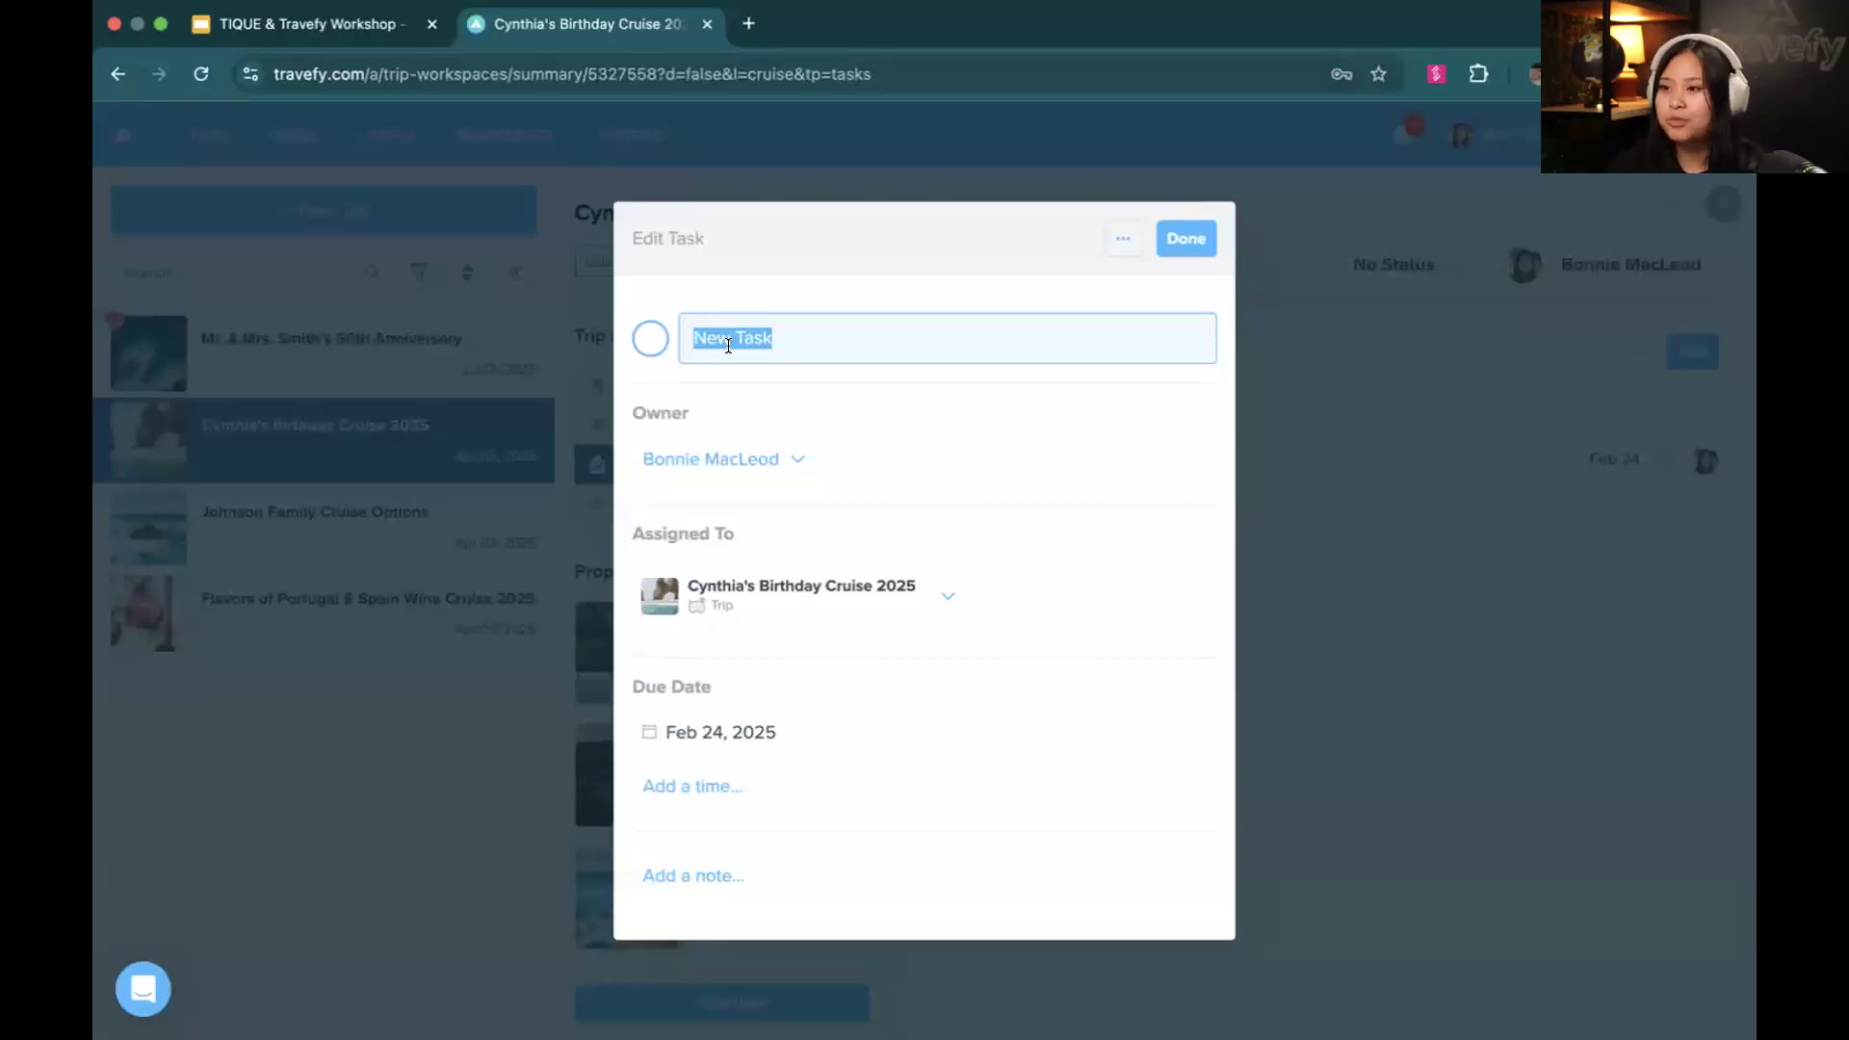
{"action": "type", "text": "Add travle"}
{"action": "key", "text": "BackSpace"}
{"action": "key", "text": "BackSpace"}
{"action": "type", "text": "el insurance to the itinerary"}
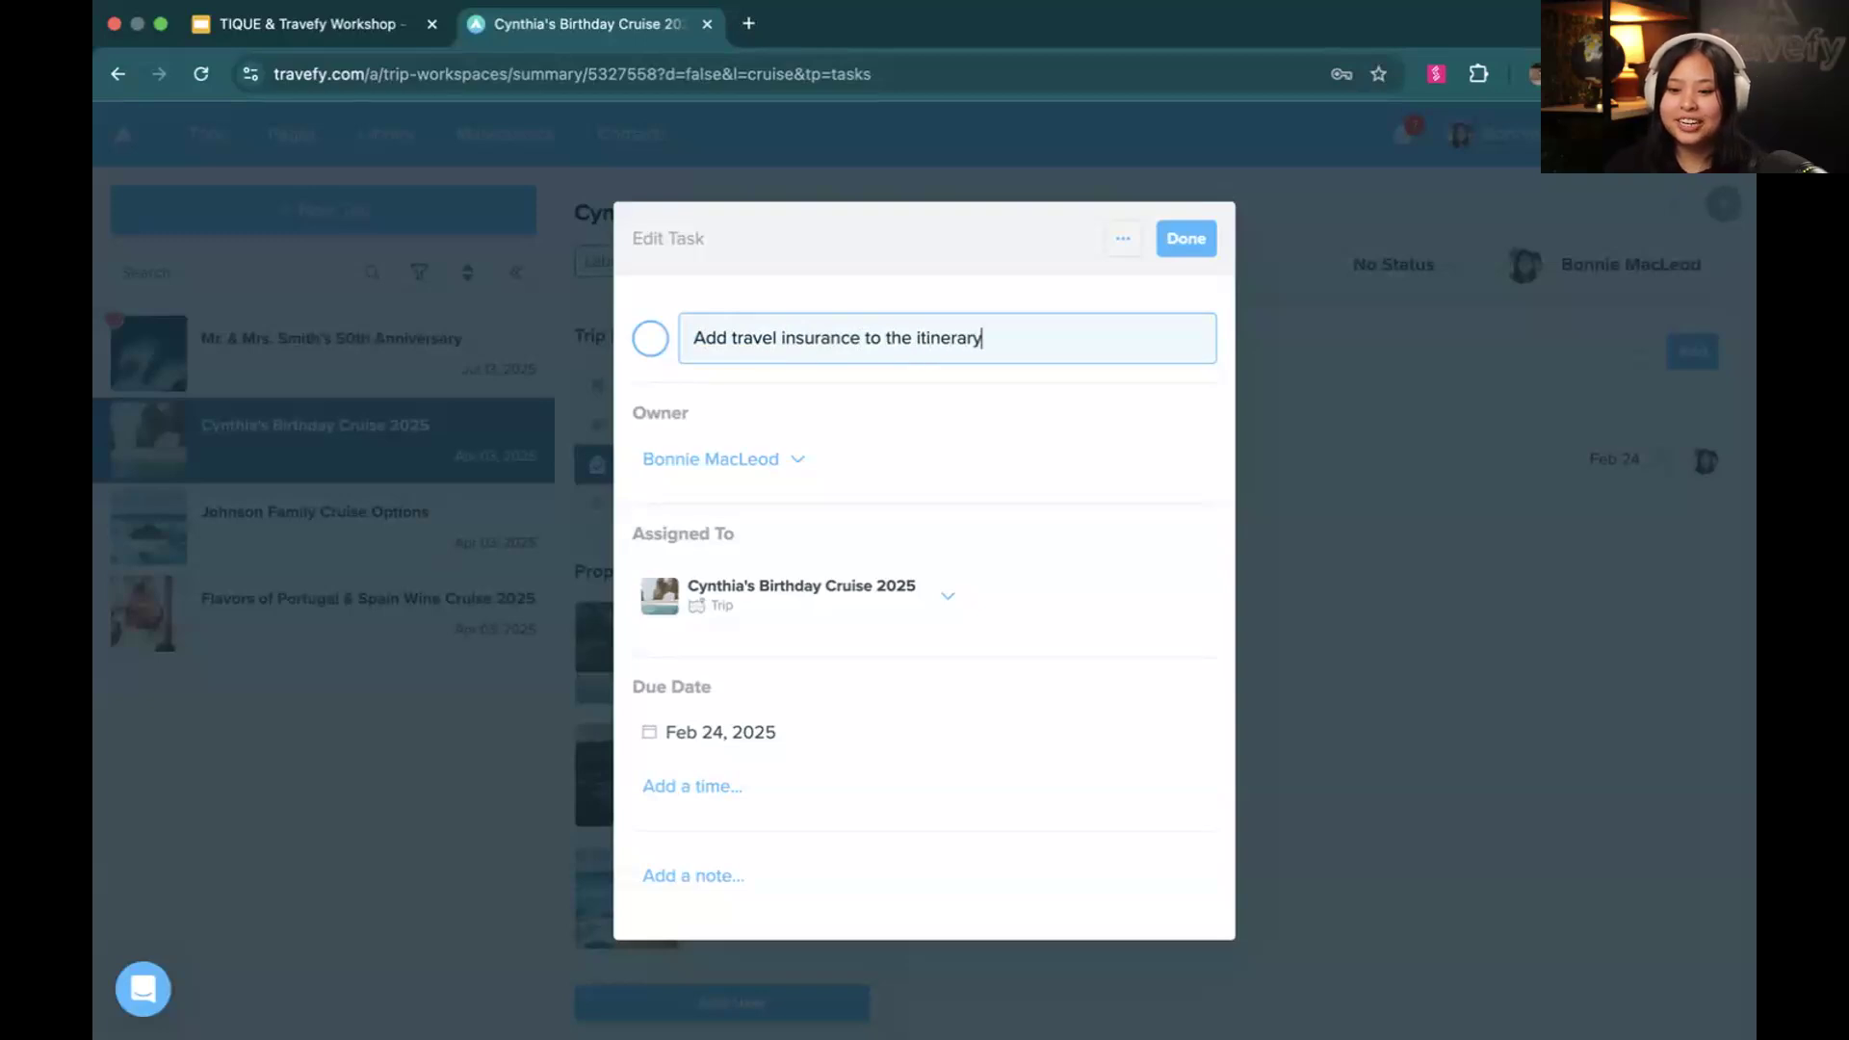
{"action": "left_click", "coordinate": [754, 397]}
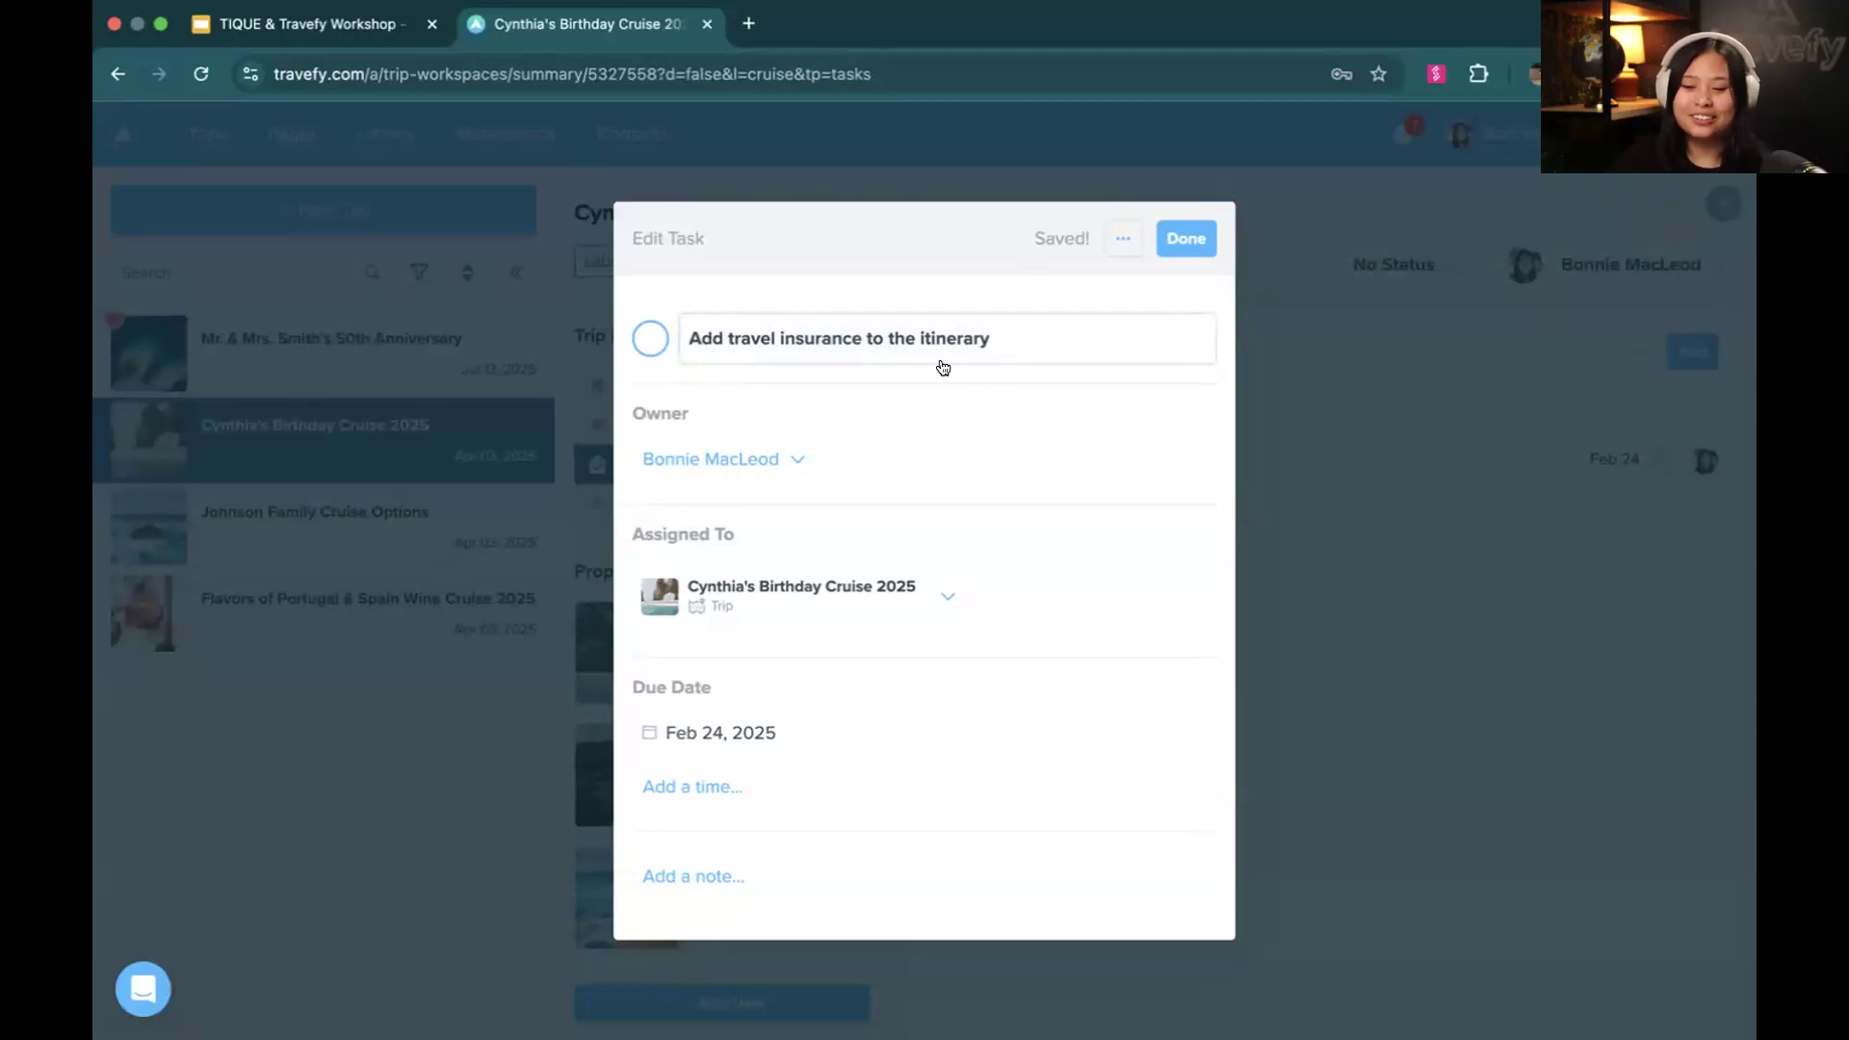
Check the task's assignment options without changing them and set its fixed due date to Feb 28, 2025
{"action": "left_click", "coordinate": [914, 606]}
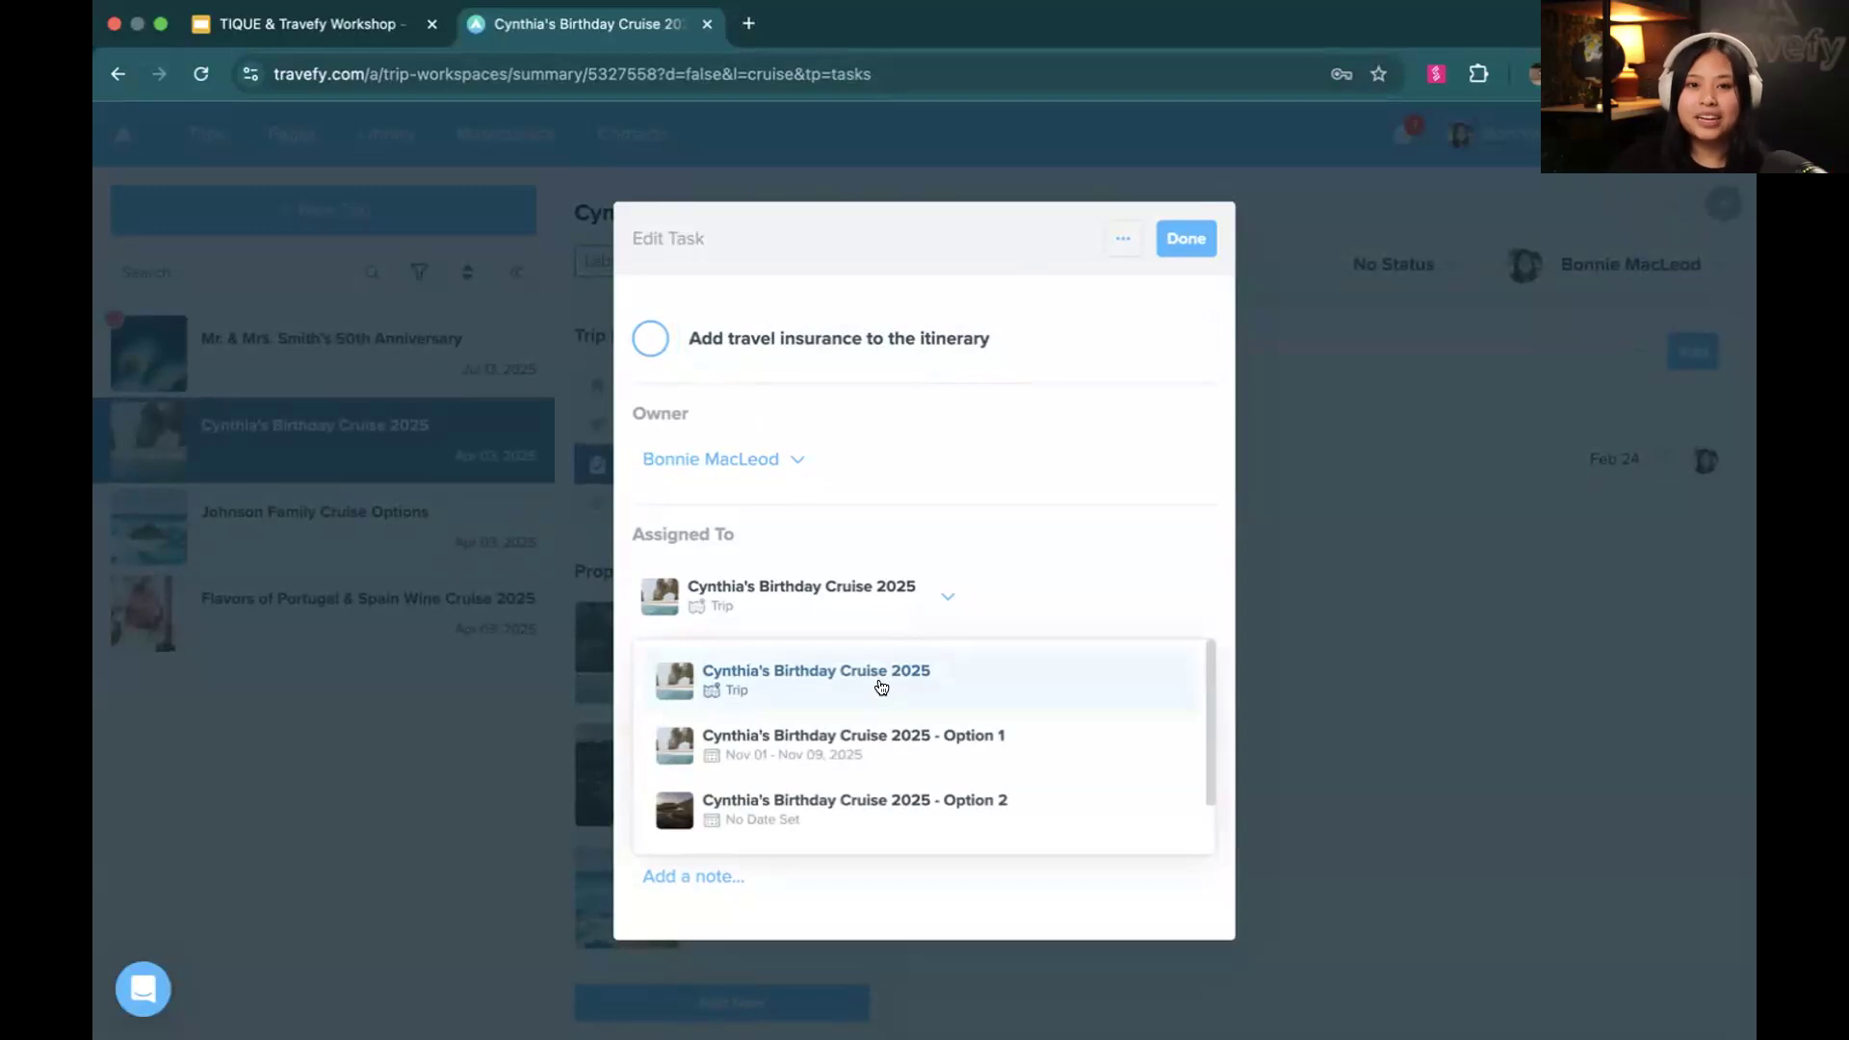
{"action": "left_click", "coordinate": [911, 526]}
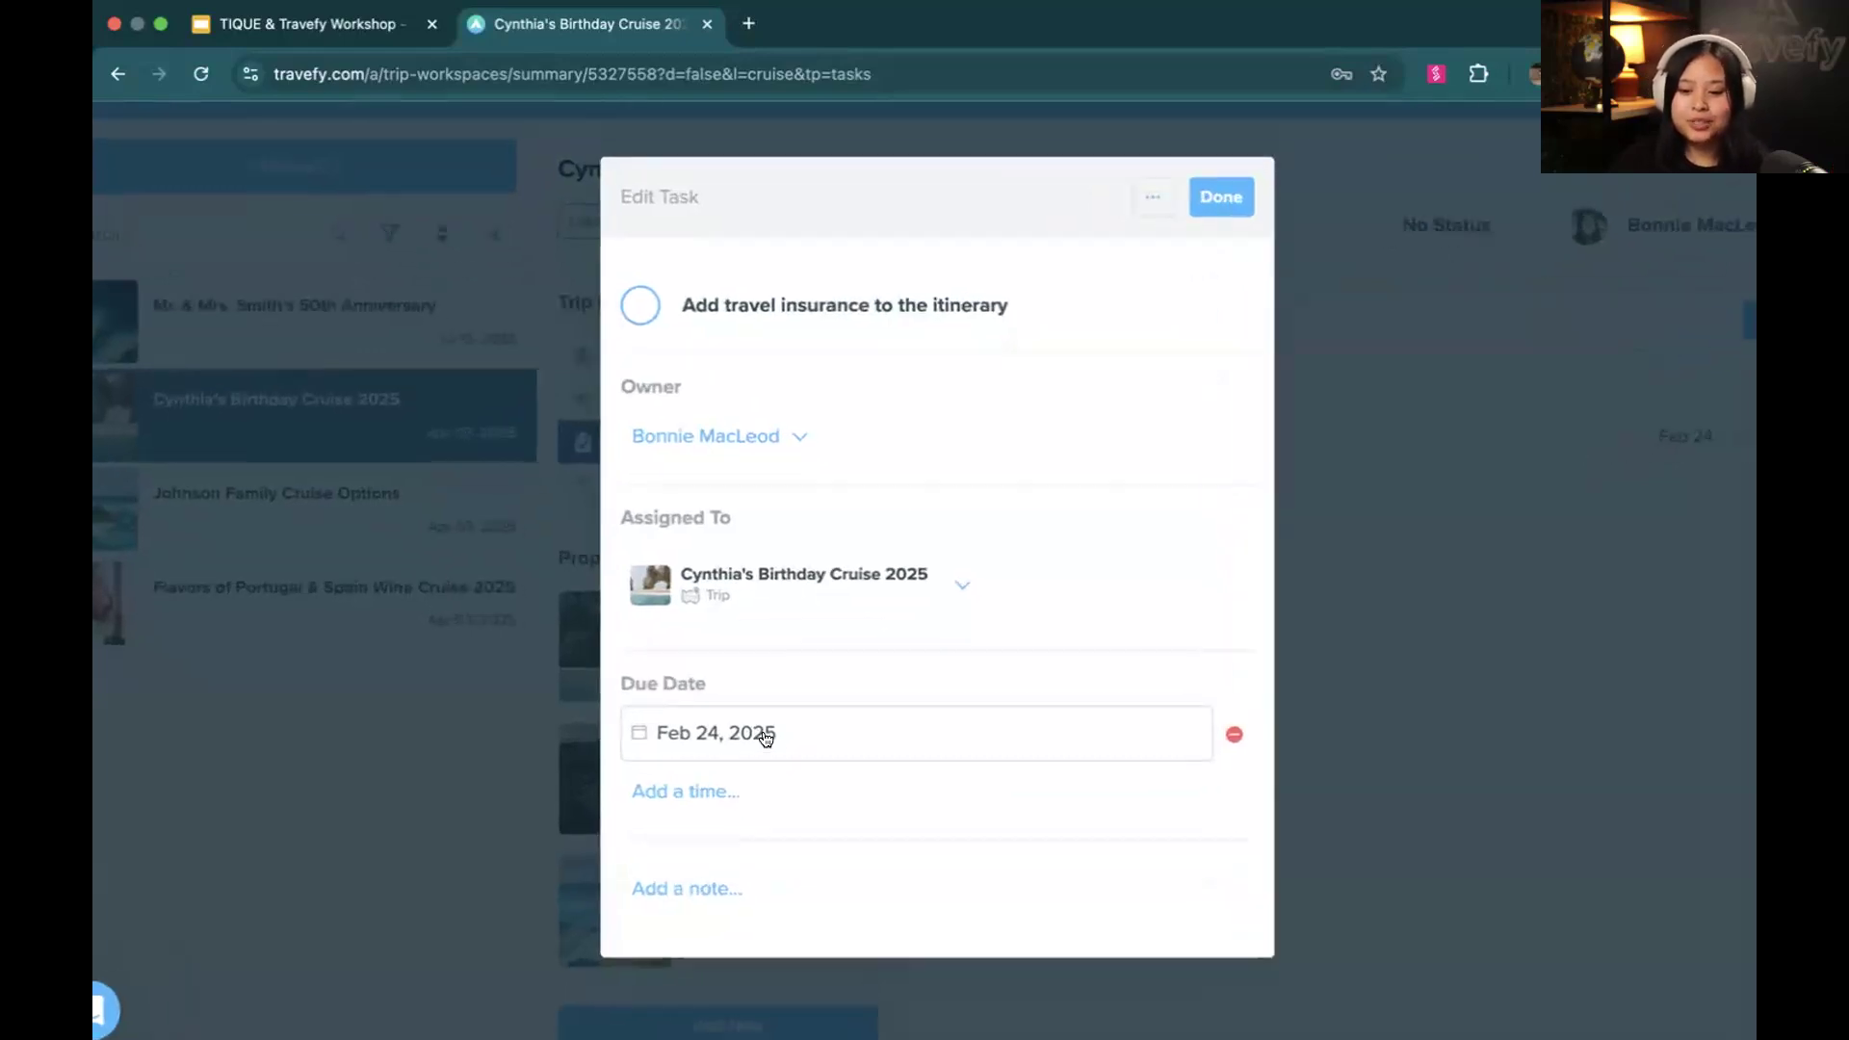
{"action": "scroll", "coordinate": [766, 739], "scroll_direction": "up", "scroll_amount": 3}
{"action": "scroll", "coordinate": [764, 740], "scroll_direction": "down", "scroll_amount": 2}
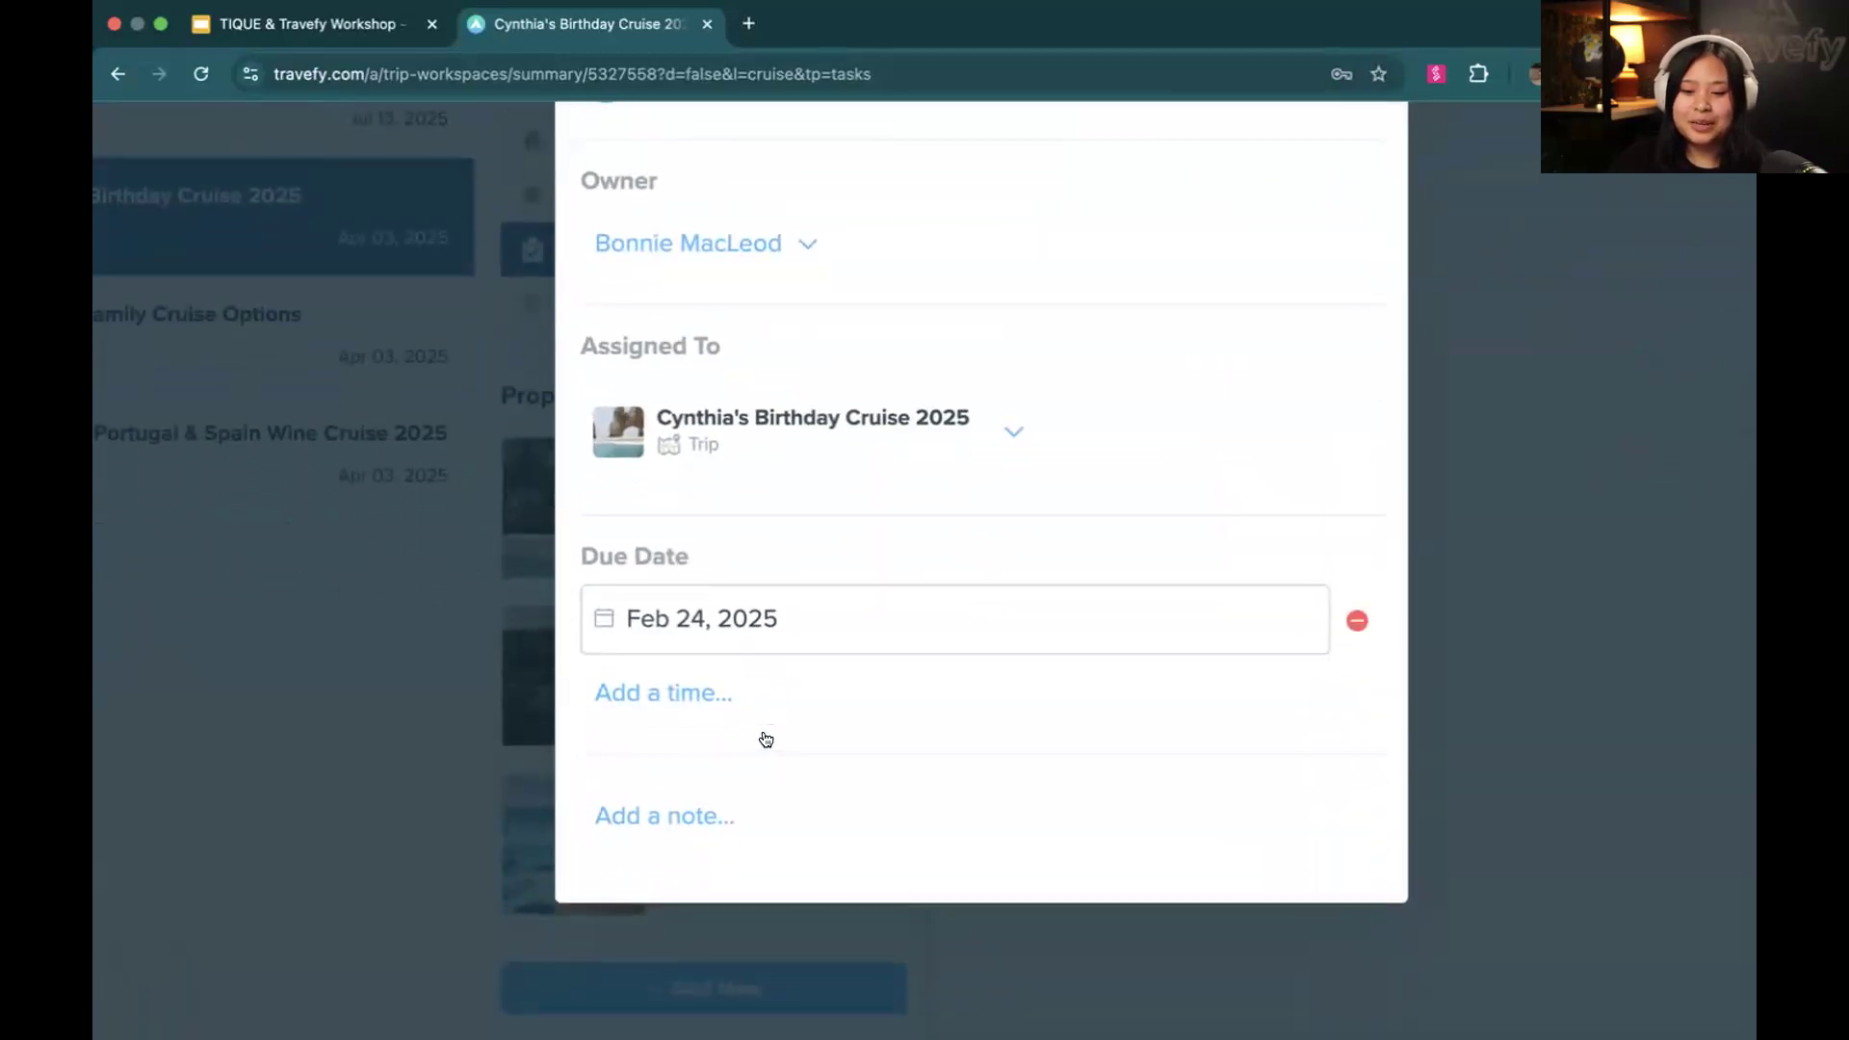
{"action": "left_click", "coordinate": [765, 634]}
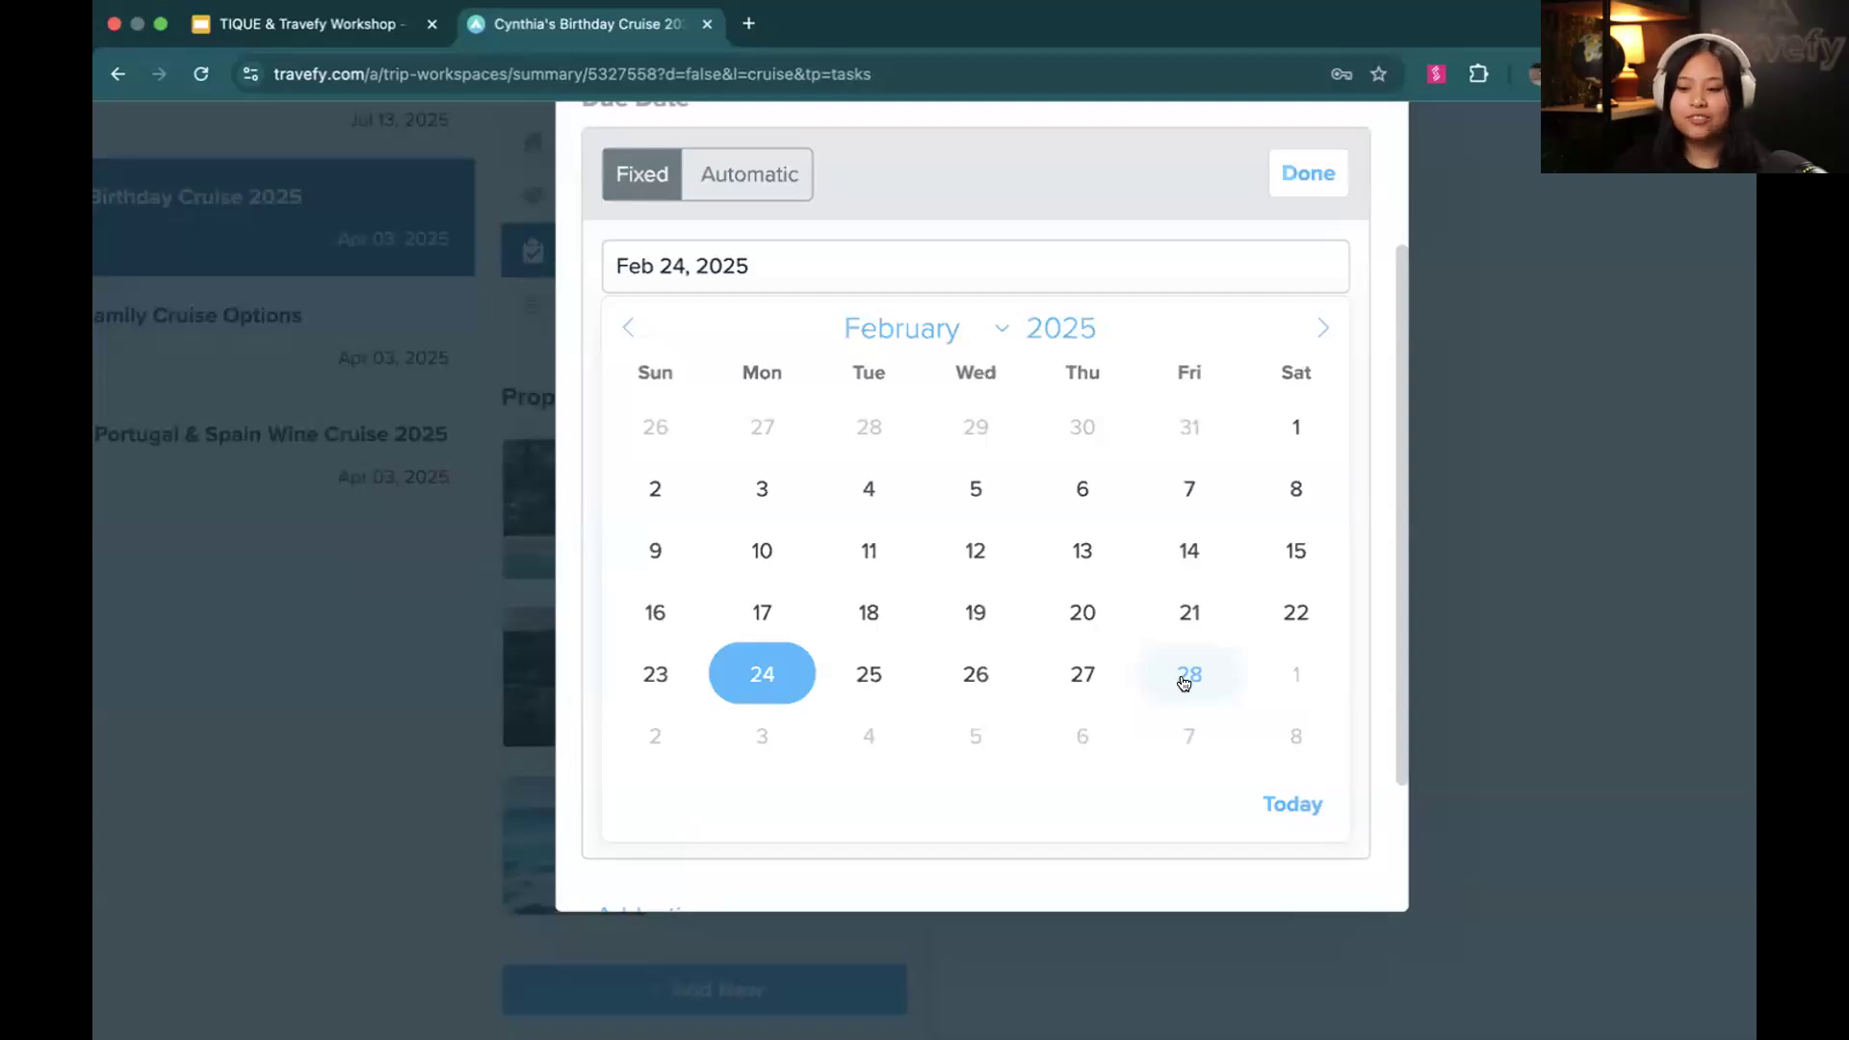
{"action": "left_click", "coordinate": [1185, 683]}
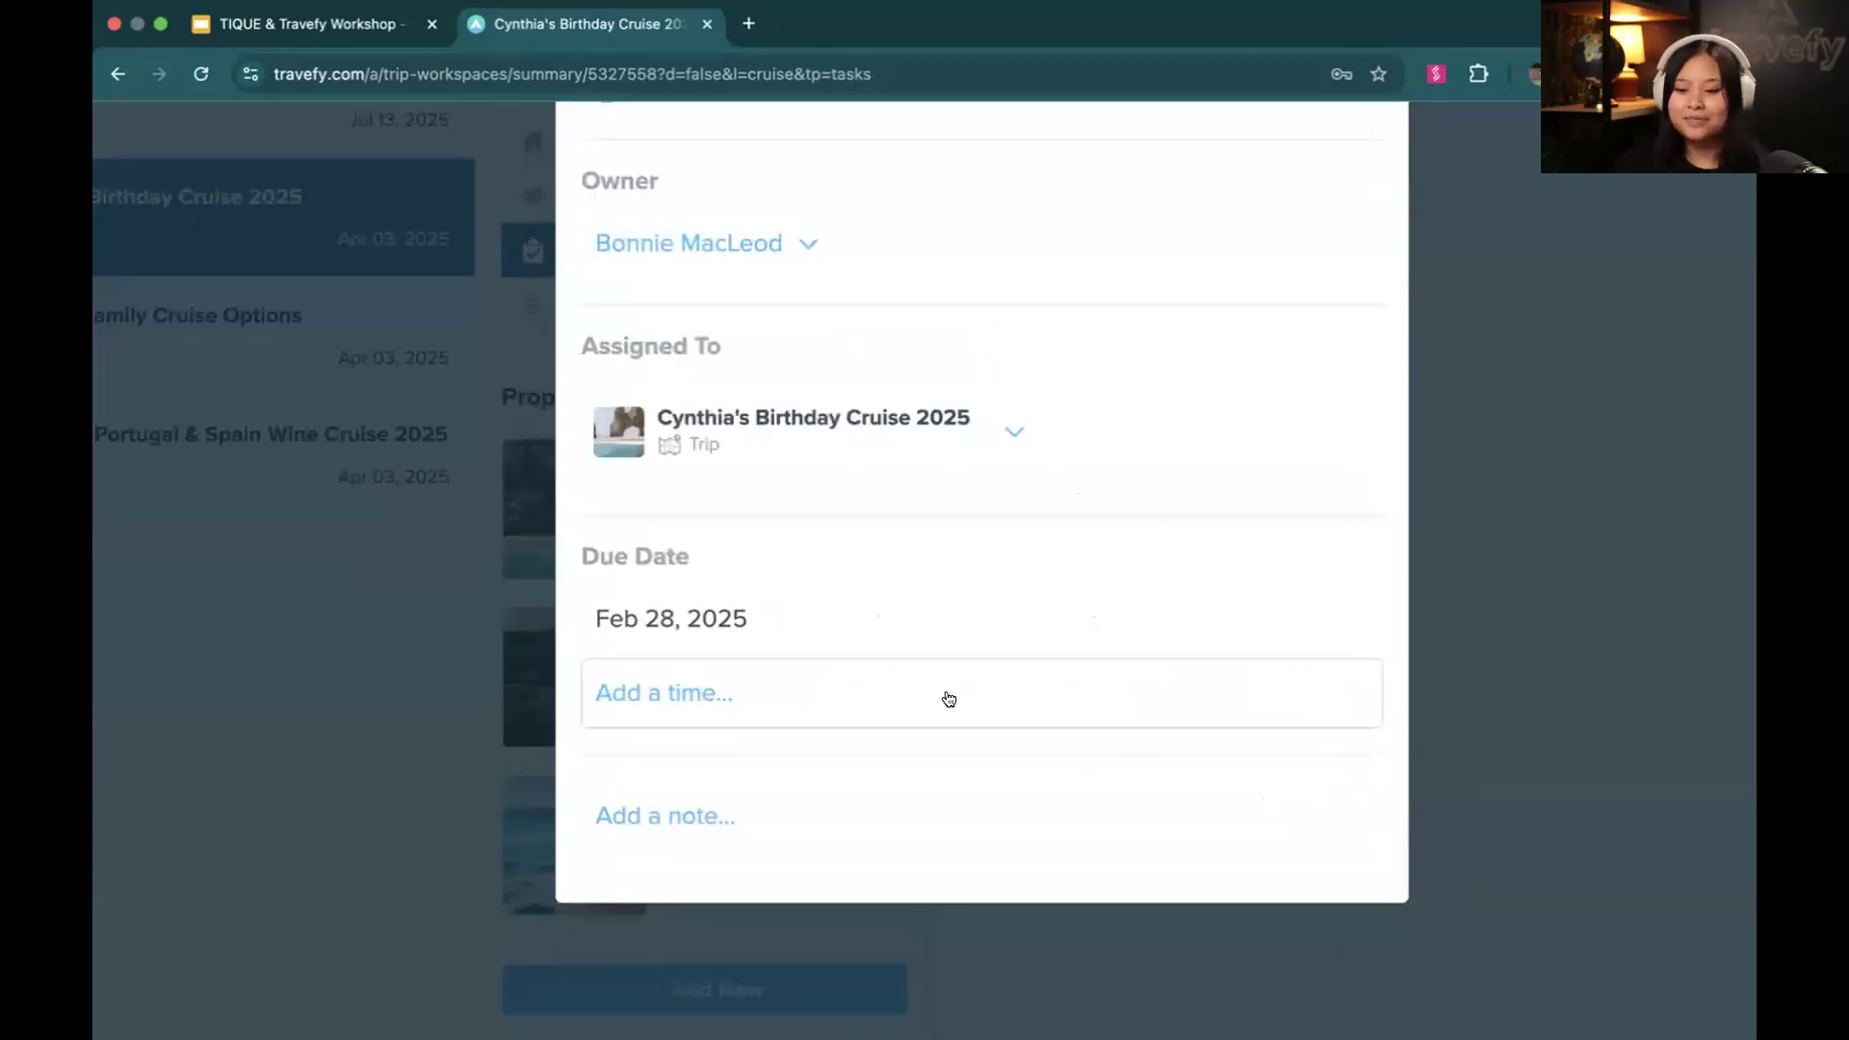
Set the task's due time to 5:00 PM and turn on its reminder
{"action": "left_click", "coordinate": [782, 698]}
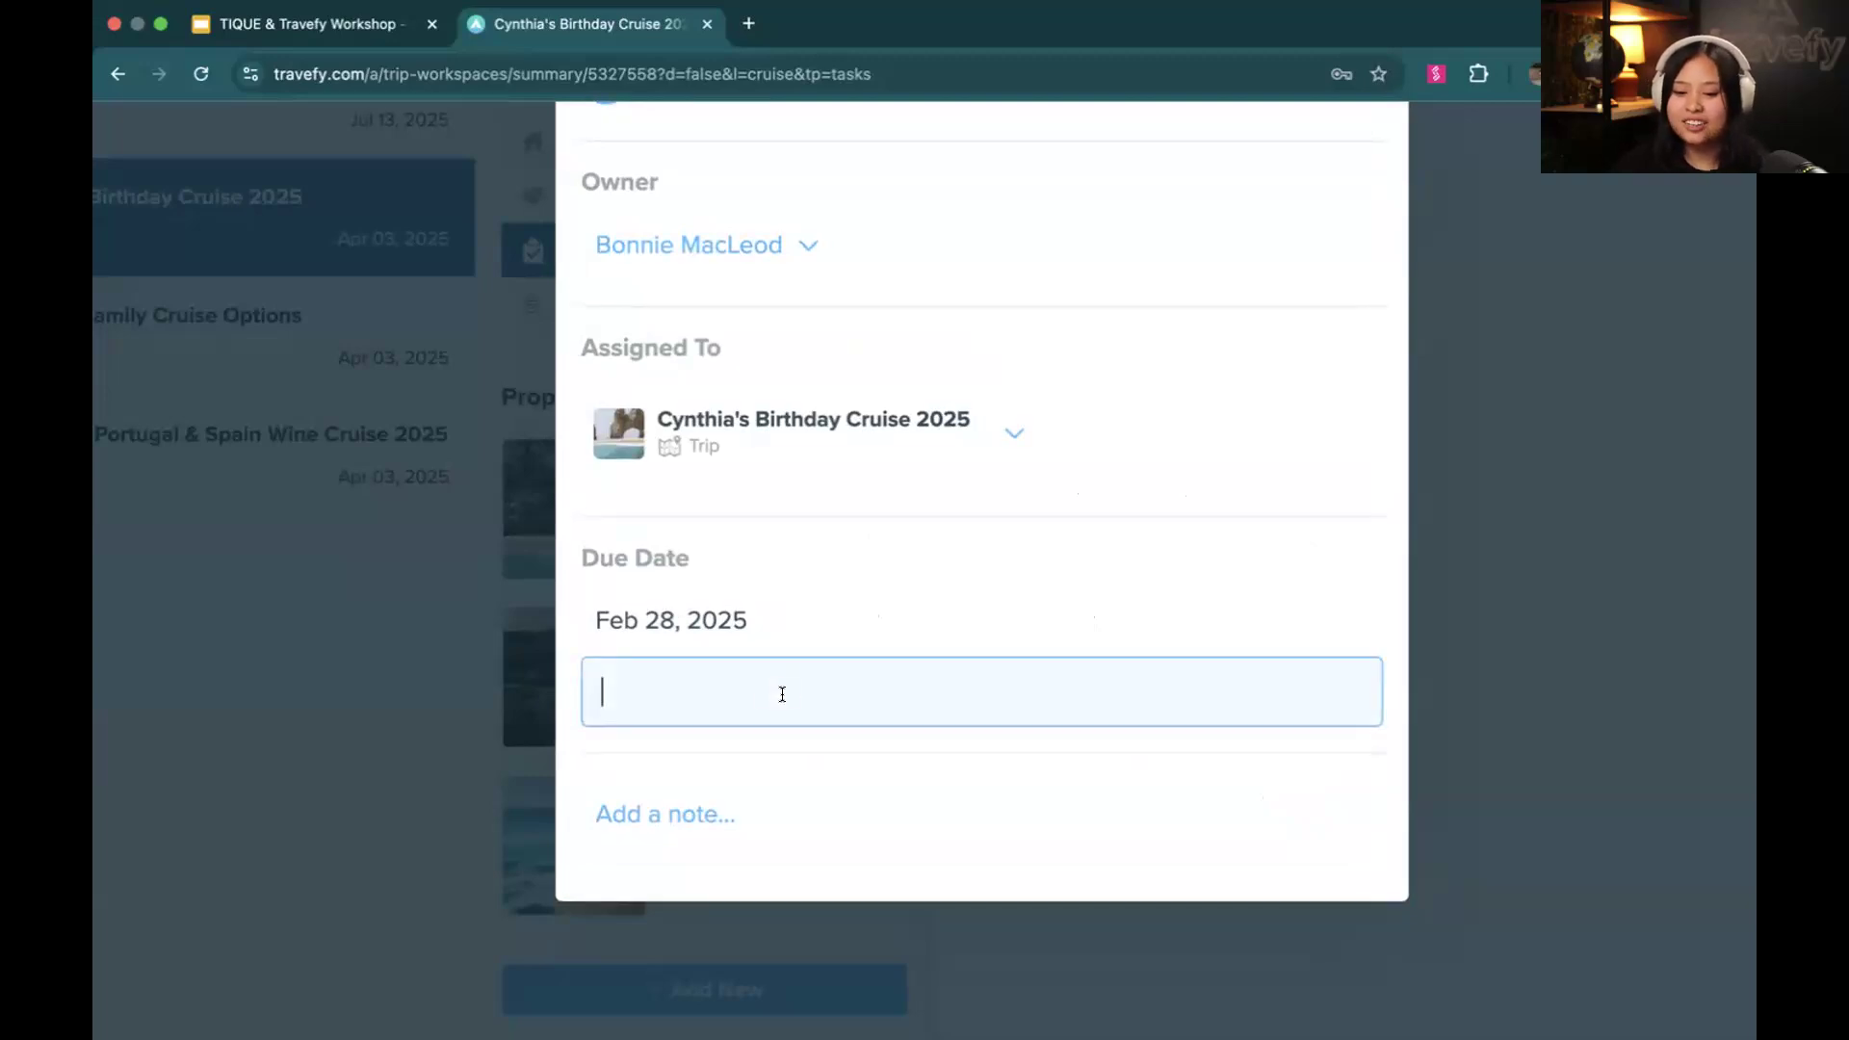
{"action": "type", "text": "5:00 PM"}
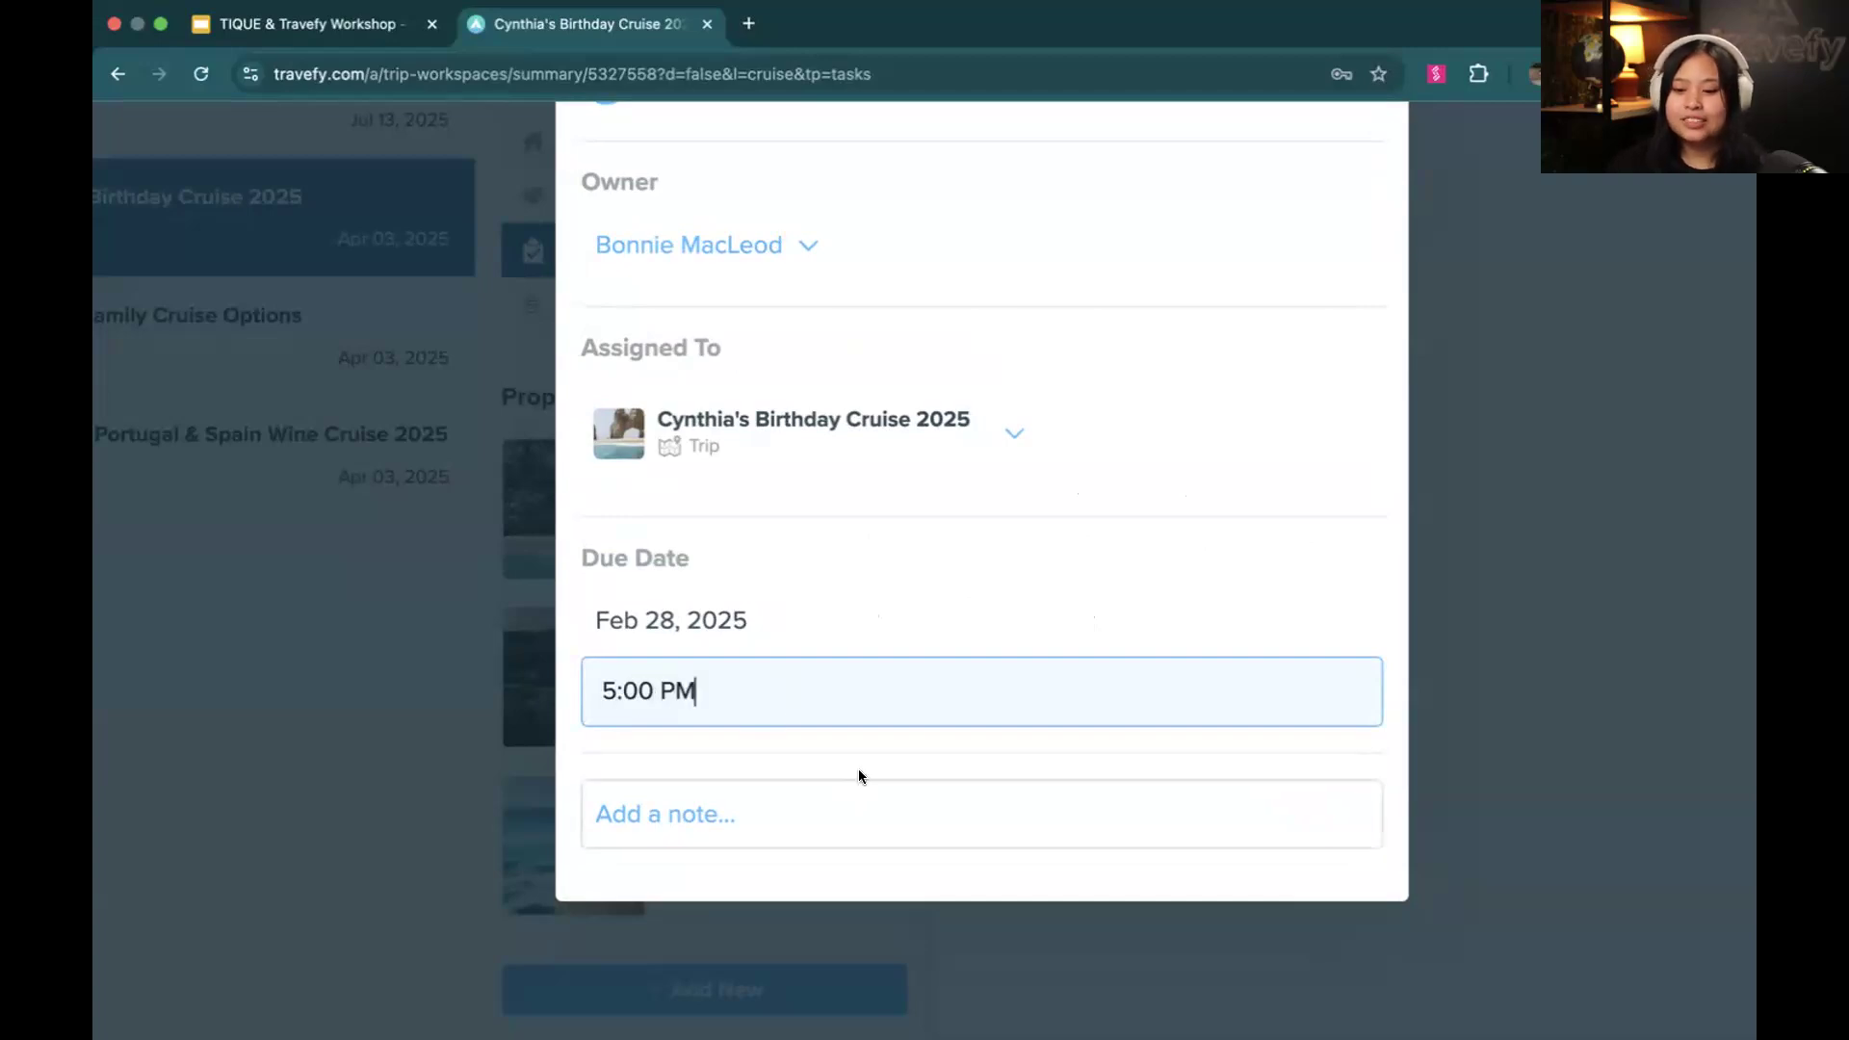
{"action": "left_click", "coordinate": [864, 766]}
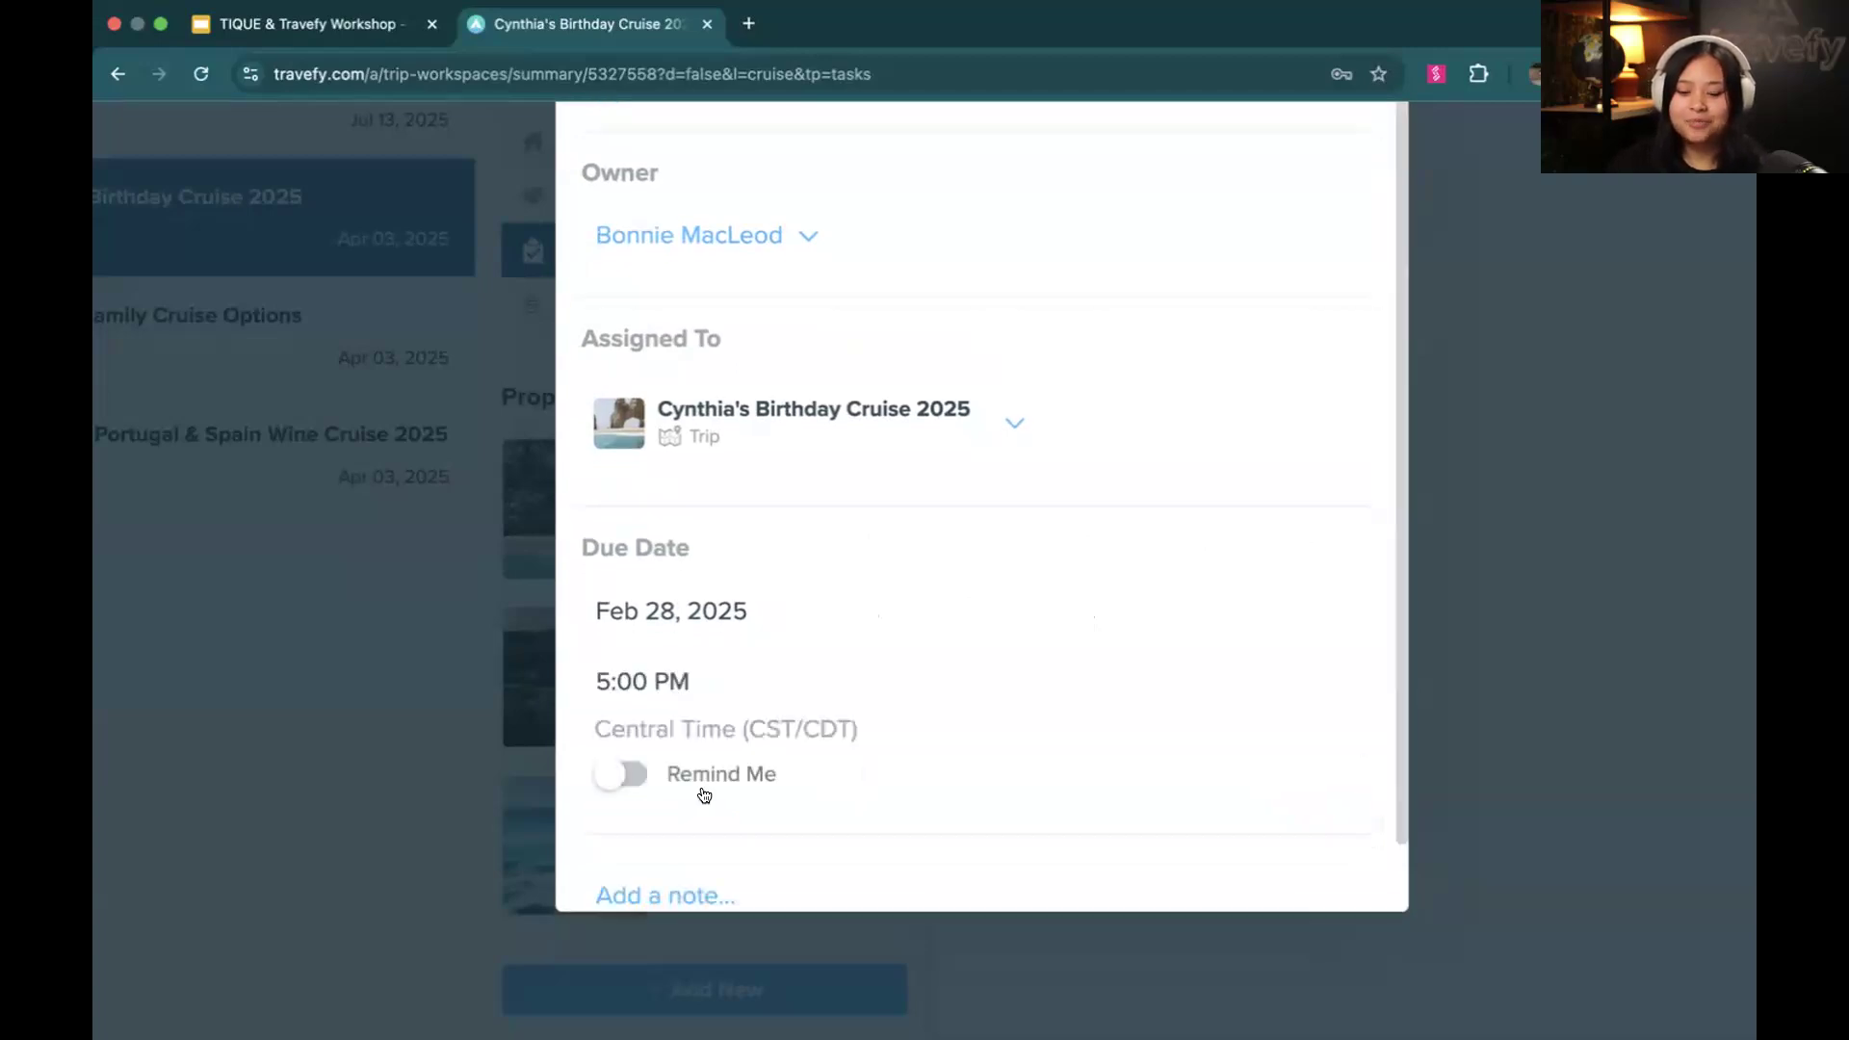
{"action": "scroll", "coordinate": [702, 794], "scroll_direction": "down", "scroll_amount": 1}
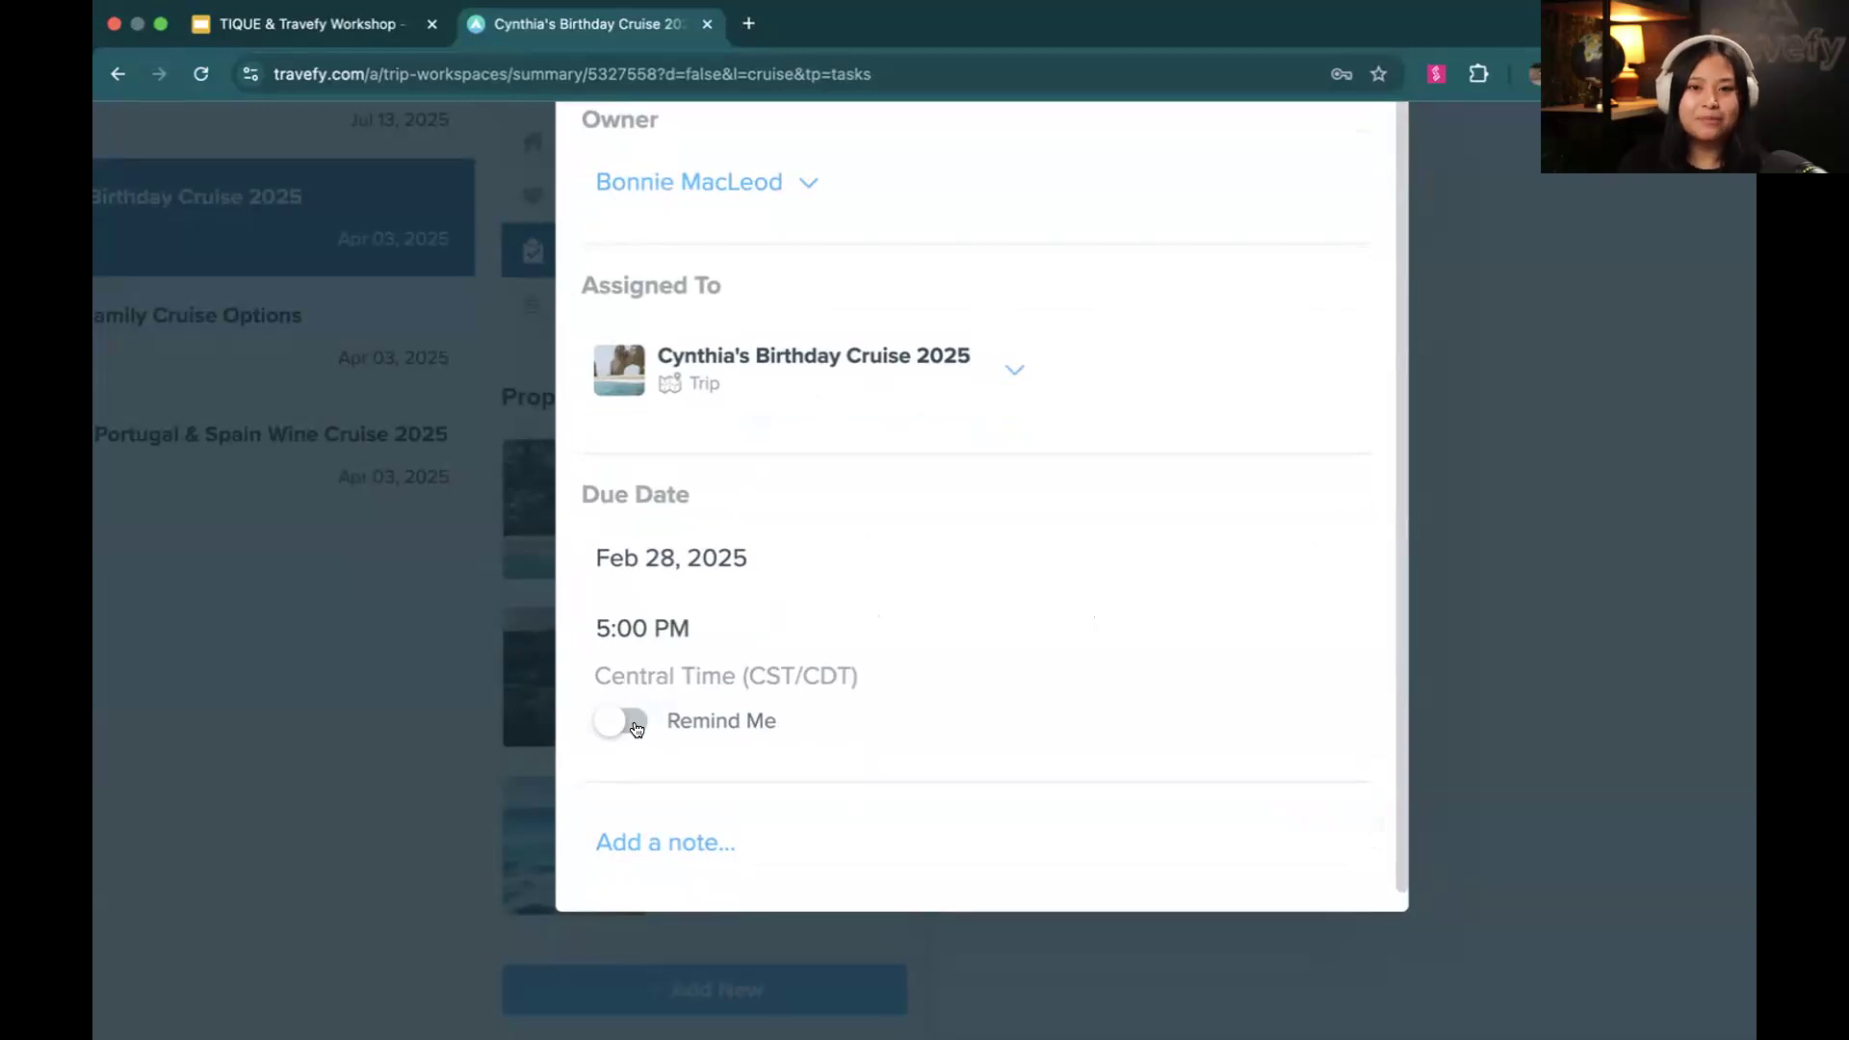
{"action": "left_click", "coordinate": [631, 727]}
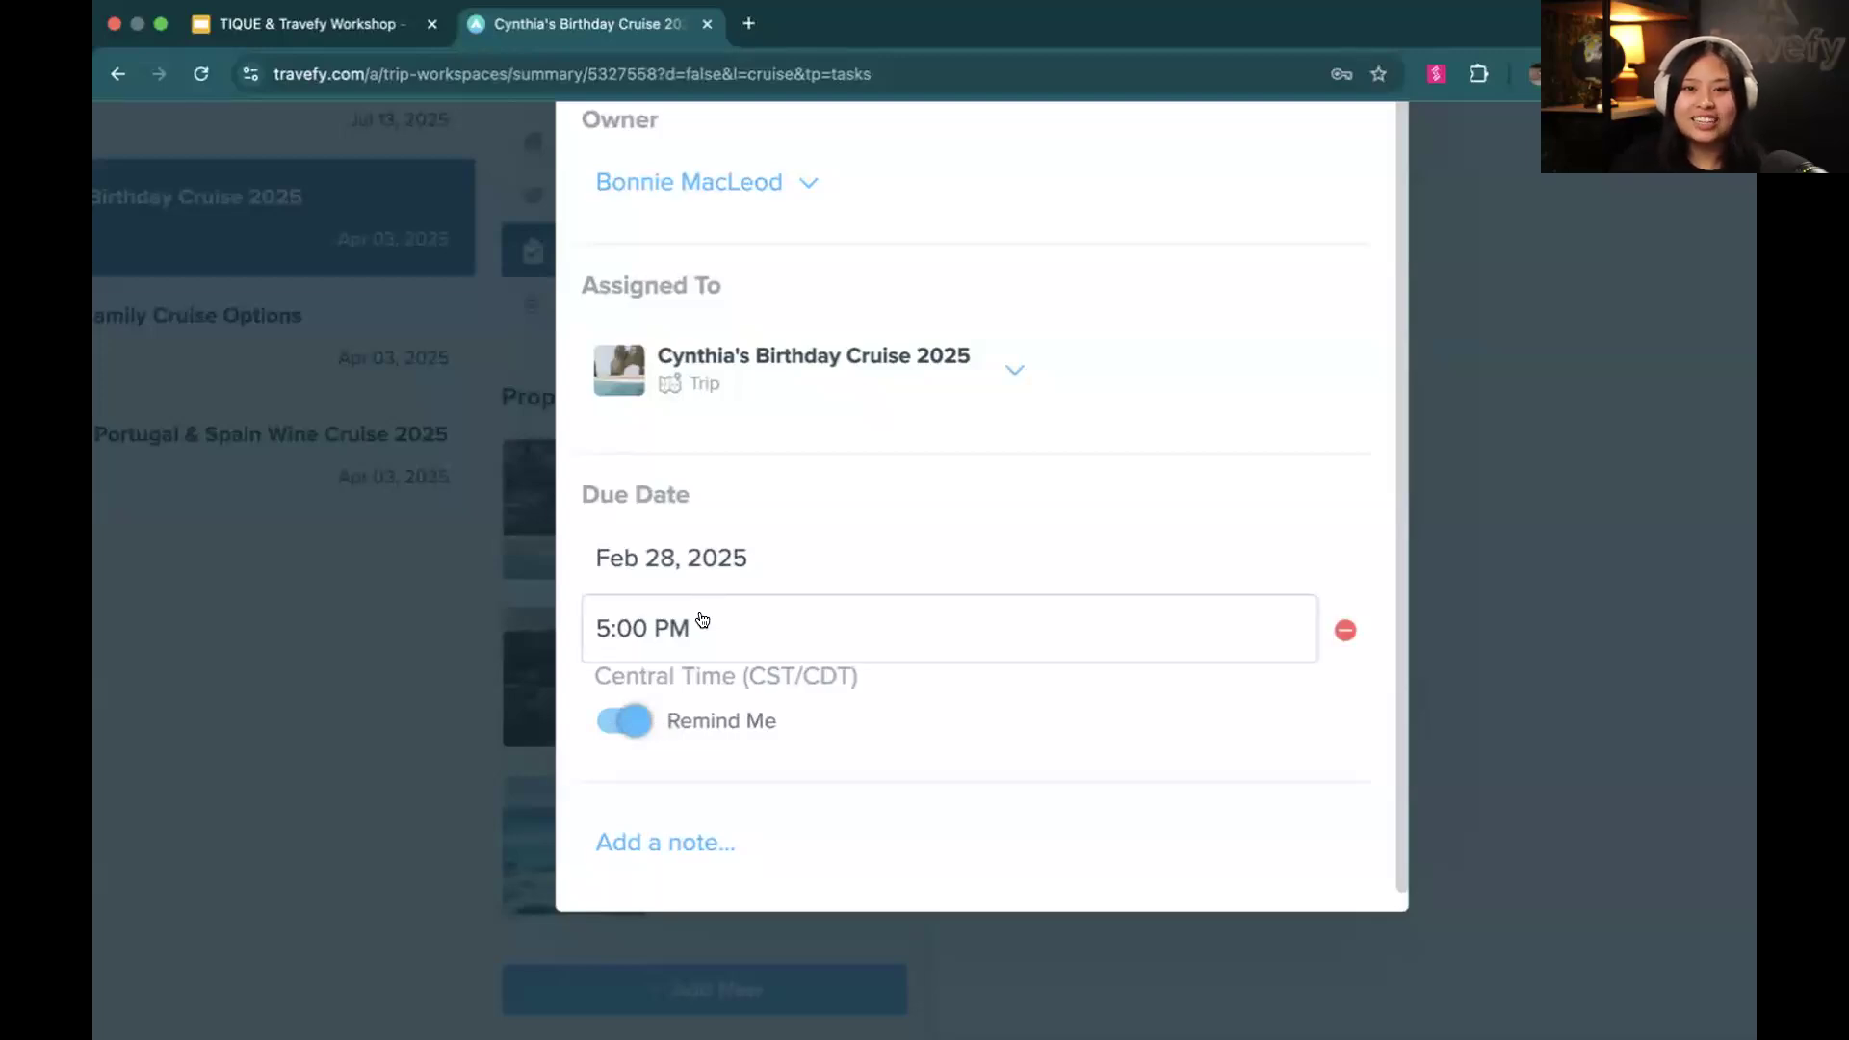
Open the task's note for editing, leave it empty, and finish editing the task
{"action": "scroll", "coordinate": [710, 652], "scroll_direction": "down", "scroll_amount": 1}
{"action": "left_click", "coordinate": [729, 813]}
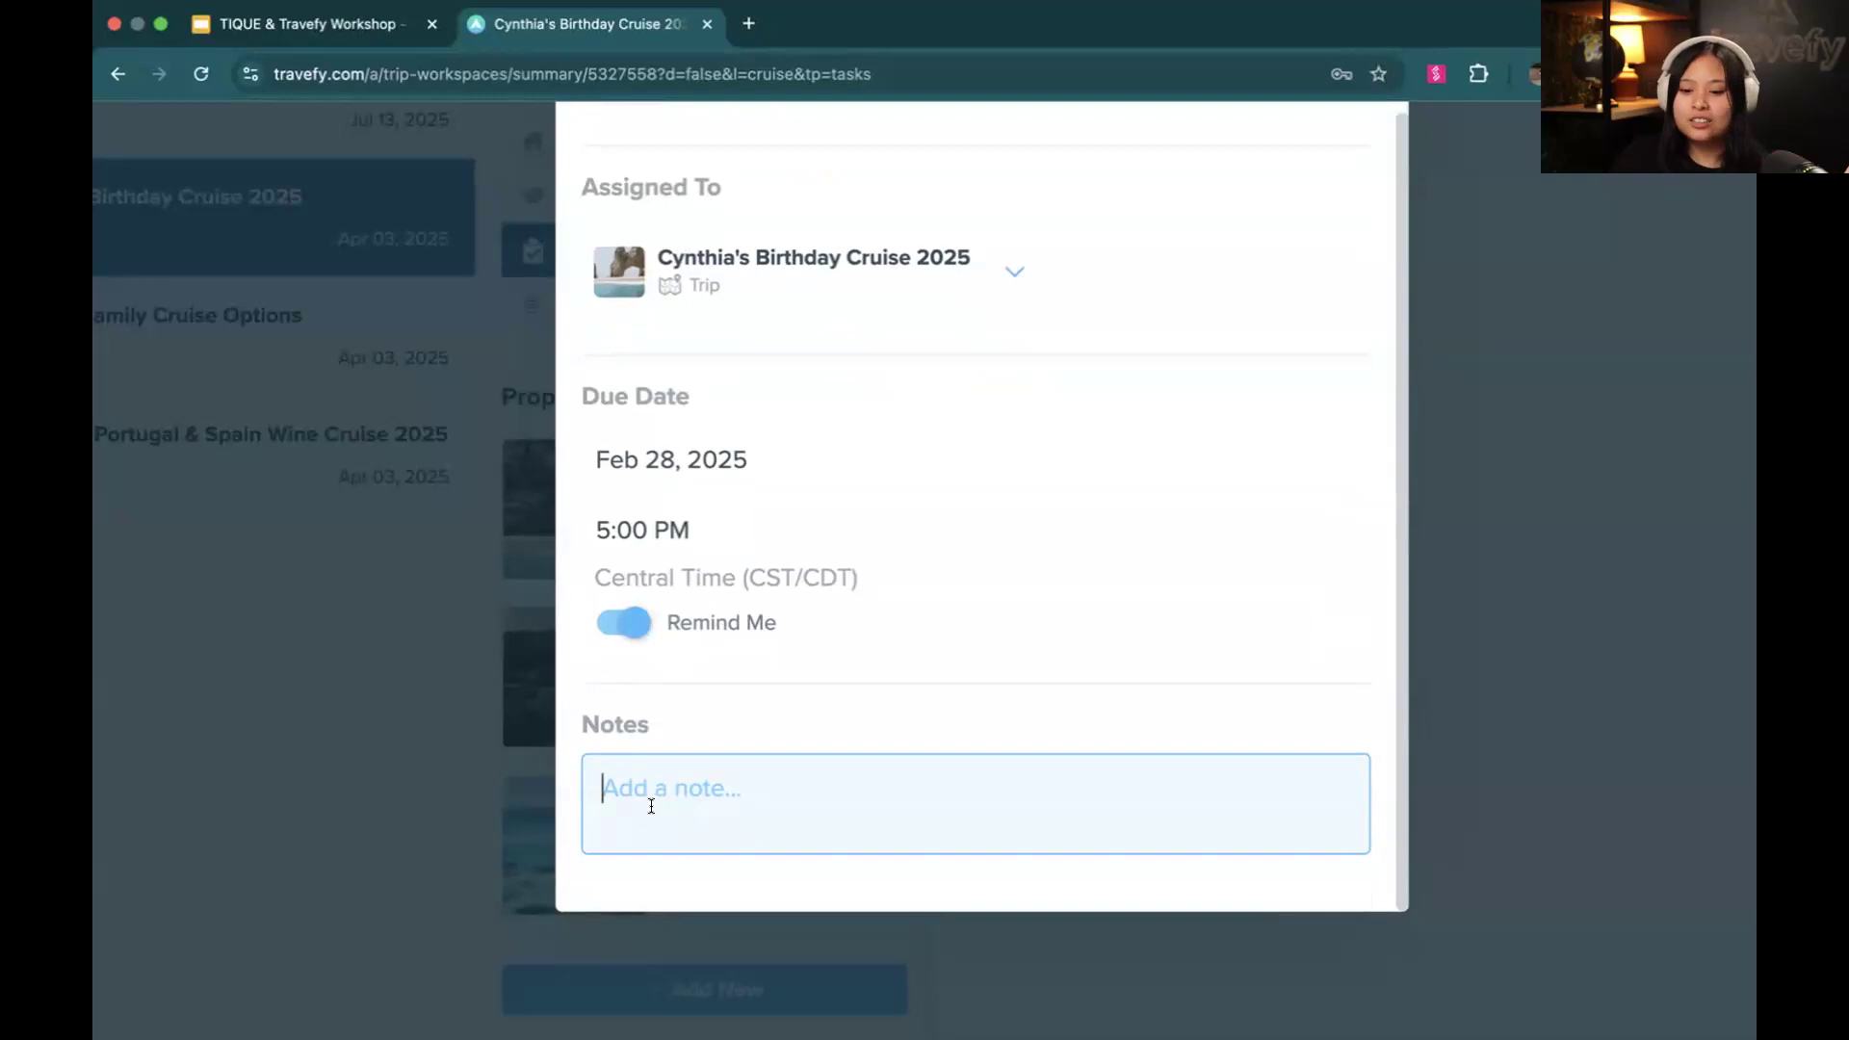
{"action": "scroll", "coordinate": [694, 754], "scroll_direction": "down", "scroll_amount": 1}
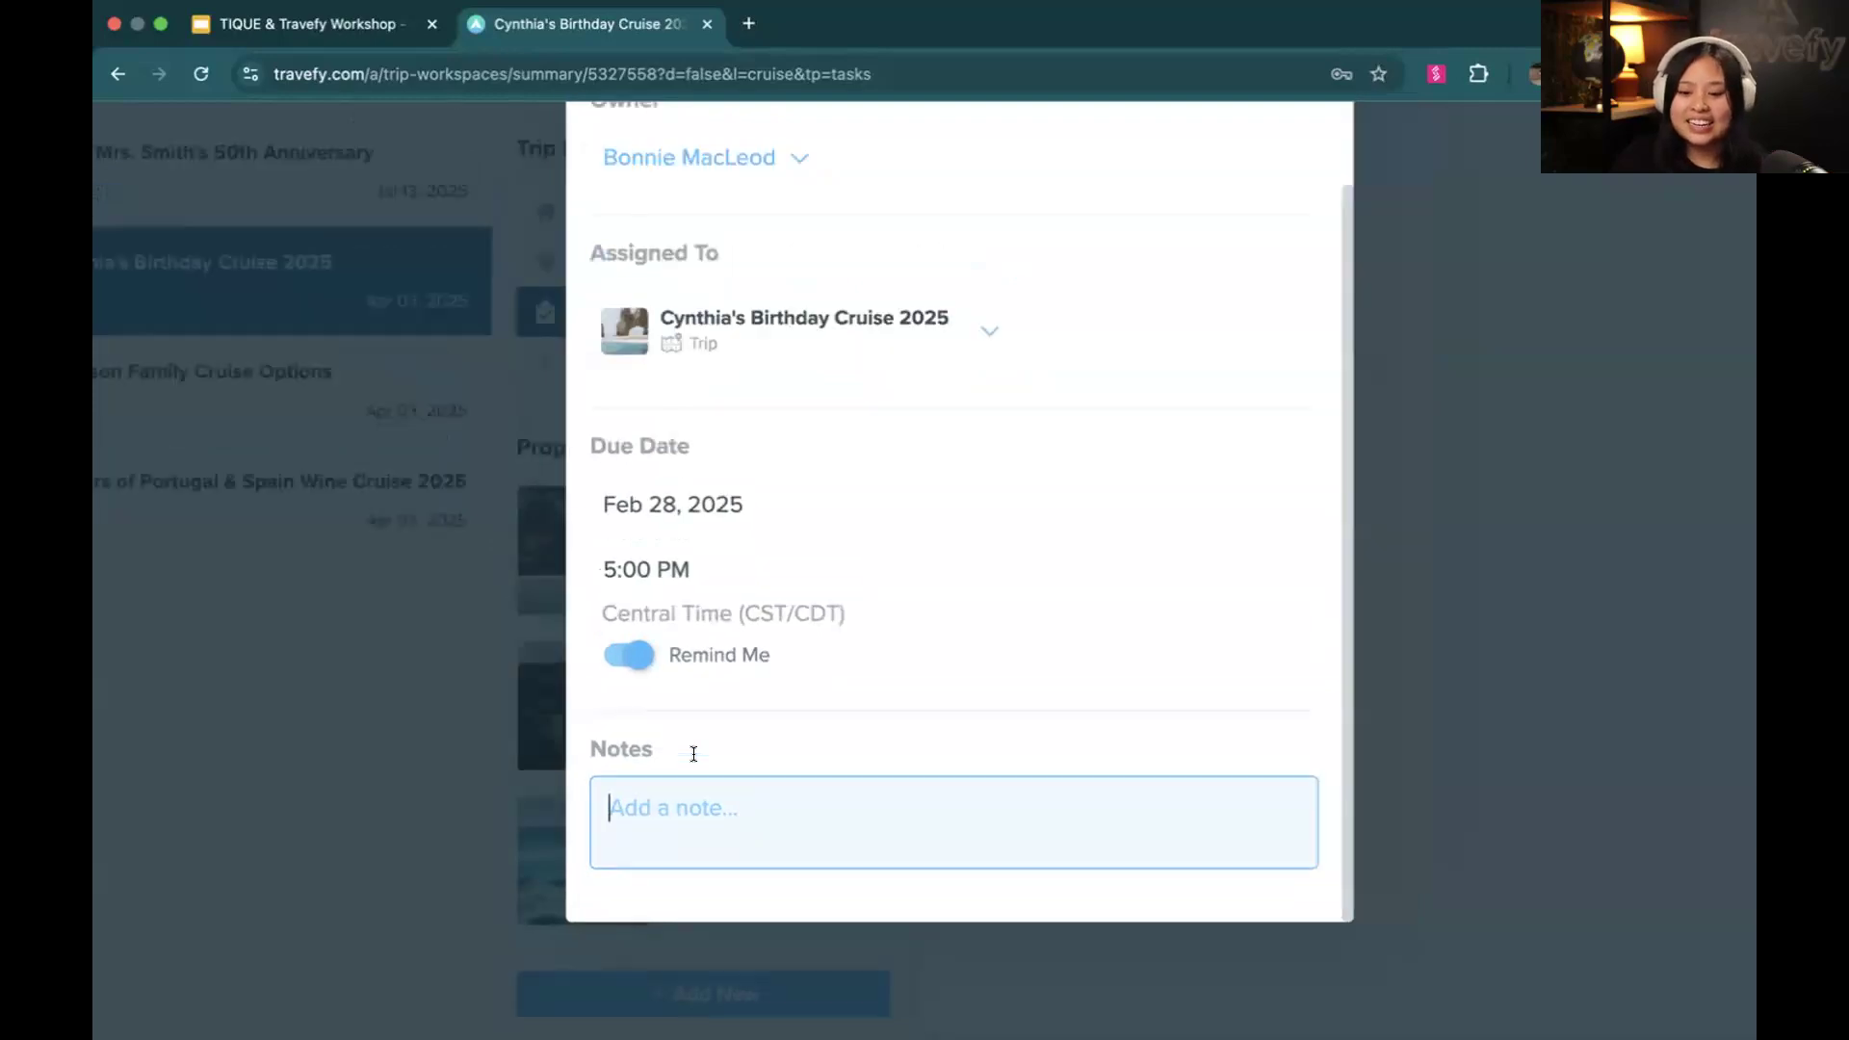
{"action": "scroll", "coordinate": [693, 754], "scroll_direction": "down", "scroll_amount": 3}
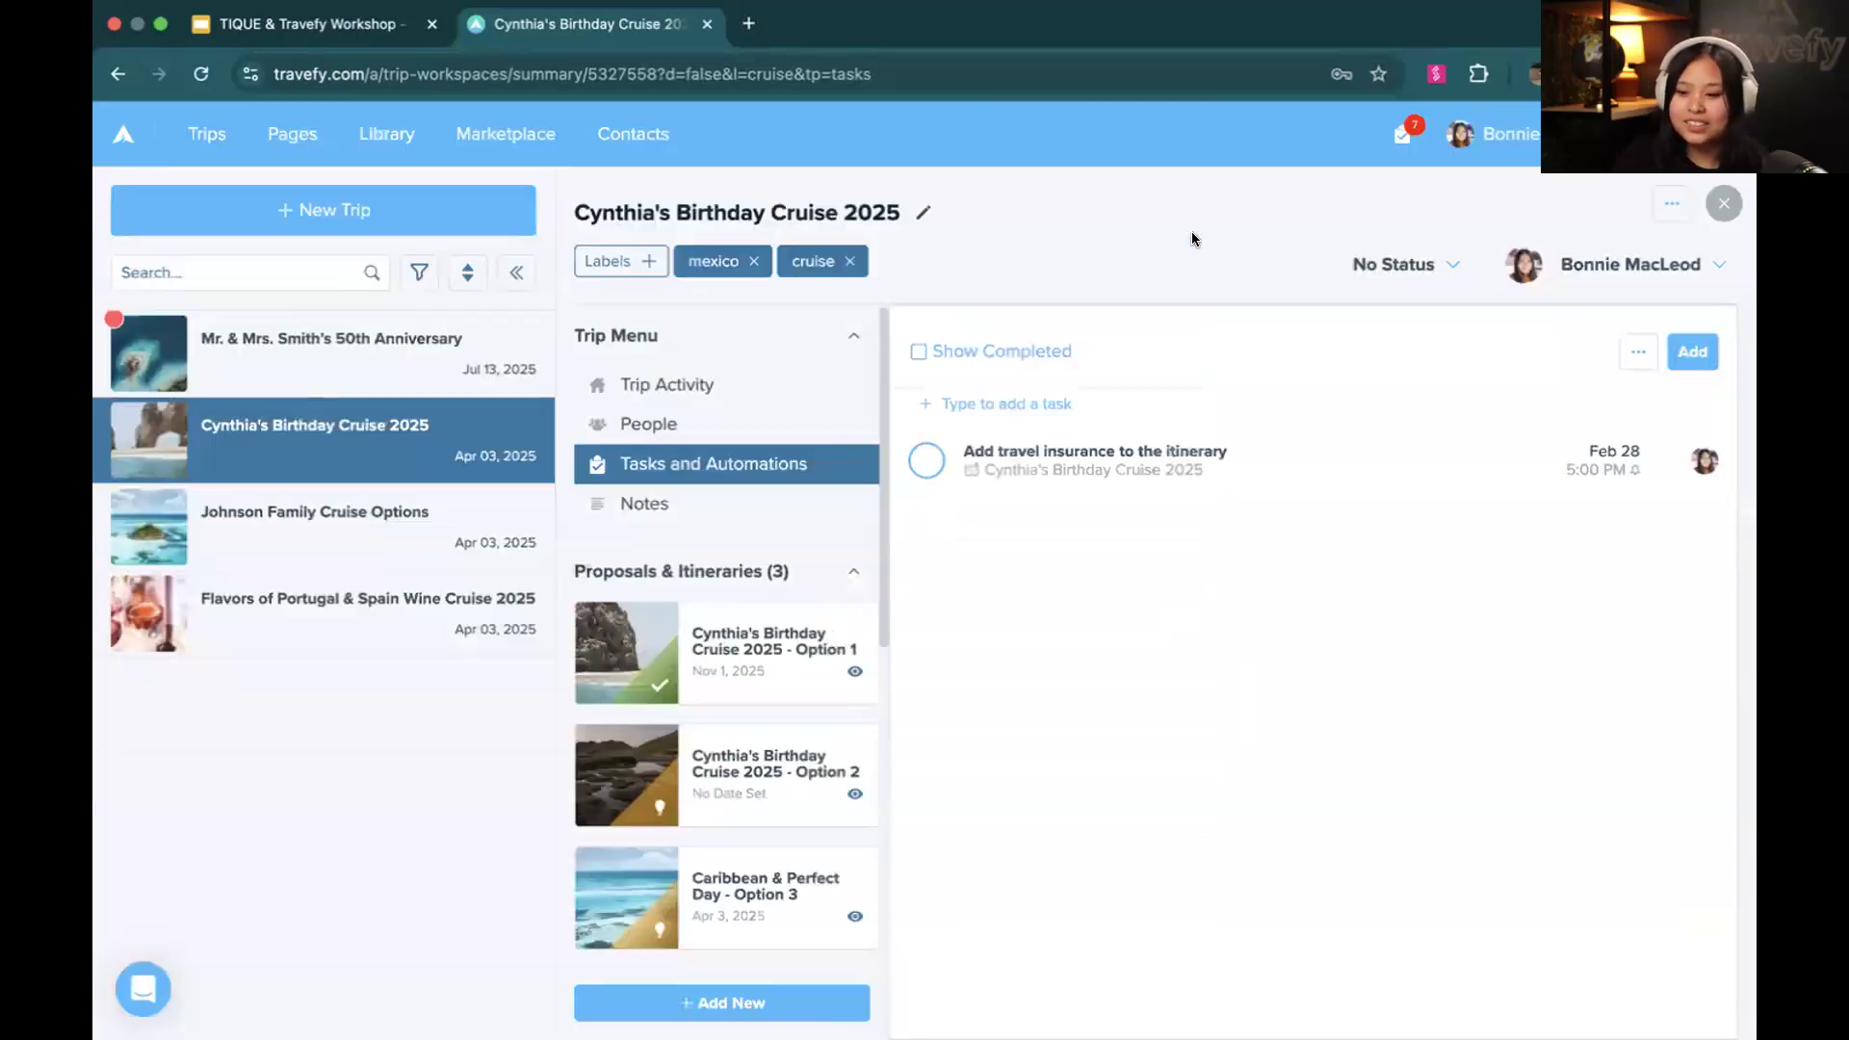
{"action": "left_click", "coordinate": [1193, 234]}
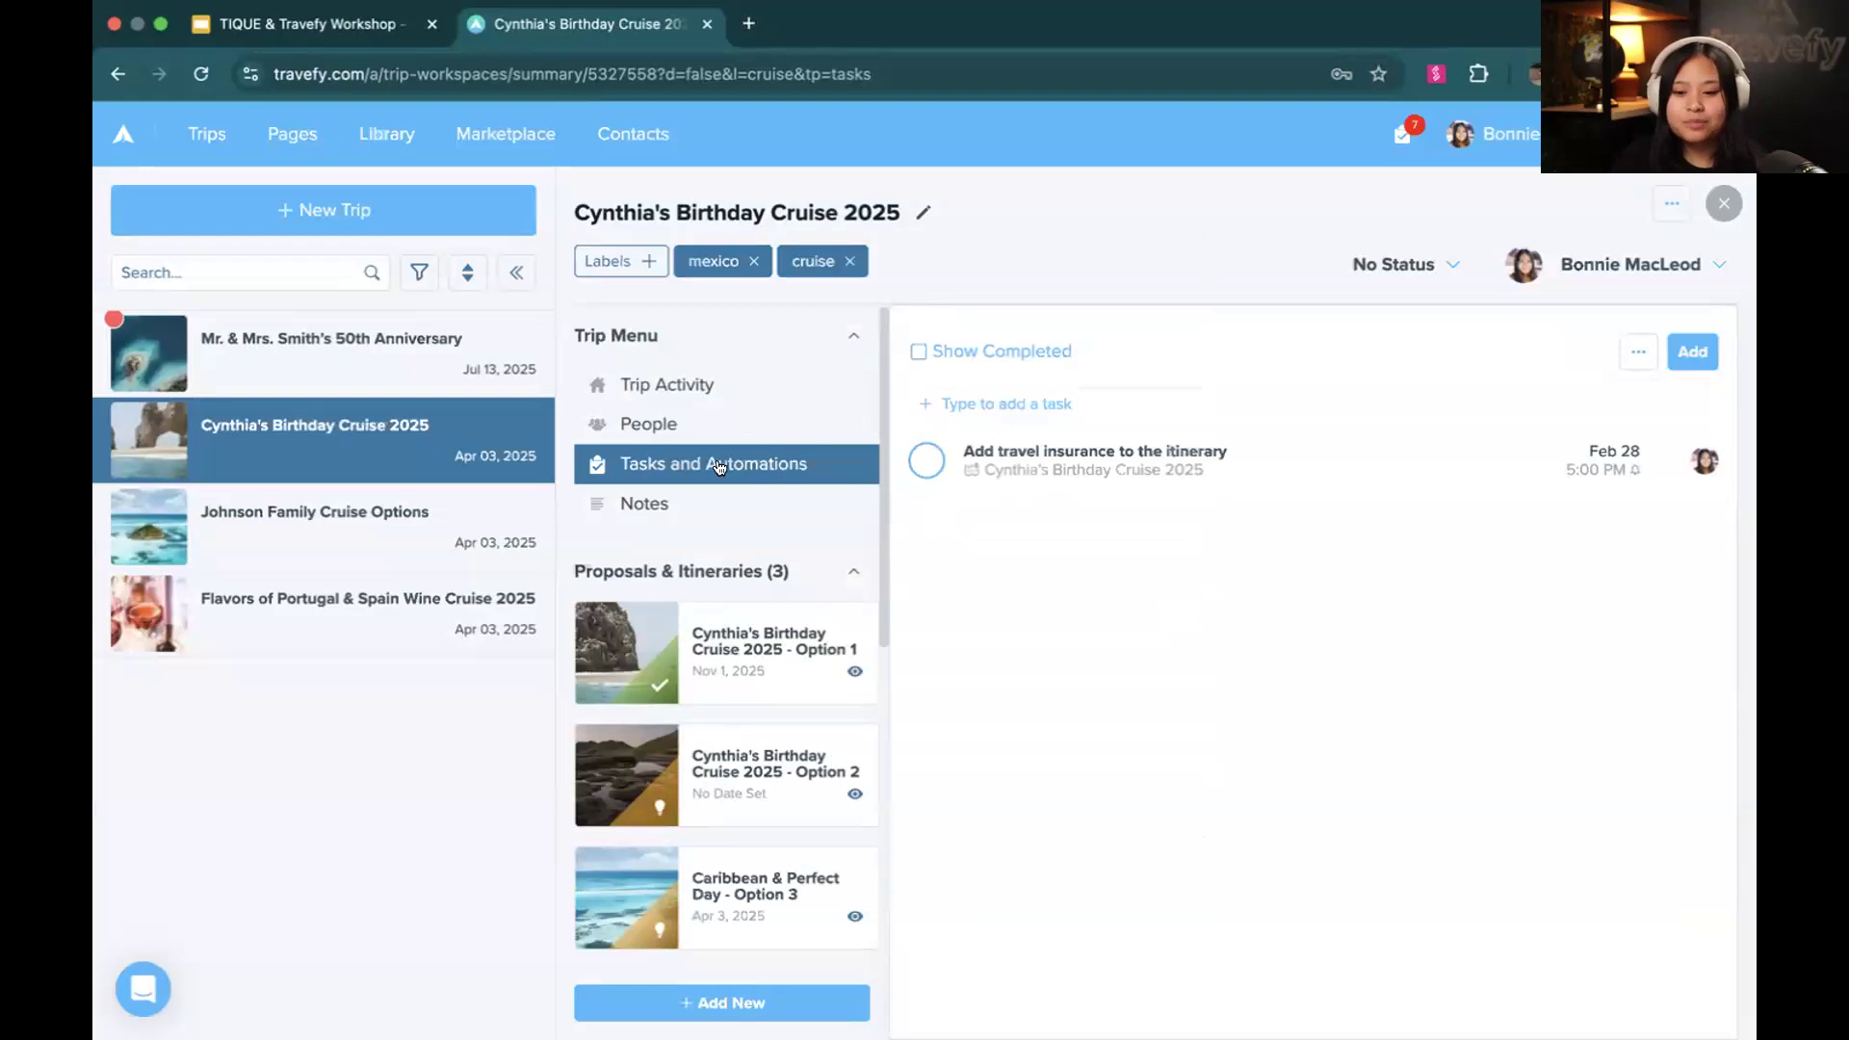
Review the travel insurance task's details and the account-wide list of due tasks
{"action": "left_click", "coordinate": [1127, 474]}
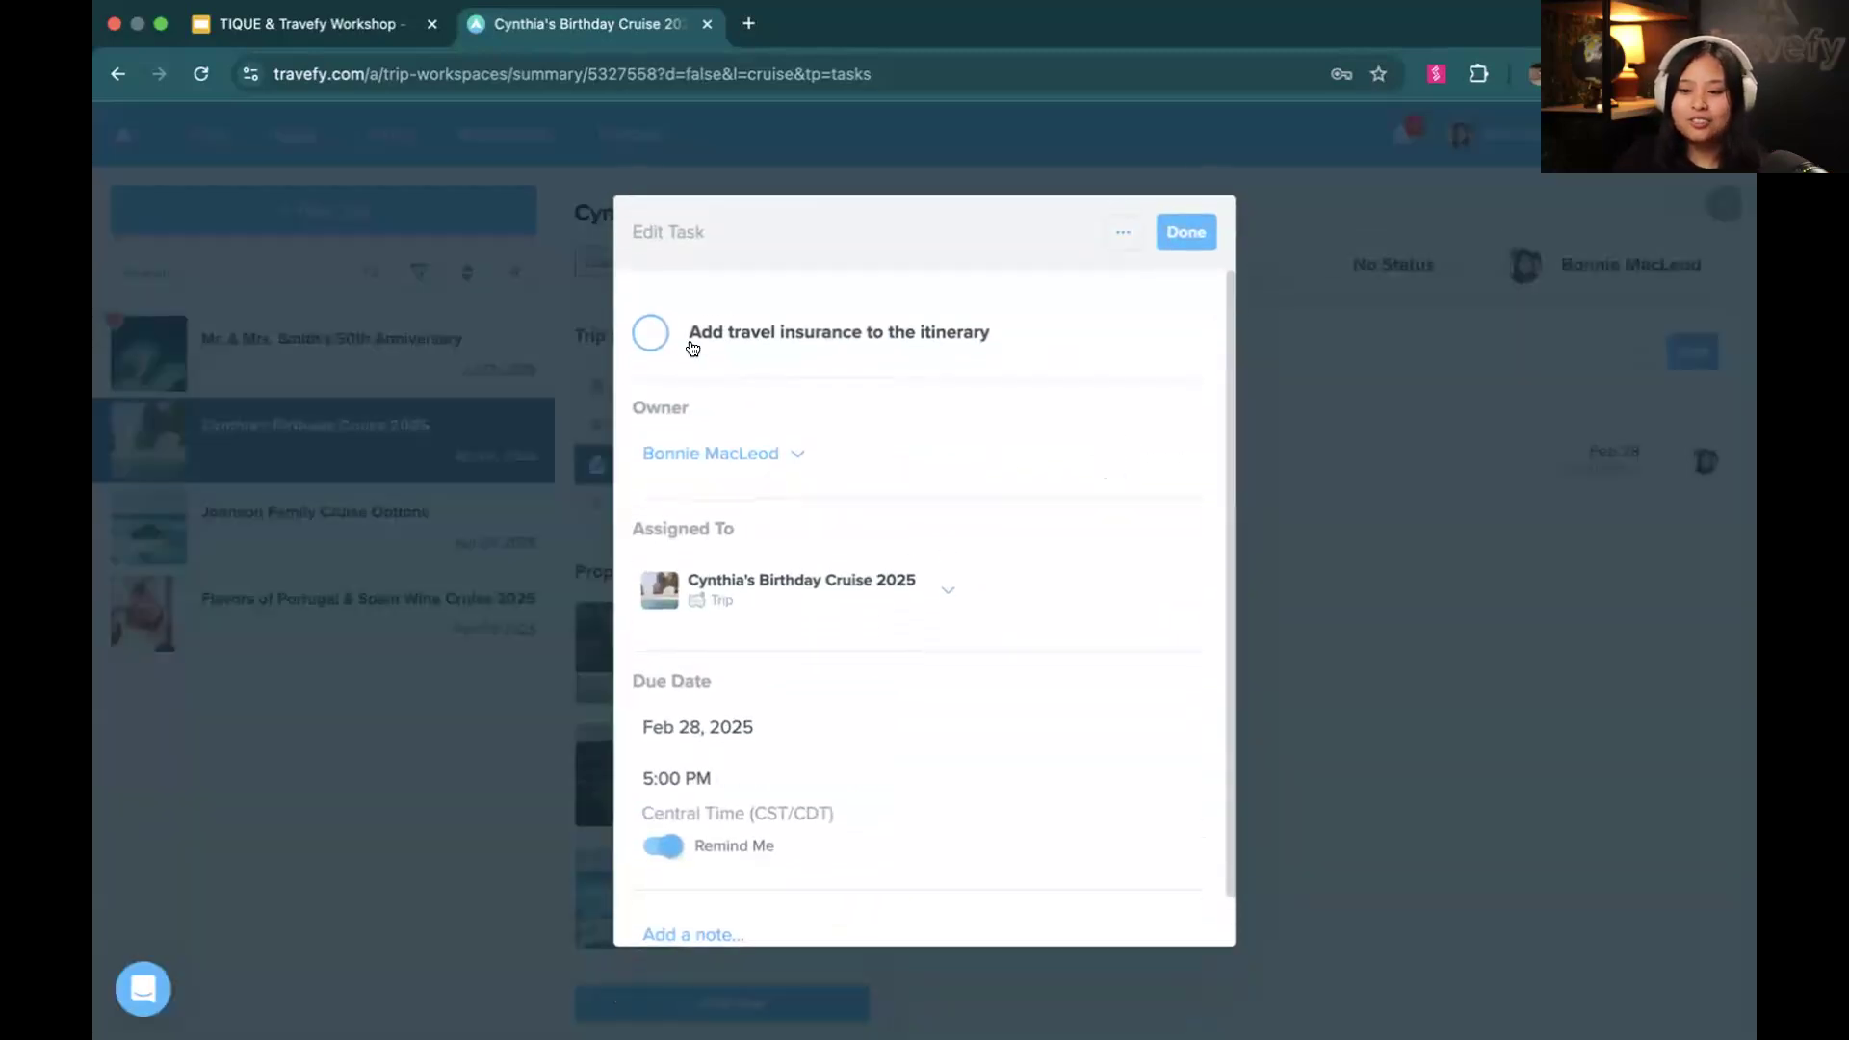
{"action": "left_click", "coordinate": [1186, 232]}
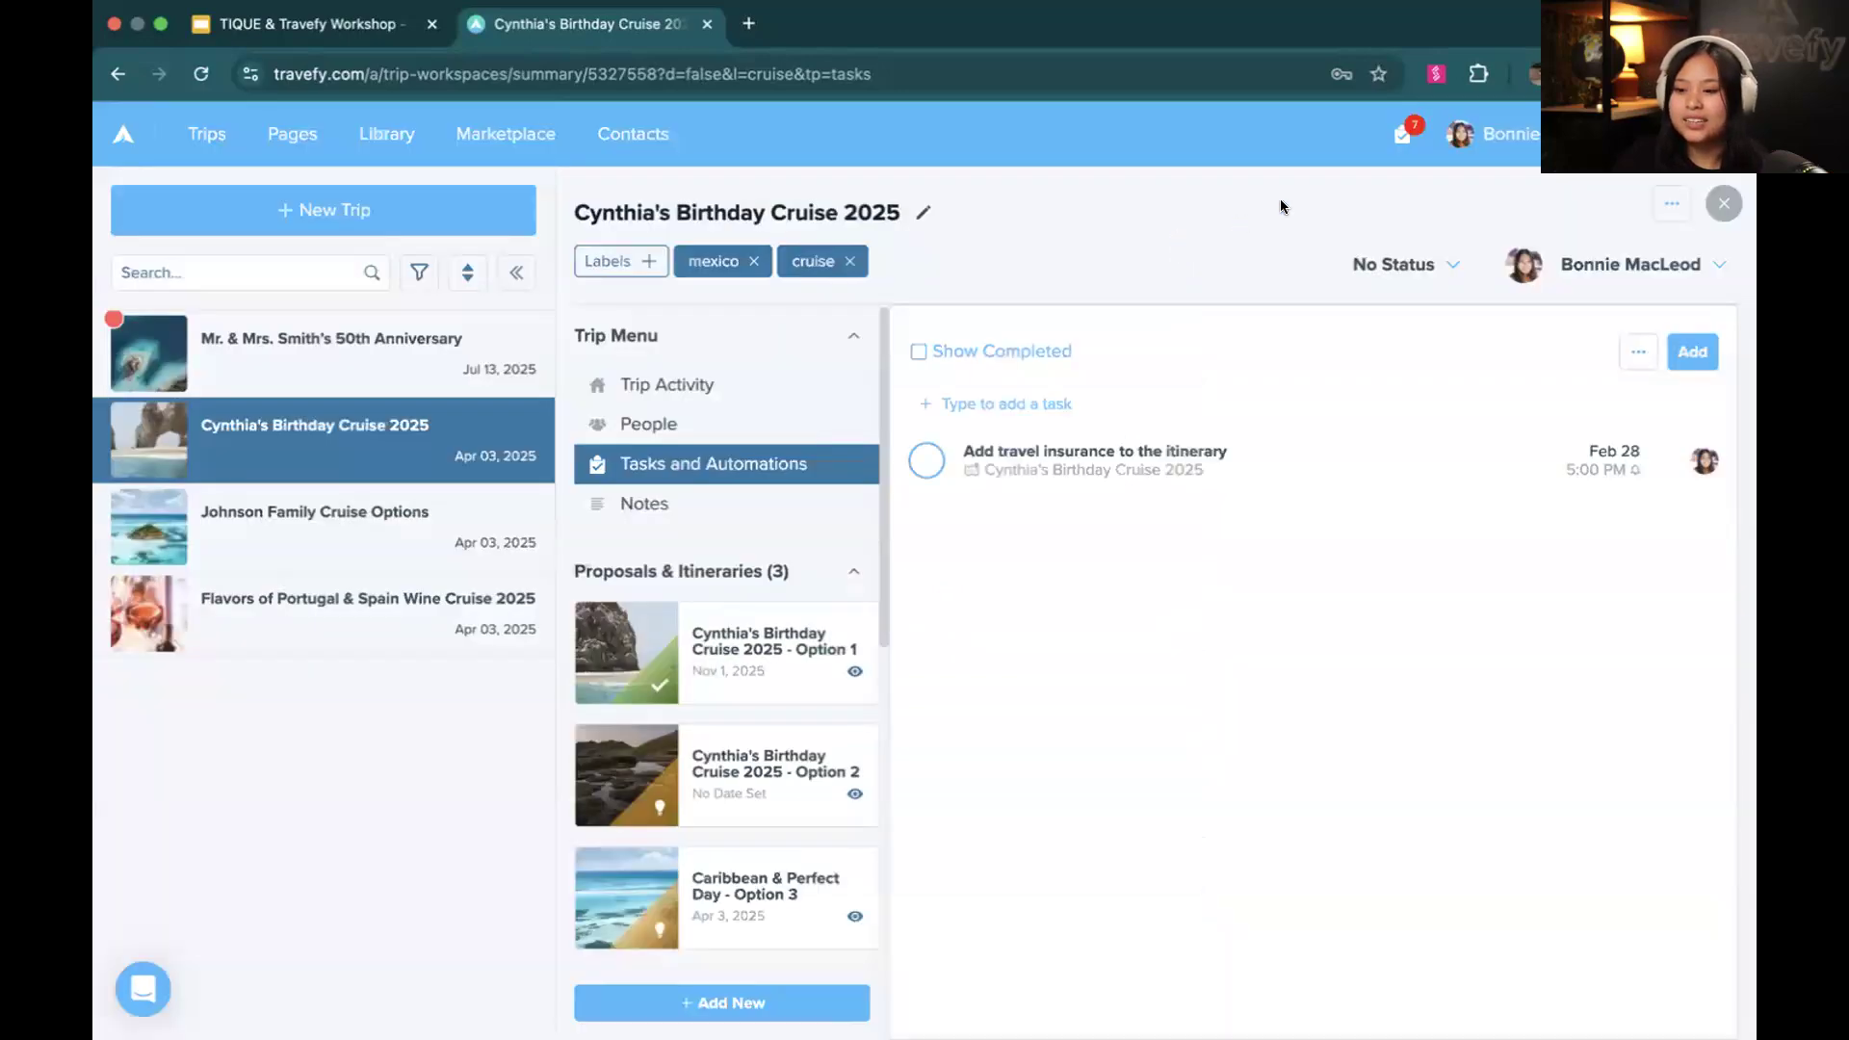
{"action": "left_click", "coordinate": [1392, 149]}
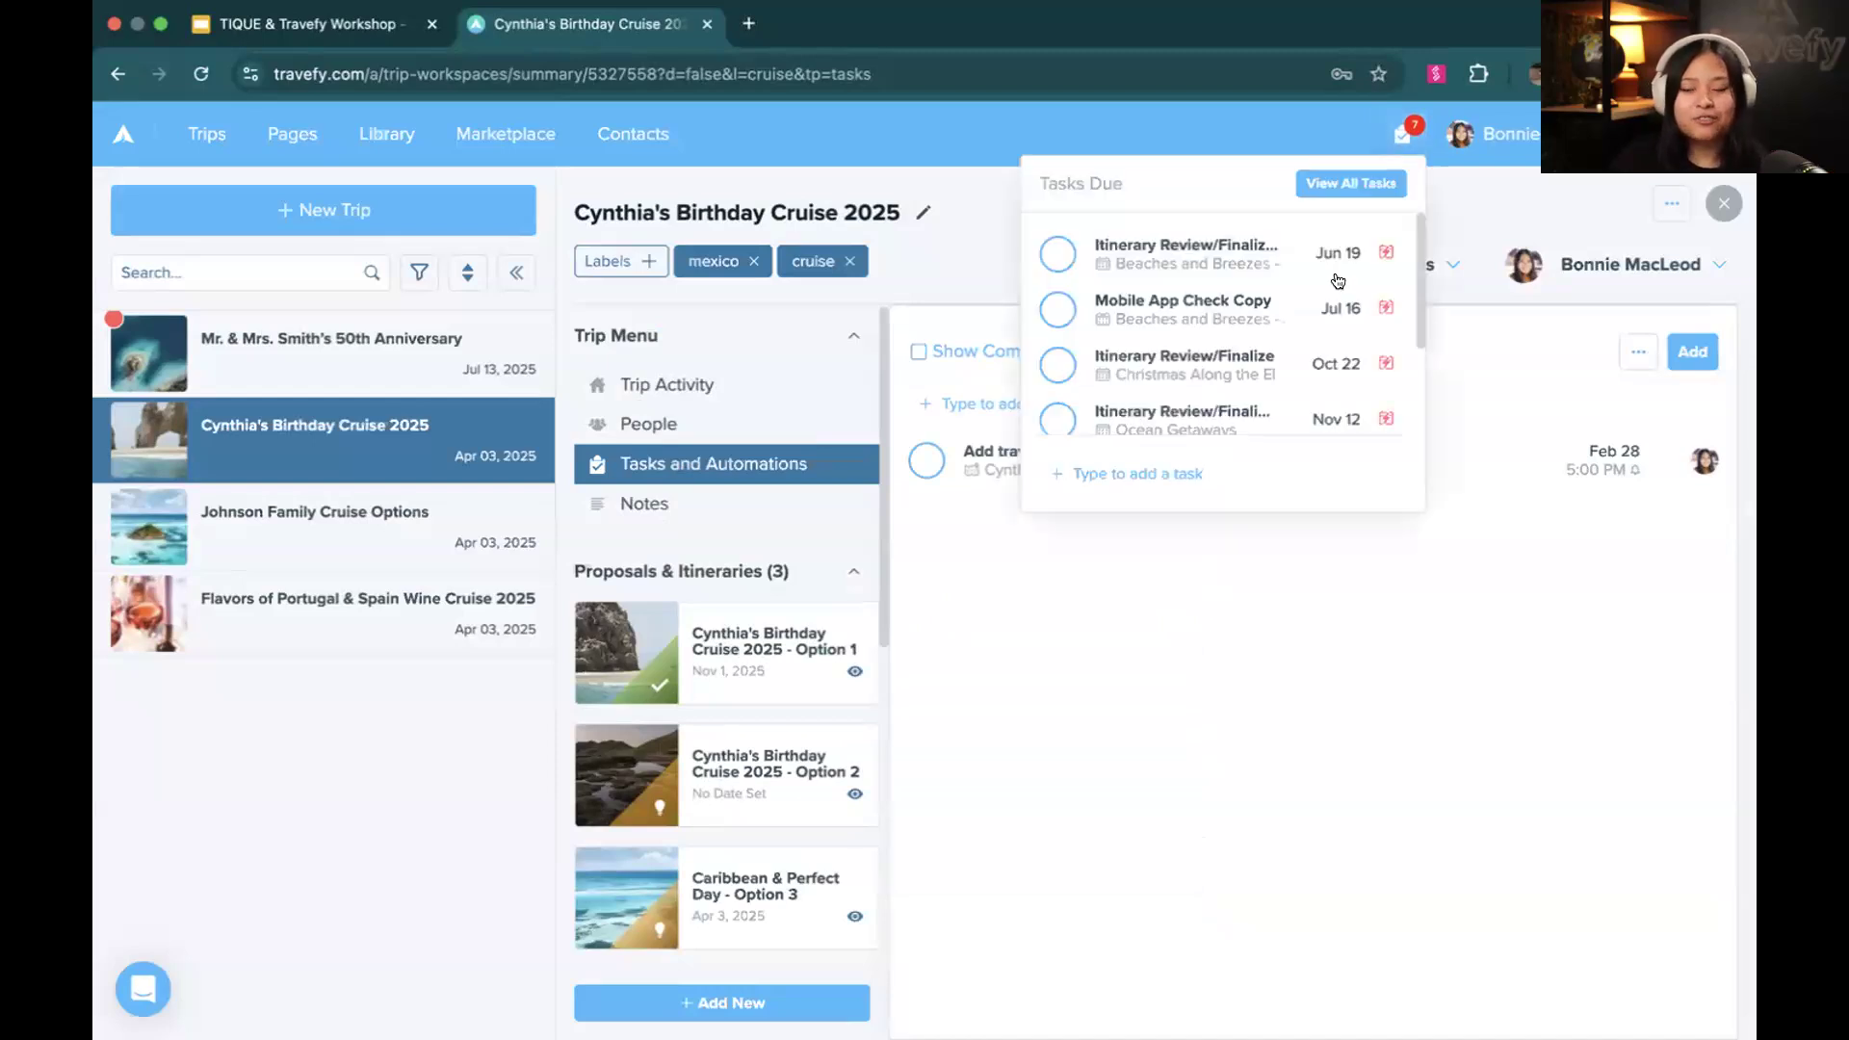
{"action": "scroll", "coordinate": [1338, 281], "scroll_direction": "down", "scroll_amount": 3}
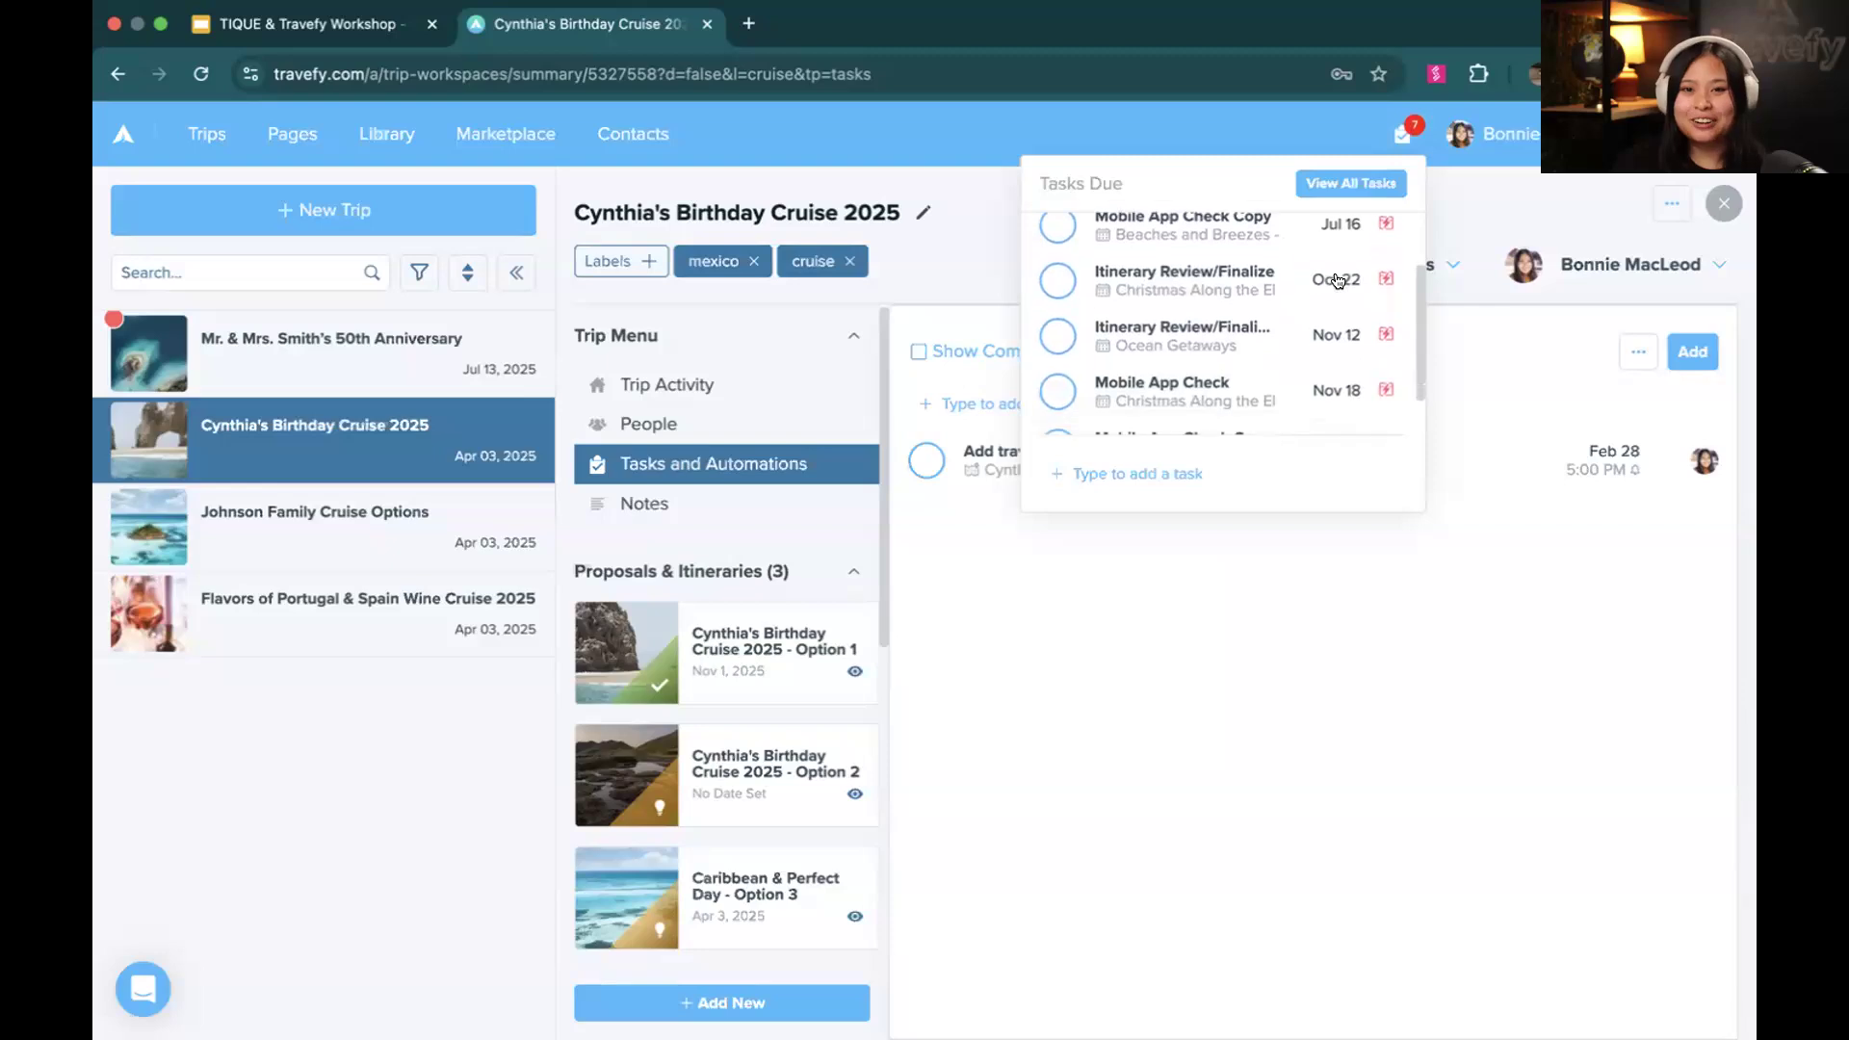
{"action": "scroll", "coordinate": [1338, 280], "scroll_direction": "up", "scroll_amount": 3}
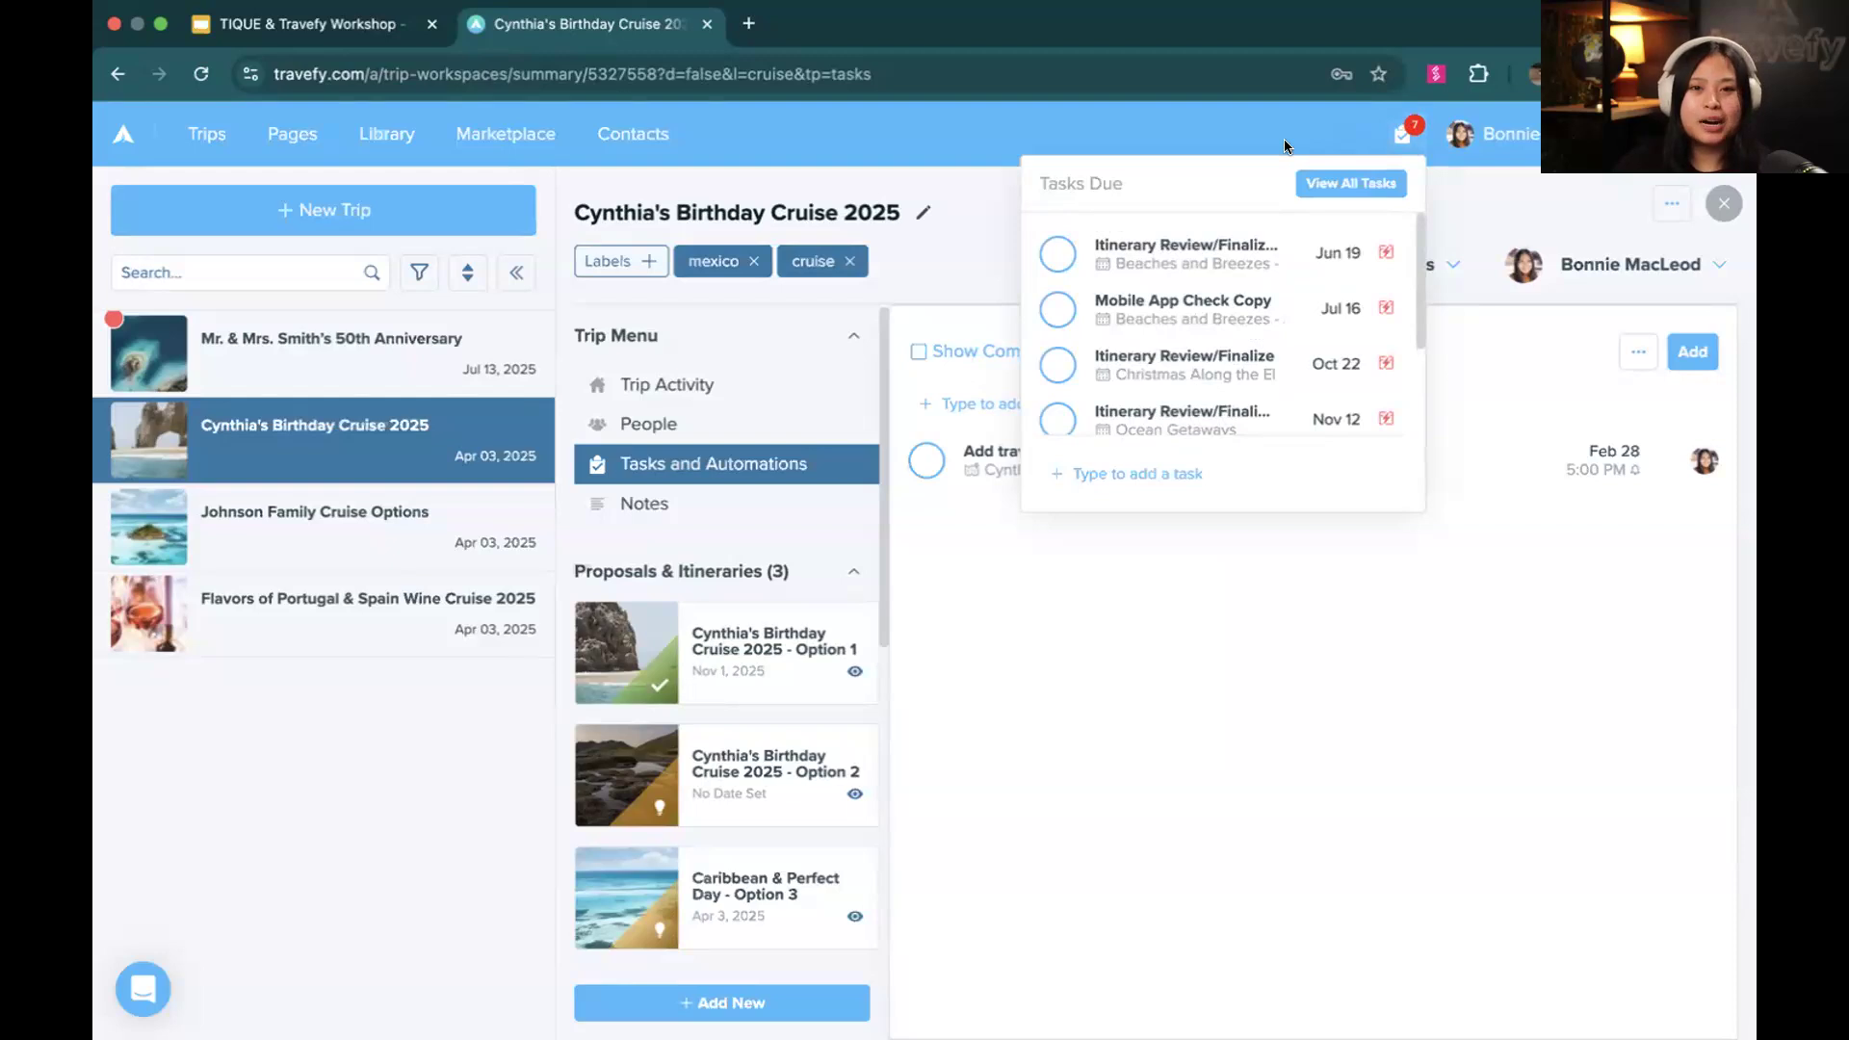
{"action": "left_click_drag", "start_coordinate": [1039, 185], "coordinate": [1153, 181]}
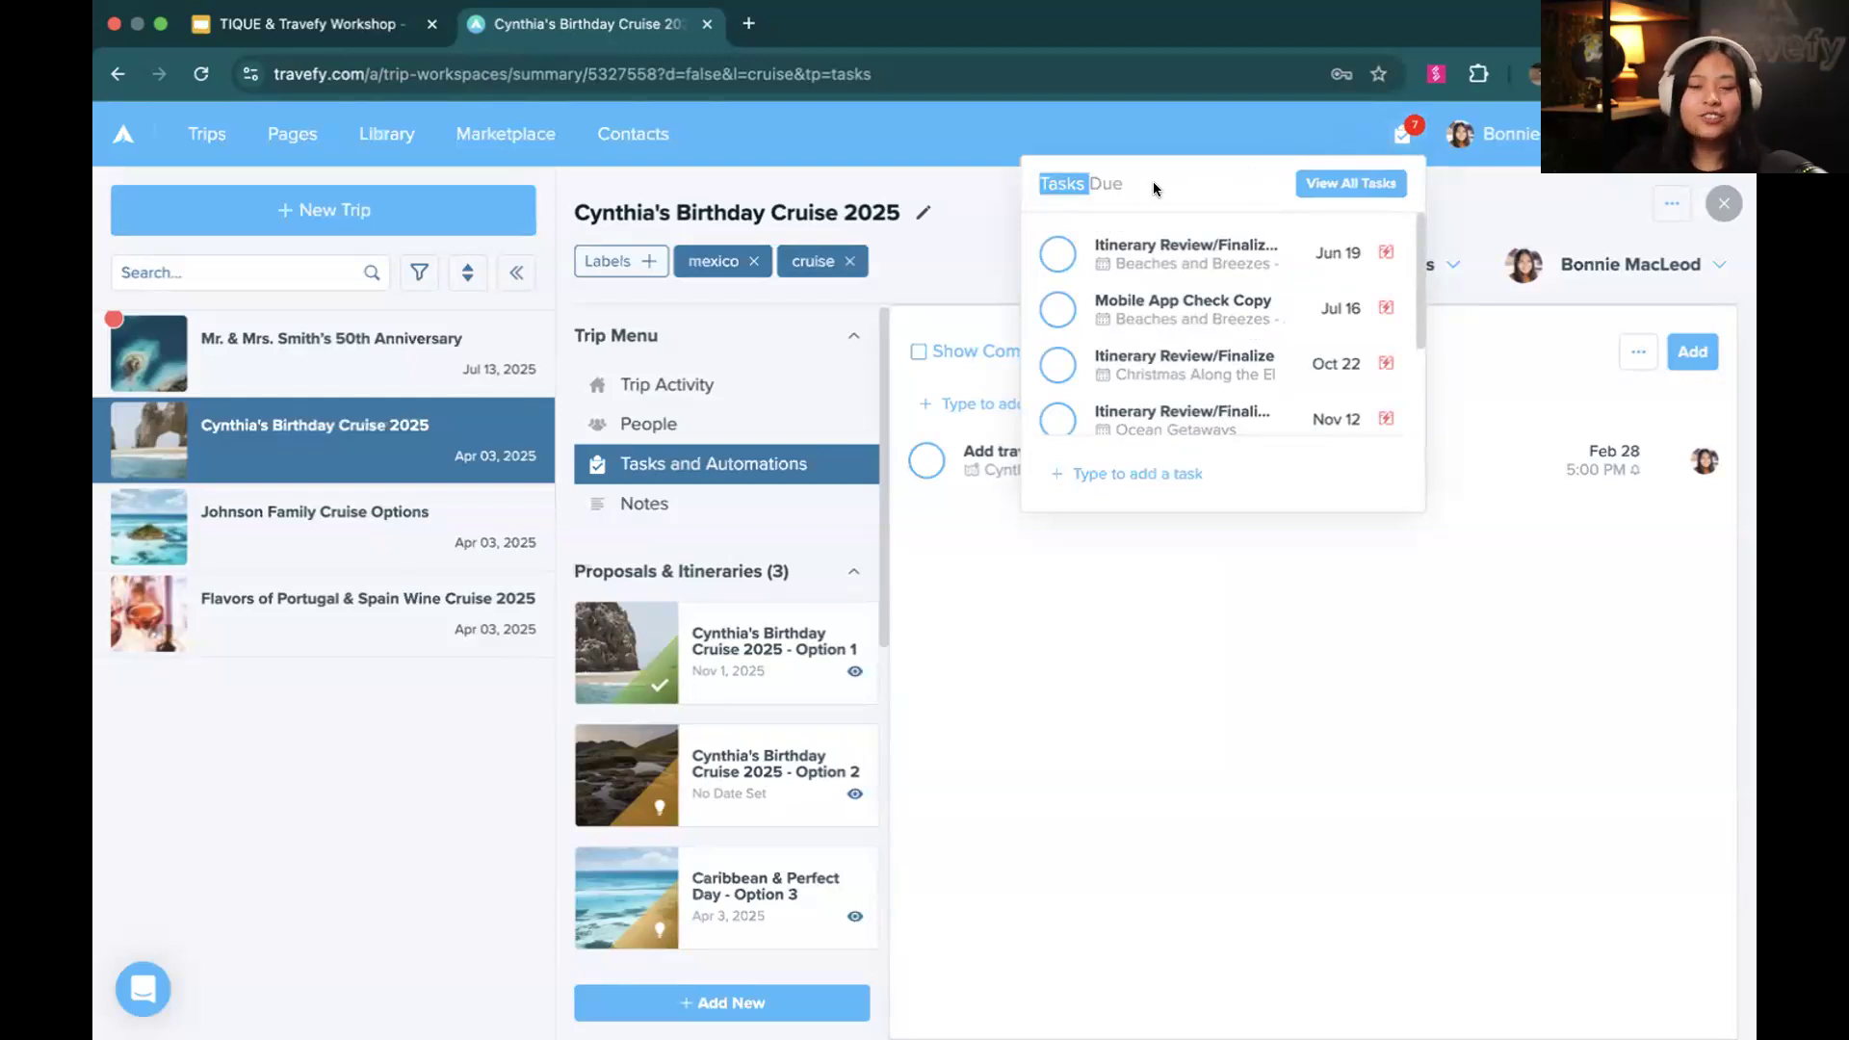
{"action": "left_click", "coordinate": [1152, 123]}
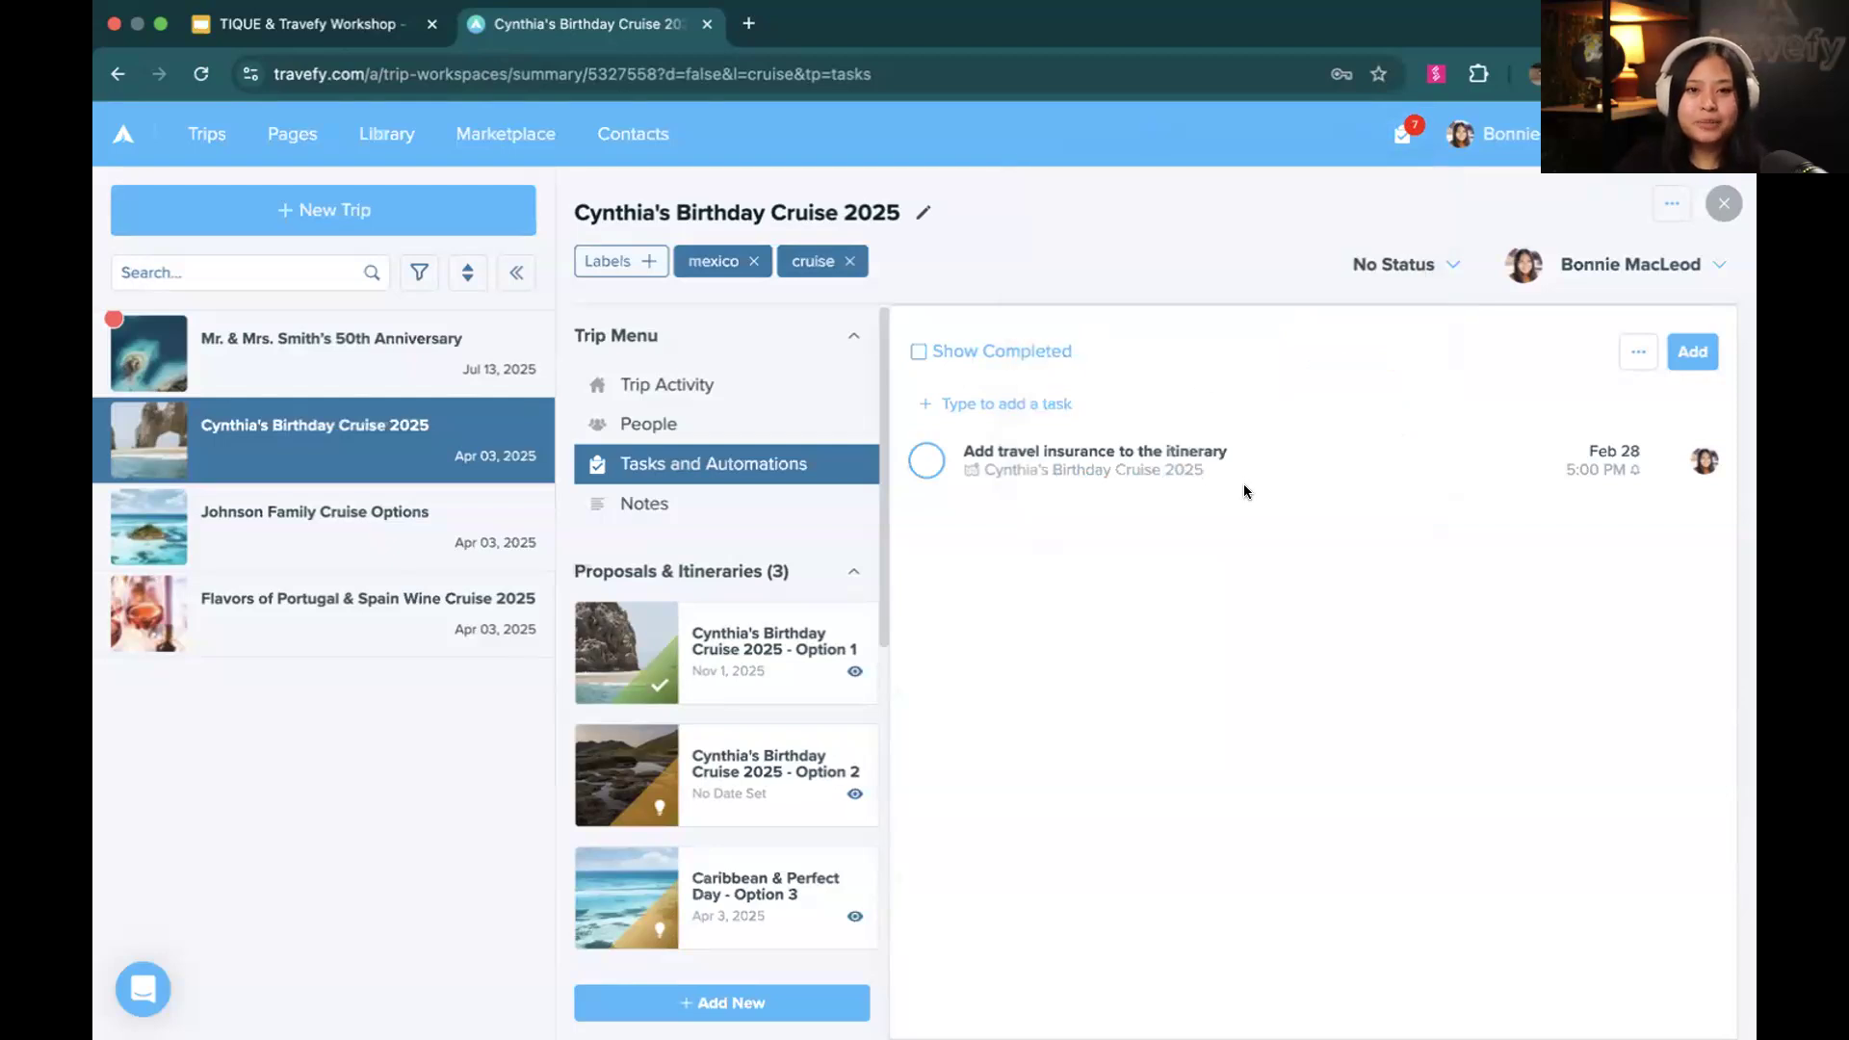
Add an automation to the cruise trip and set its automation type to Itinerary Chat Message
{"action": "left_click", "coordinate": [1684, 353]}
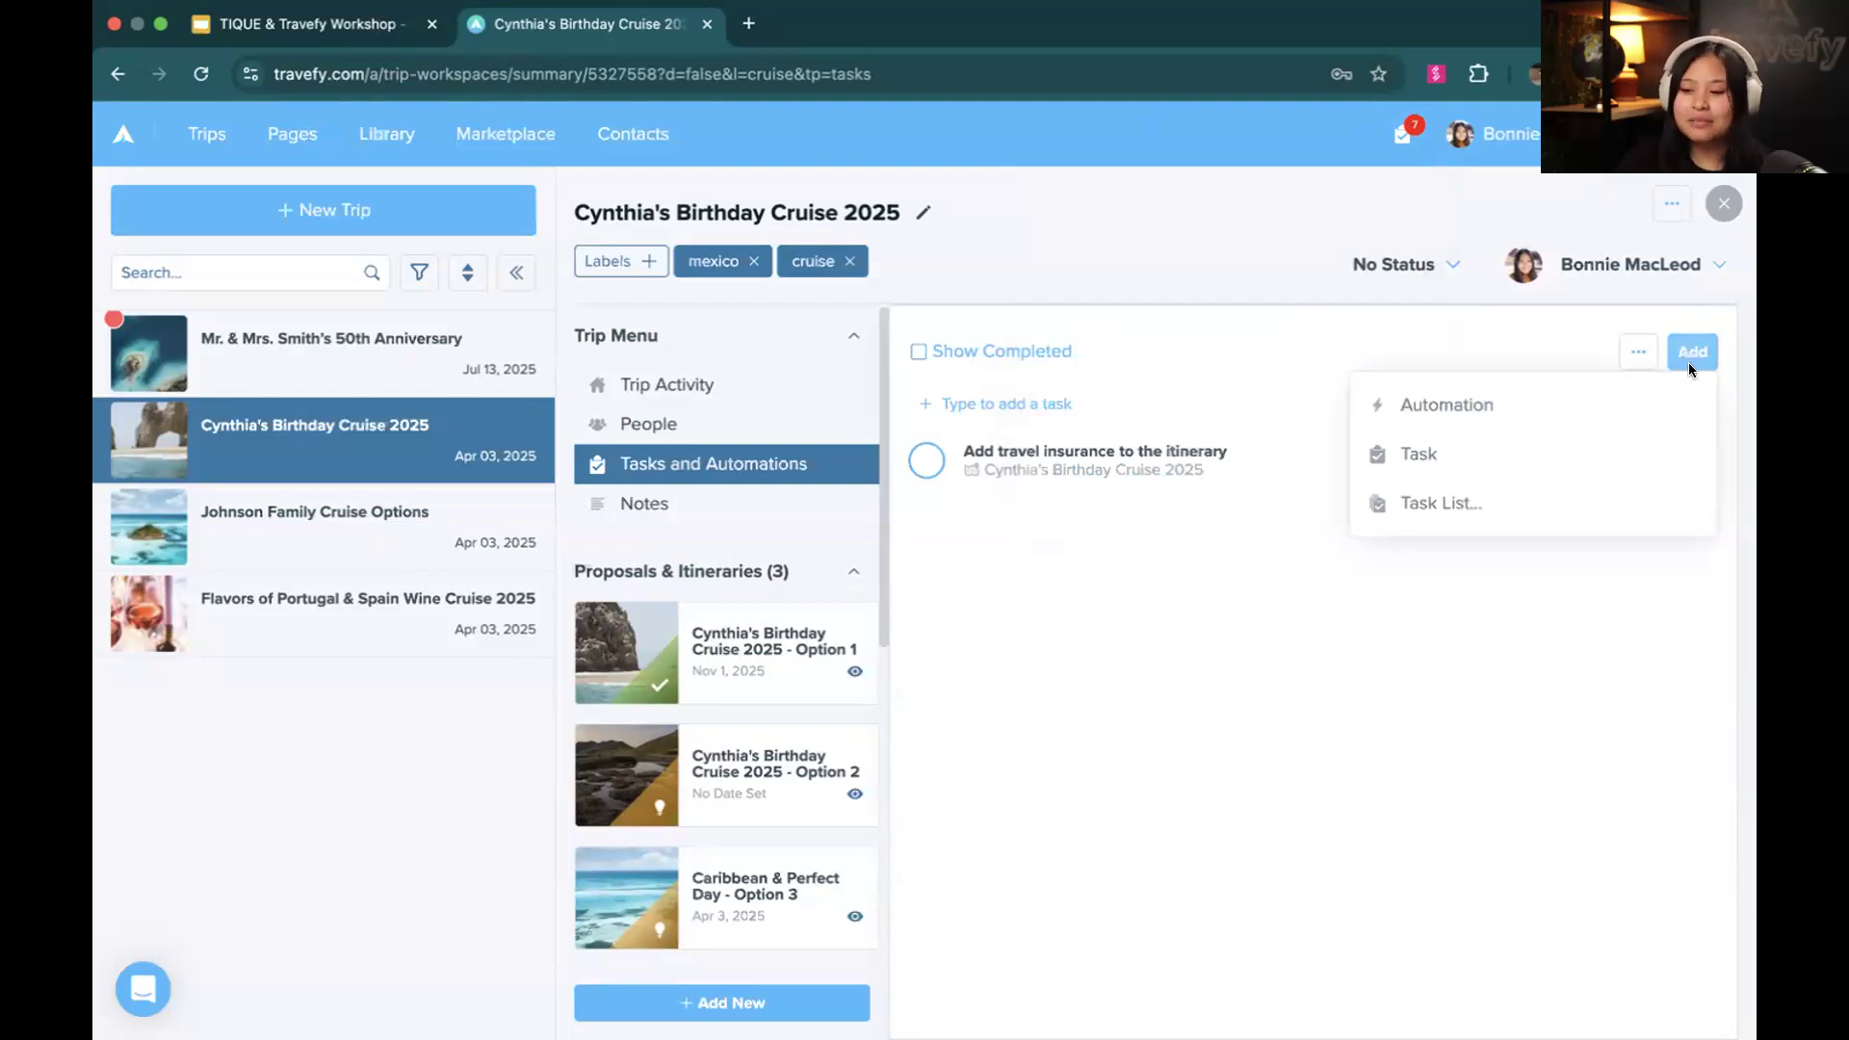
{"action": "left_click", "coordinate": [1644, 403]}
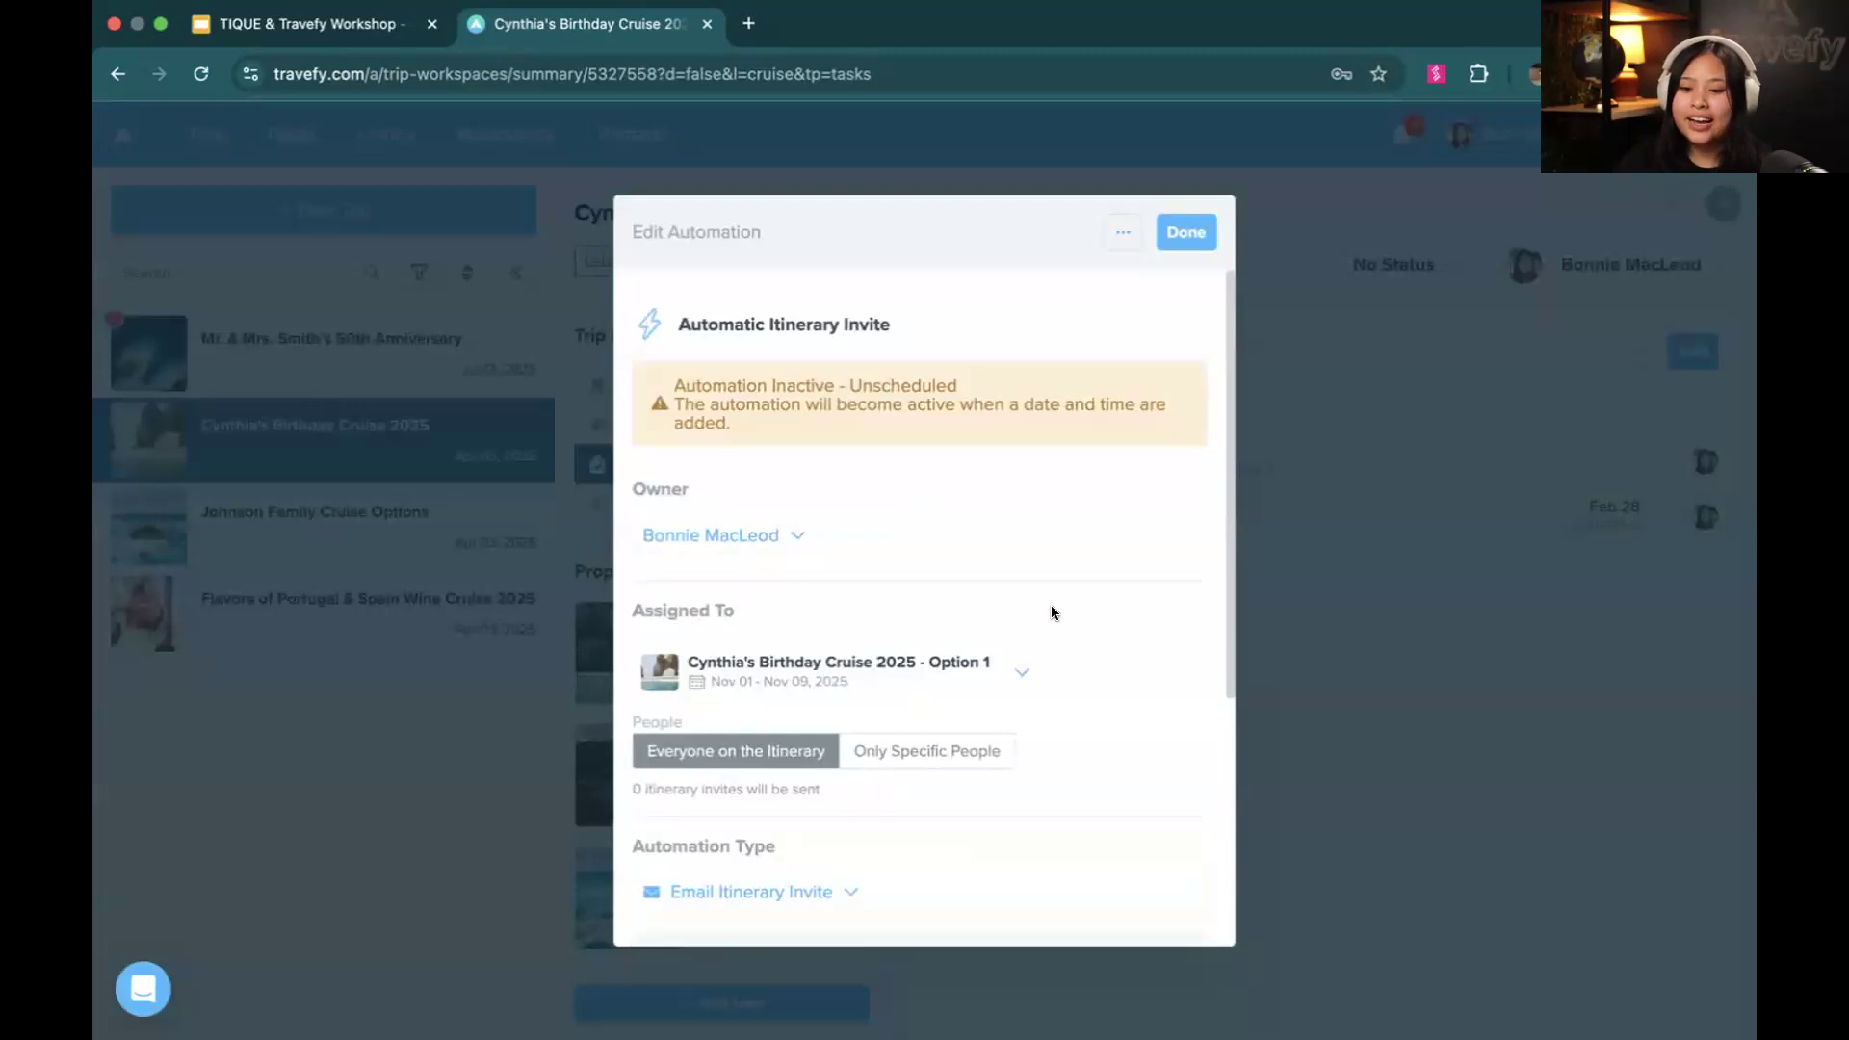
{"action": "scroll", "coordinate": [1052, 613], "scroll_direction": "down", "scroll_amount": 3}
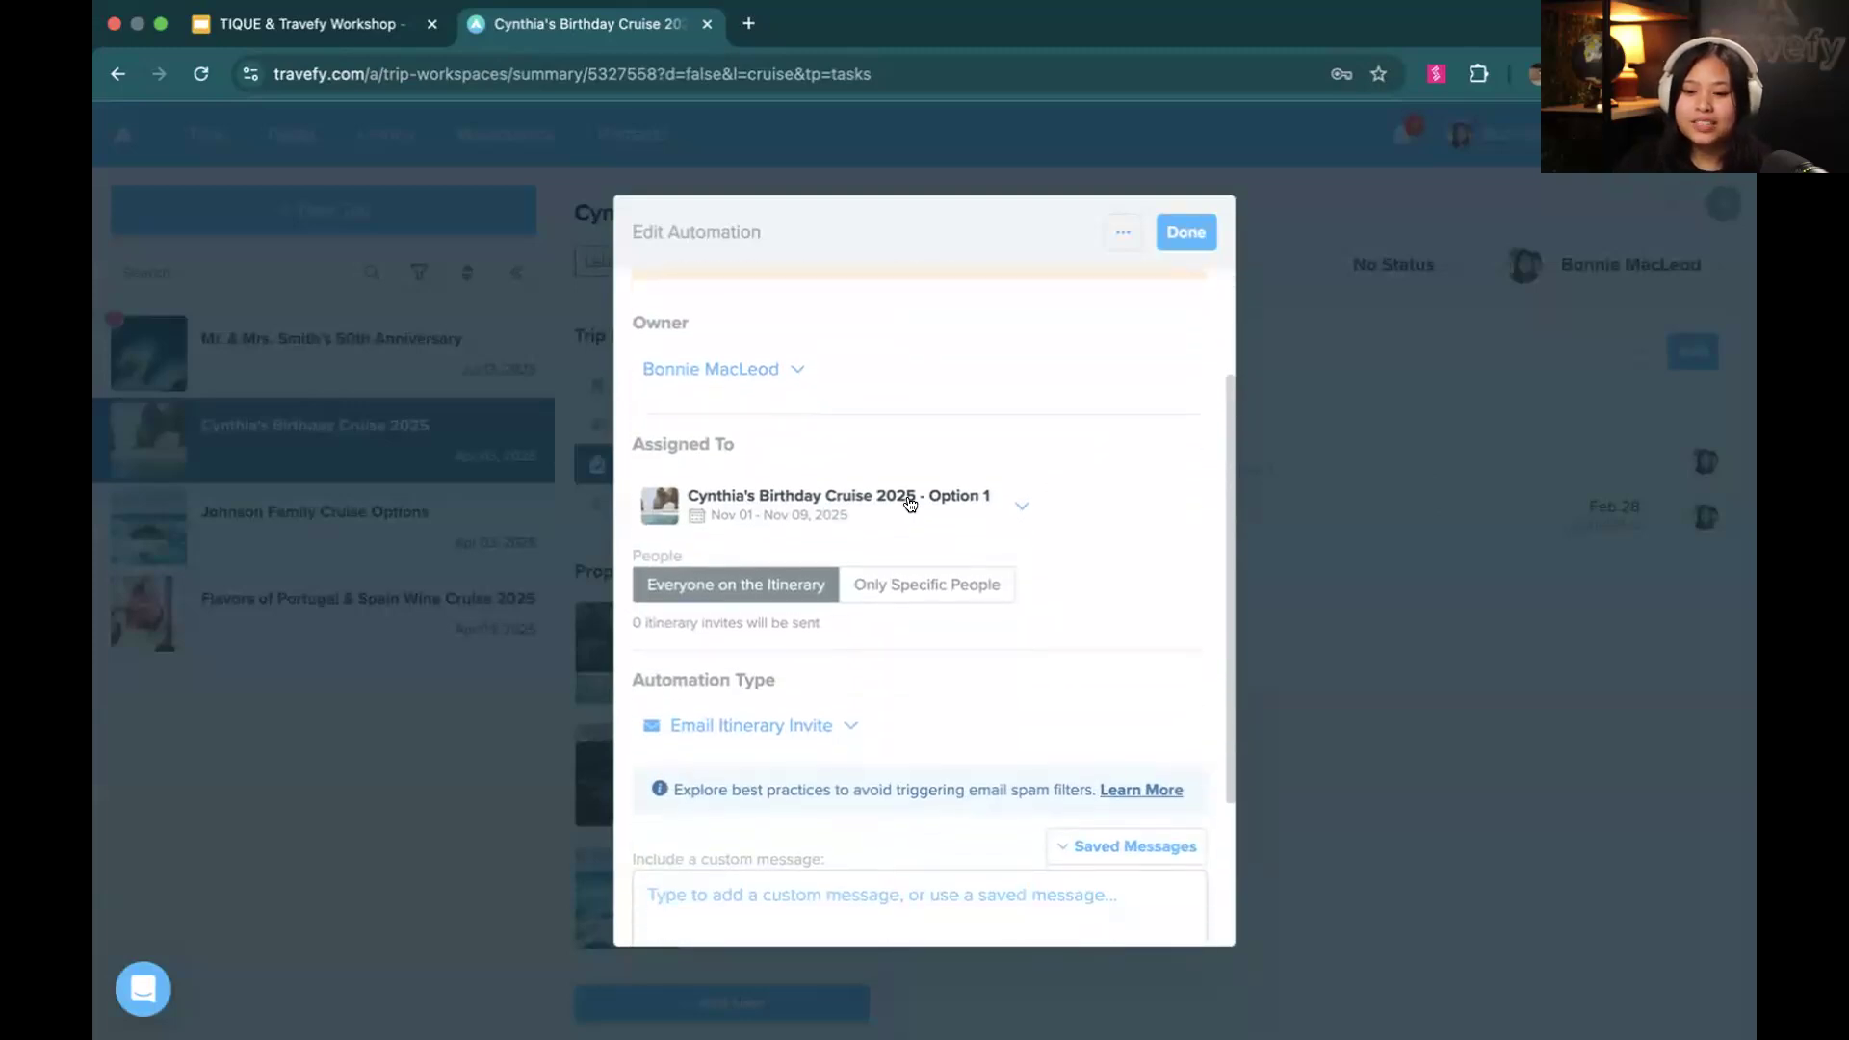
{"action": "scroll", "coordinate": [911, 503], "scroll_direction": "down", "scroll_amount": 2}
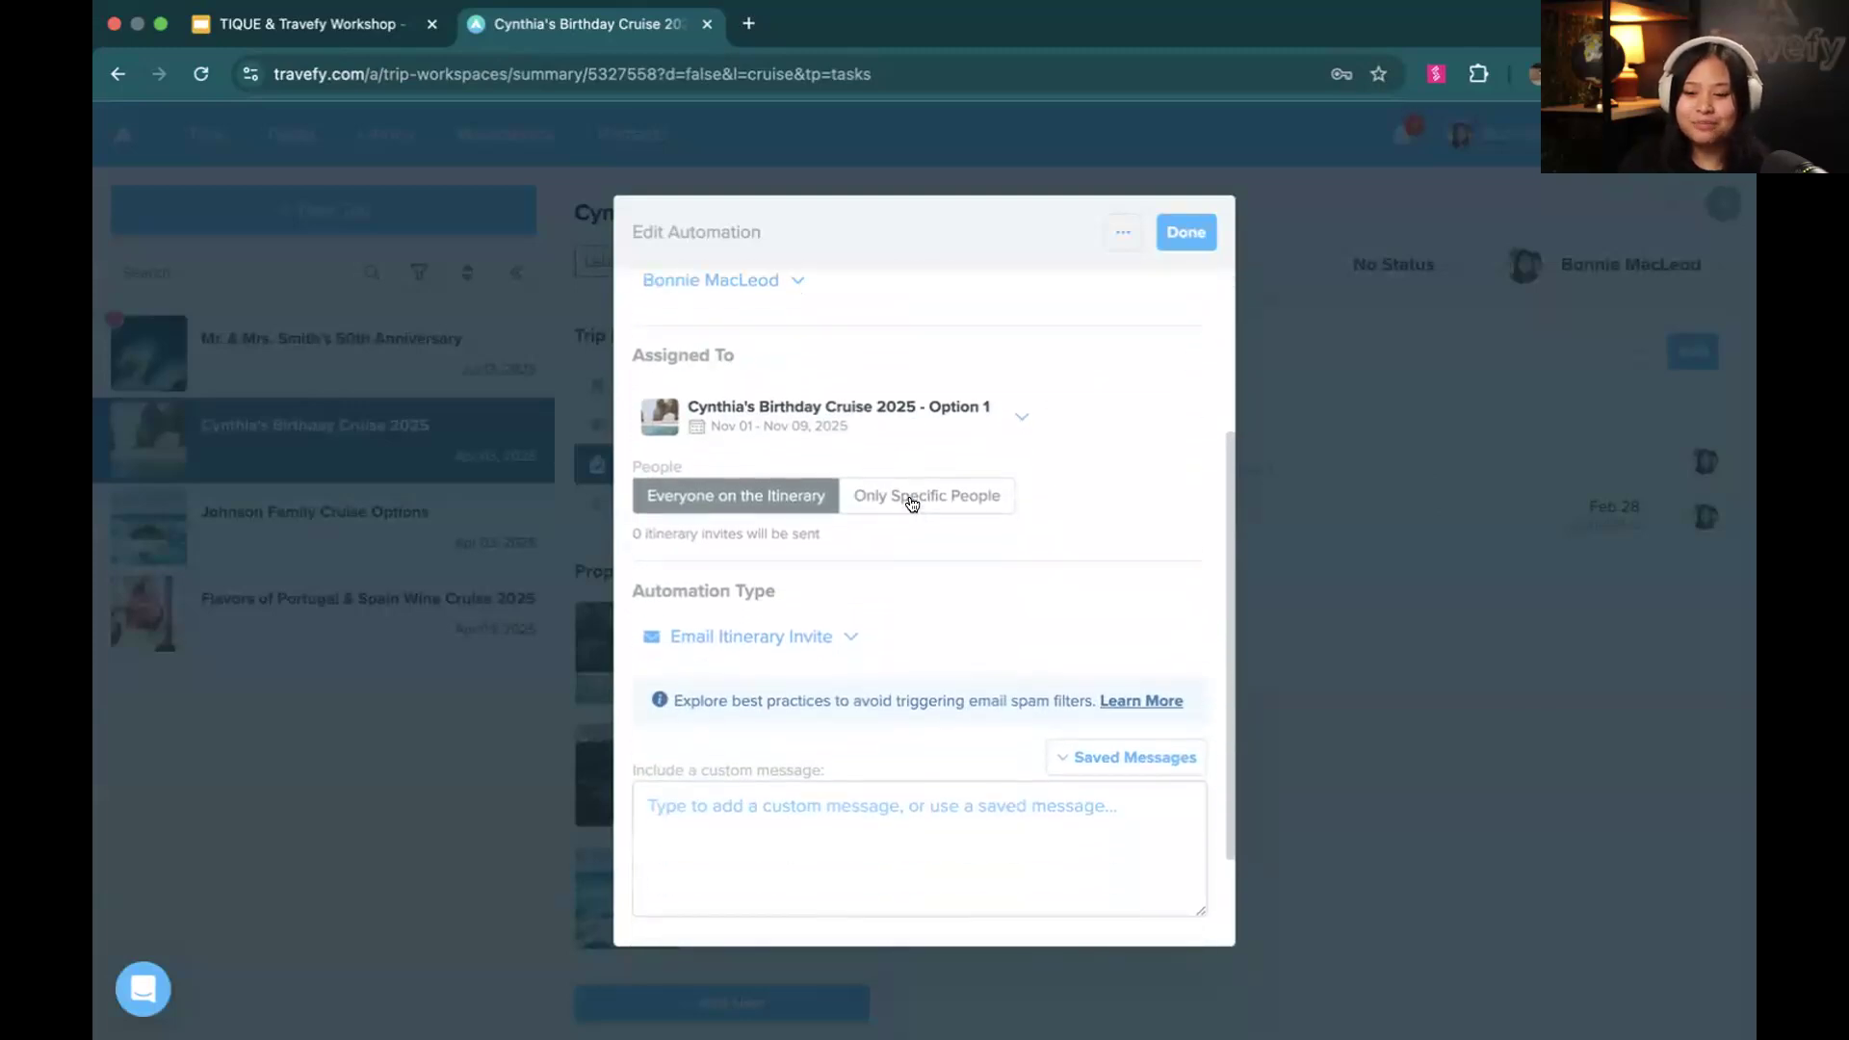
{"action": "left_click", "coordinate": [788, 624]}
{"action": "scroll", "coordinate": [791, 694], "scroll_direction": "down", "scroll_amount": 1}
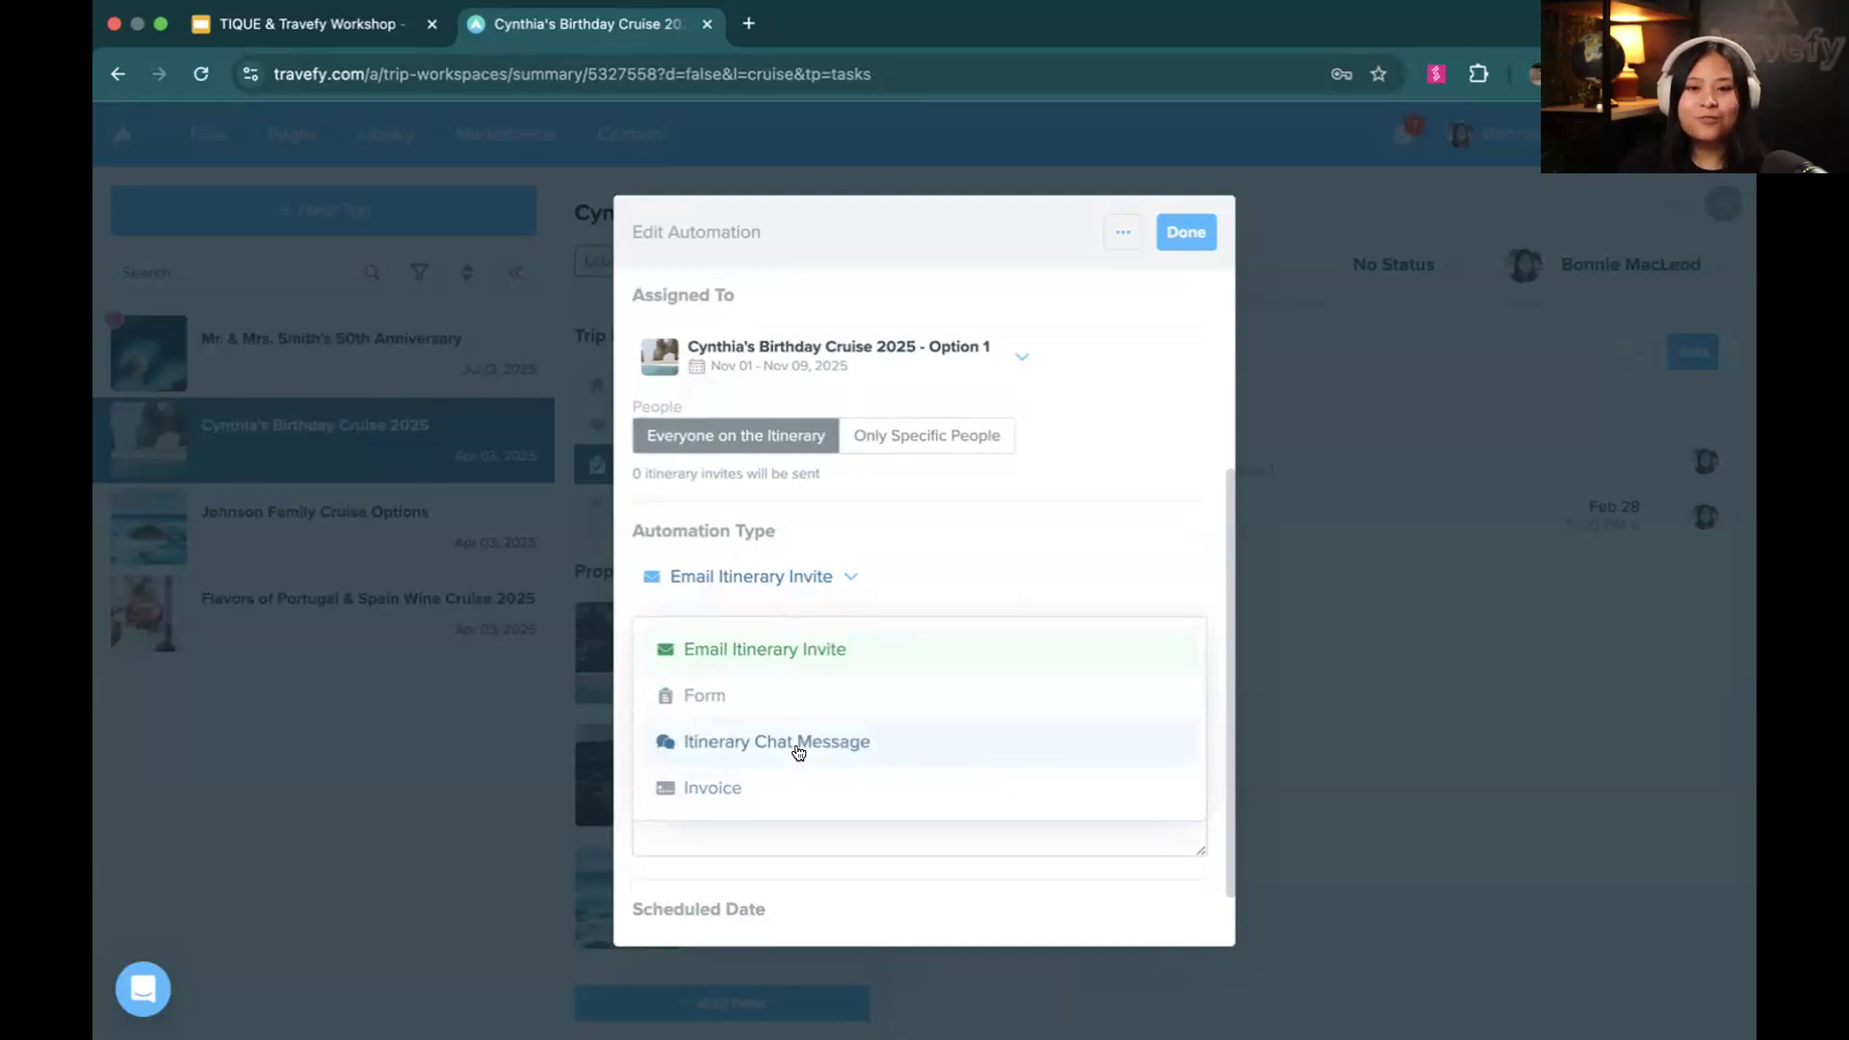
{"action": "left_click", "coordinate": [780, 743]}
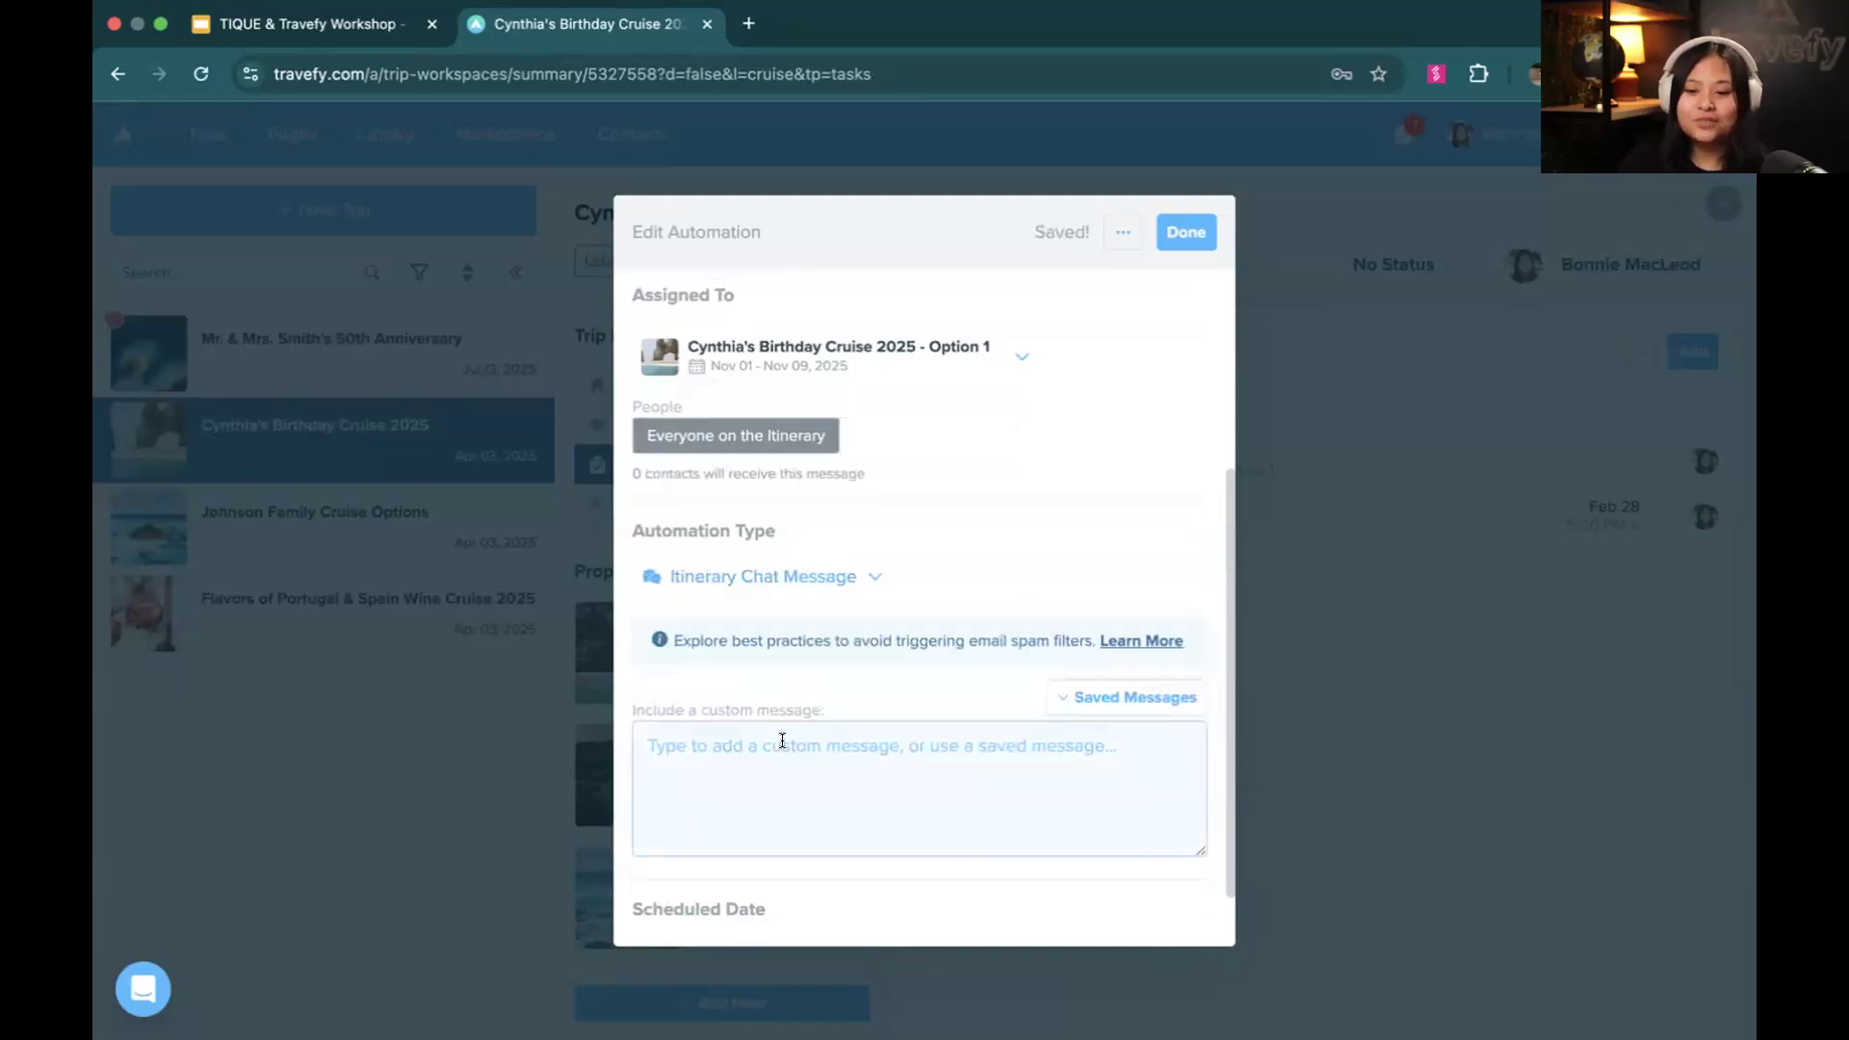
{"action": "scroll", "coordinate": [782, 740], "scroll_direction": "down", "scroll_amount": 2}
{"action": "left_click", "coordinate": [782, 740]}
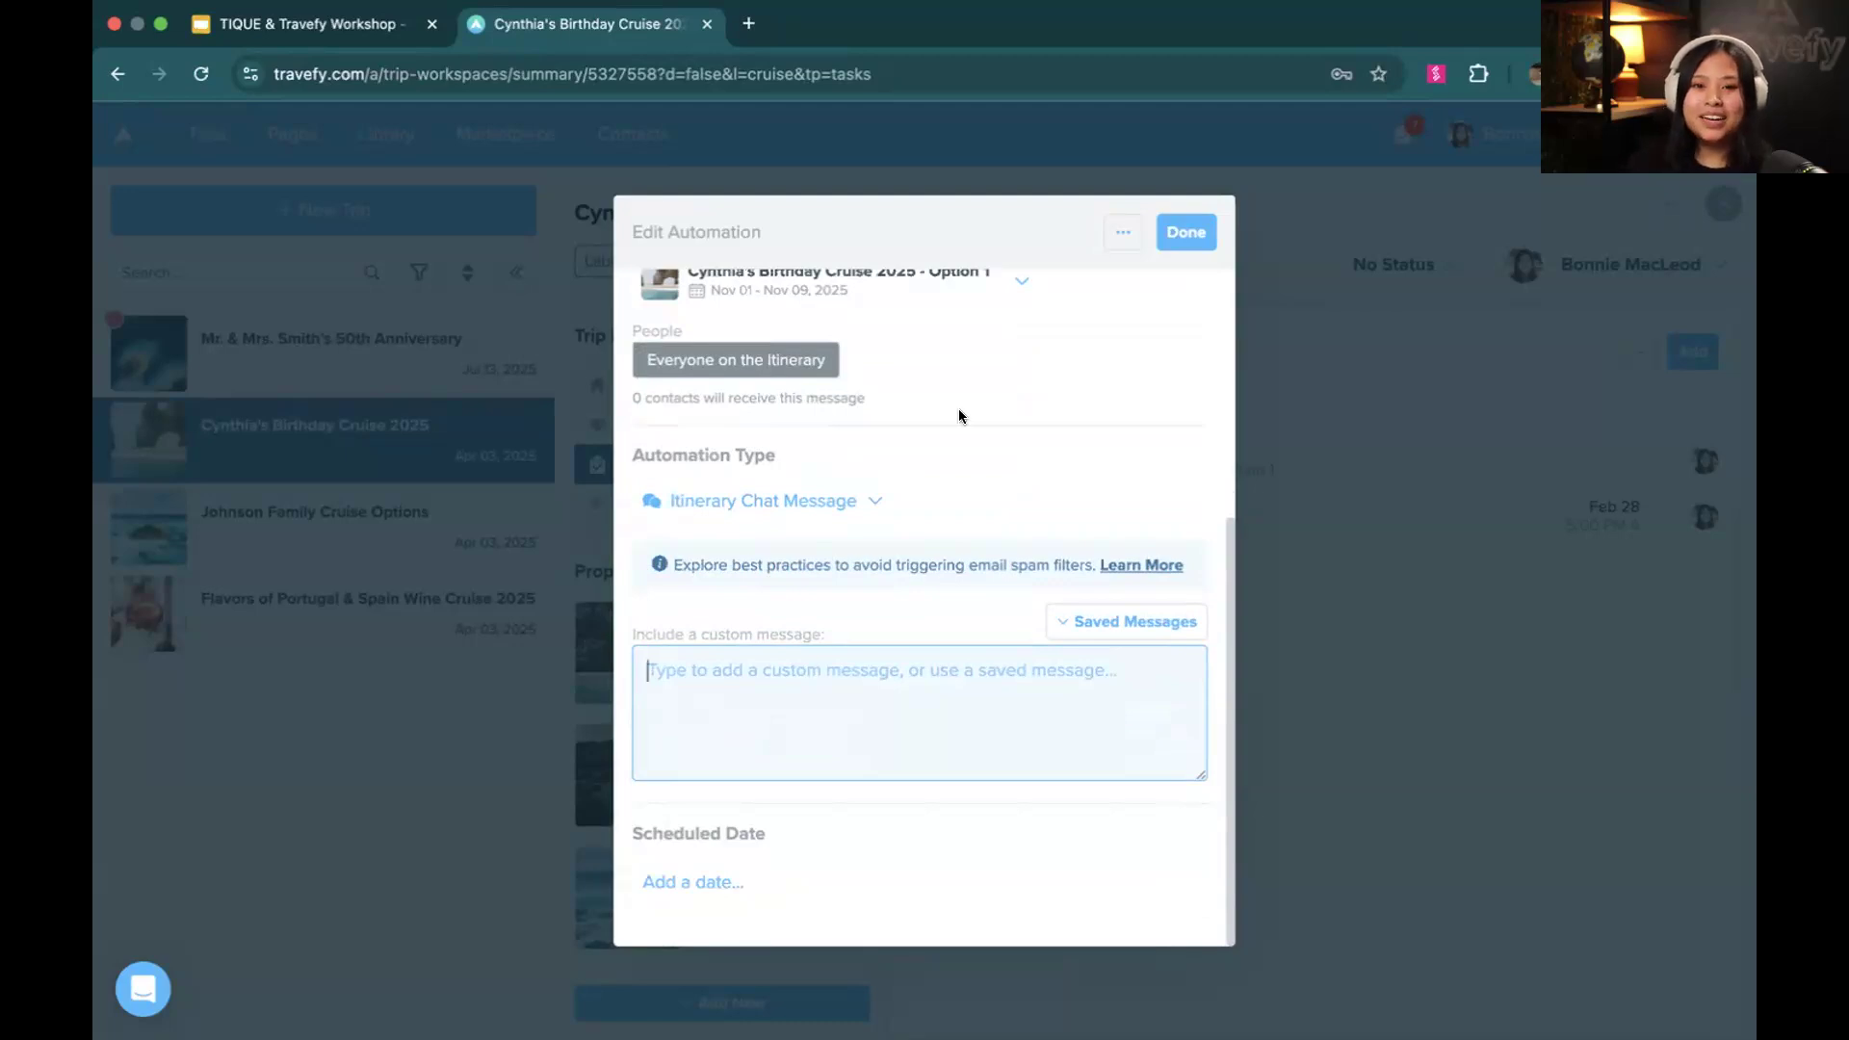
{"action": "key", "text": "super+Tab"}
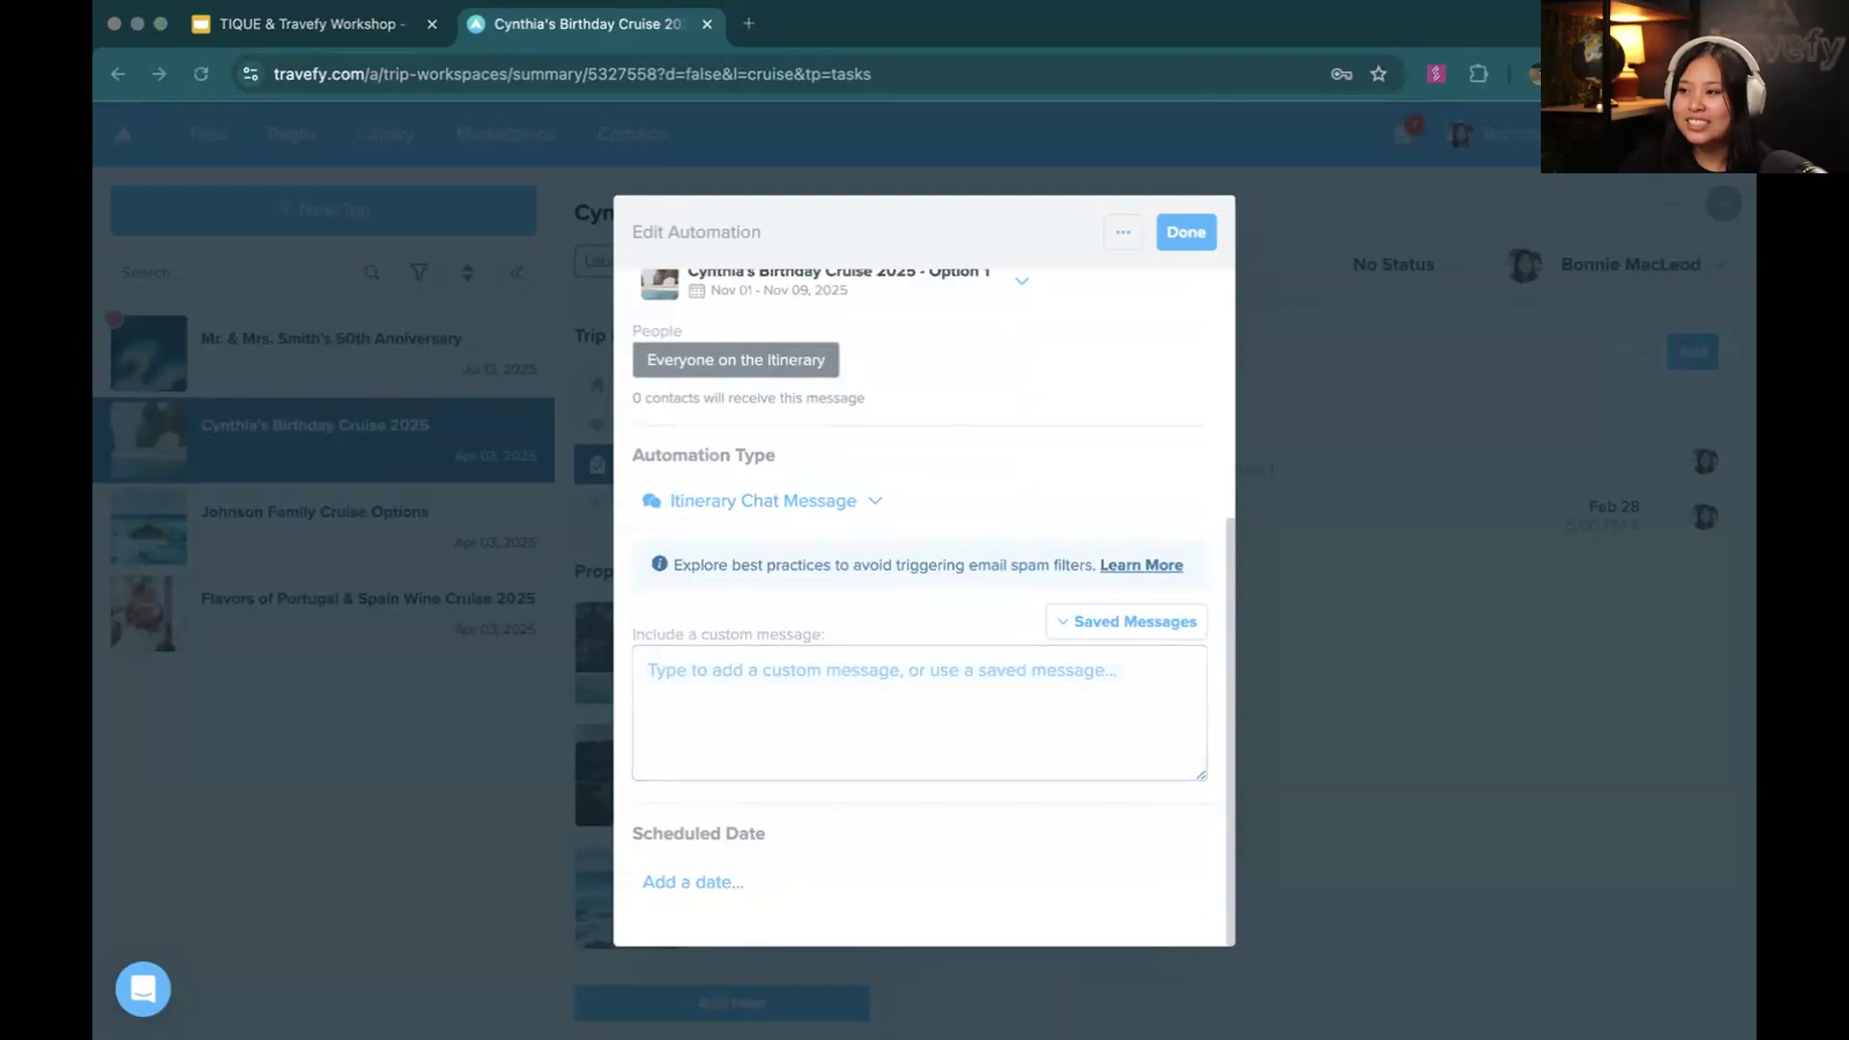
{"action": "key", "text": "super+Tab"}
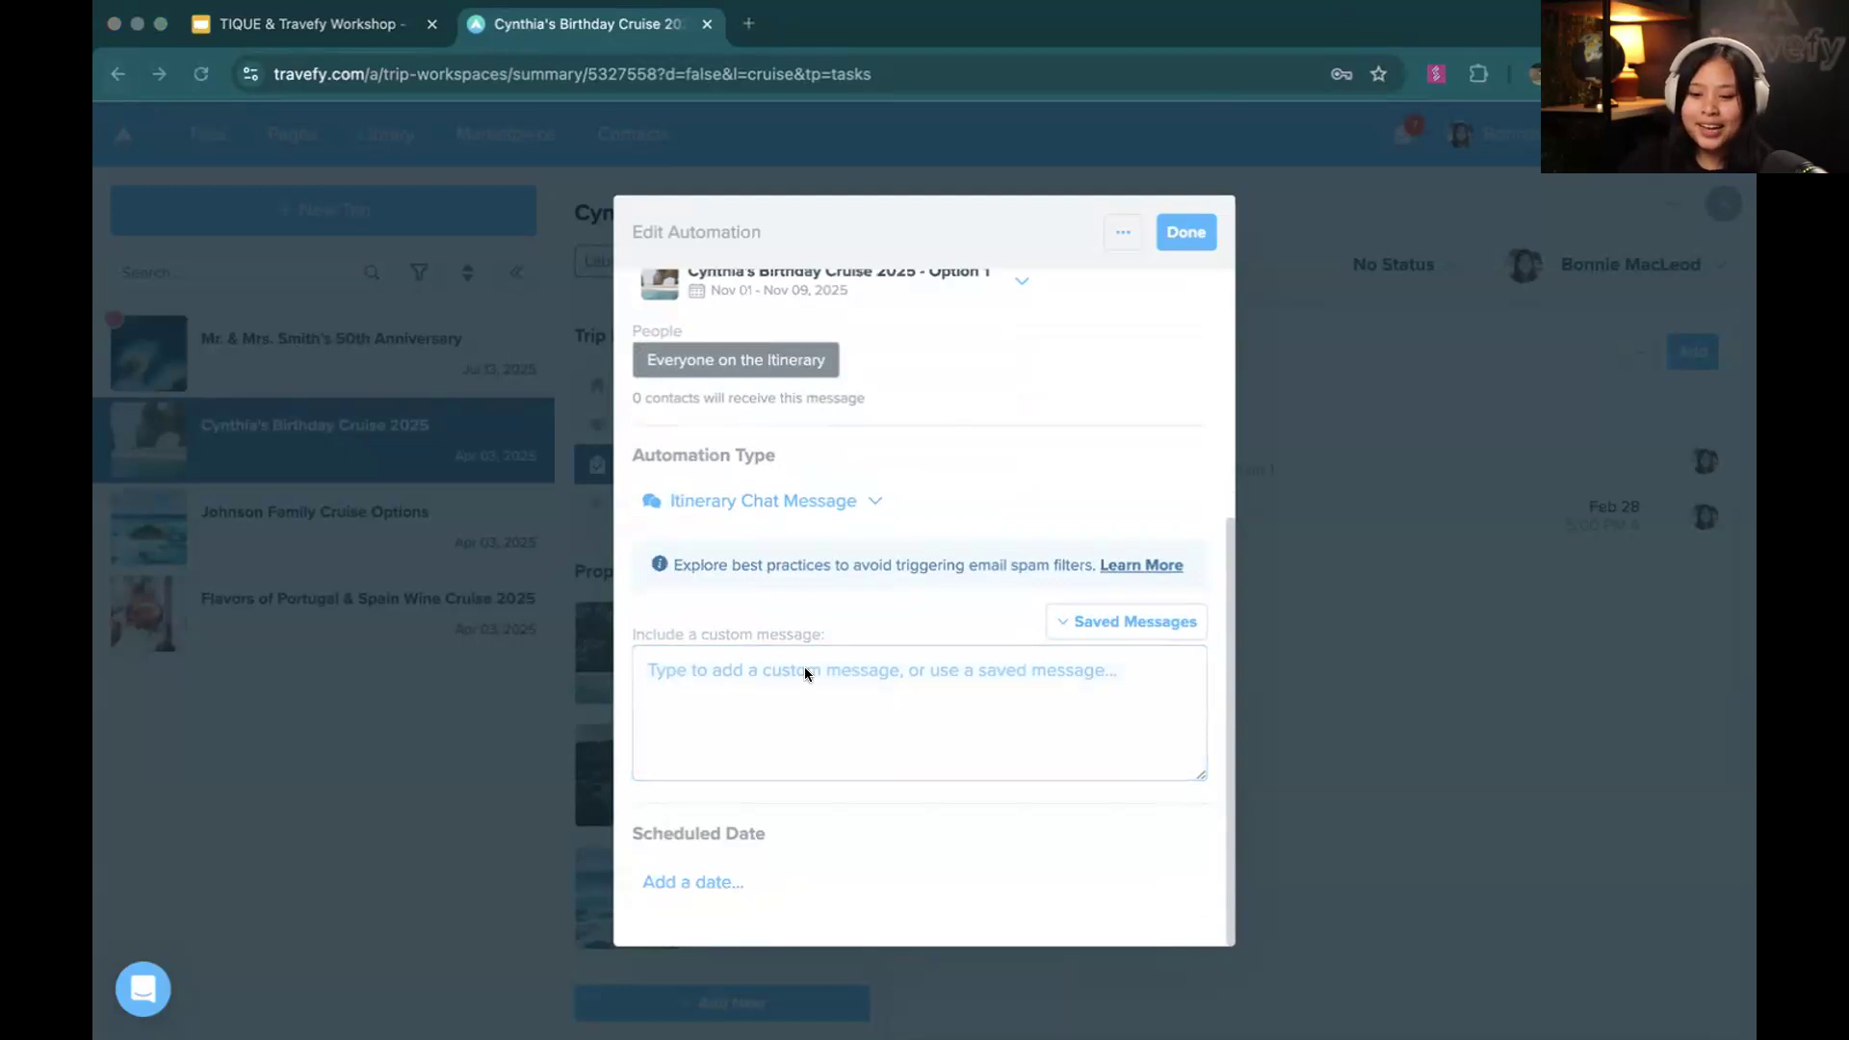
{"action": "type", "text": "It’s almost time for your vacation! To help ensure you have the best experience possible, I highly recommend downloading the free Trip Plans app to view your itinerary. Once done, make sure to toggle ‘Offline’ mode on so you can access your trip even if you lose access to cell service or wifi. Chat me if you have questions! https://tripplans.co/"}
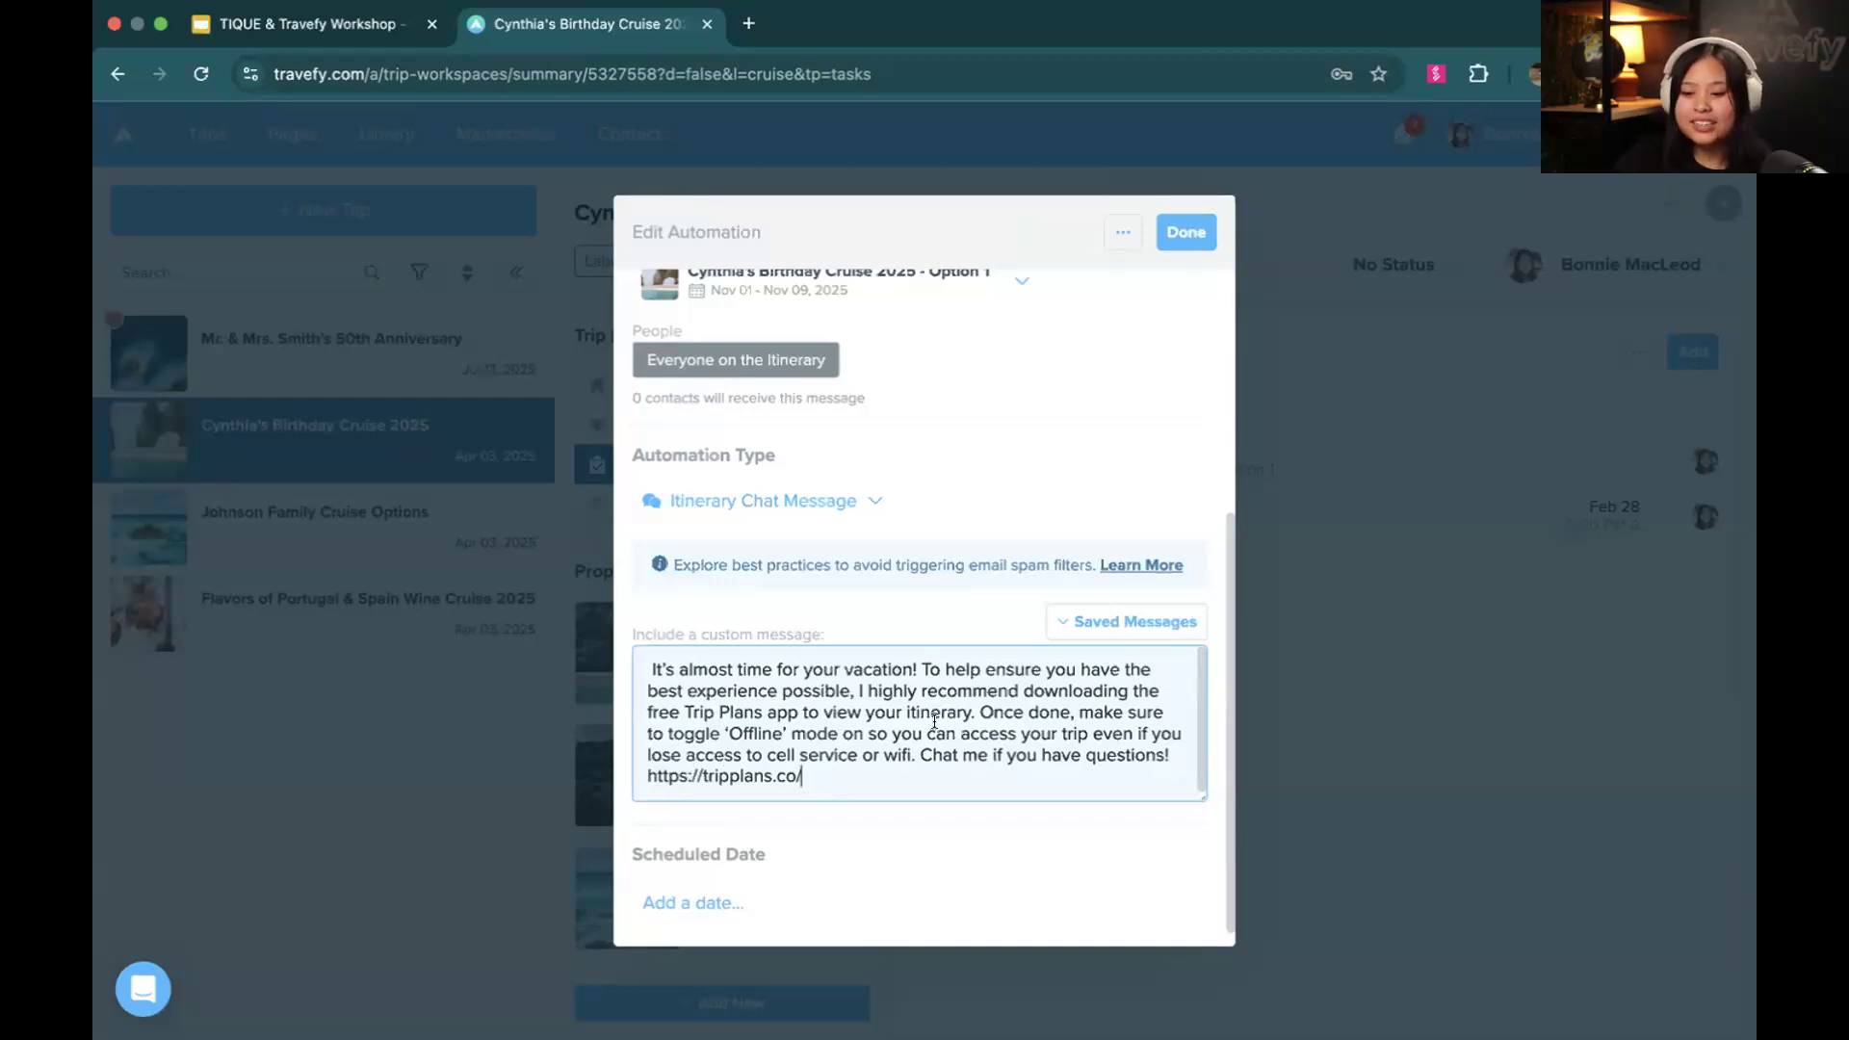
{"action": "scroll", "coordinate": [915, 730], "scroll_direction": "down", "scroll_amount": 1}
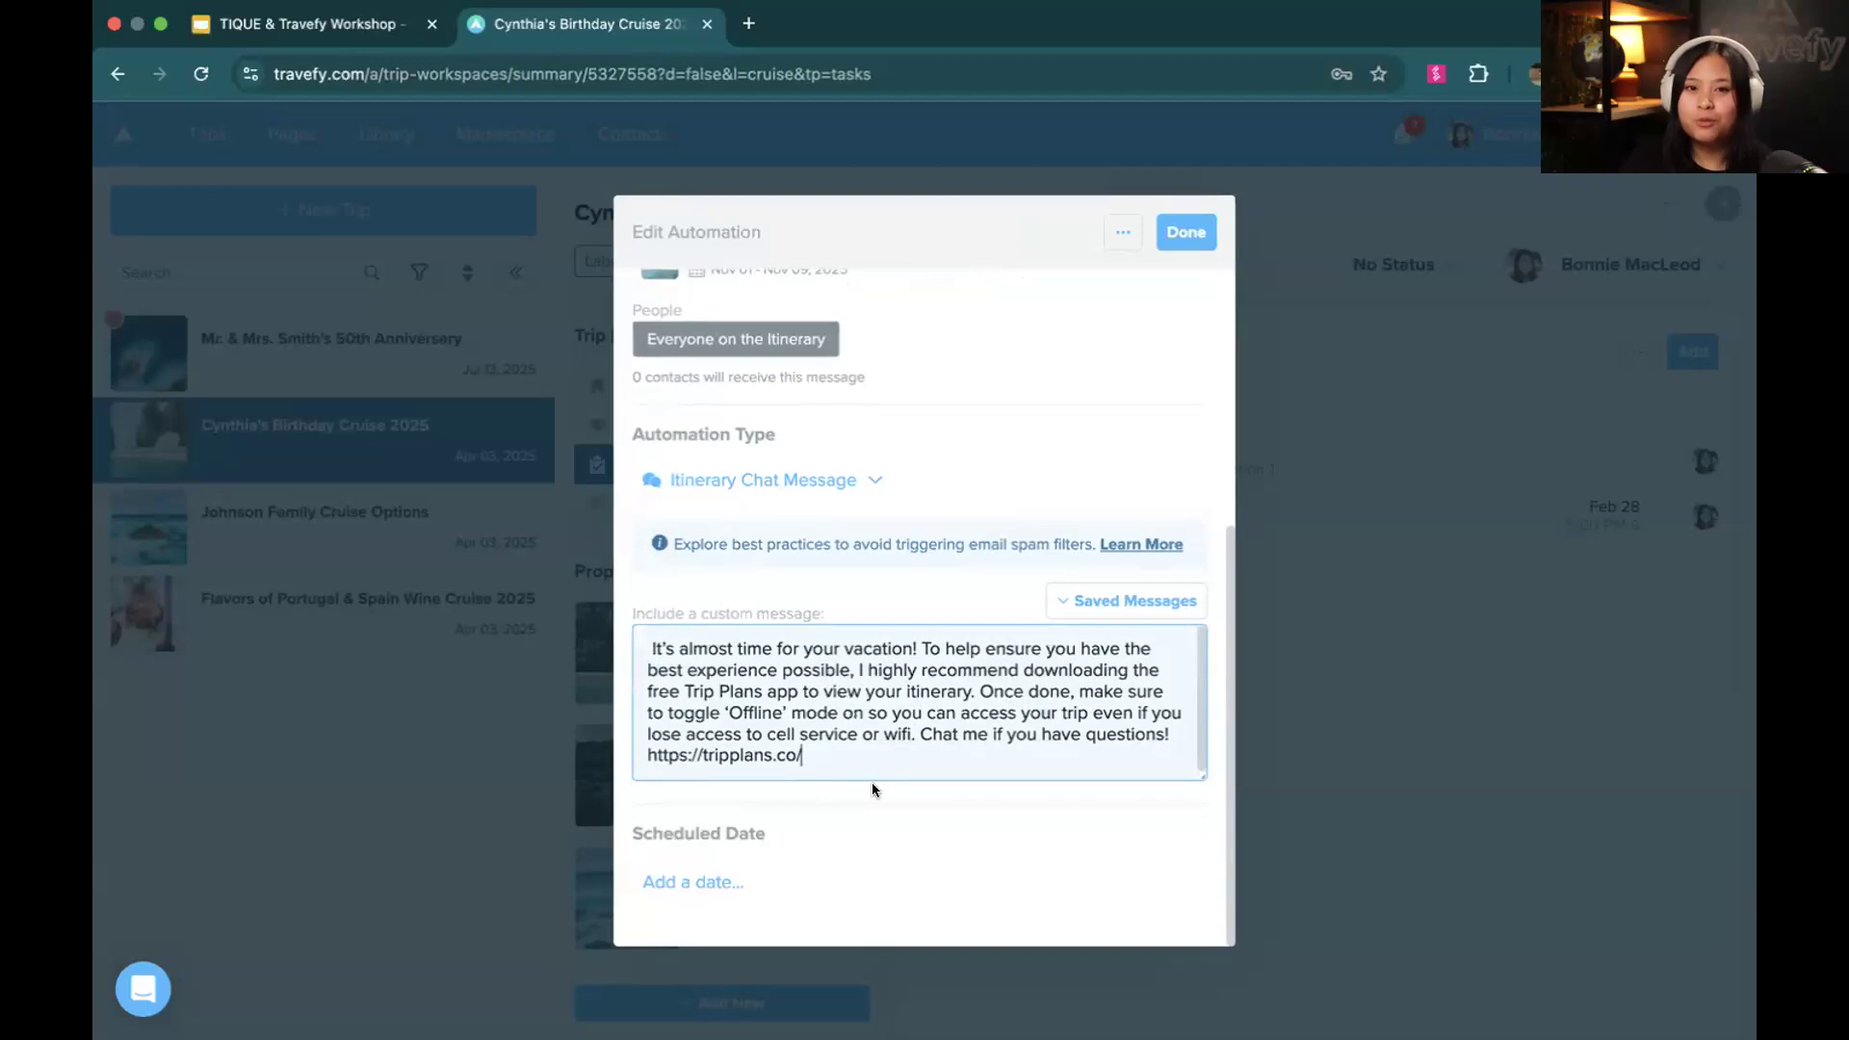
Add a scheduled date to the automation and switch it from a fixed to an automatic date
{"action": "left_click", "coordinate": [716, 883]}
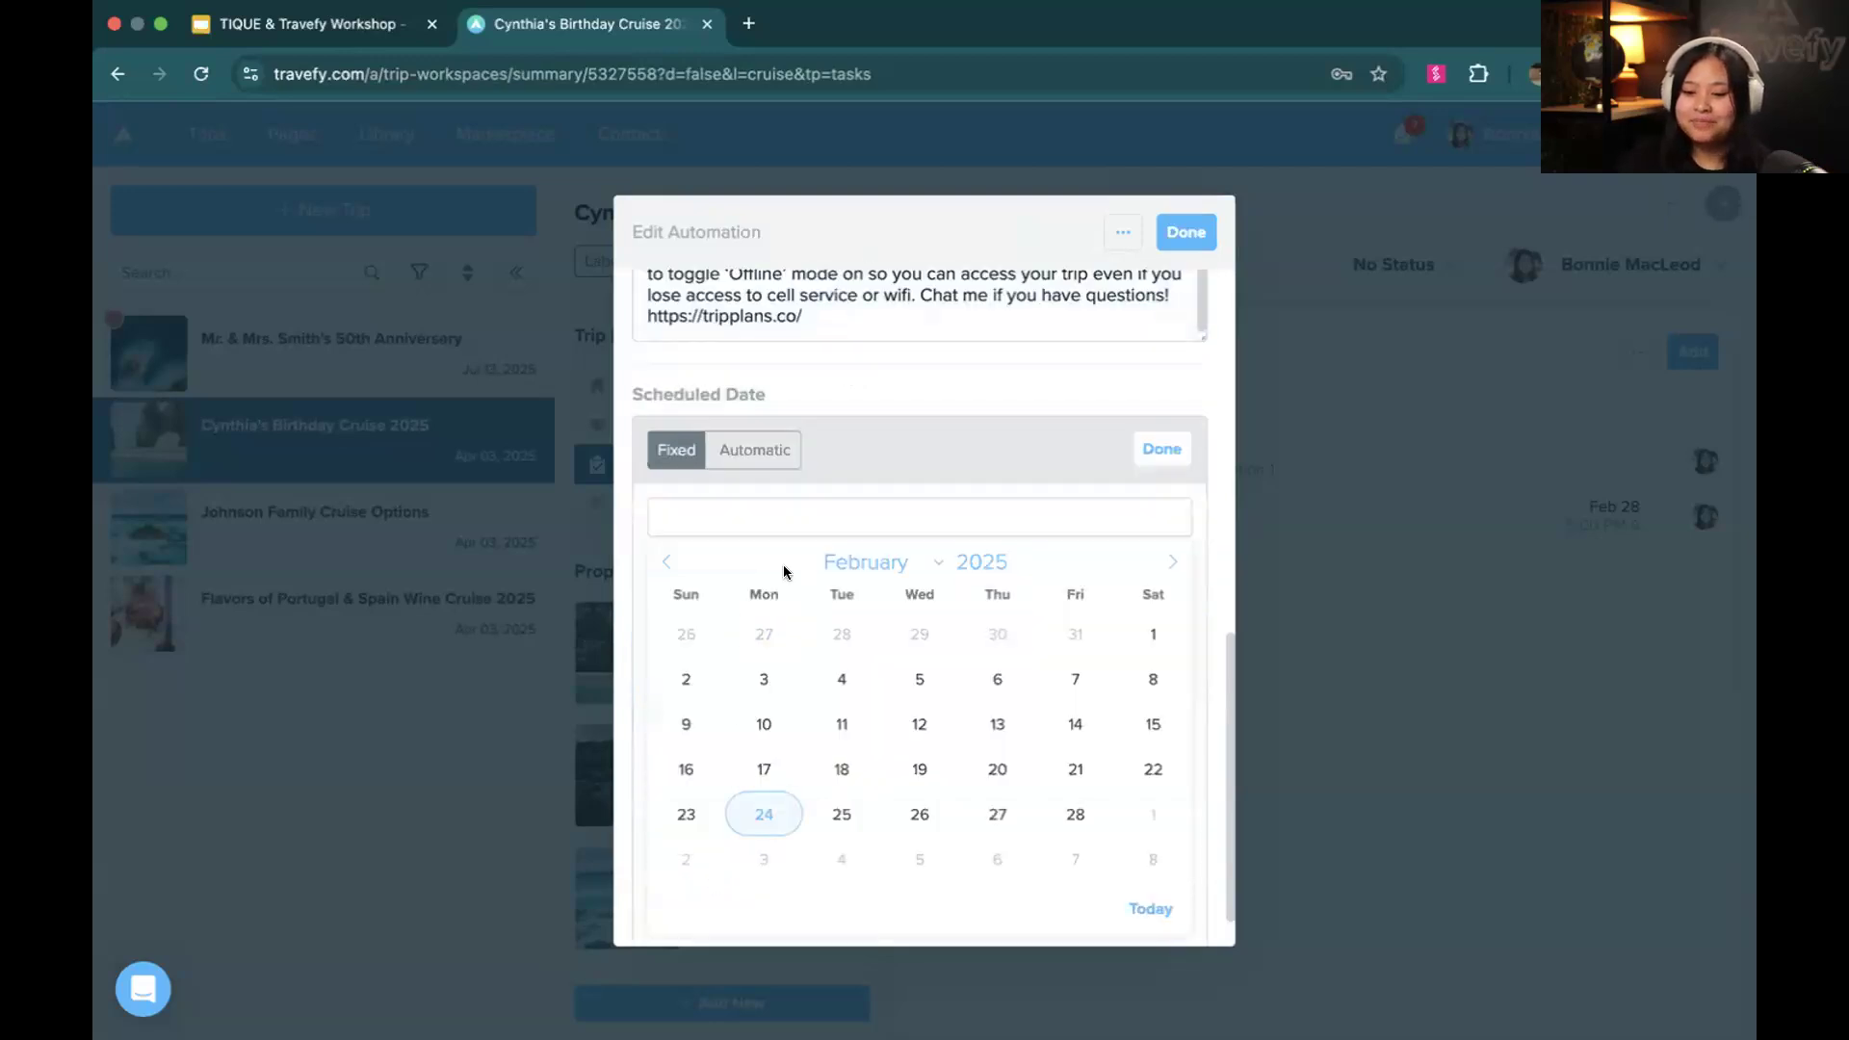
{"action": "scroll", "coordinate": [783, 566], "scroll_direction": "down", "scroll_amount": 1}
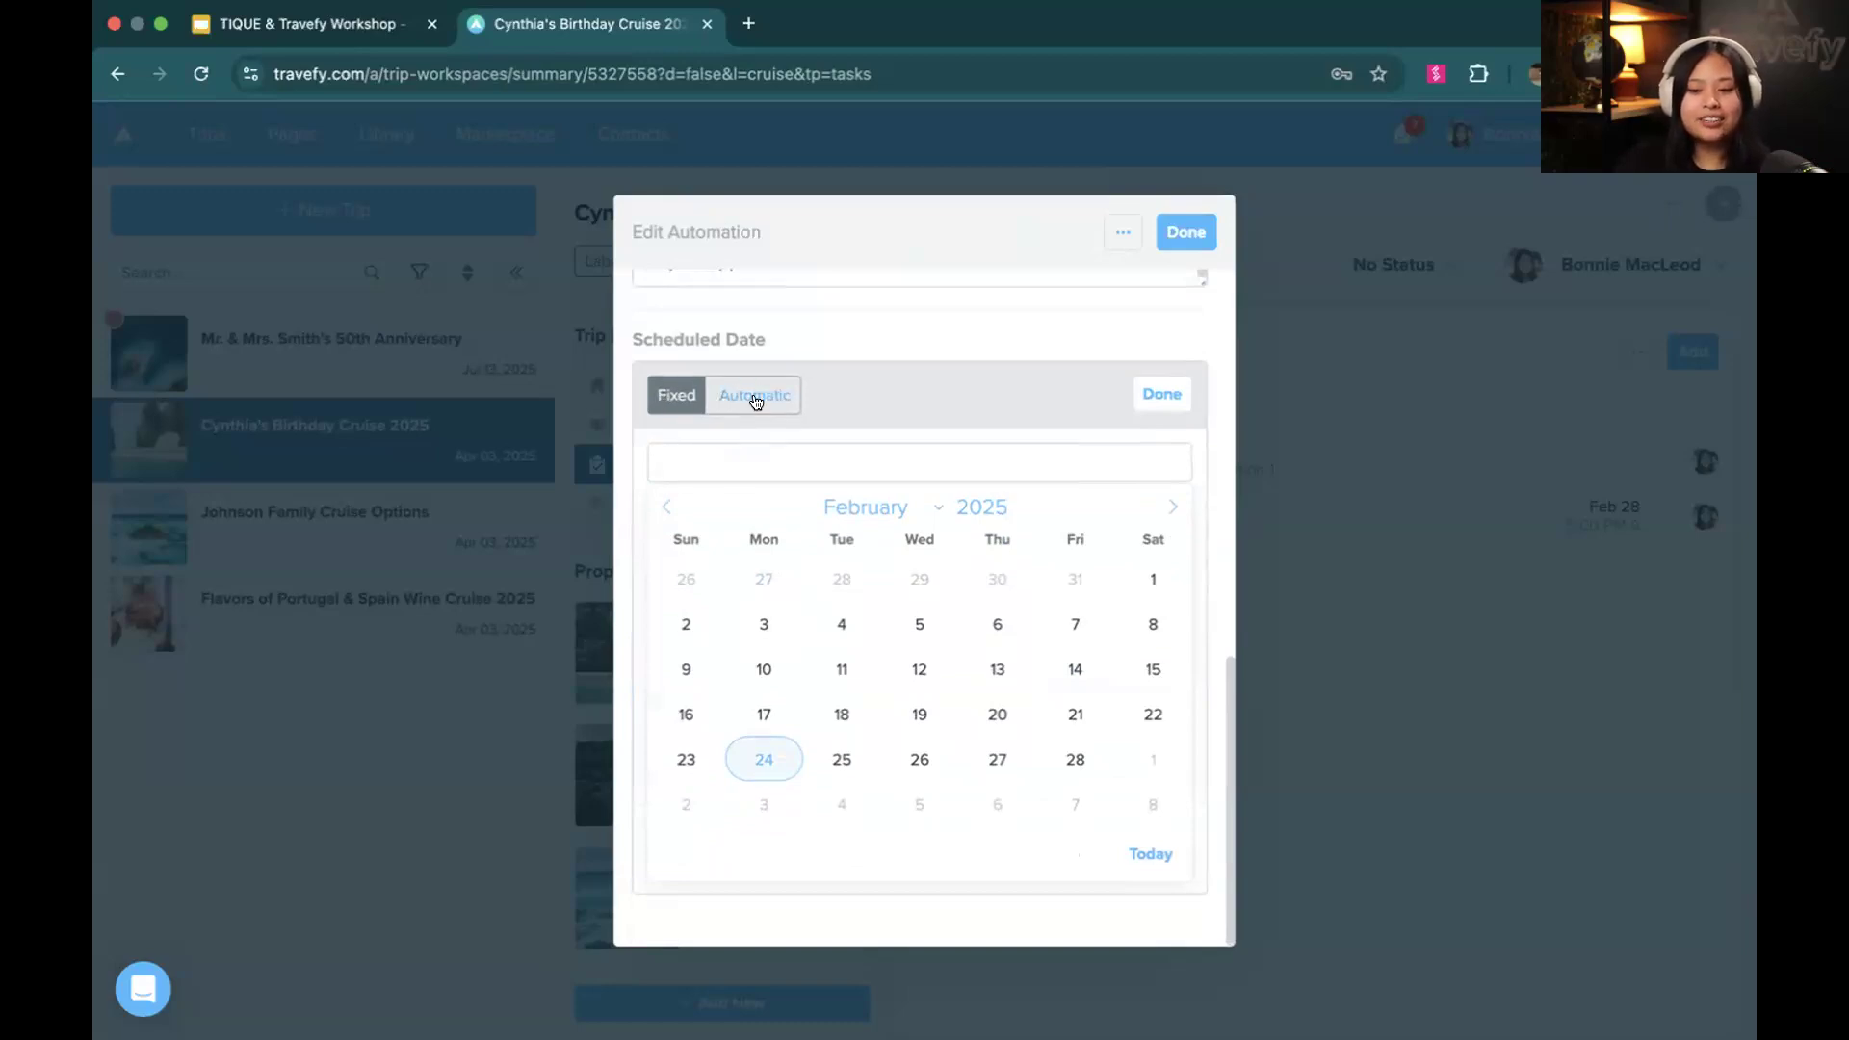
{"action": "scroll", "coordinate": [756, 402], "scroll_direction": "up", "scroll_amount": 5}
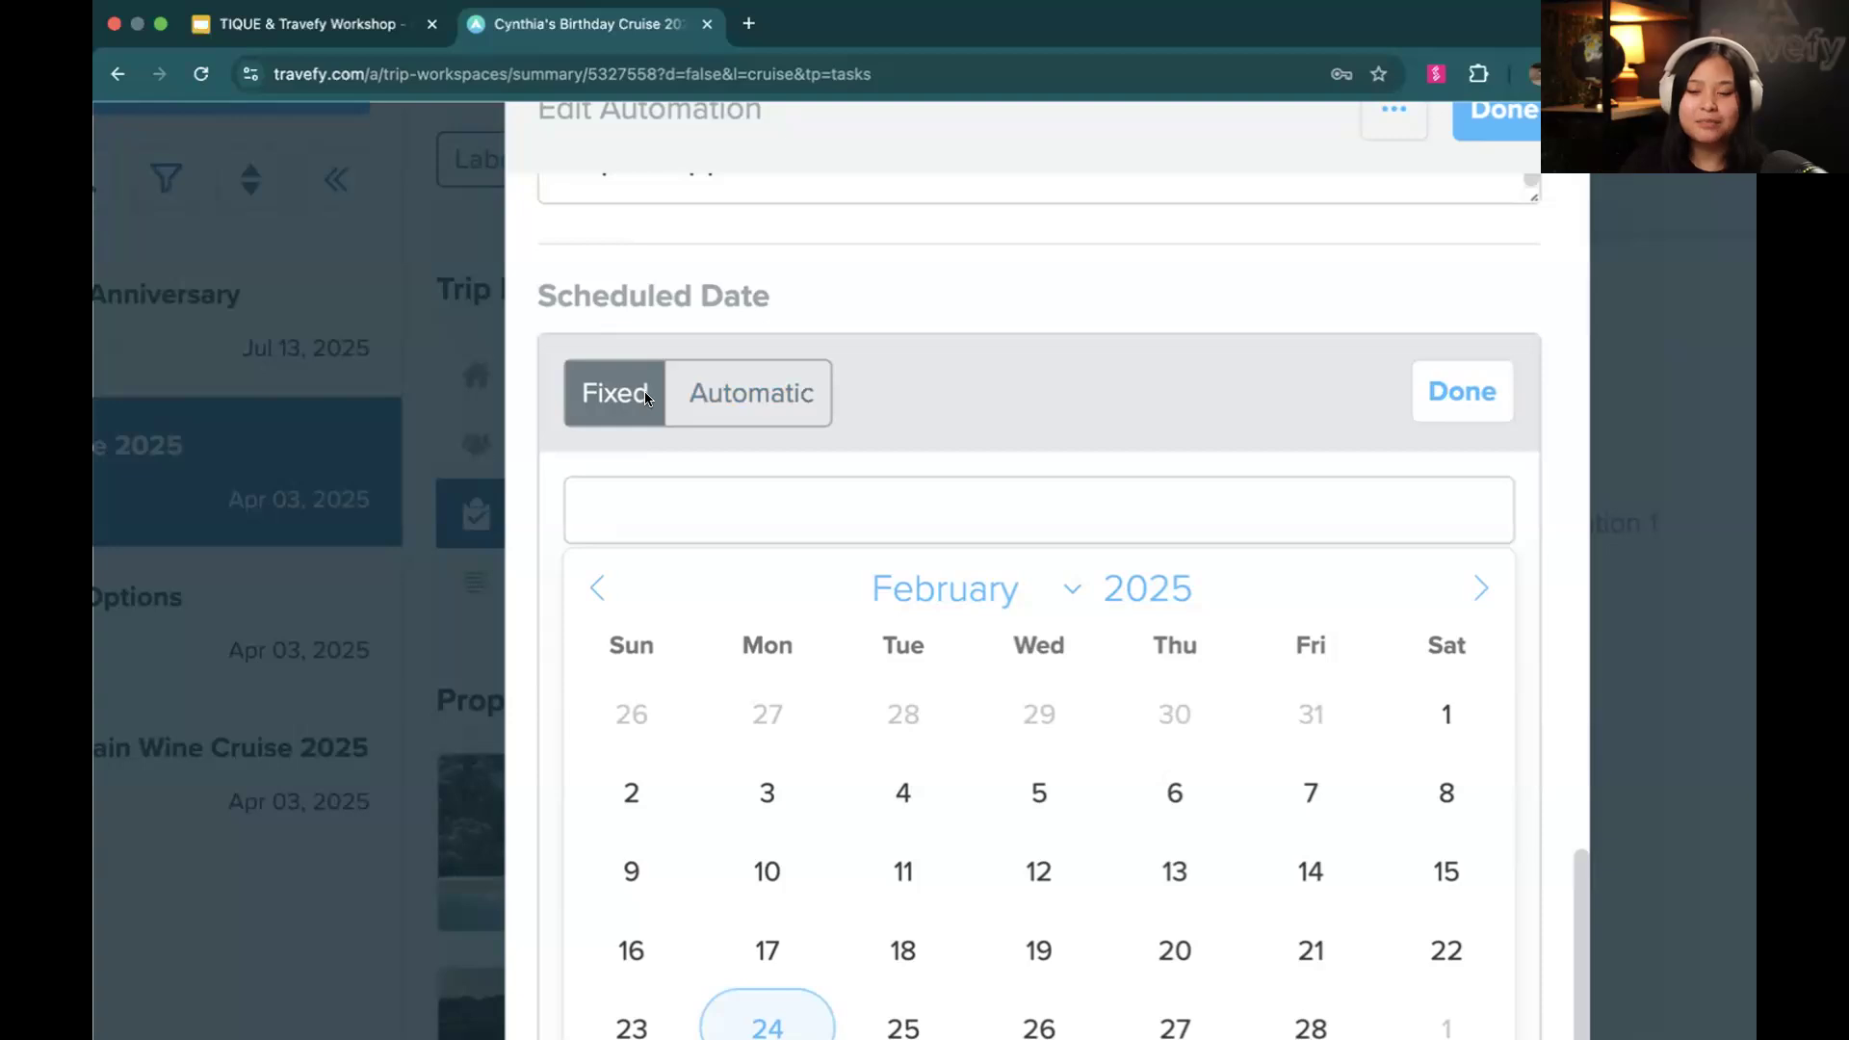
{"action": "left_click", "coordinate": [722, 397]}
{"action": "scroll", "coordinate": [766, 558], "scroll_direction": "down", "scroll_amount": 5}
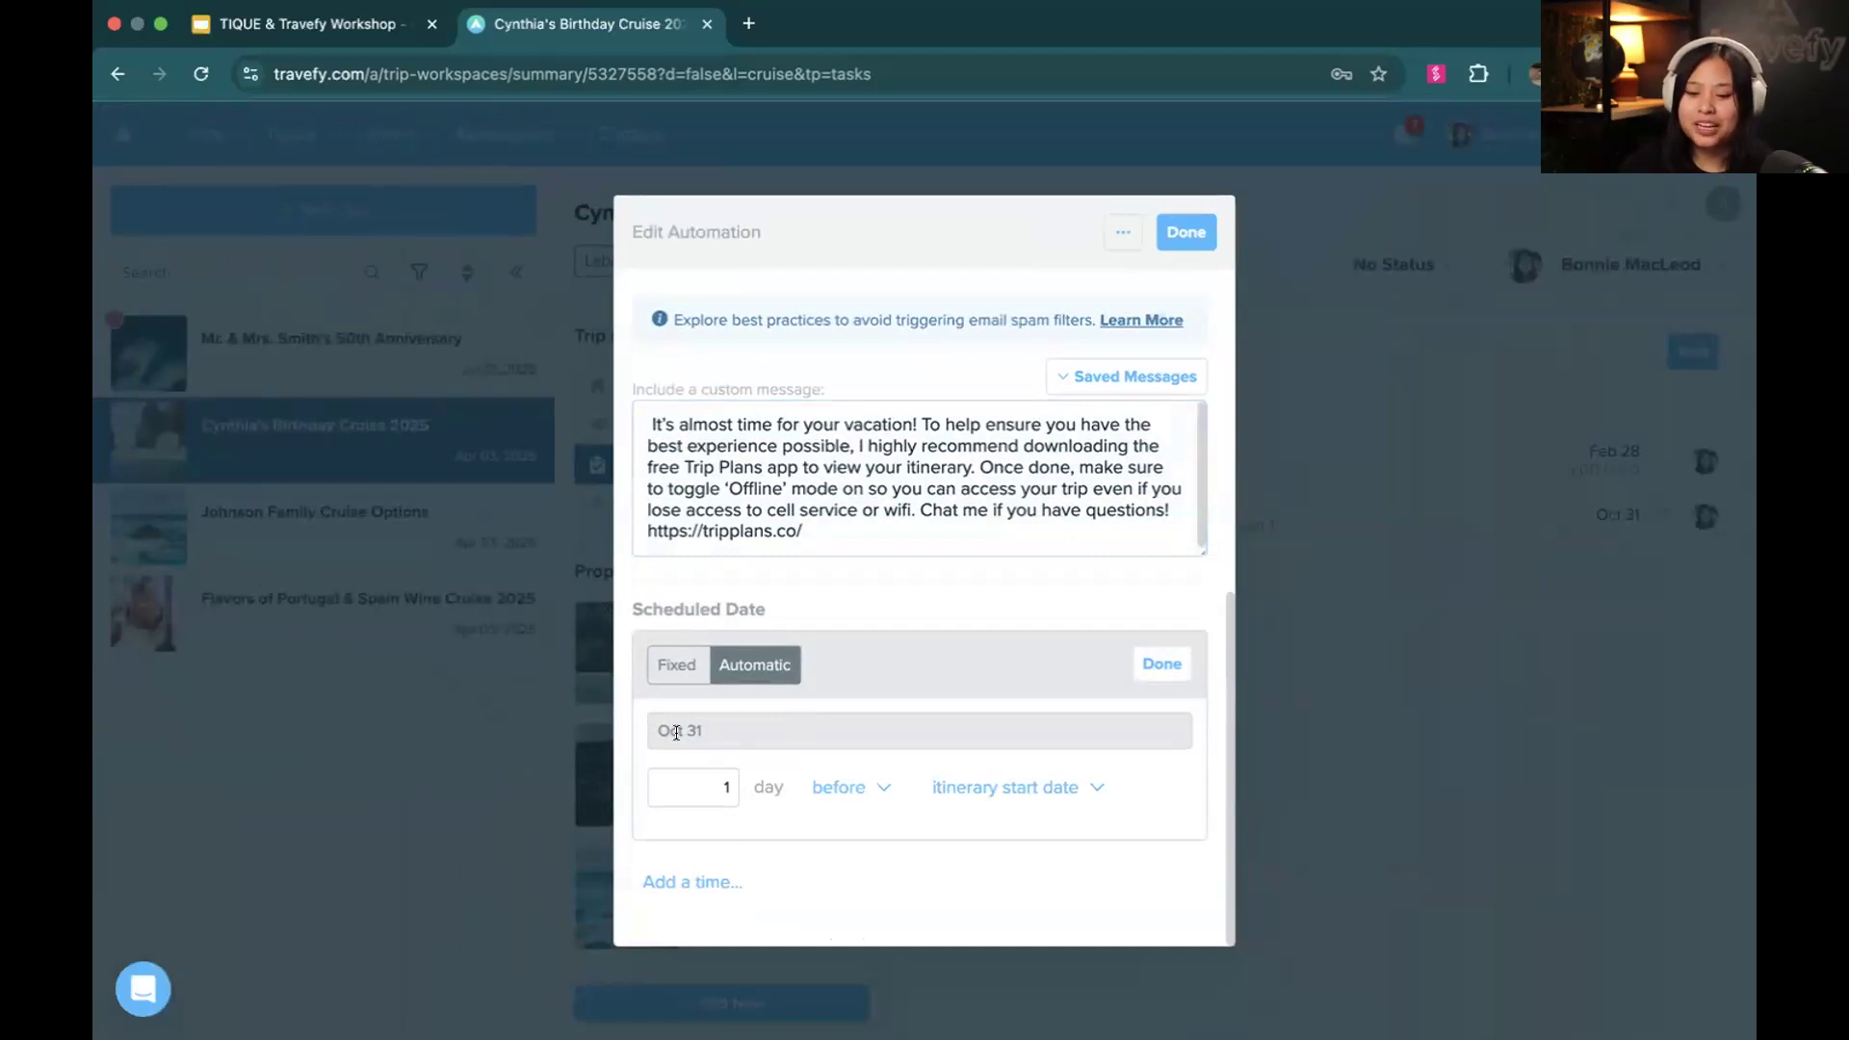
{"action": "left_click_drag", "start_coordinate": [655, 730], "coordinate": [736, 734]}
{"action": "left_click", "coordinate": [736, 738]}
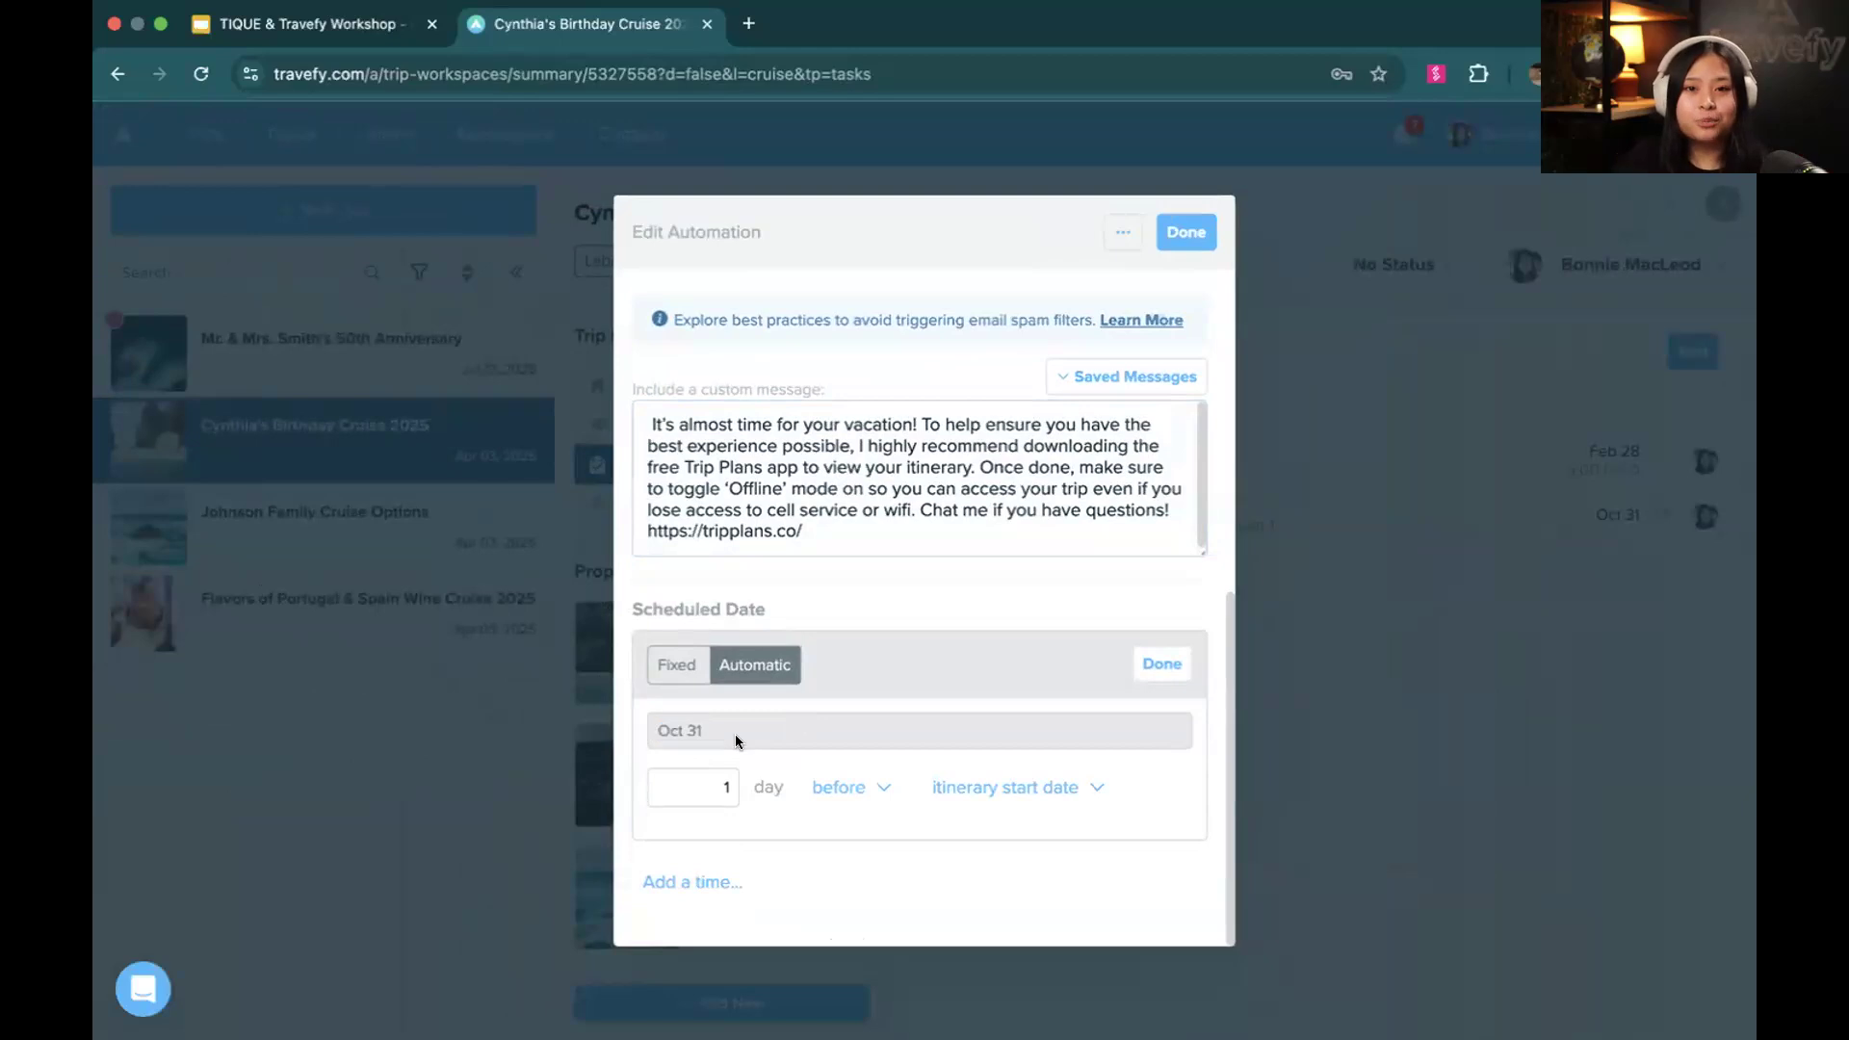
Schedule the chat message for 7 days before the itinerary start date
{"action": "left_click", "coordinate": [725, 781]}
{"action": "left_click", "coordinate": [775, 550]}
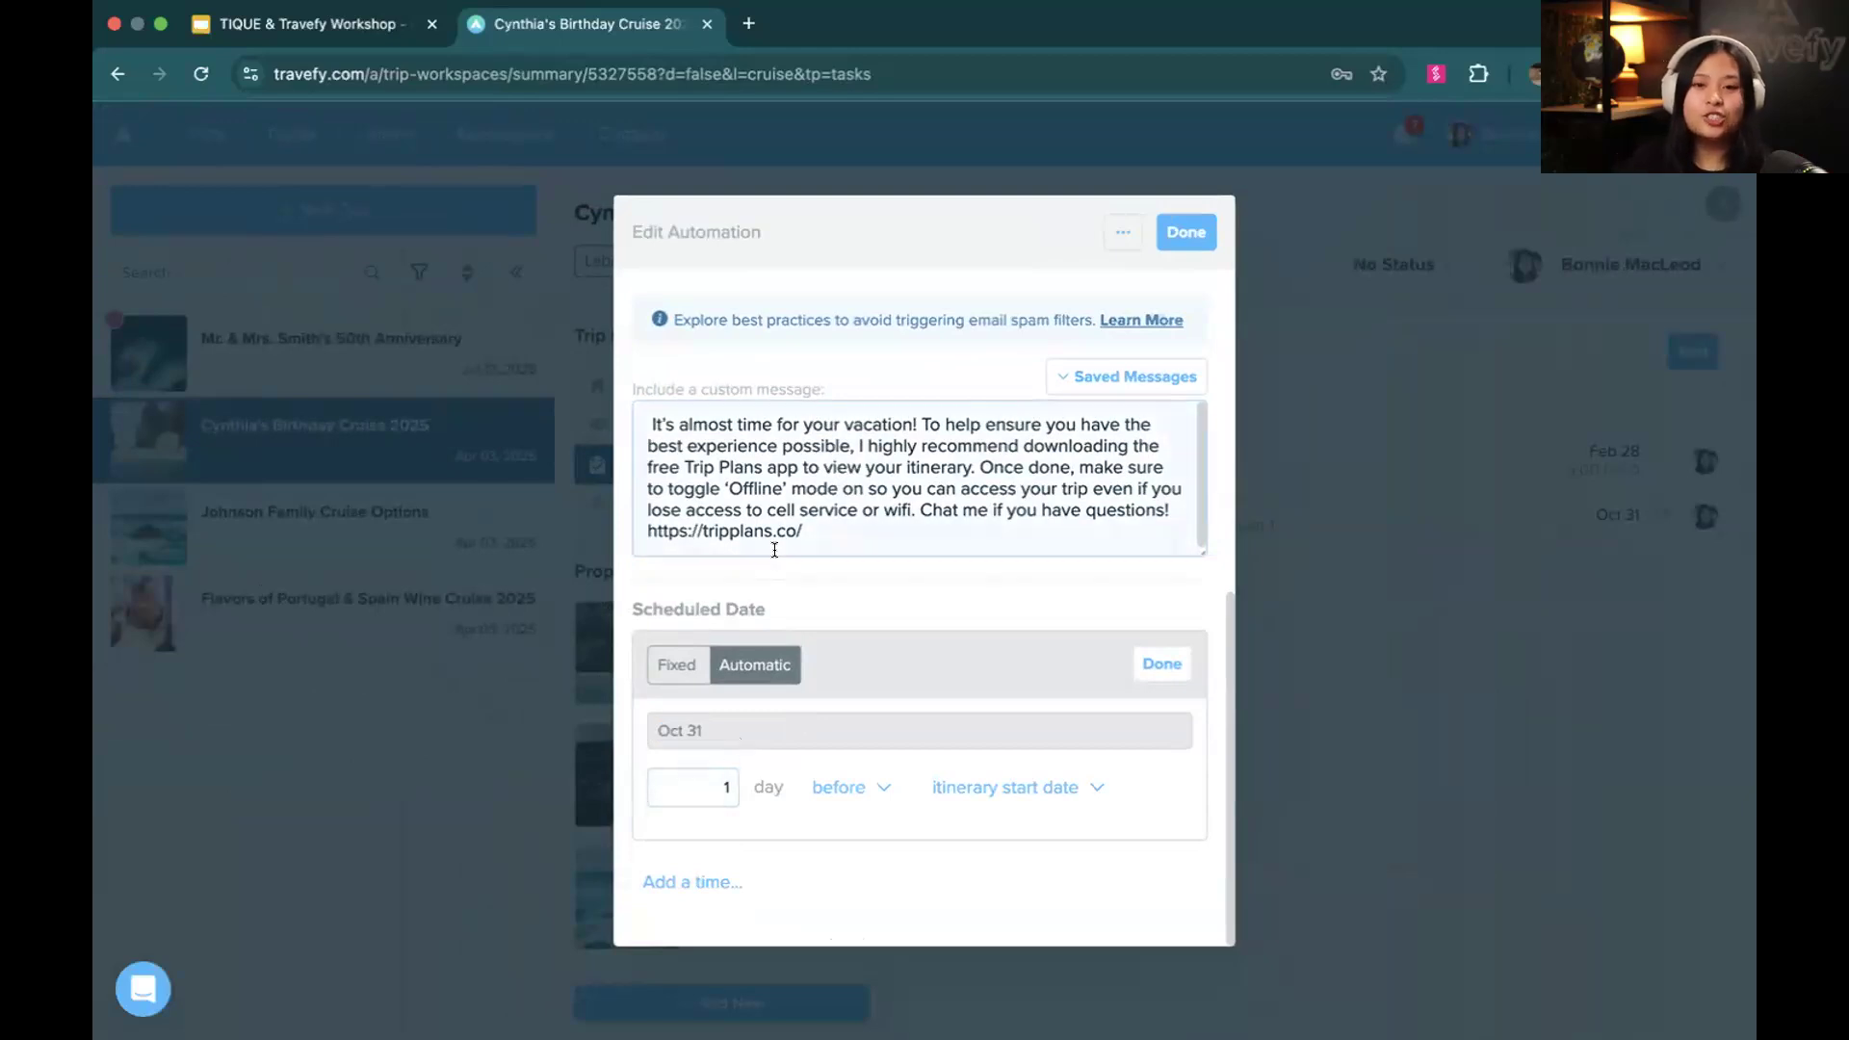
{"action": "left_click", "coordinate": [726, 784]}
{"action": "key", "text": "BackSpace"}
{"action": "type", "text": "7"}
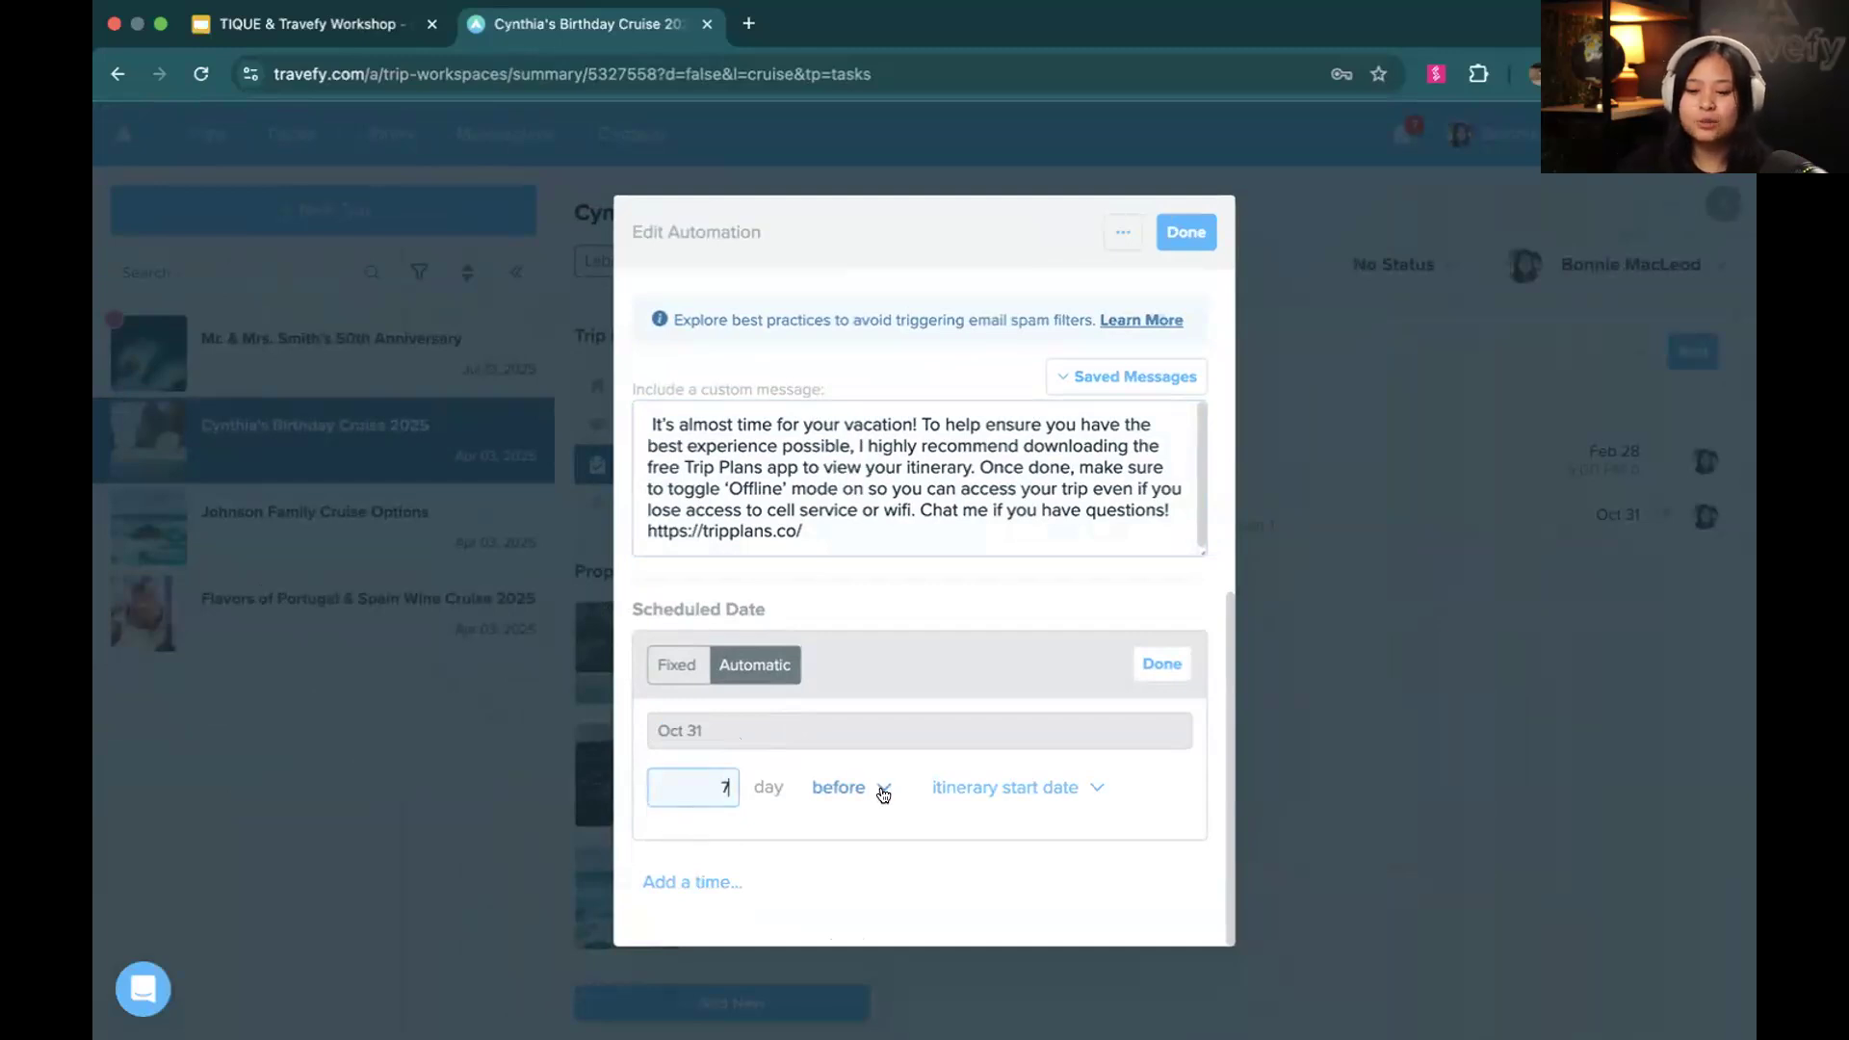
{"action": "left_click", "coordinate": [854, 786]}
{"action": "left_click", "coordinate": [1080, 786]}
{"action": "left_click", "coordinate": [922, 752]}
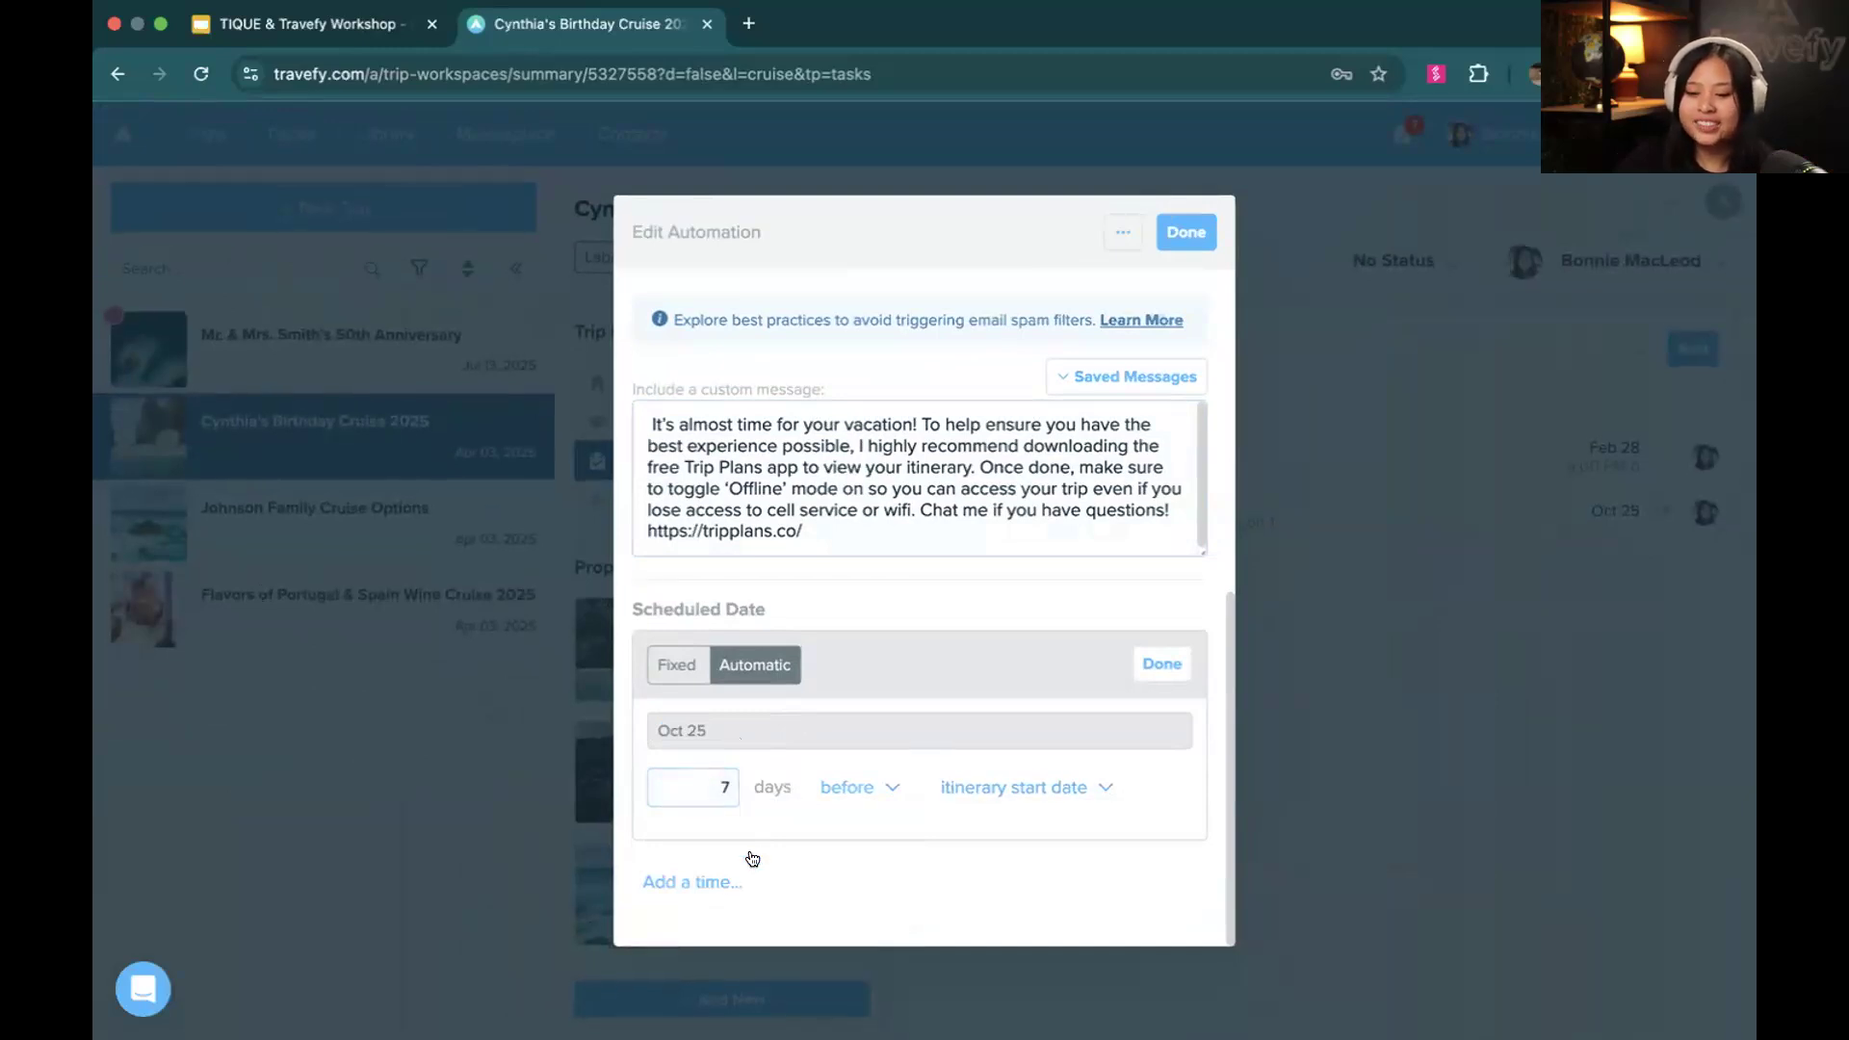
Set the automation's send time to 10:00 AM and finish editing the automation
{"action": "left_click", "coordinate": [719, 877]}
{"action": "type", "text": "10"}
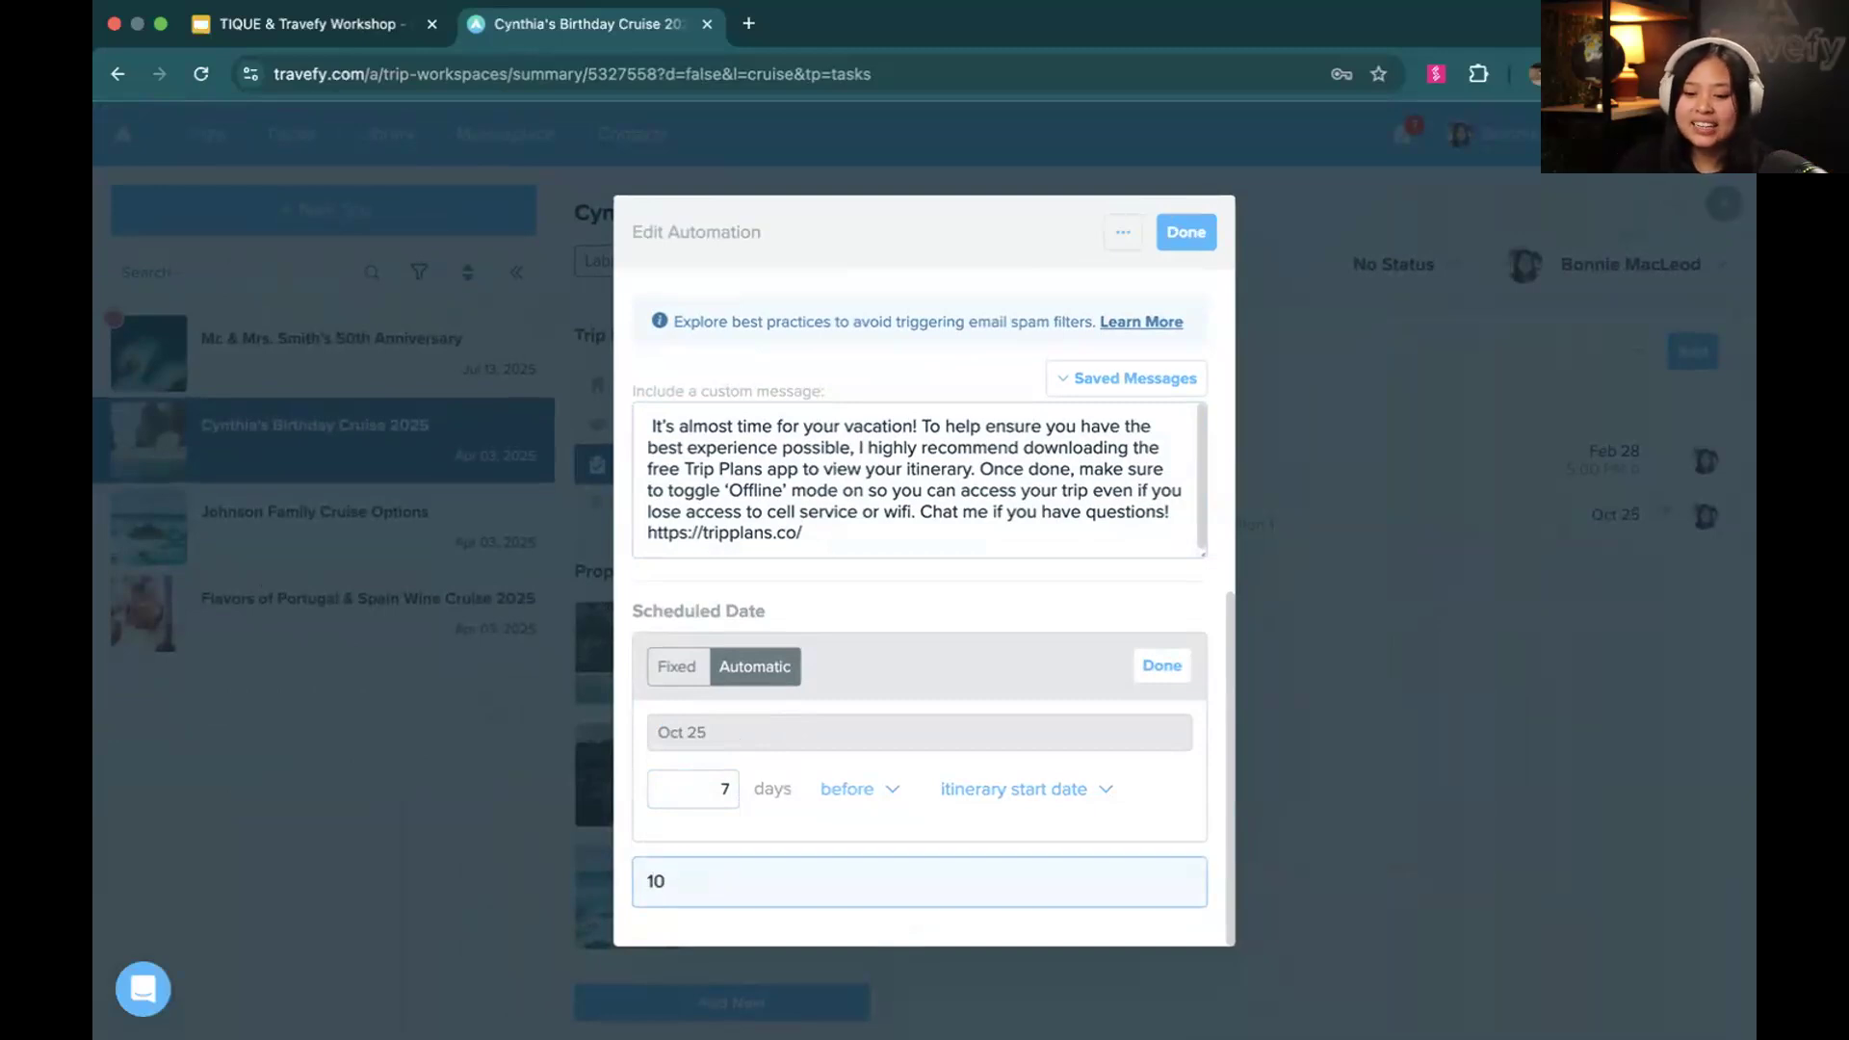
{"action": "type", "text": ":00"}
{"action": "left_click", "coordinate": [864, 730]}
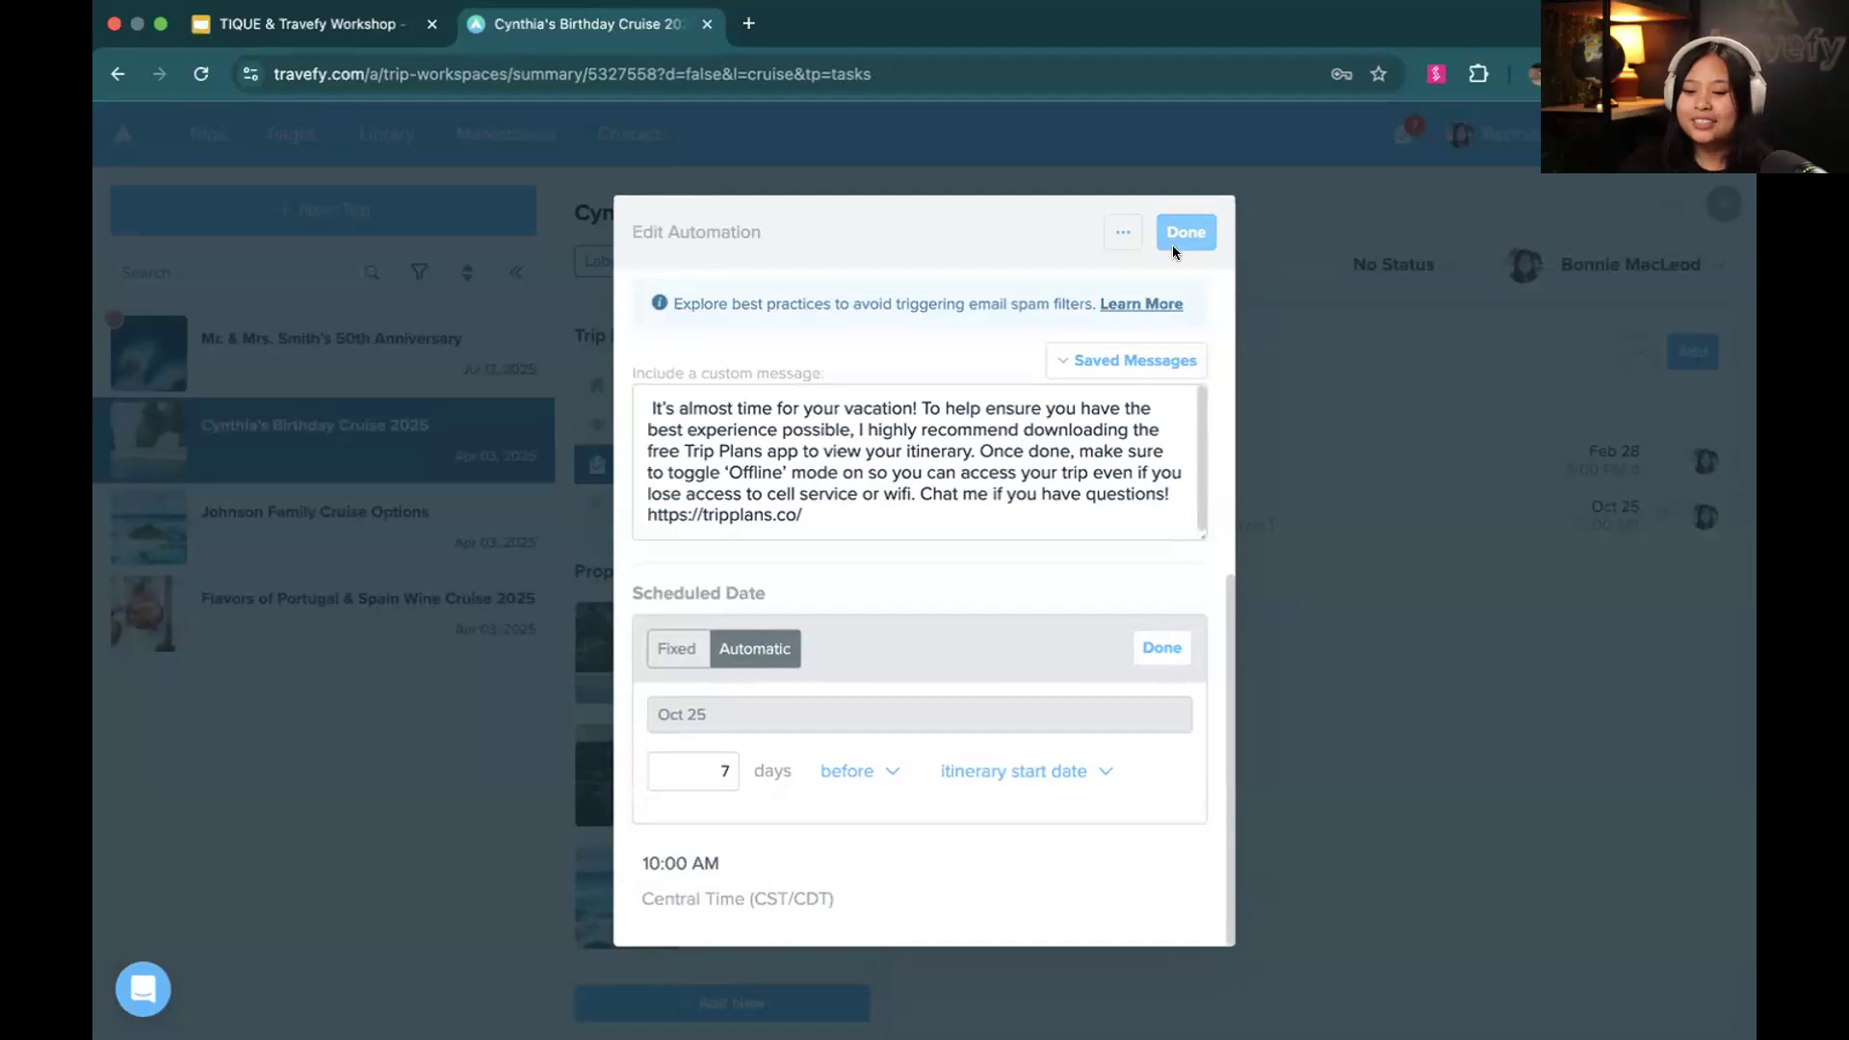
{"action": "left_click", "coordinate": [1179, 234]}
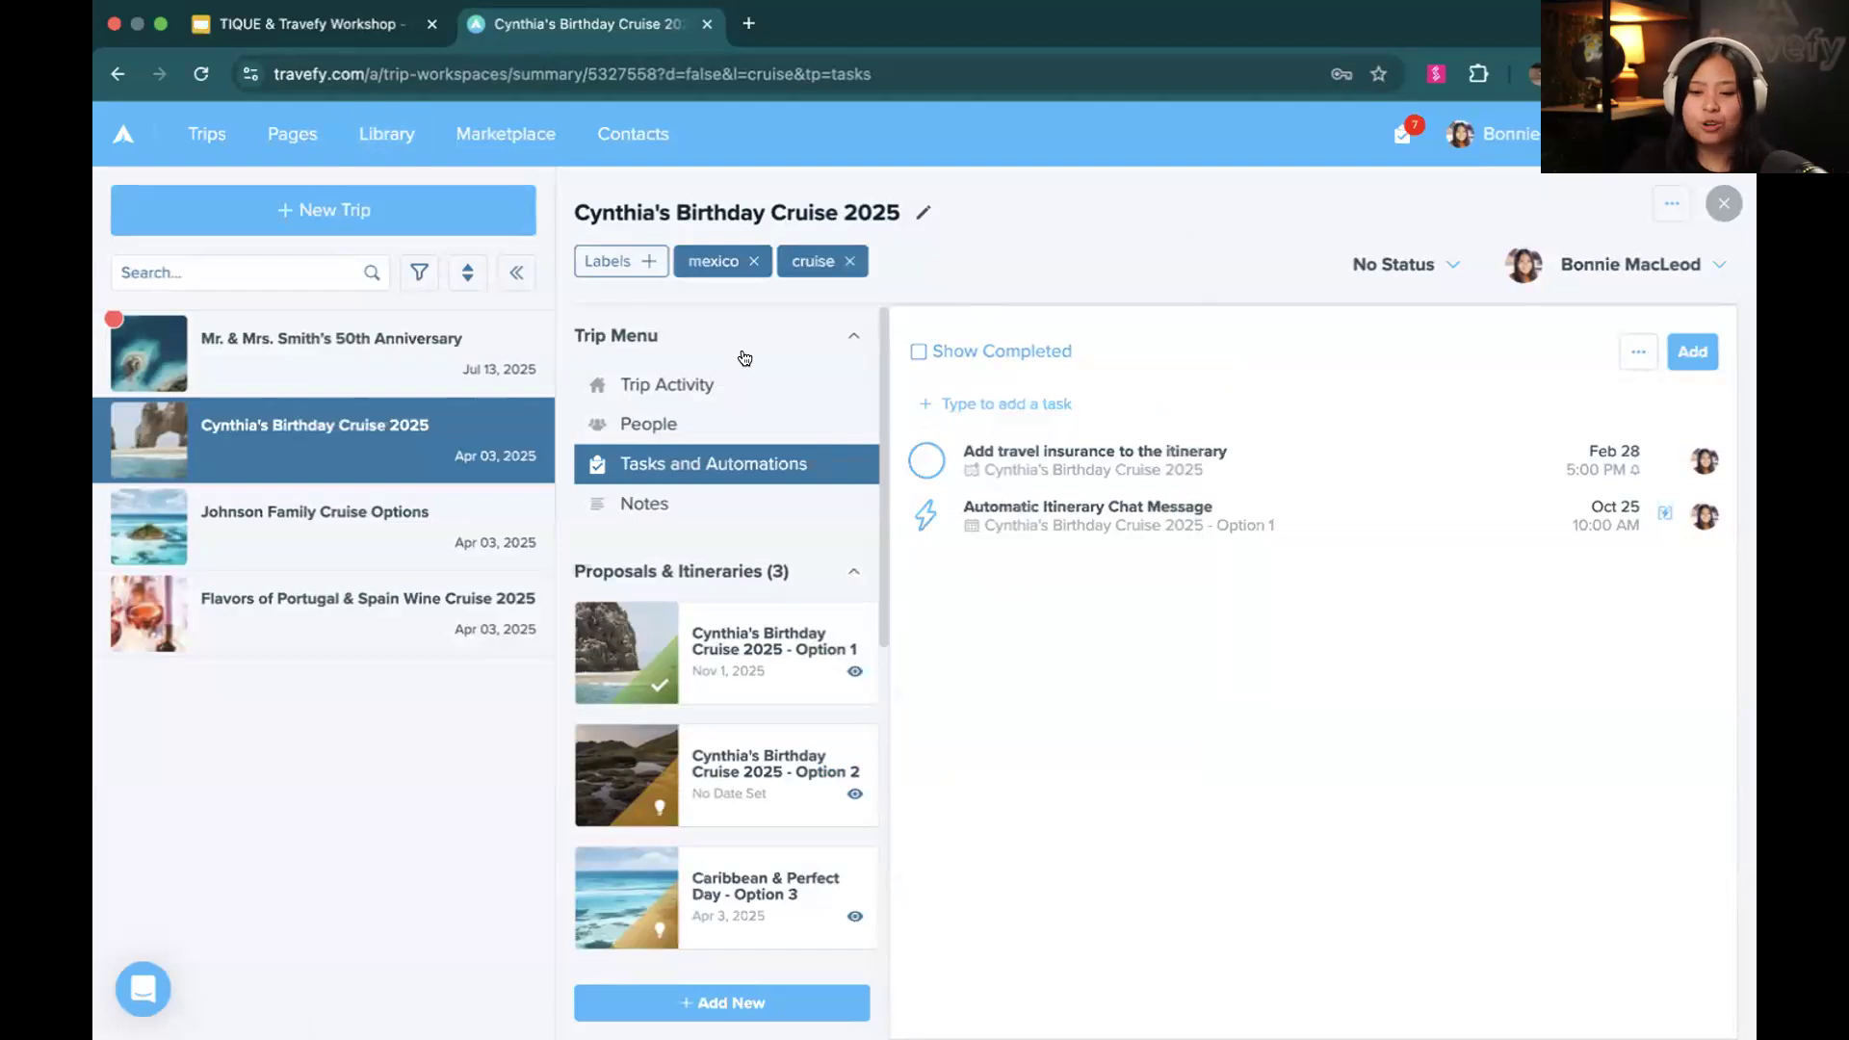
Create a new task list in the library and title it "Travefy / TIQUE Workshop"
{"action": "left_click", "coordinate": [373, 140]}
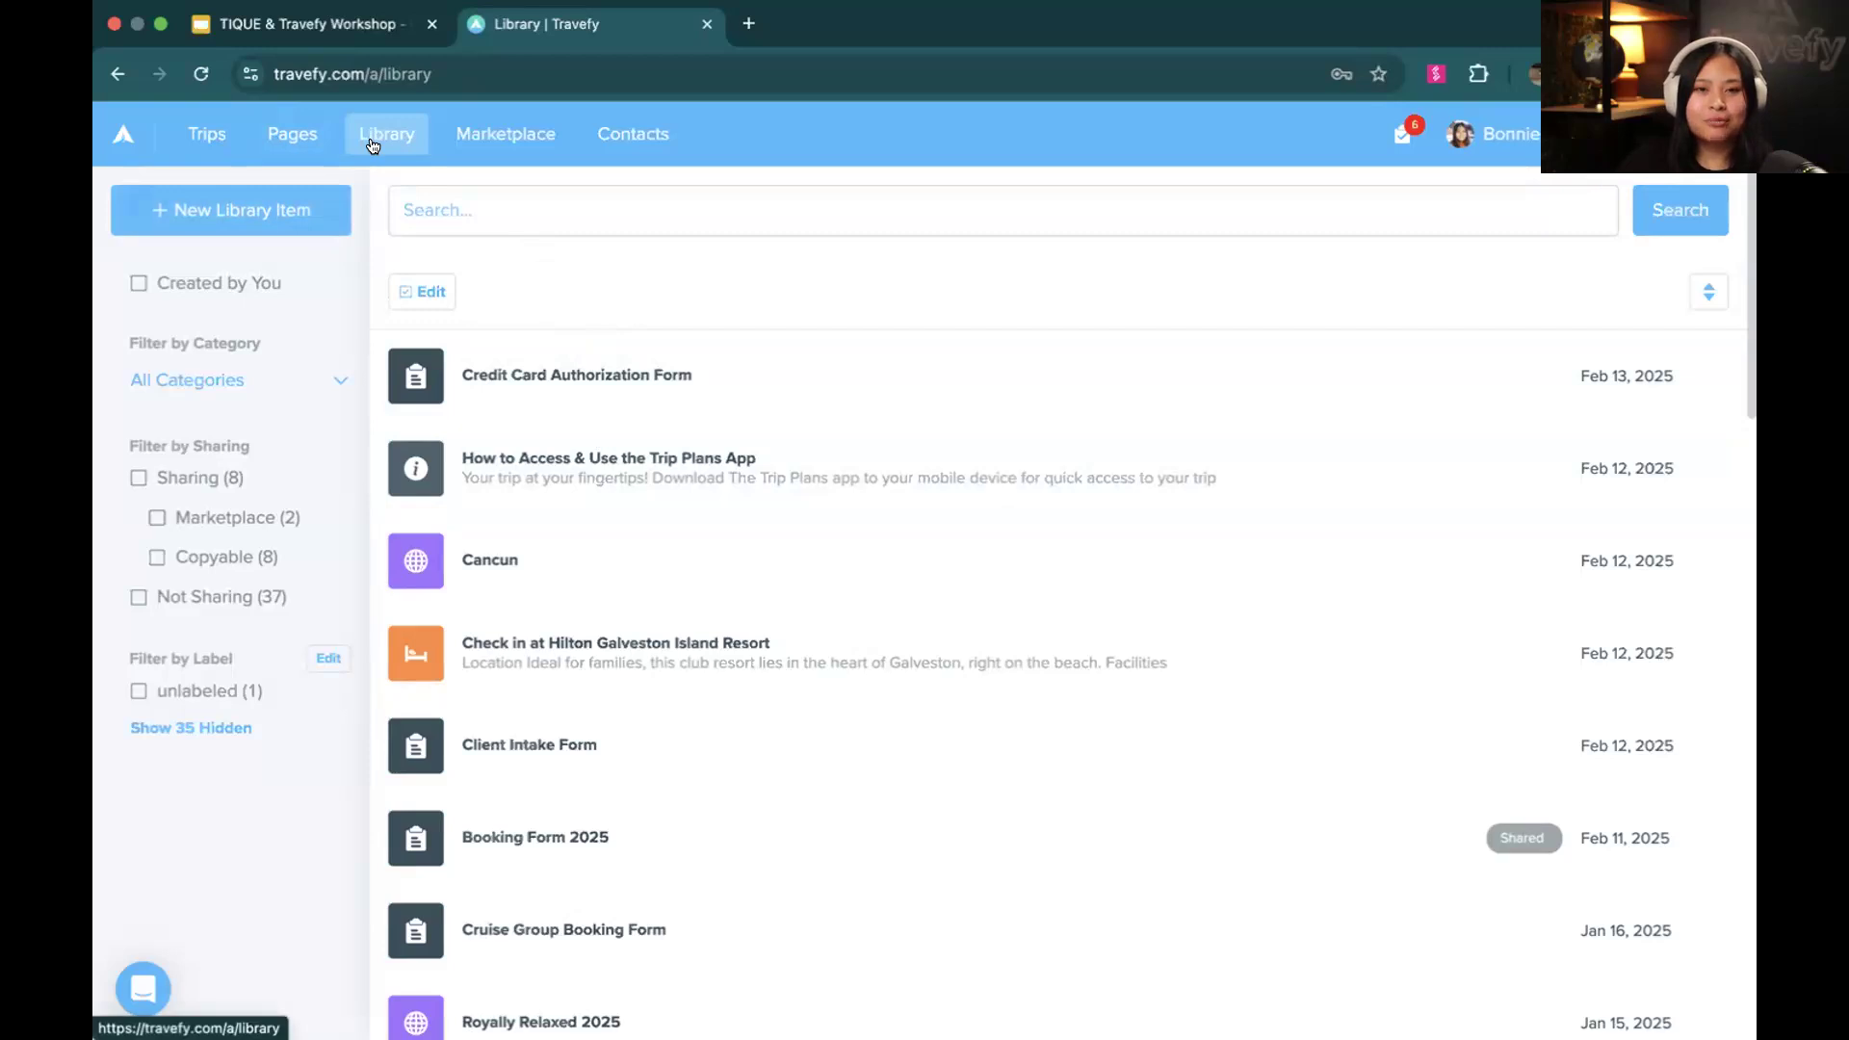
{"action": "left_click", "coordinate": [333, 193]}
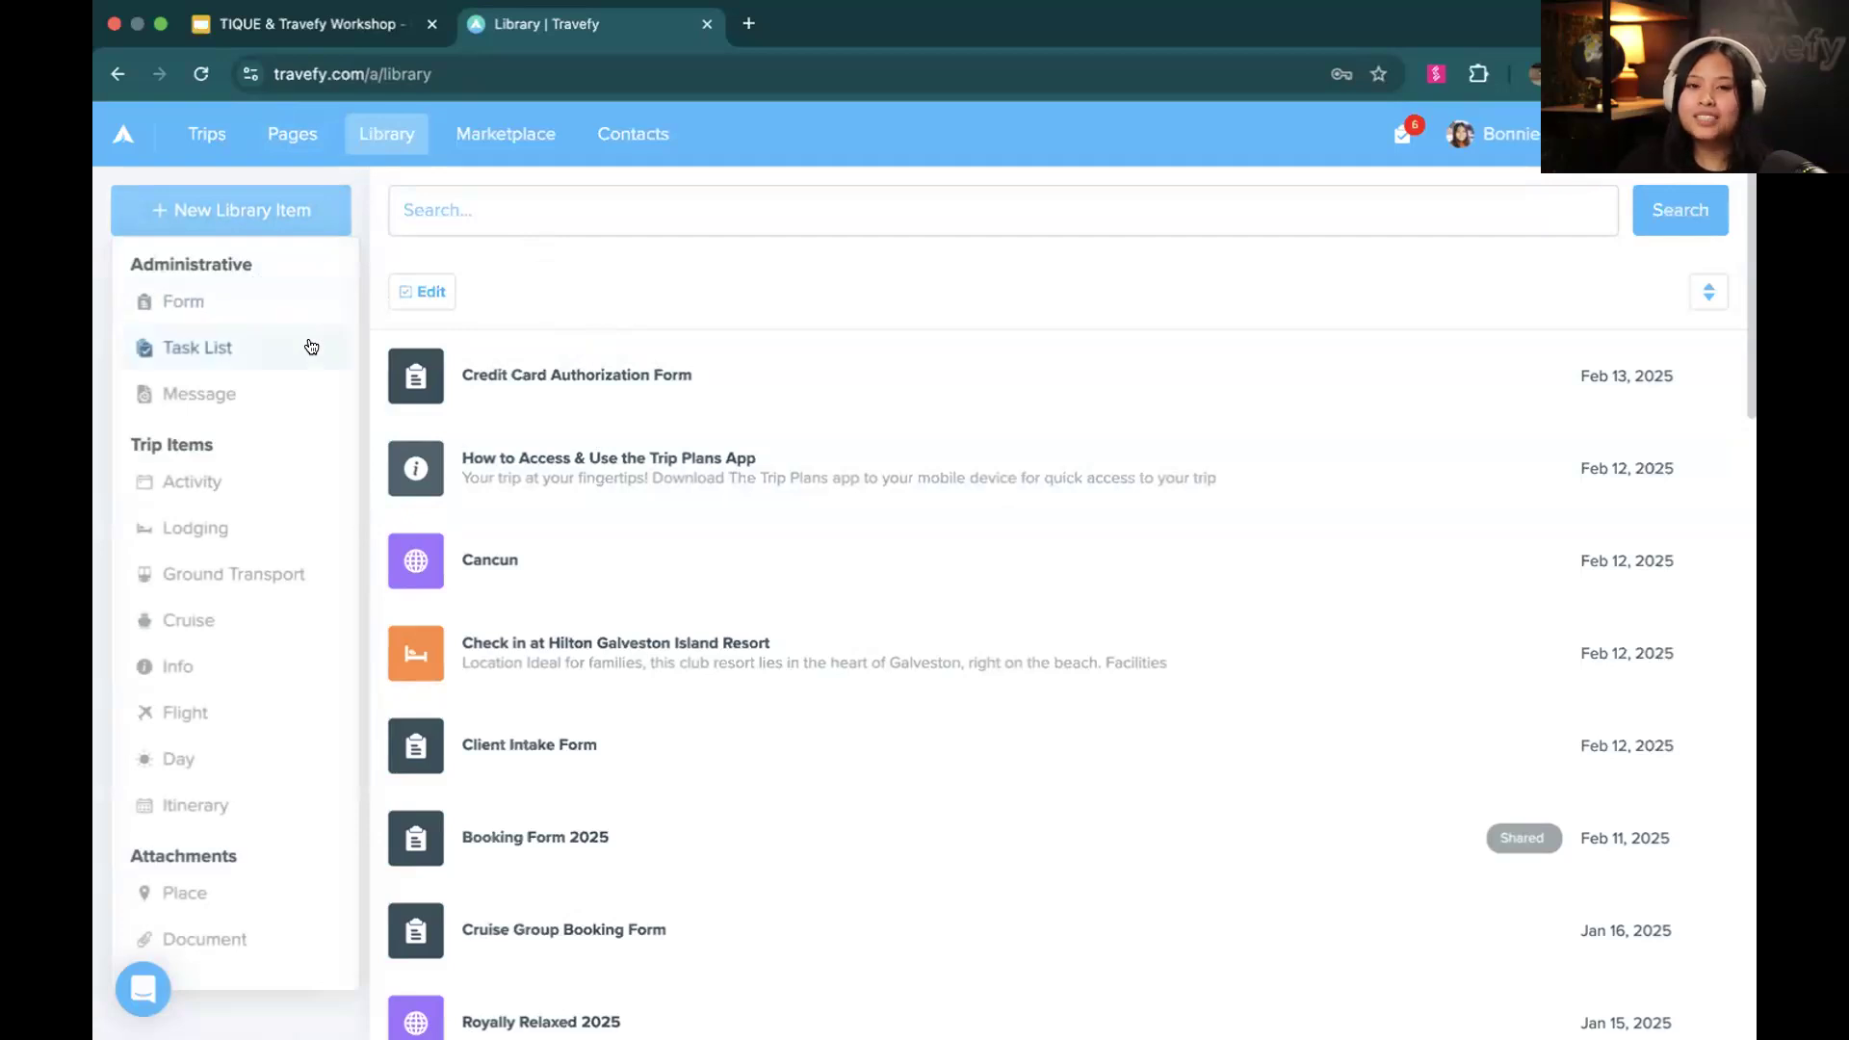
{"action": "left_click", "coordinate": [257, 348]}
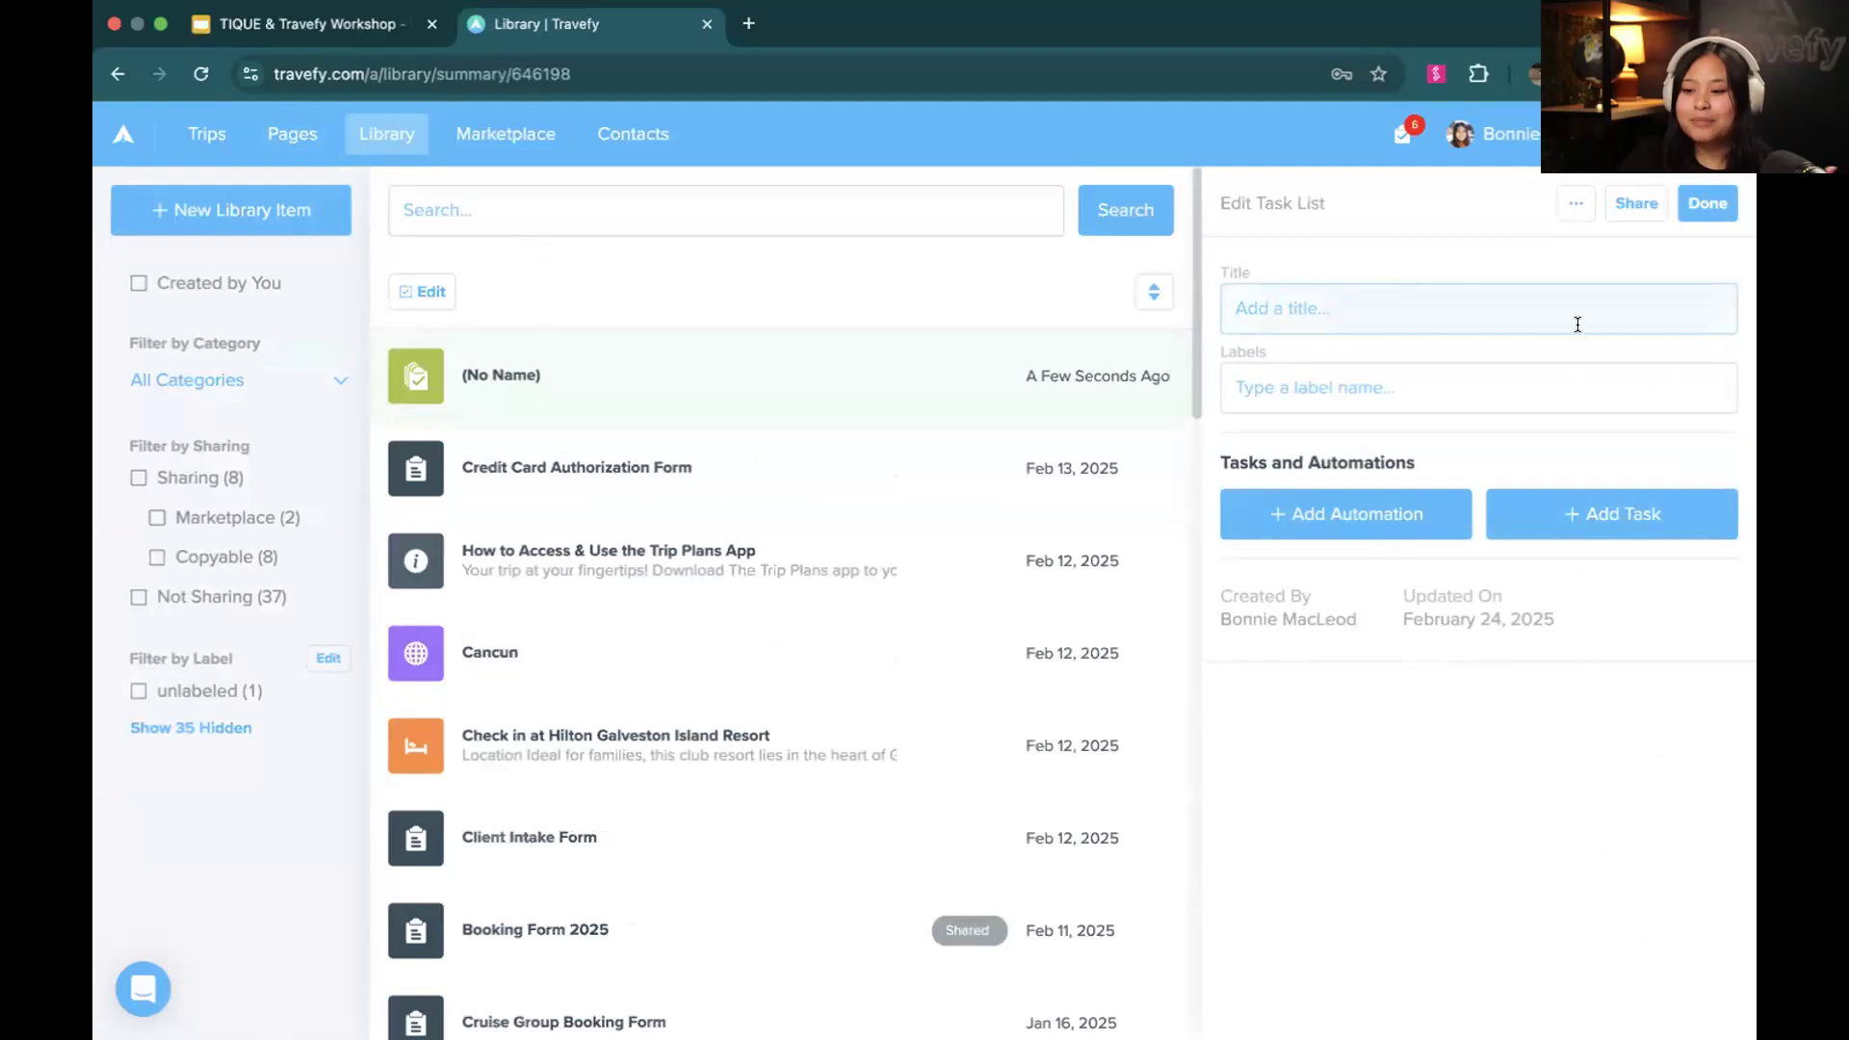
{"action": "left_click", "coordinate": [1667, 304]}
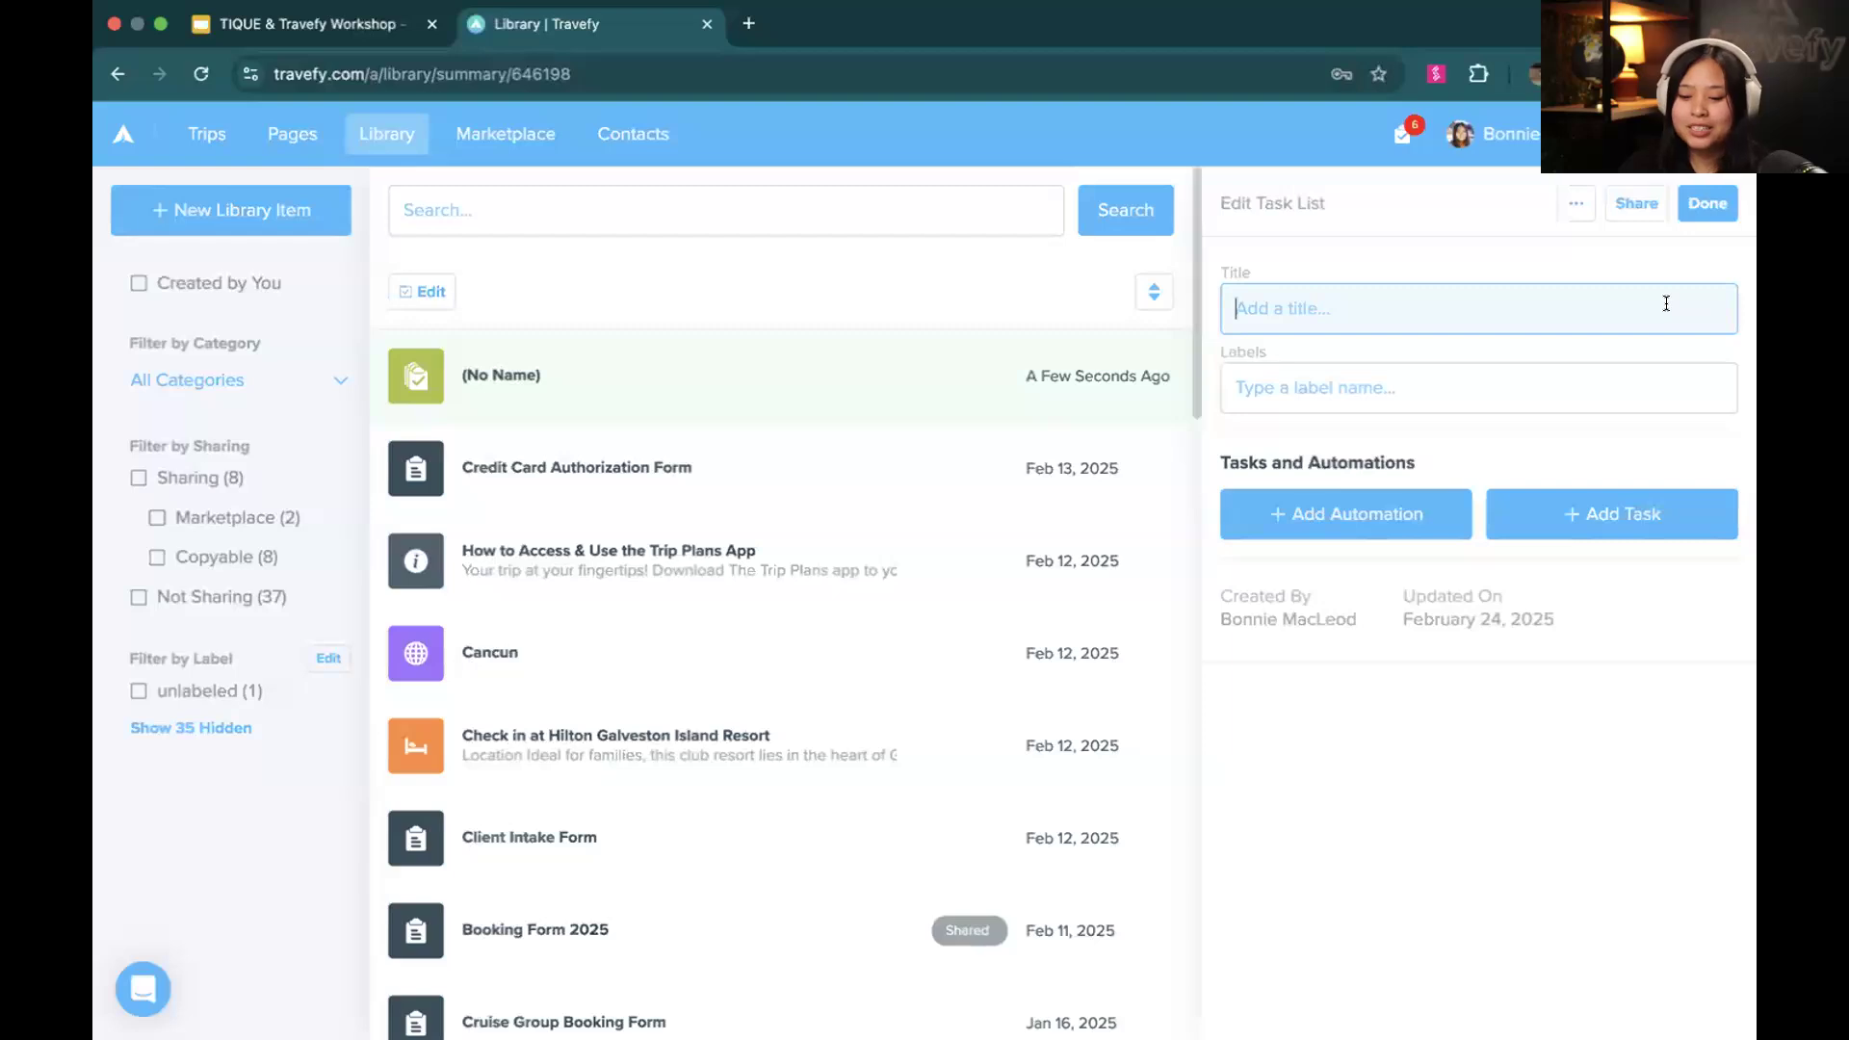
{"action": "type", "text": "Travefy / "}
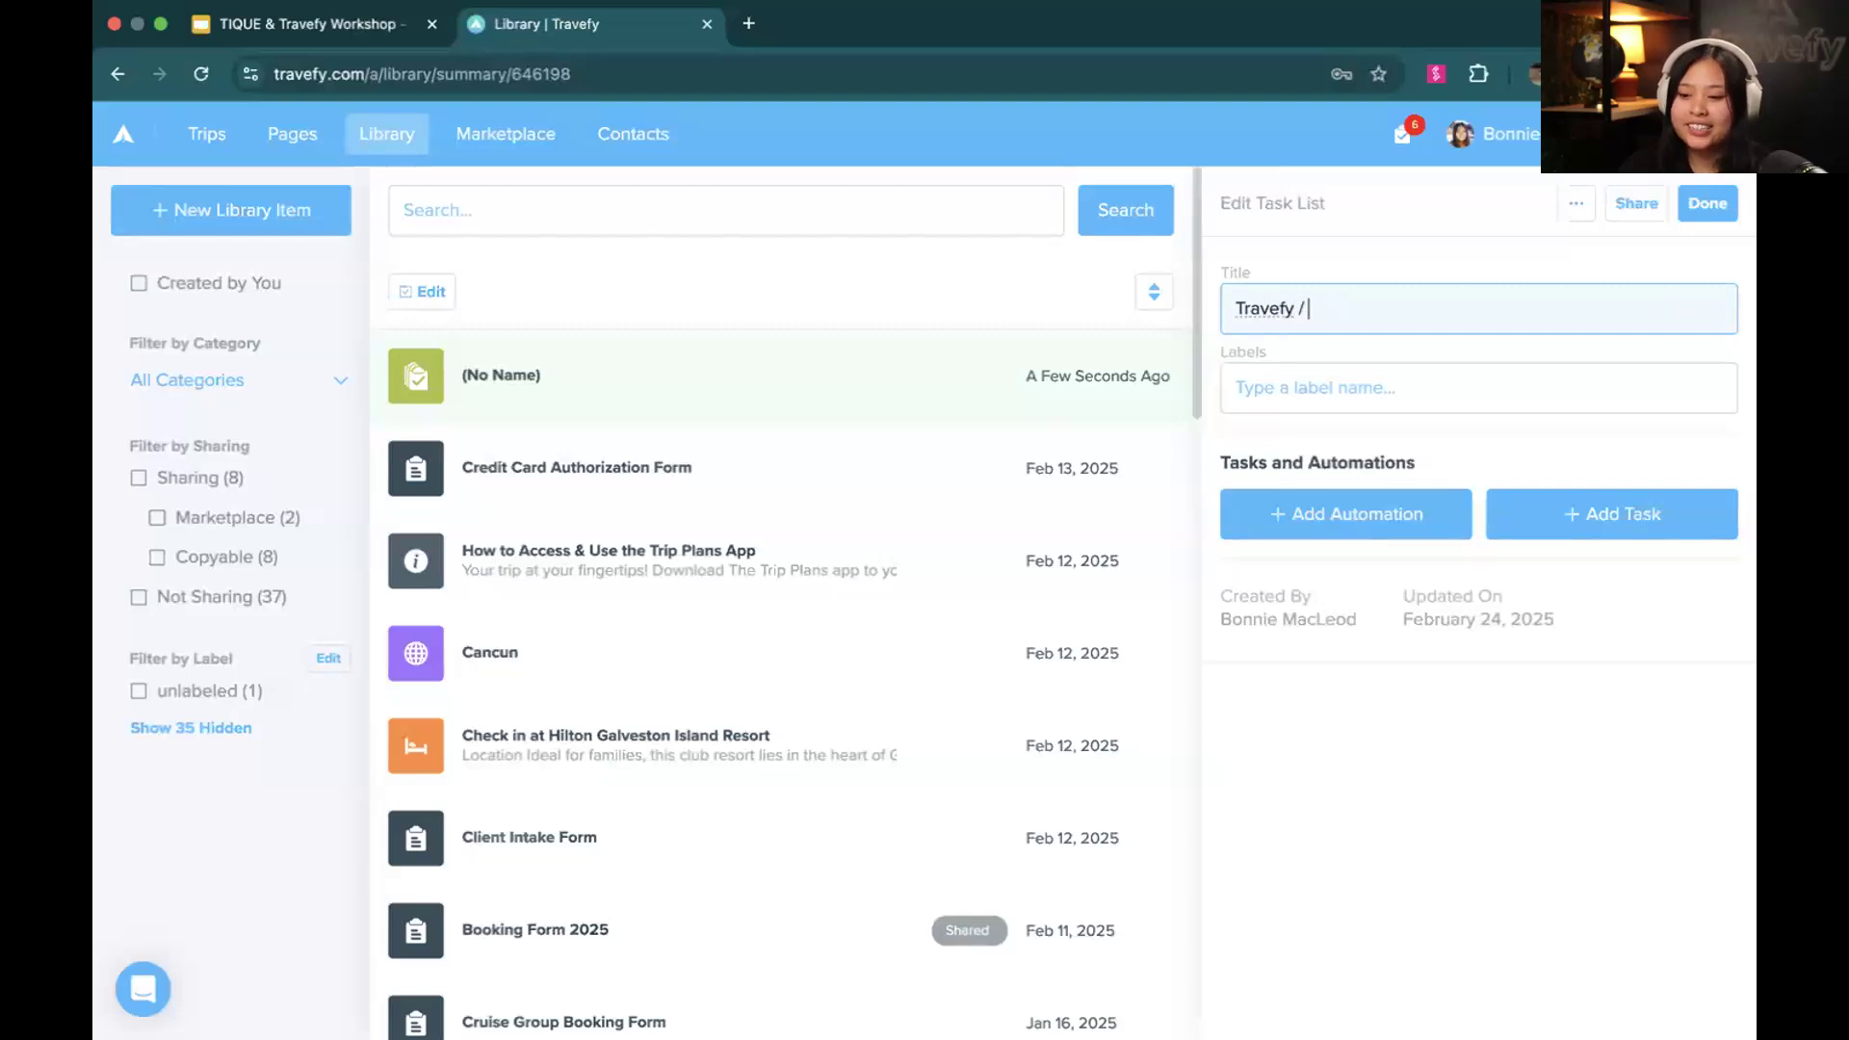
{"action": "type", "text": "TIQUE Workshop"}
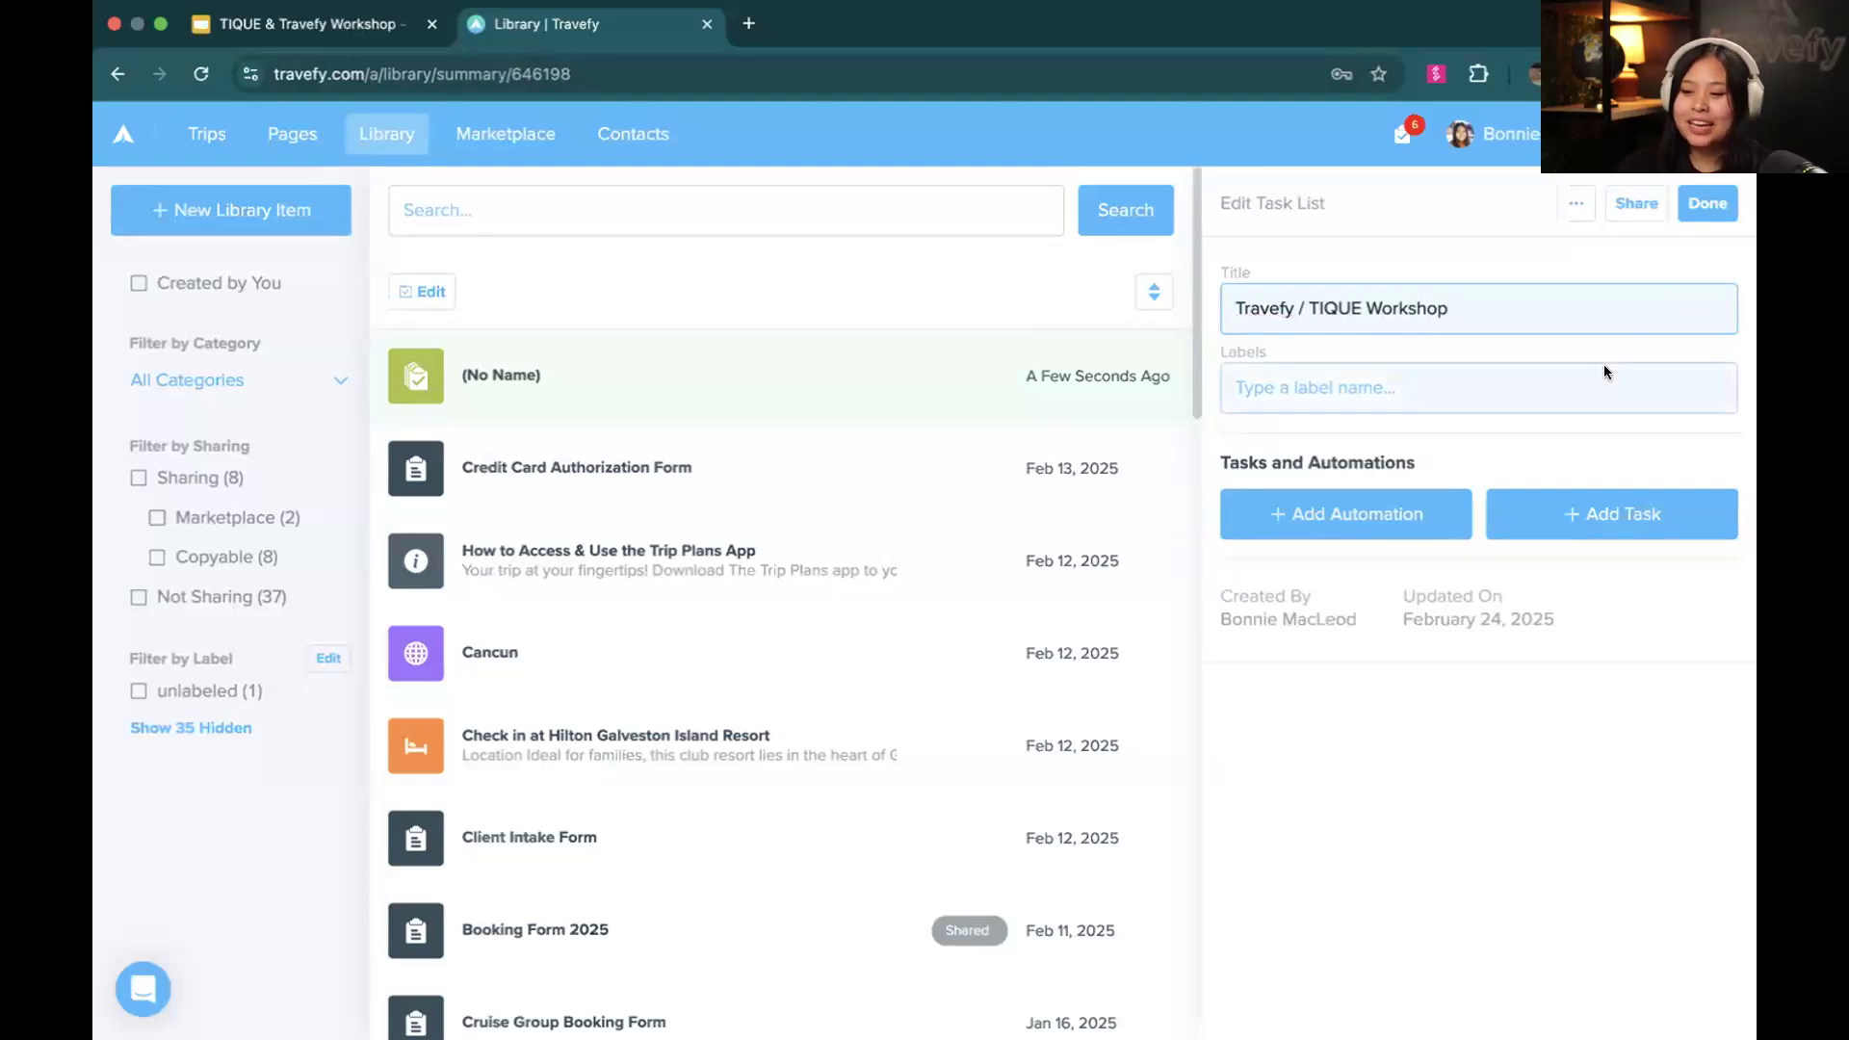
Apply the existing "webinar" label to the new task list
{"action": "left_click", "coordinate": [1414, 385]}
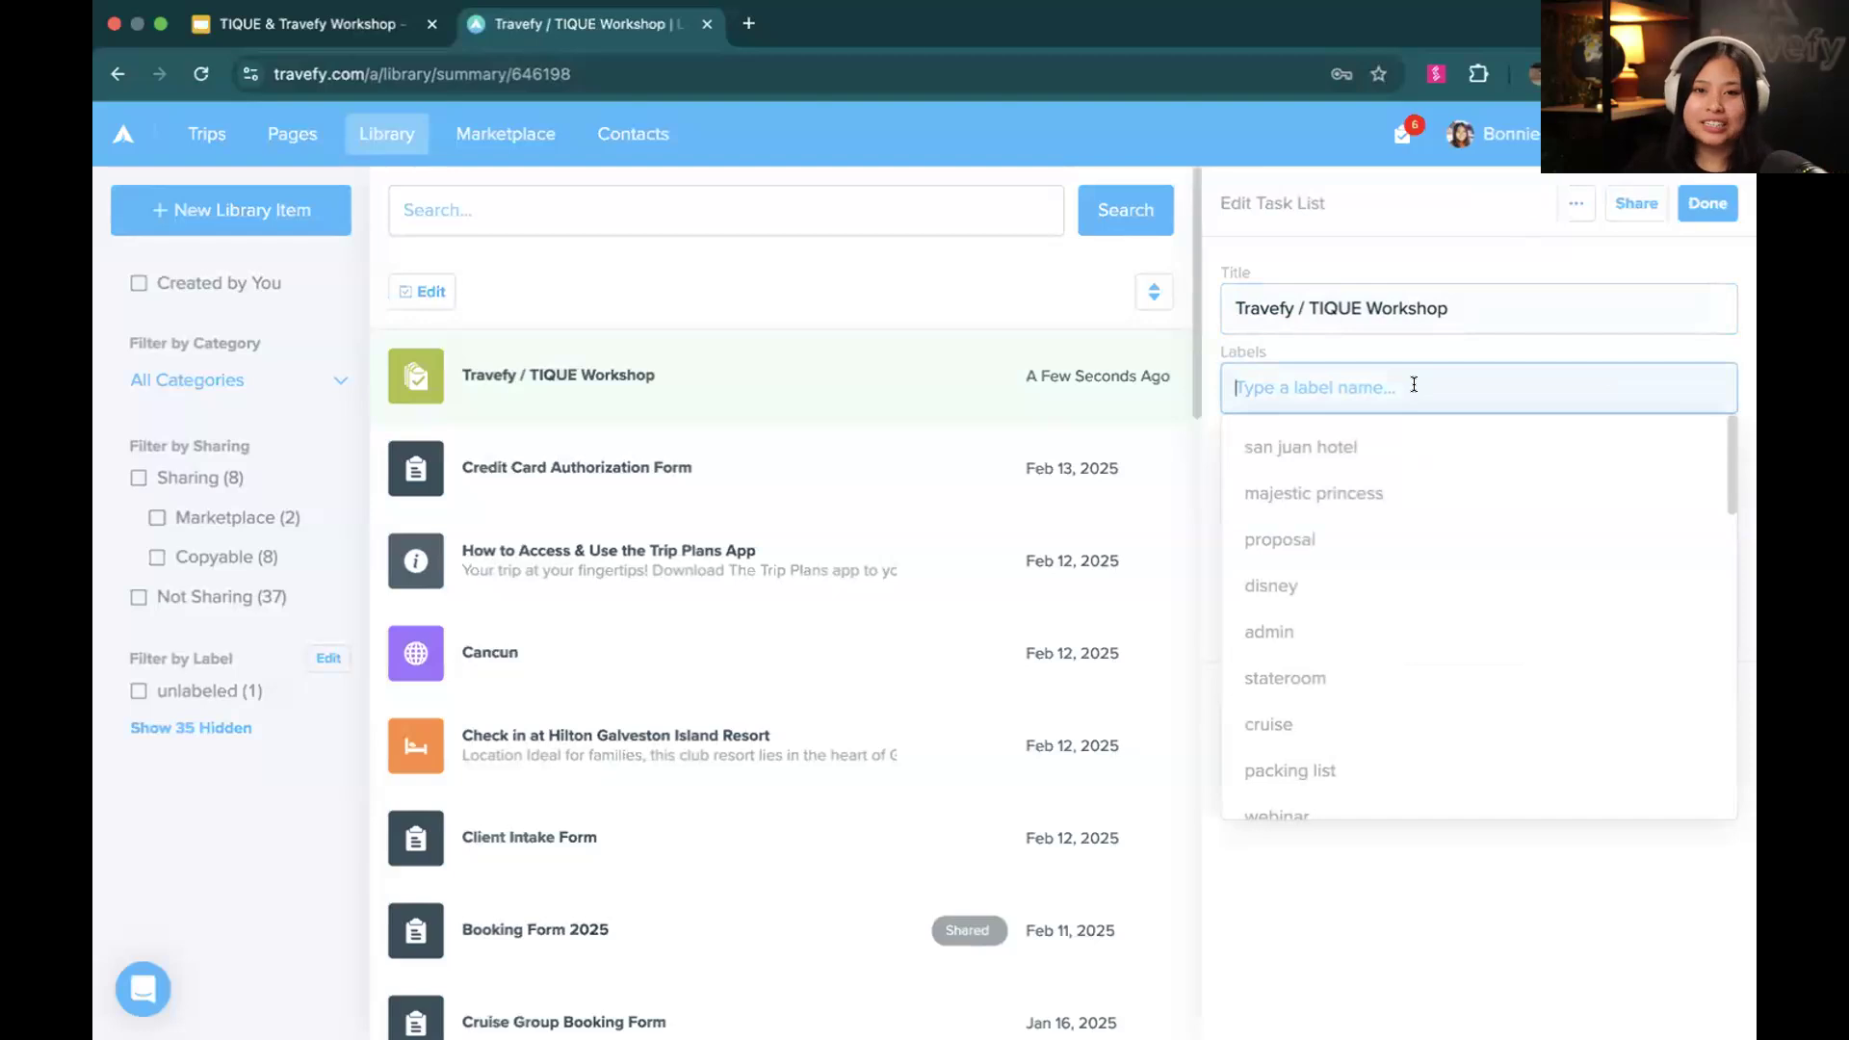
{"action": "type", "text": "Webinar"}
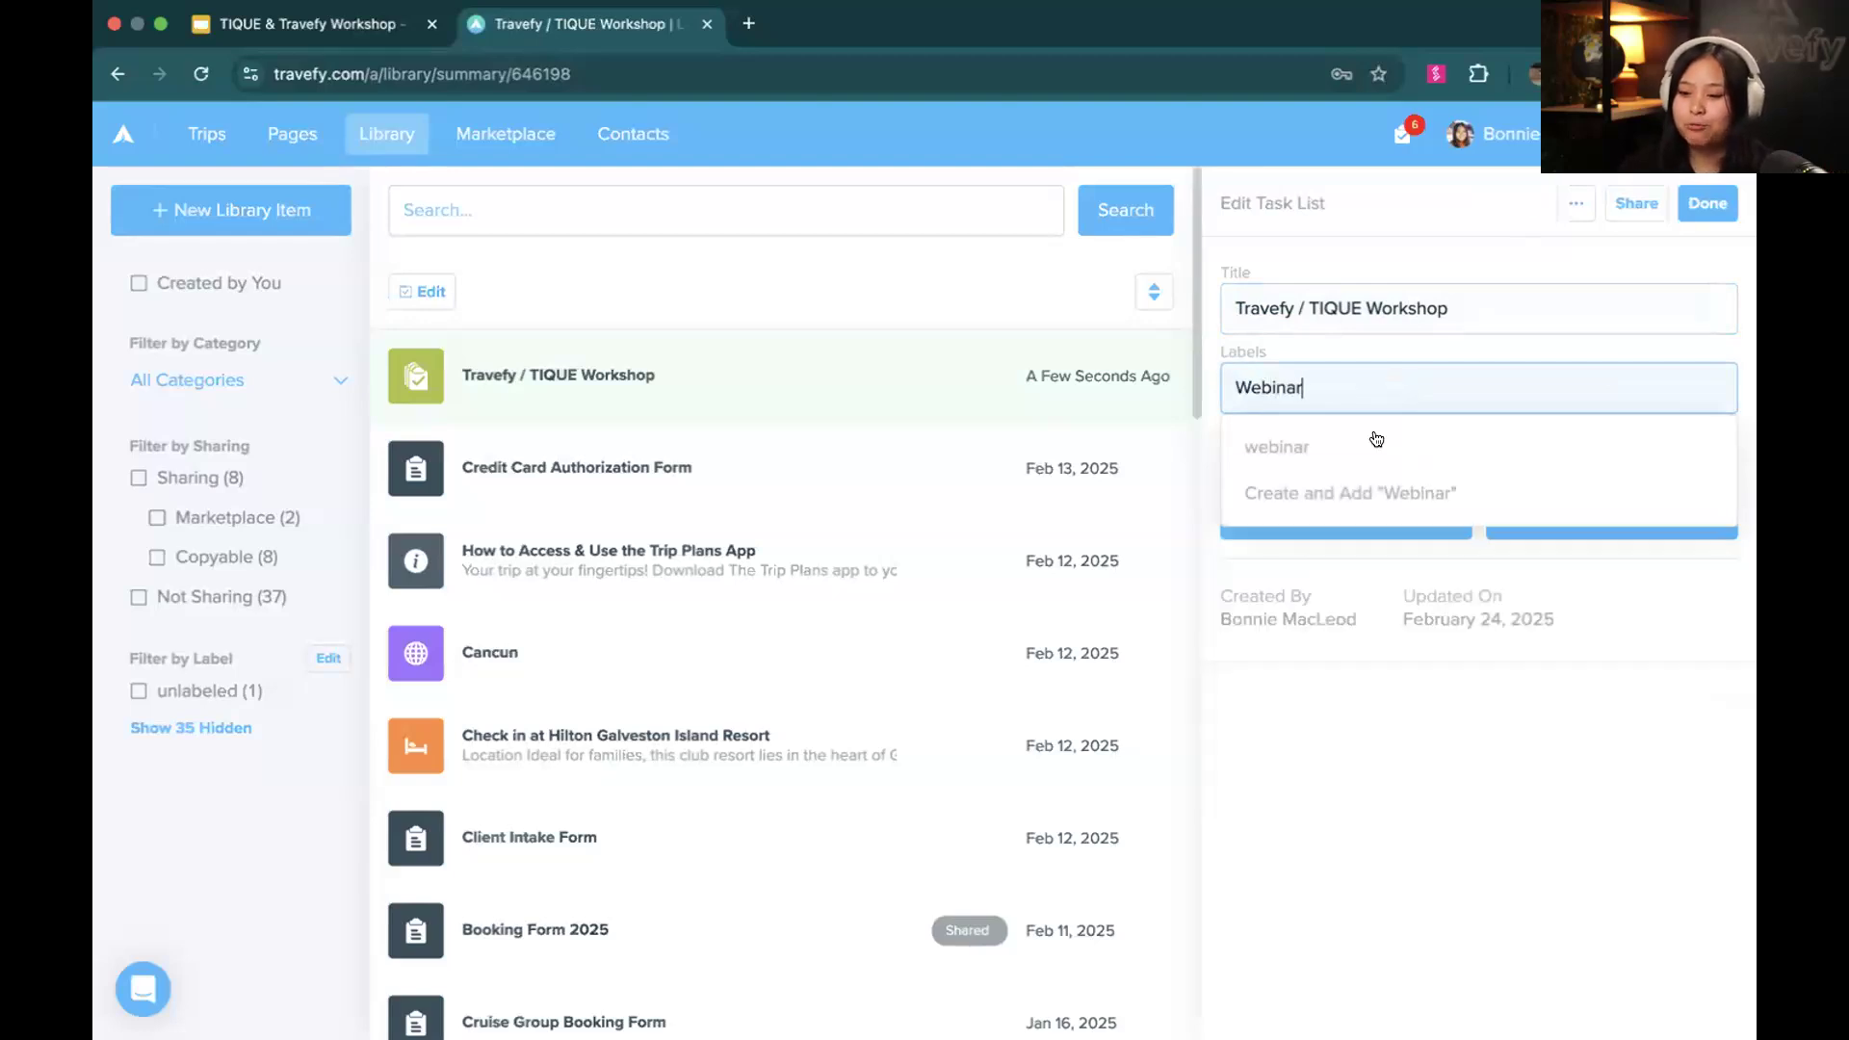
{"action": "left_click", "coordinate": [1373, 433]}
{"action": "left_click", "coordinate": [1299, 348]}
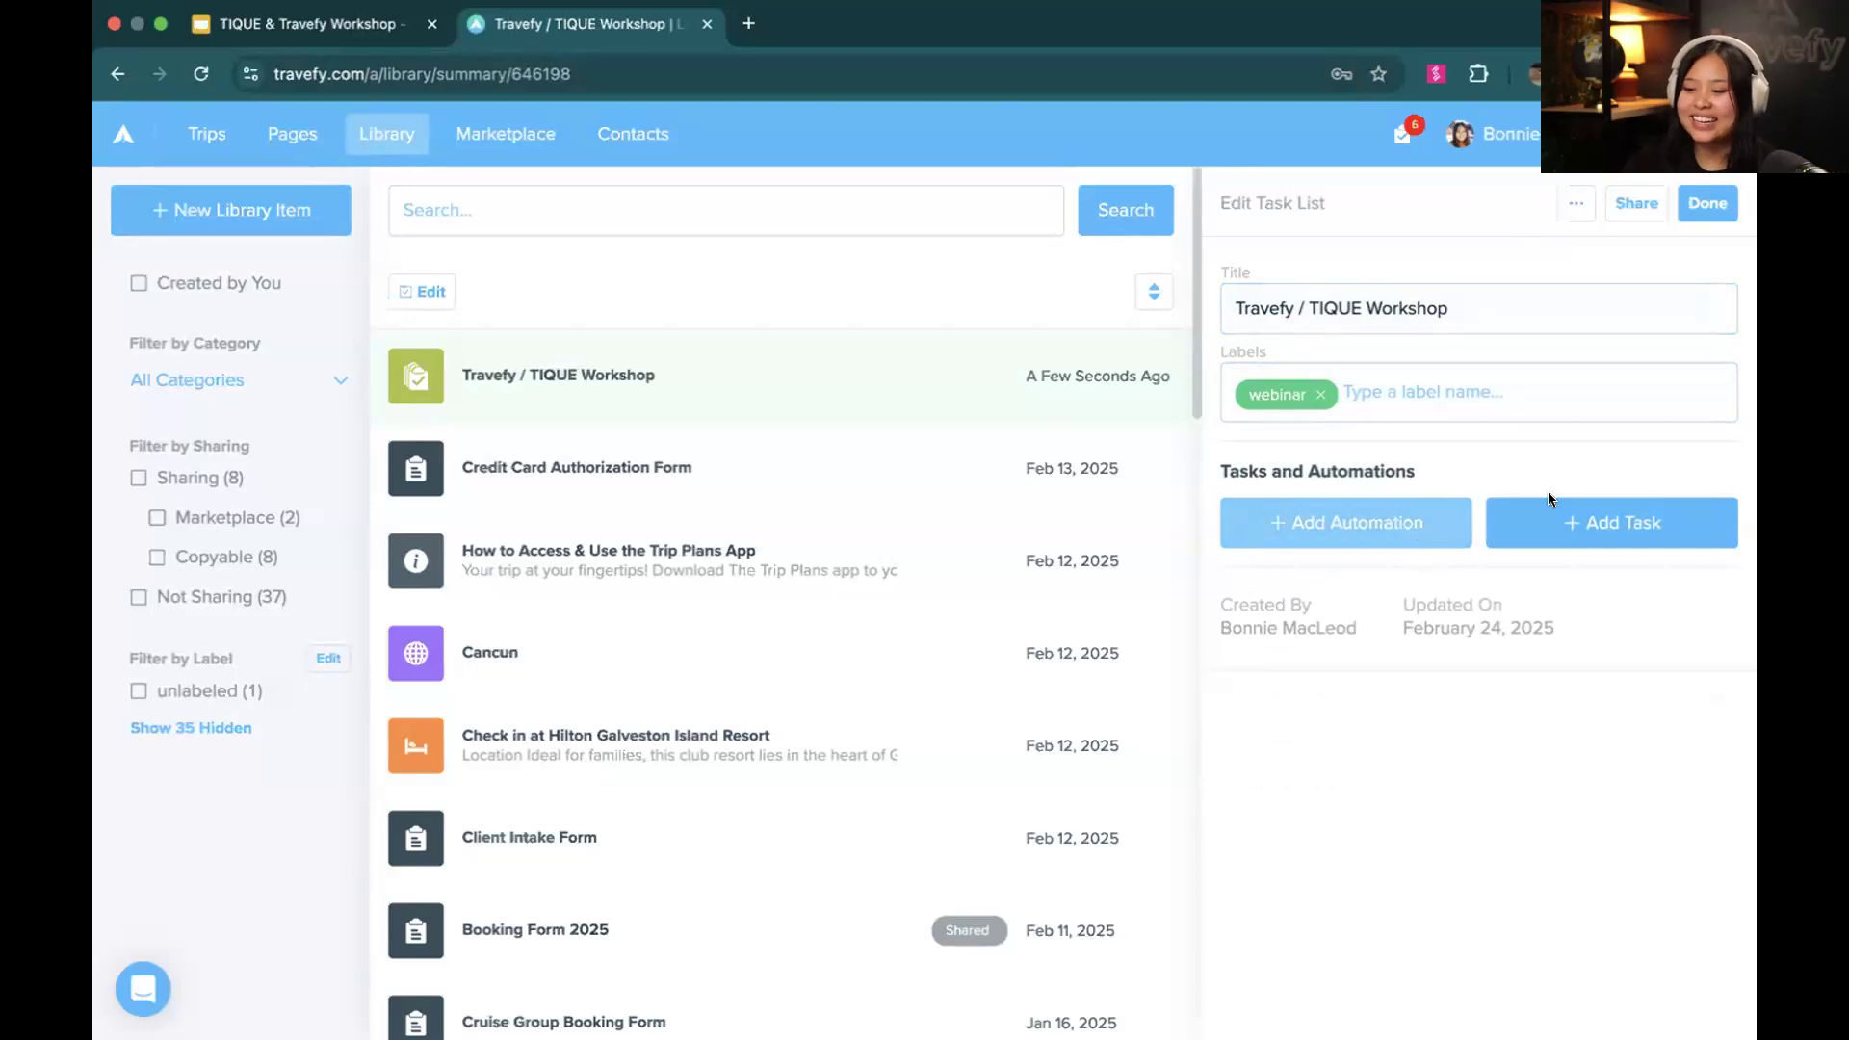
Add a task to the task list and name it "Send handwritten thank you note to client's address"
{"action": "left_click", "coordinate": [1554, 516]}
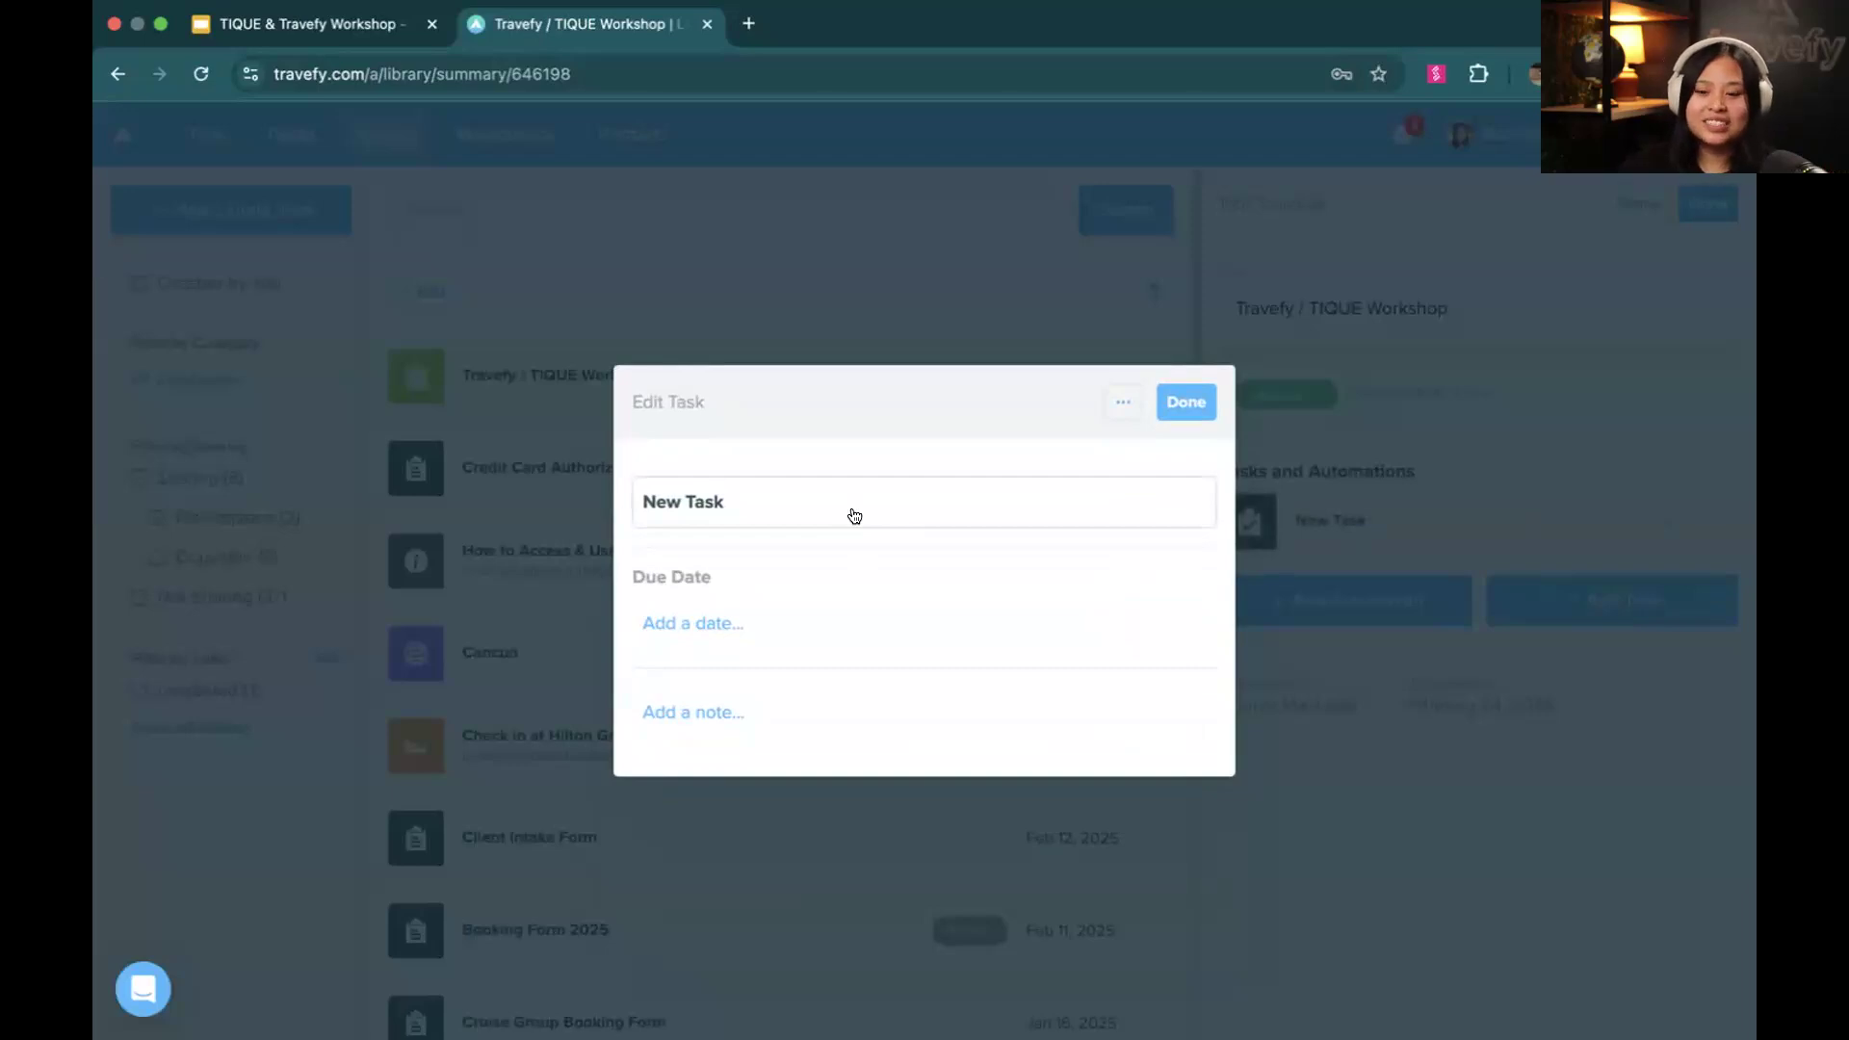
{"action": "left_click", "coordinate": [855, 515]}
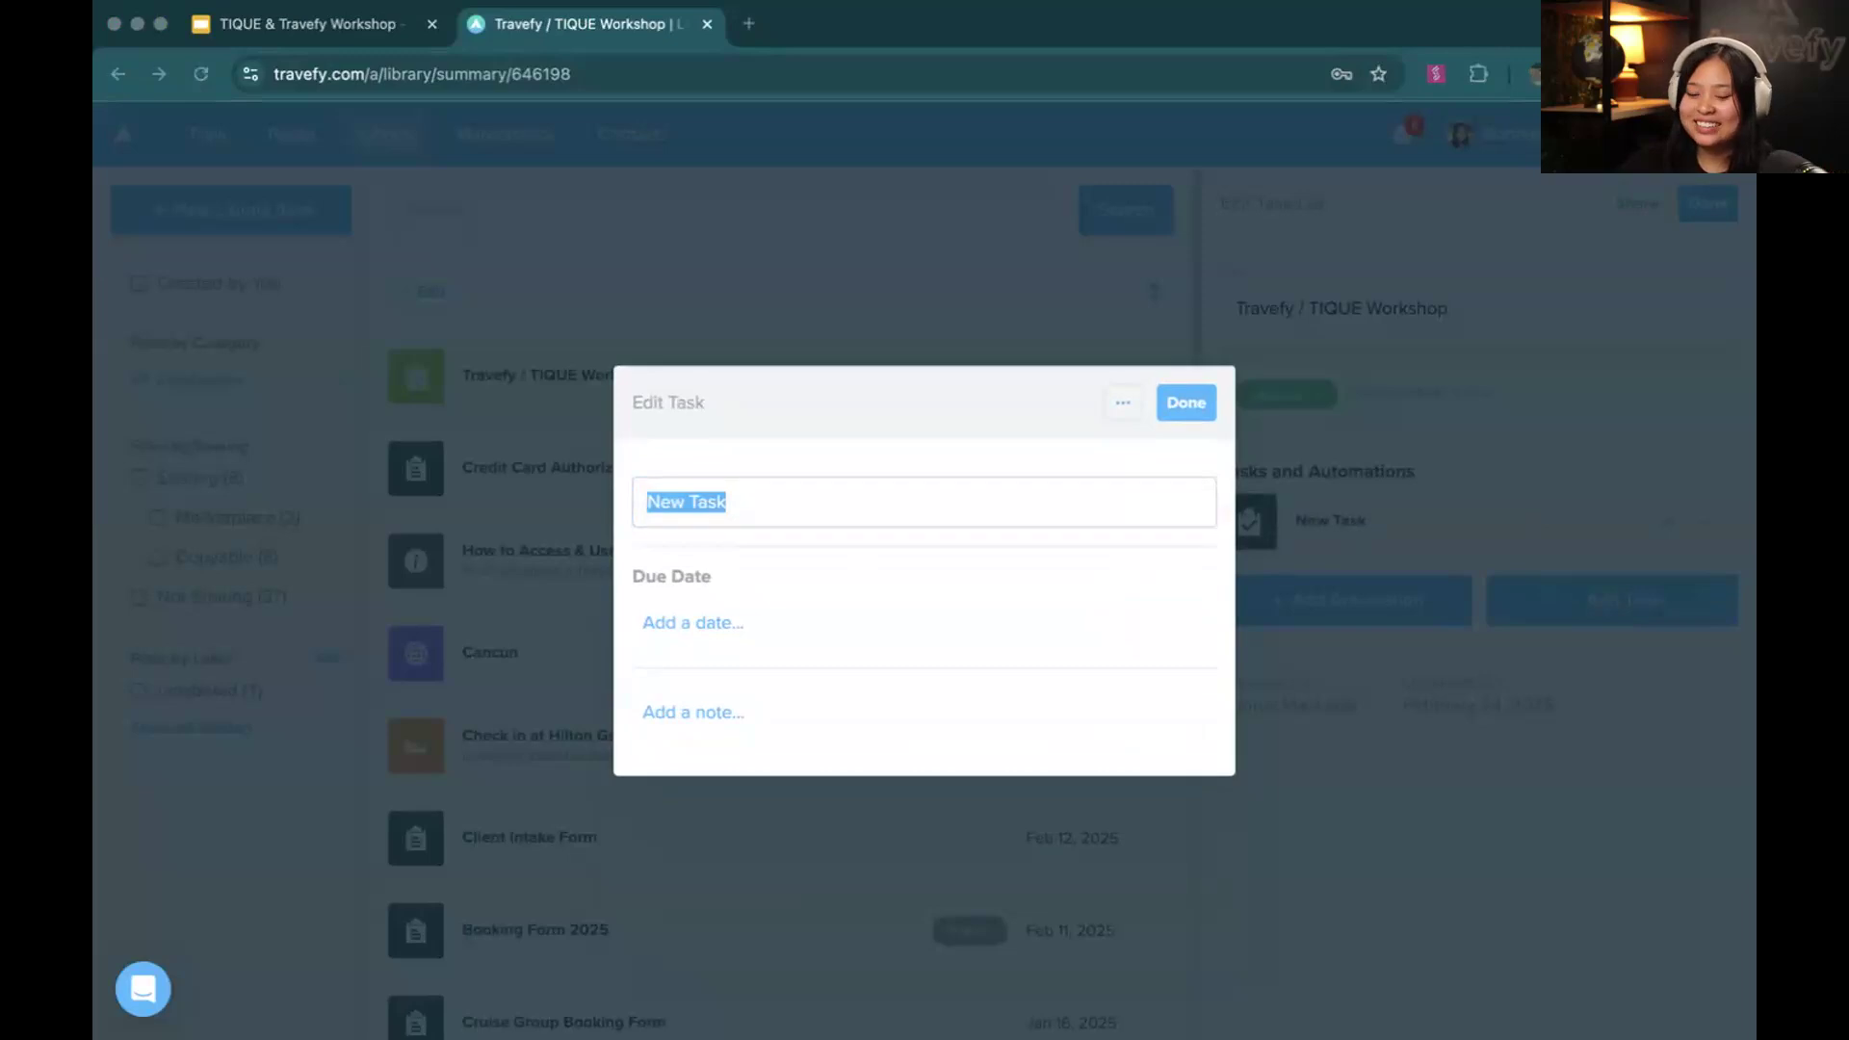
{"action": "triple_click", "coordinate": [945, 475]}
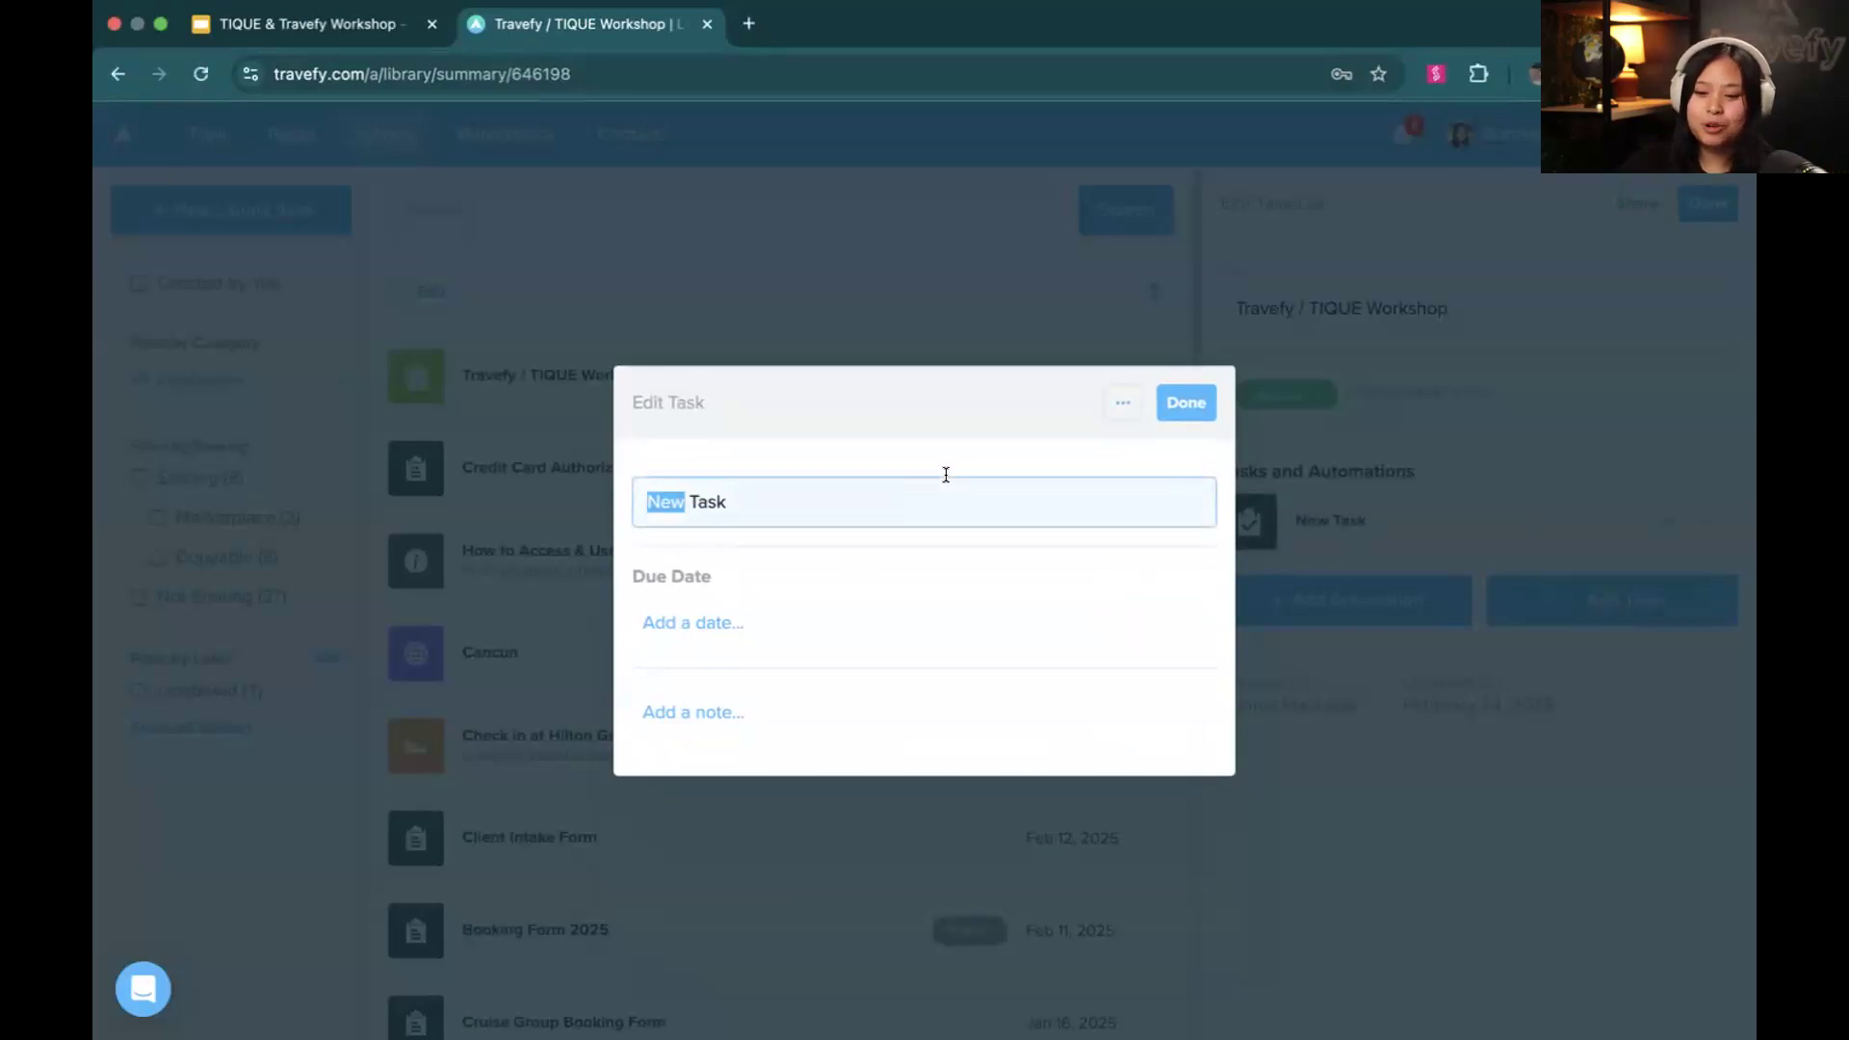
{"action": "type", "text": "Send handwritten thank you note to client’s address"}
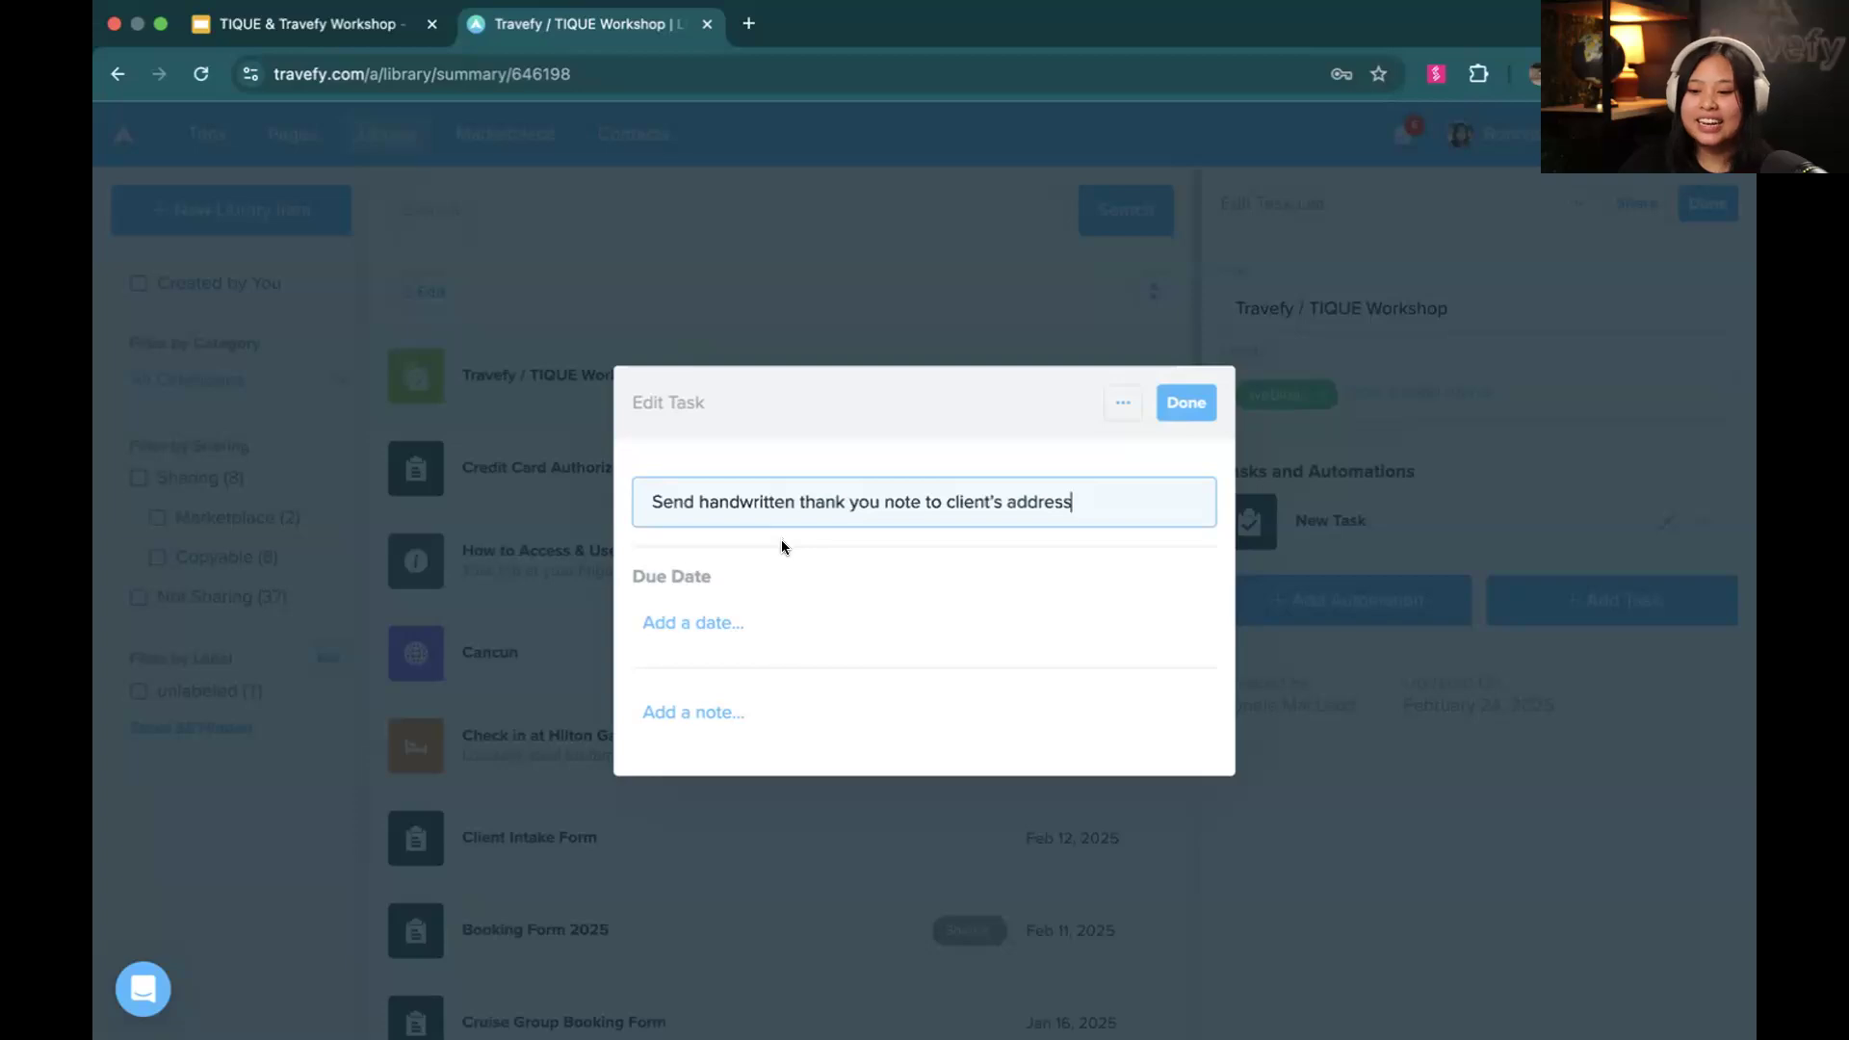
Give the thank-you note task a due date of 1 day after the itinerary start date
{"action": "left_click", "coordinate": [760, 617]}
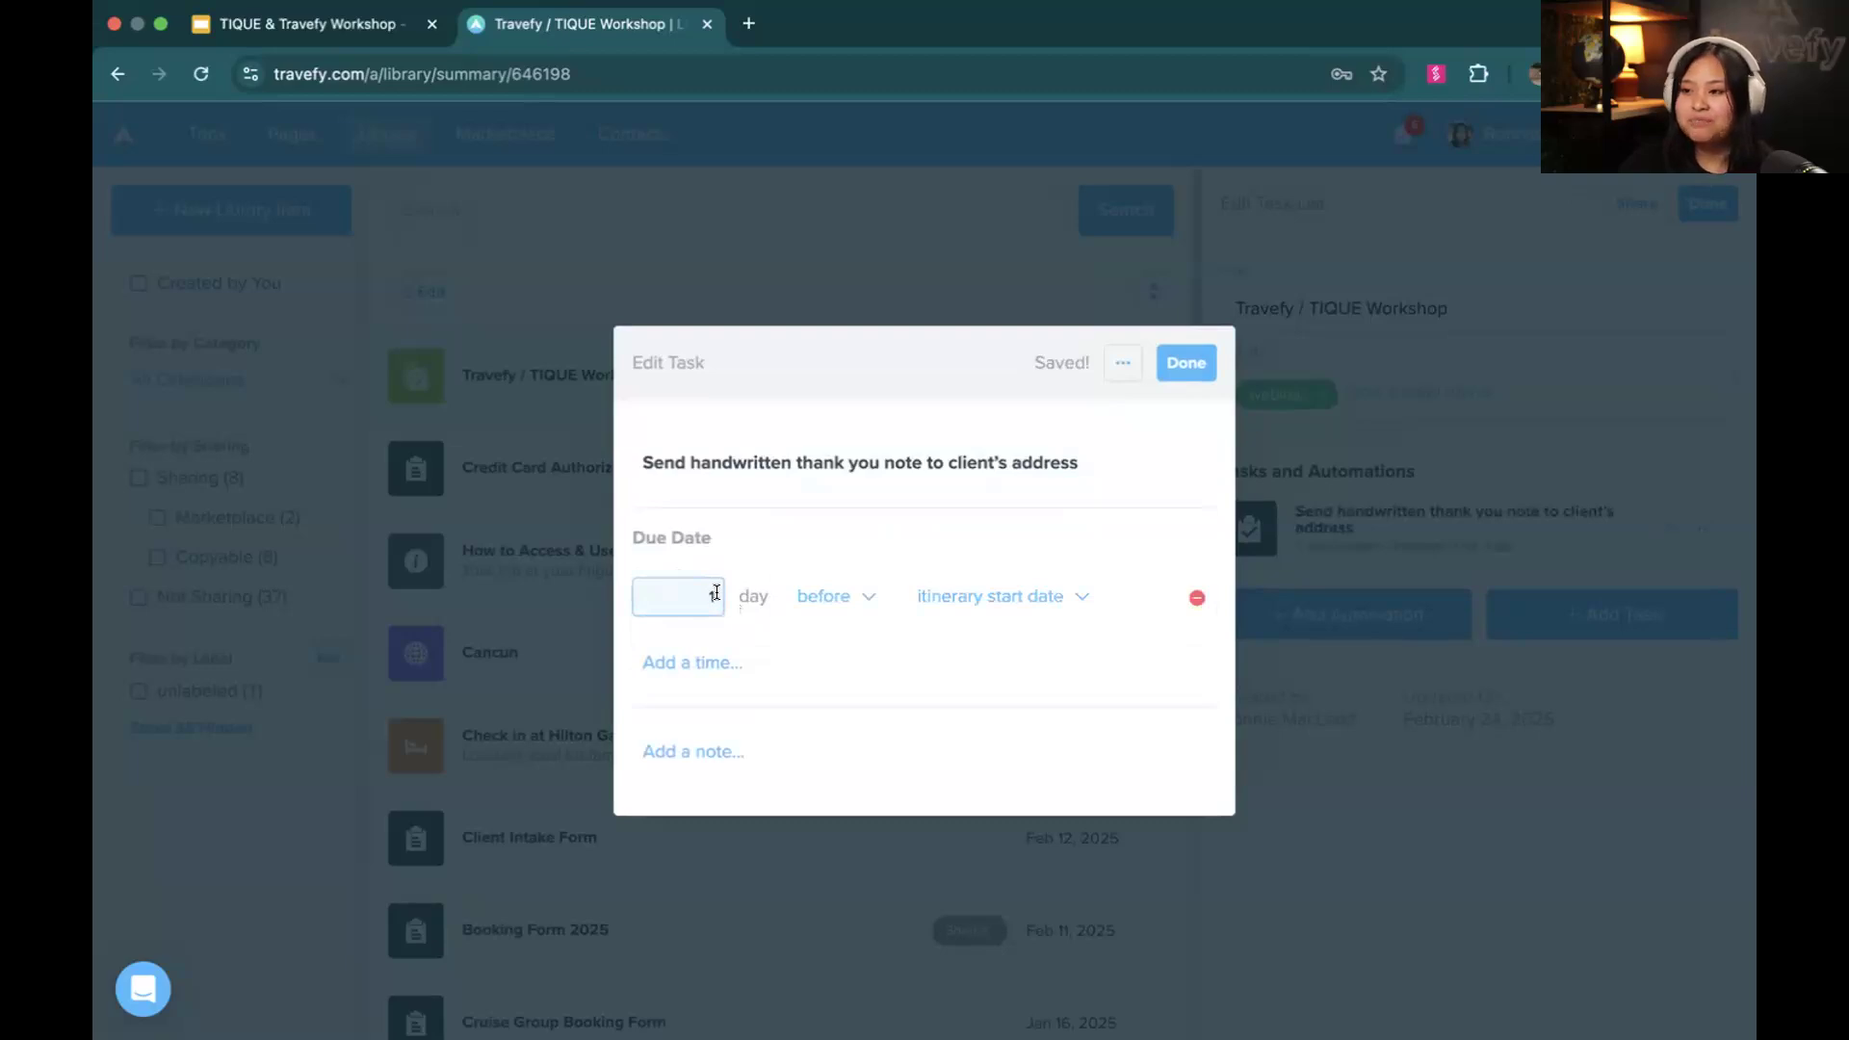
{"action": "left_click", "coordinate": [866, 597]}
{"action": "left_click", "coordinate": [845, 684]}
{"action": "left_click", "coordinate": [962, 594]}
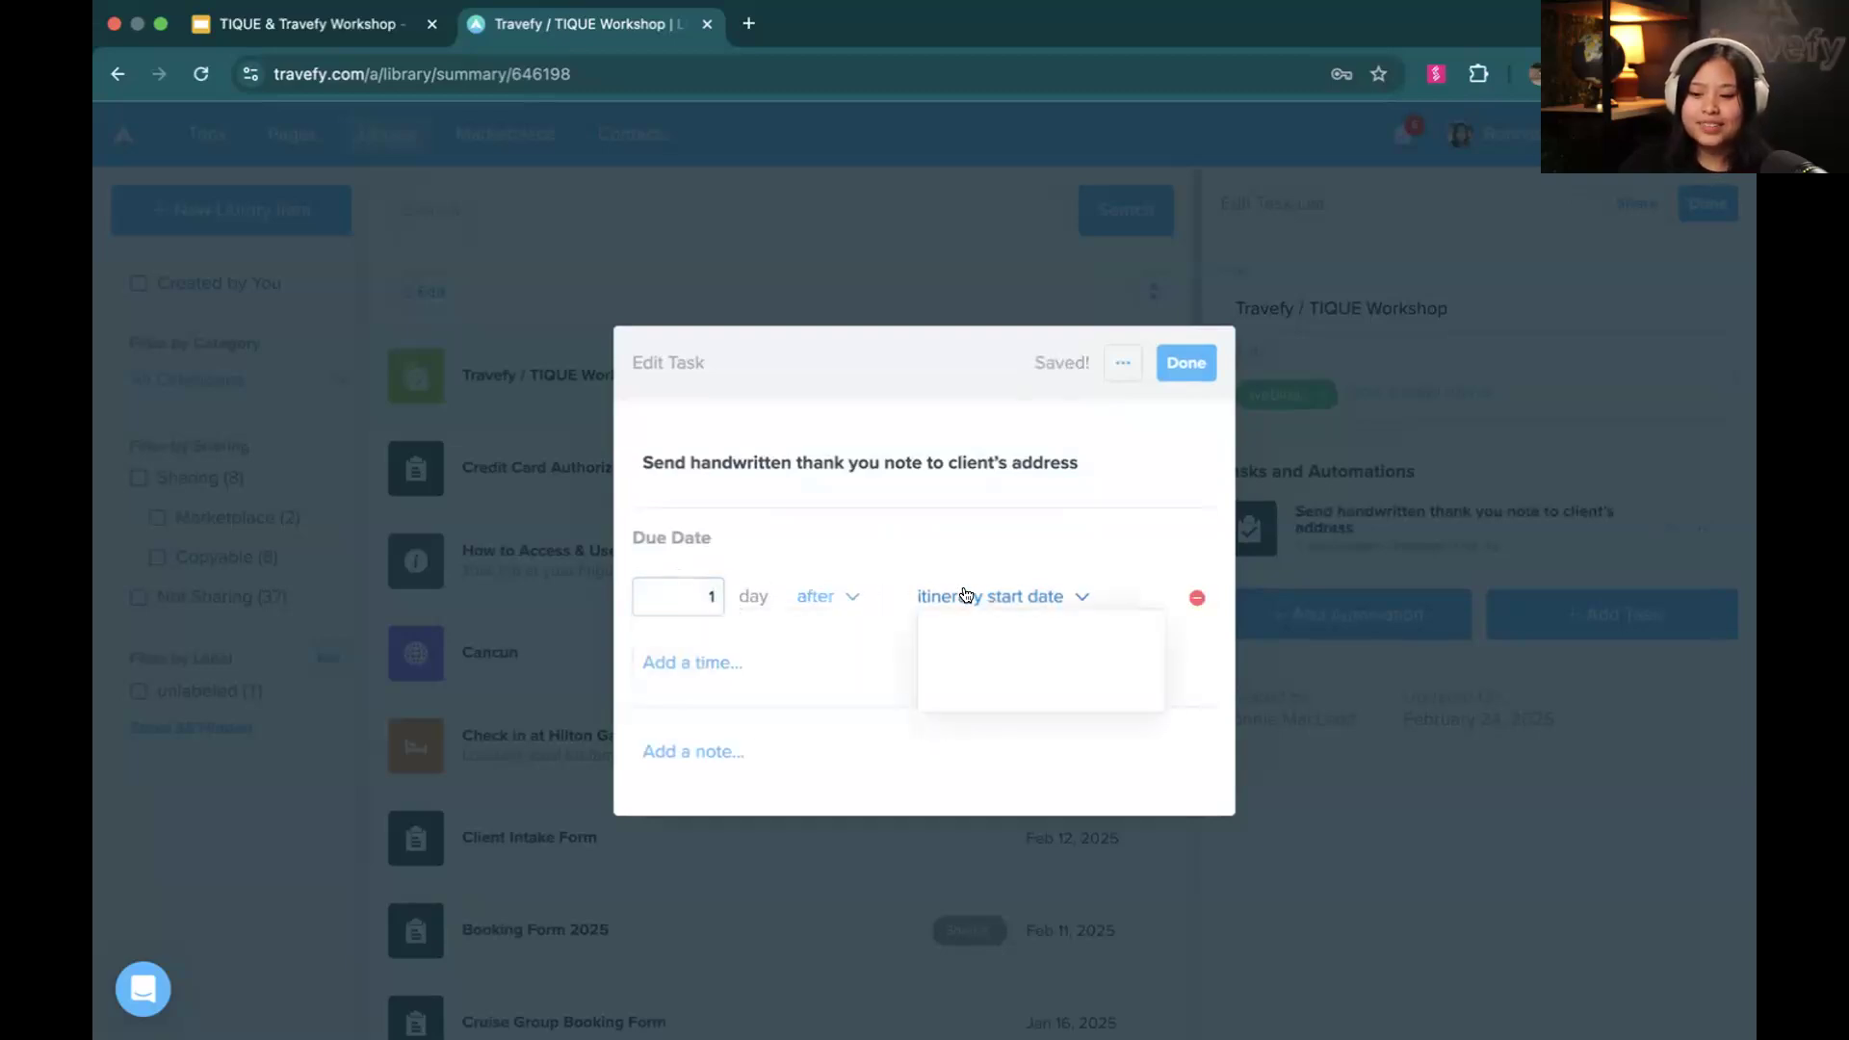
{"action": "left_click", "coordinate": [918, 544]}
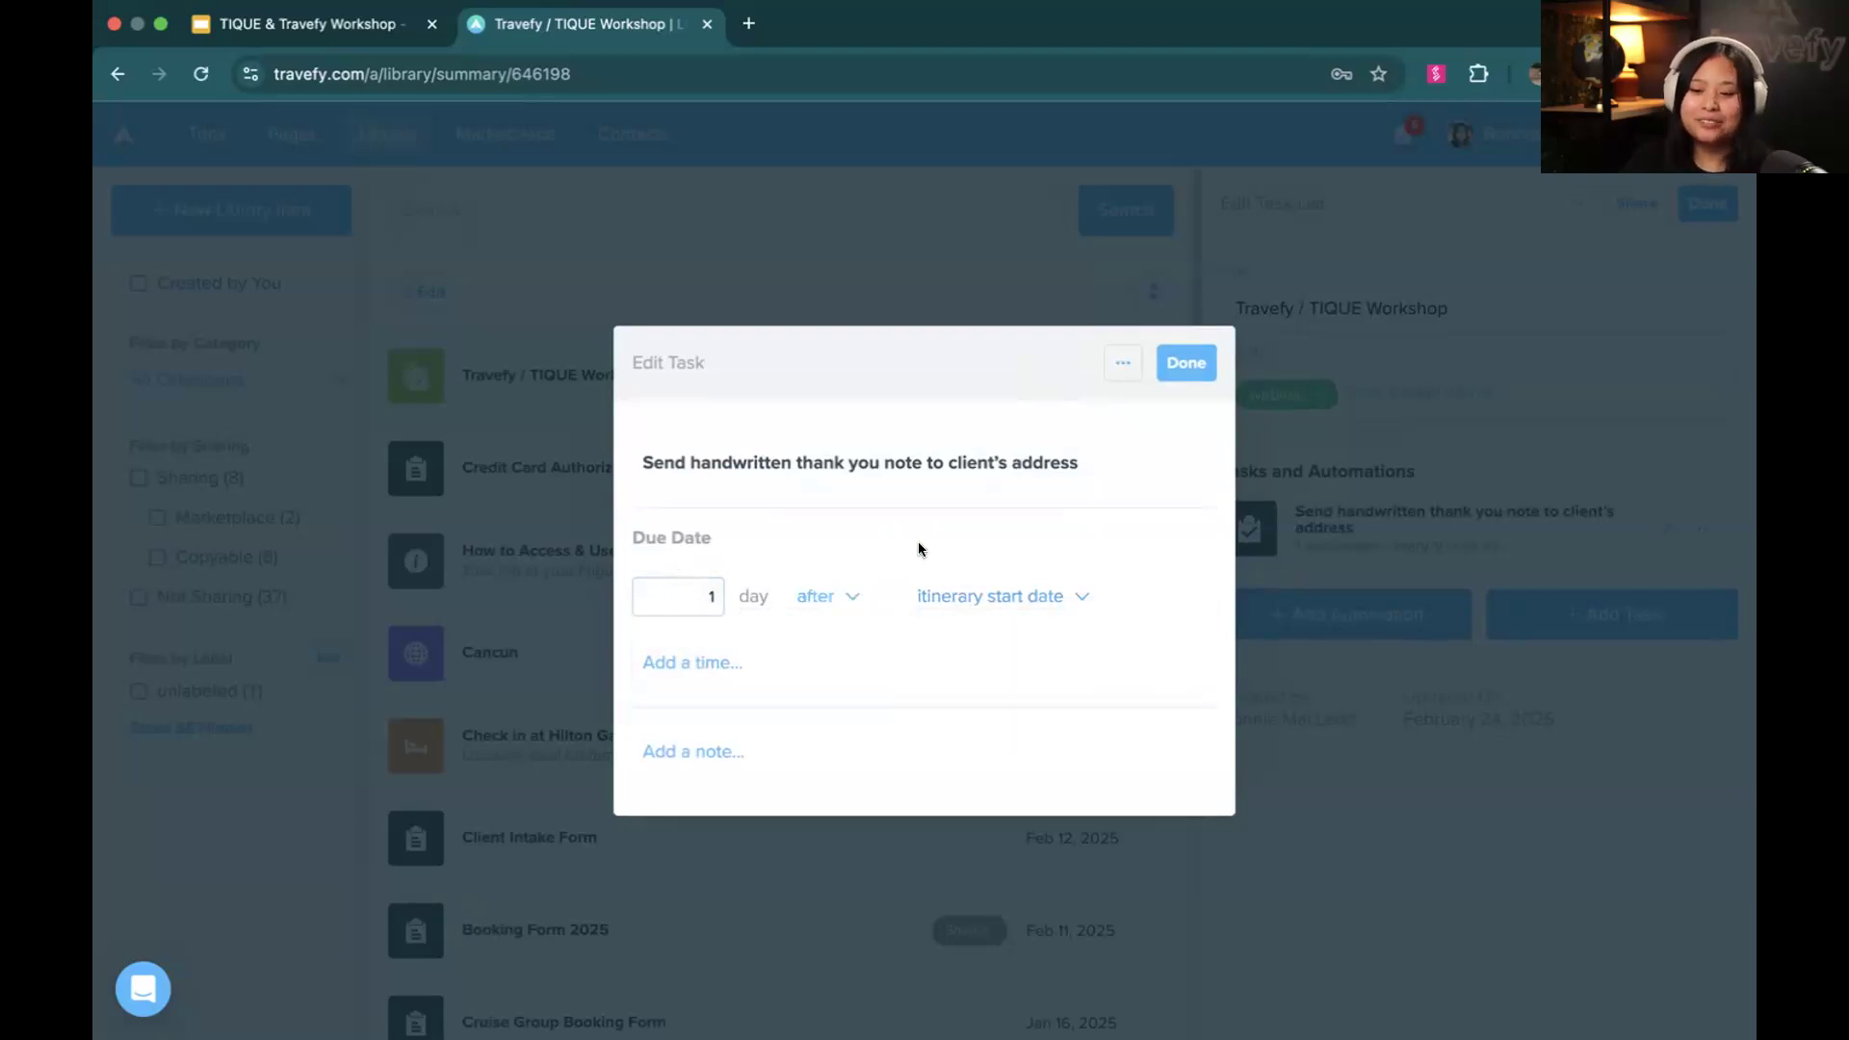
Set the task's due time to 5:00 PM, turn on its reminder, and finish editing the task
{"action": "left_click", "coordinate": [743, 661]}
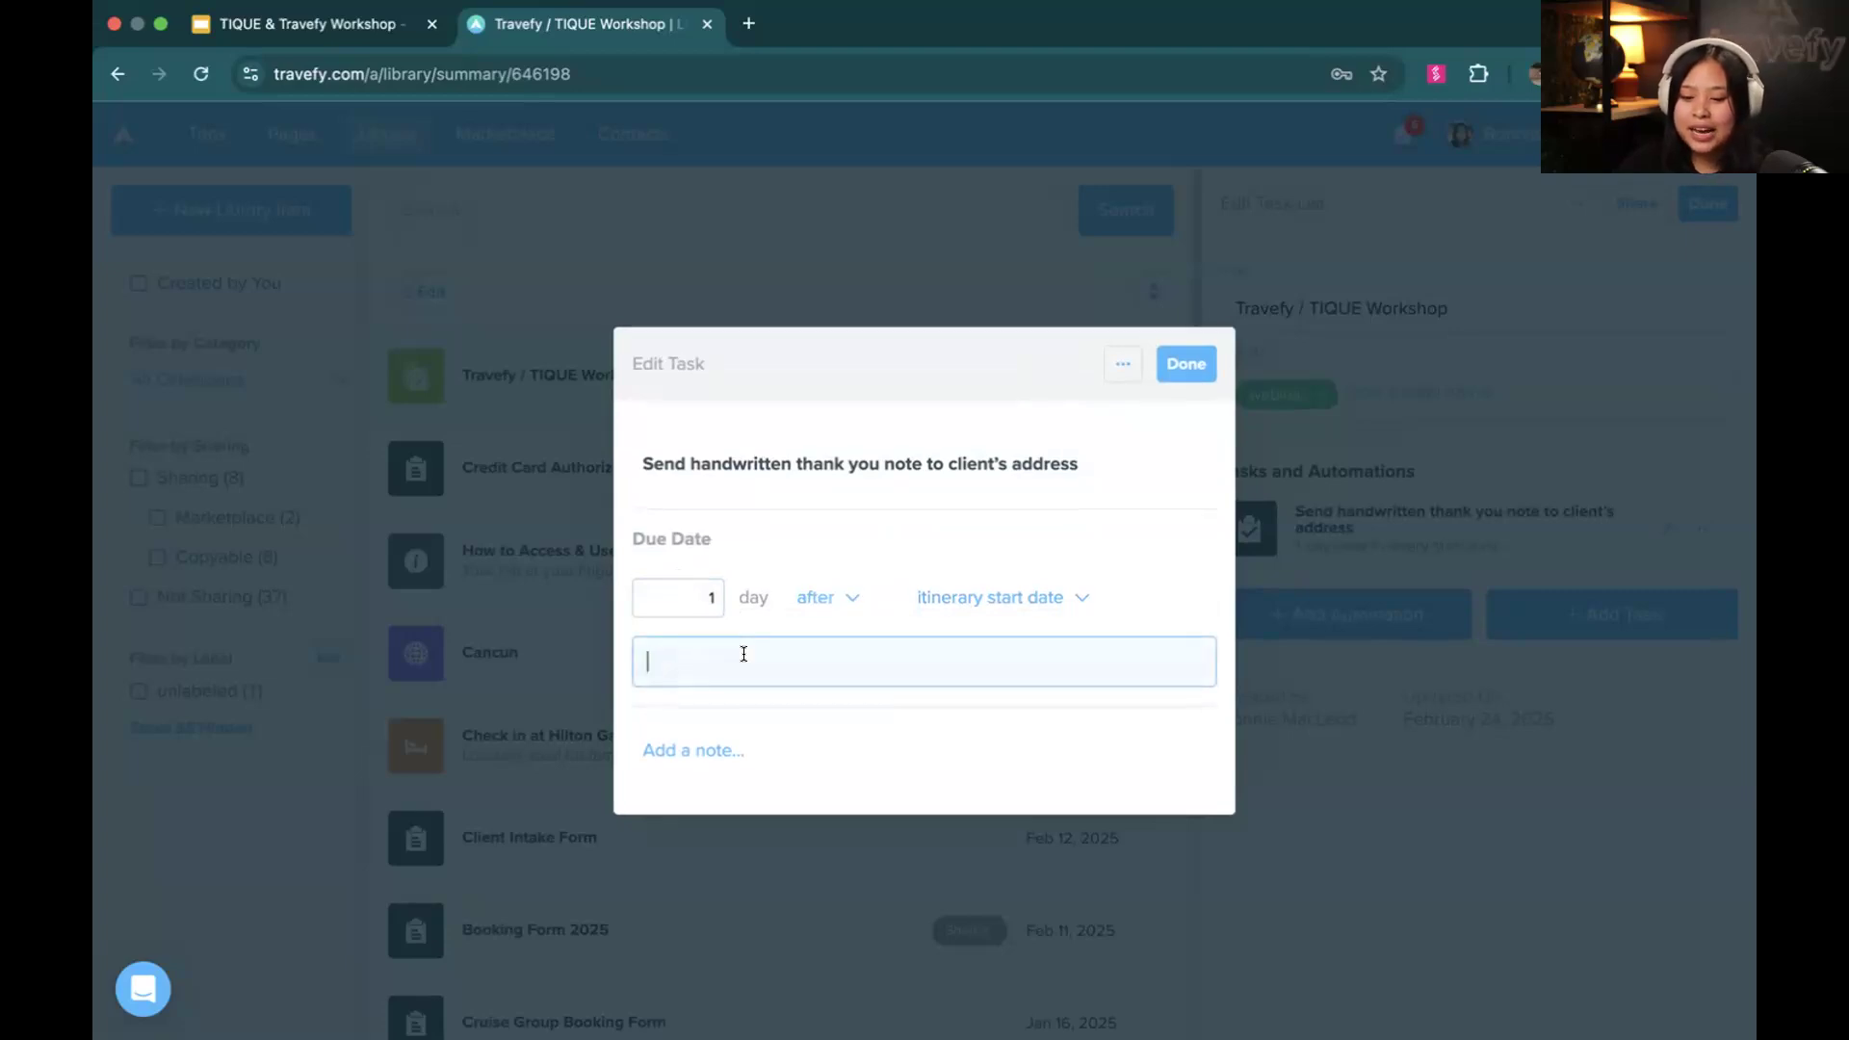
{"action": "type", "text": "5:00 PM"}
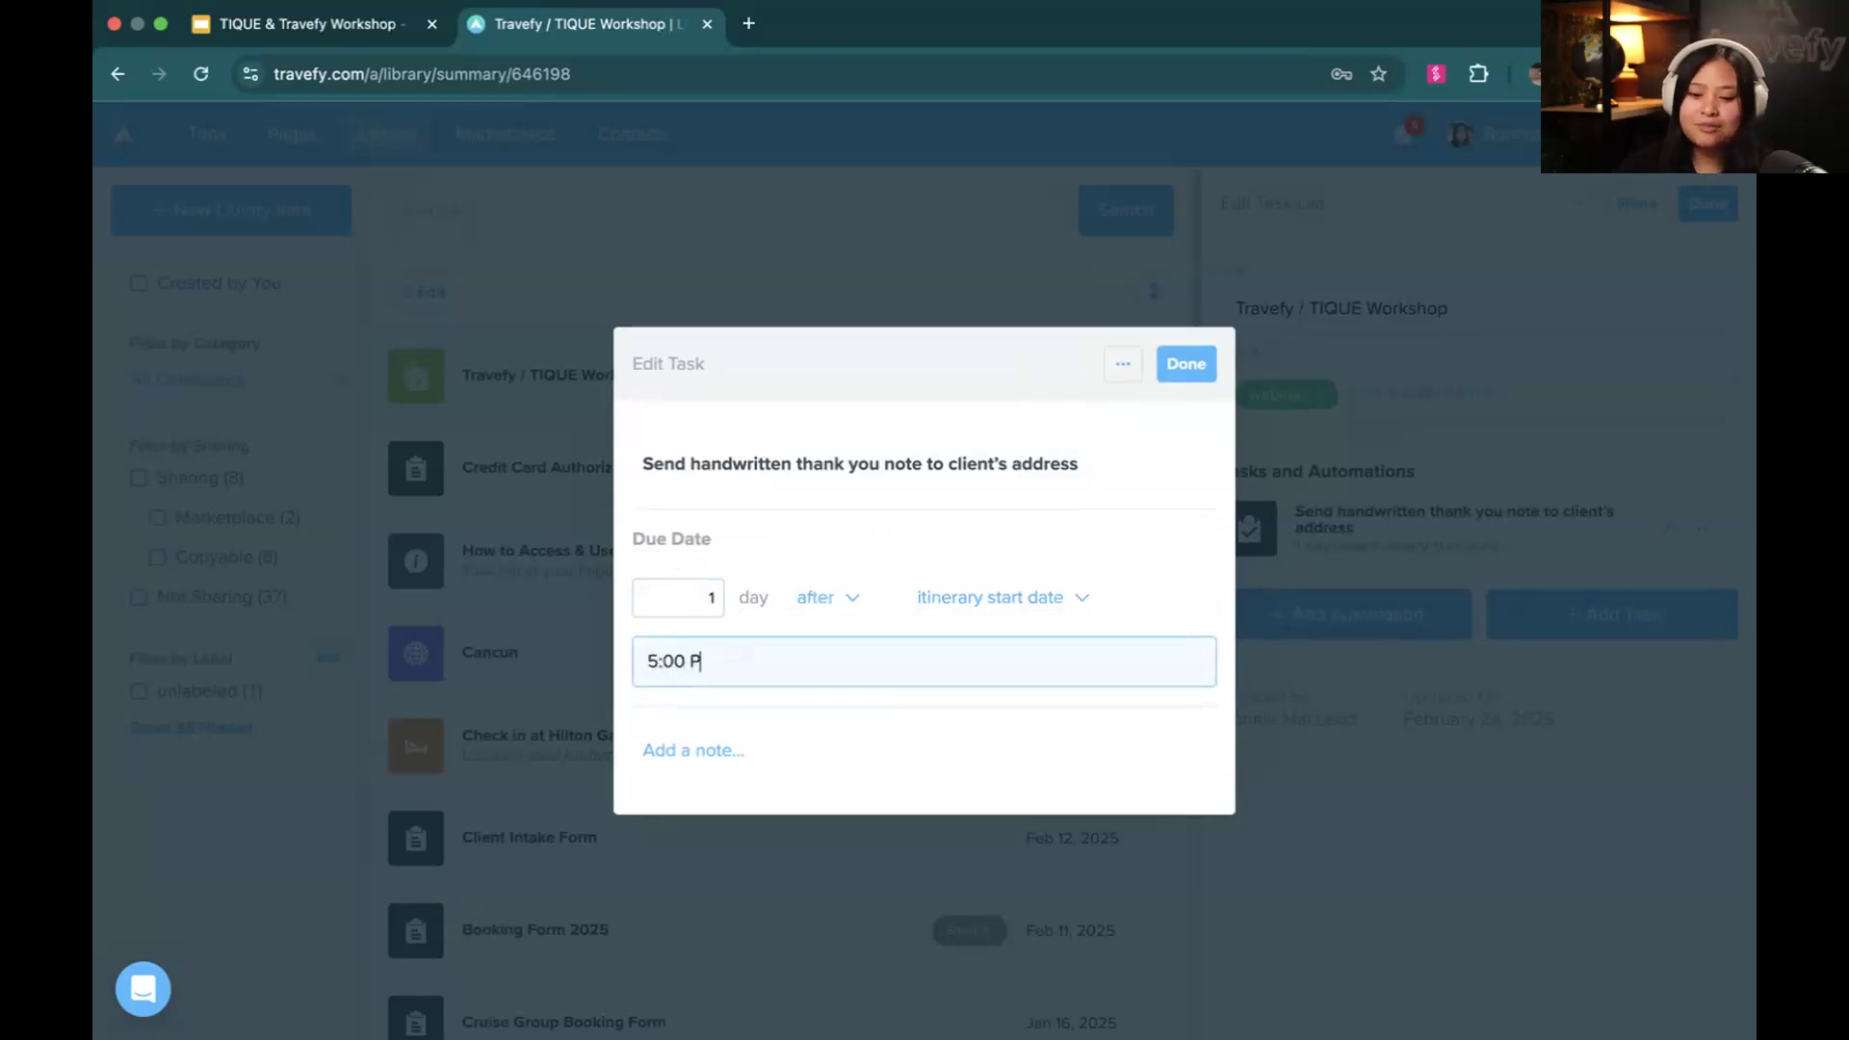
{"action": "left_click", "coordinate": [724, 707]}
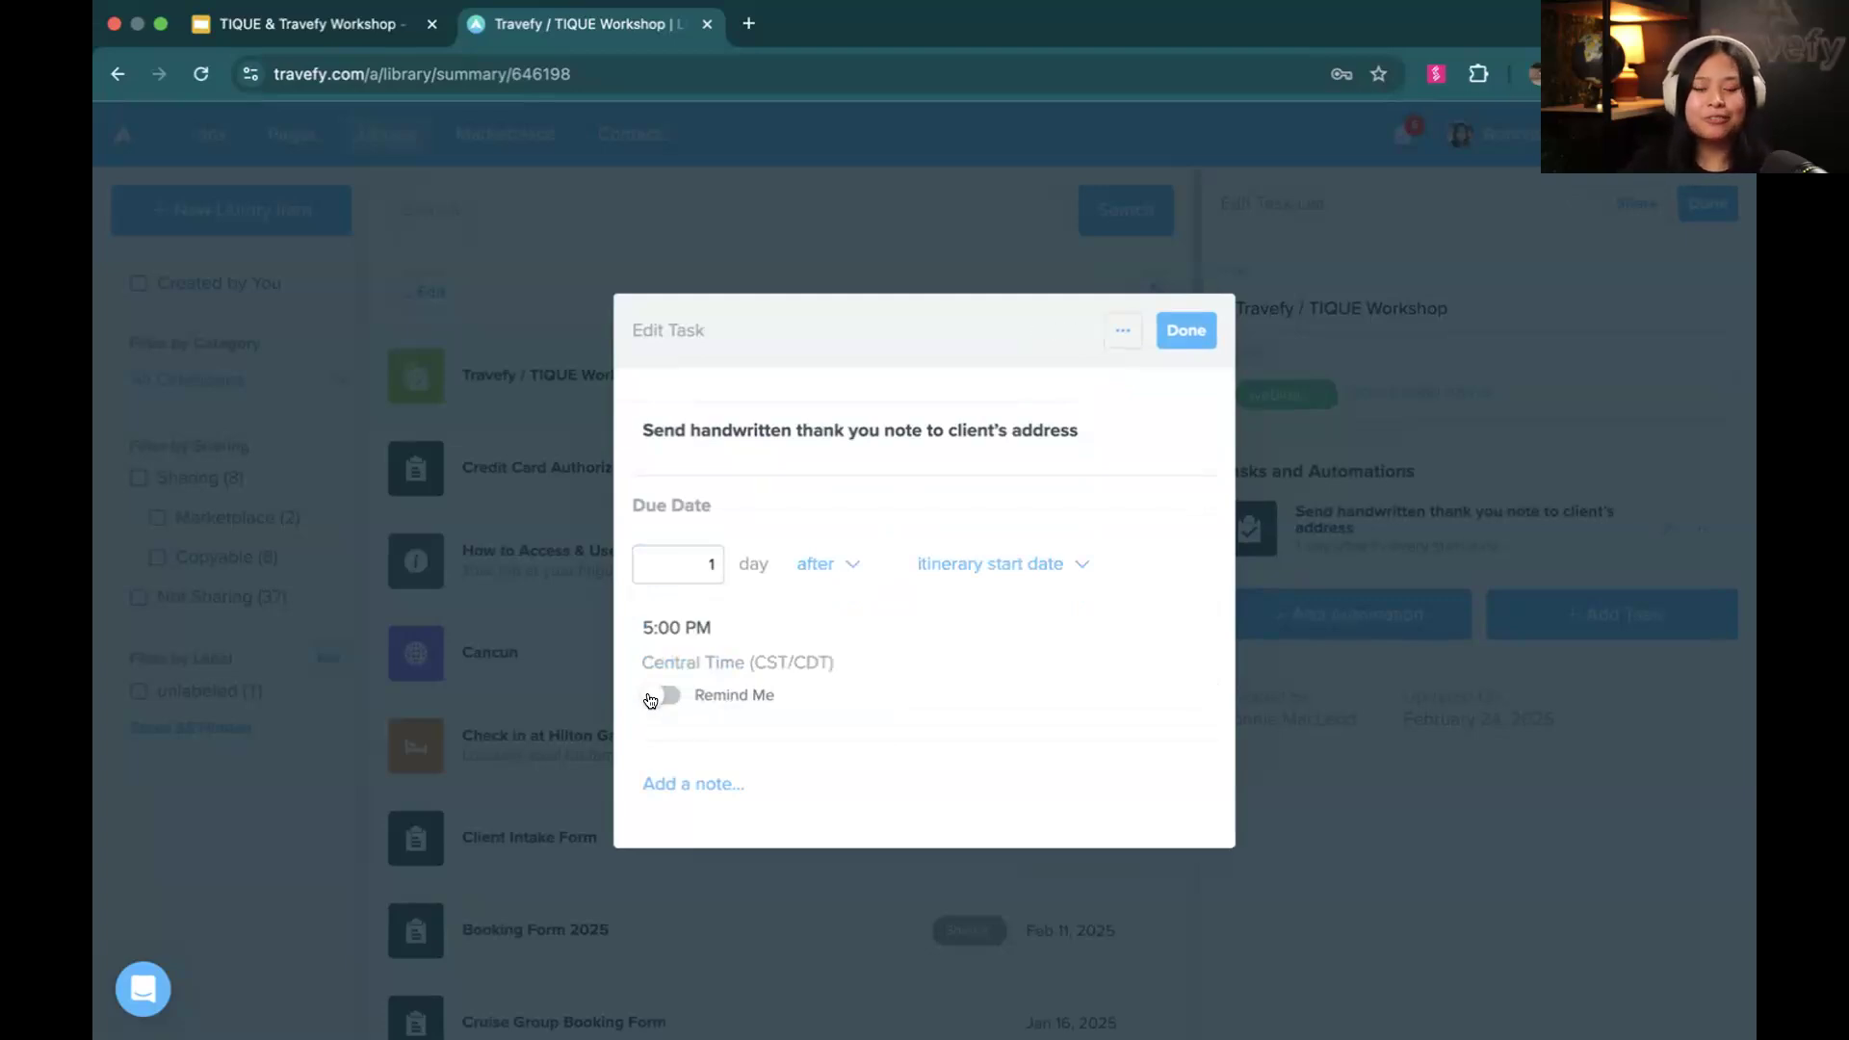
{"action": "left_click", "coordinate": [662, 695]}
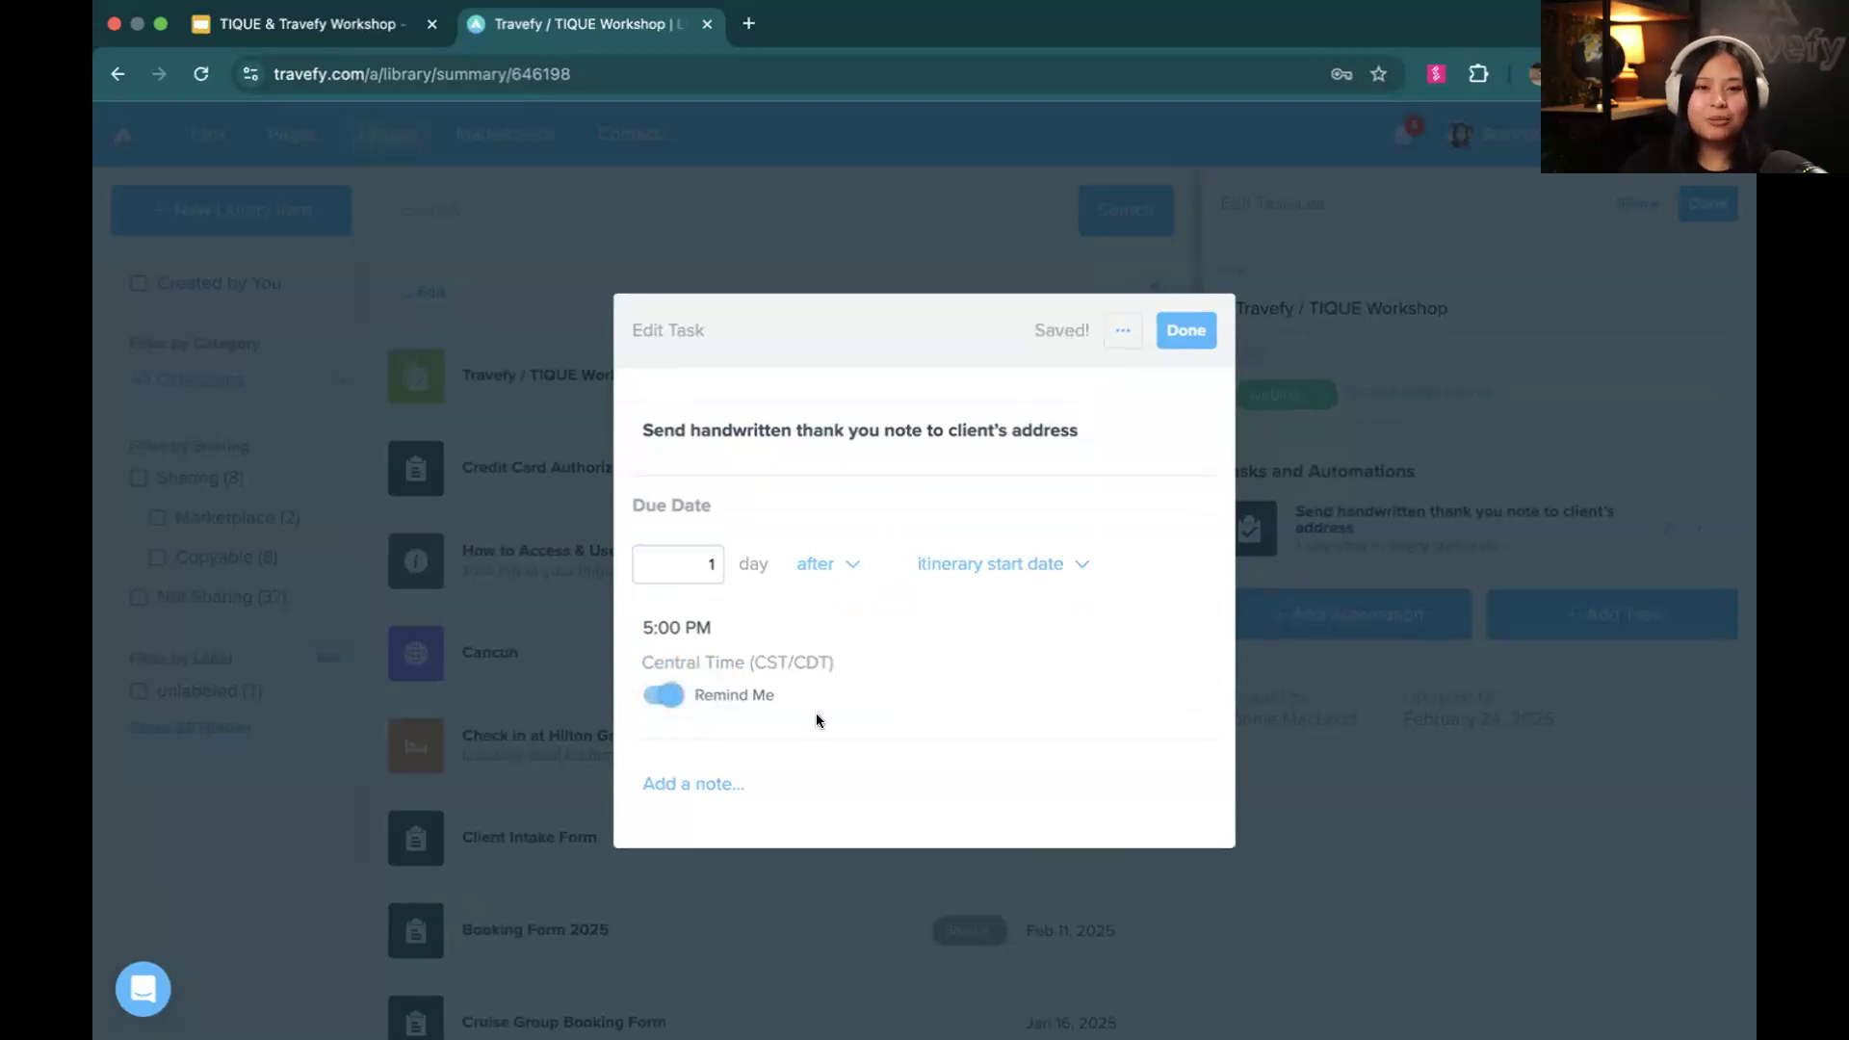
{"action": "left_click", "coordinate": [1187, 330]}
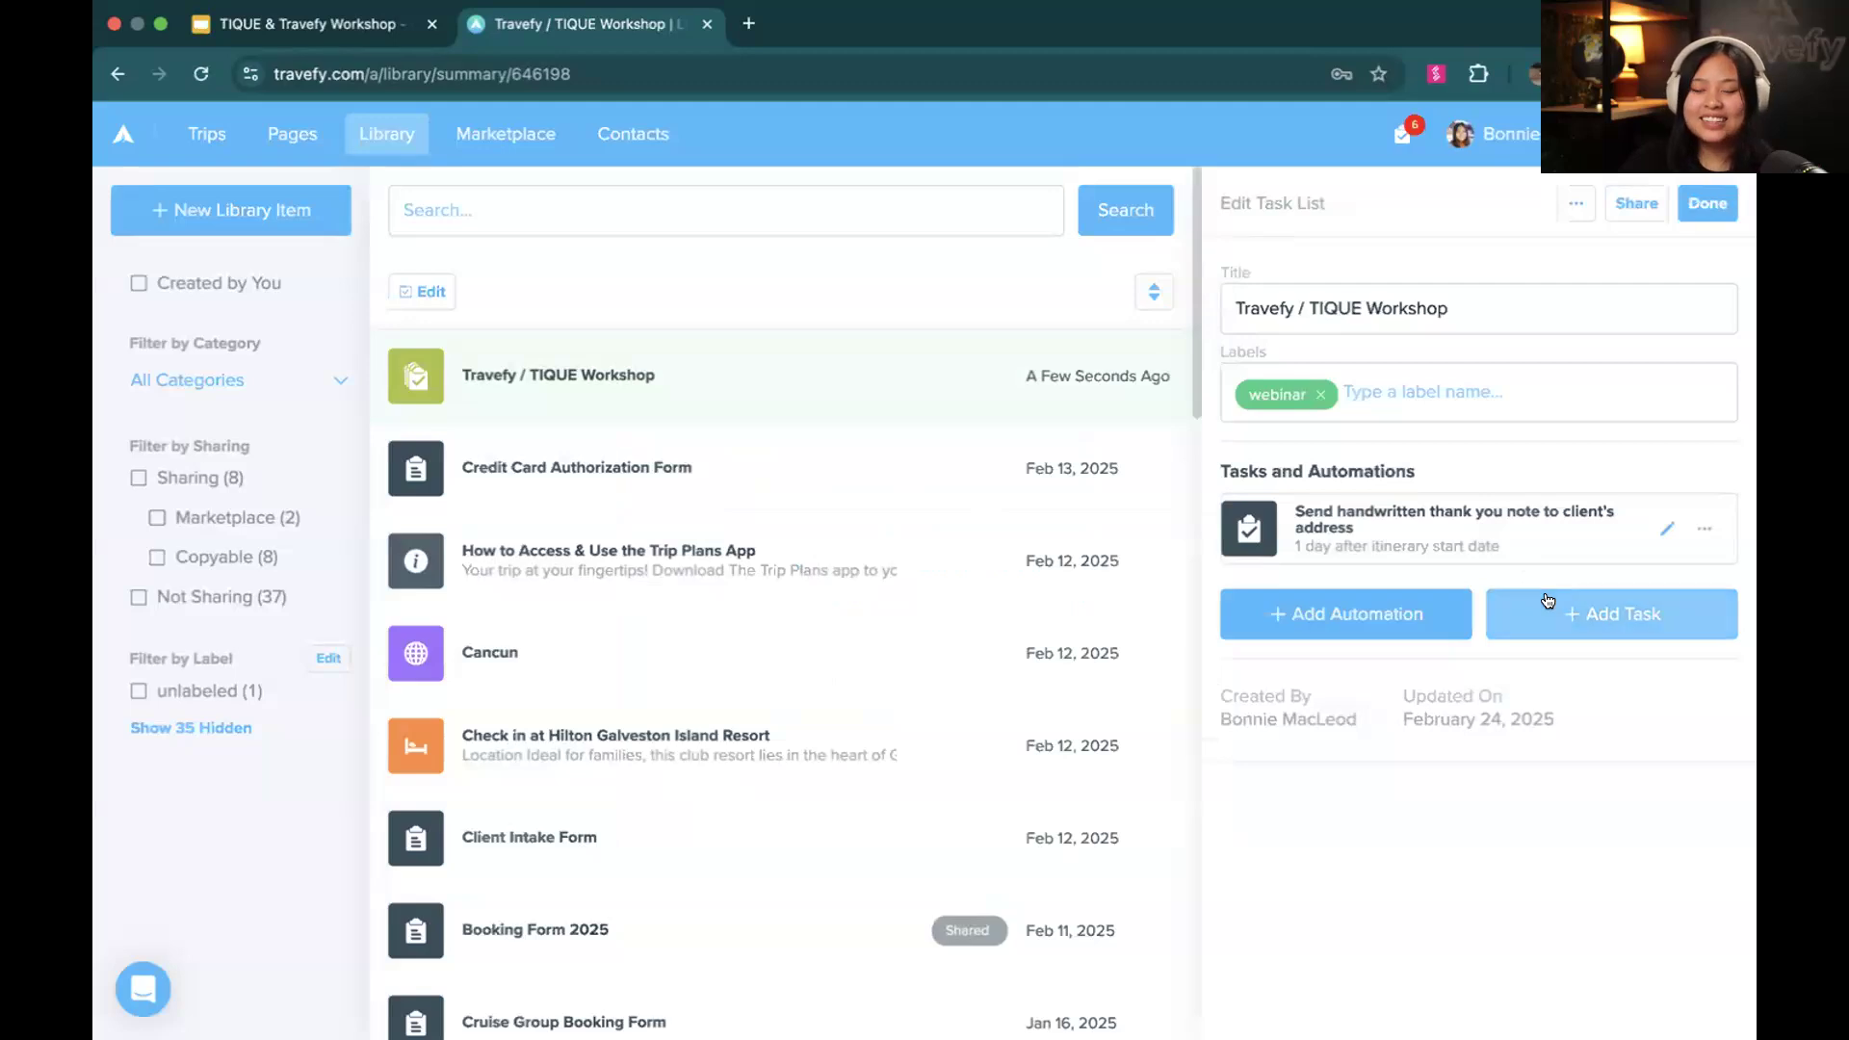
Add an Email Itinerary Invite automation and paste the custom message beginning "Can you believe it's been almost six months since you took this vacation?"
{"action": "left_click", "coordinate": [1458, 624]}
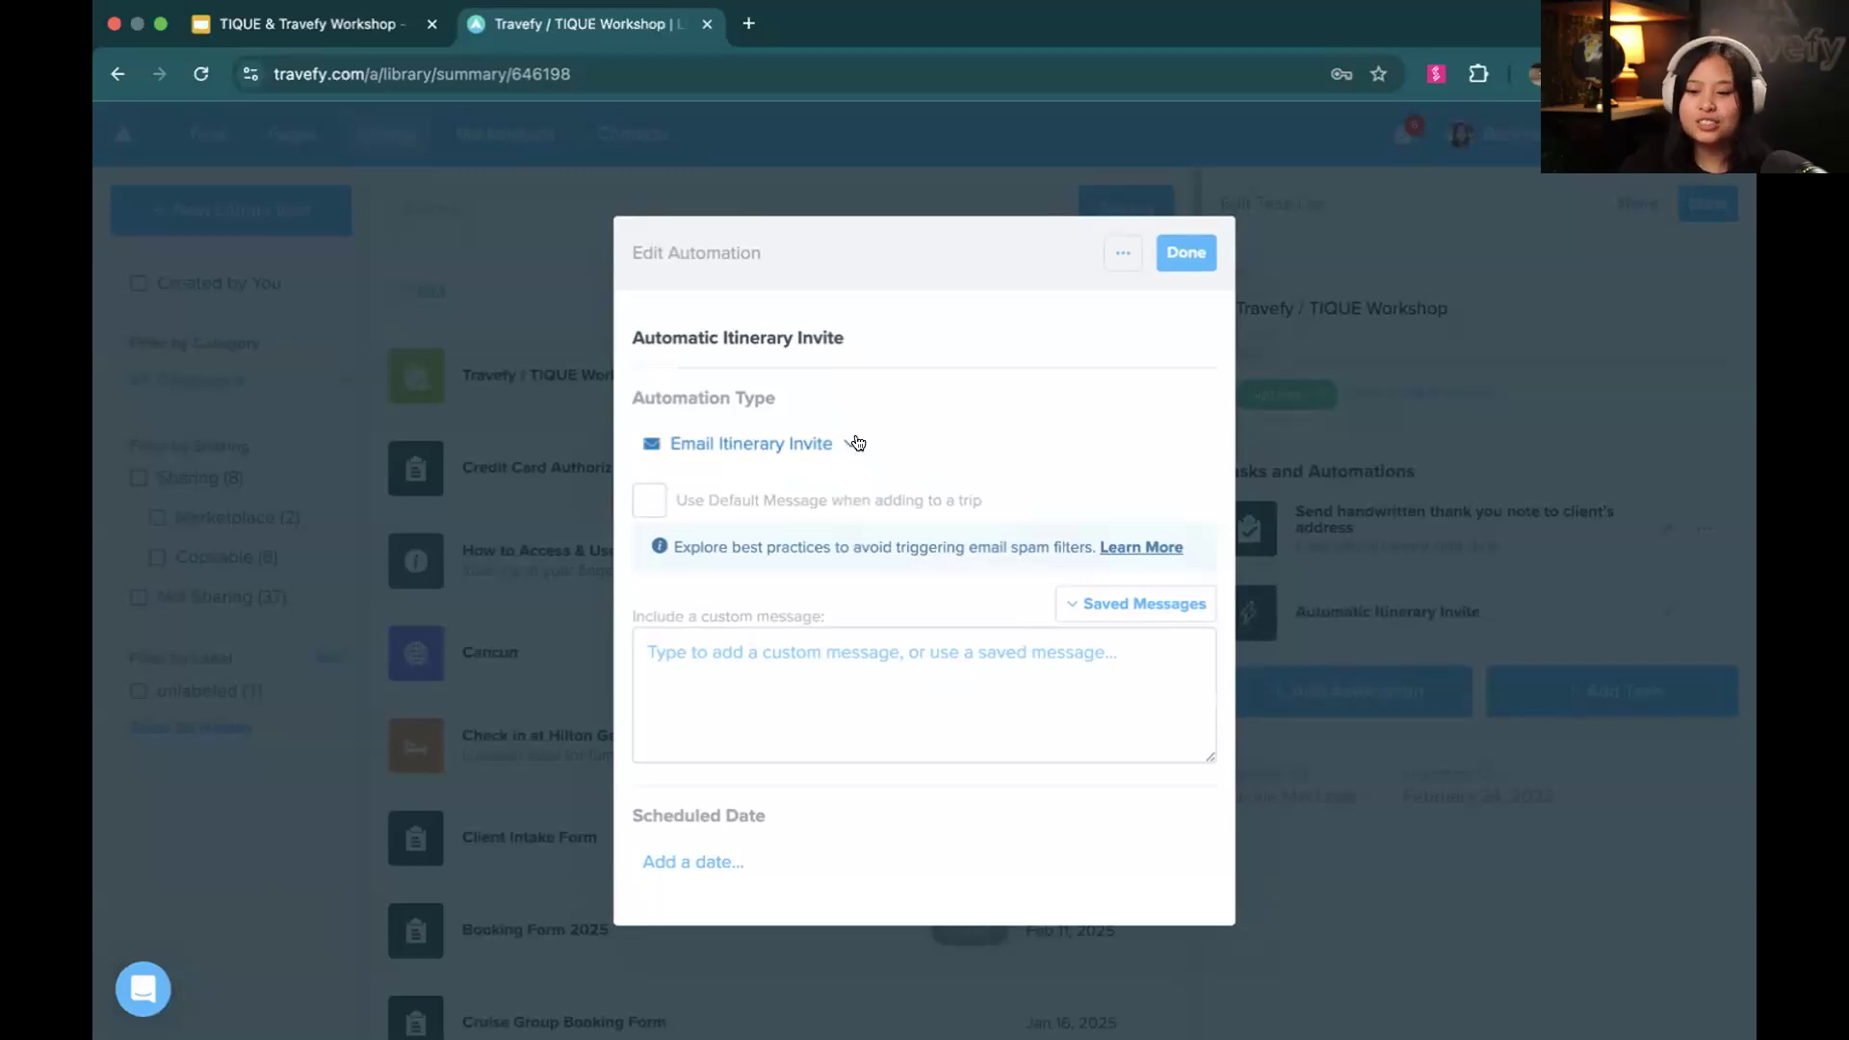
{"action": "left_click", "coordinate": [849, 444]}
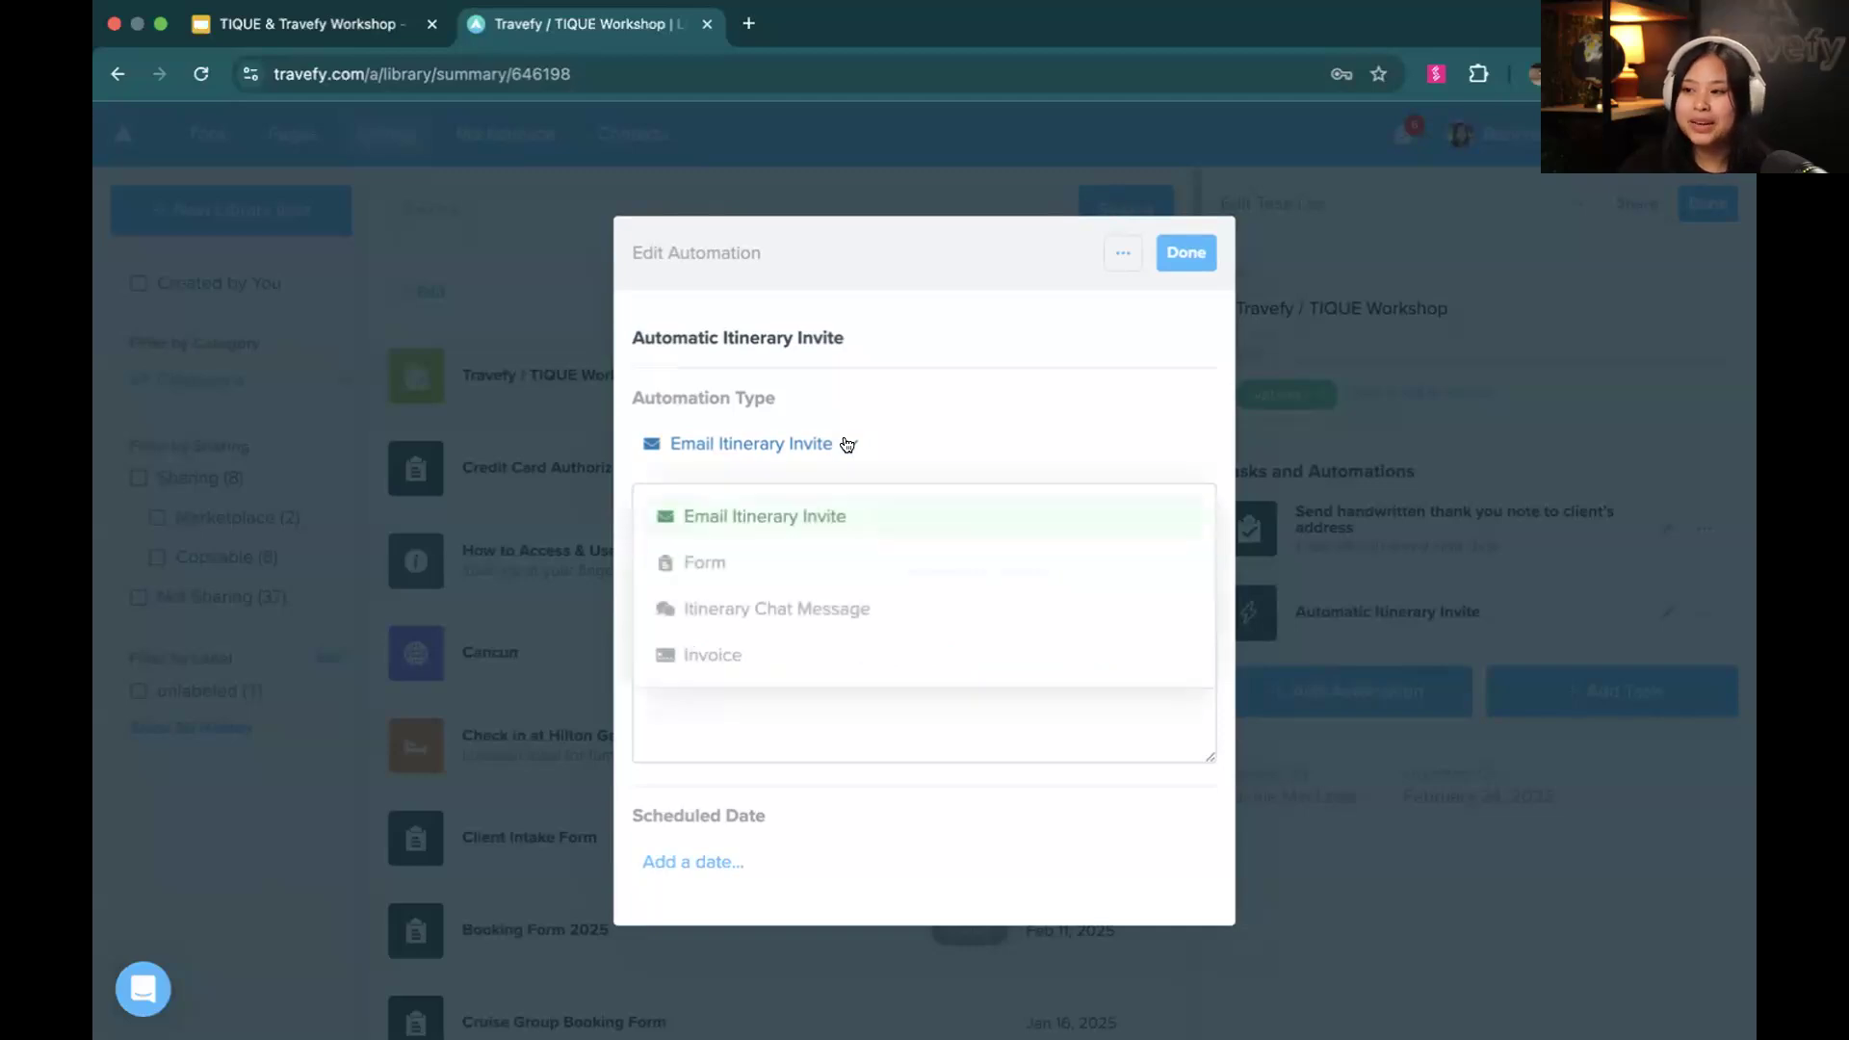
{"action": "left_click", "coordinate": [855, 514]}
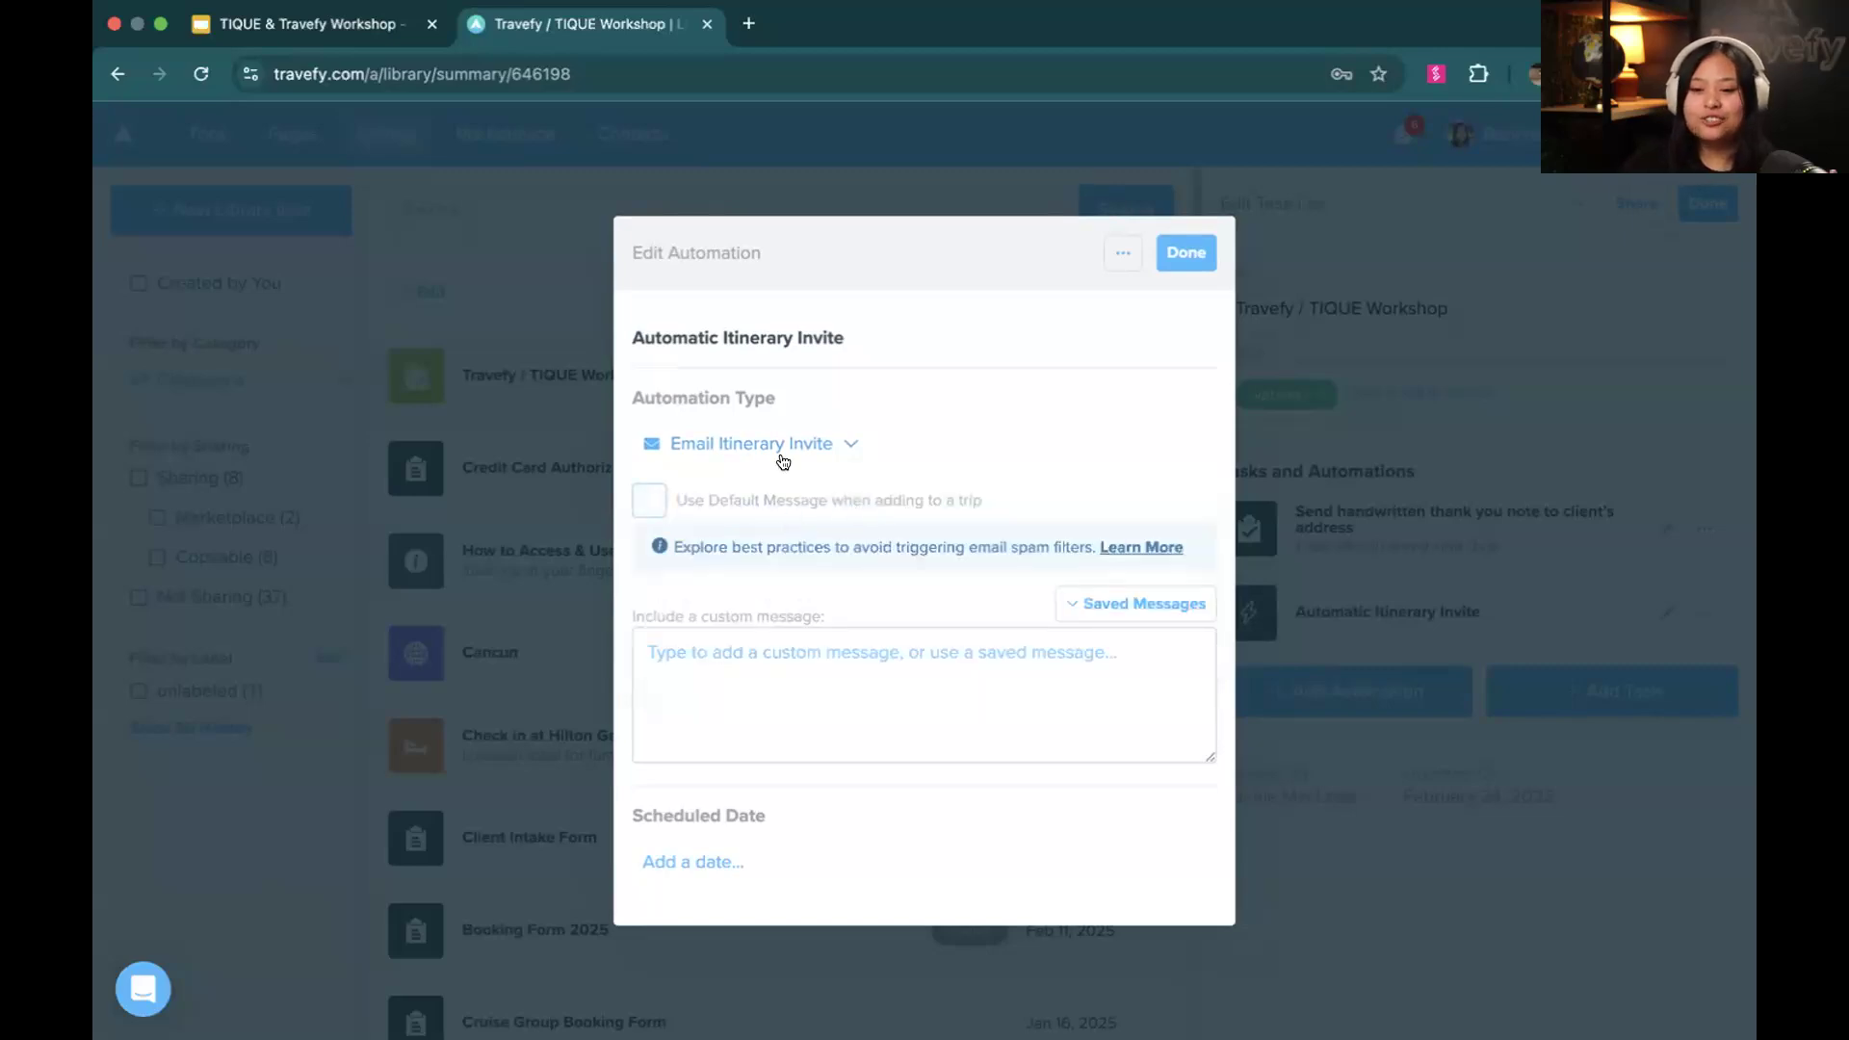
{"action": "left_click", "coordinate": [855, 677]}
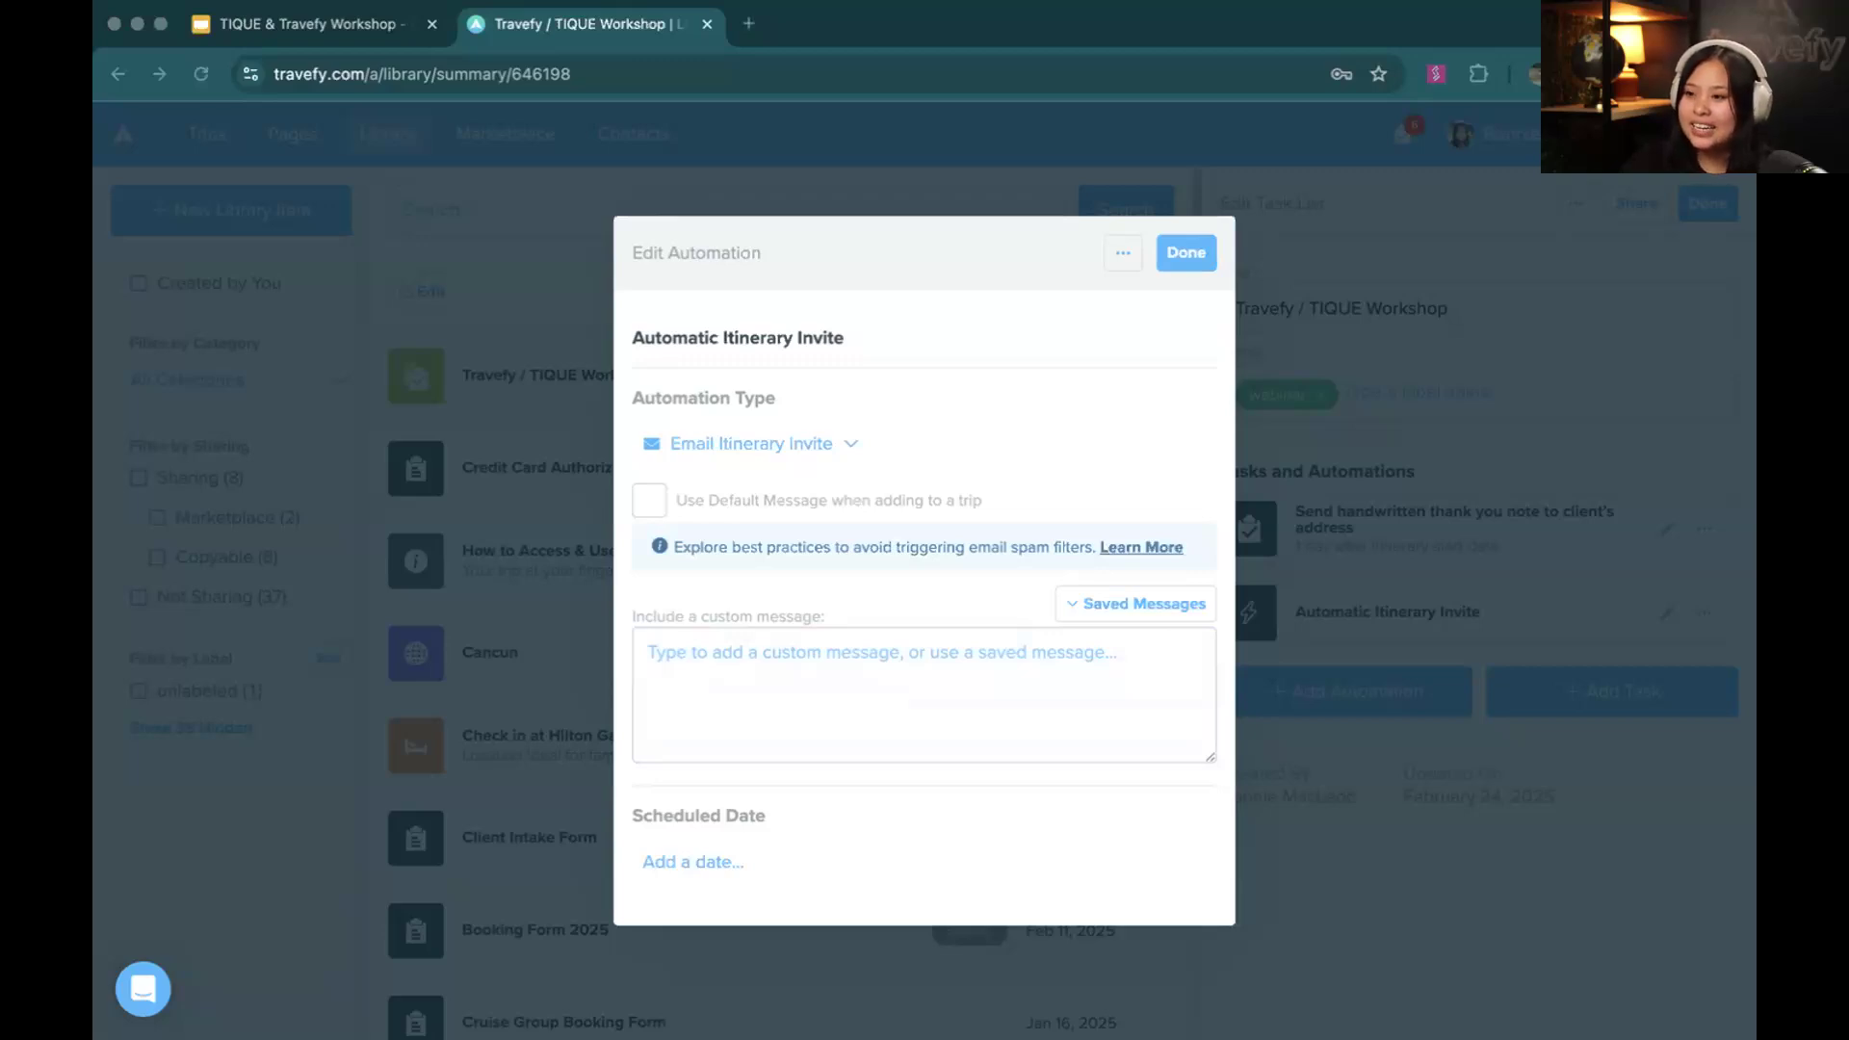
{"action": "left_click", "coordinate": [839, 690]}
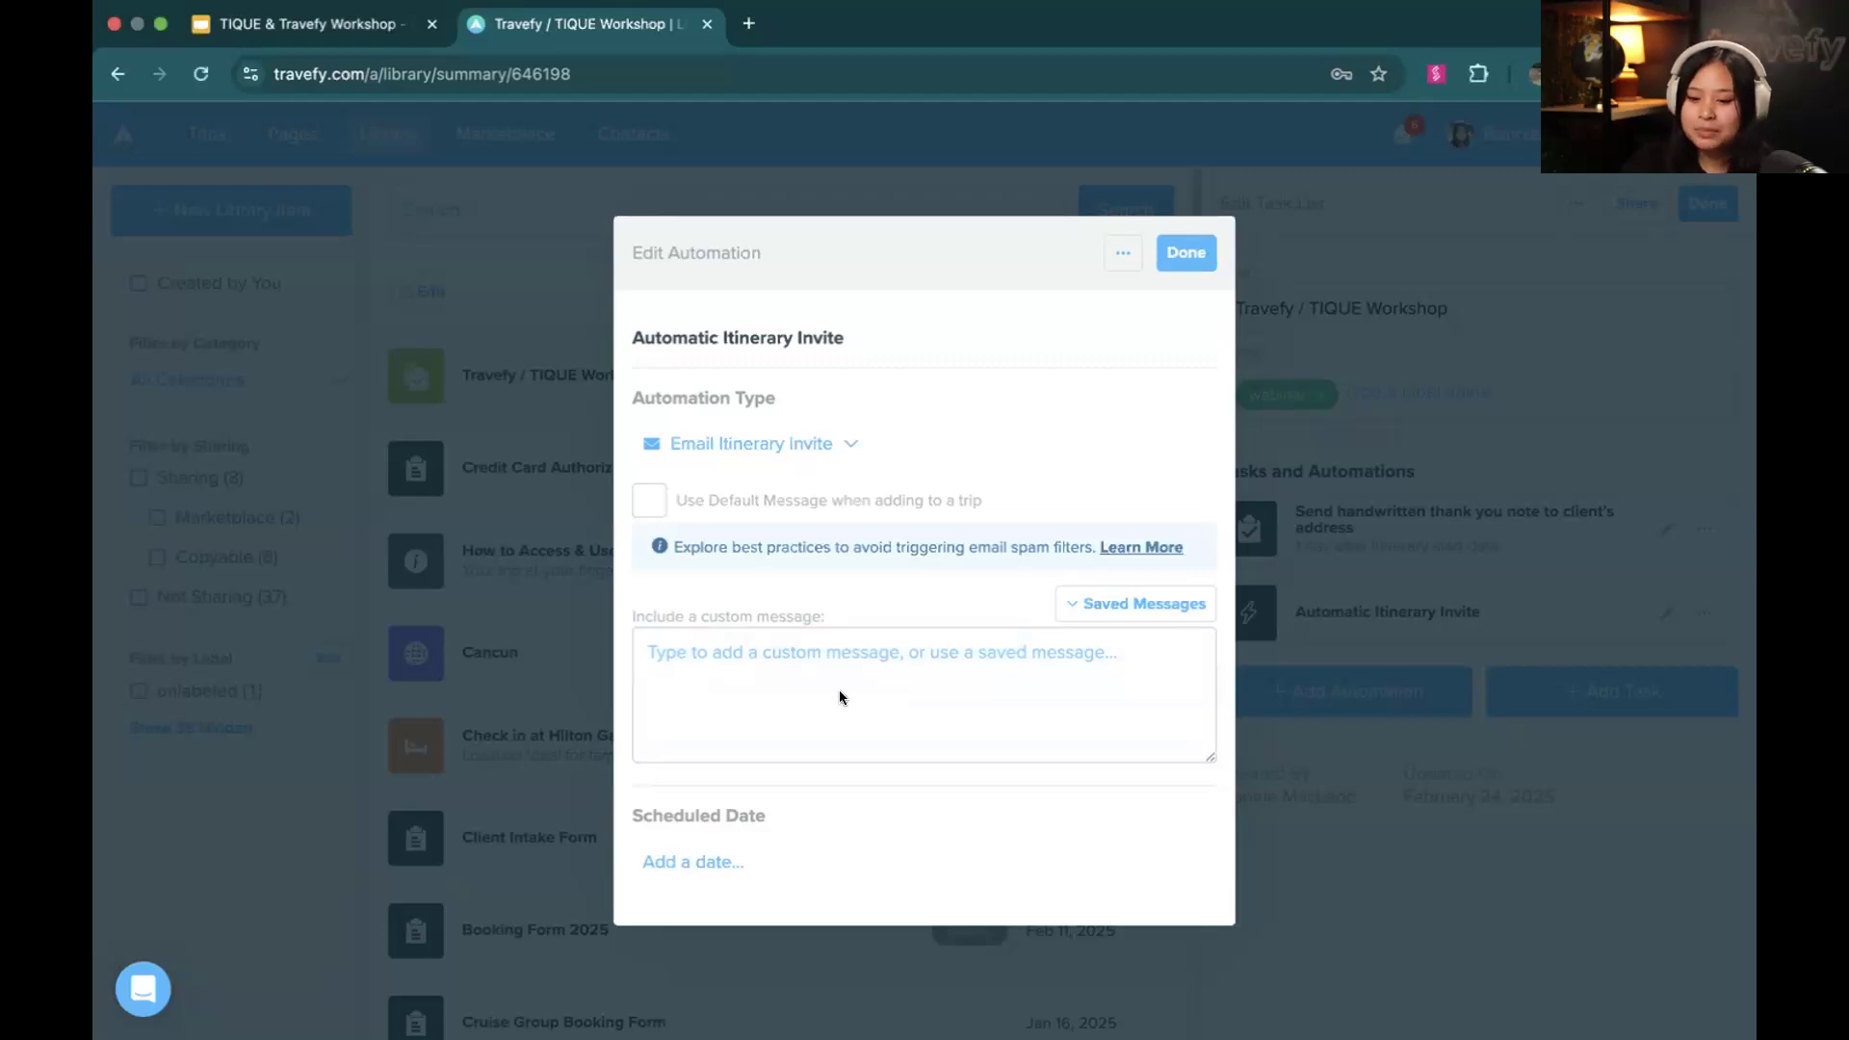
{"action": "type", "text": "Can you believe it’s been almost six months since you took this vacation? Sounds like you may be ready for your next trip if you ask me. If I can help you out with your next travel plans, I’d love to help out any way I can. Let’s chat!"}
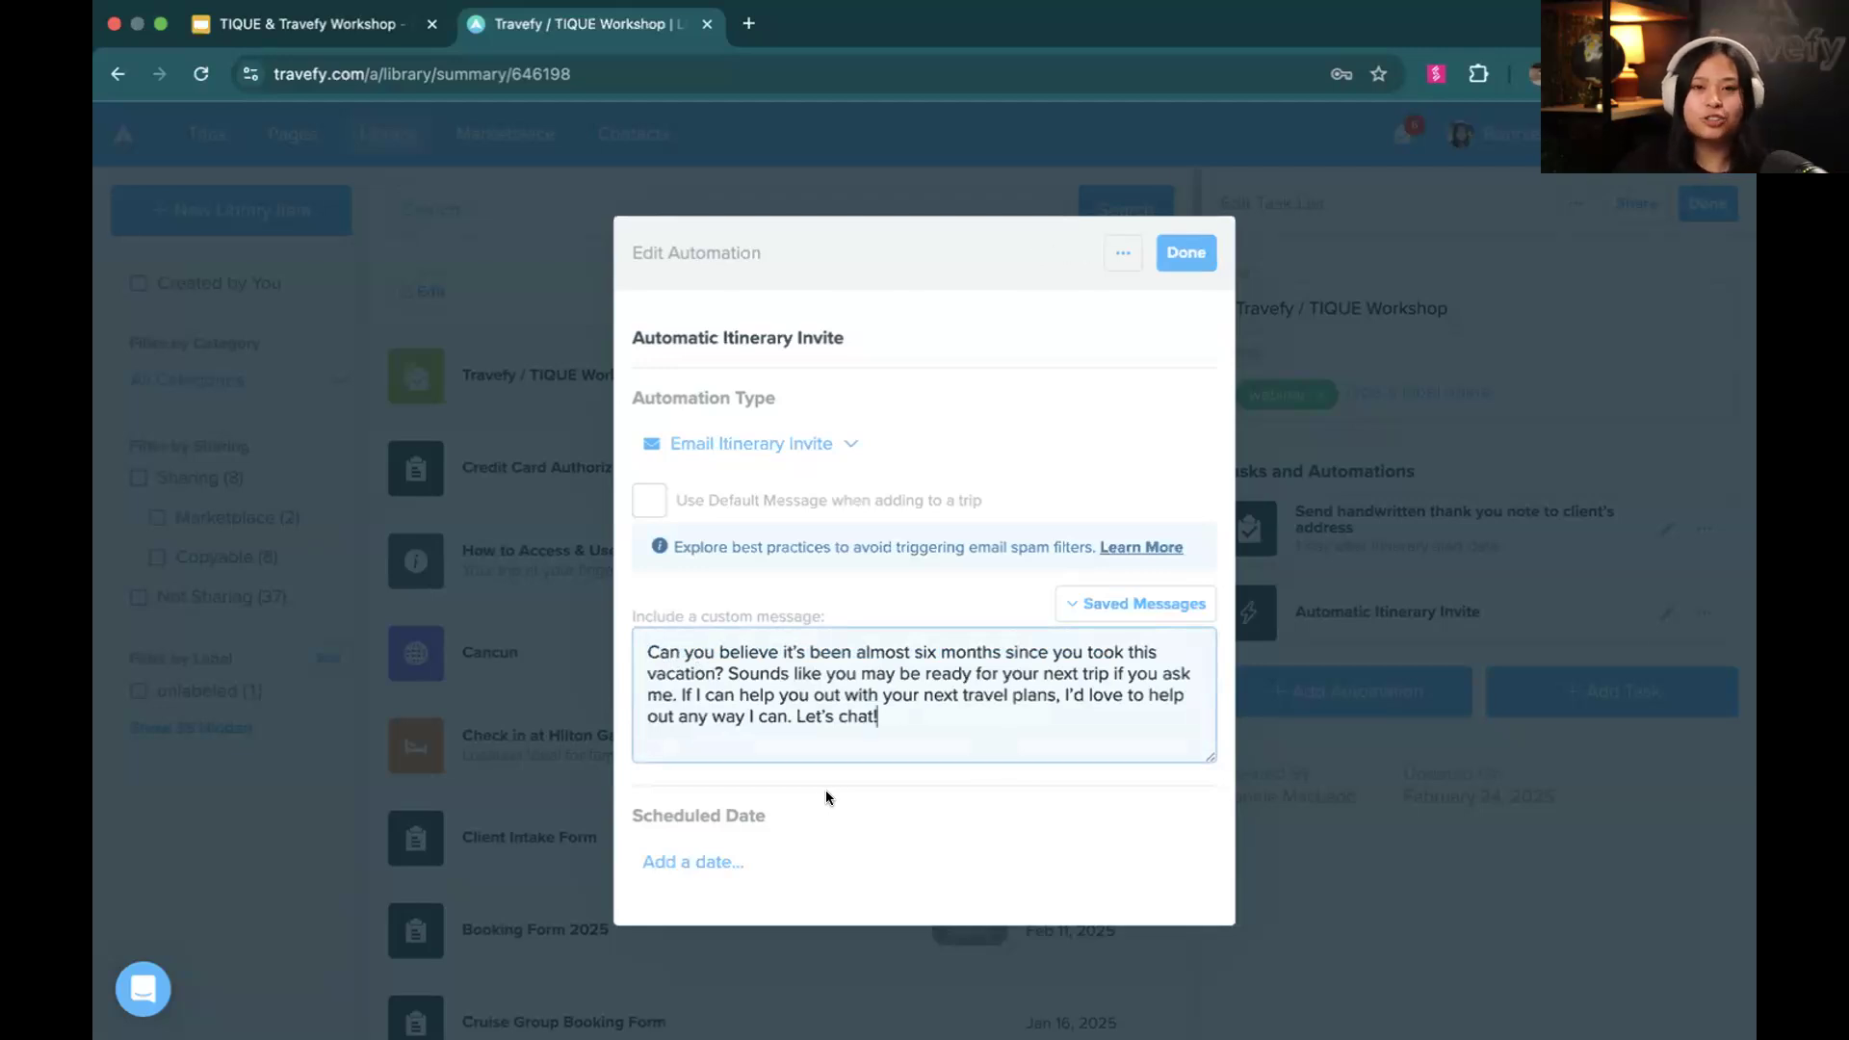
Schedule the itinerary invite automation for 180 days after the itinerary start date
{"action": "left_click", "coordinate": [741, 866]}
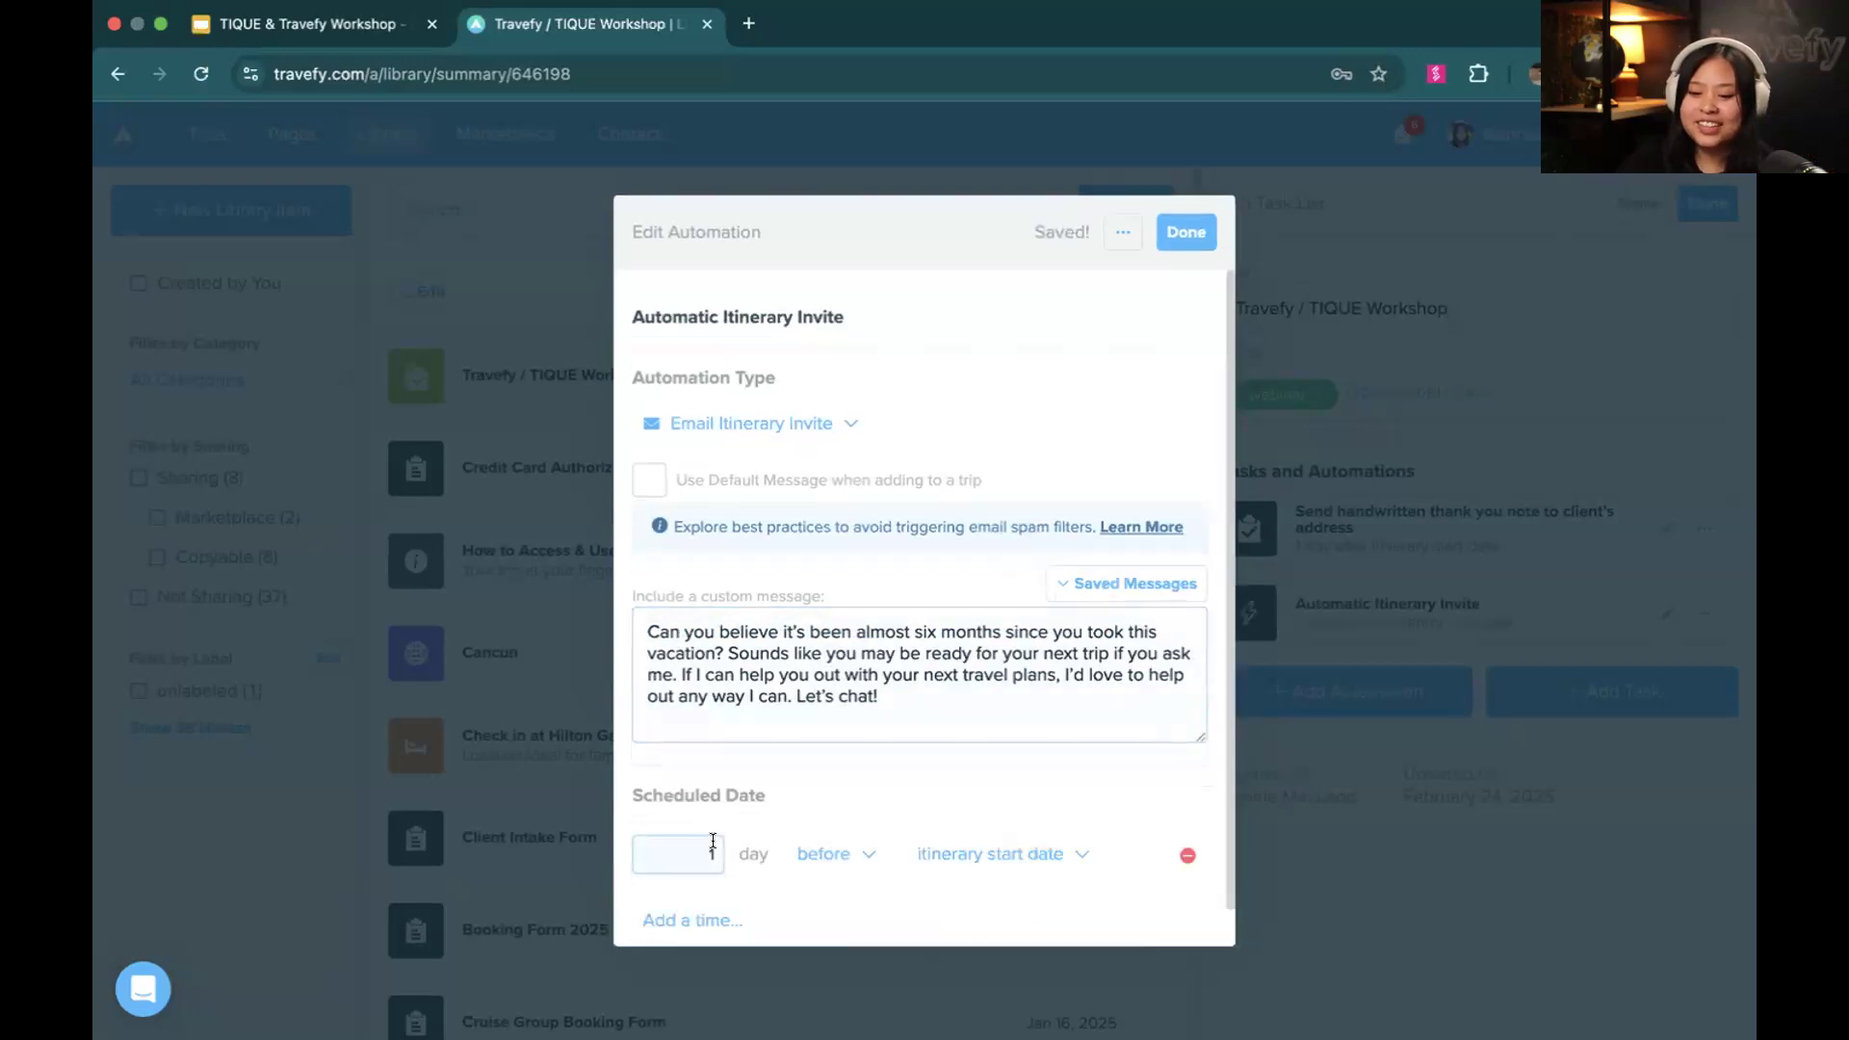
{"action": "type", "text": "80"}
{"action": "left_click", "coordinate": [845, 860]}
{"action": "left_click", "coordinate": [718, 901]}
{"action": "left_click", "coordinate": [968, 821]}
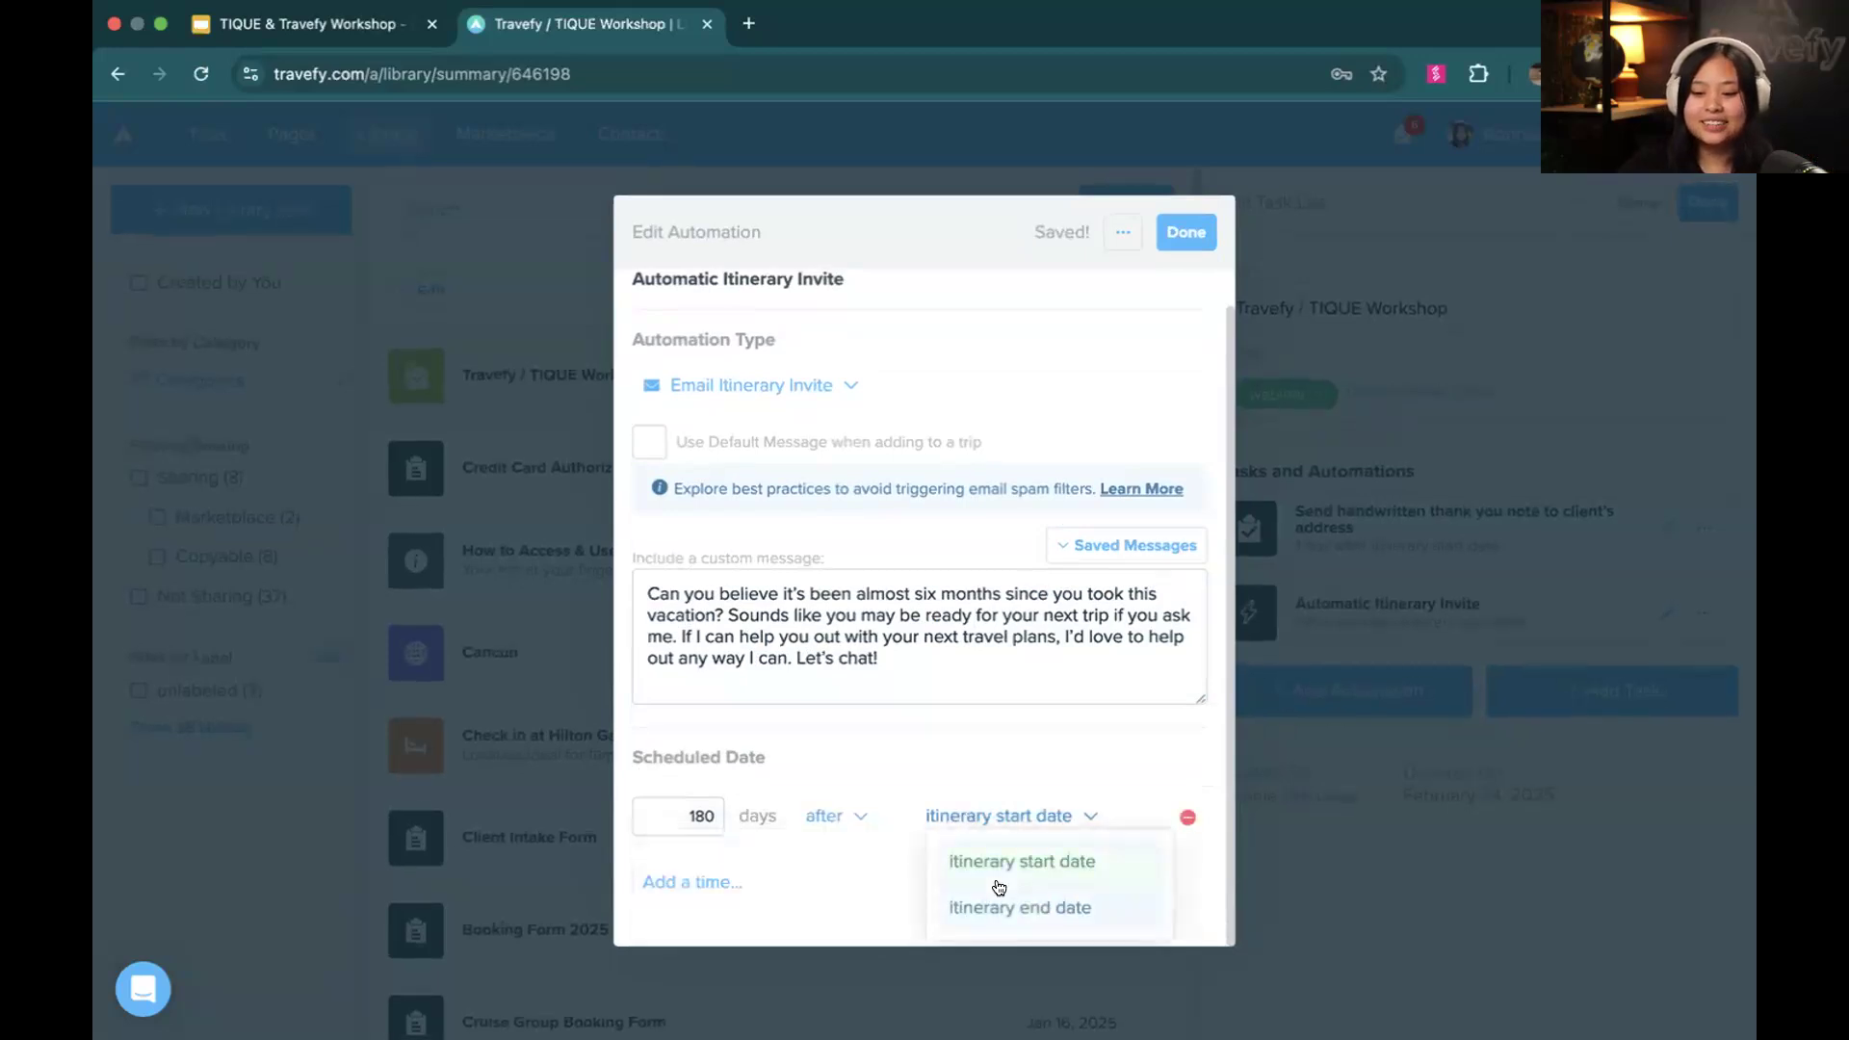
{"action": "left_click", "coordinate": [921, 744]}
Set the itinerary invite's send time to 10:00 AM and finish editing the automation
{"action": "left_click", "coordinate": [785, 878]}
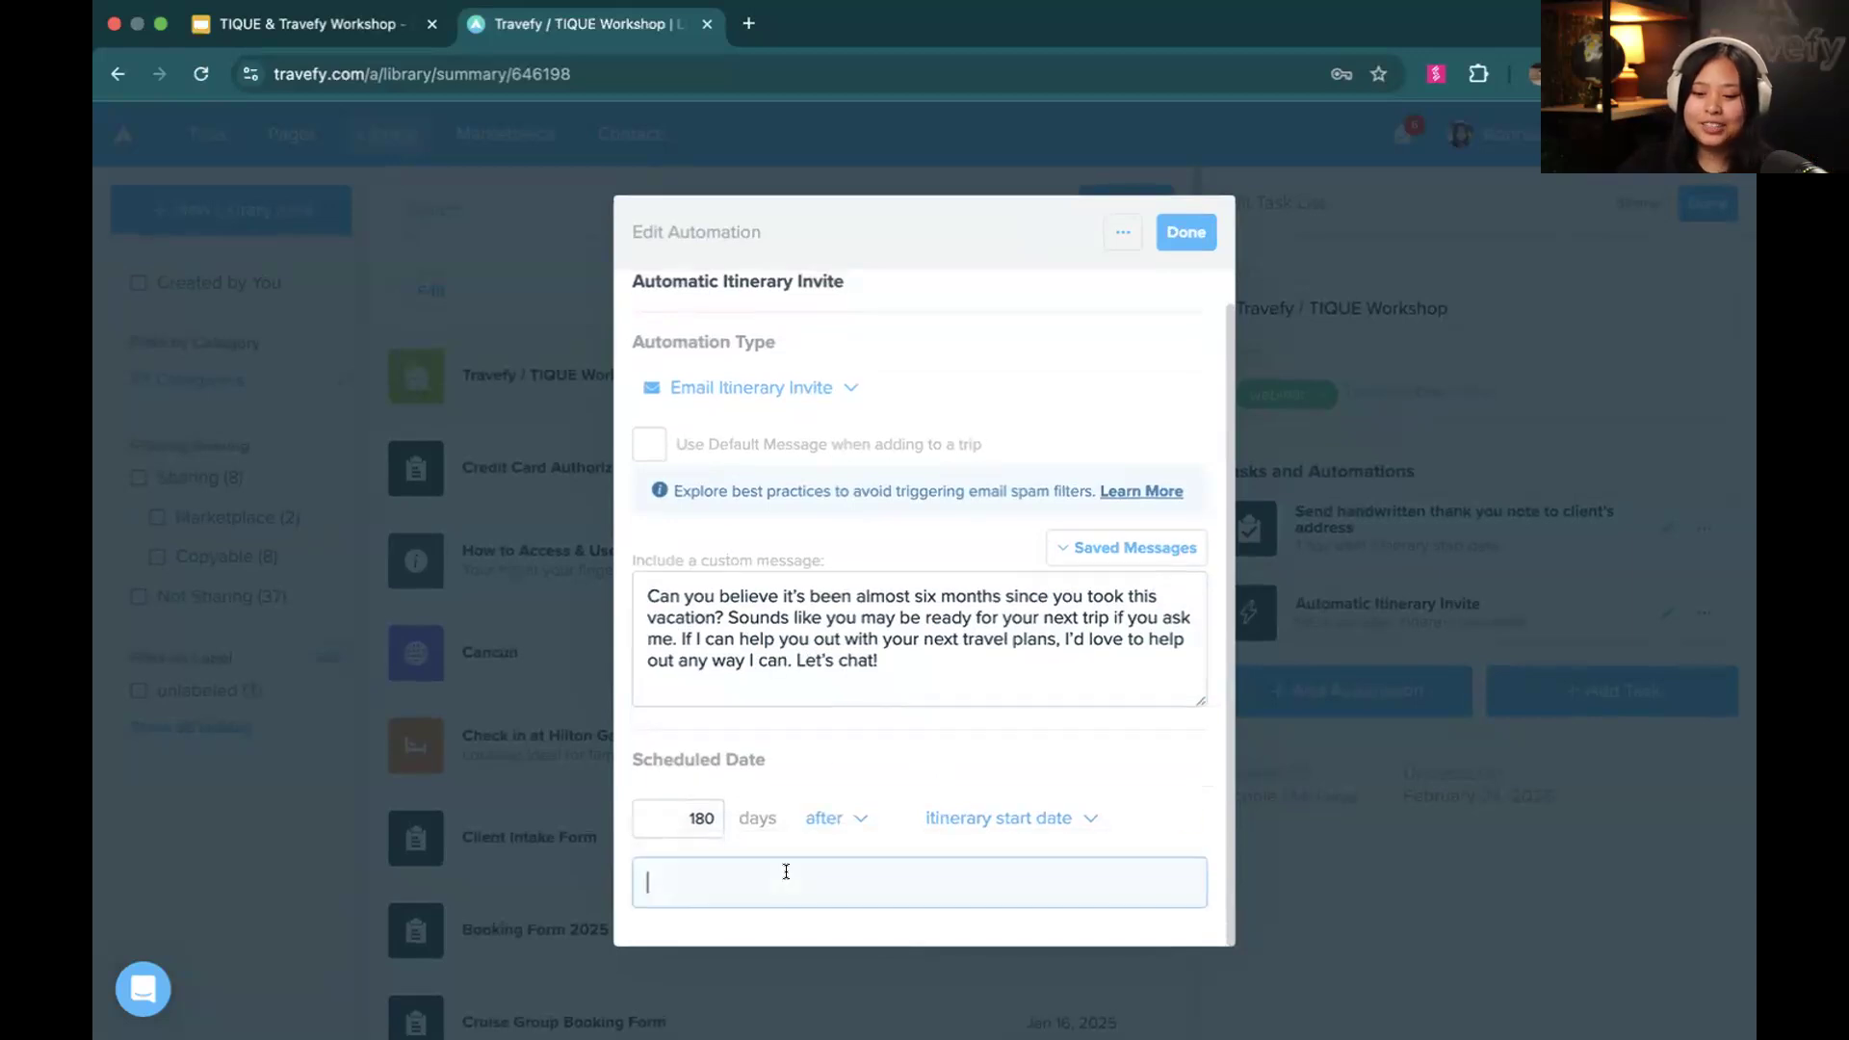
{"action": "type", "text": "10:00 AM"}
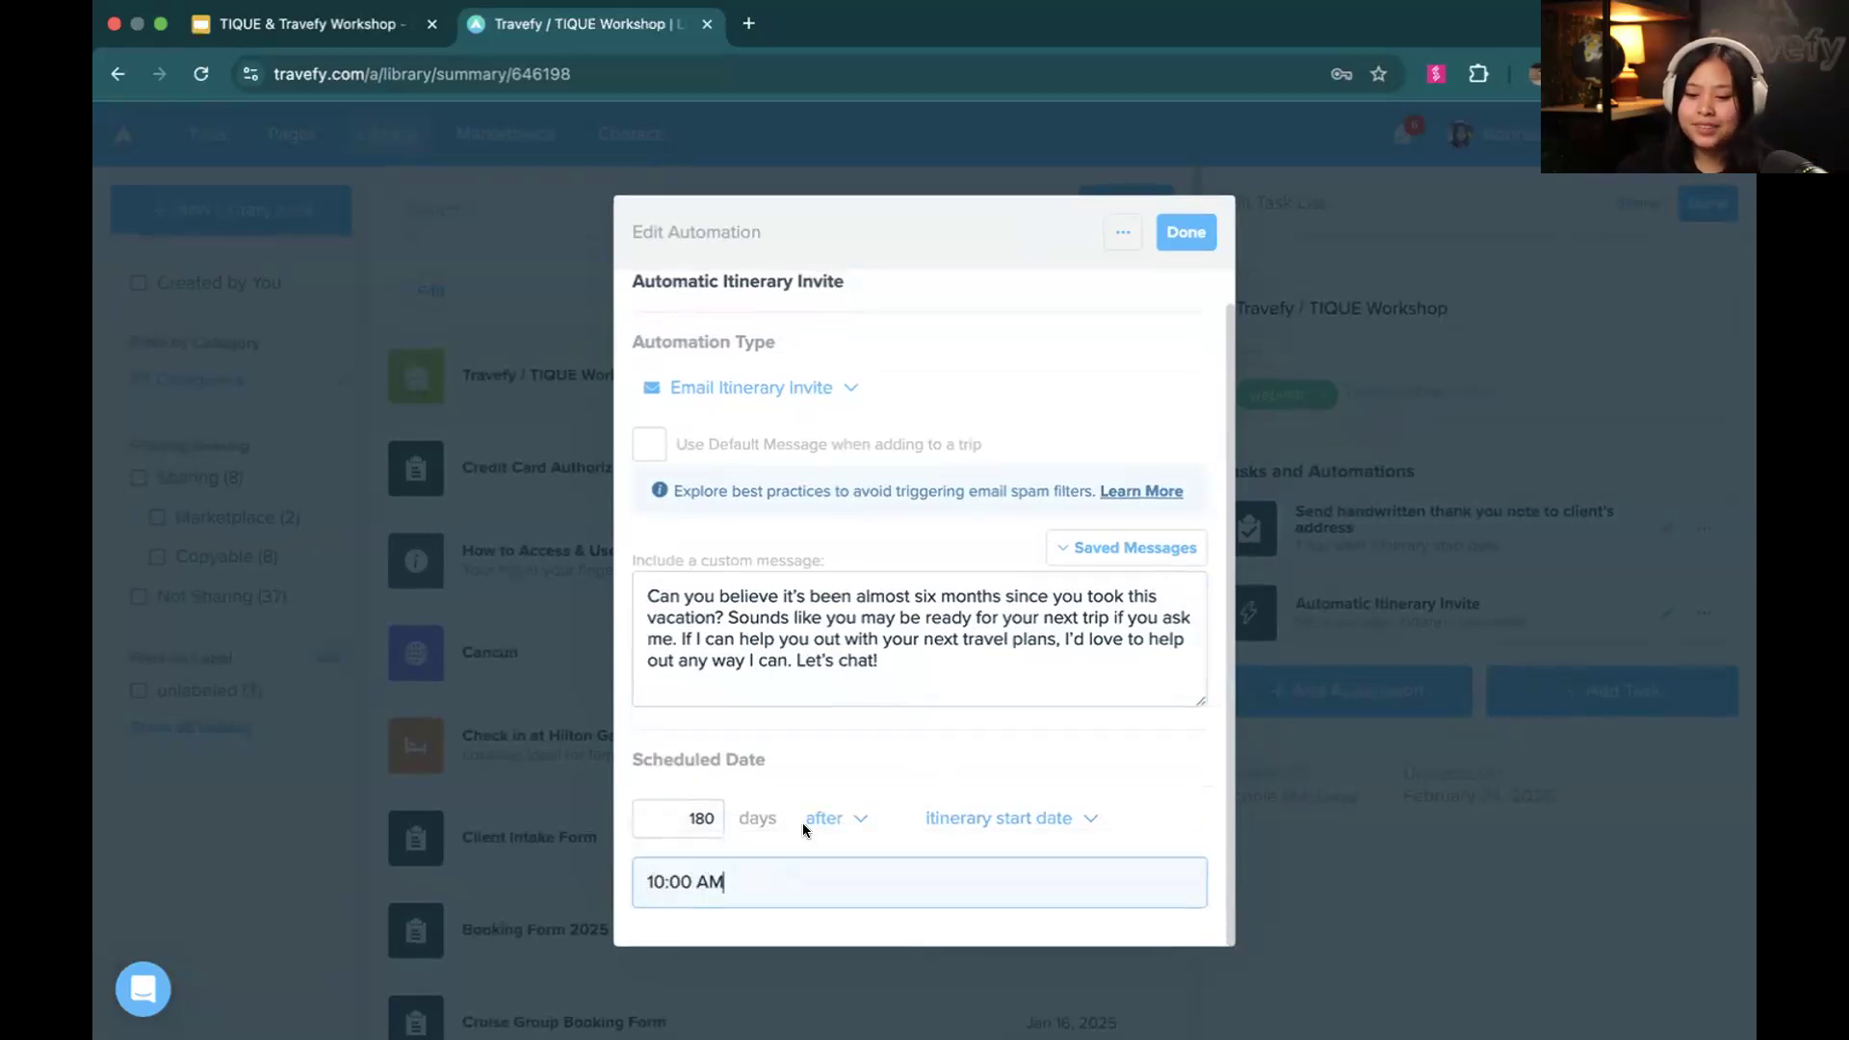
{"action": "left_click", "coordinate": [826, 740]}
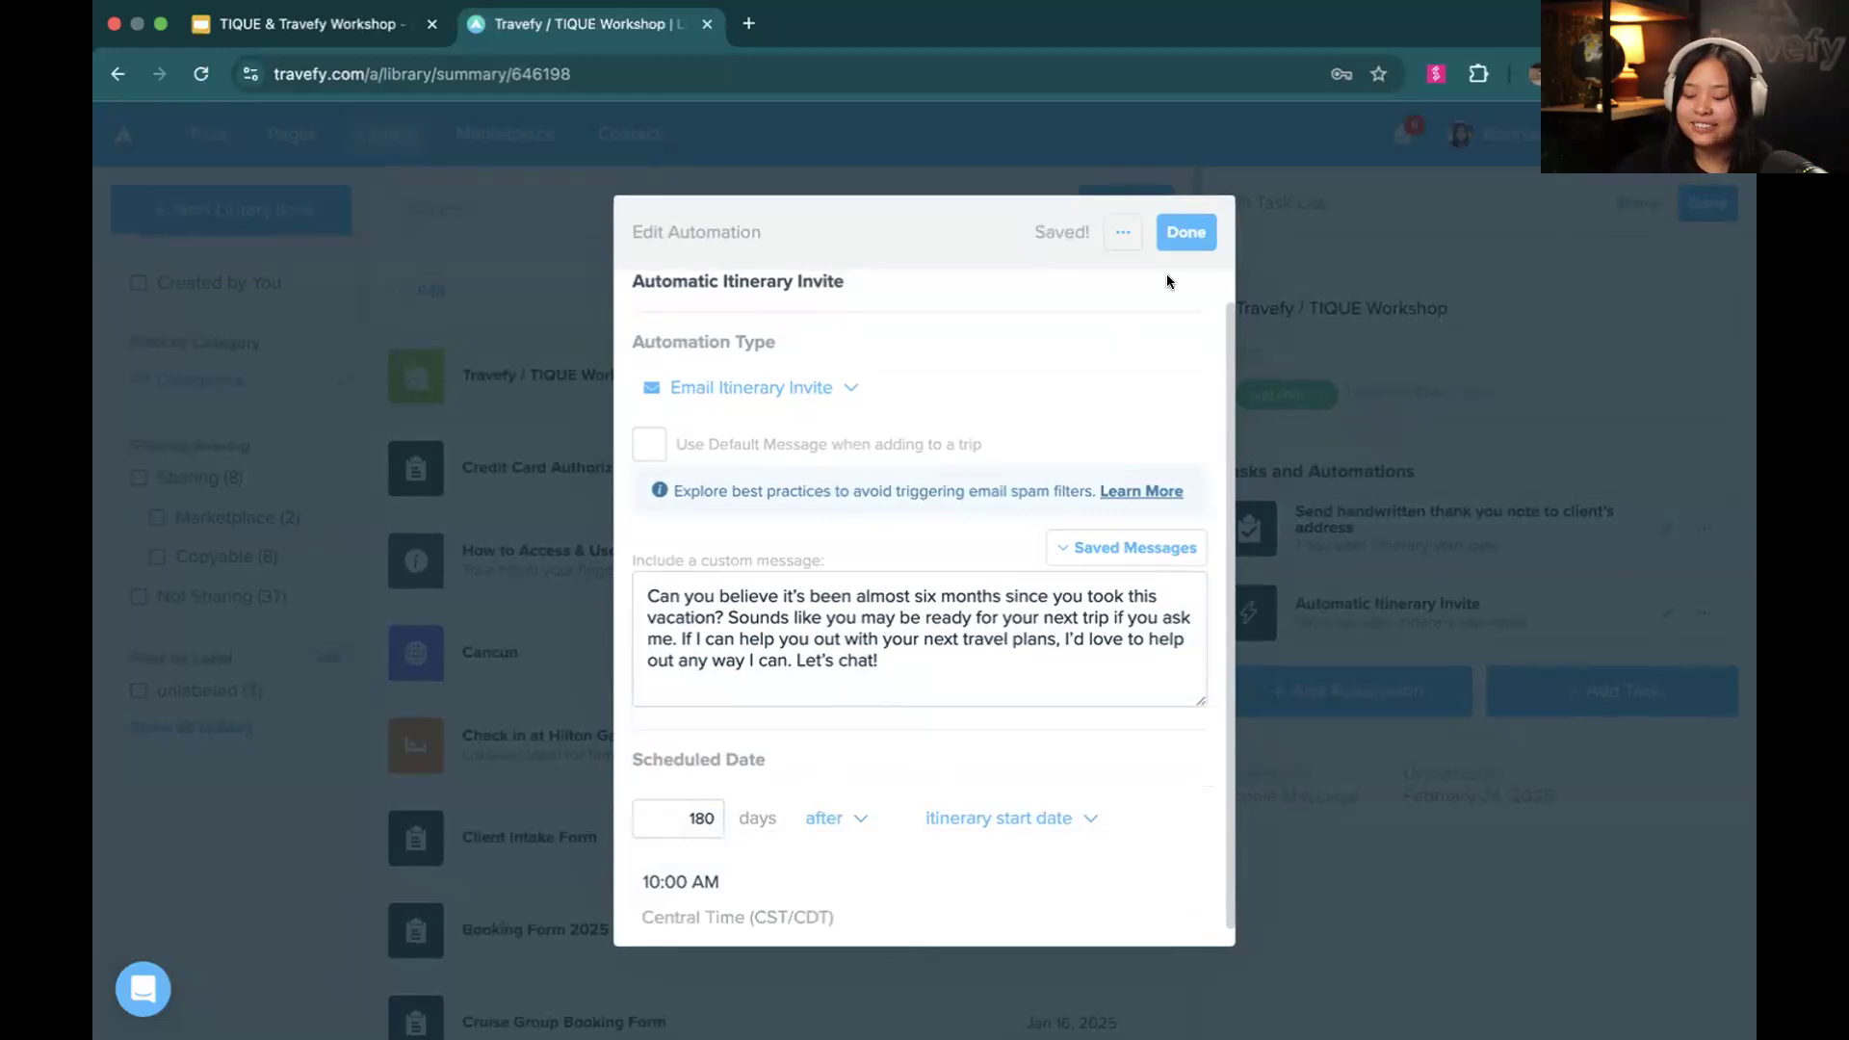
{"action": "left_click", "coordinate": [1195, 231]}
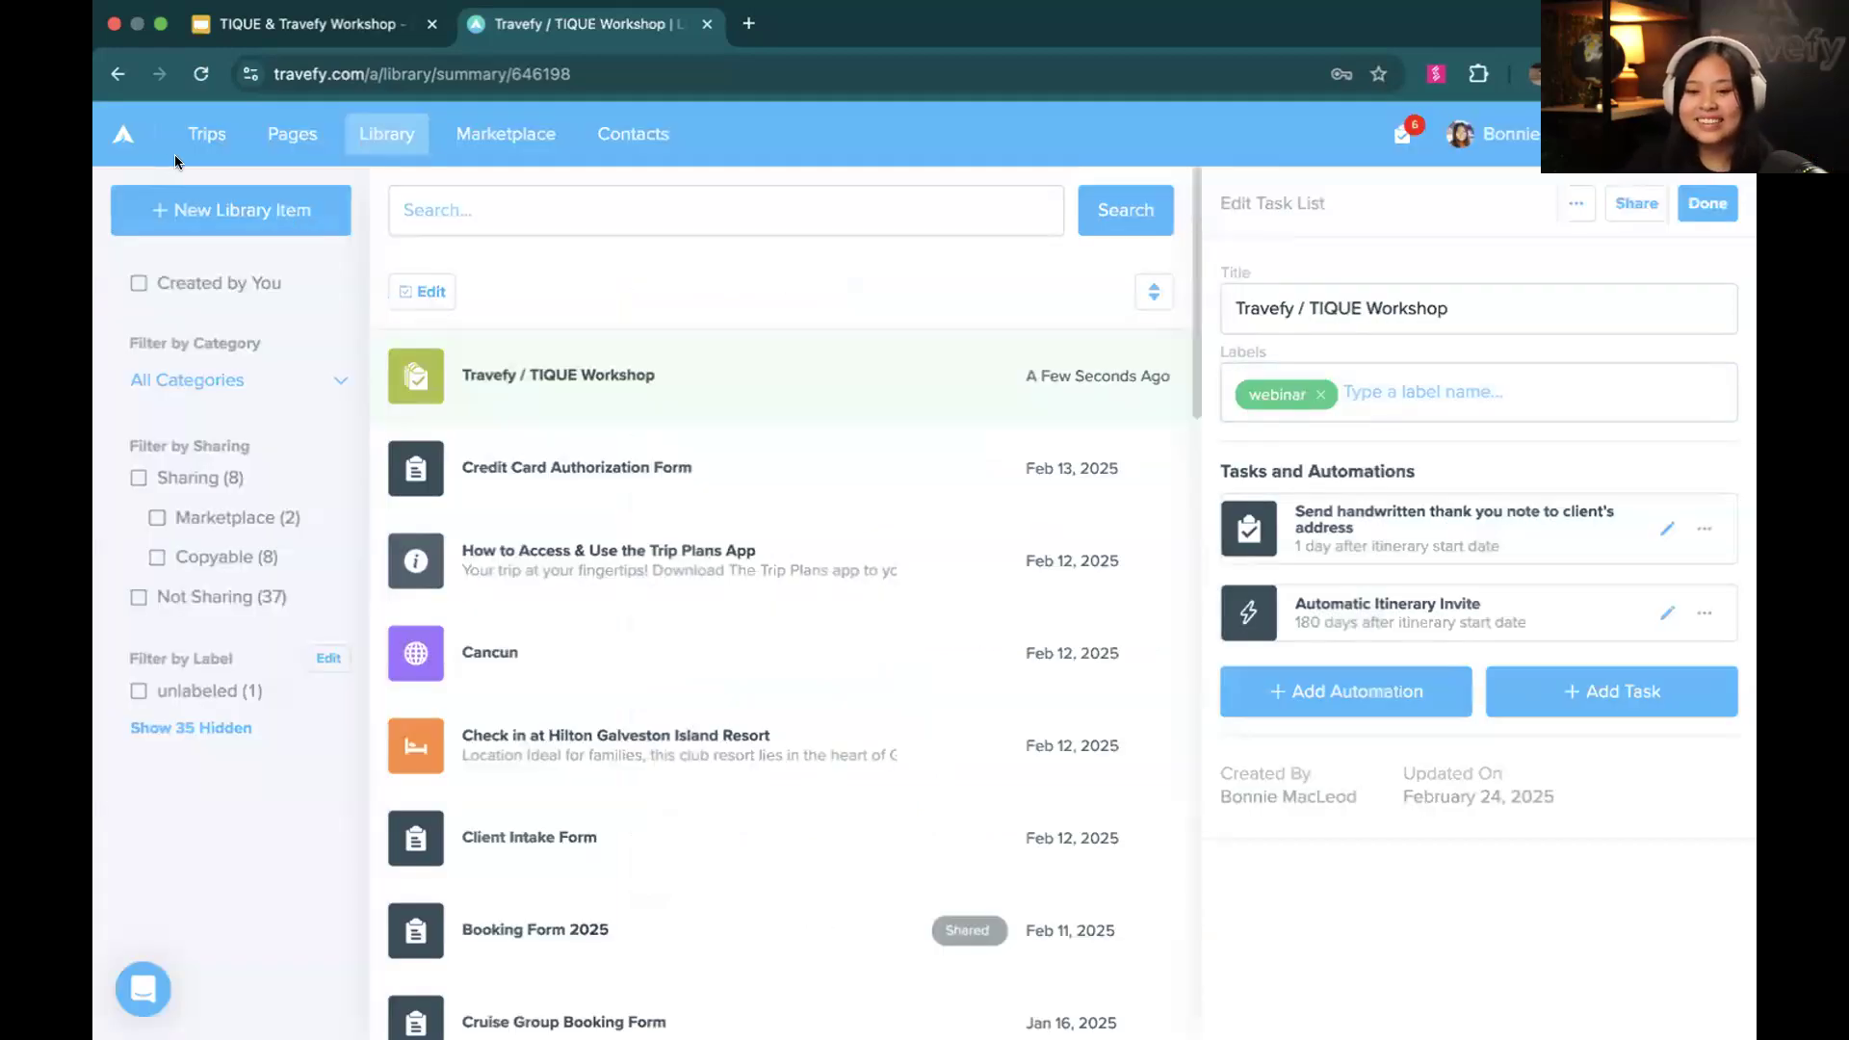
Open the Birthday Cruise 2025 trip and import the "Travefy / TIQUE Workshop" task list for its Option 1 itinerary
{"action": "left_click", "coordinate": [197, 139]}
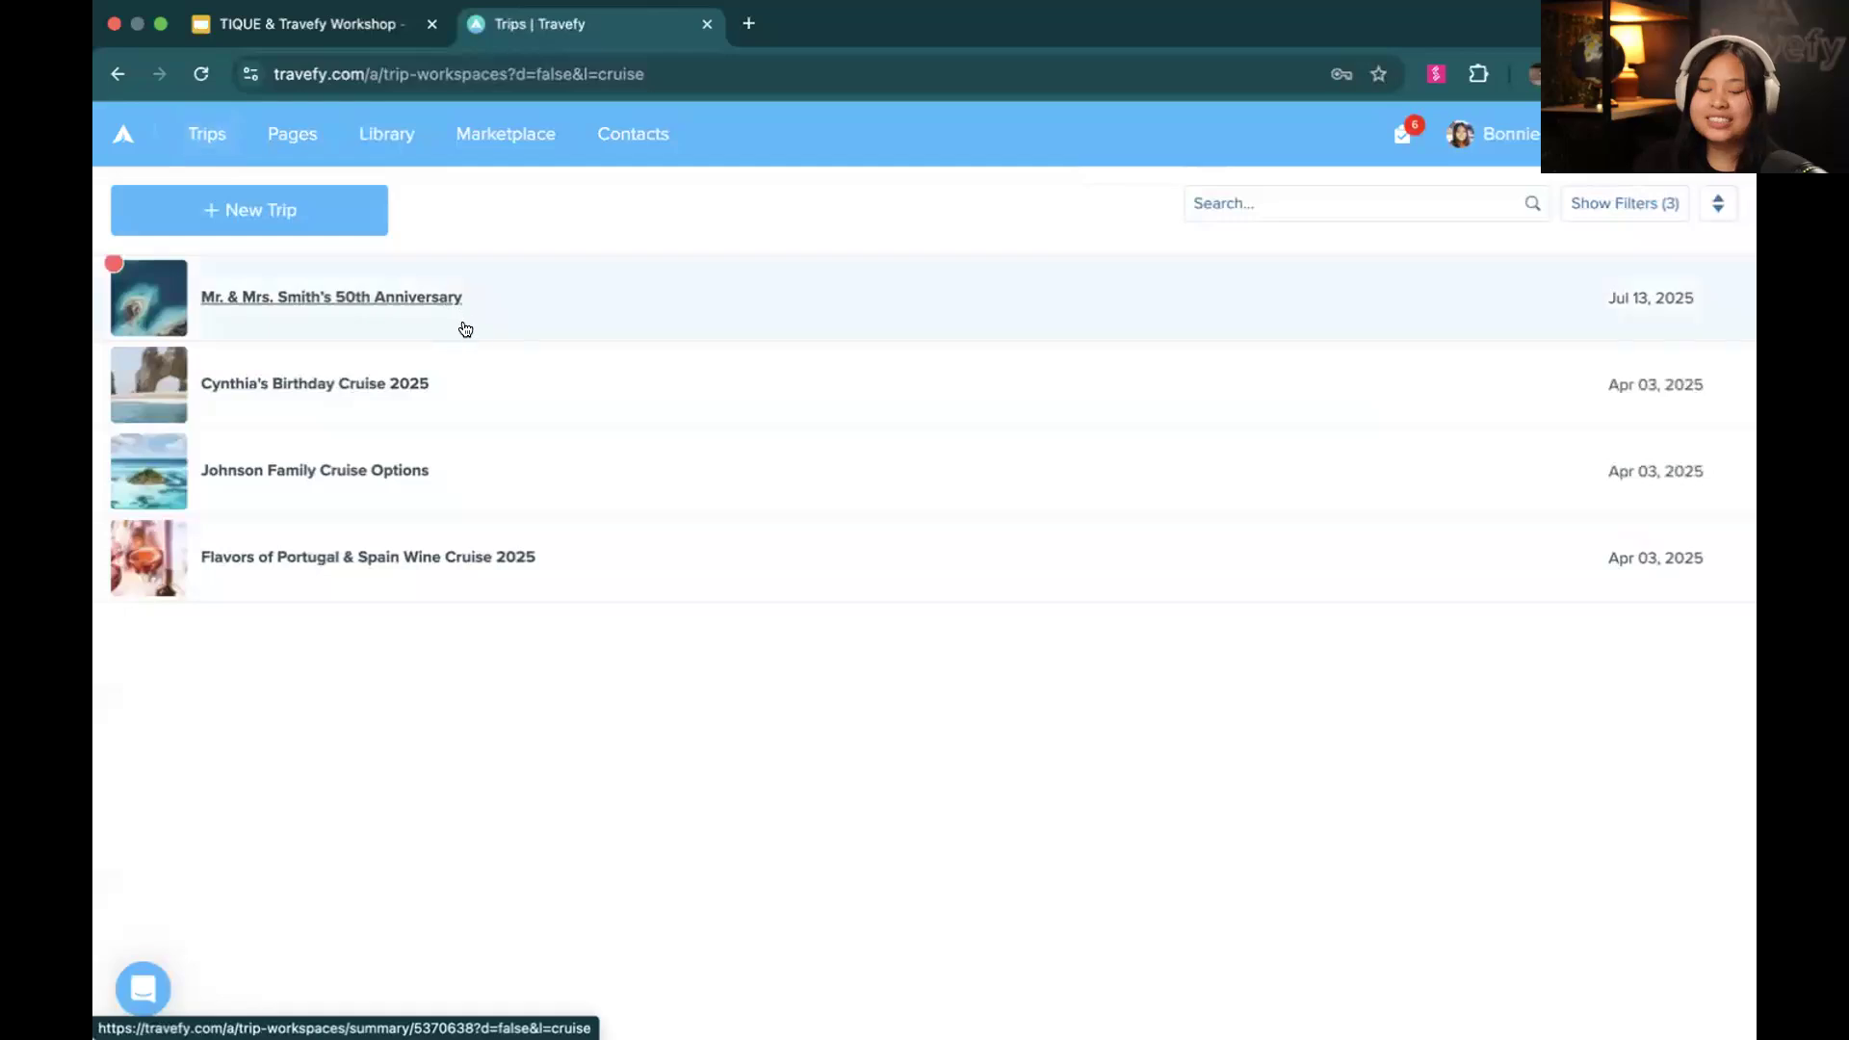
{"action": "left_click", "coordinate": [502, 370]}
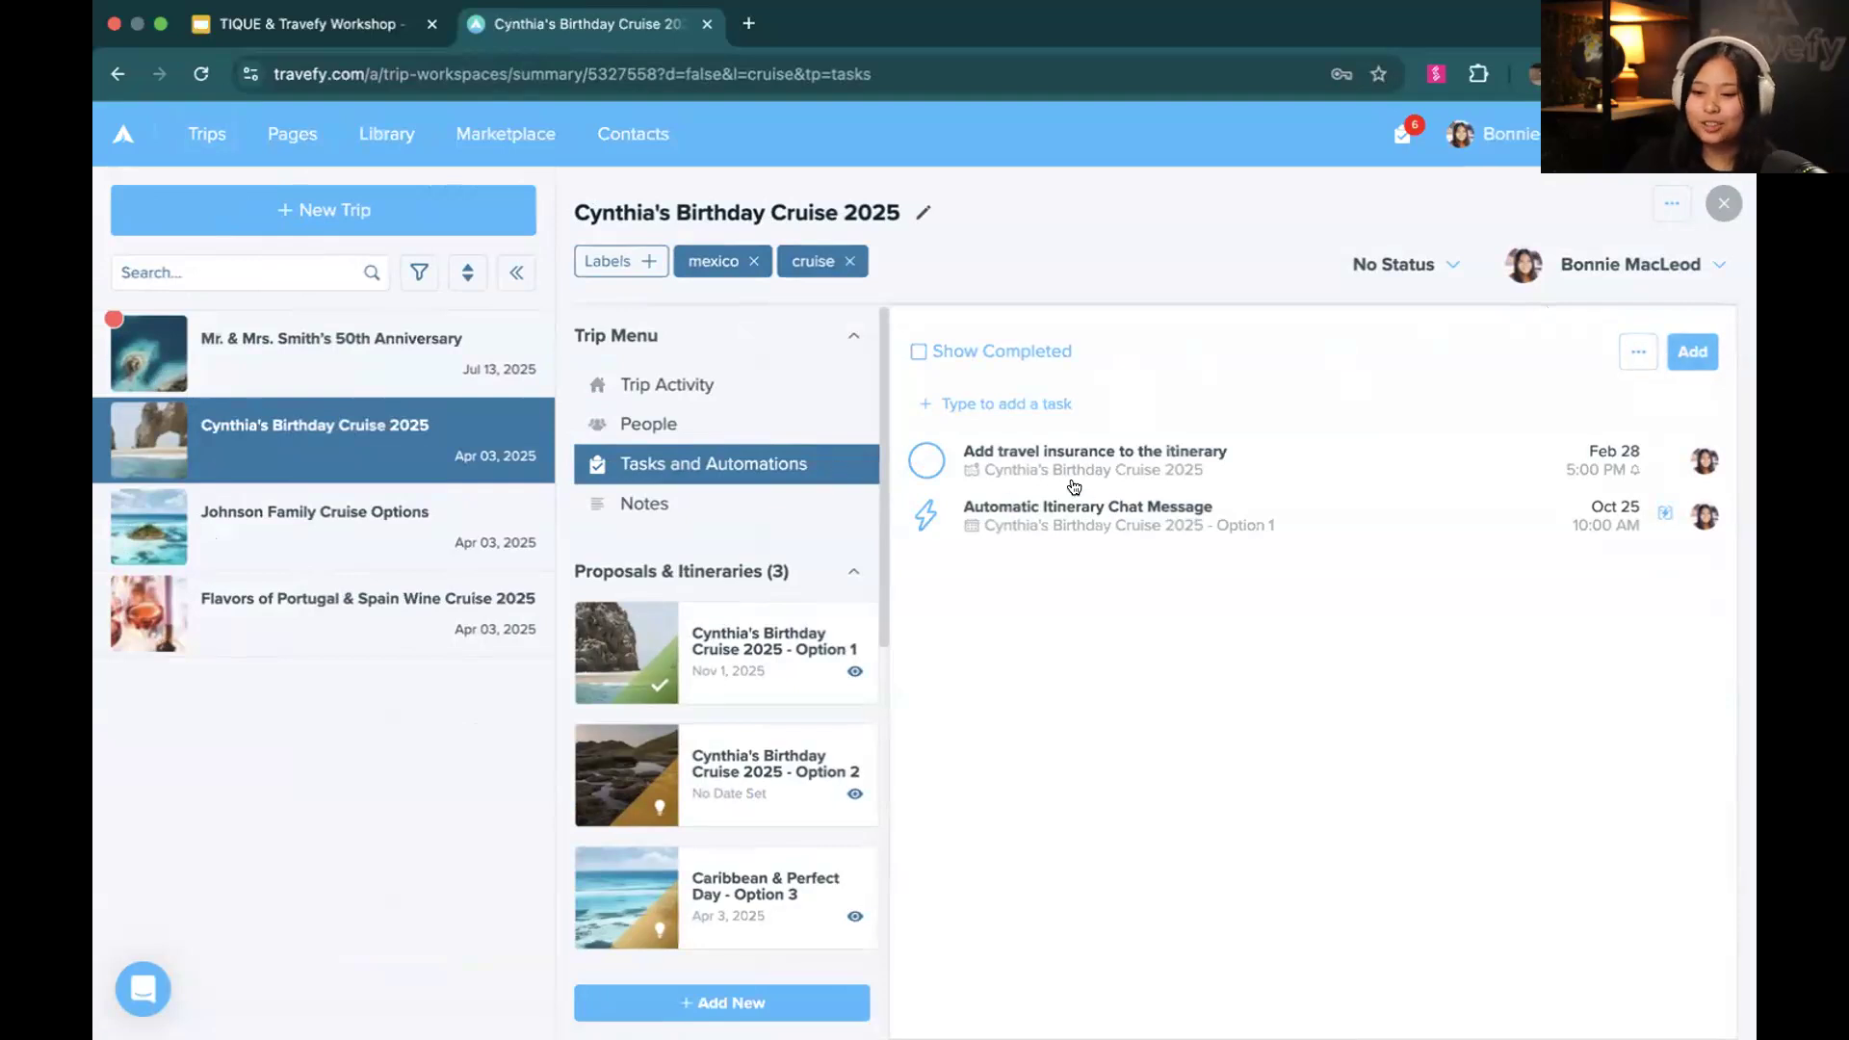
{"action": "left_click", "coordinate": [1682, 365]}
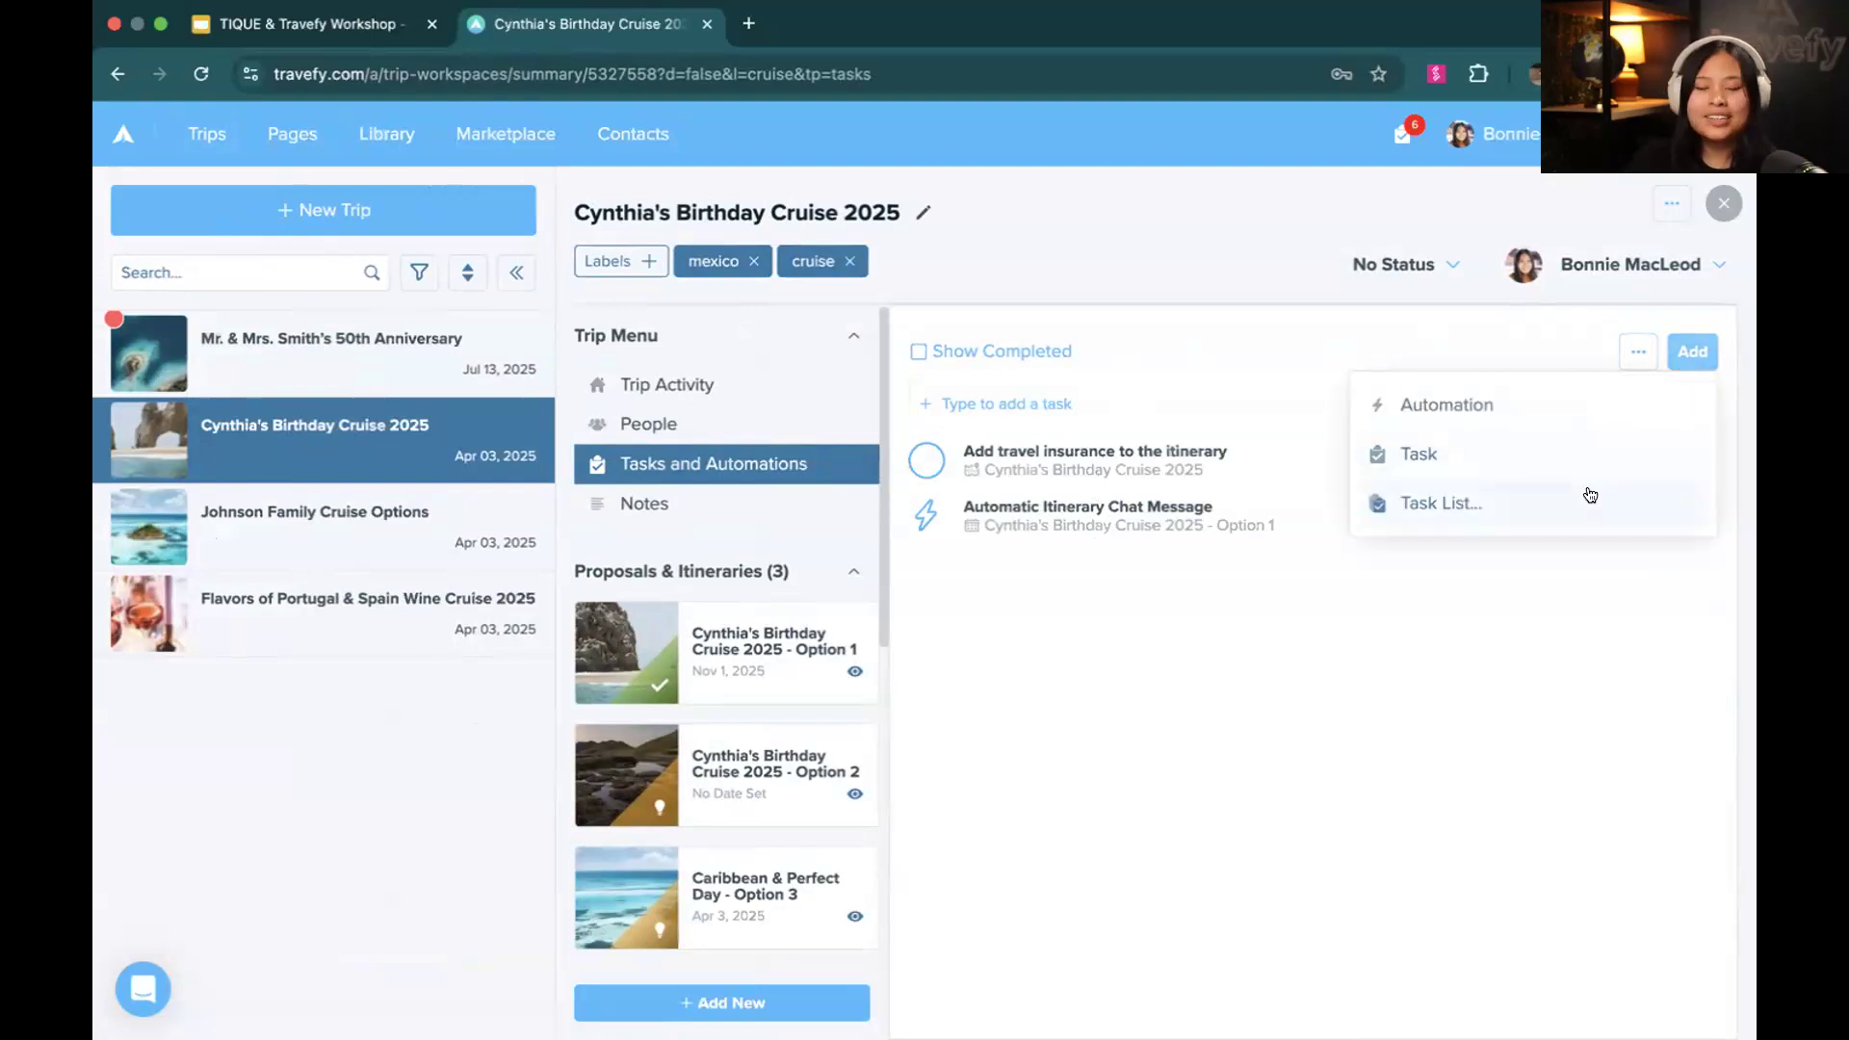
{"action": "left_click", "coordinate": [1587, 493]}
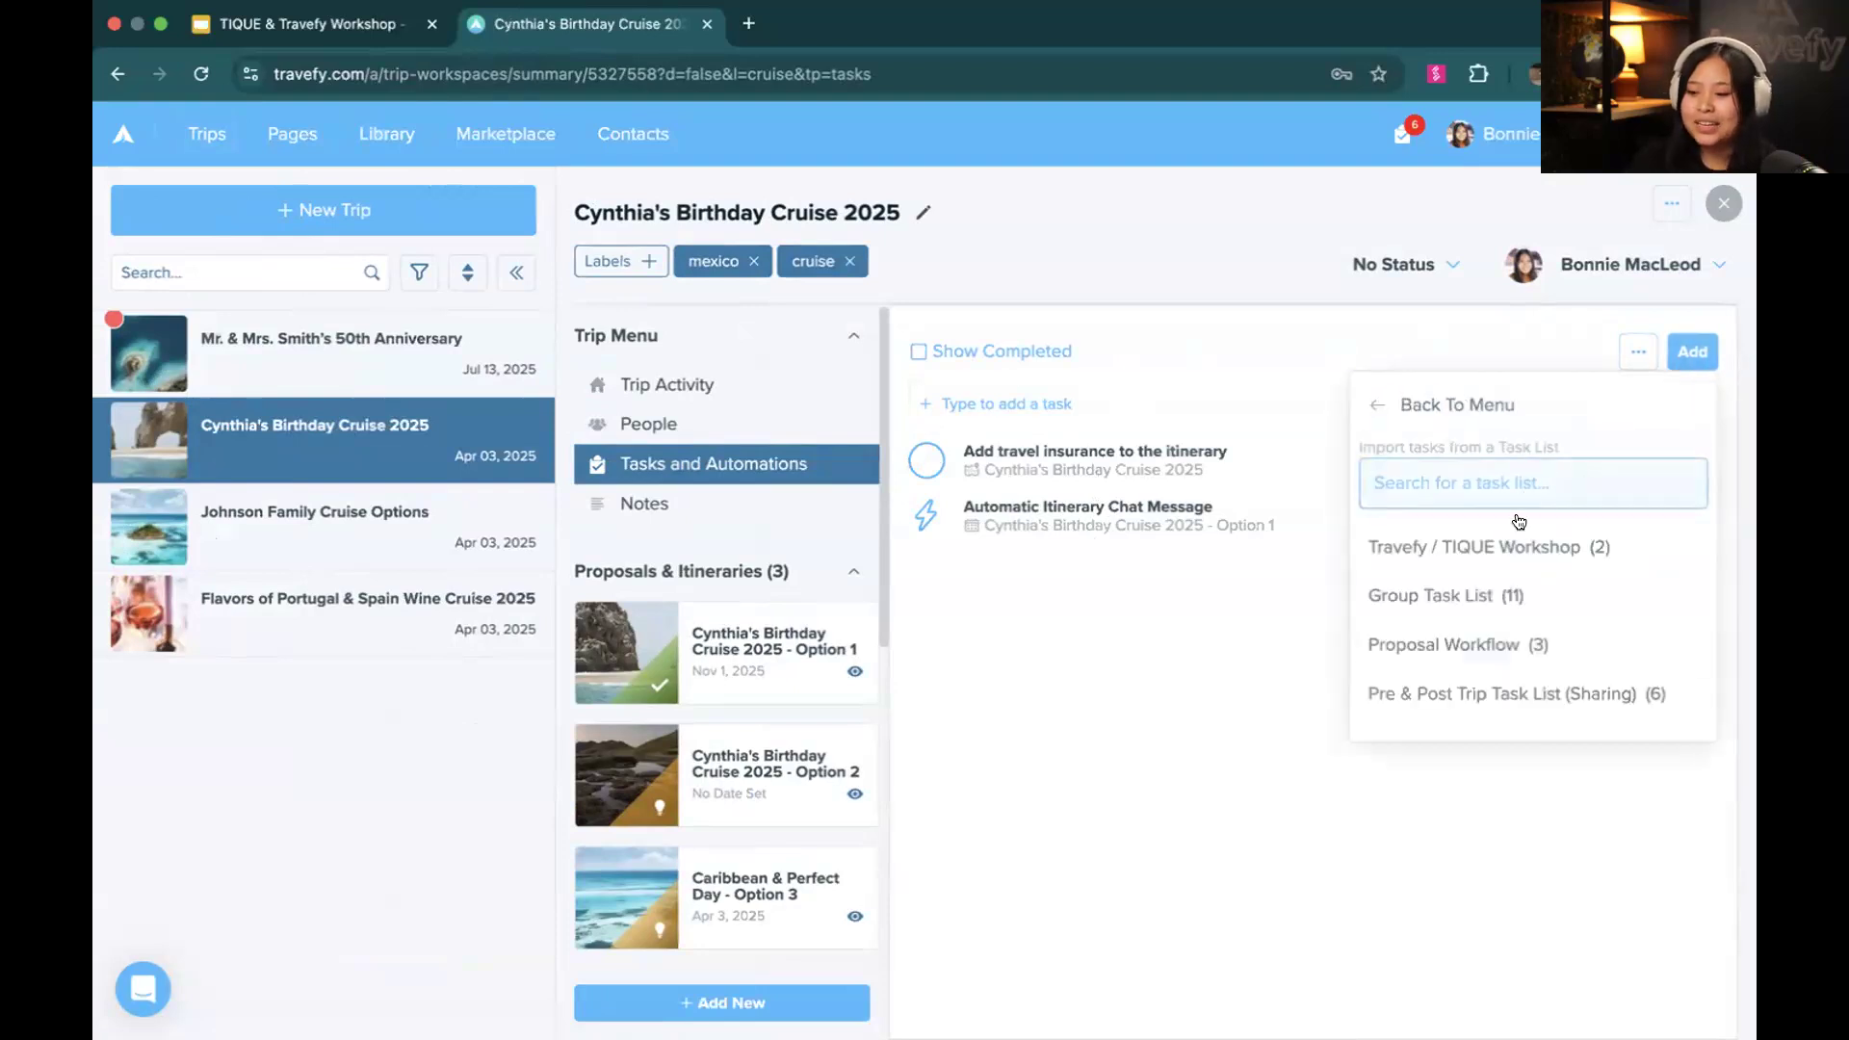
{"action": "left_click", "coordinate": [1460, 559]}
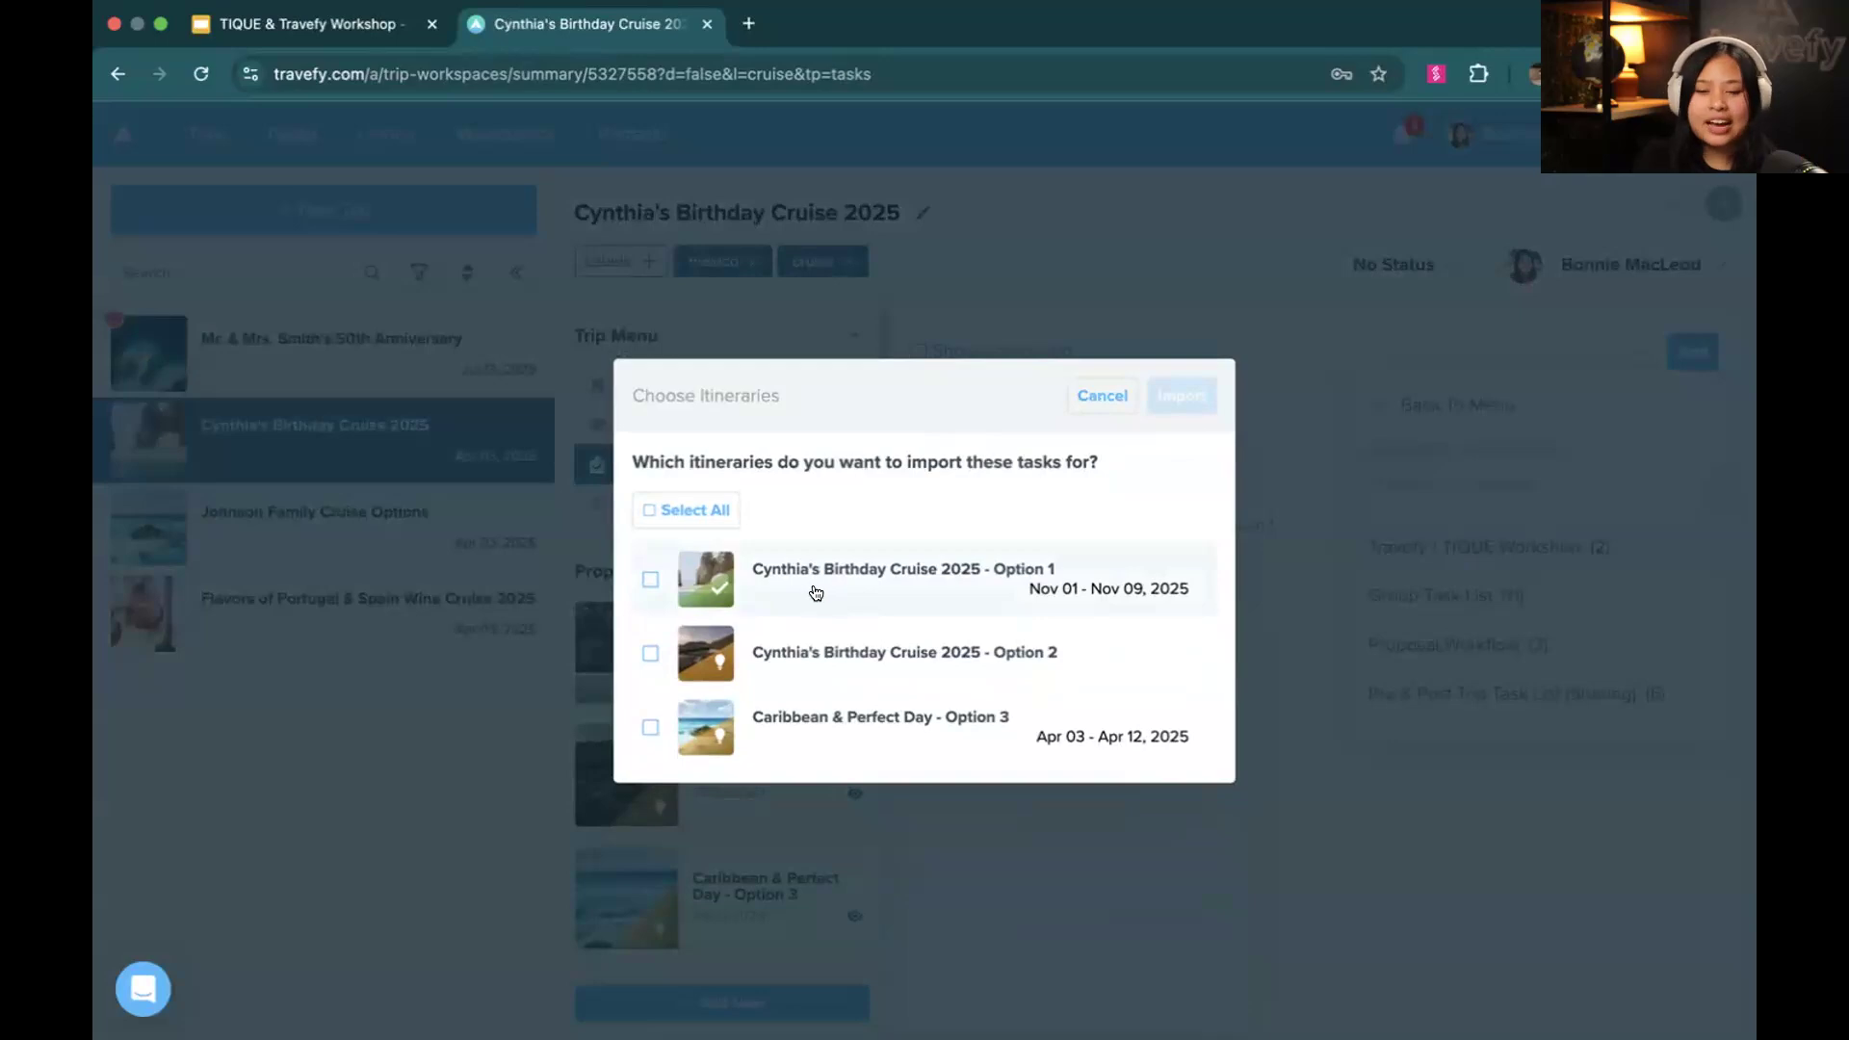
{"action": "left_click", "coordinate": [816, 593]}
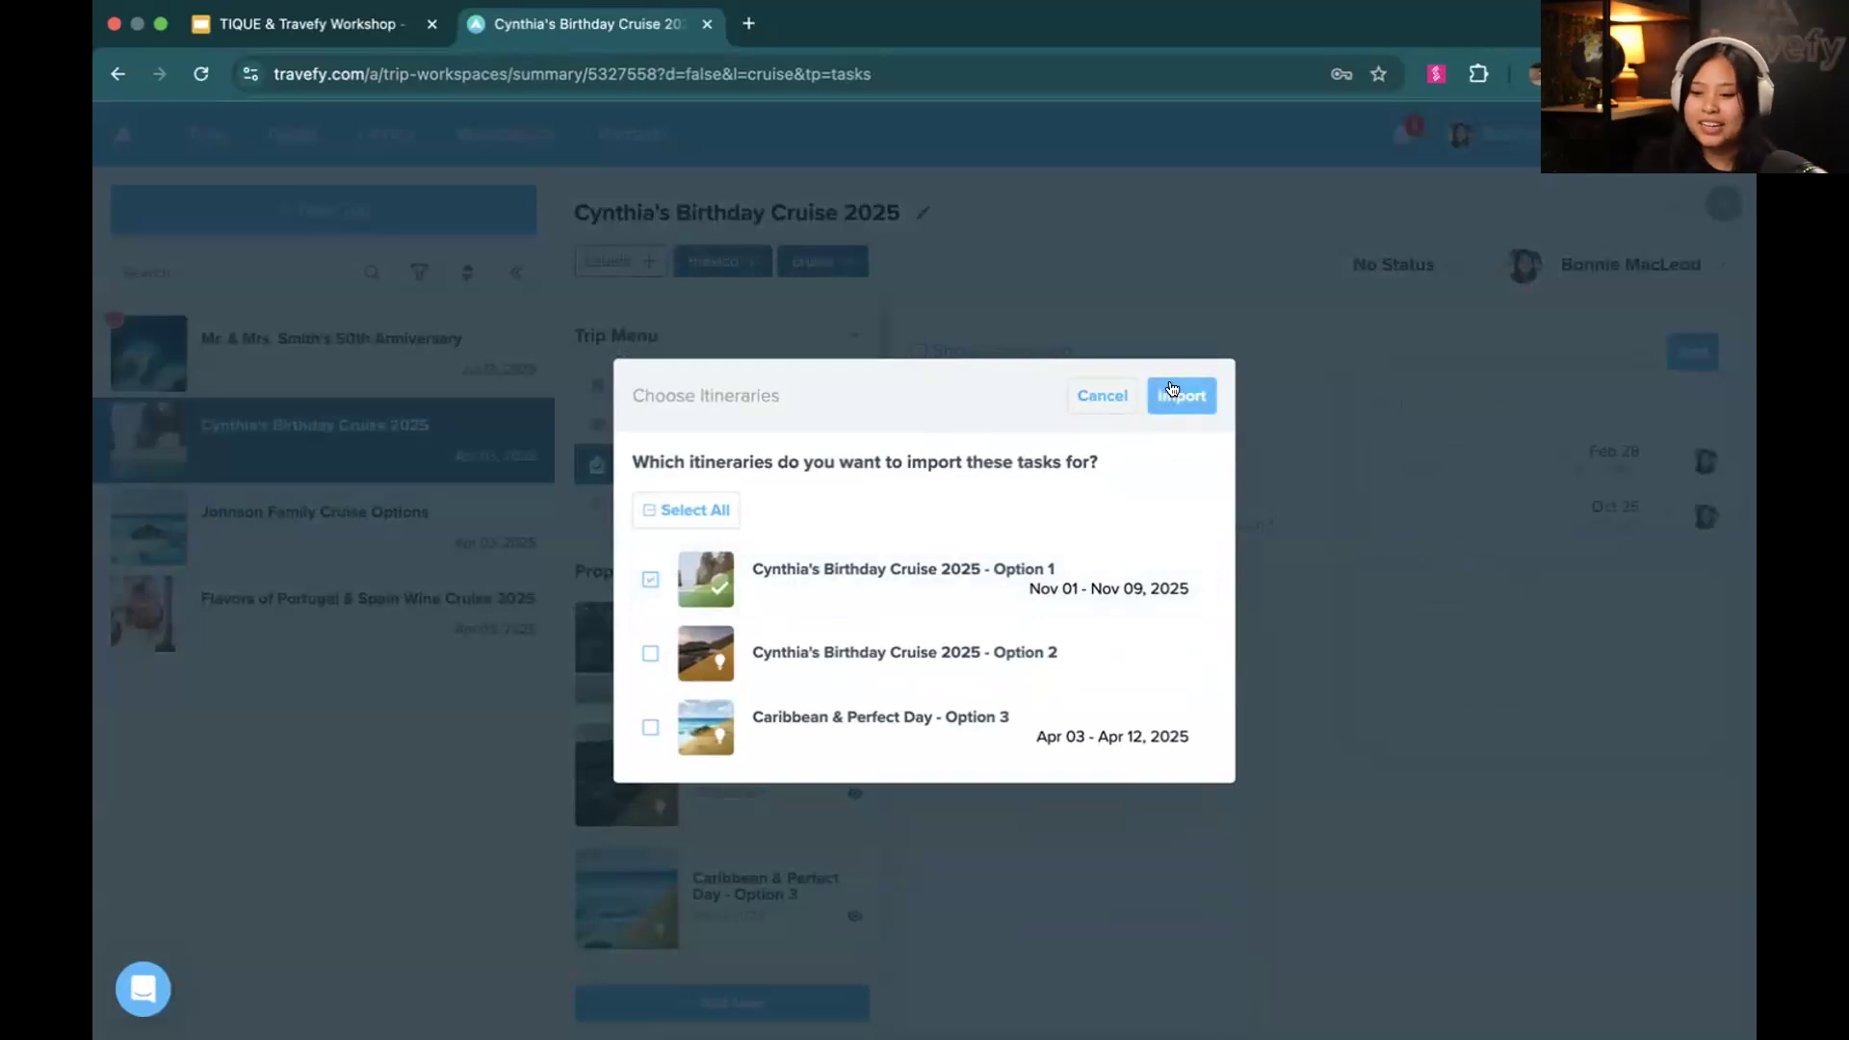
{"action": "left_click", "coordinate": [1178, 392]}
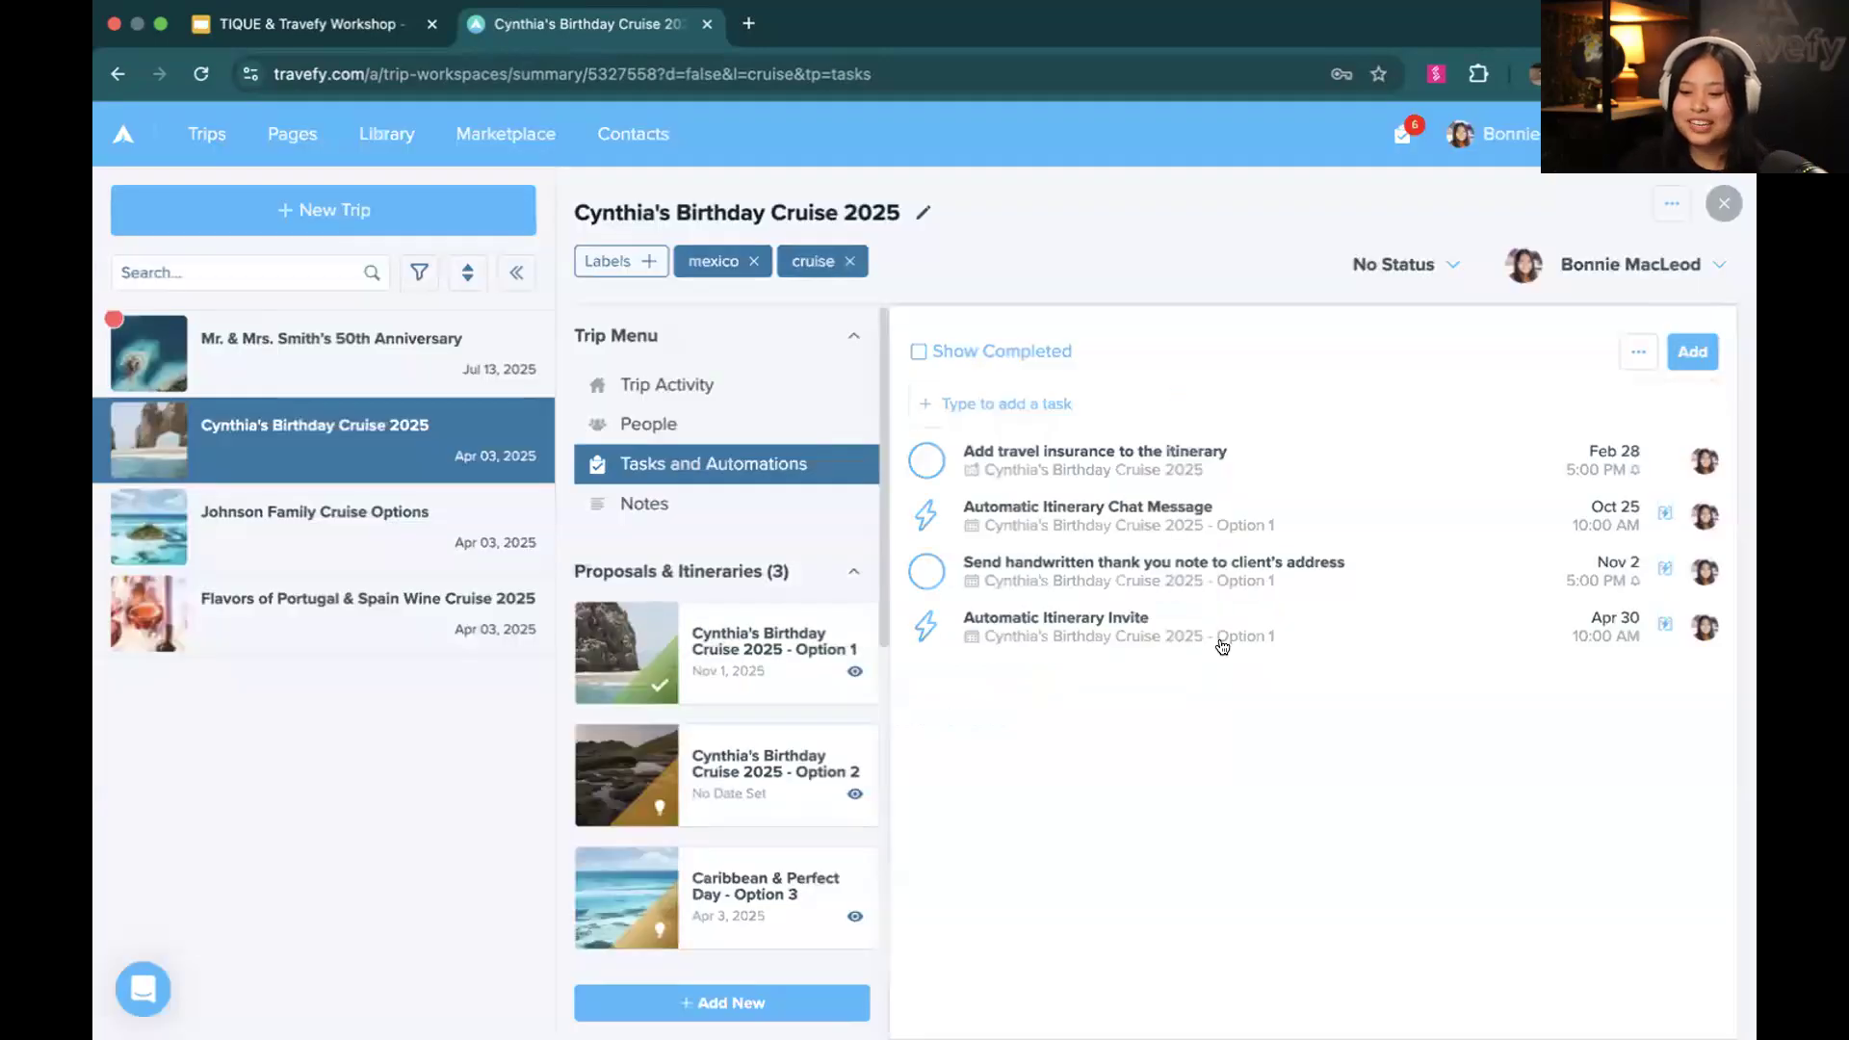
{"action": "scroll", "coordinate": [1207, 630], "scroll_direction": "up", "scroll_amount": 2}
{"action": "scroll", "coordinate": [1207, 630], "scroll_direction": "up", "scroll_amount": 3}
{"action": "scroll", "coordinate": [1207, 630], "scroll_direction": "right", "scroll_amount": 2}
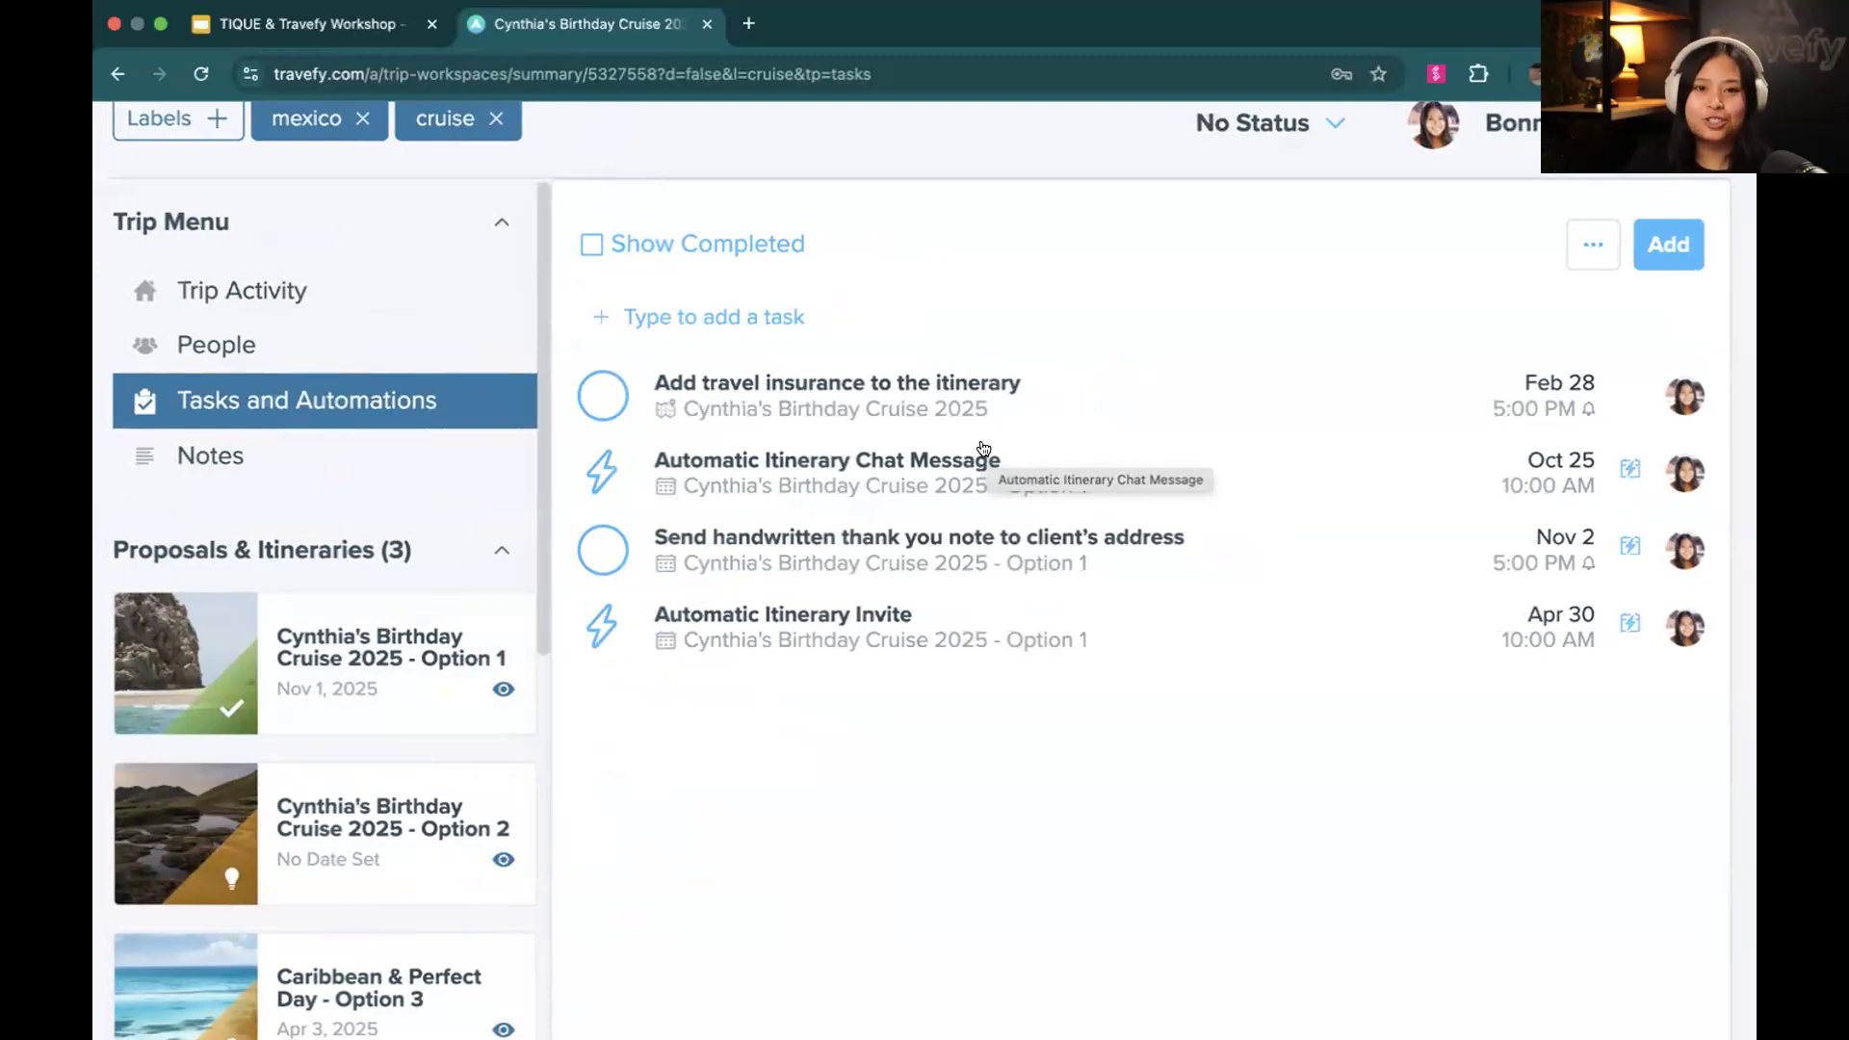
{"action": "scroll", "coordinate": [983, 448], "scroll_direction": "down", "scroll_amount": 5}
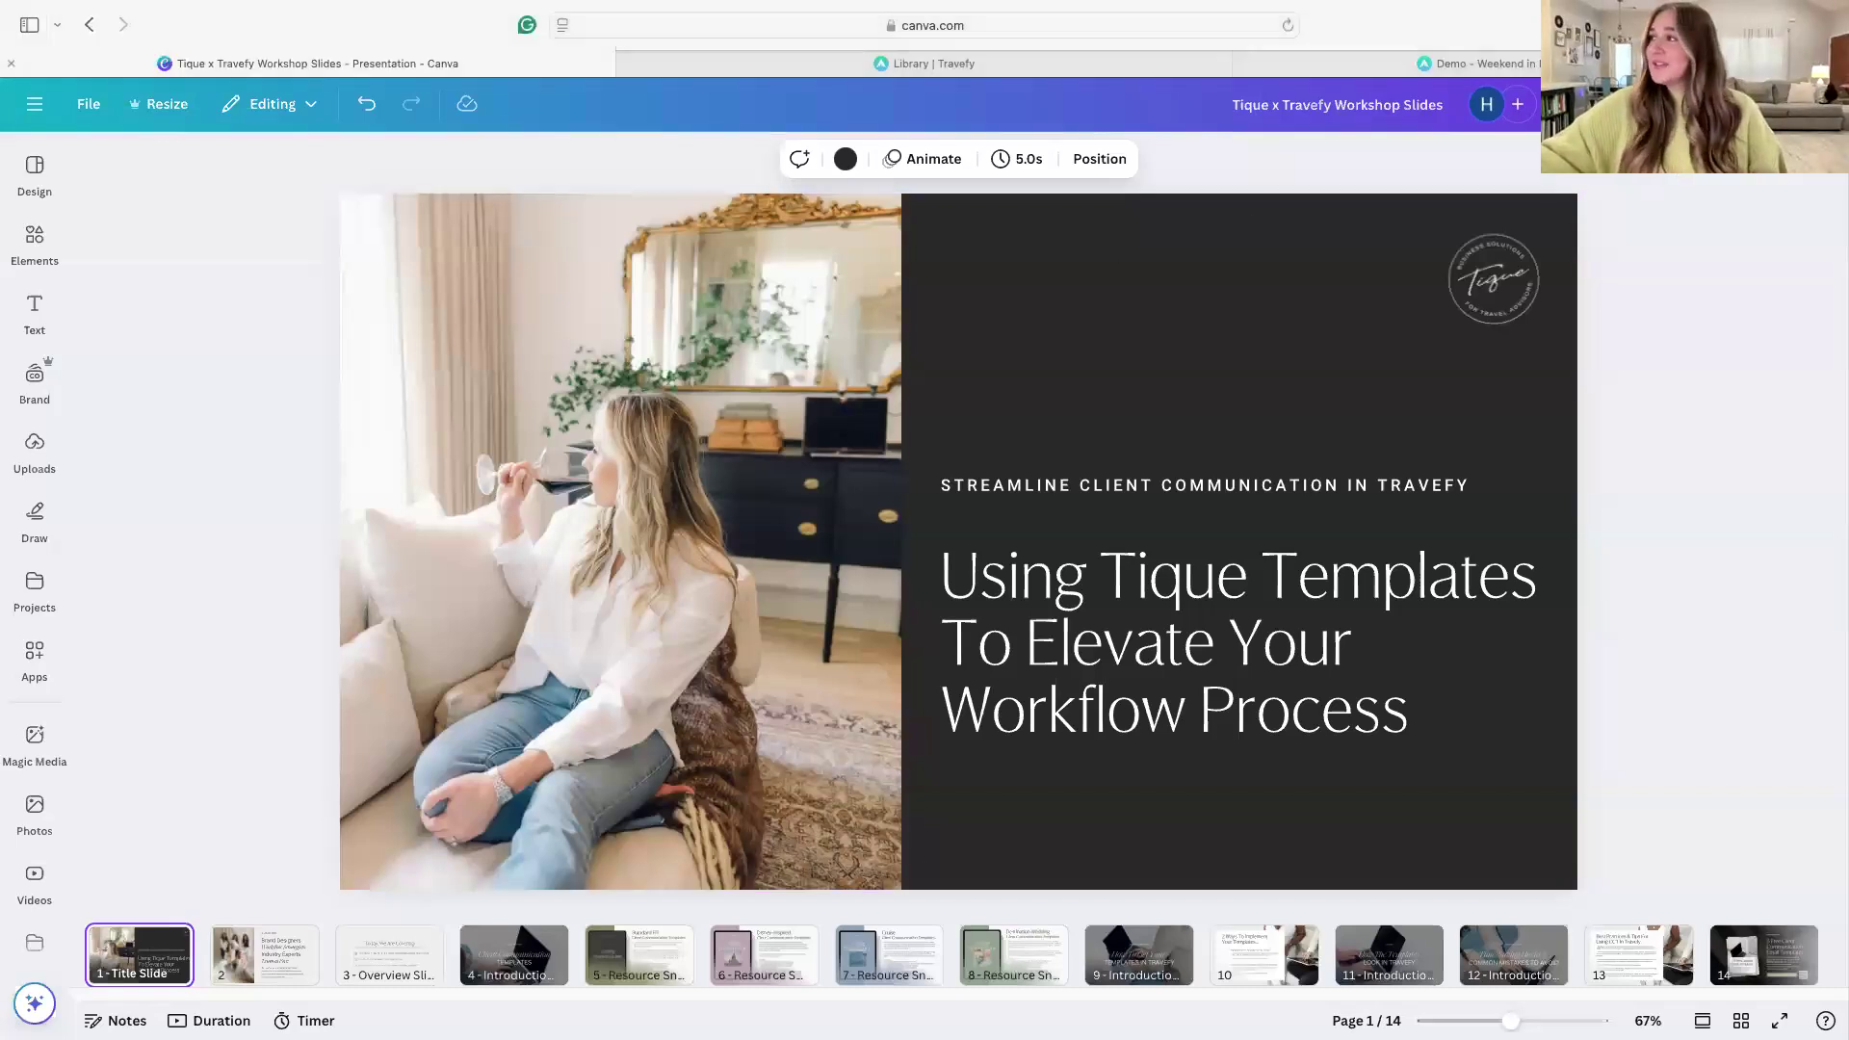
Present the Tique x Travefy Workshop Slides full screen in Canva and advance to the second slide
{"action": "left_click", "coordinate": [1677, 104]}
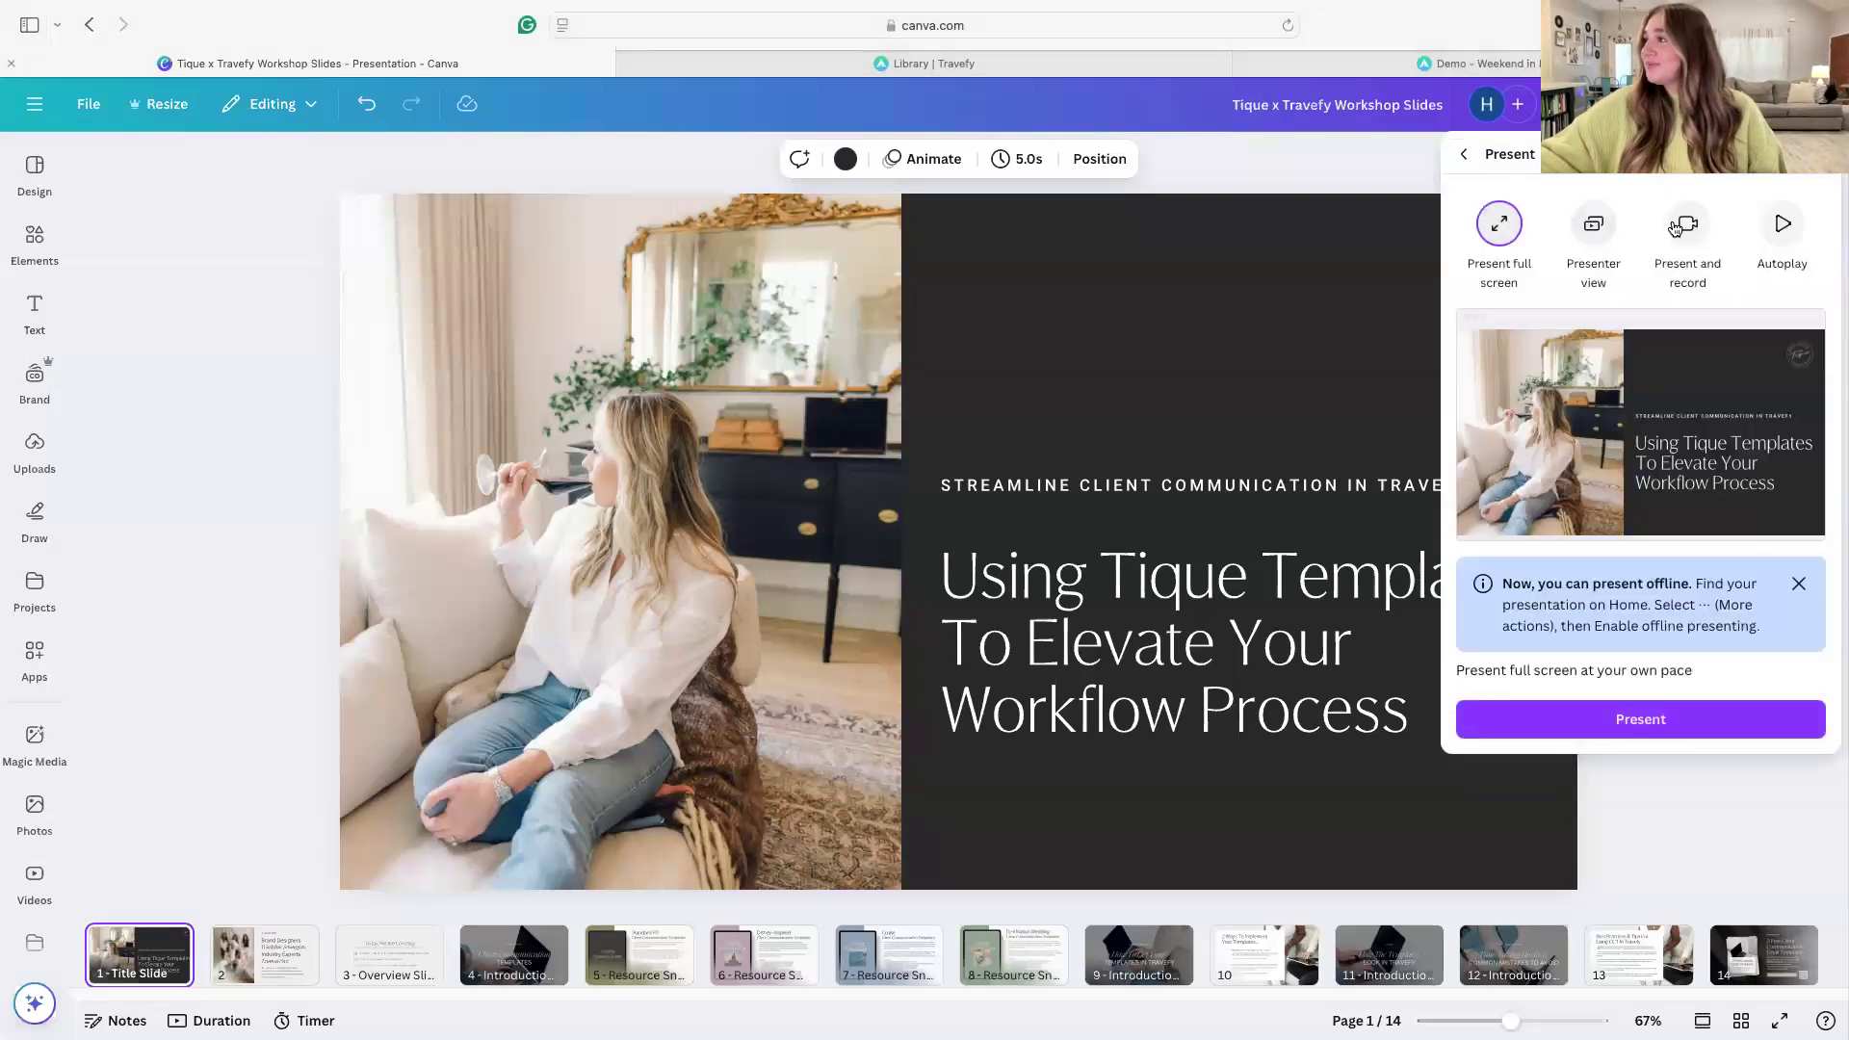
{"action": "left_click", "coordinate": [1640, 718]}
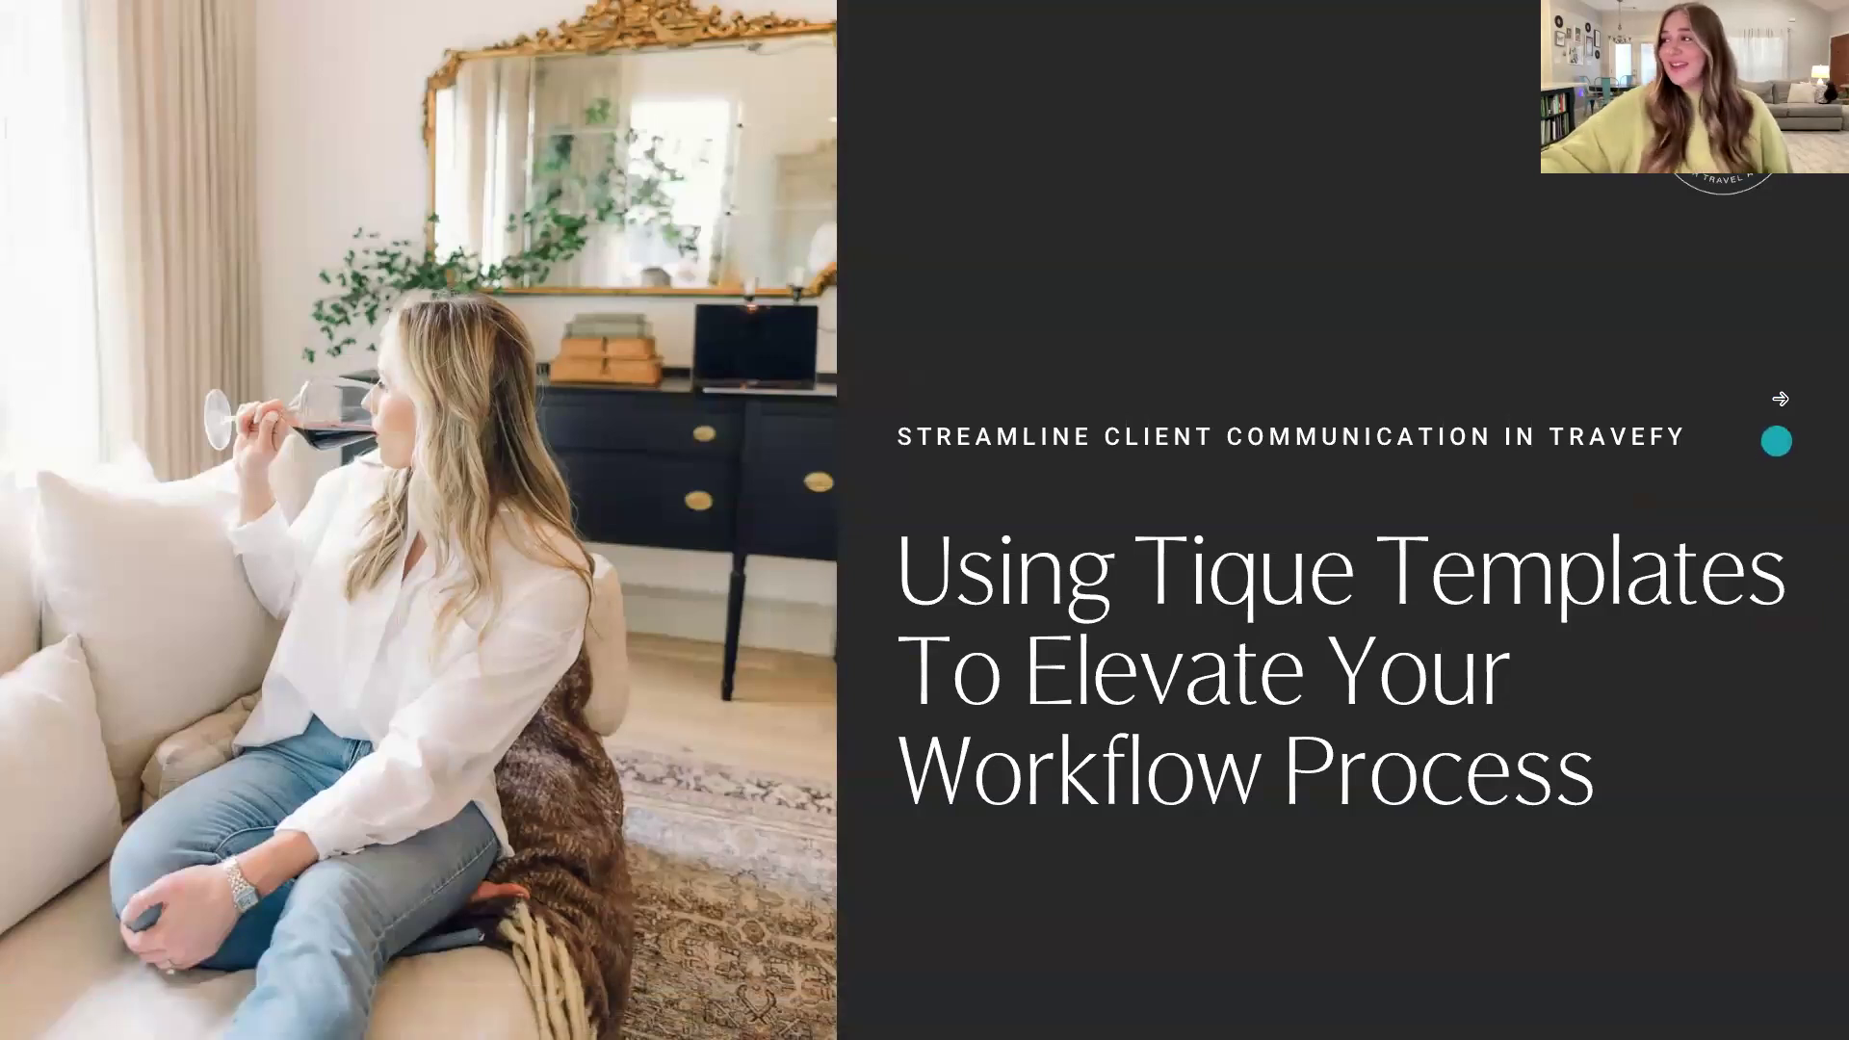
{"action": "left_click", "coordinate": [1781, 395]}
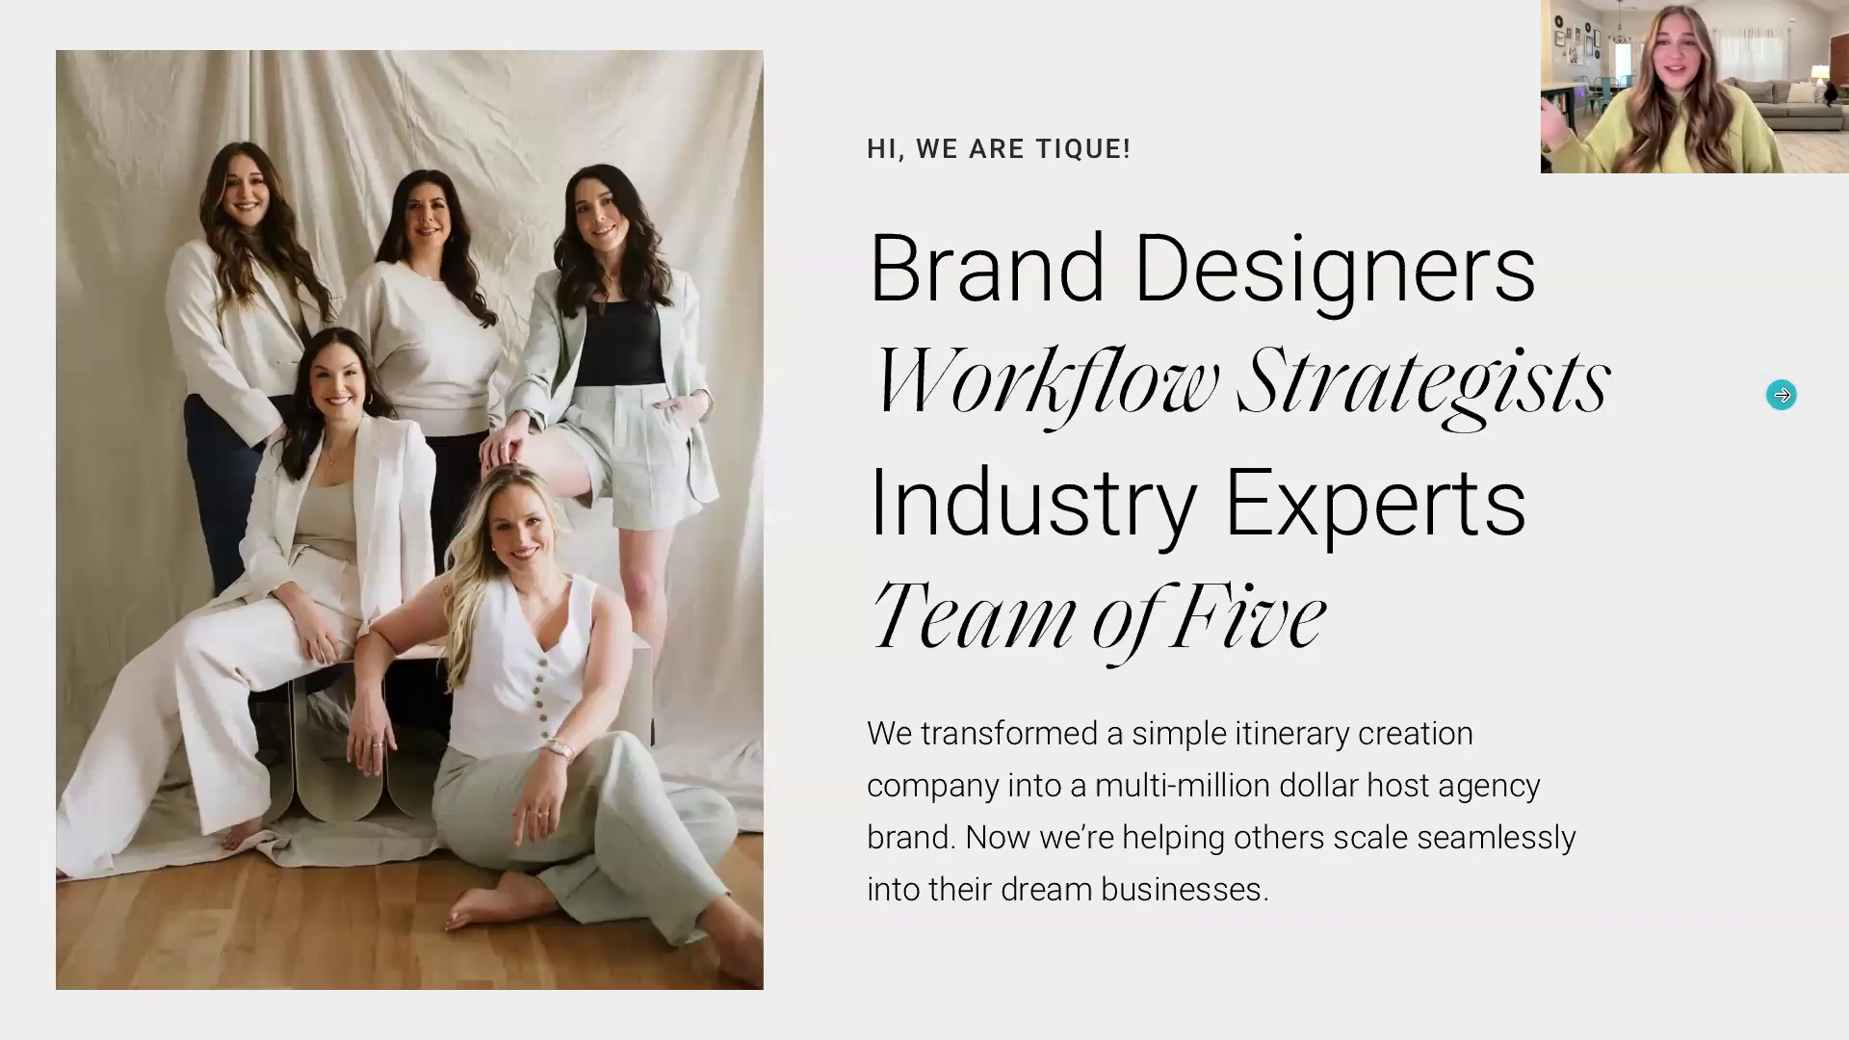
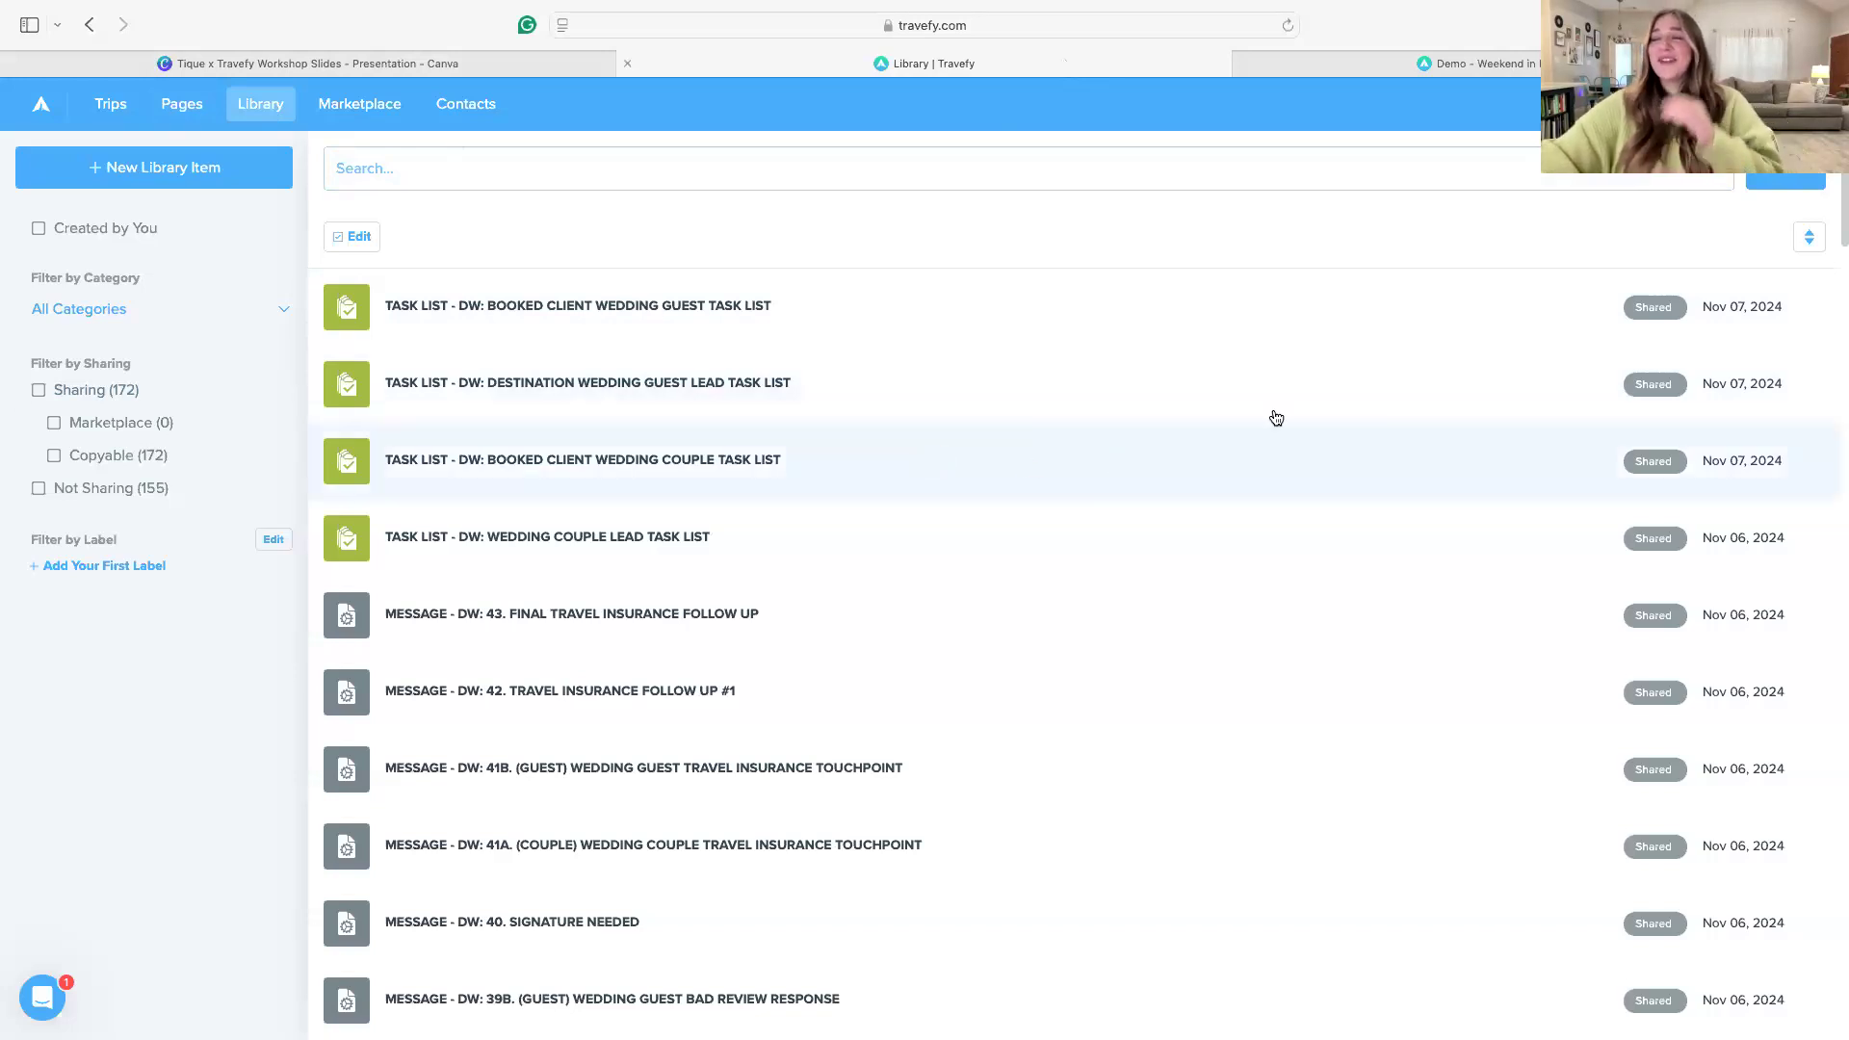
Search the library for "Disney" and look through the matching forms, messages and task lists
{"action": "left_click", "coordinate": [484, 173]}
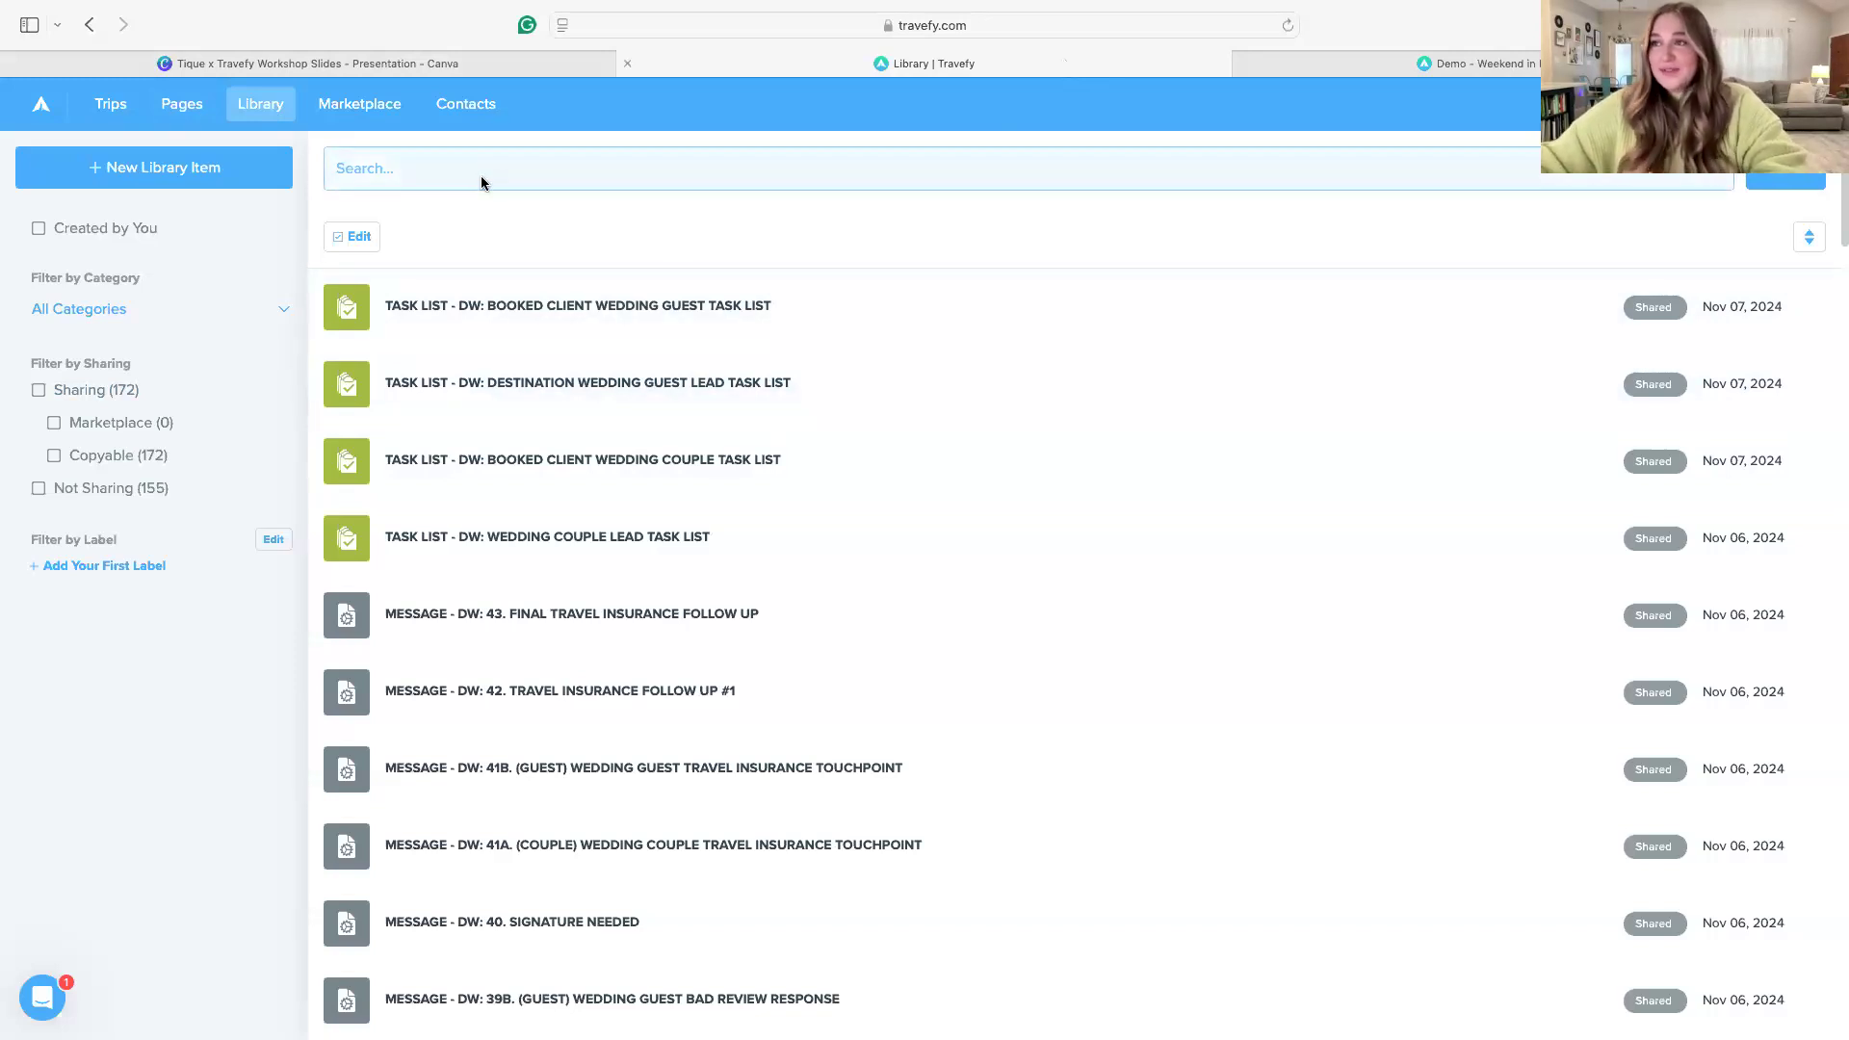
{"action": "type", "text": "Disney"}
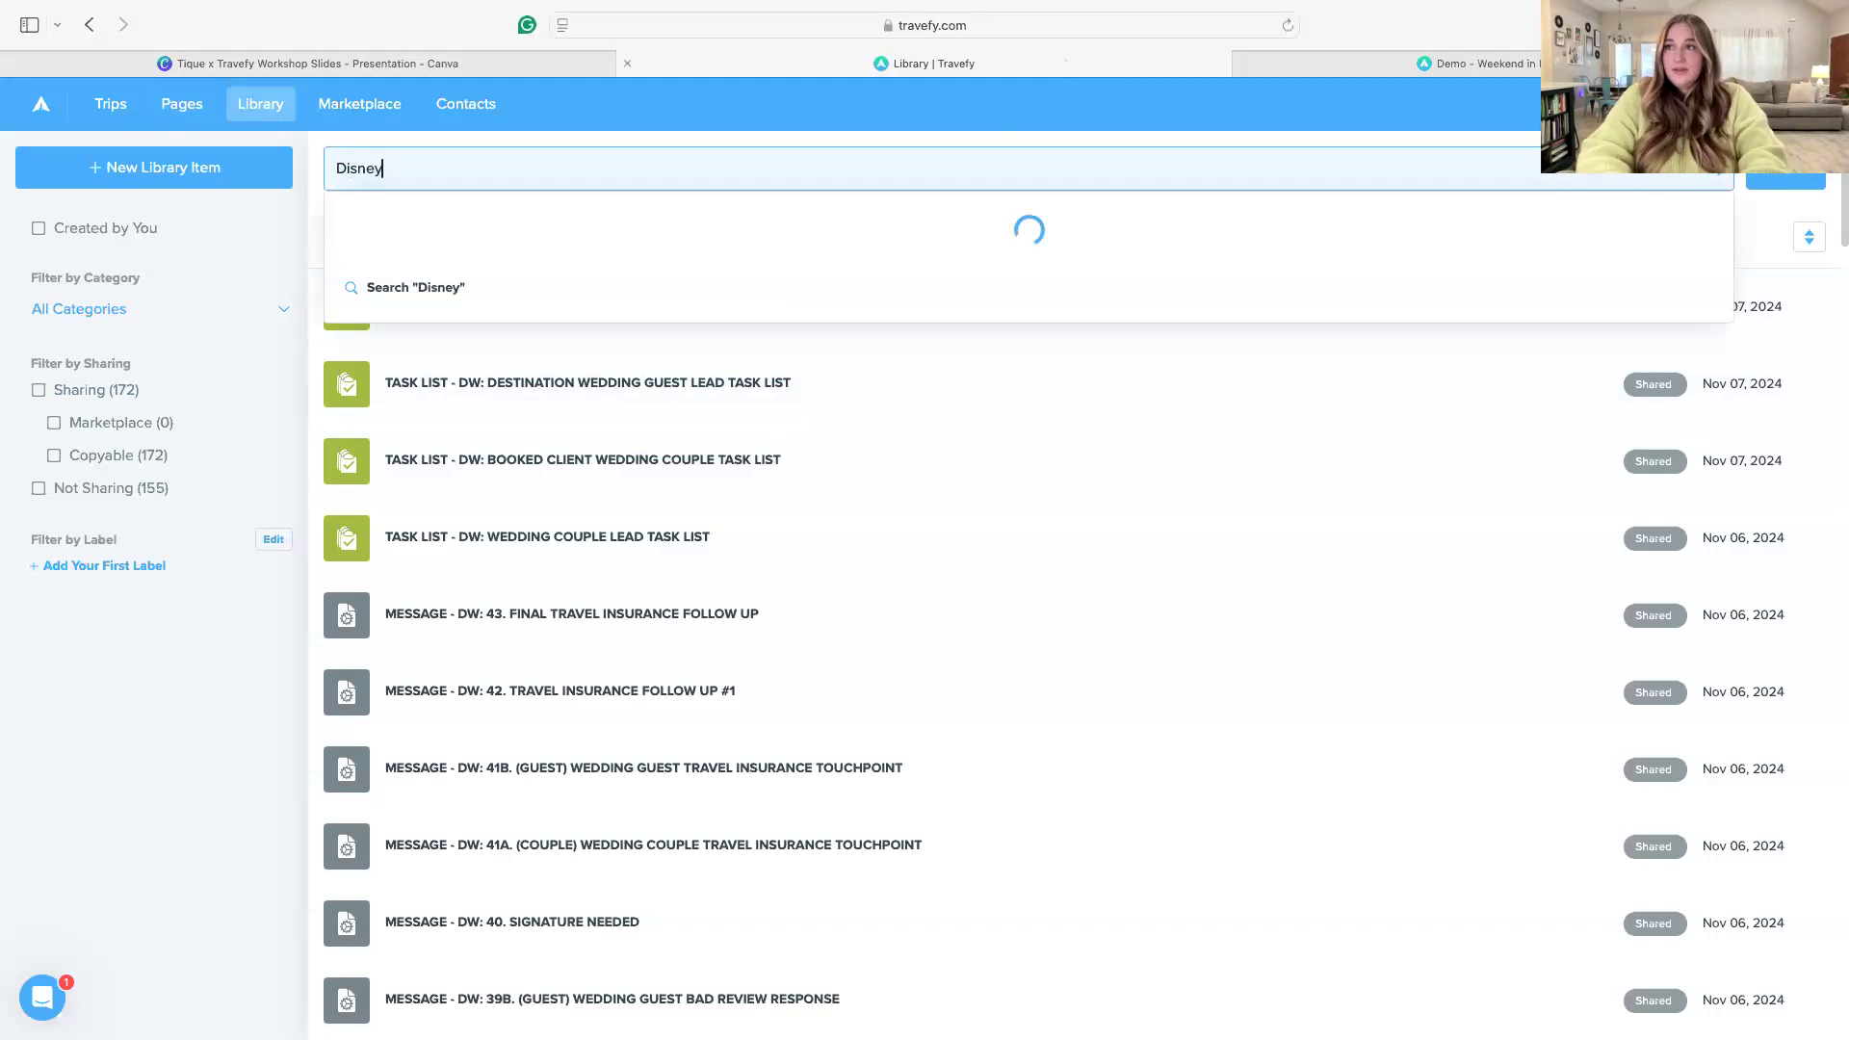
{"action": "key", "text": "Return"}
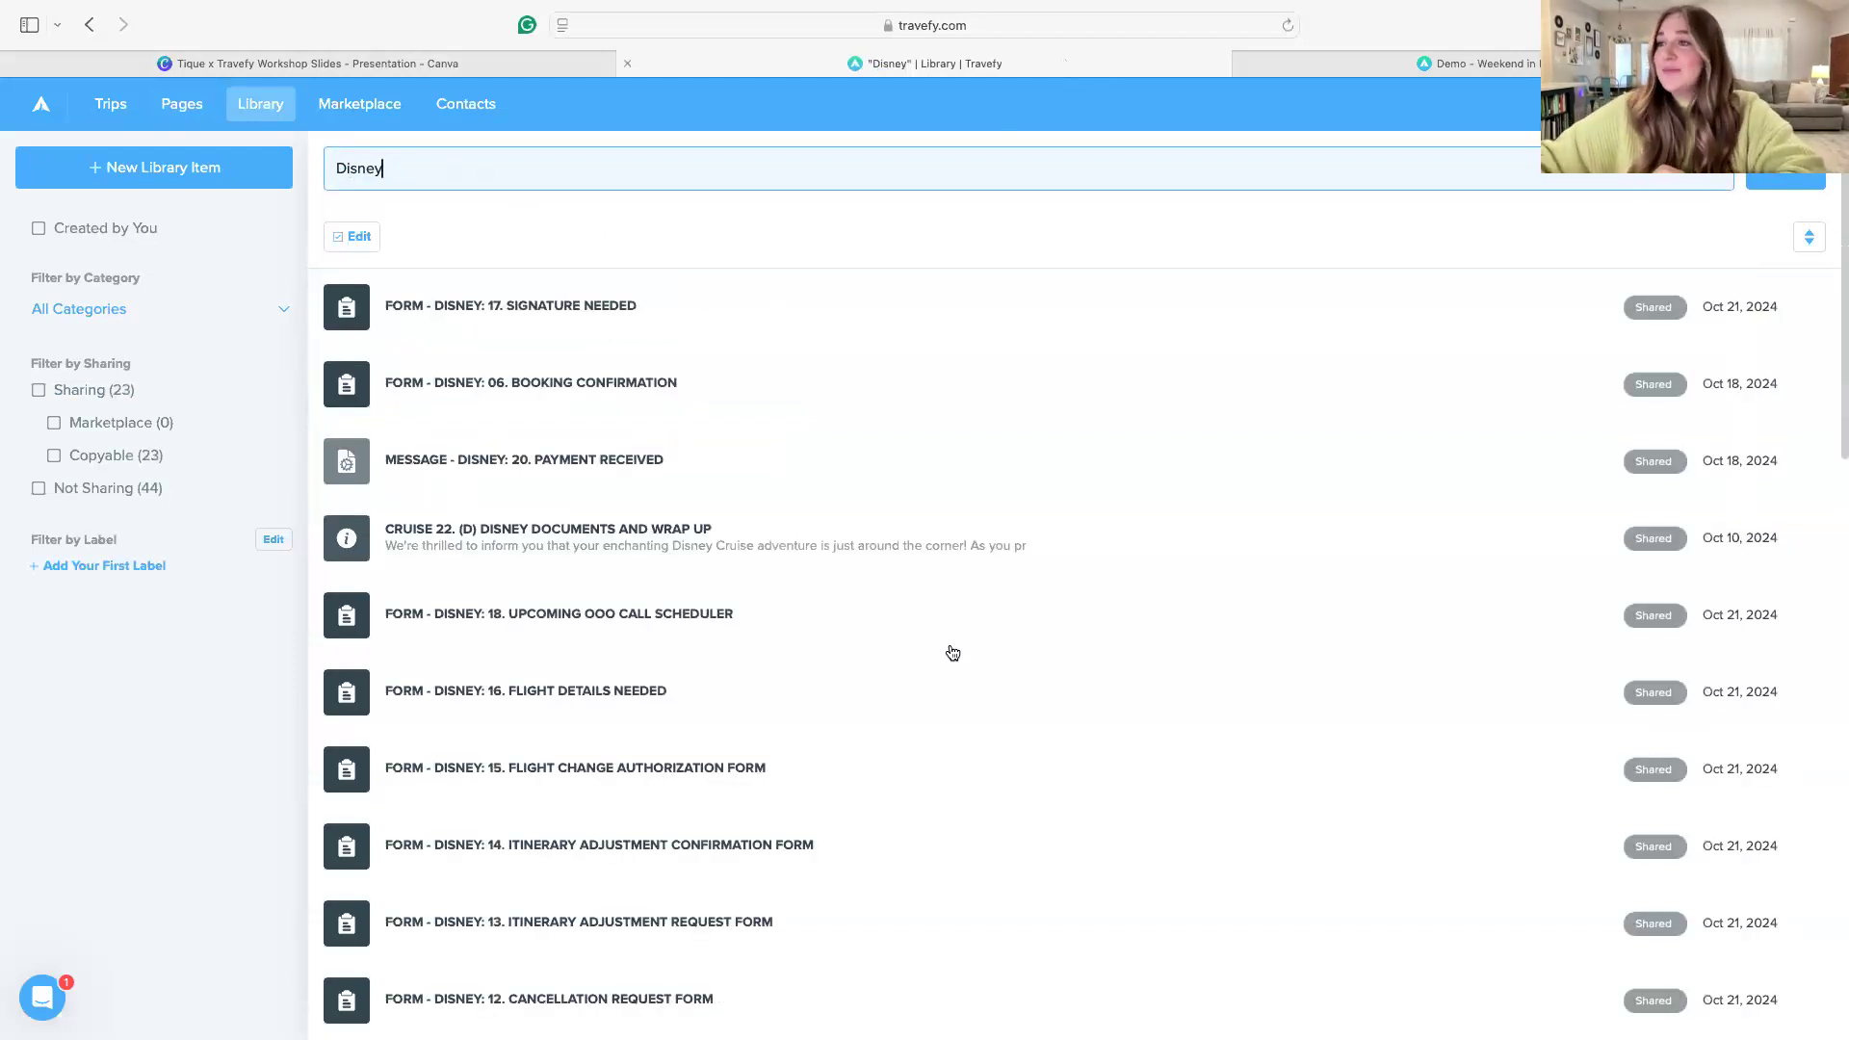
{"action": "scroll", "coordinate": [923, 649], "scroll_direction": "down", "scroll_amount": 3}
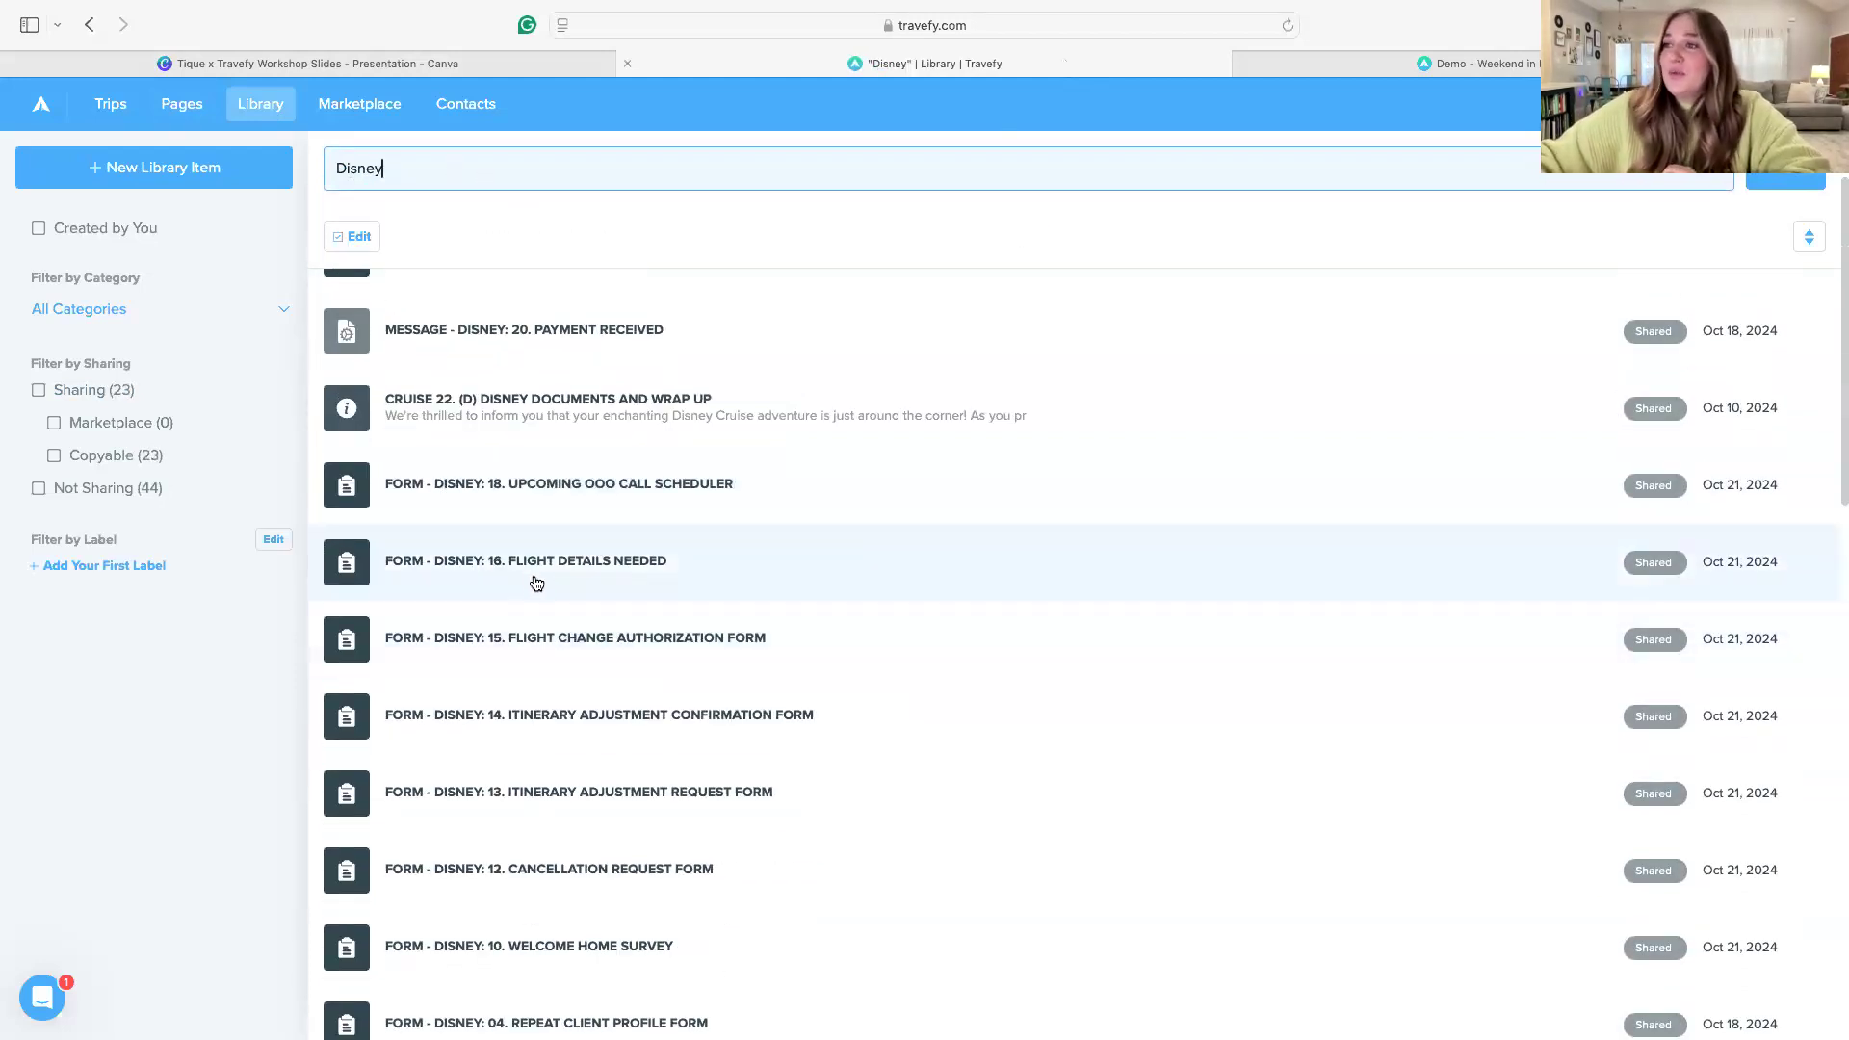
{"action": "scroll", "coordinate": [537, 584], "scroll_direction": "up", "scroll_amount": 3}
{"action": "scroll", "coordinate": [916, 757], "scroll_direction": "down", "scroll_amount": 20}
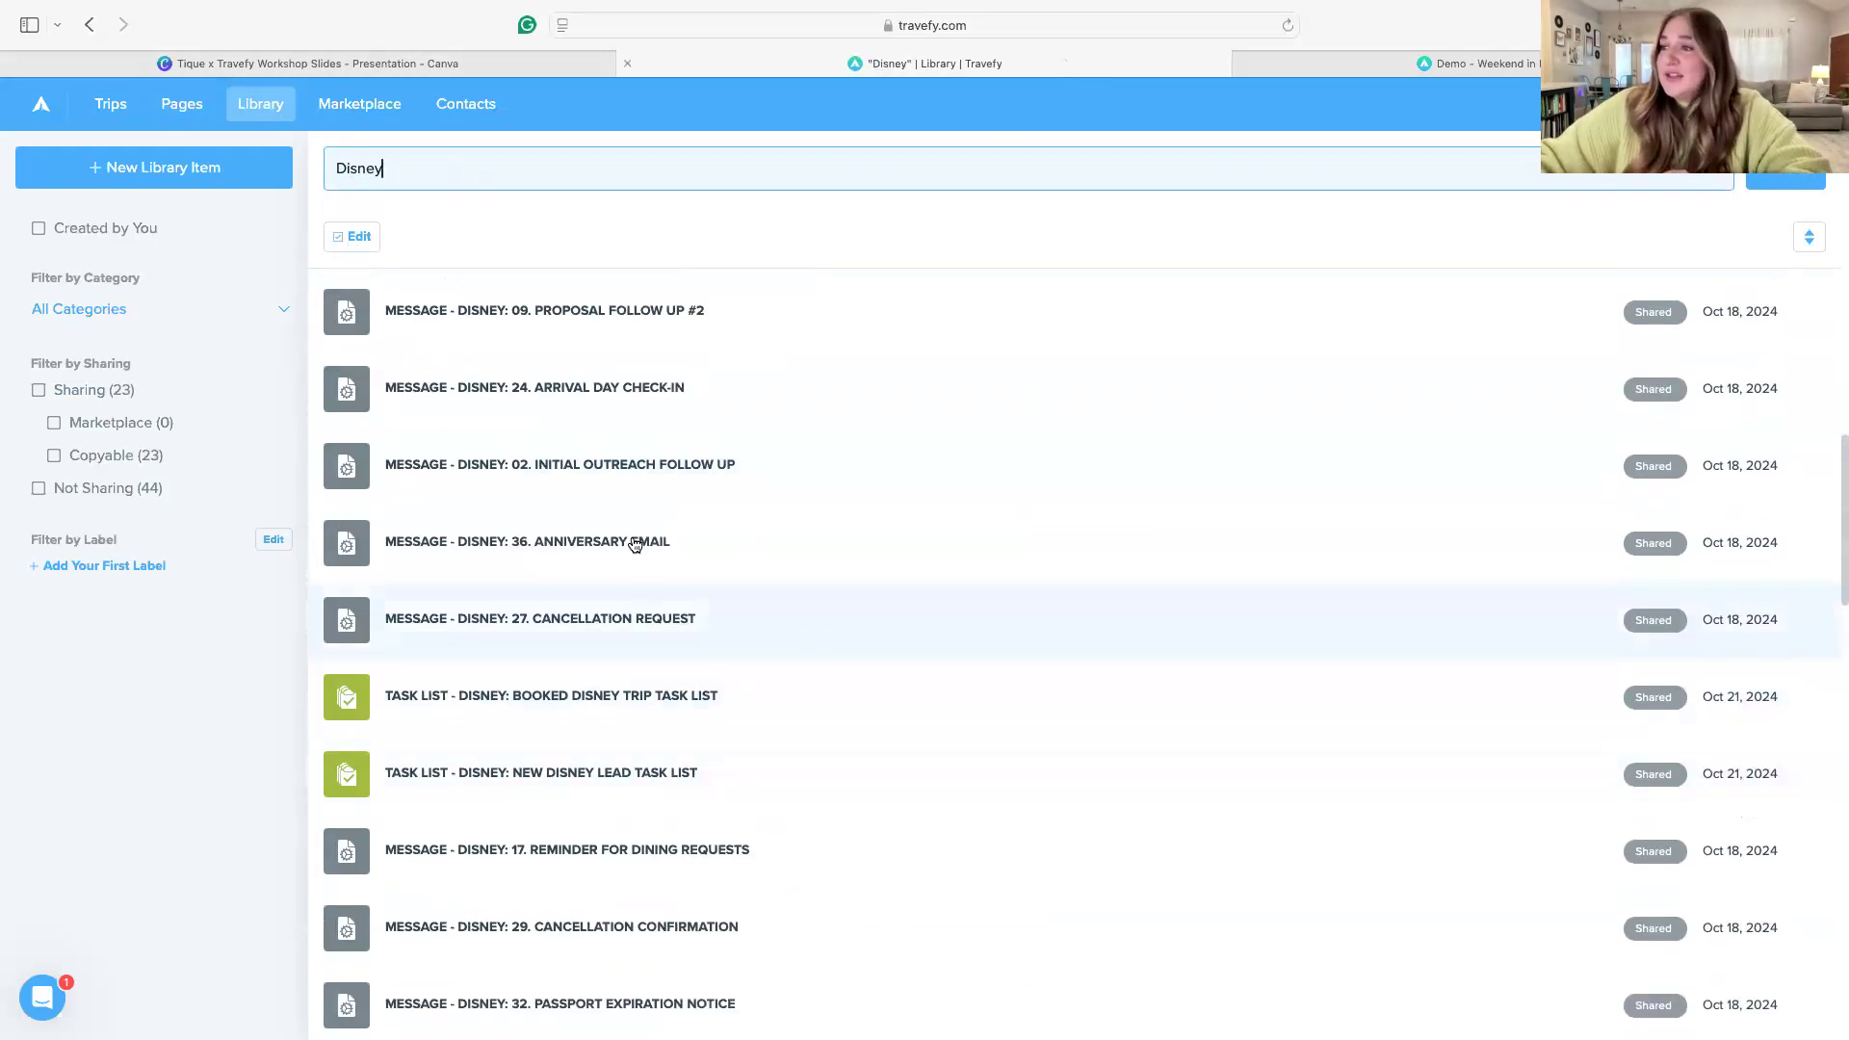
{"action": "scroll", "coordinate": [612, 569], "scroll_direction": "down", "scroll_amount": 10}
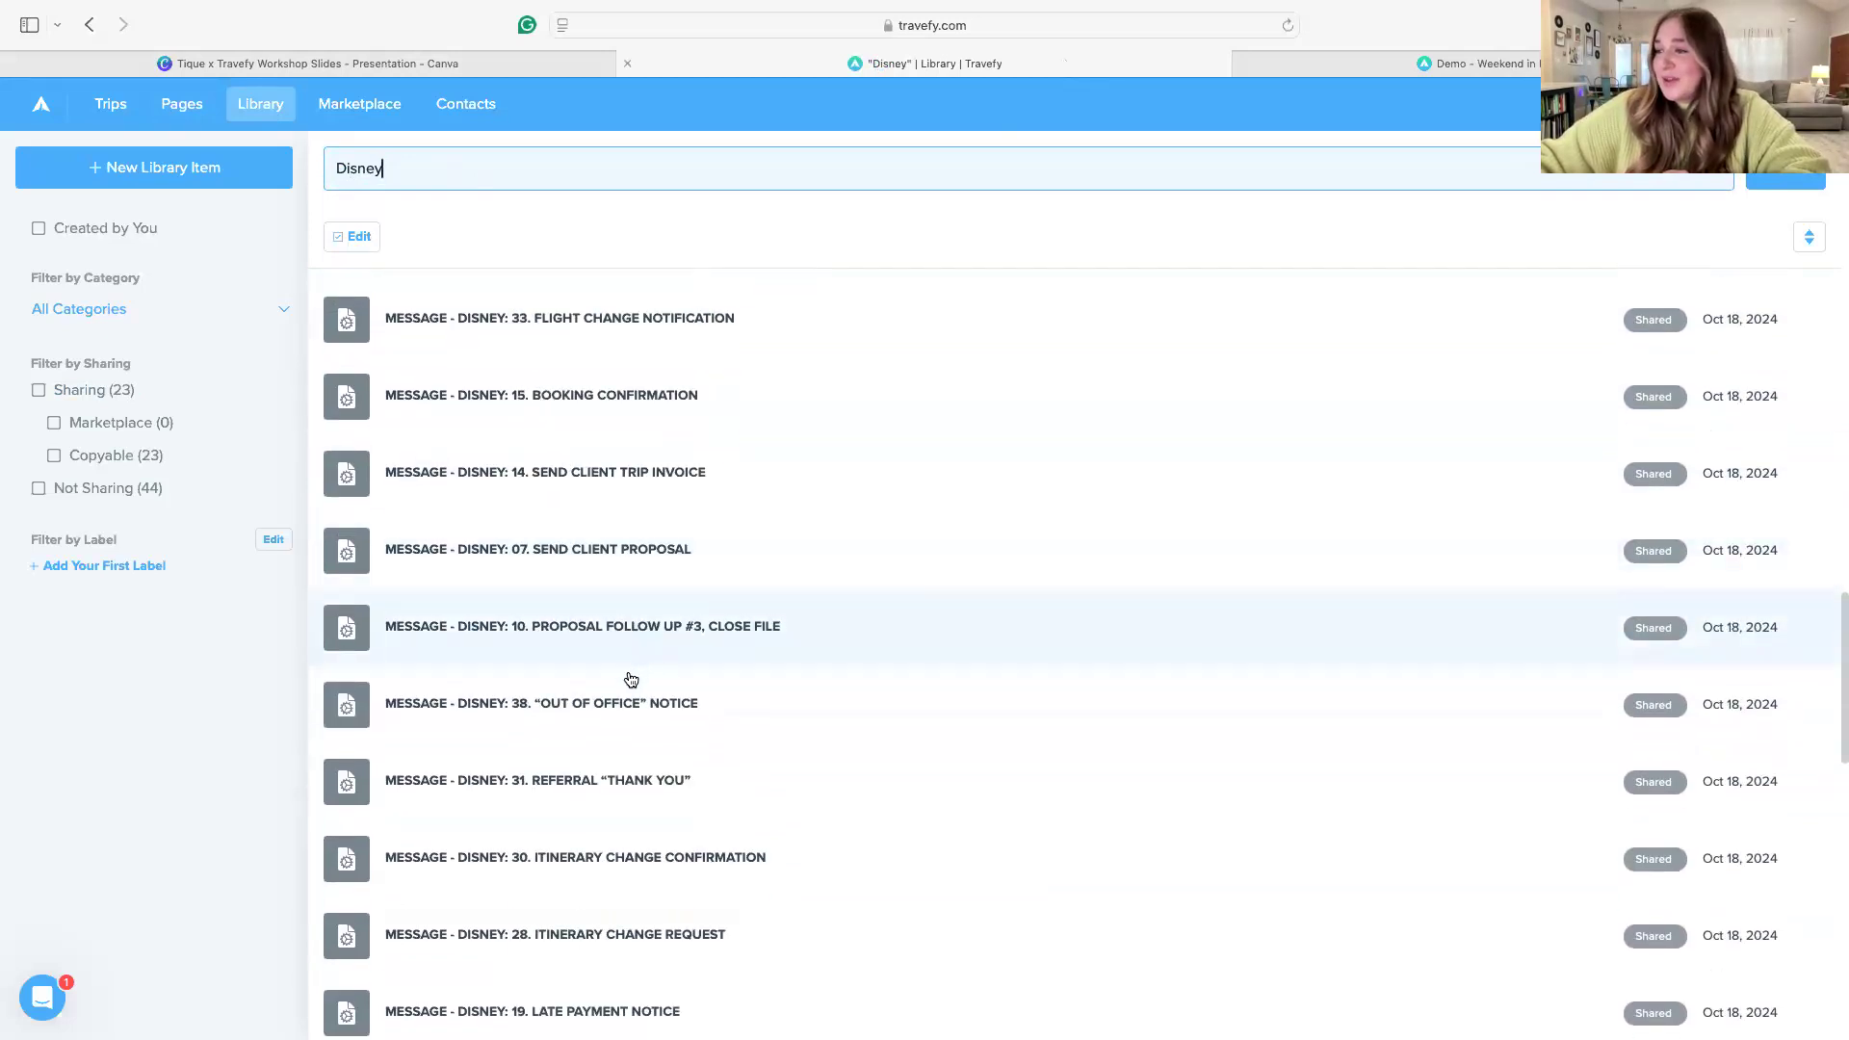
{"action": "scroll", "coordinate": [698, 714], "scroll_direction": "down", "scroll_amount": 1}
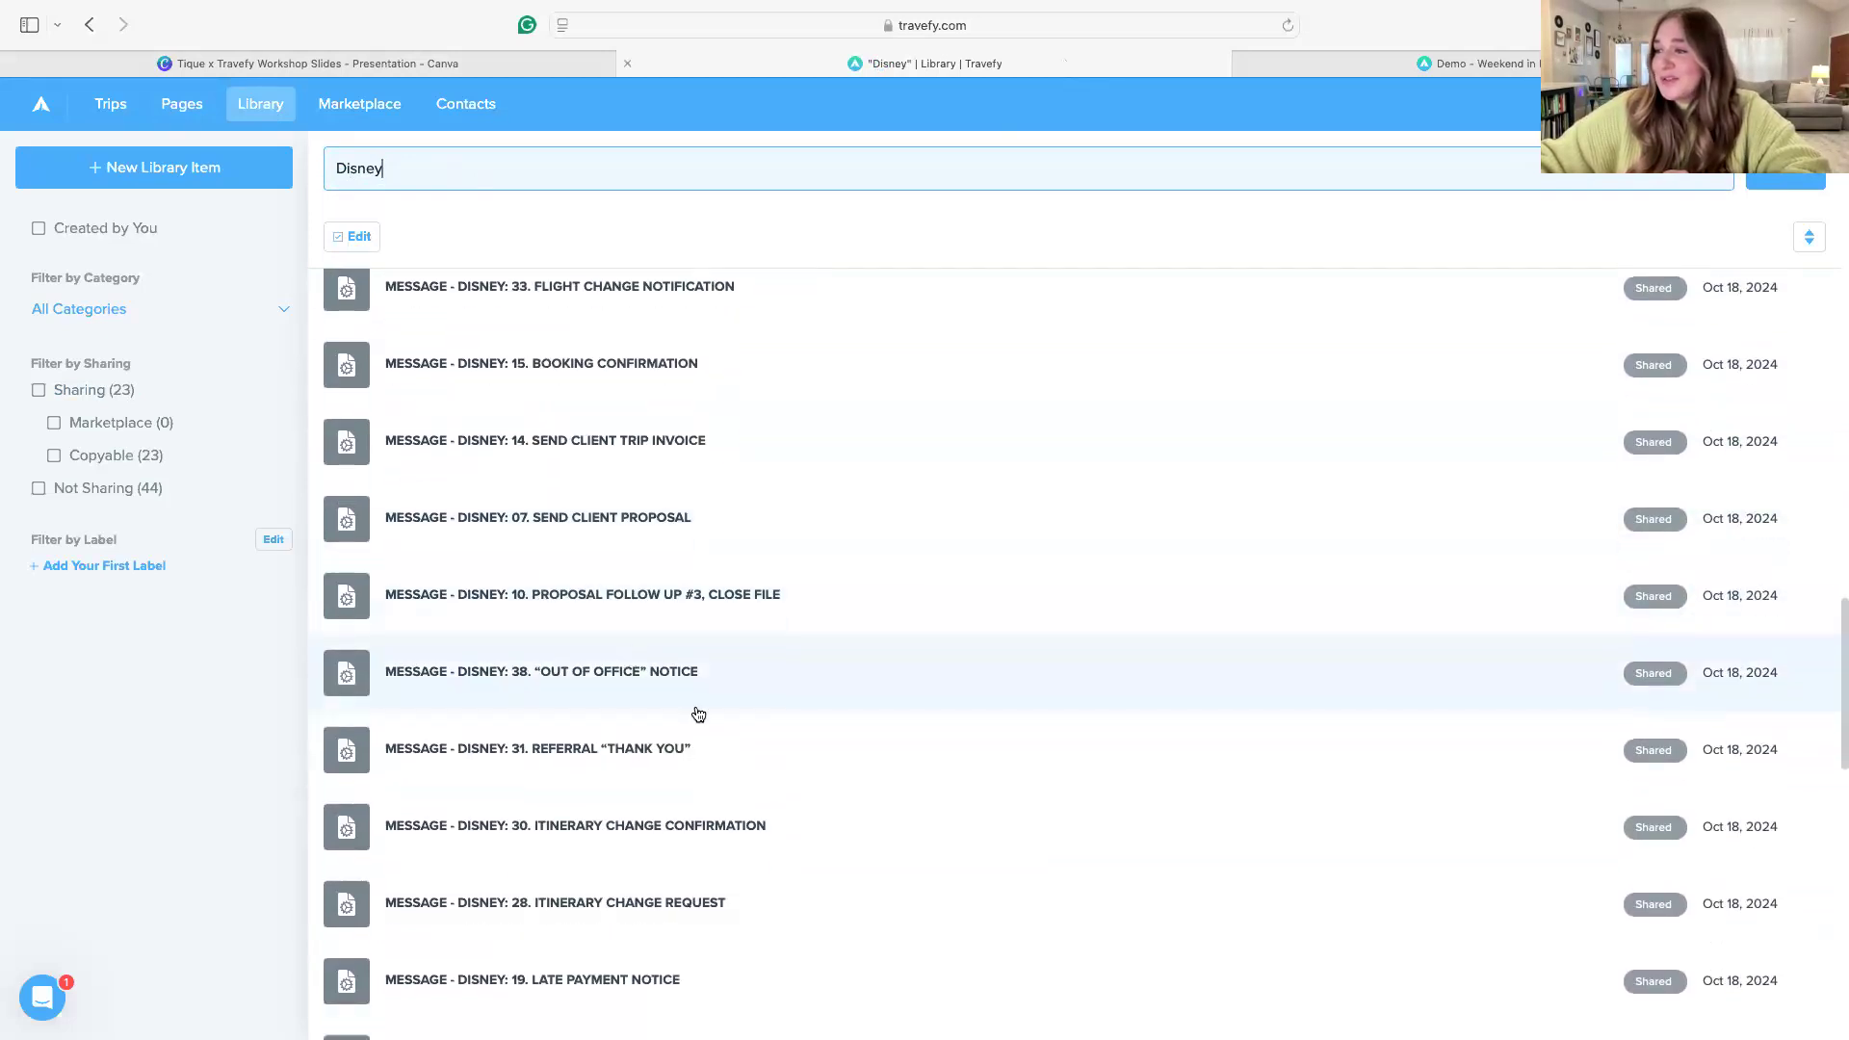
Open the "MESSAGE - DISNEY: 15. BOOKING CONFIRMATION" library item, highlight its client name placeholder and enlarge the message text area
{"action": "left_click", "coordinate": [584, 369]}
{"action": "left_click", "coordinate": [1814, 442]}
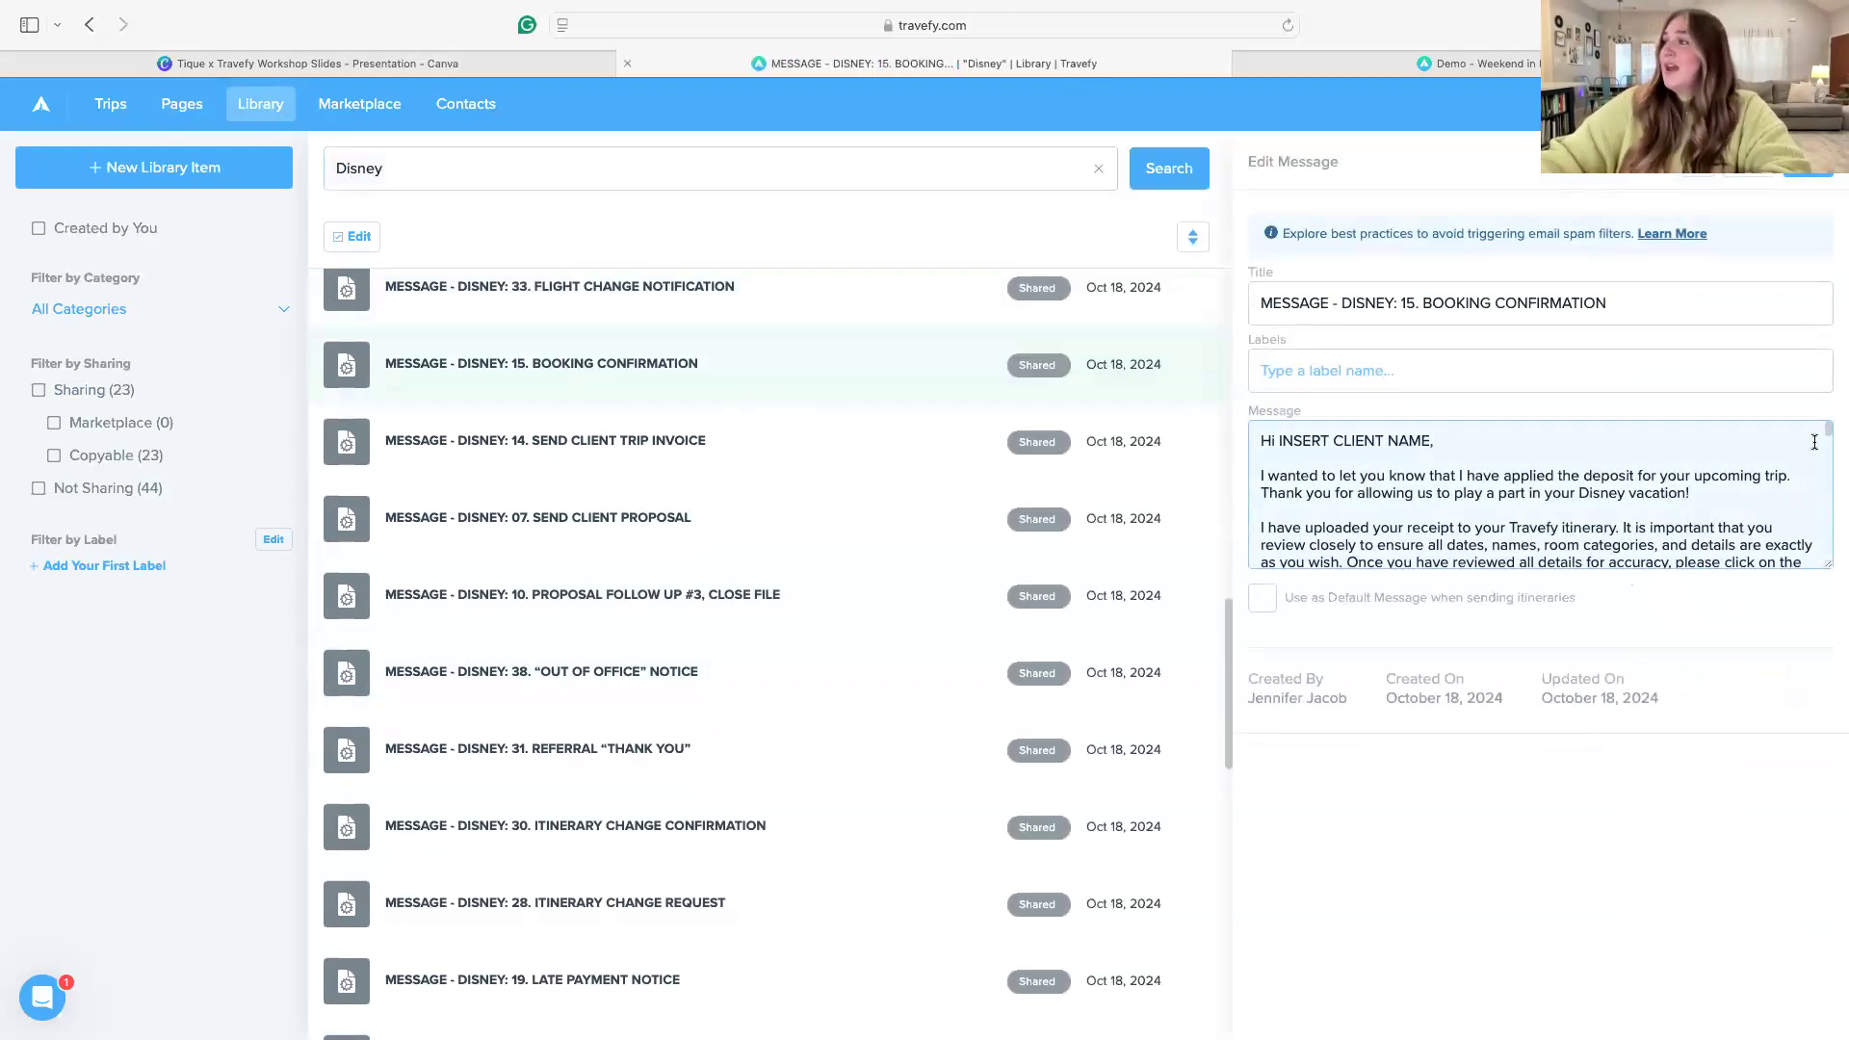
{"action": "scroll", "coordinate": [1564, 433], "scroll_direction": "down", "scroll_amount": 1}
{"action": "scroll", "coordinate": [1447, 458], "scroll_direction": "up", "scroll_amount": 1}
{"action": "left_click_drag", "start_coordinate": [1432, 443], "coordinate": [1283, 442]}
{"action": "left_click_drag", "start_coordinate": [1828, 576], "coordinate": [1767, 983]}
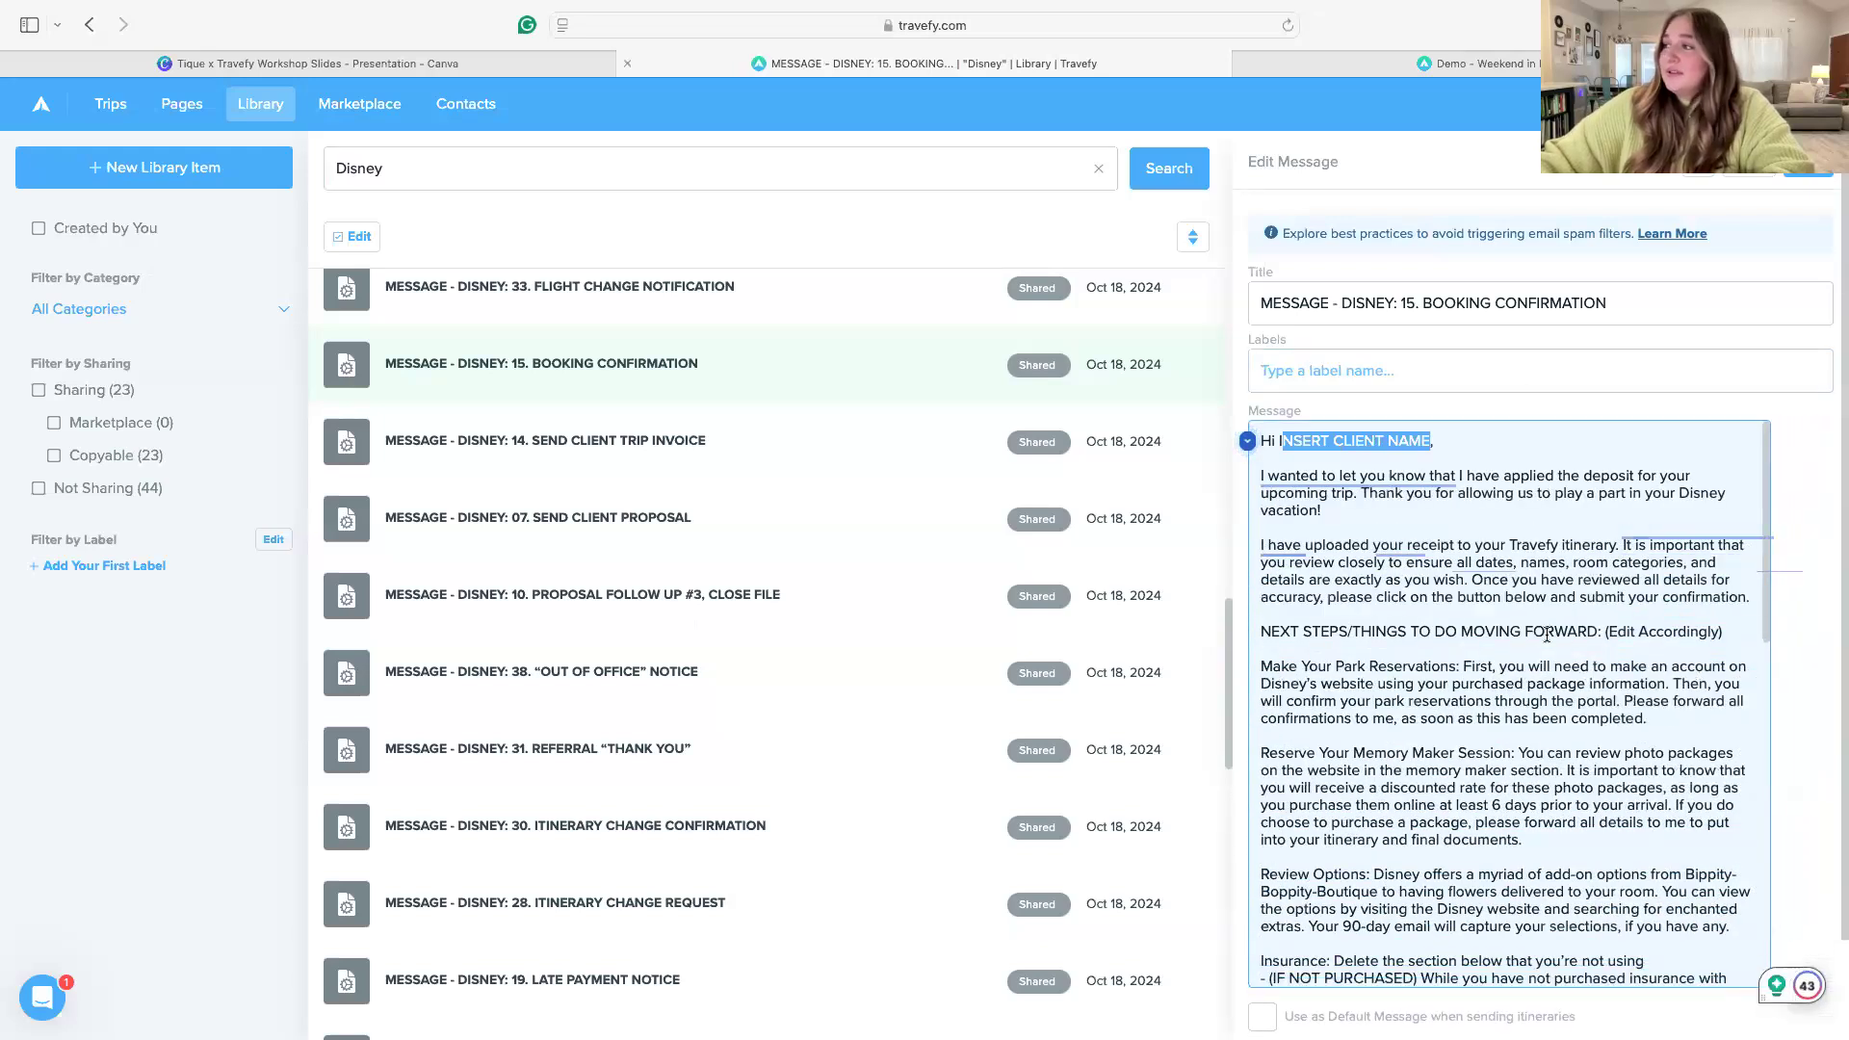
Read through the booking confirmation message, including the next steps, airfare and "WHAT TO EXPECT FROM ME" sections
{"action": "scroll", "coordinate": [1547, 634], "scroll_direction": "down", "scroll_amount": 3}
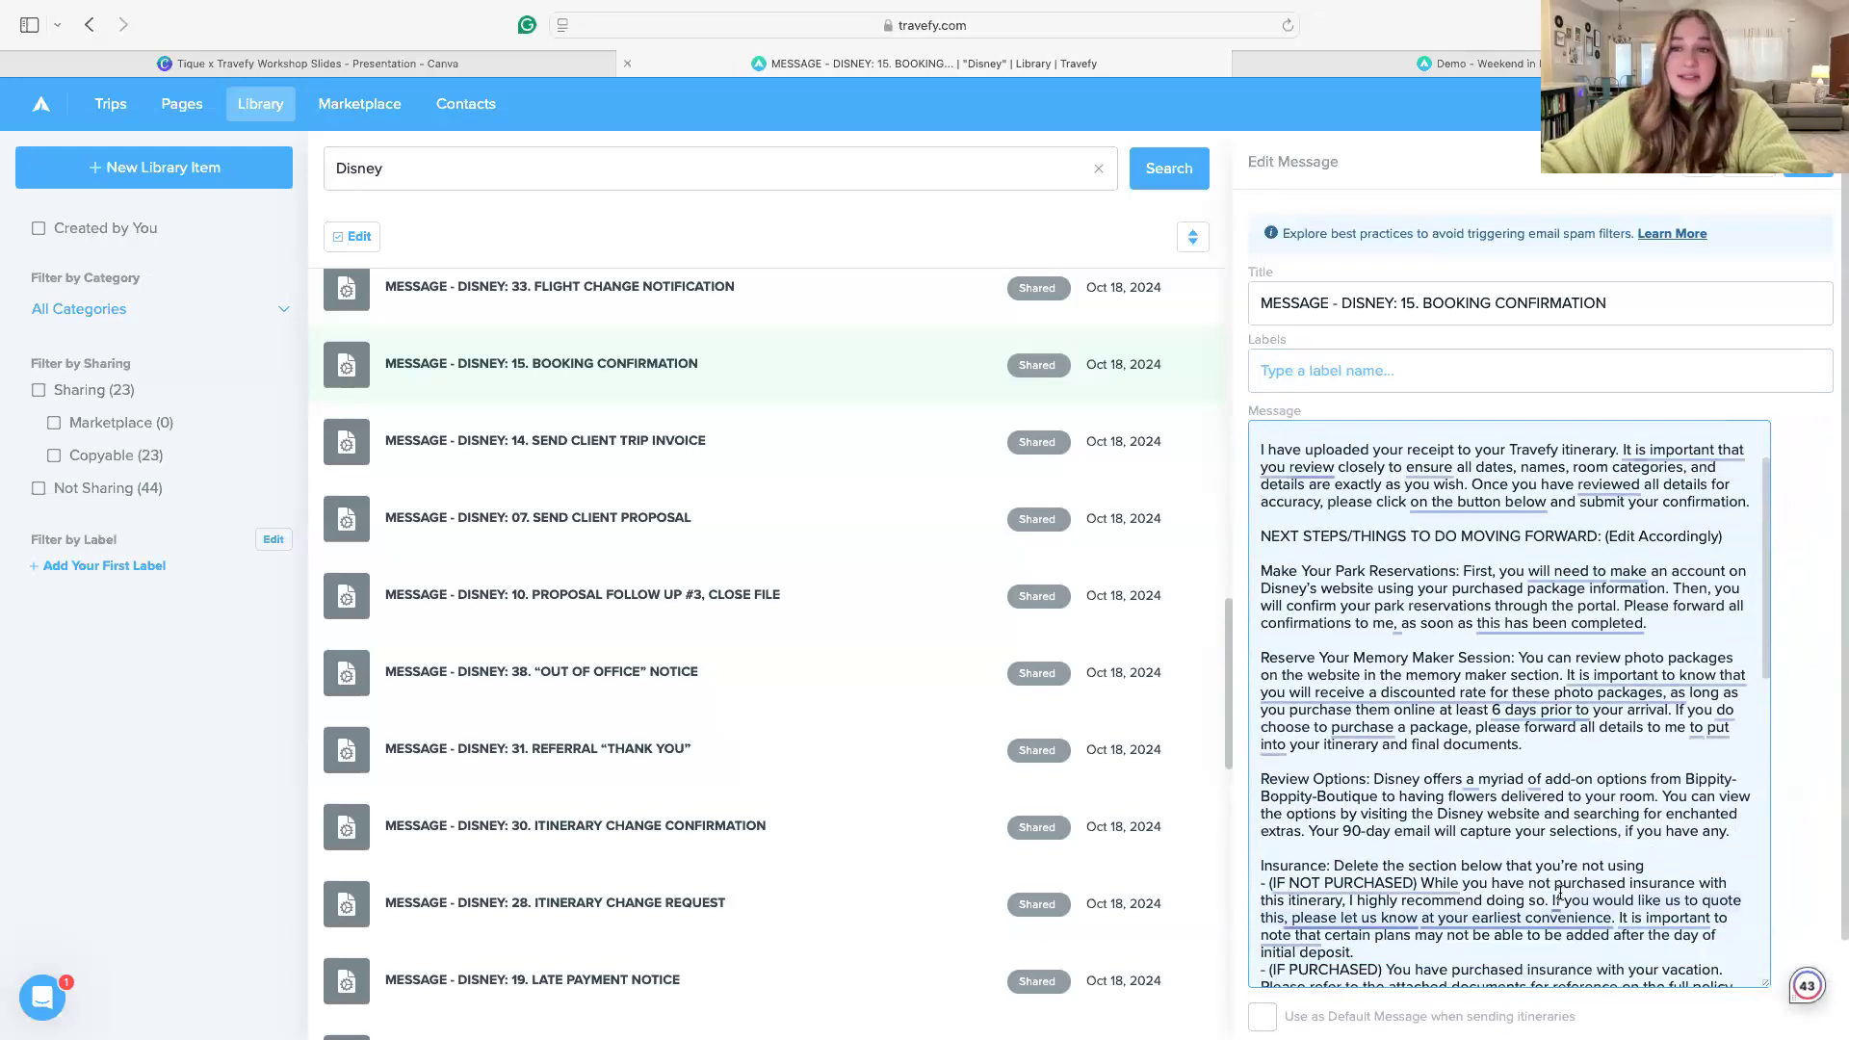
{"action": "scroll", "coordinate": [1748, 697], "scroll_direction": "down", "scroll_amount": 10}
{"action": "scroll", "coordinate": [1748, 698], "scroll_direction": "down", "scroll_amount": 3}
{"action": "scroll", "coordinate": [1555, 908], "scroll_direction": "up", "scroll_amount": 10}
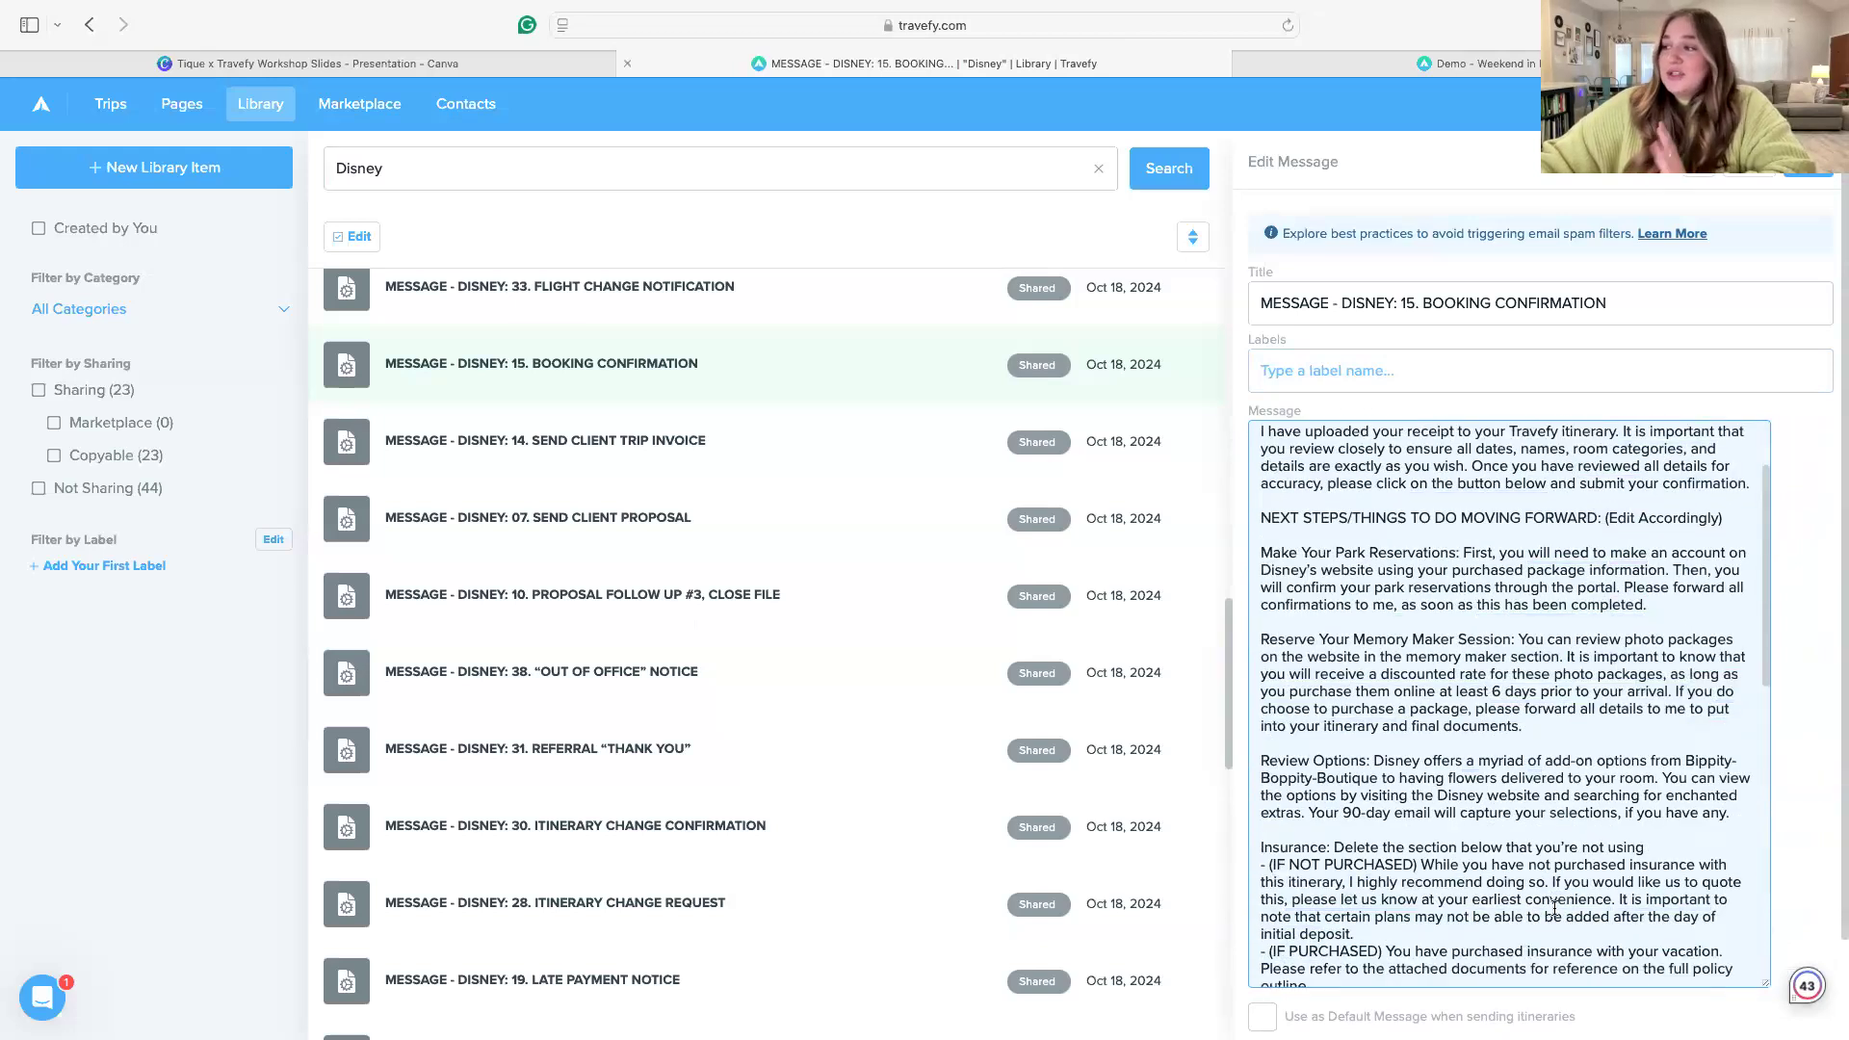
{"action": "scroll", "coordinate": [1554, 908], "scroll_direction": "down", "scroll_amount": 15}
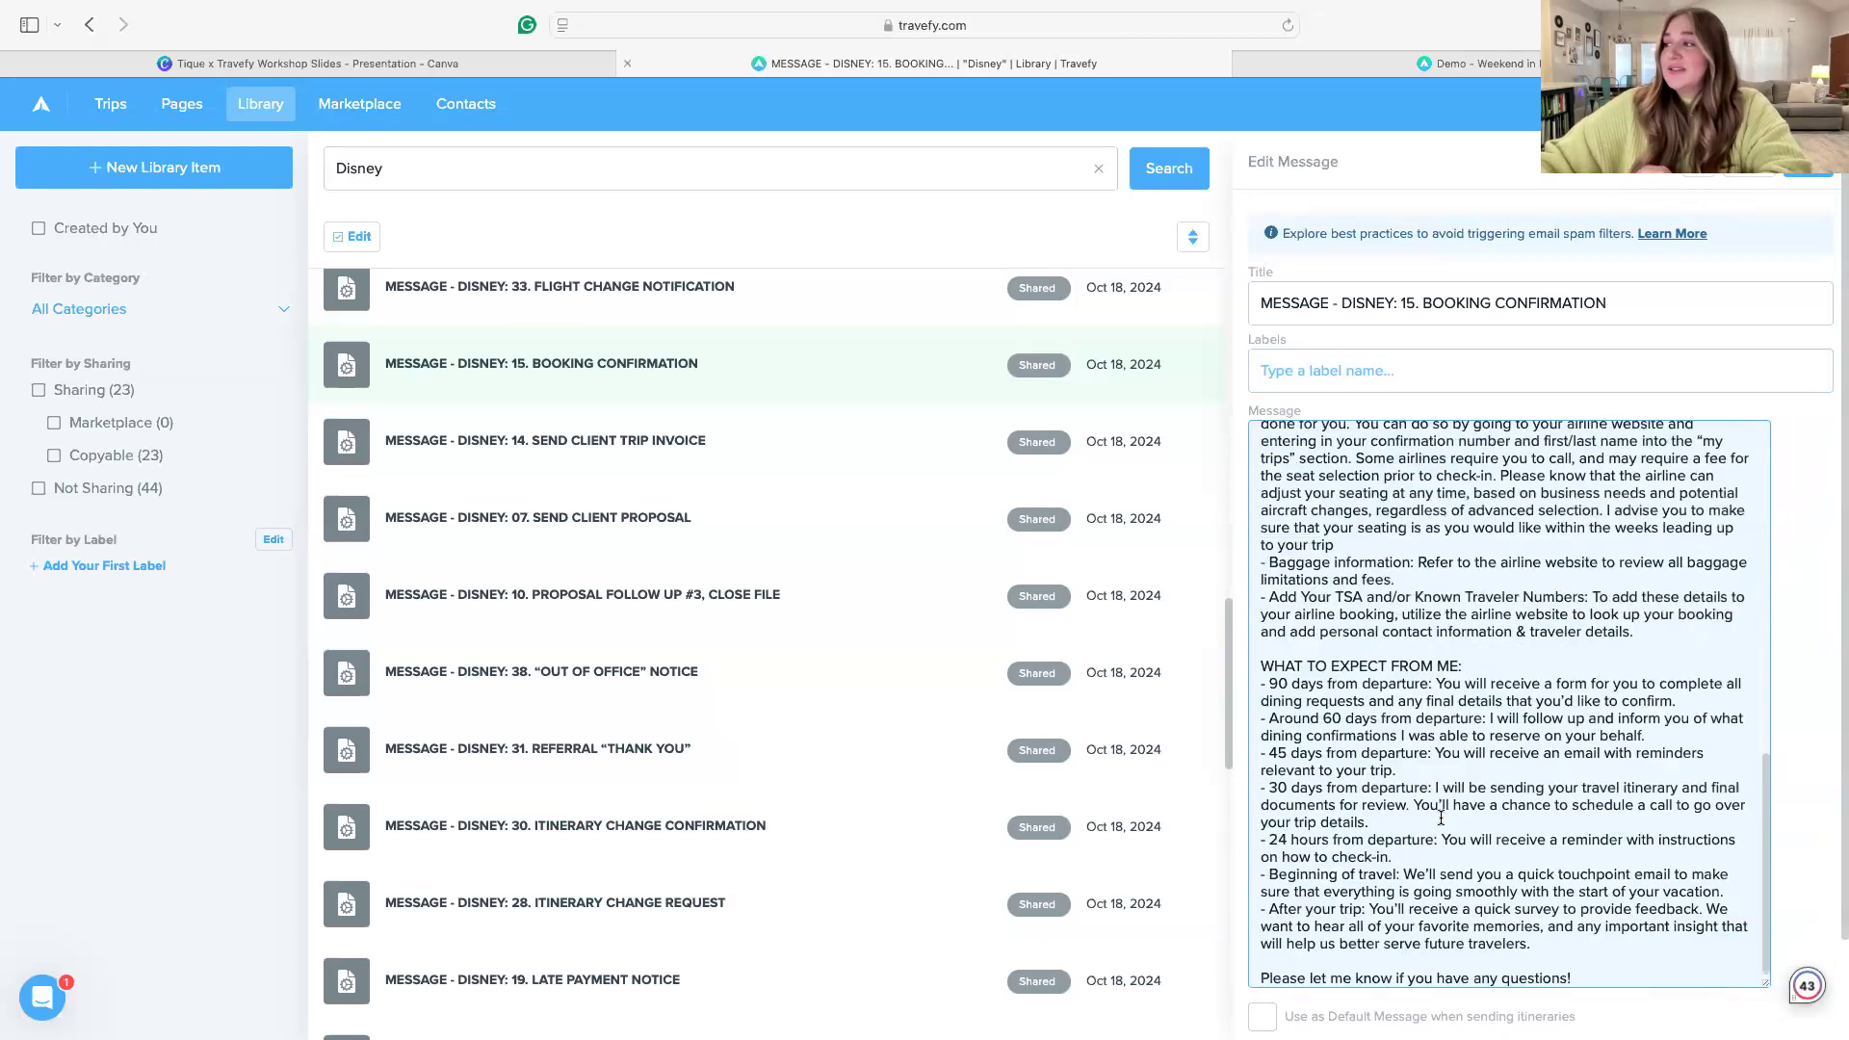
{"action": "scroll", "coordinate": [1532, 910], "scroll_direction": "up", "scroll_amount": 2}
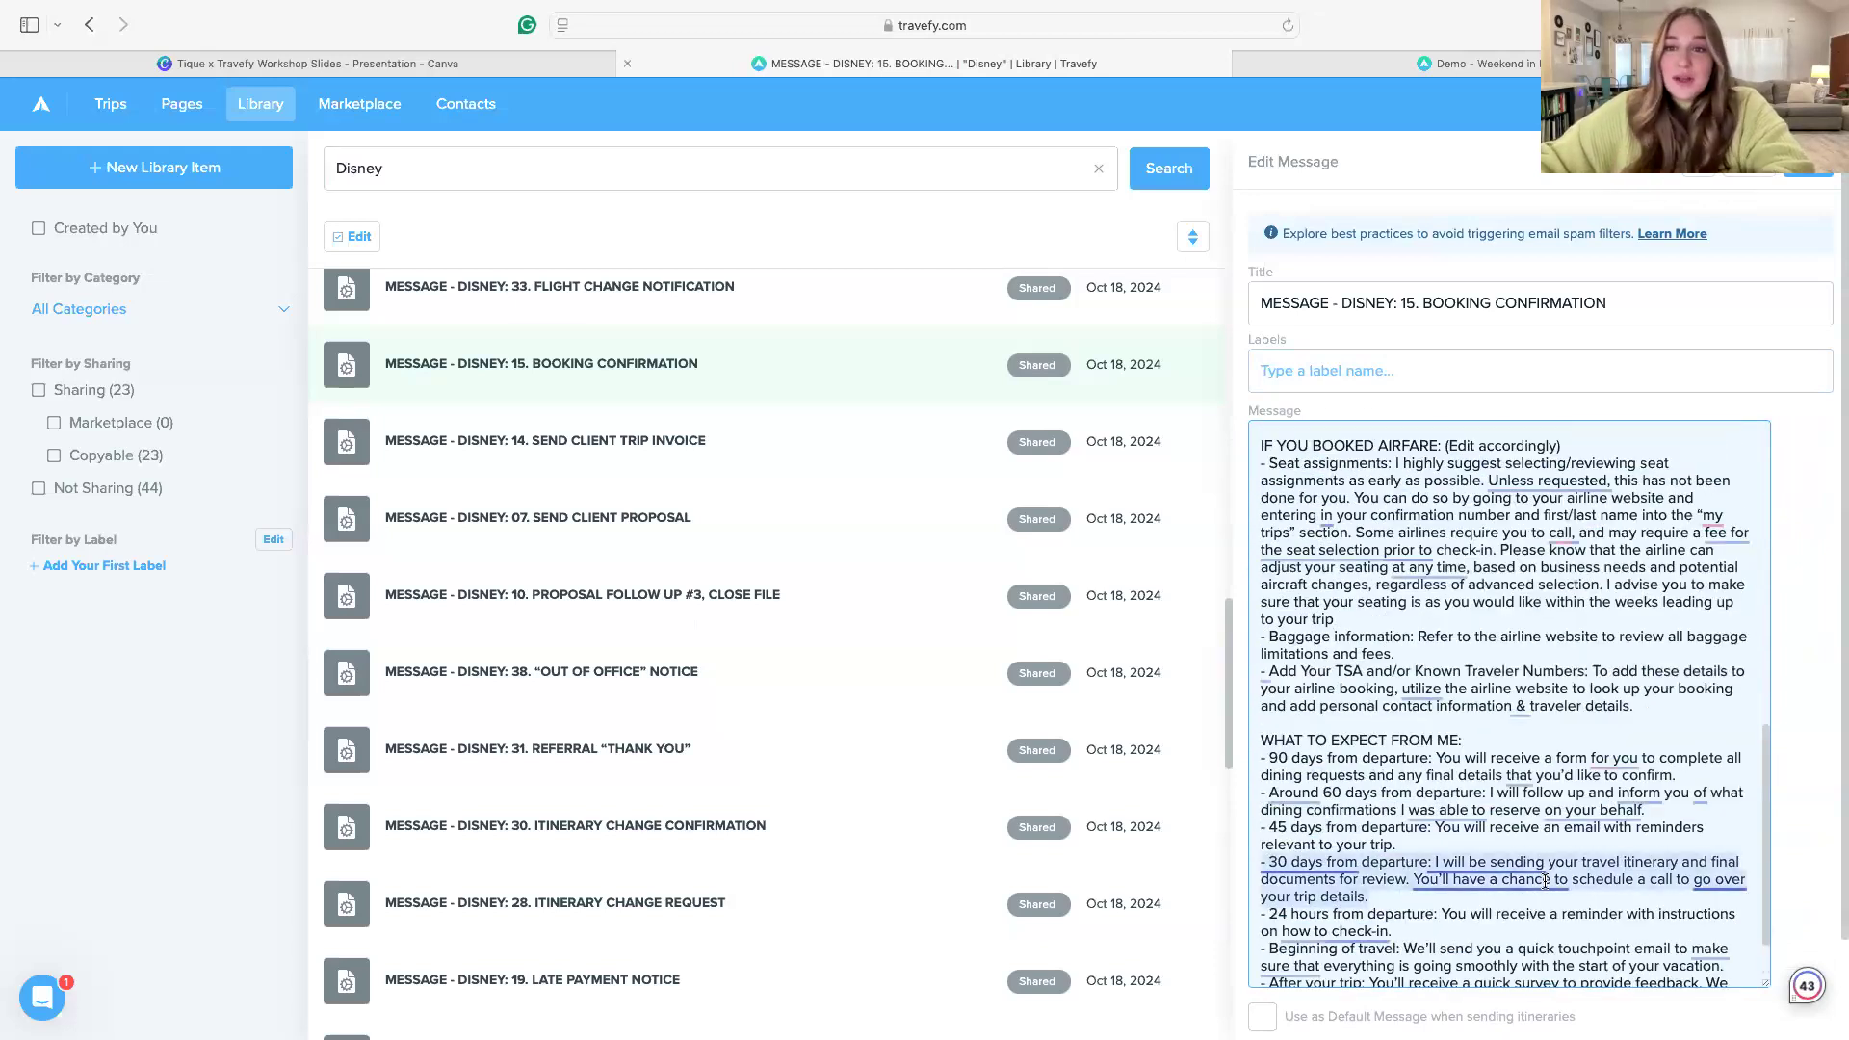
{"action": "scroll", "coordinate": [1591, 616], "scroll_direction": "down", "scroll_amount": 4}
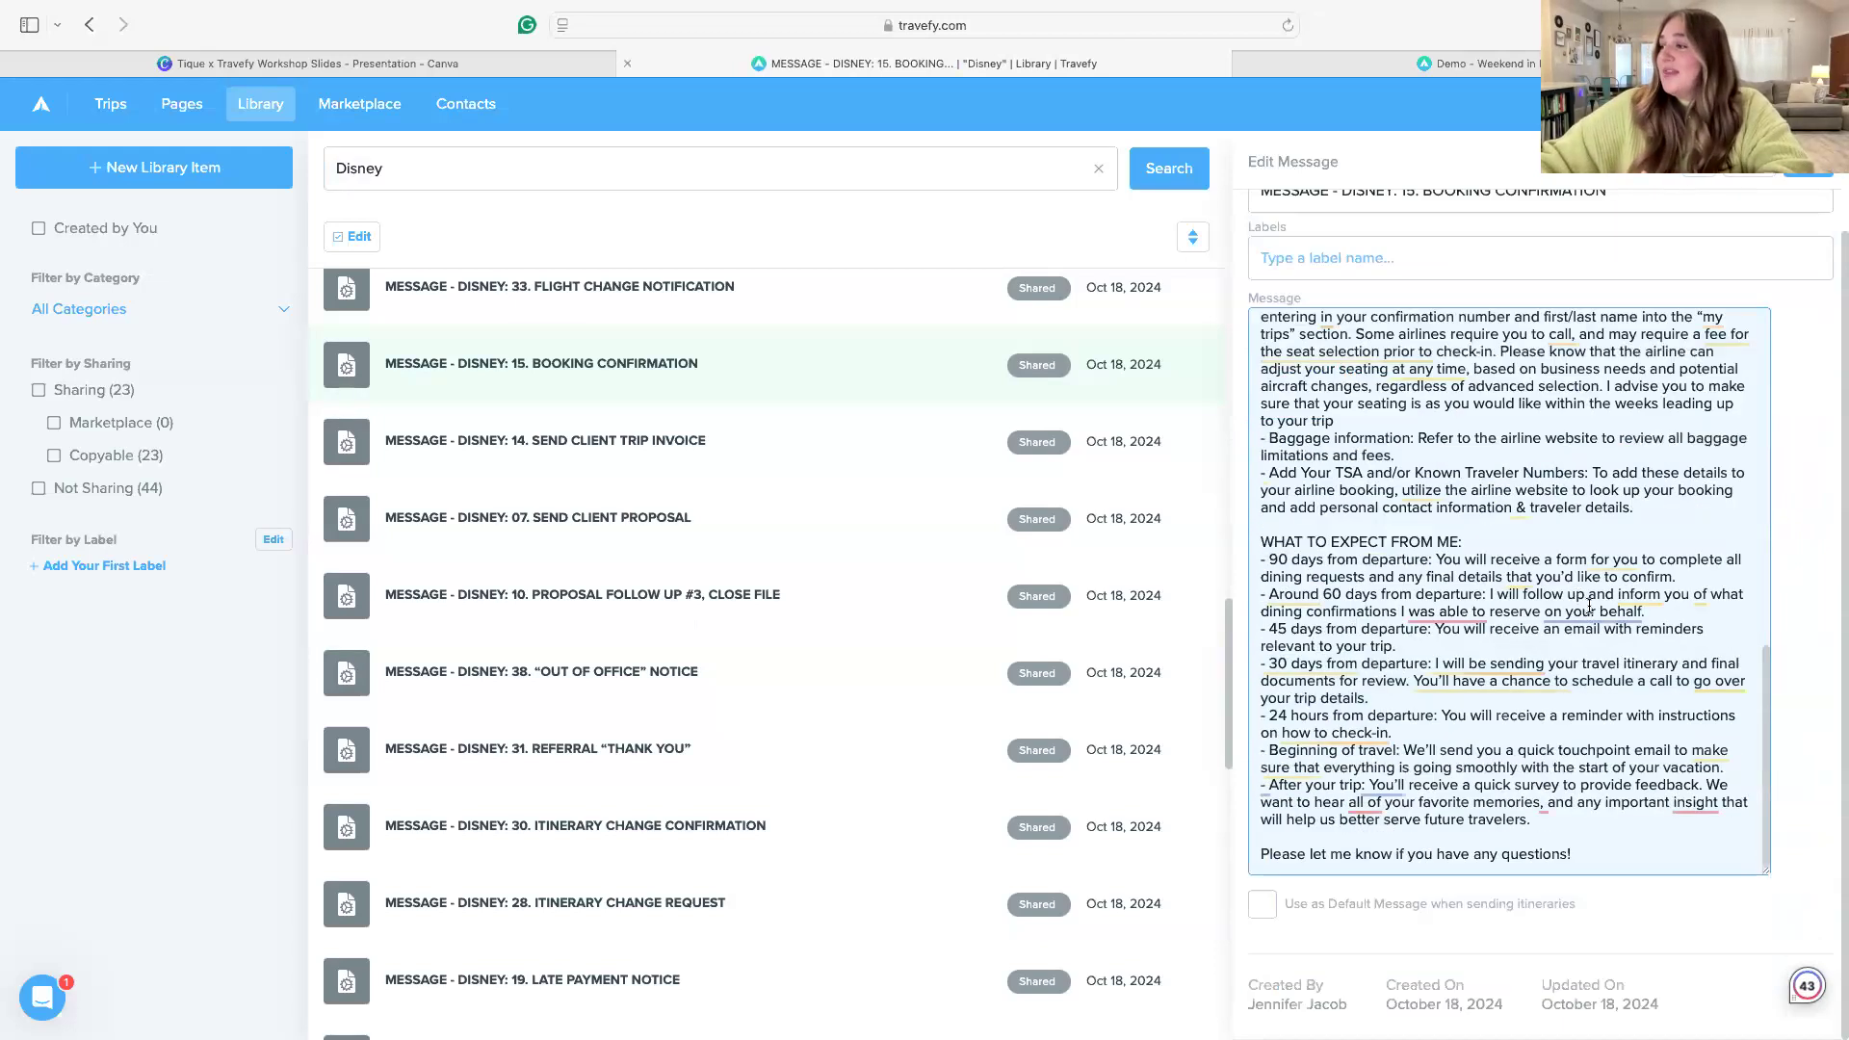
{"action": "scroll", "coordinate": [1592, 617], "scroll_direction": "up", "scroll_amount": 8}
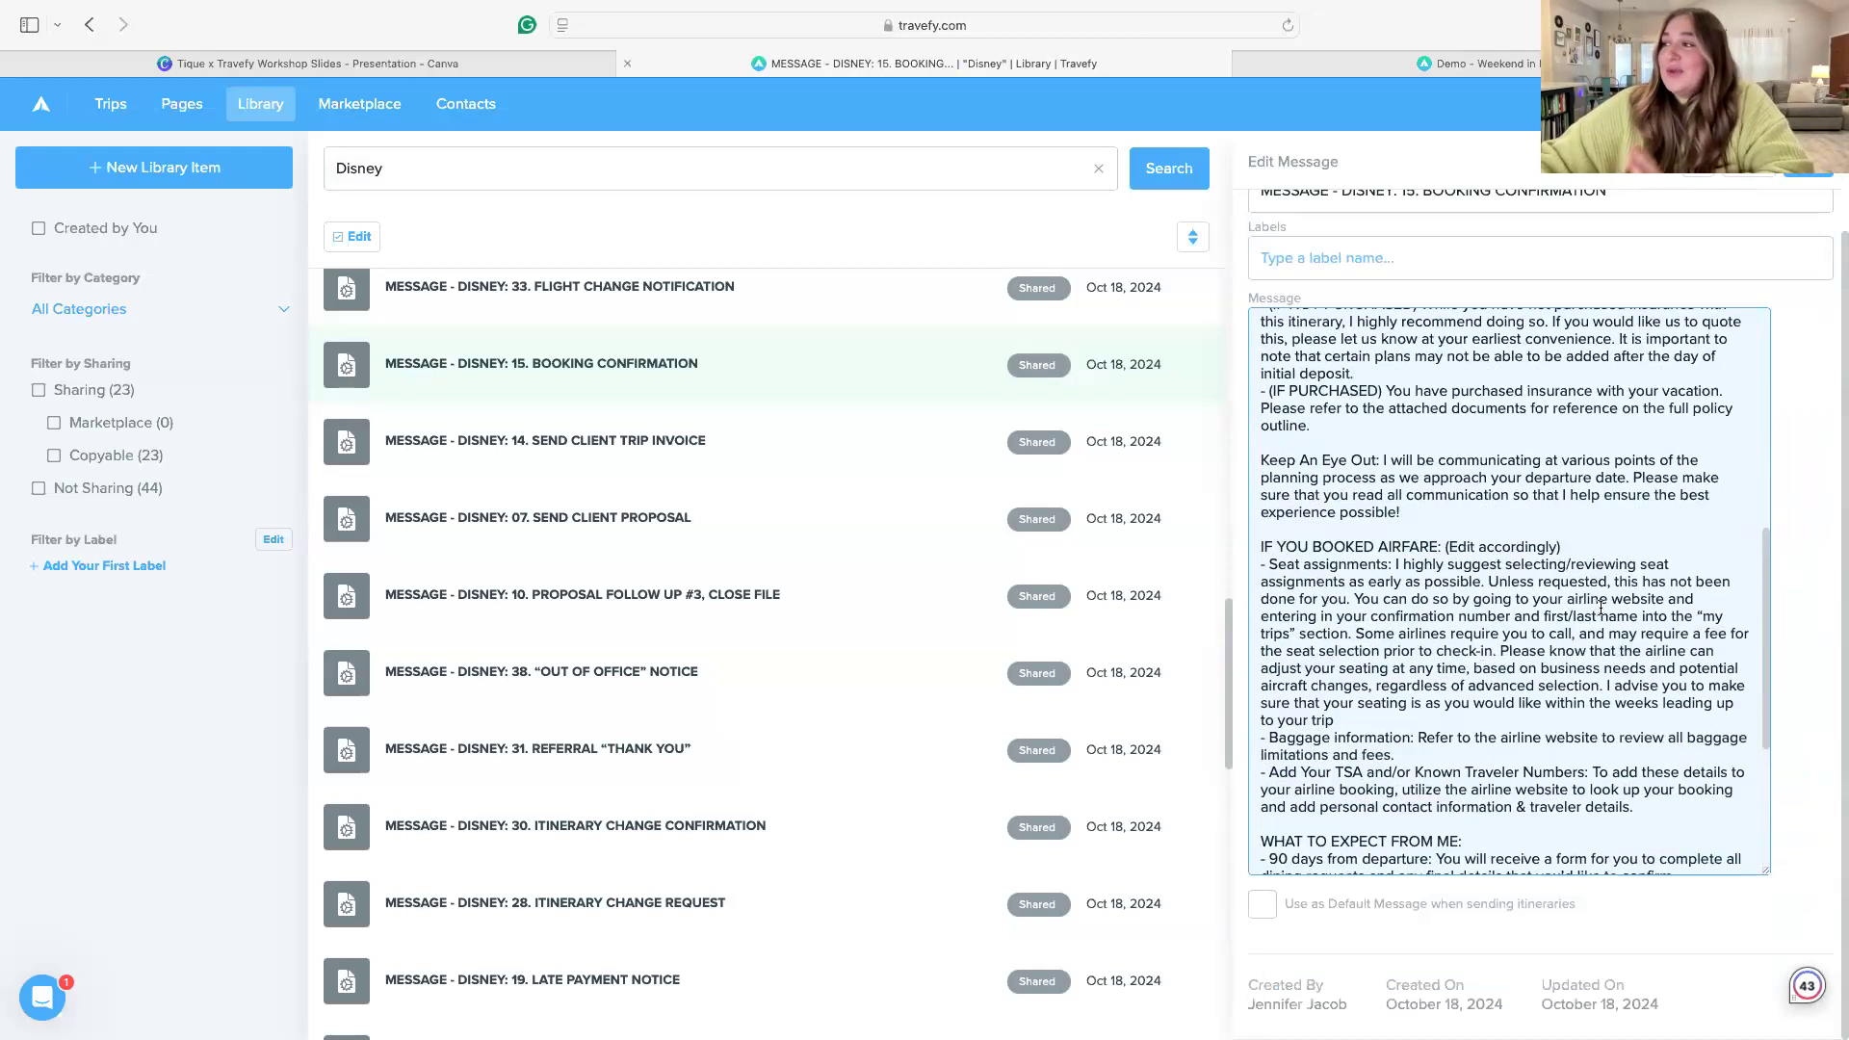
{"action": "scroll", "coordinate": [1601, 608], "scroll_direction": "up", "scroll_amount": 14}
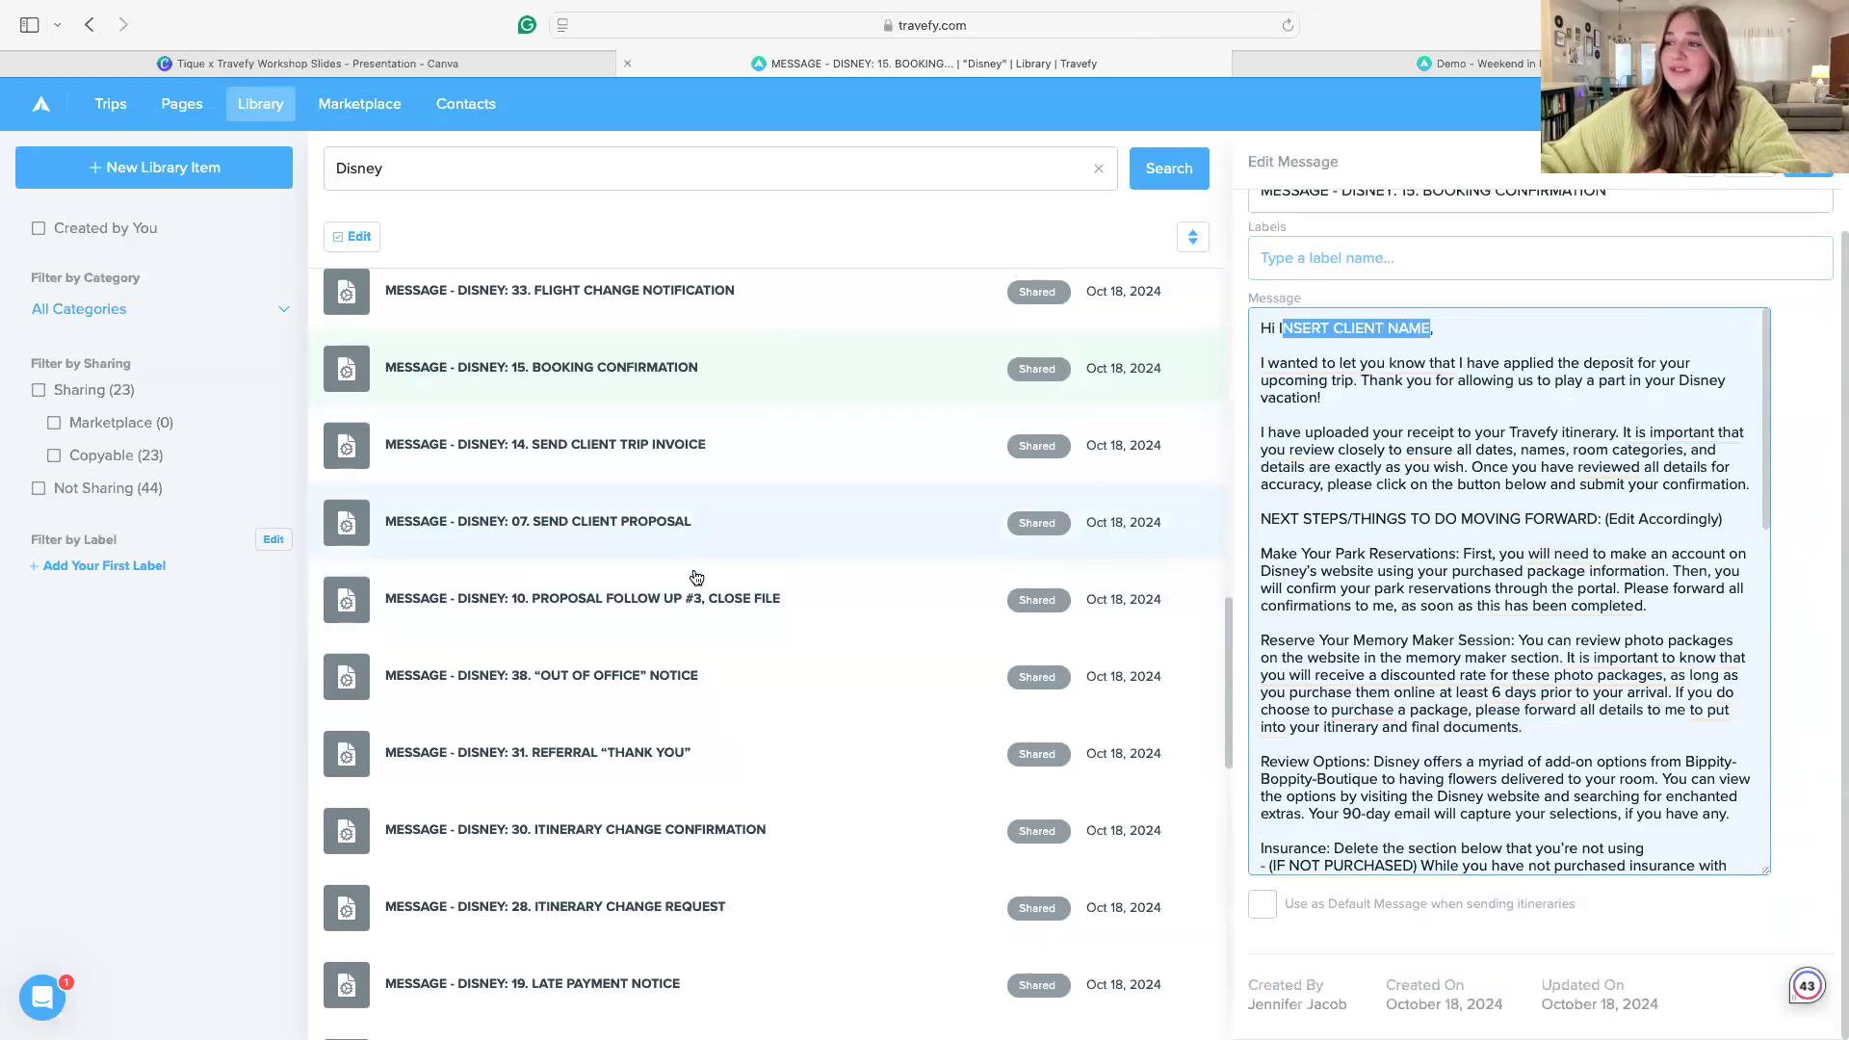
Browse the remaining Disney message and form templates in the library results
{"action": "scroll", "coordinate": [696, 577], "scroll_direction": "down", "scroll_amount": 3}
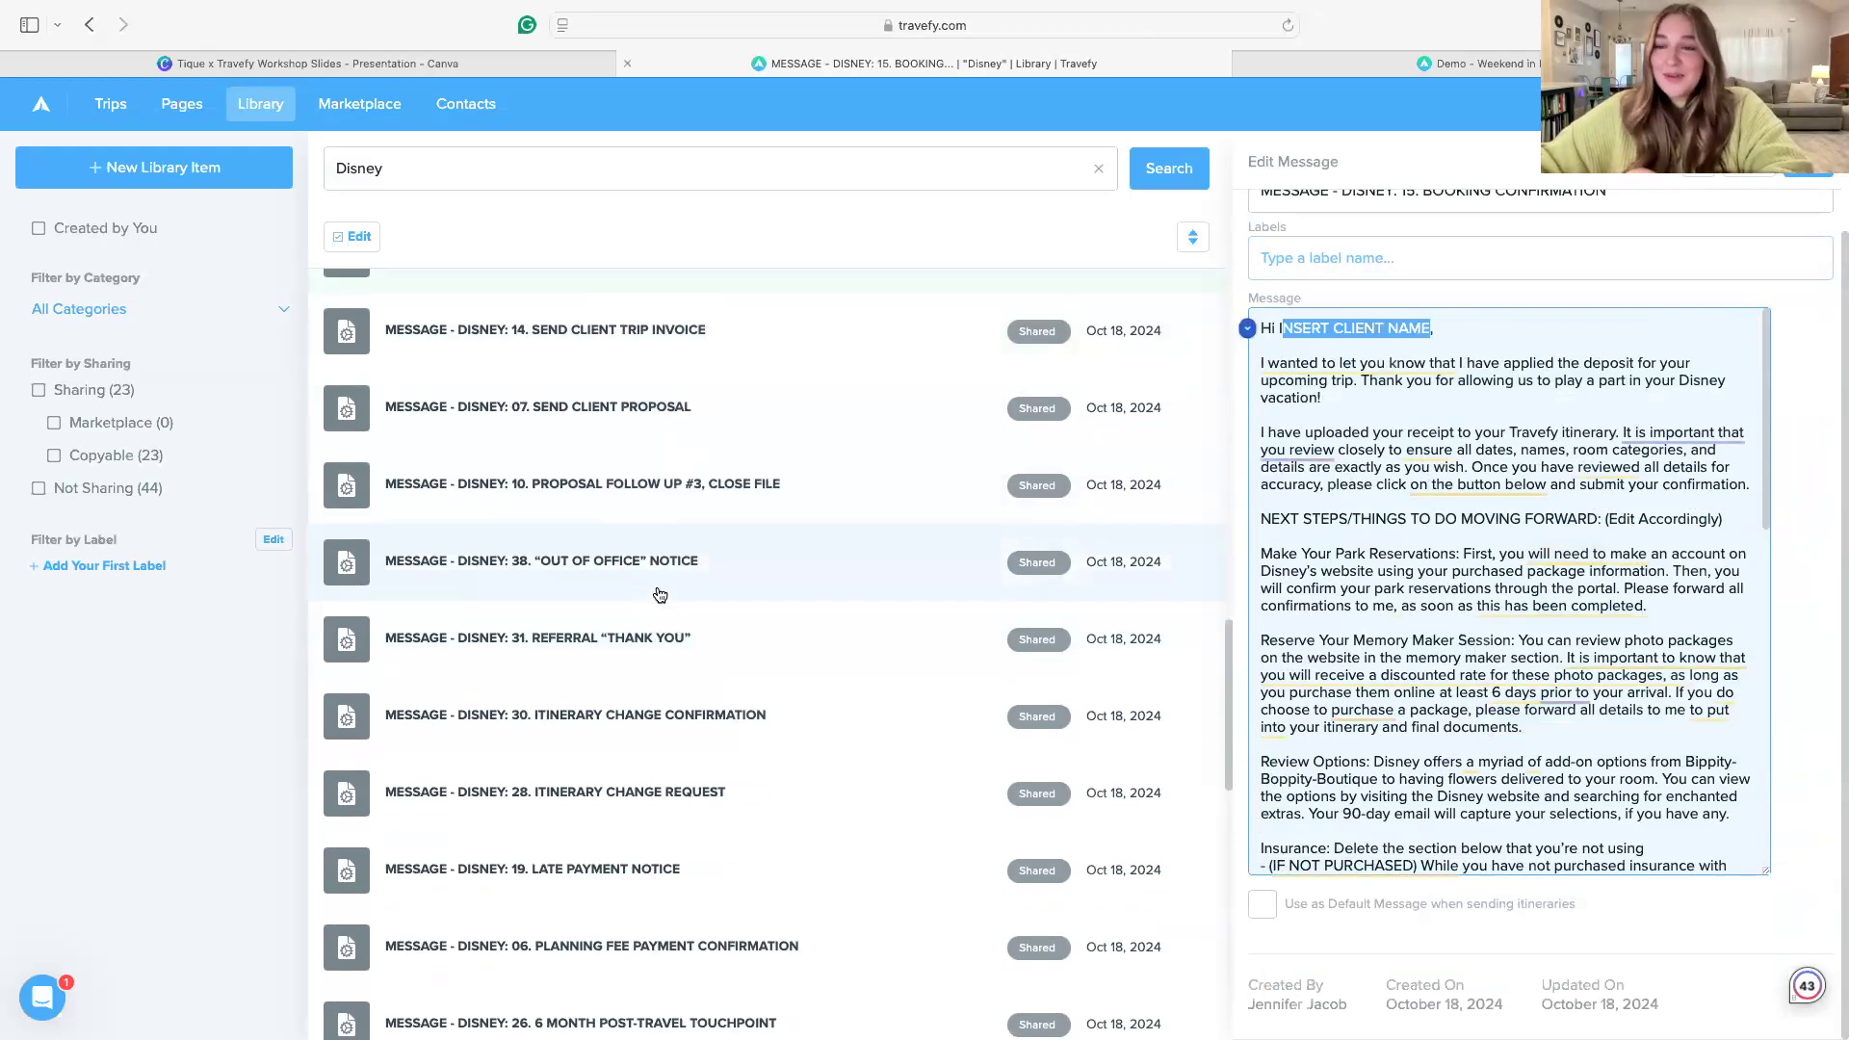
{"action": "scroll", "coordinate": [689, 631], "scroll_direction": "down", "scroll_amount": 10}
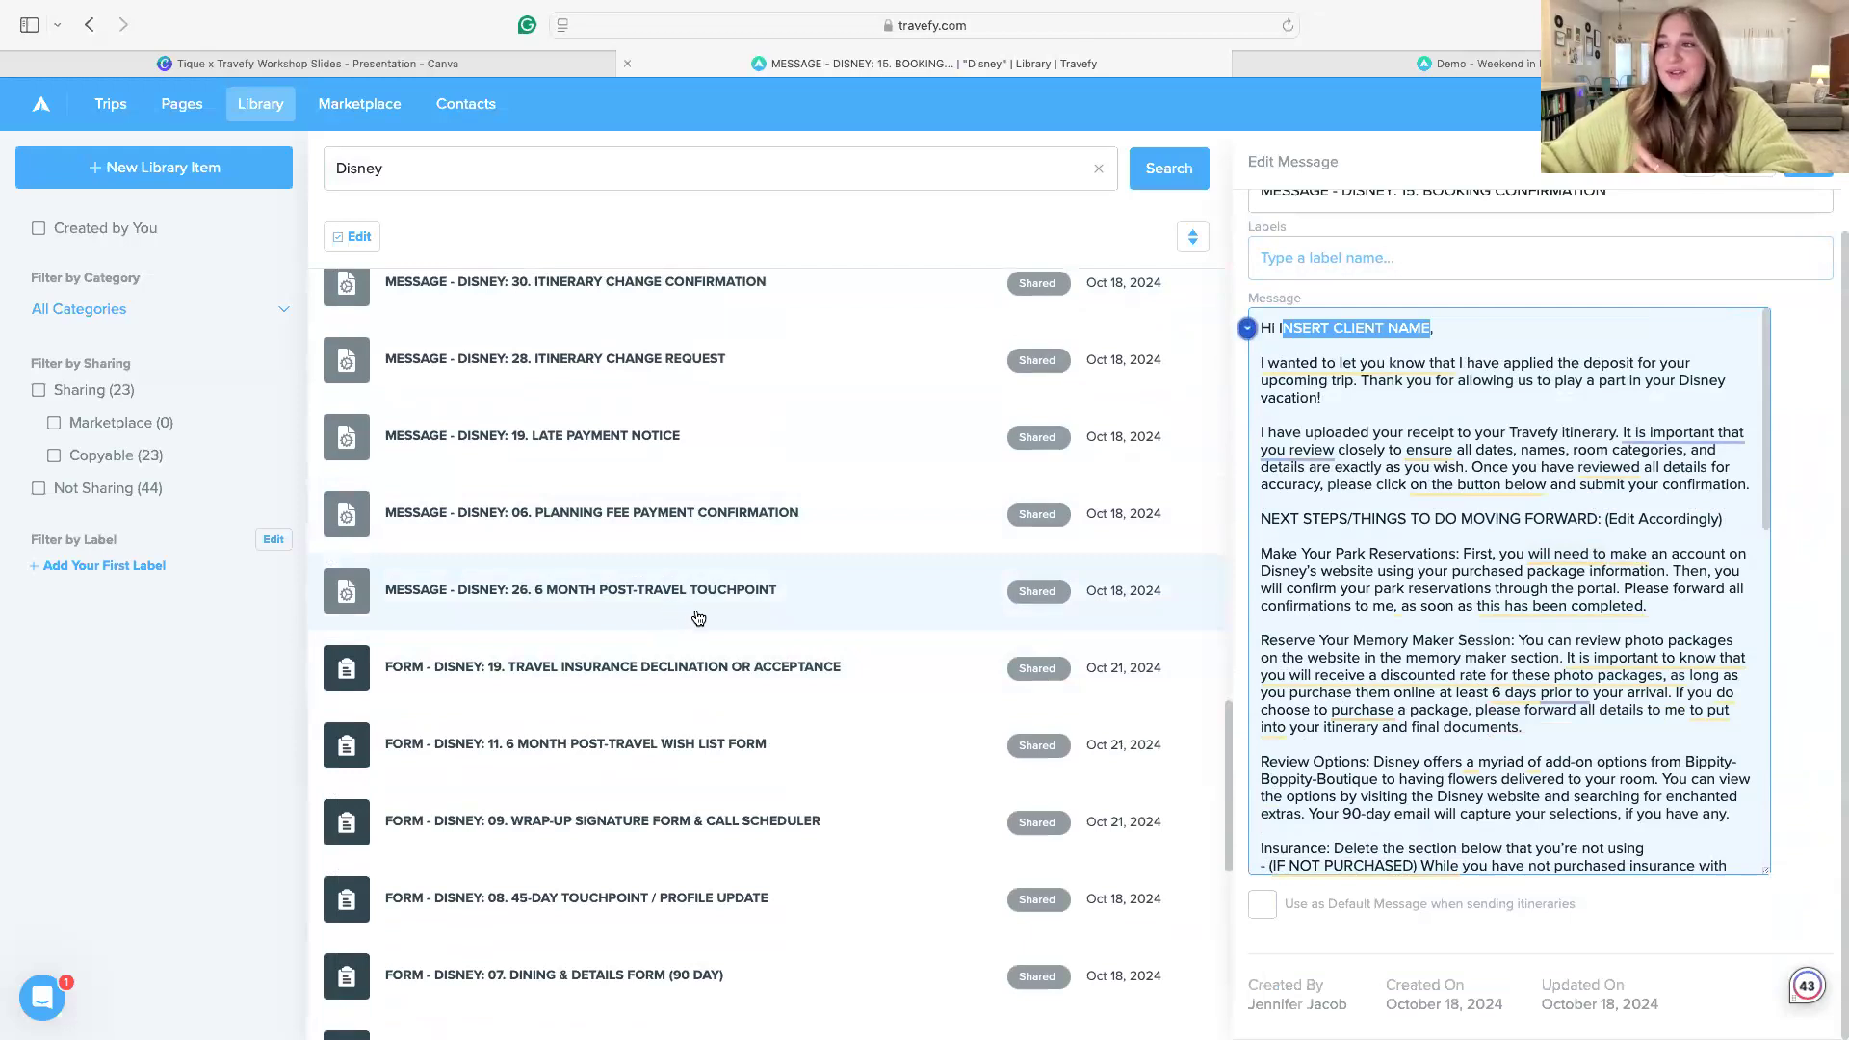
{"action": "scroll", "coordinate": [682, 602], "scroll_direction": "down", "scroll_amount": 1}
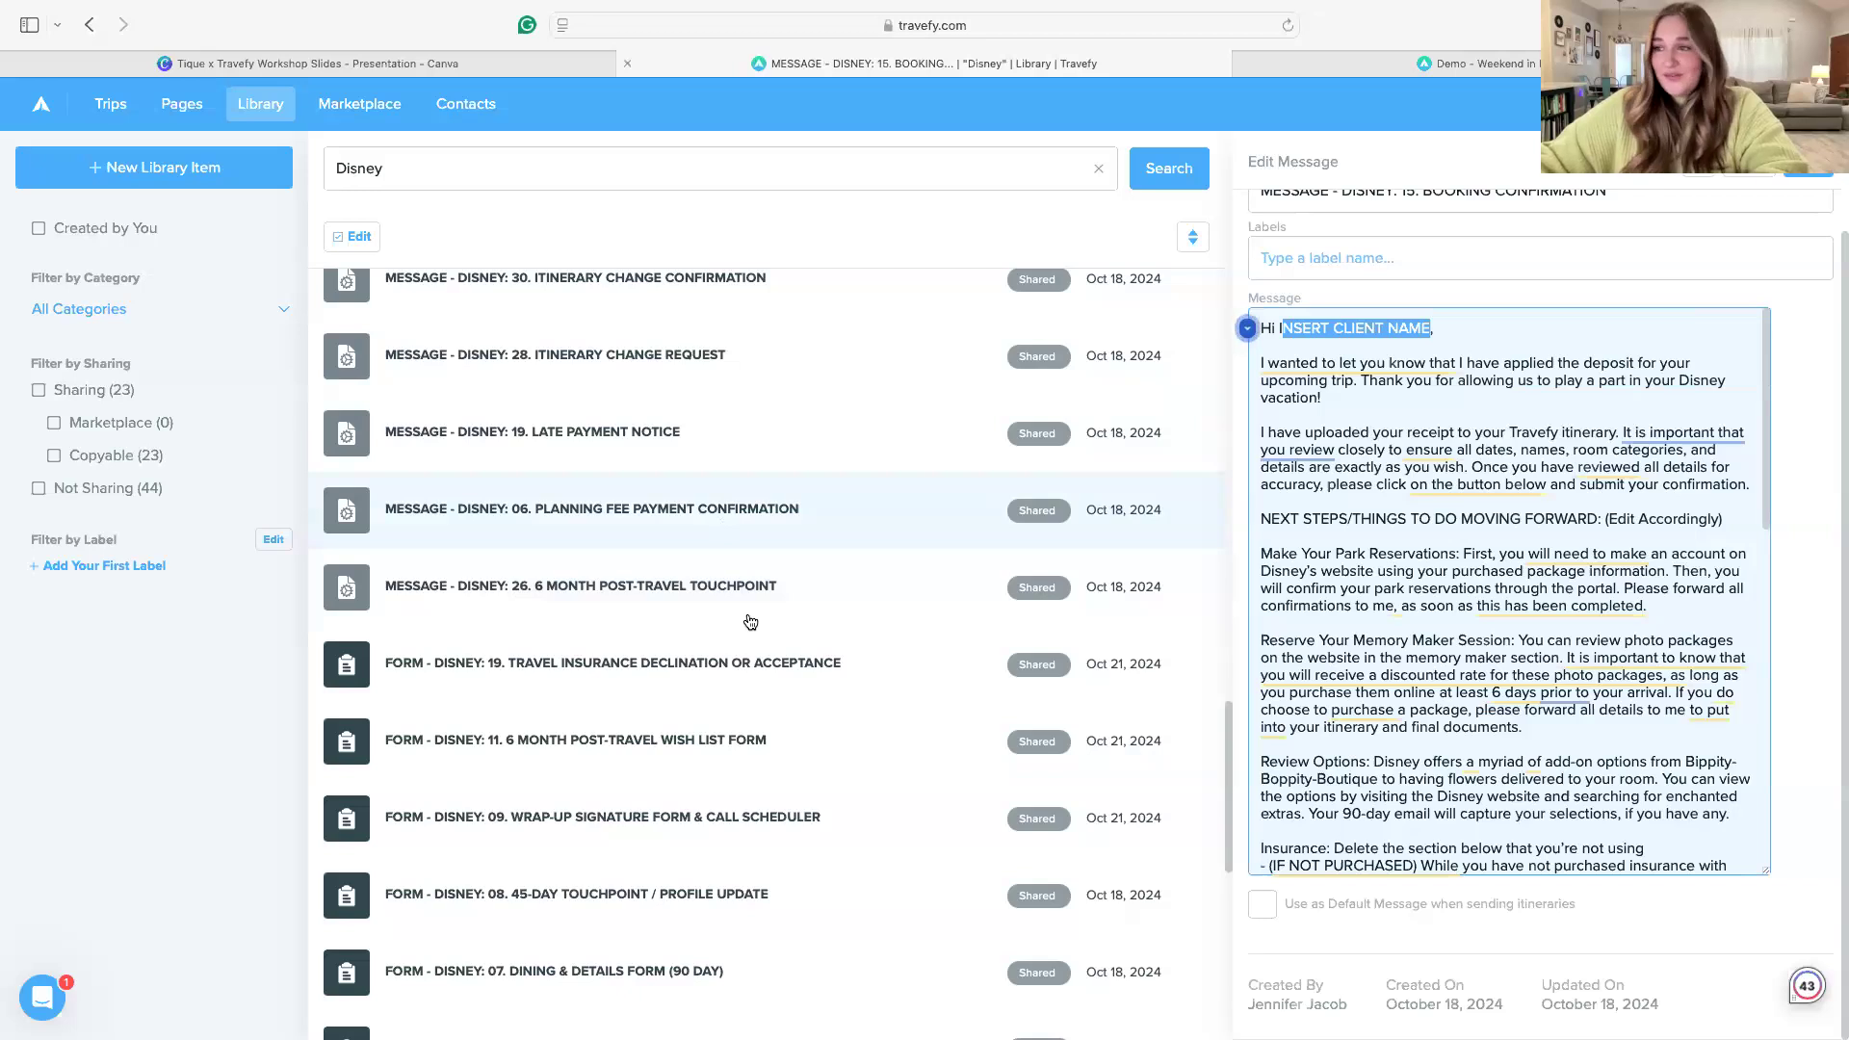
{"action": "scroll", "coordinate": [749, 761], "scroll_direction": "down", "scroll_amount": 2}
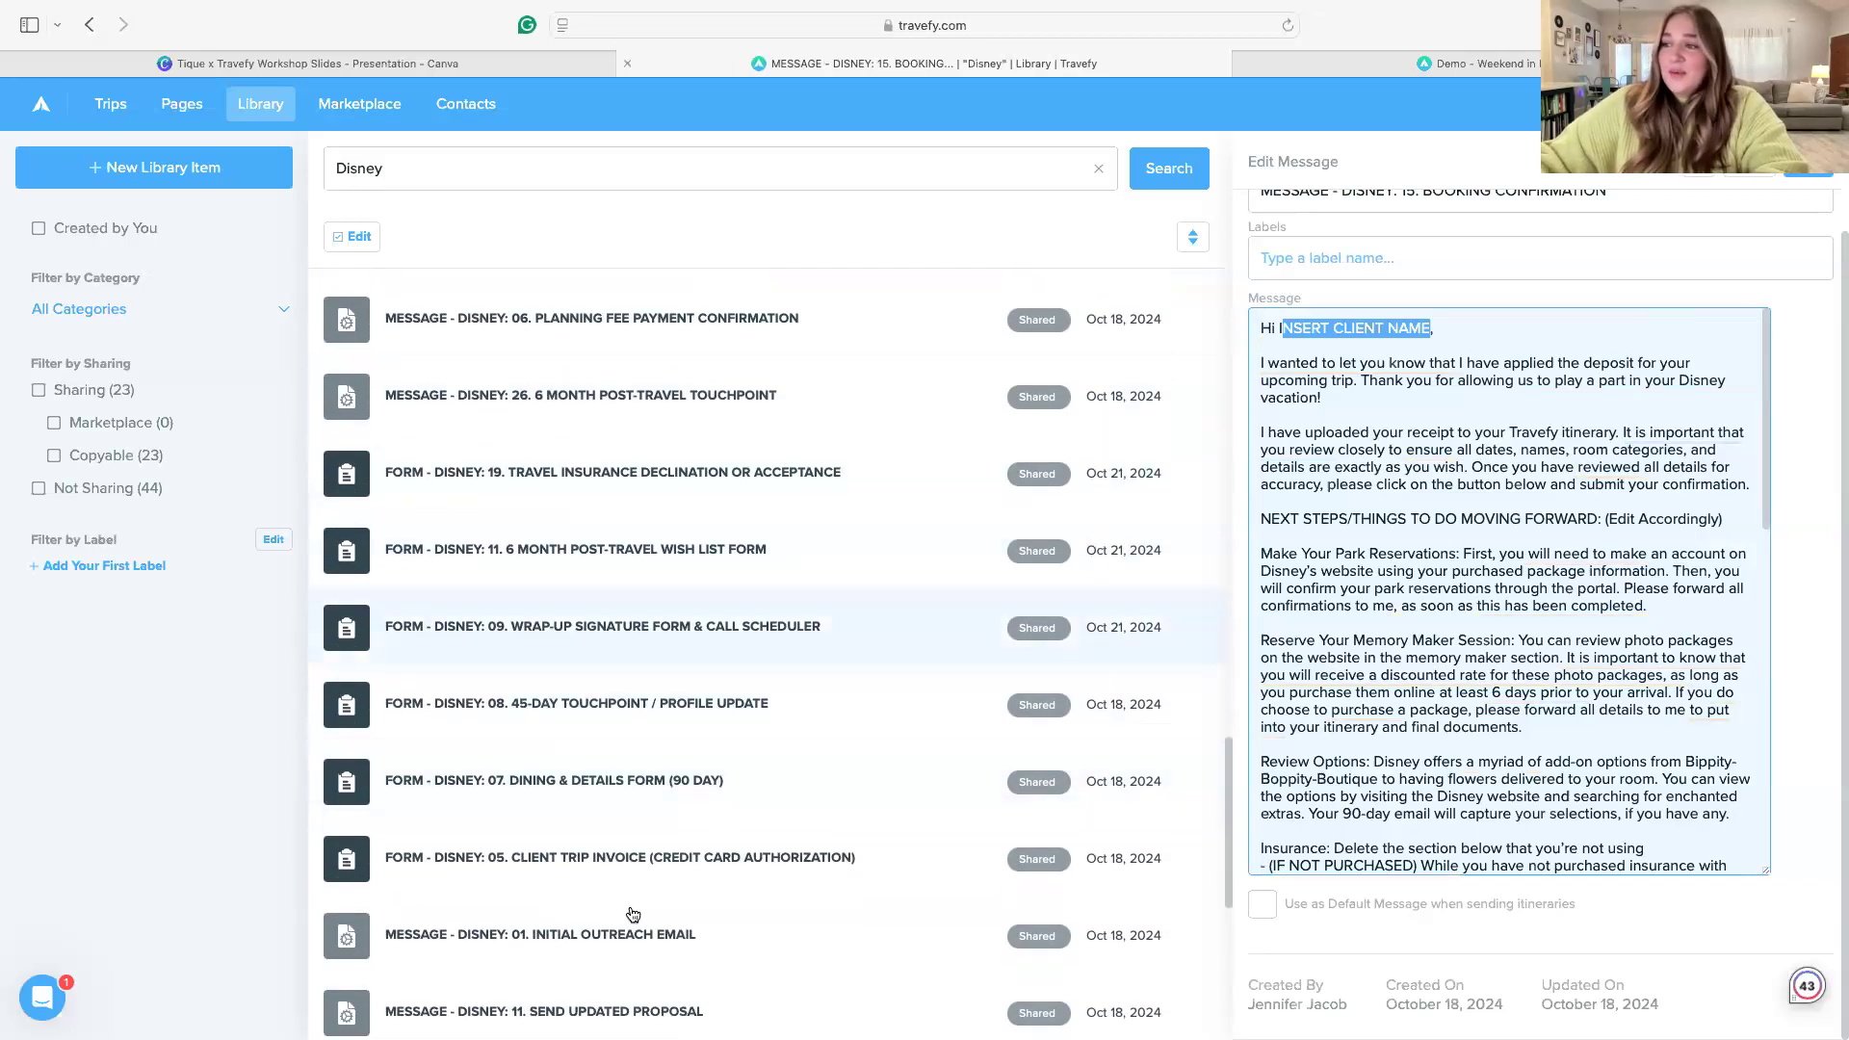
{"action": "scroll", "coordinate": [858, 915], "scroll_direction": "down", "scroll_amount": 2}
{"action": "scroll", "coordinate": [857, 906], "scroll_direction": "up", "scroll_amount": 2}
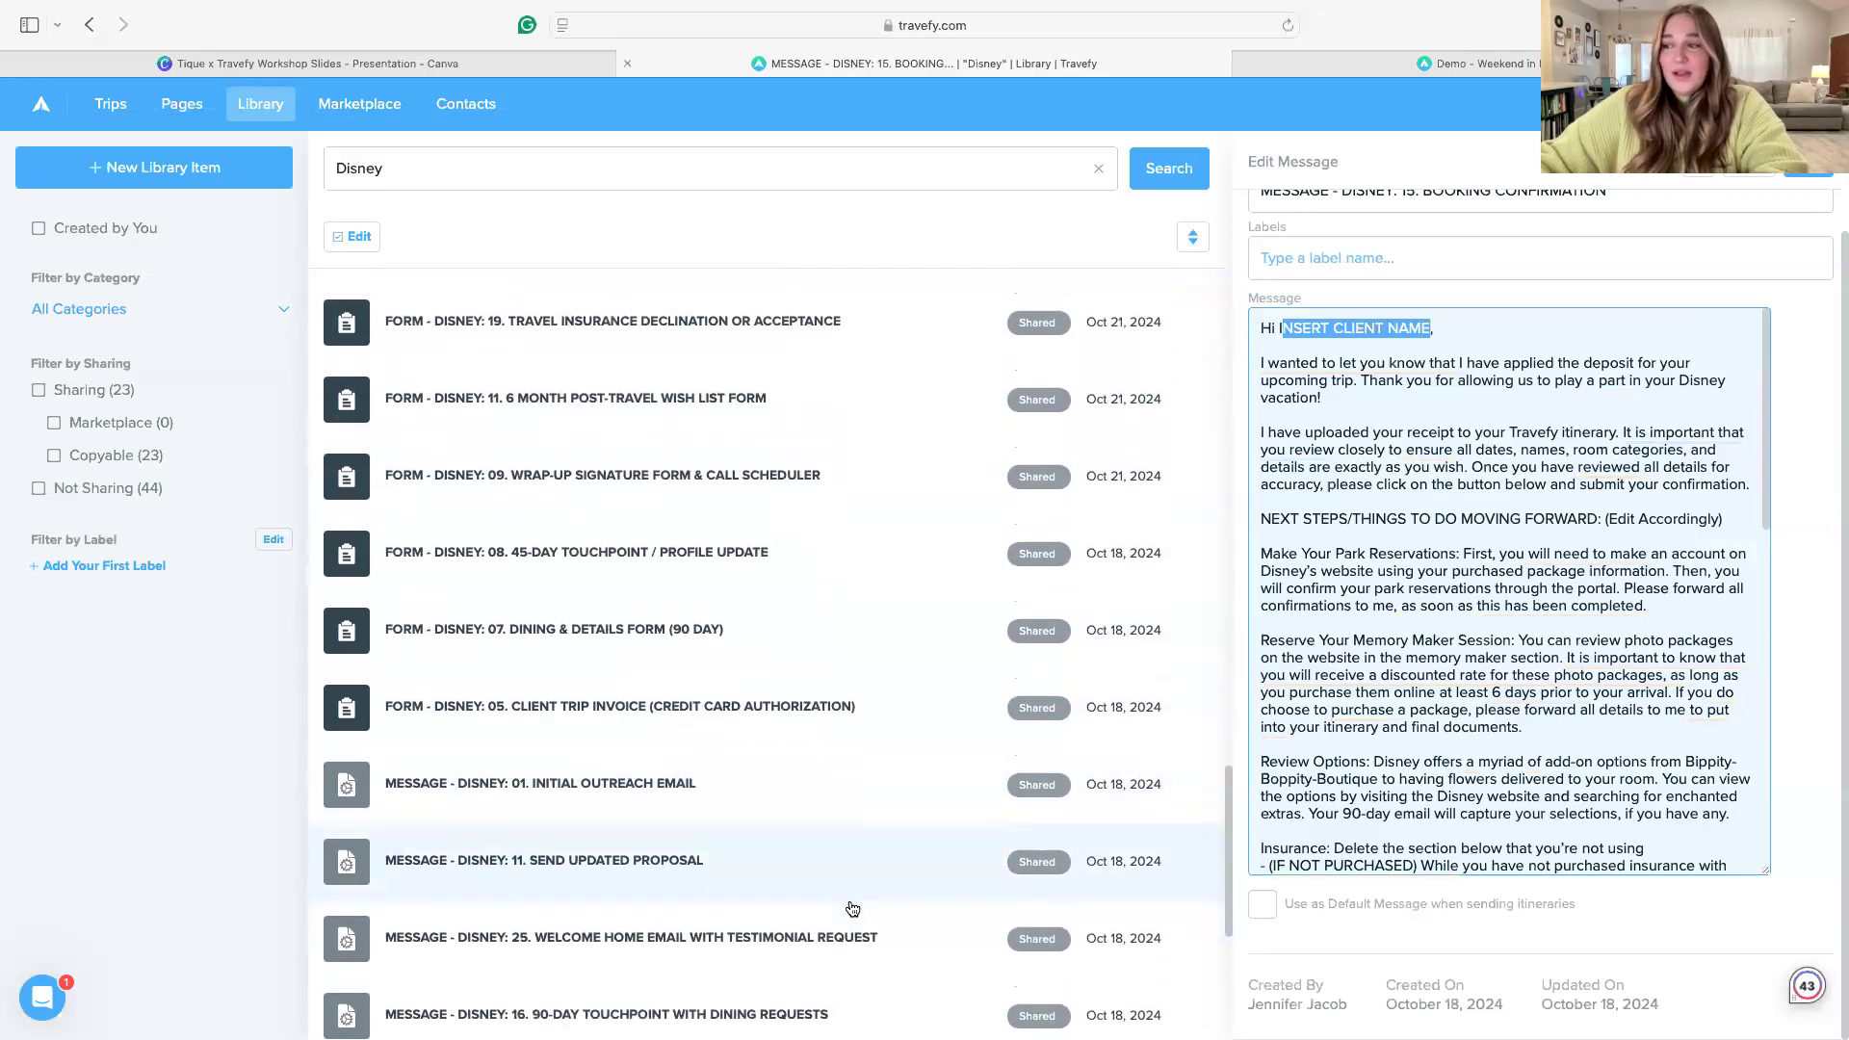
{"action": "scroll", "coordinate": [852, 877], "scroll_direction": "up", "scroll_amount": 8}
{"action": "scroll", "coordinate": [853, 878], "scroll_direction": "down", "scroll_amount": 10}
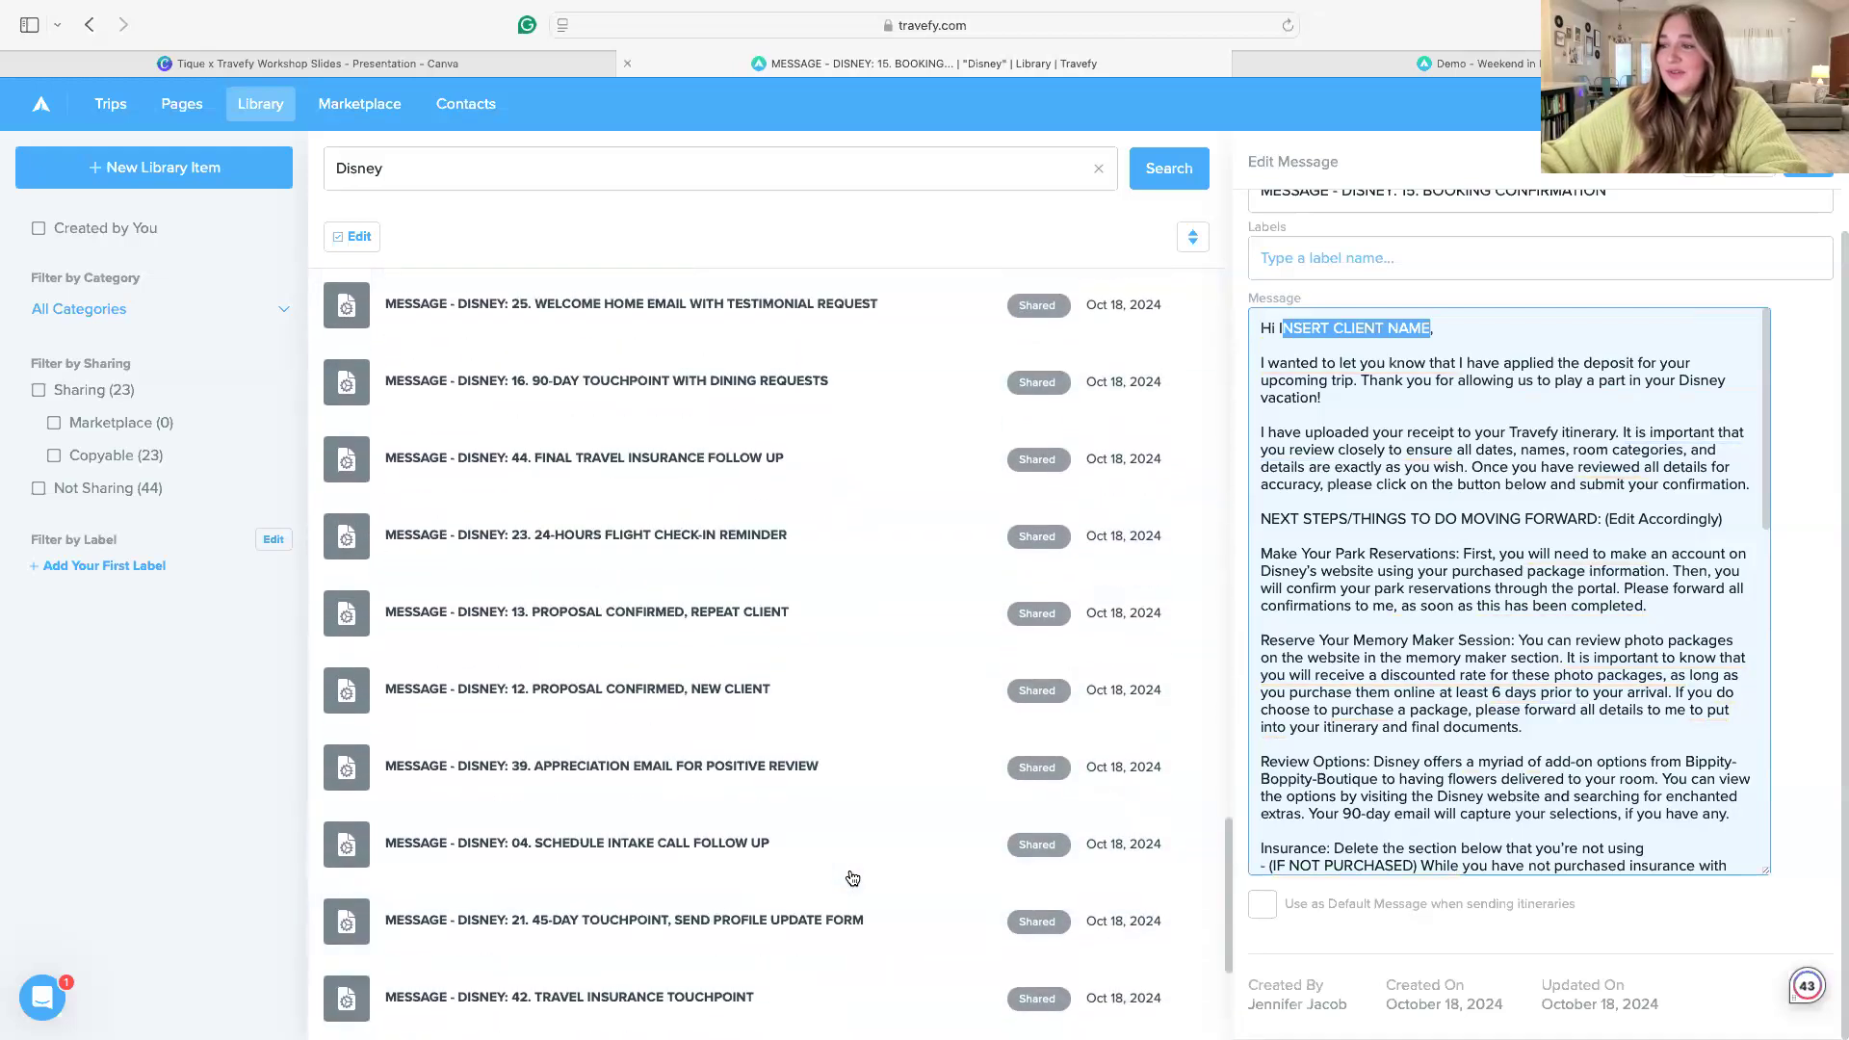
{"action": "scroll", "coordinate": [847, 880], "scroll_direction": "up", "scroll_amount": 3}
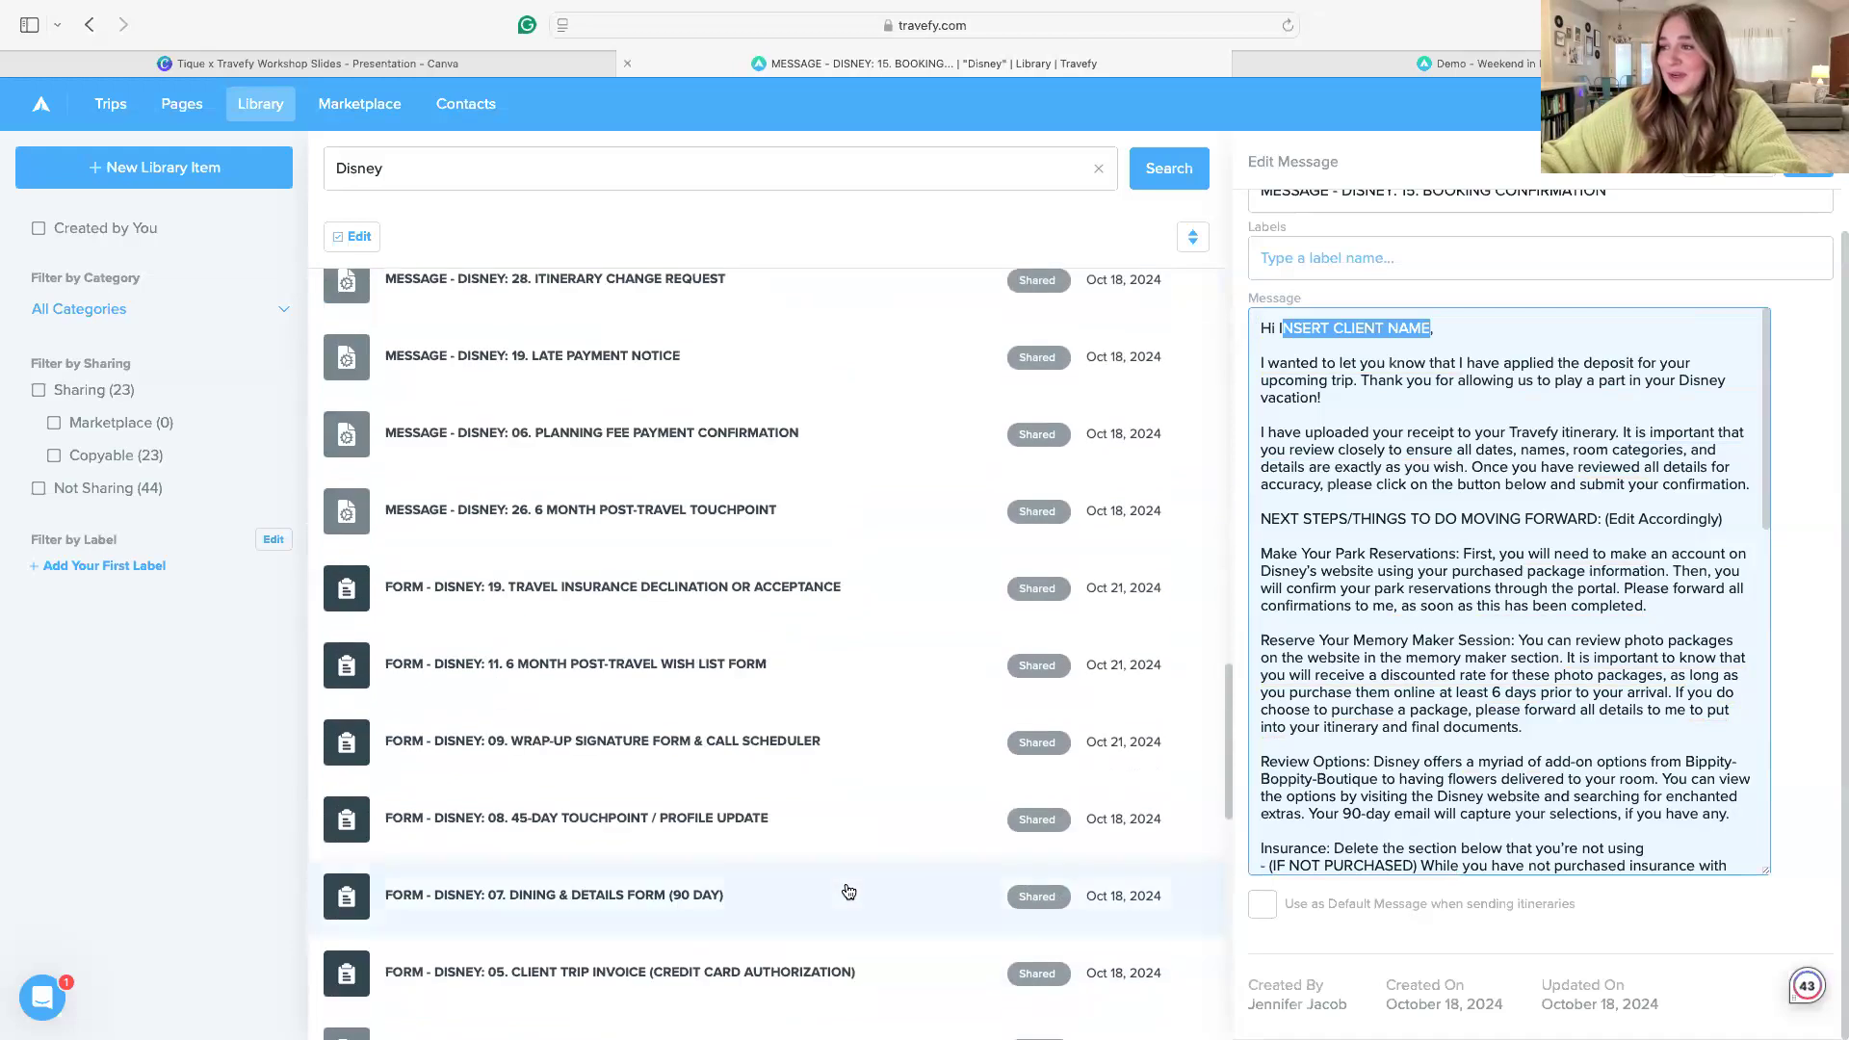
Open "FORM - DISNEY: 11. 6 MONTH POST-TRAVEL WISH LIST FORM" and preview it in the desktop layout
{"action": "left_click", "coordinate": [569, 678]}
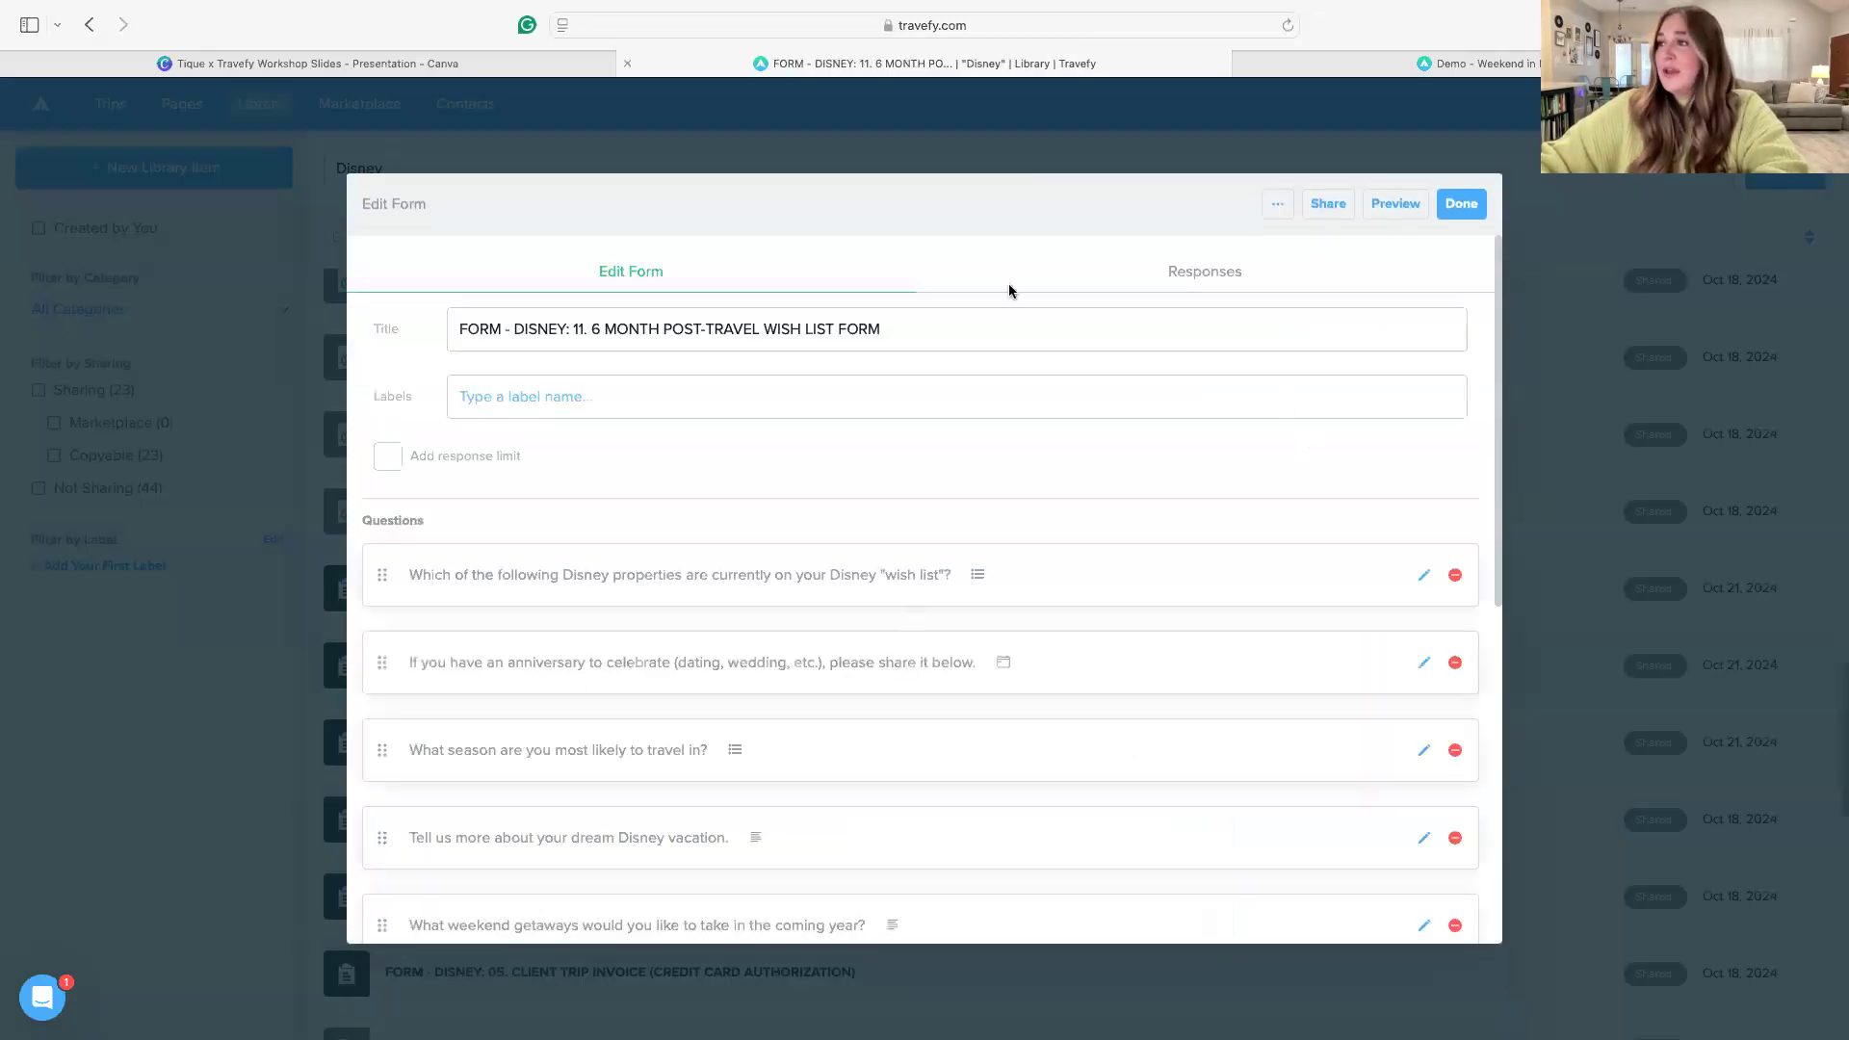
{"action": "left_click", "coordinate": [1387, 204]}
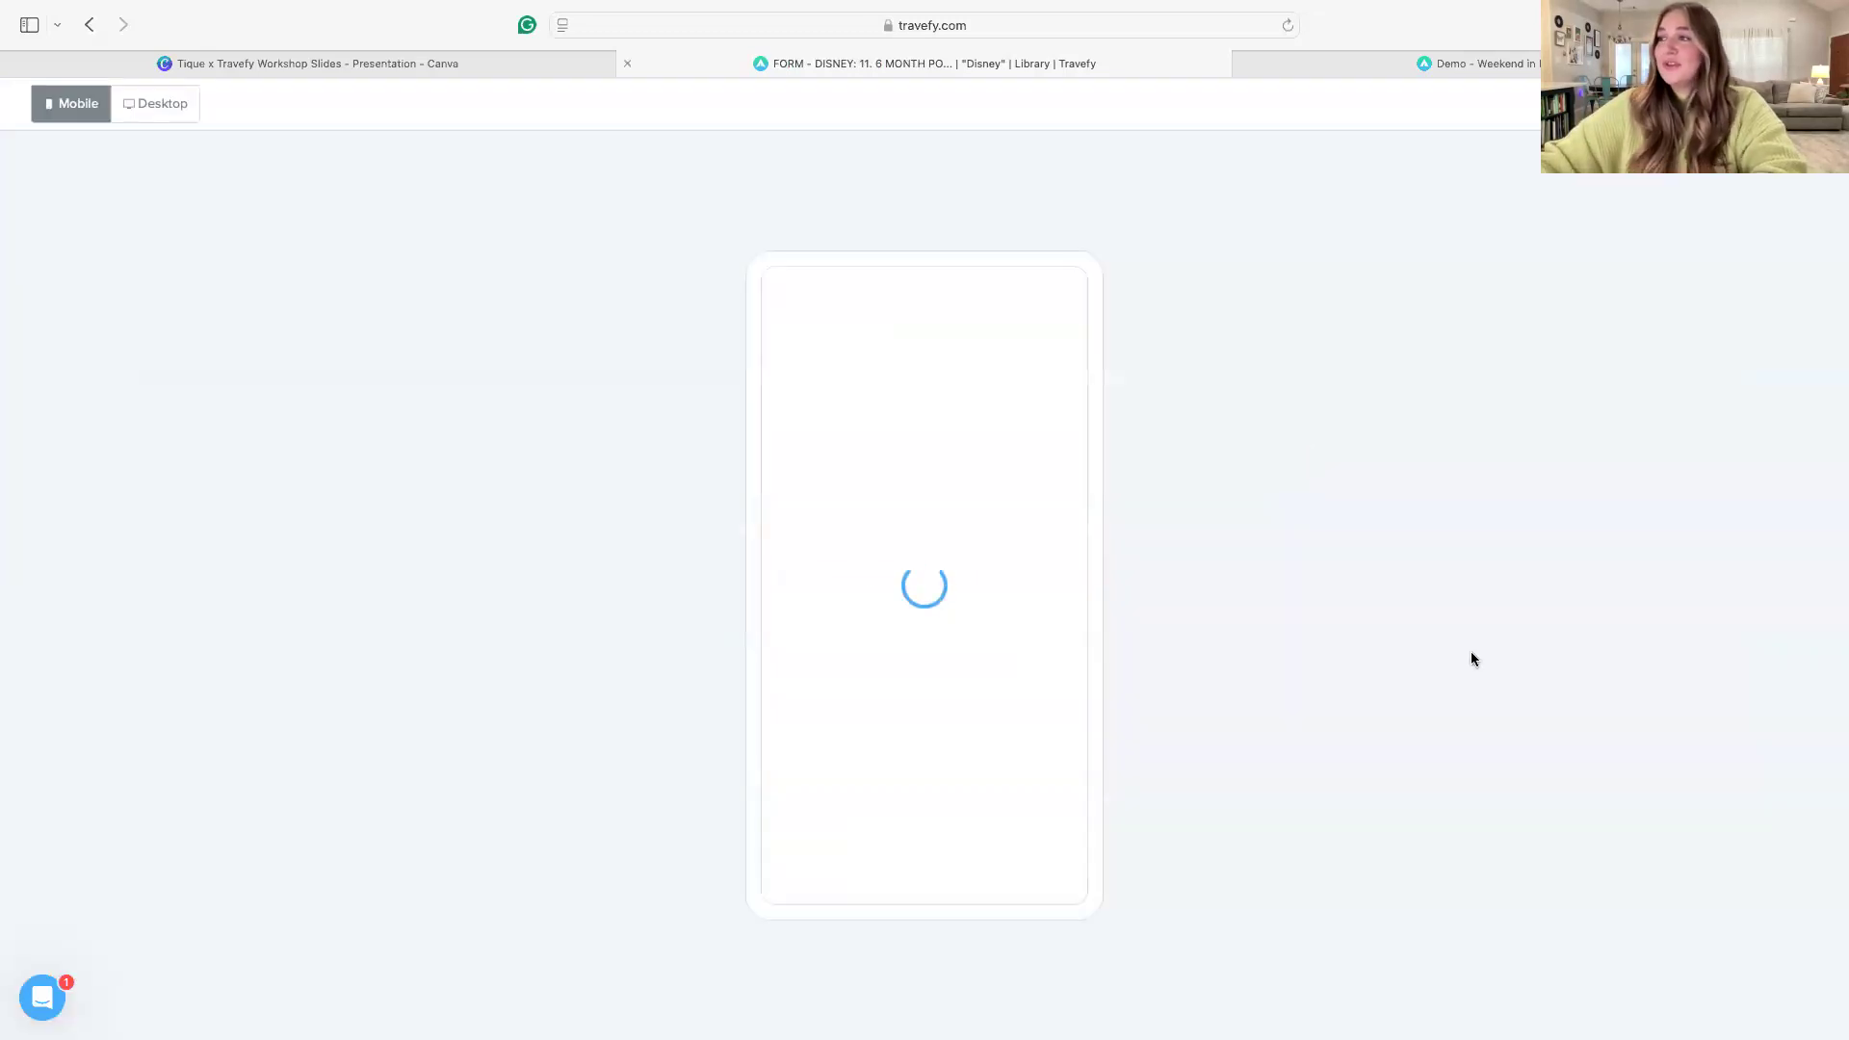
{"action": "left_click", "coordinate": [162, 104]}
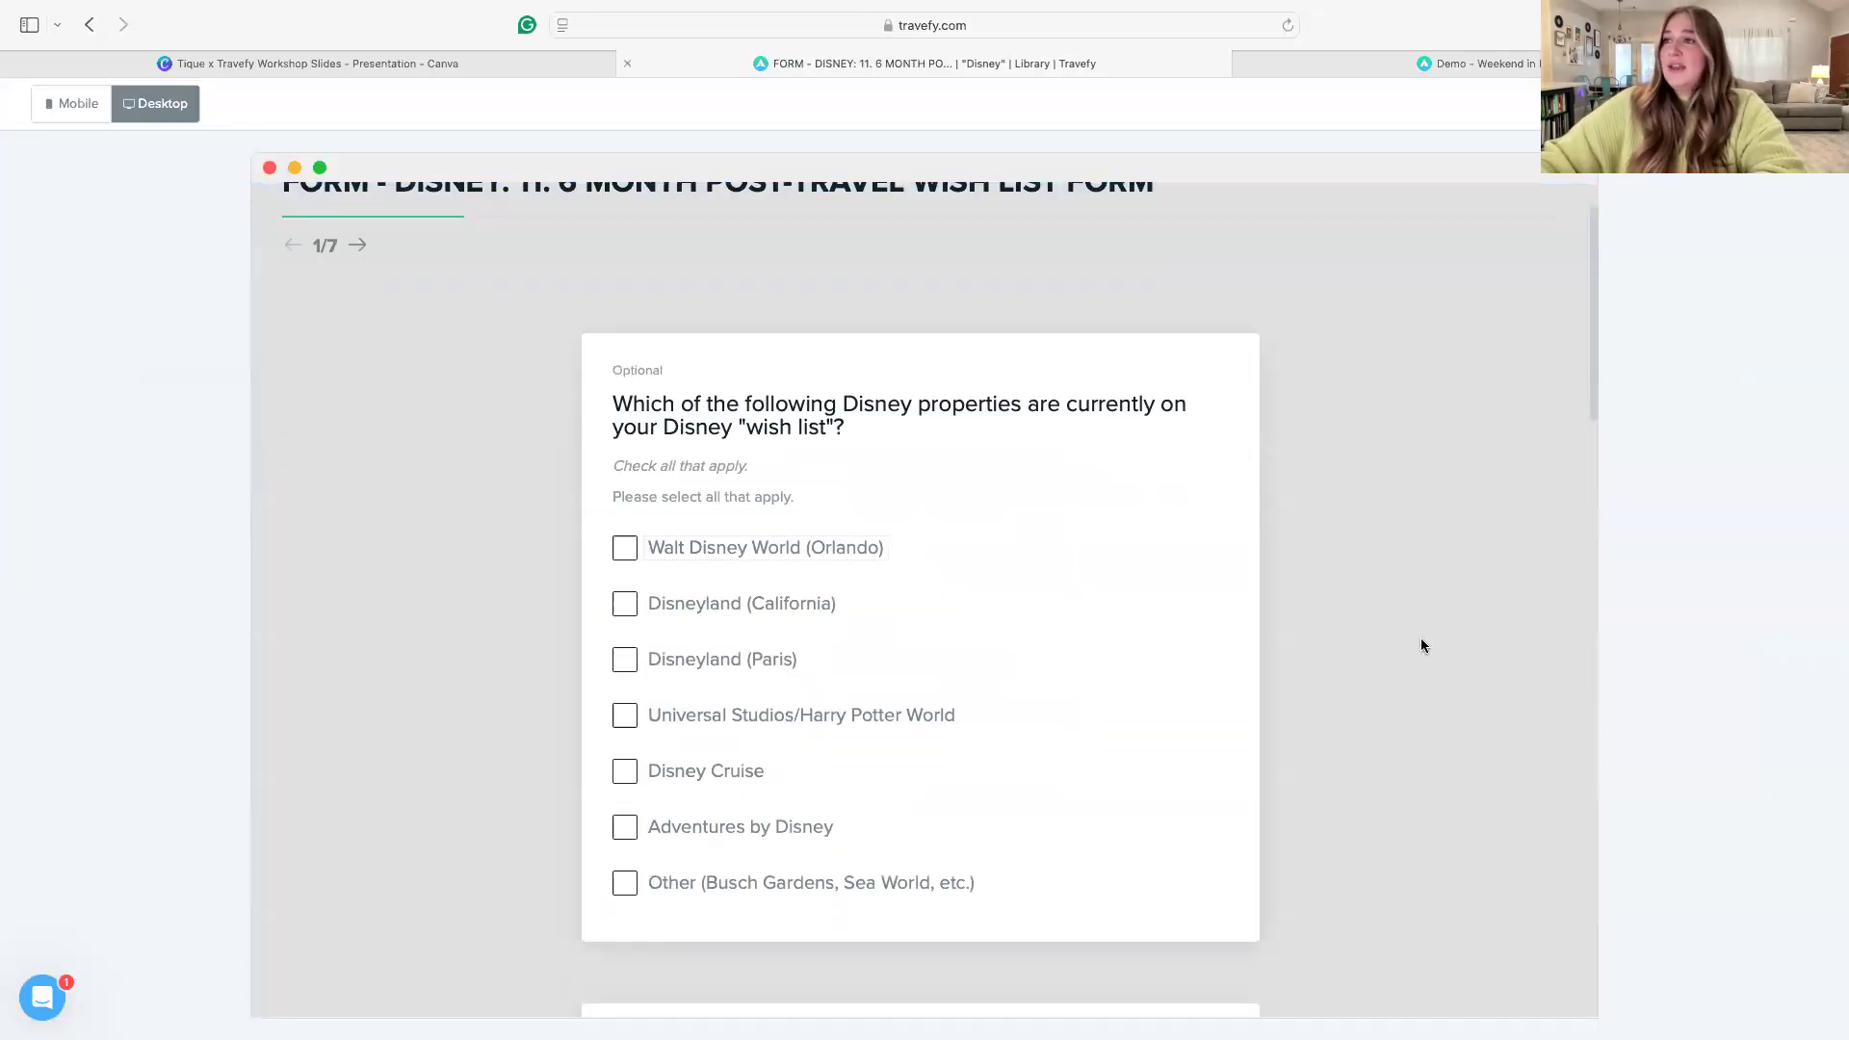
Review all questions of the post-travel wish list form in the preview, and return to the form editor
{"action": "scroll", "coordinate": [1430, 607], "scroll_direction": "down", "scroll_amount": 2}
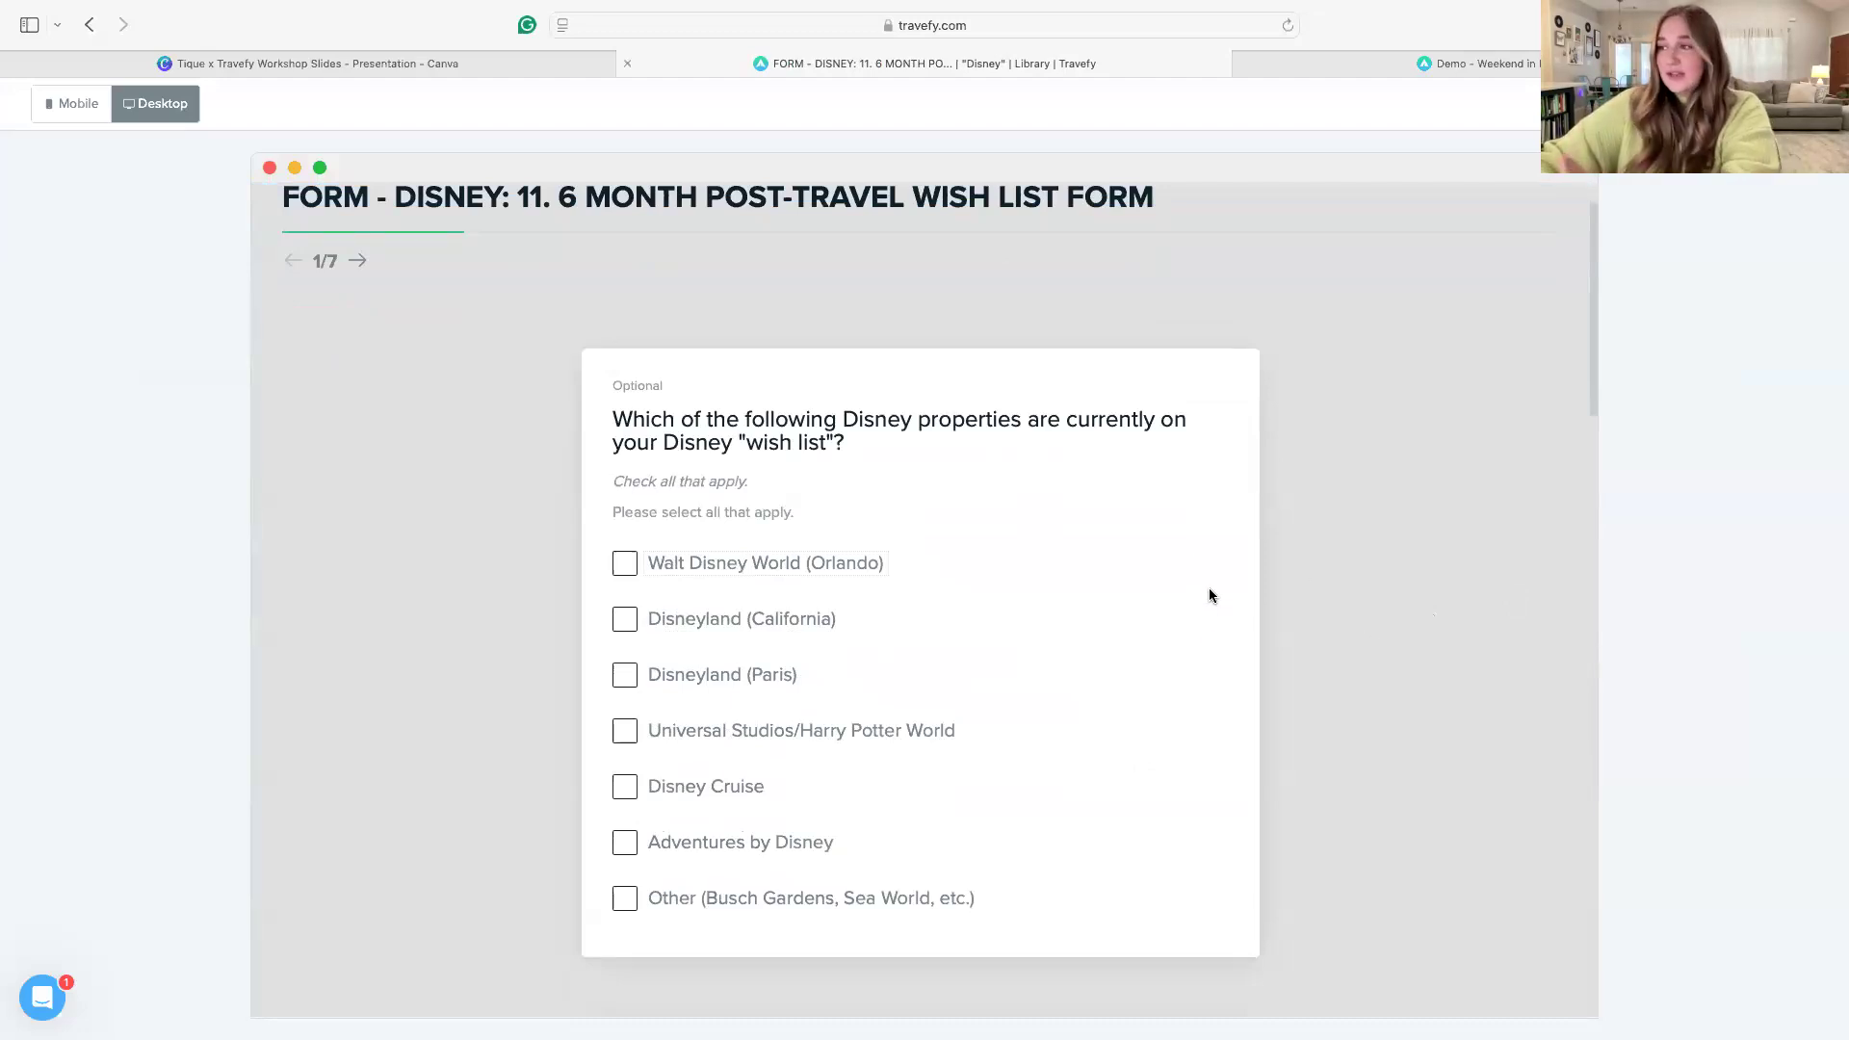
{"action": "scroll", "coordinate": [1252, 752], "scroll_direction": "down", "scroll_amount": 4}
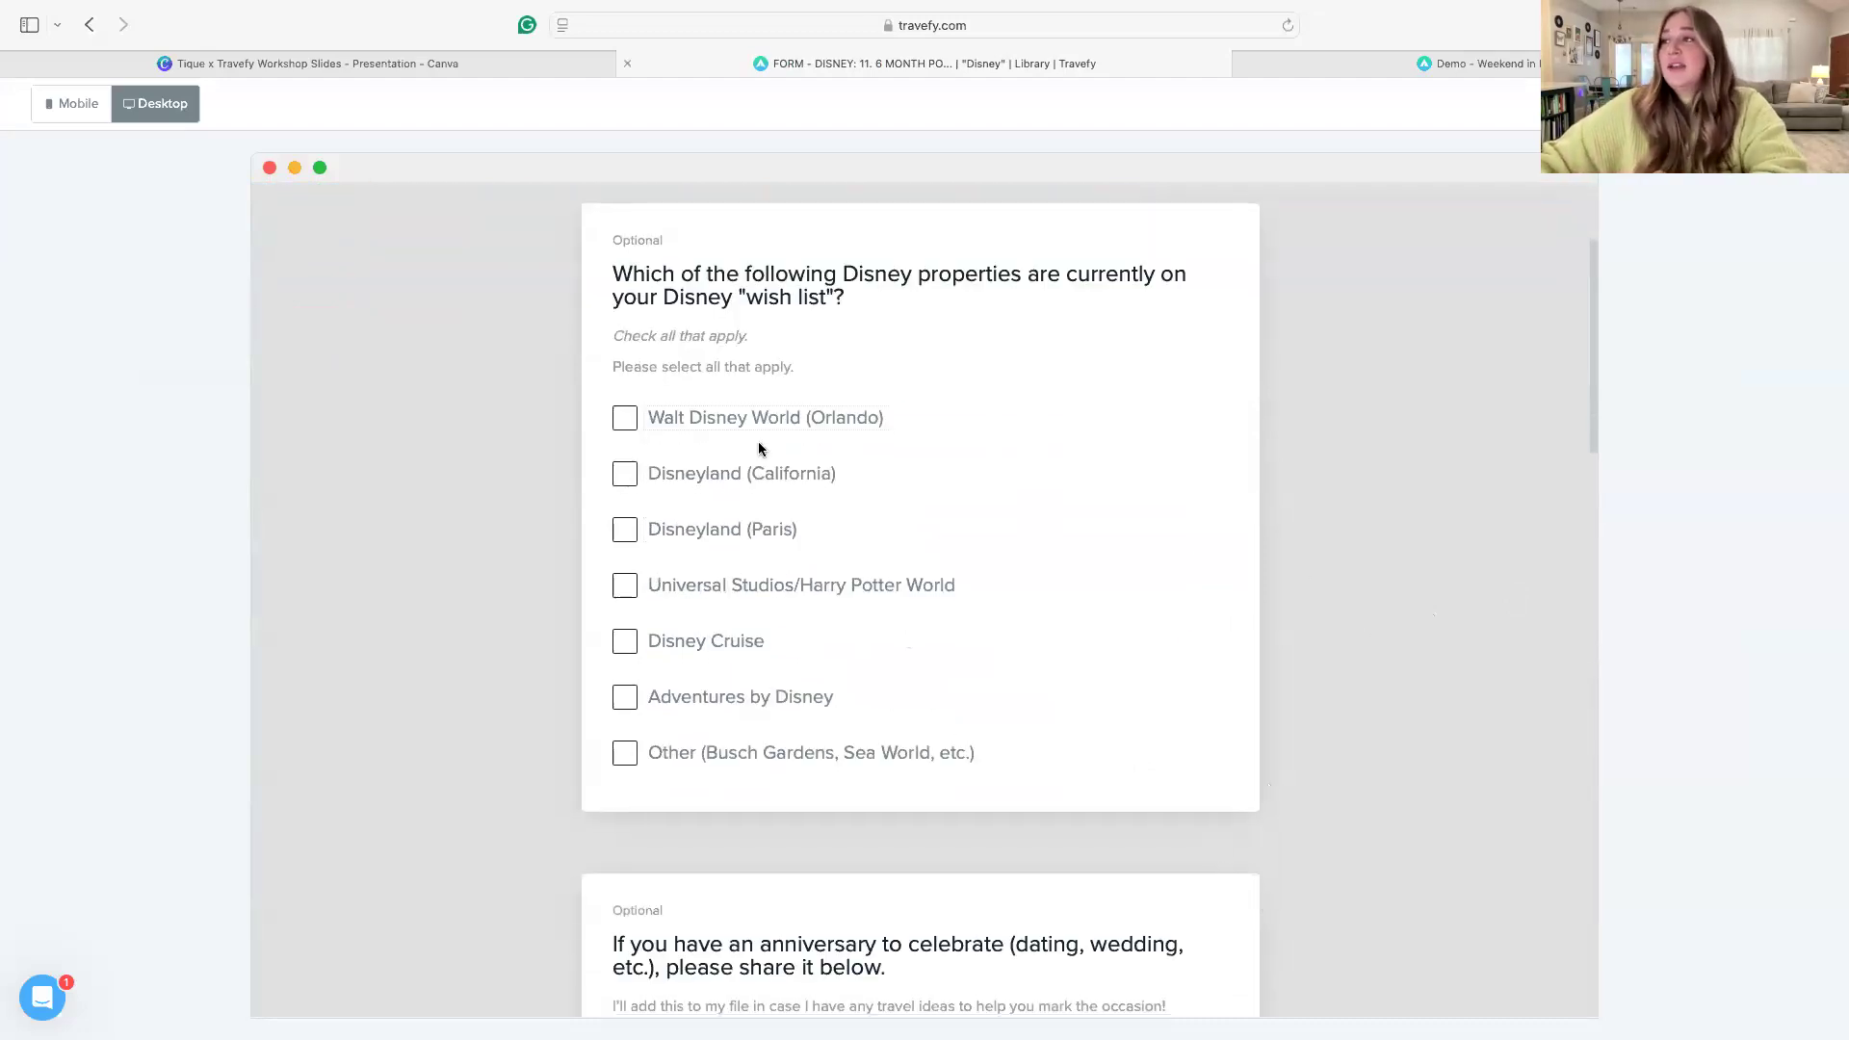
{"action": "scroll", "coordinate": [1424, 779], "scroll_direction": "down", "scroll_amount": 1}
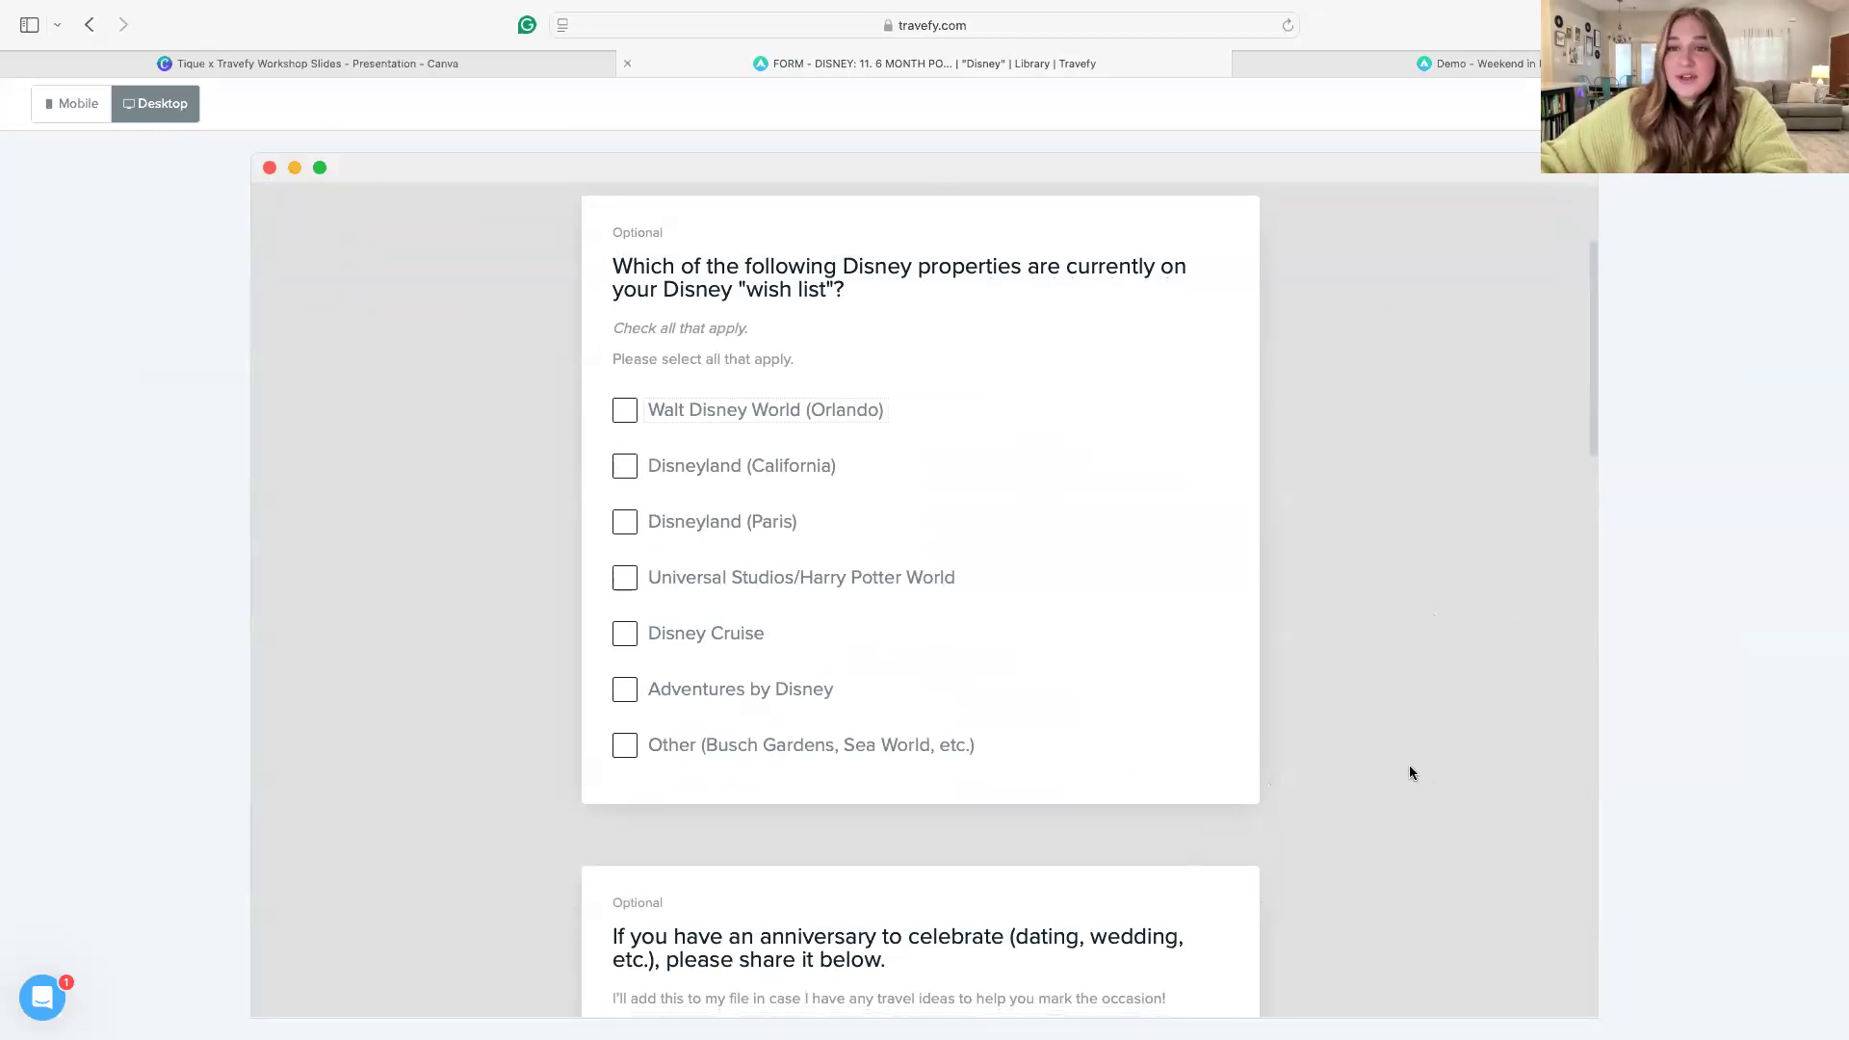
{"action": "scroll", "coordinate": [1315, 799], "scroll_direction": "down", "scroll_amount": 1}
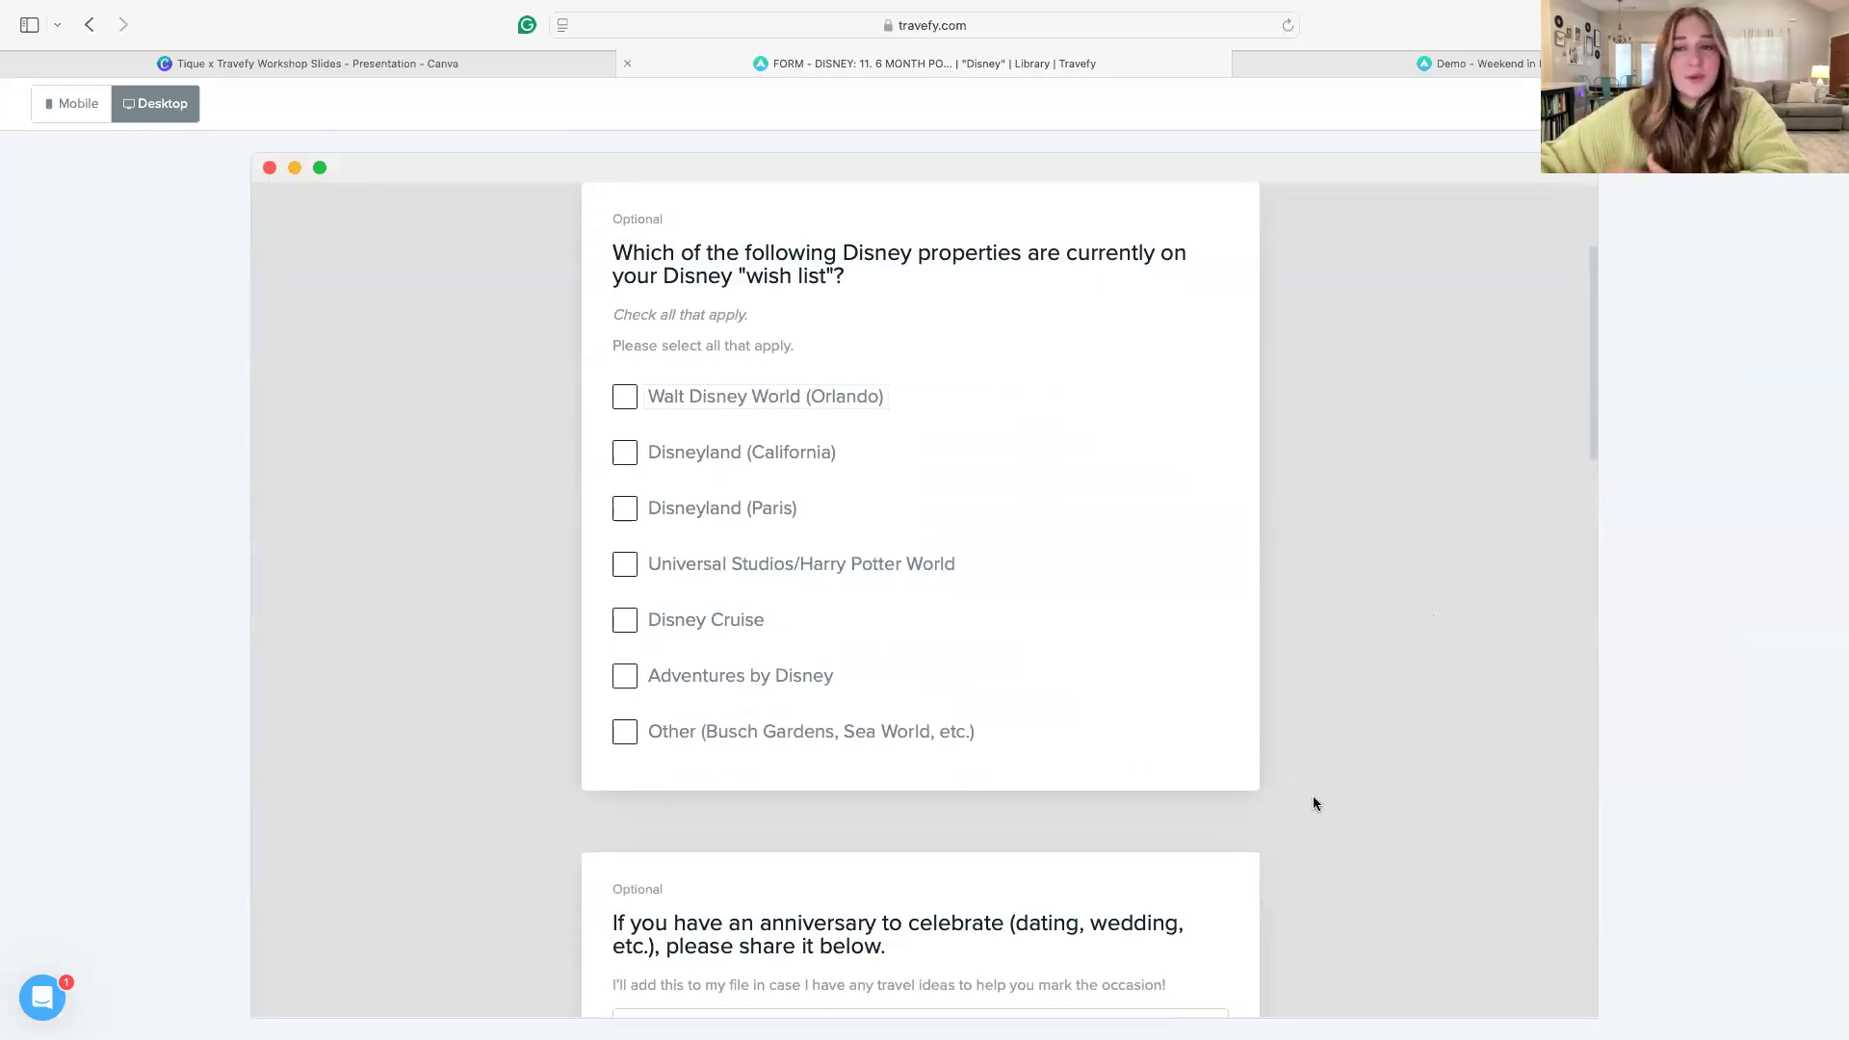
{"action": "scroll", "coordinate": [1314, 798], "scroll_direction": "down", "scroll_amount": 5}
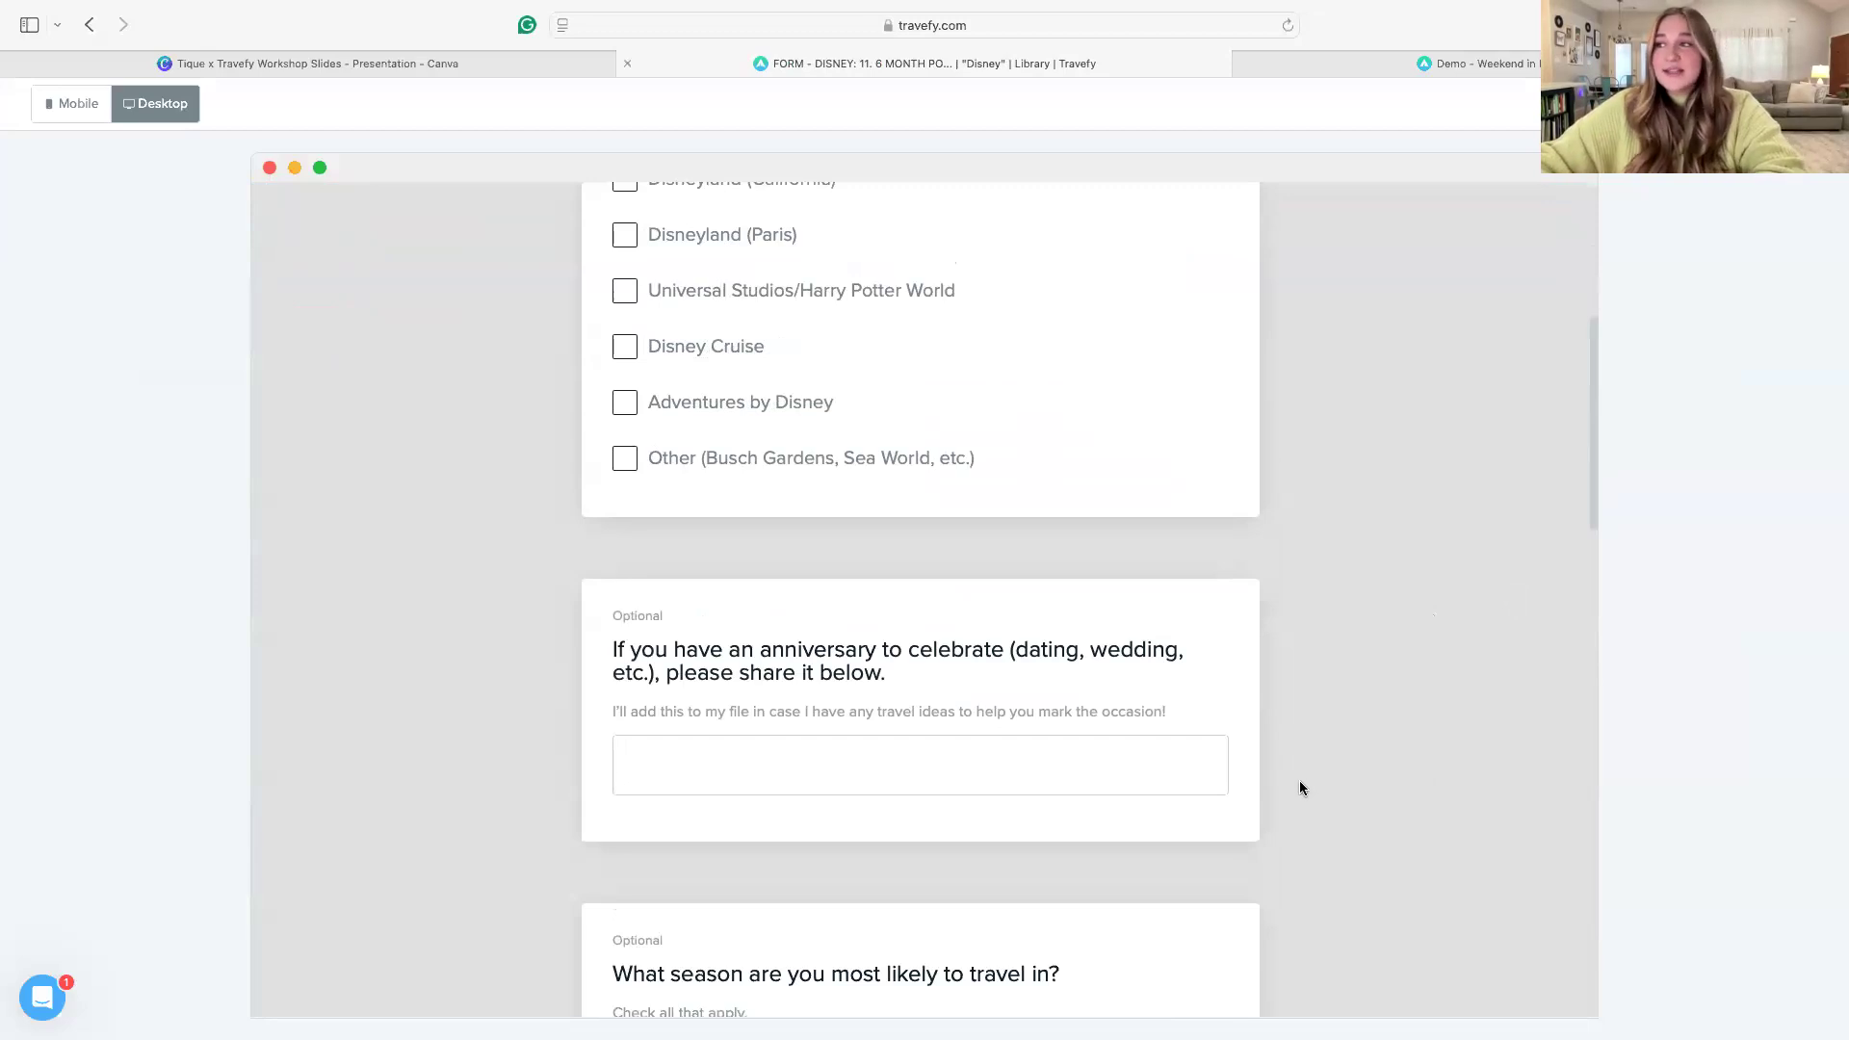
{"action": "scroll", "coordinate": [1300, 788], "scroll_direction": "down", "scroll_amount": 8}
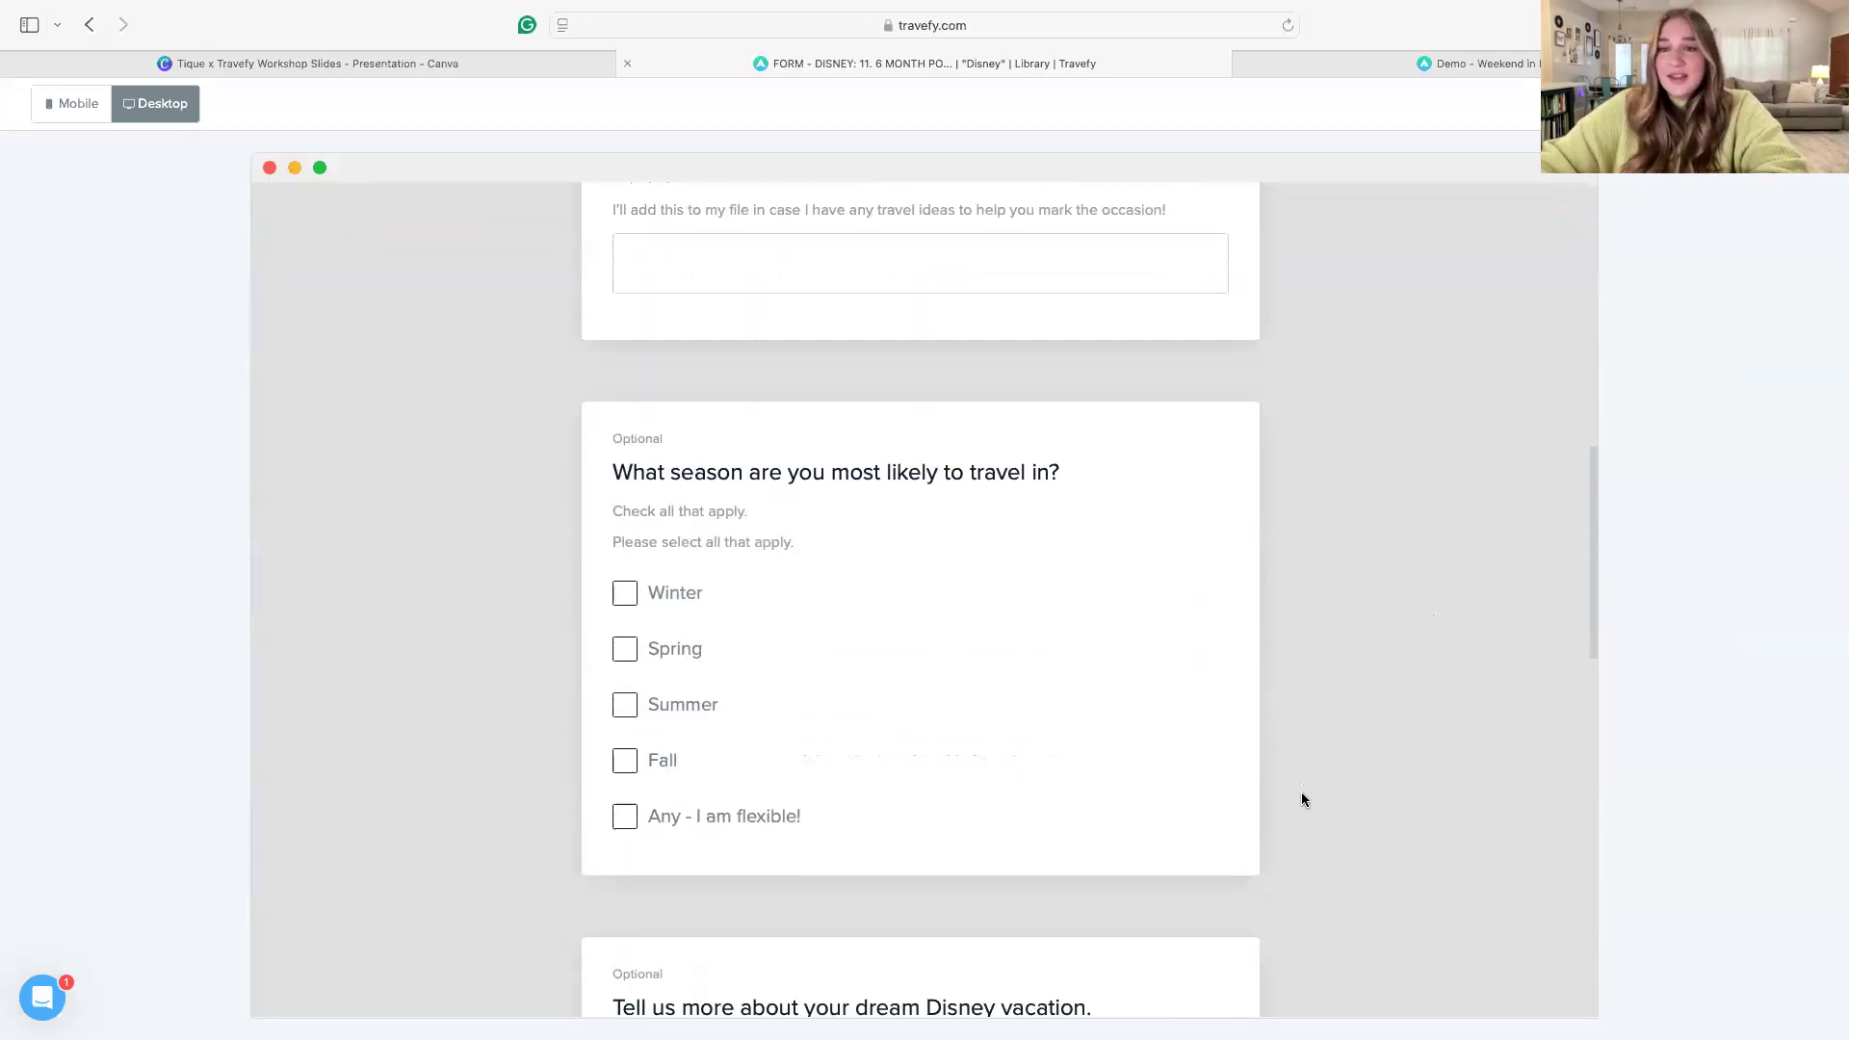
{"action": "scroll", "coordinate": [1304, 799], "scroll_direction": "down", "scroll_amount": 13}
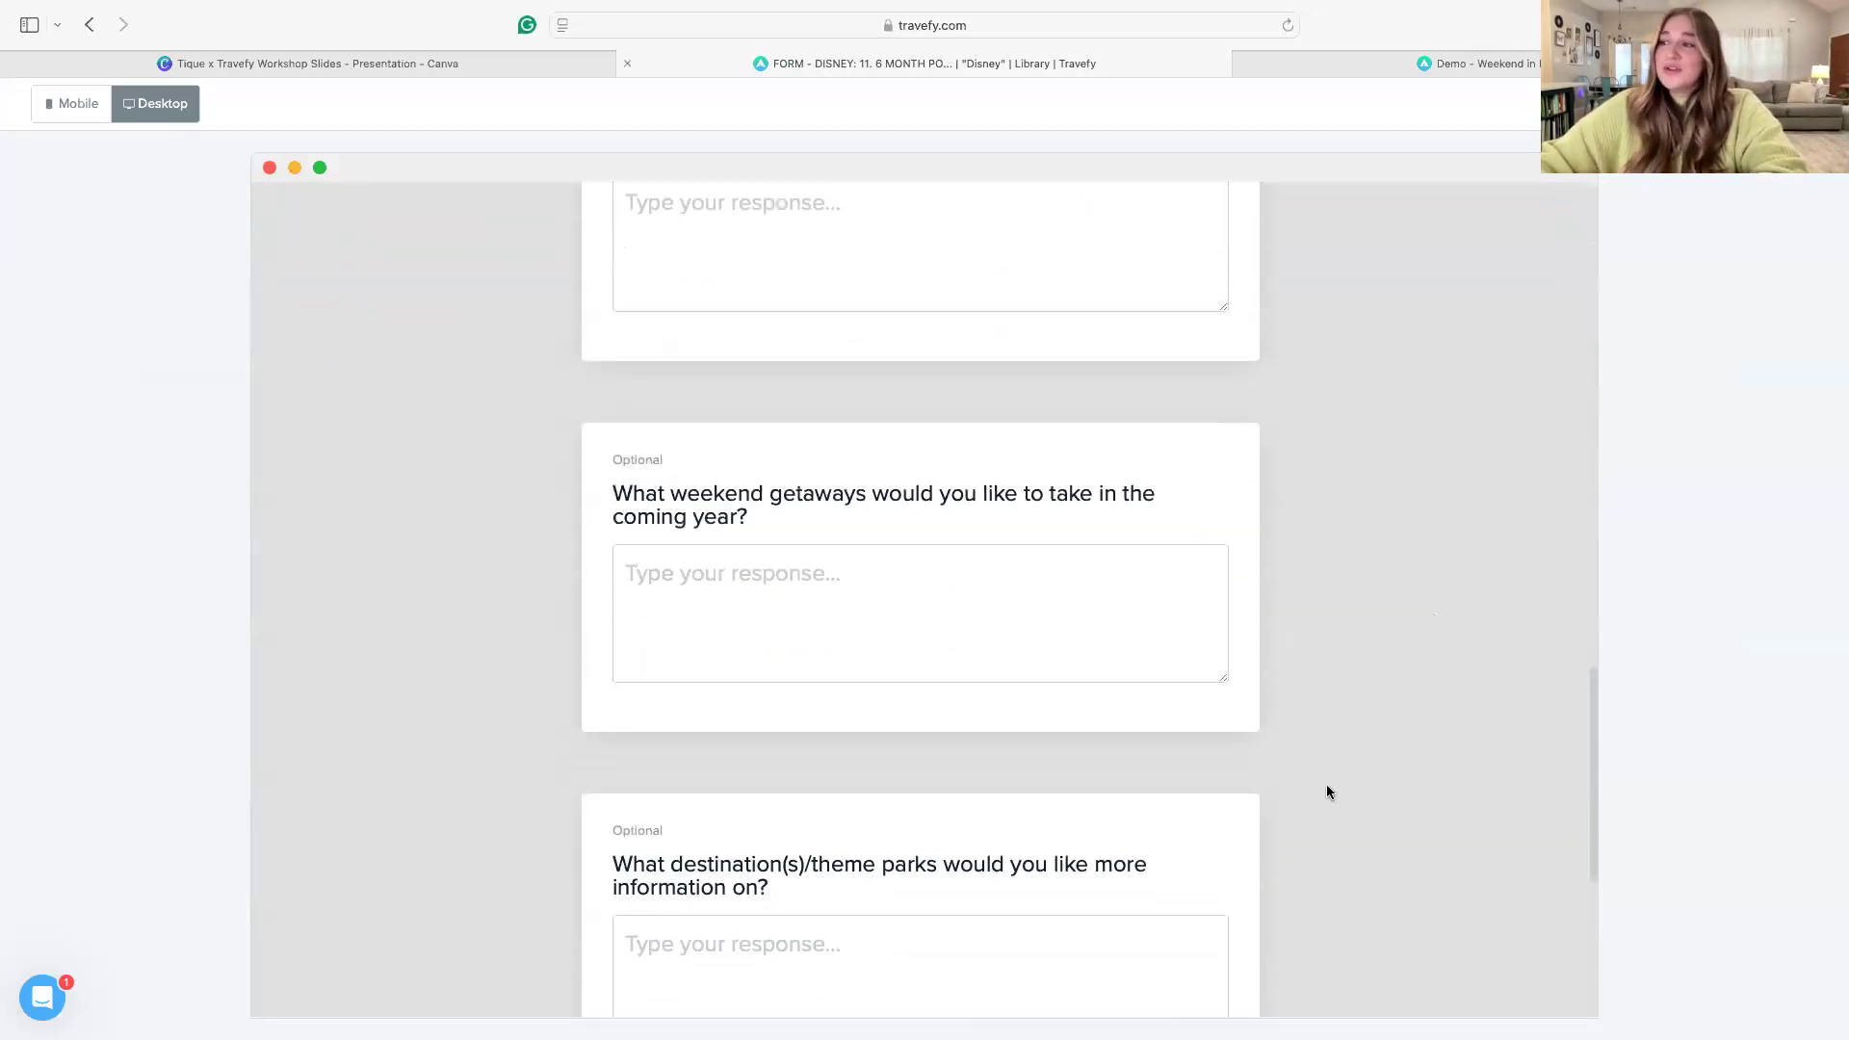
{"action": "scroll", "coordinate": [1327, 792], "scroll_direction": "down", "scroll_amount": 8}
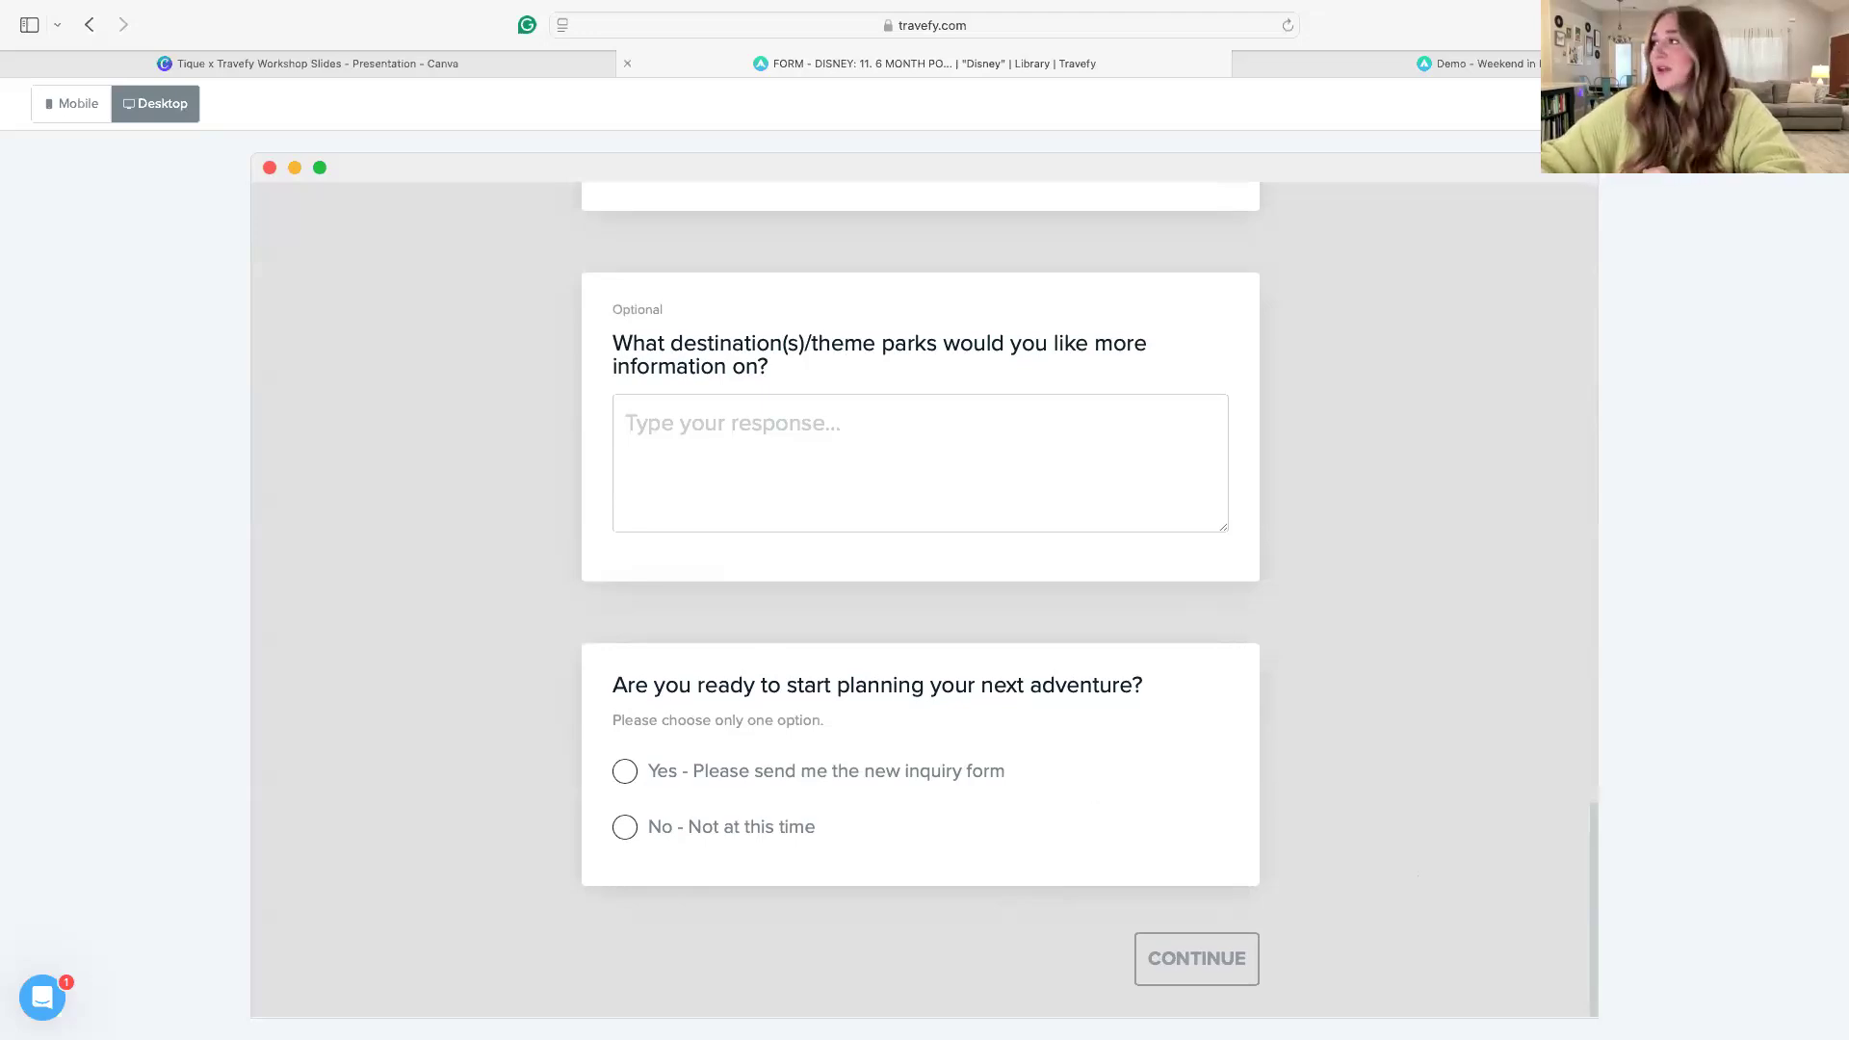
{"action": "left_click", "coordinate": [1780, 104]}
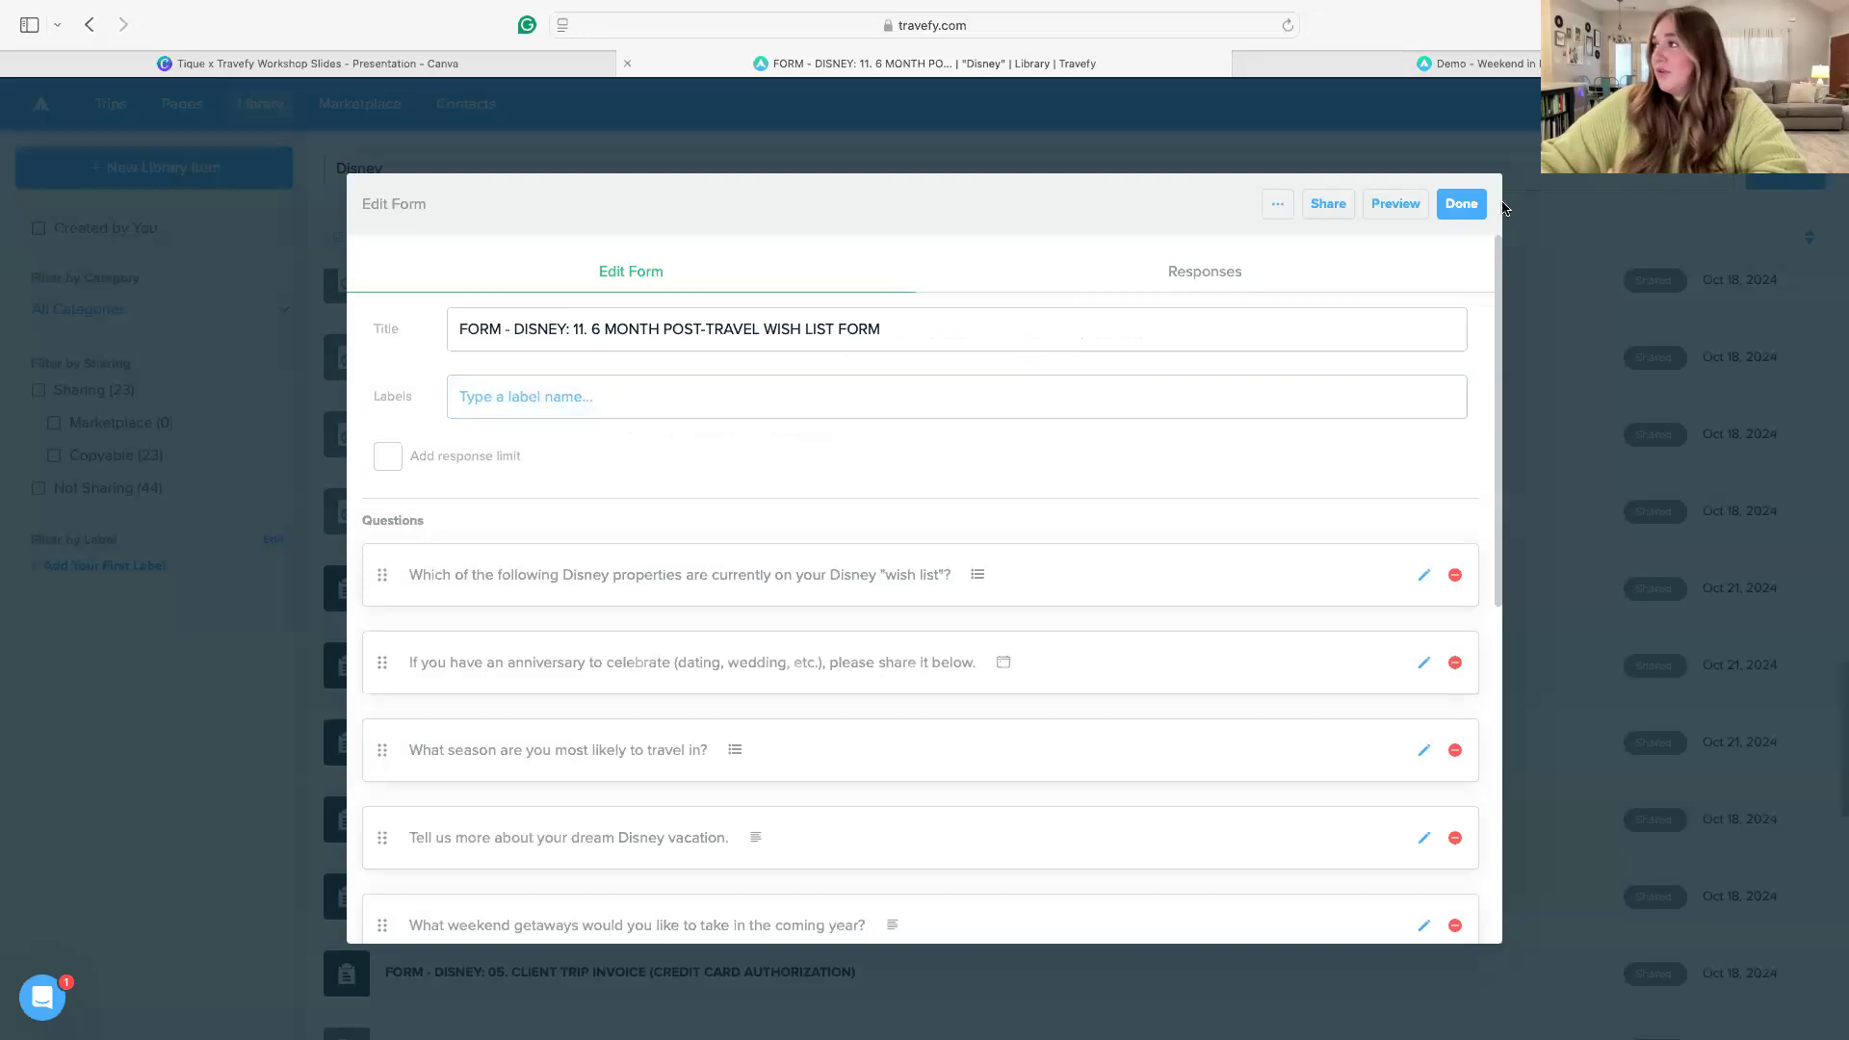
Close the wish list form, open "TASK LIST - DISNEY: NEW DISNEY LEAD TASK LIST" in the library and review its tasks
{"action": "left_click", "coordinate": [1461, 205]}
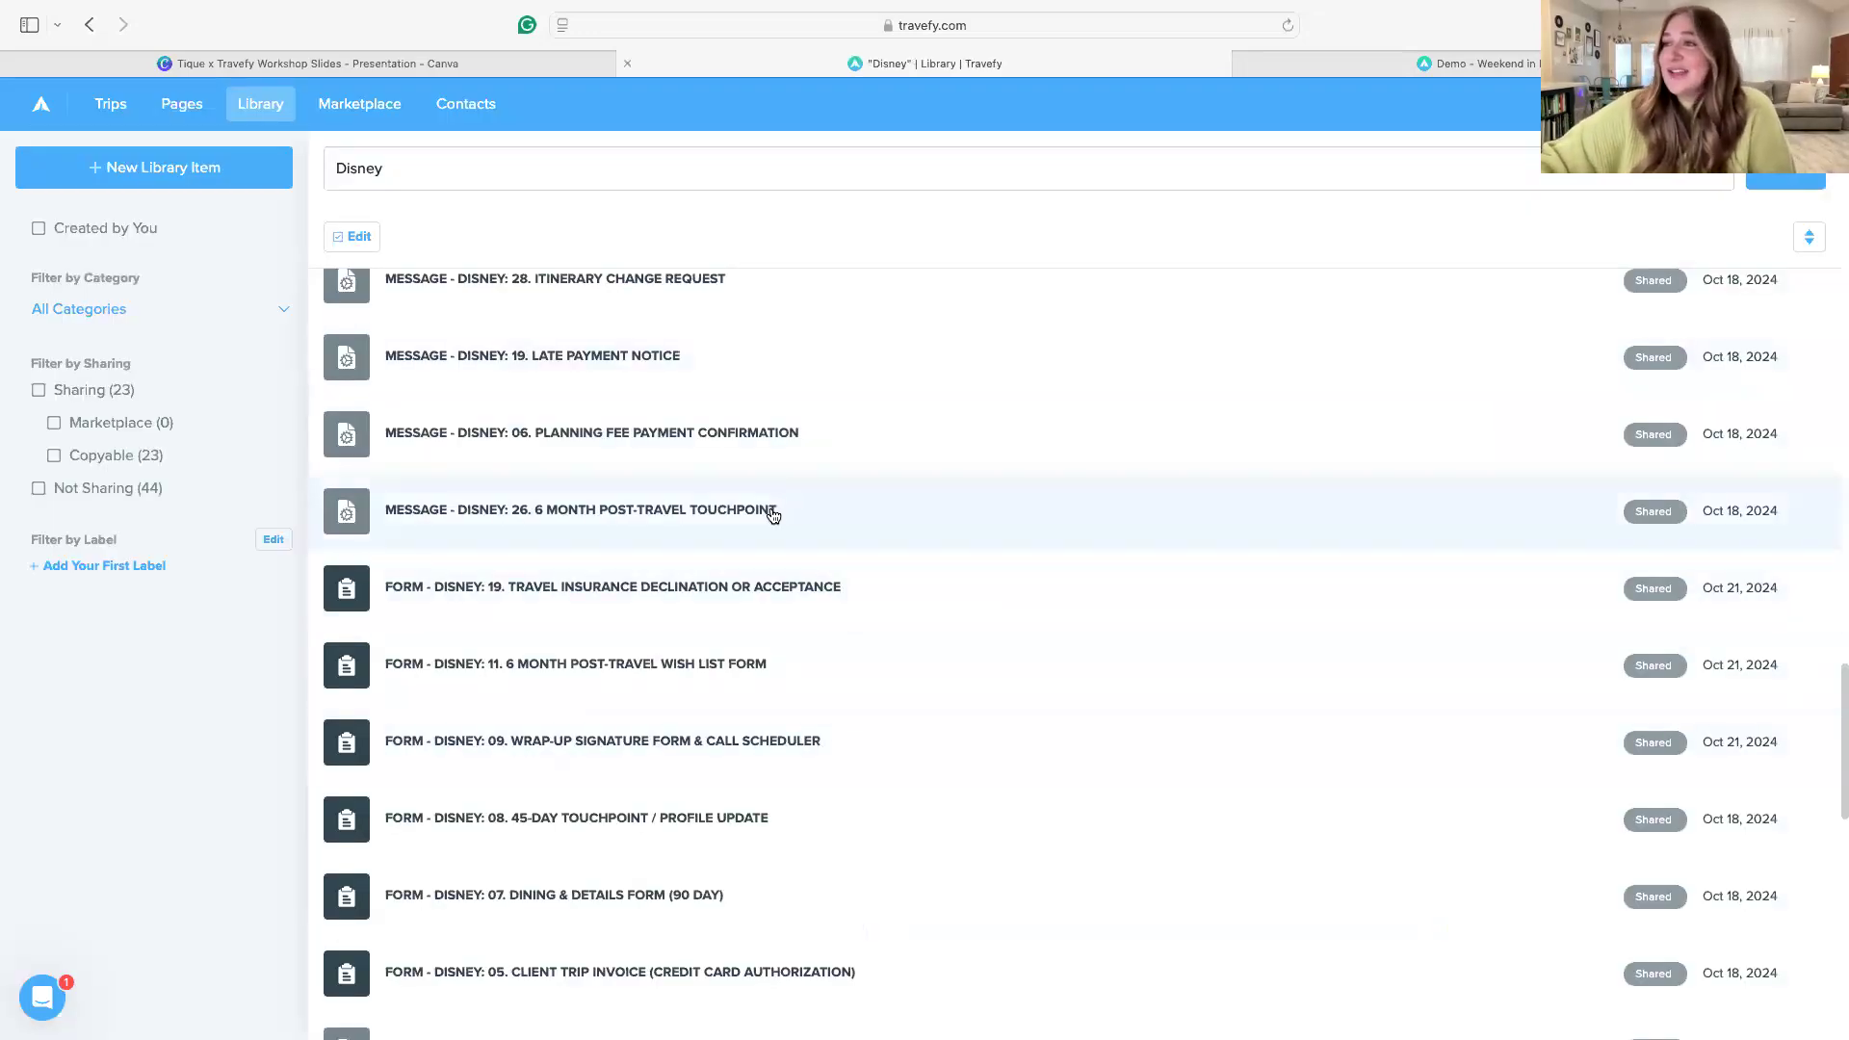
{"action": "scroll", "coordinate": [766, 510], "scroll_direction": "up", "scroll_amount": 10}
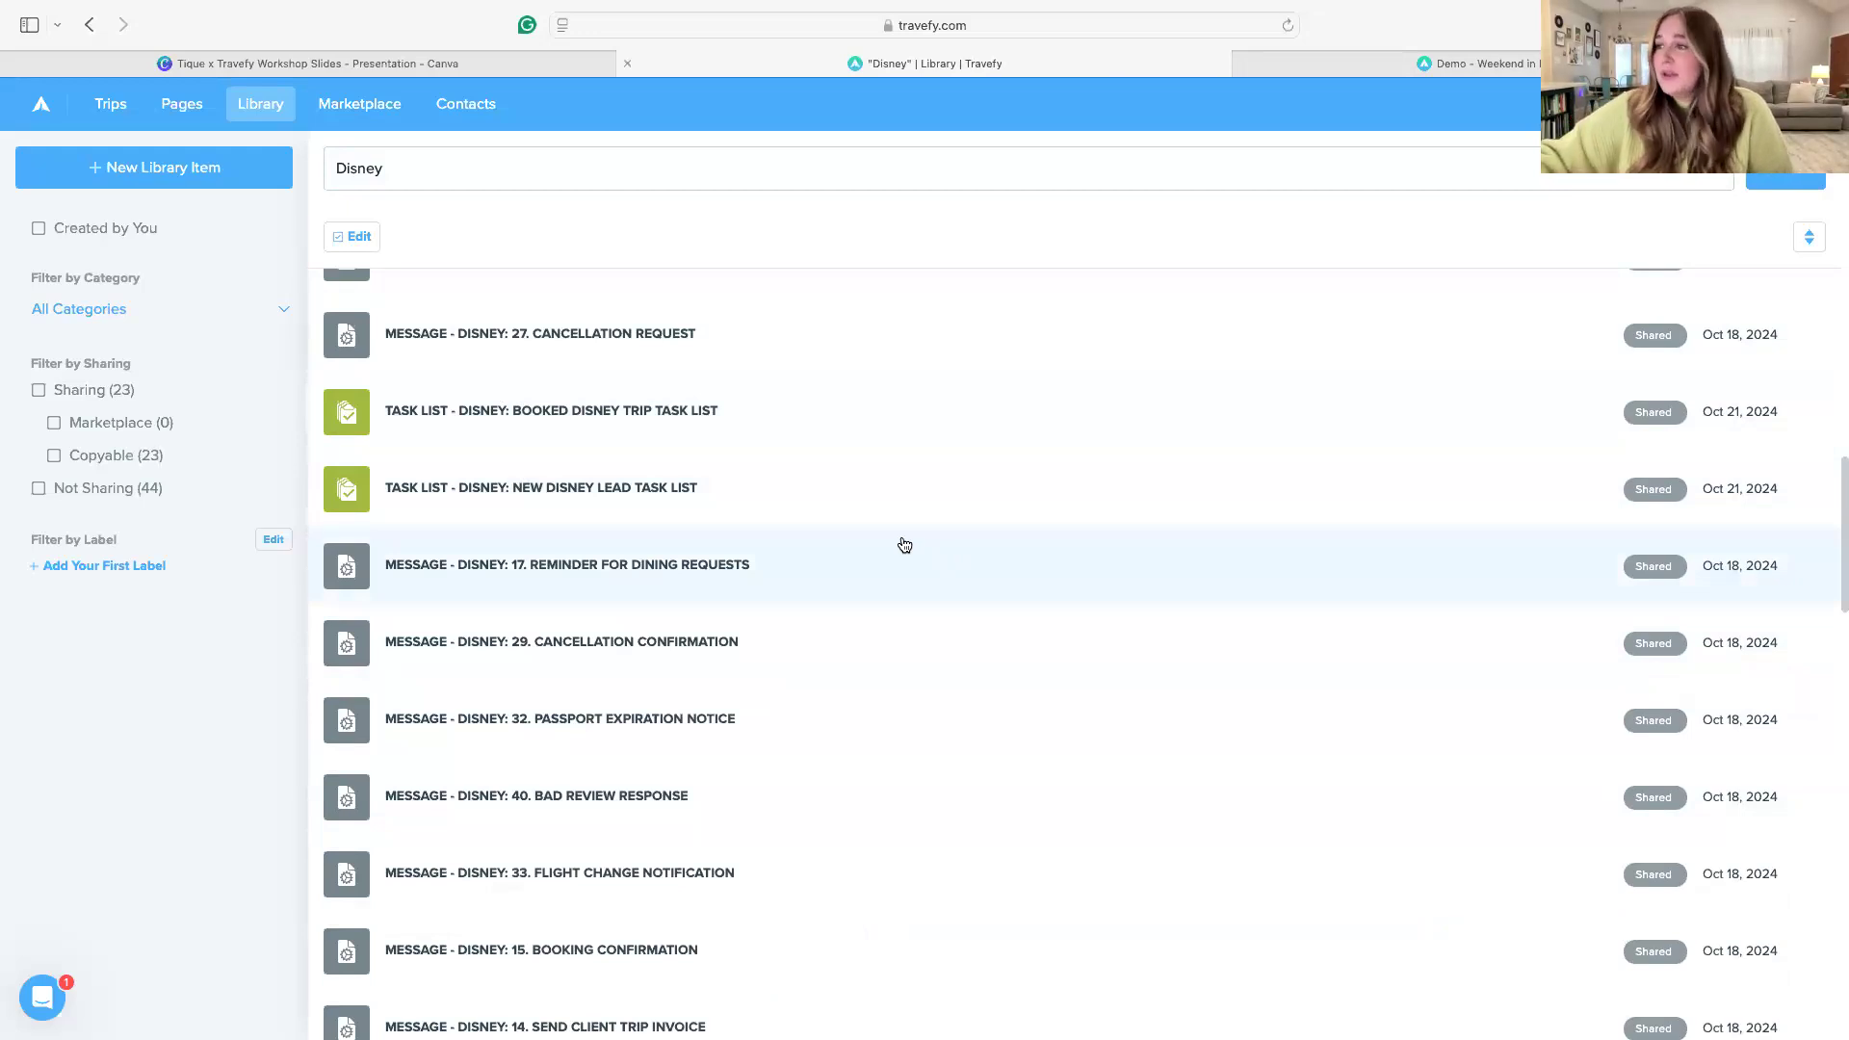
{"action": "left_click", "coordinate": [1430, 456]}
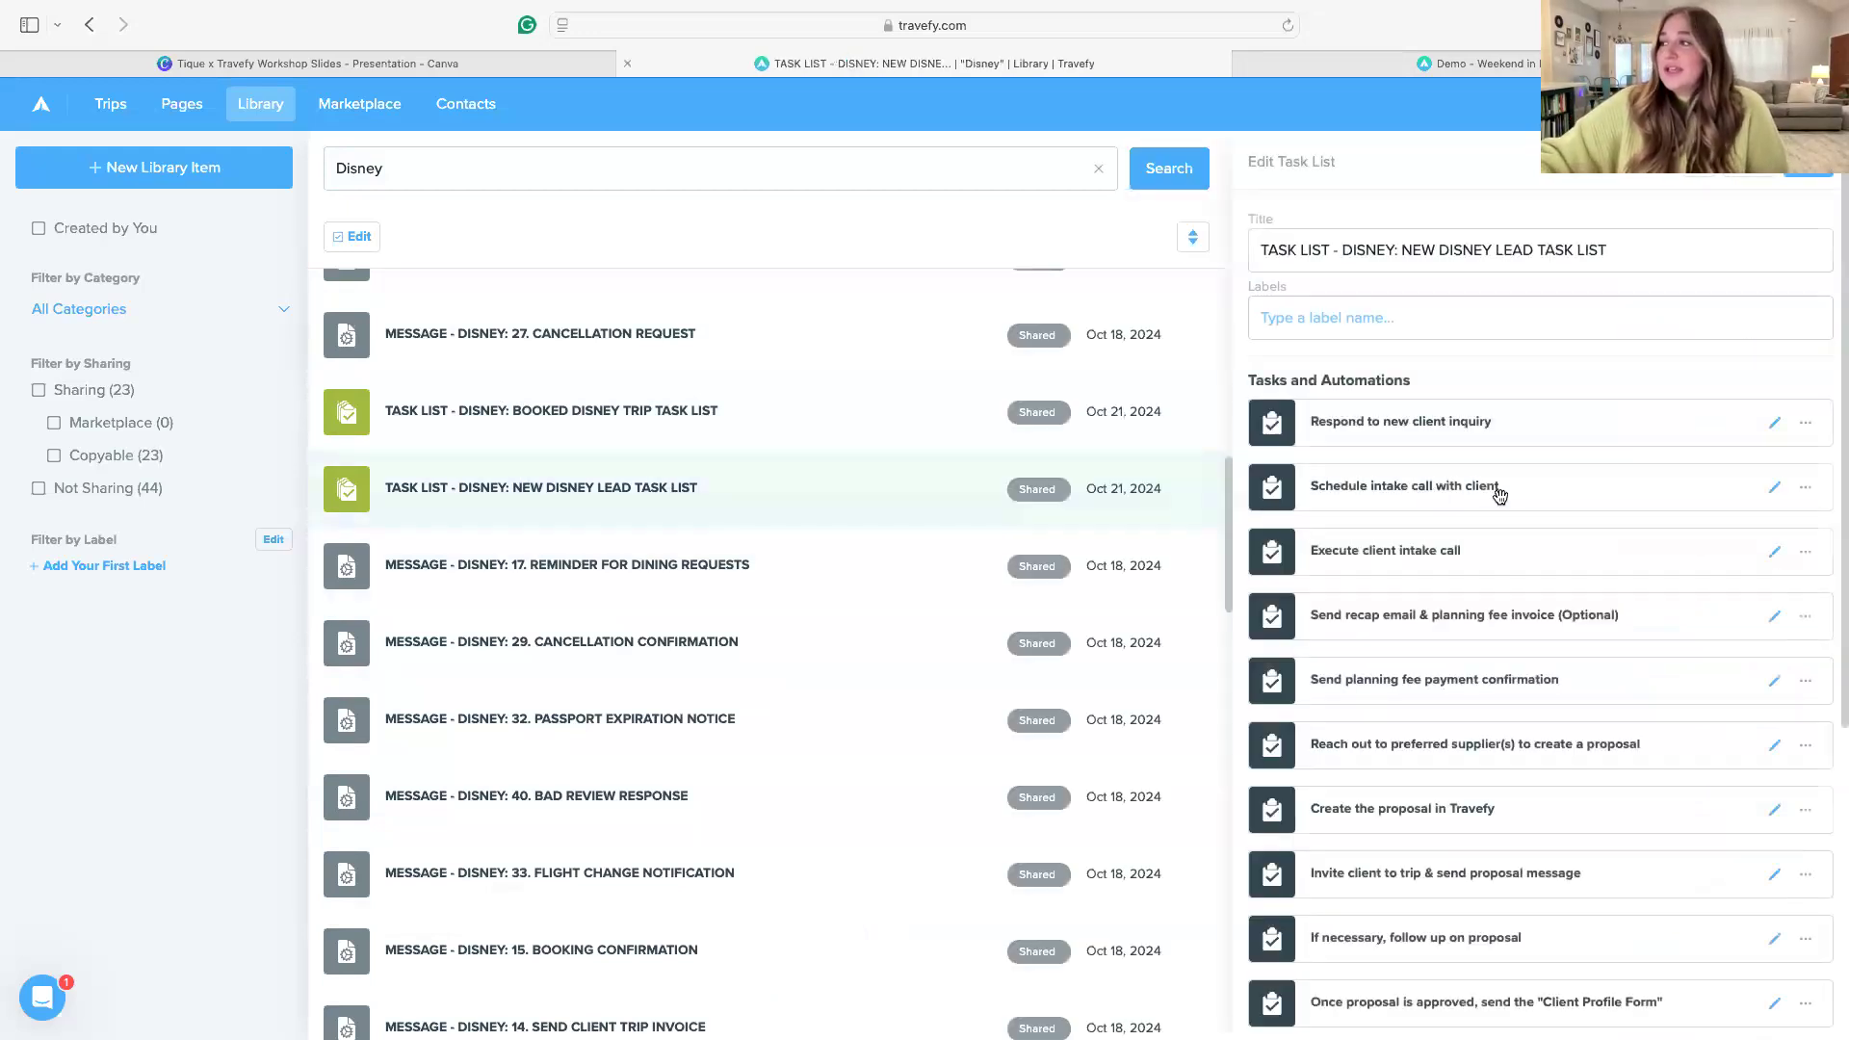
{"action": "scroll", "coordinate": [1590, 543], "scroll_direction": "down", "scroll_amount": 1}
{"action": "scroll", "coordinate": [1364, 405], "scroll_direction": "down", "scroll_amount": 1}
{"action": "scroll", "coordinate": [1525, 607], "scroll_direction": "down", "scroll_amount": 5}
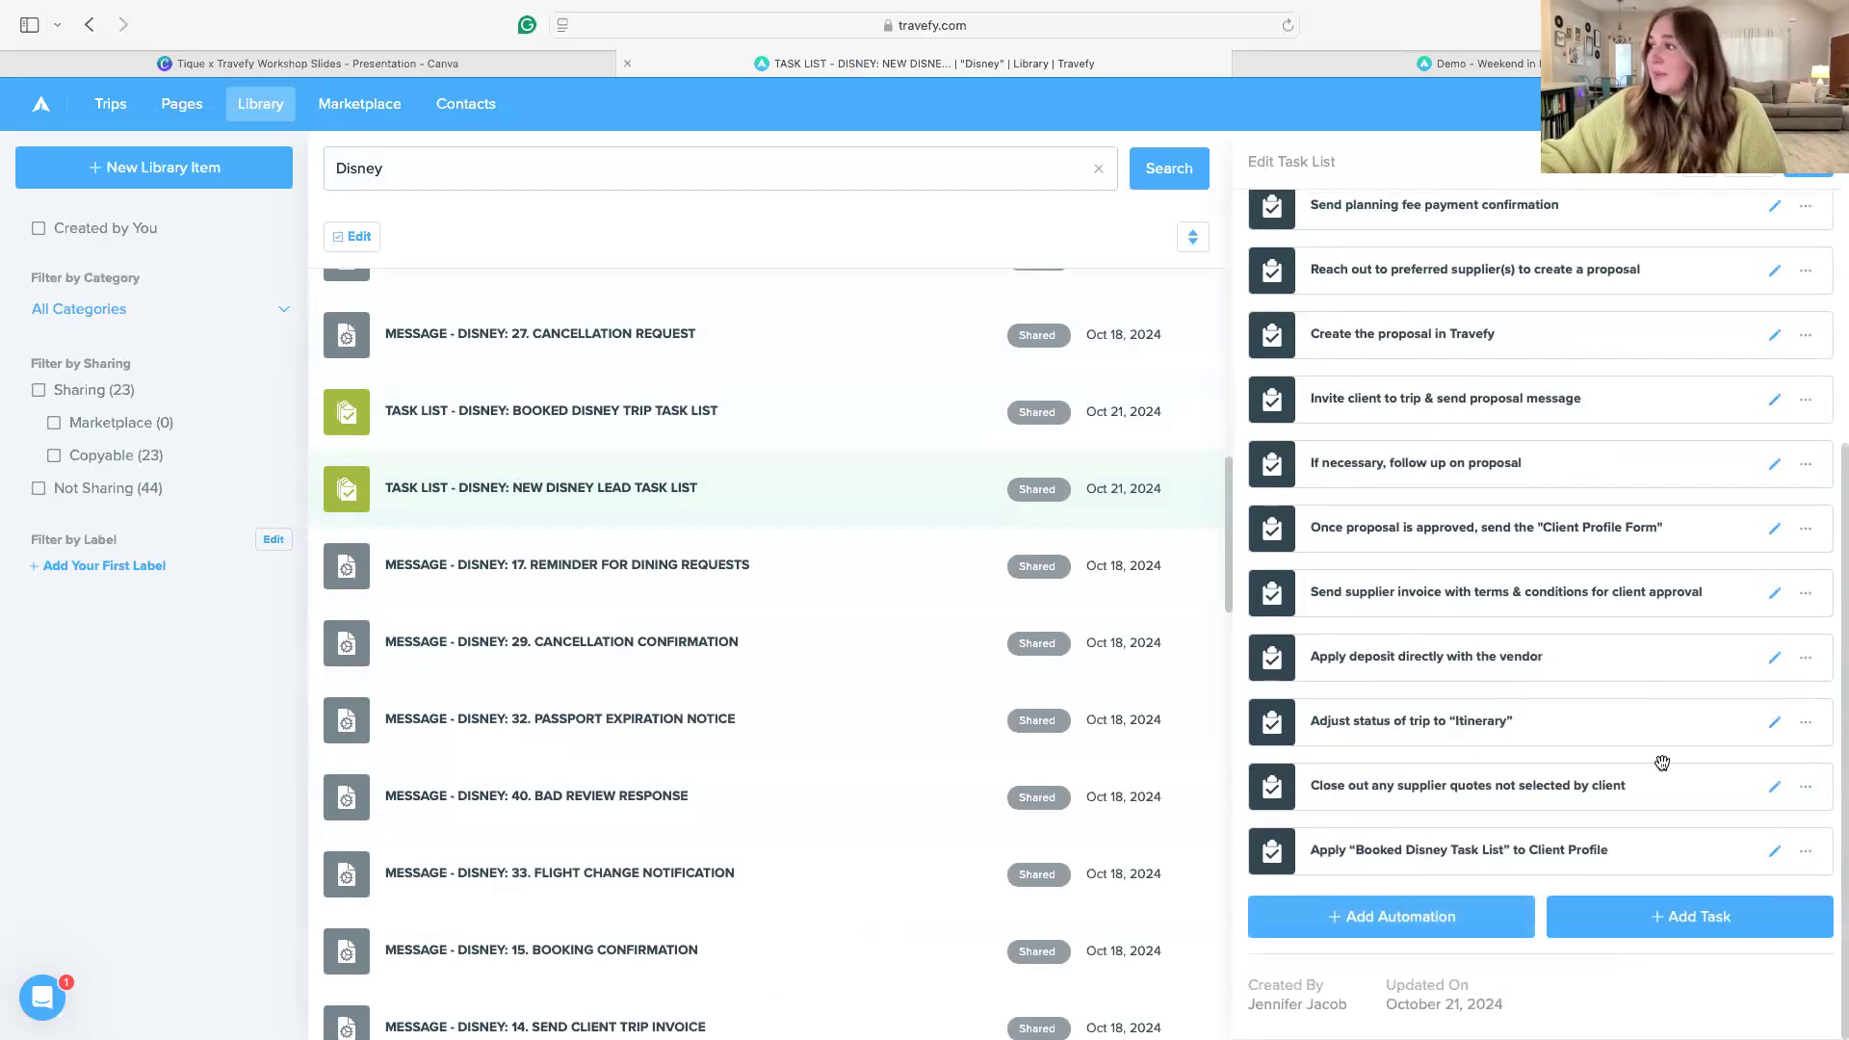
{"action": "scroll", "coordinate": [1660, 760], "scroll_direction": "up", "scroll_amount": 3}
Open "TASK LIST - DISNEY: BOOKED DISNEY TRIP TASK LIST", review its tasks and automatic forms with their timing, and close it
{"action": "left_click", "coordinate": [578, 423]}
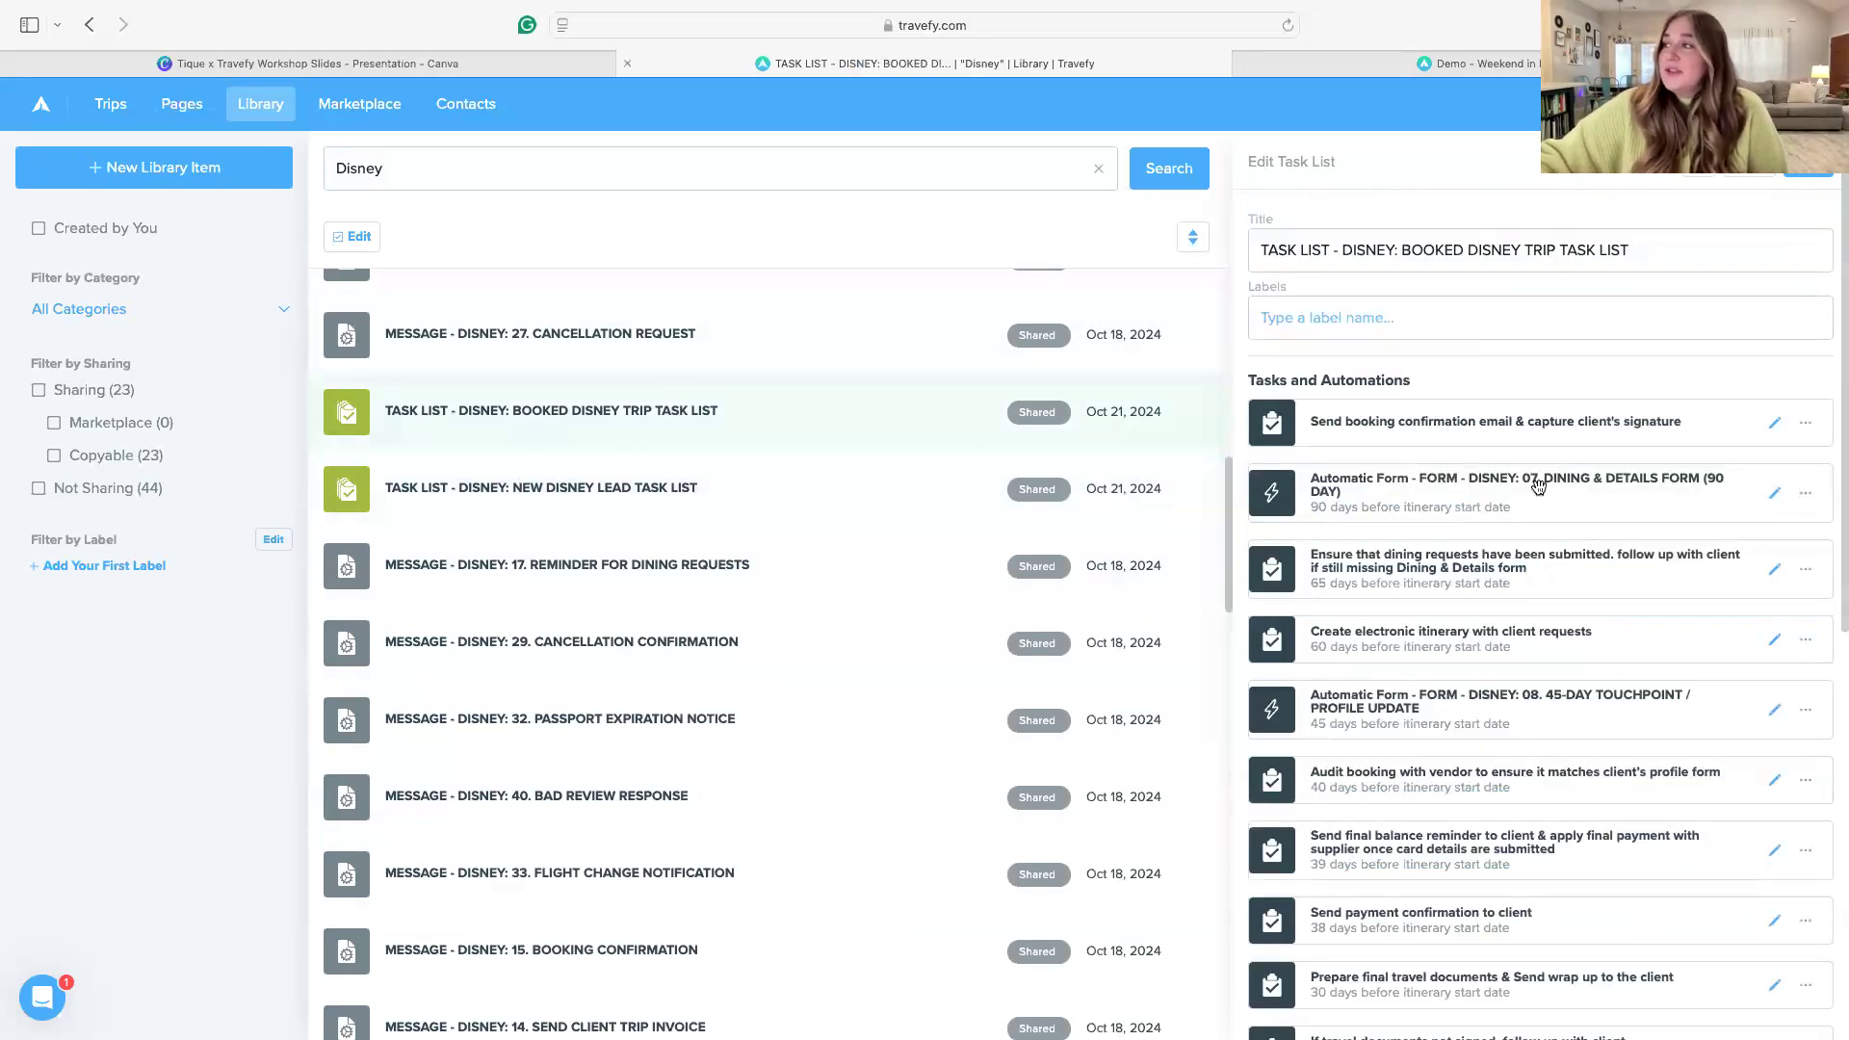
{"action": "scroll", "coordinate": [1538, 487], "scroll_direction": "down", "scroll_amount": 1}
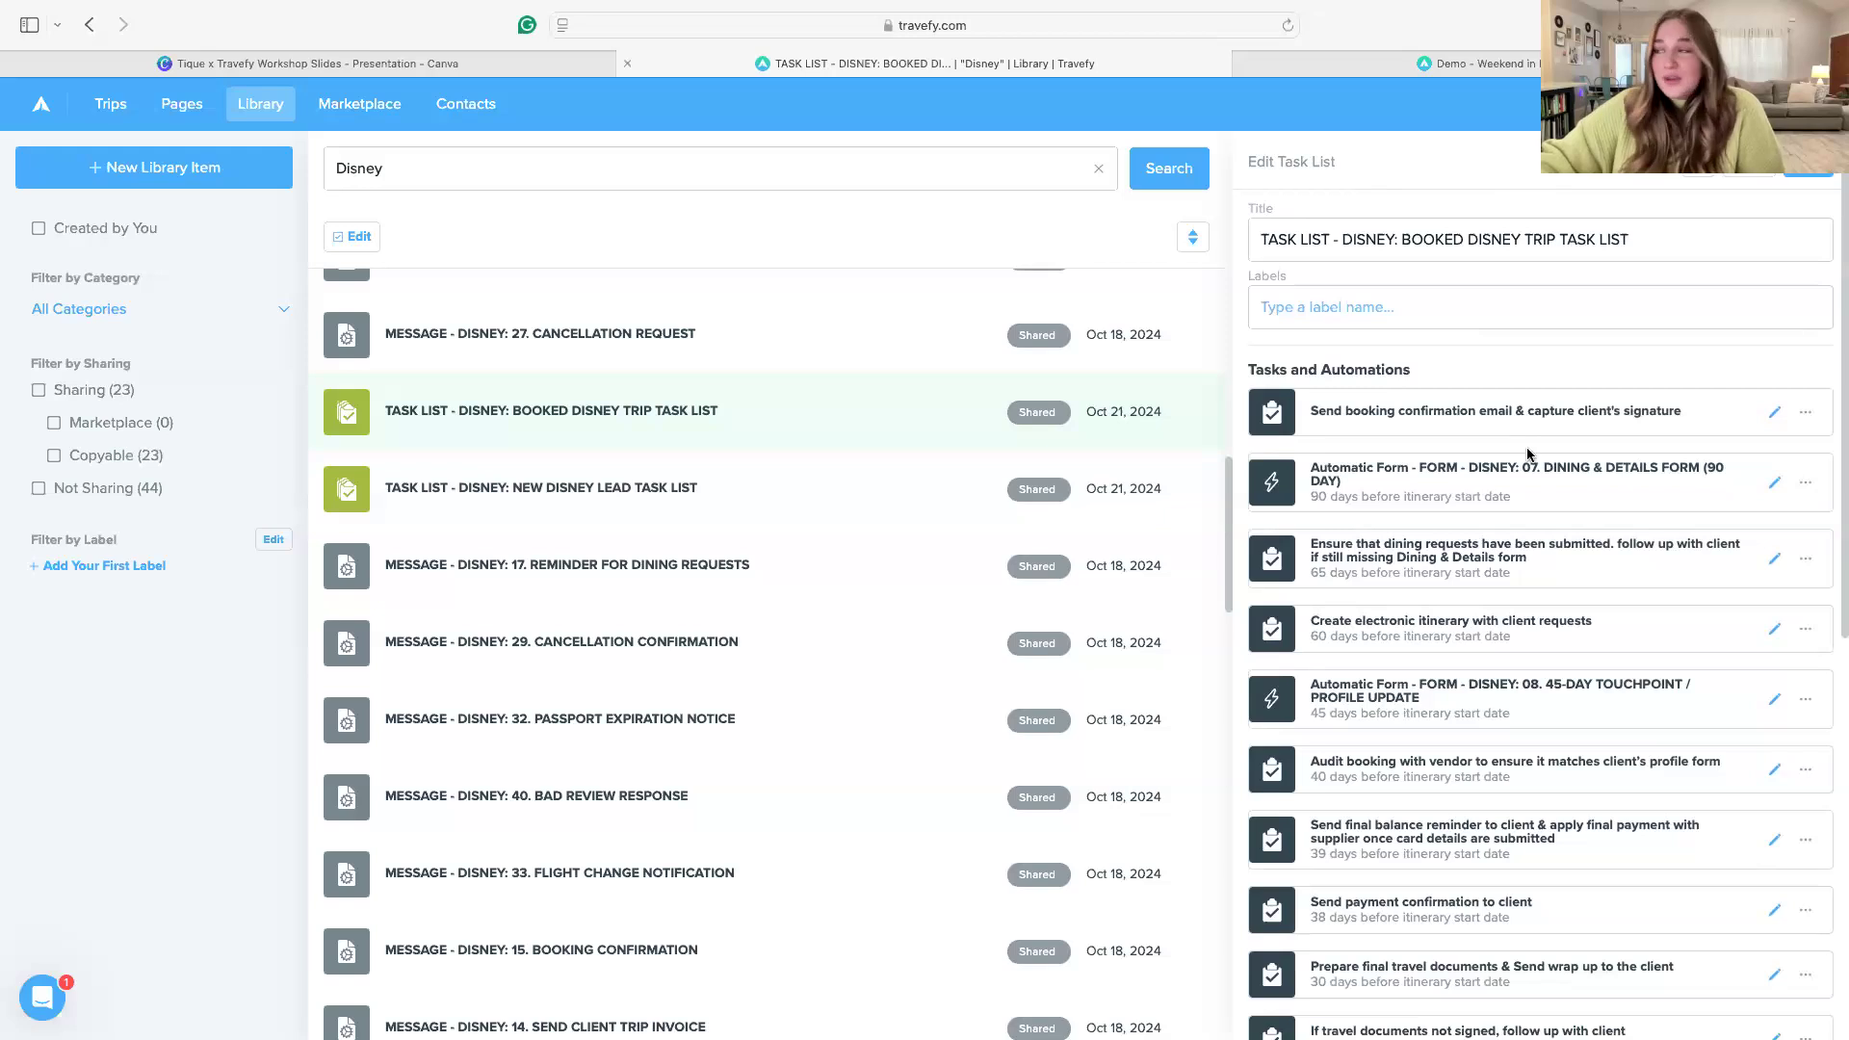
{"action": "scroll", "coordinate": [1528, 462], "scroll_direction": "down", "scroll_amount": 7}
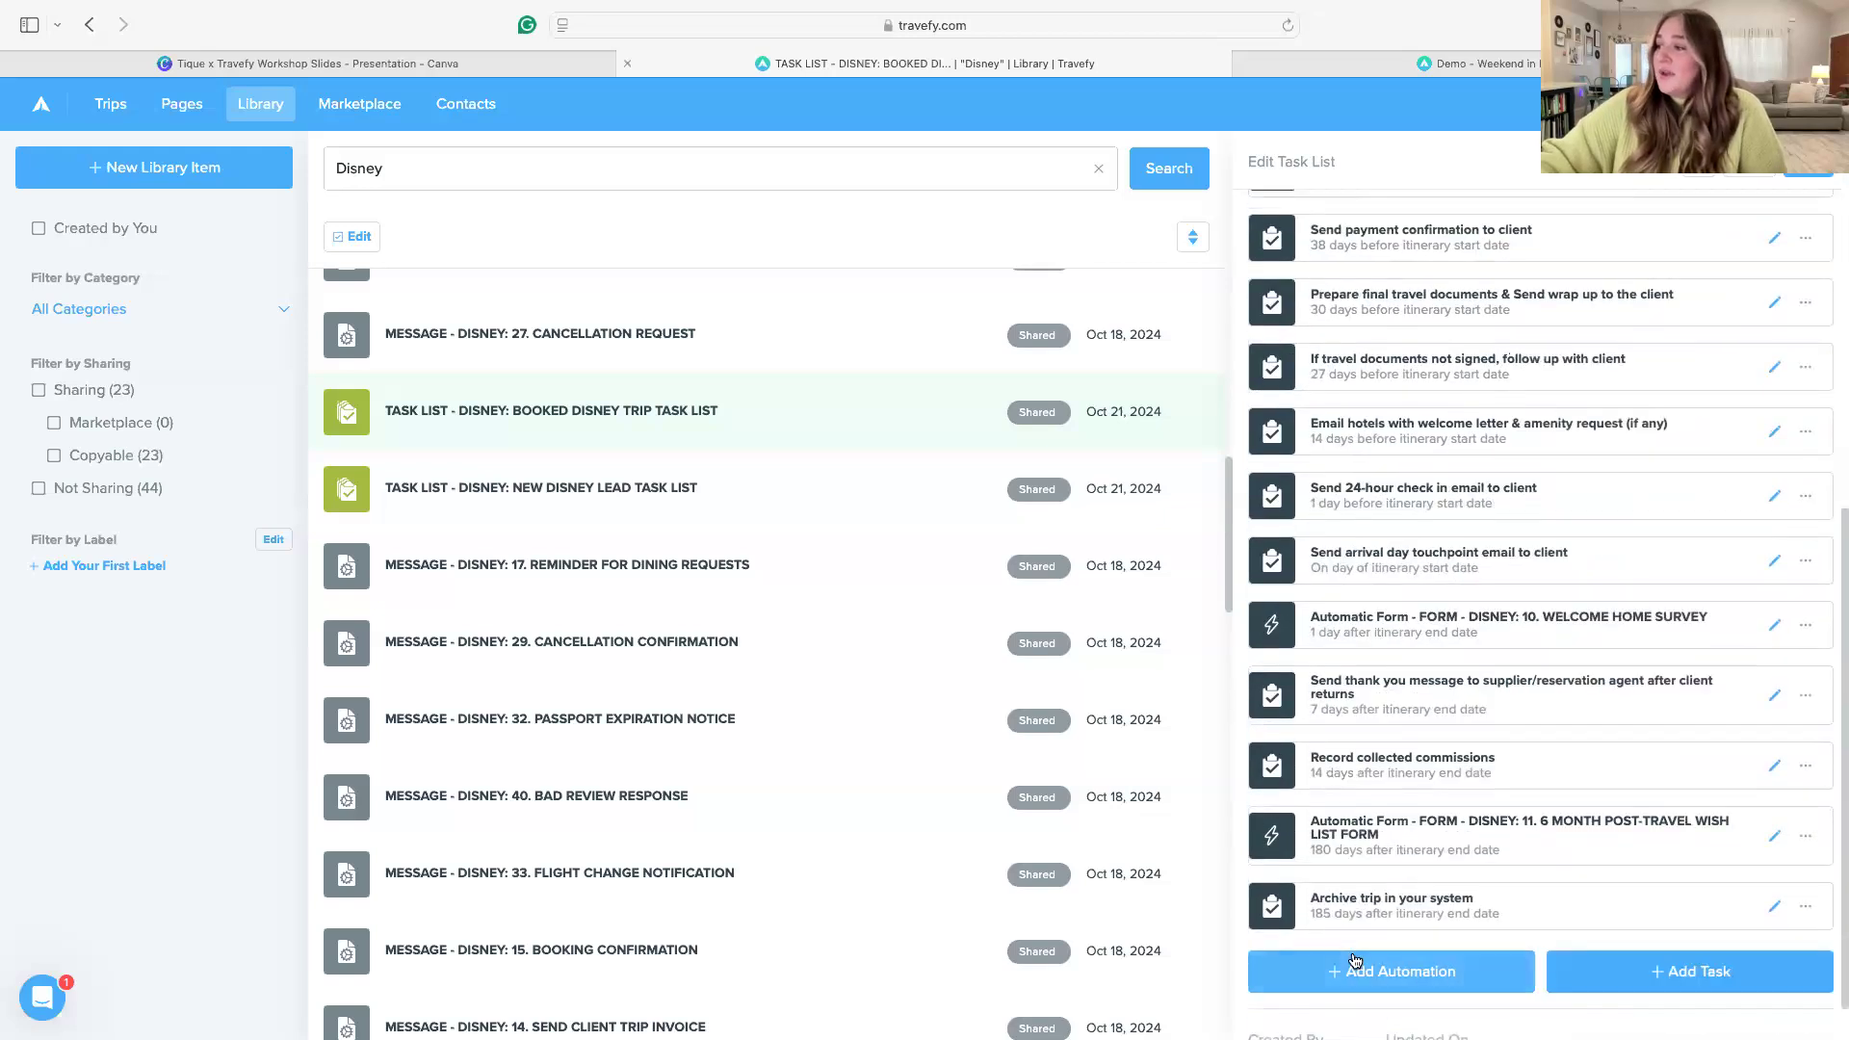
{"action": "scroll", "coordinate": [1297, 391], "scroll_direction": "up", "scroll_amount": 3}
{"action": "scroll", "coordinate": [1325, 381], "scroll_direction": "up", "scroll_amount": 2}
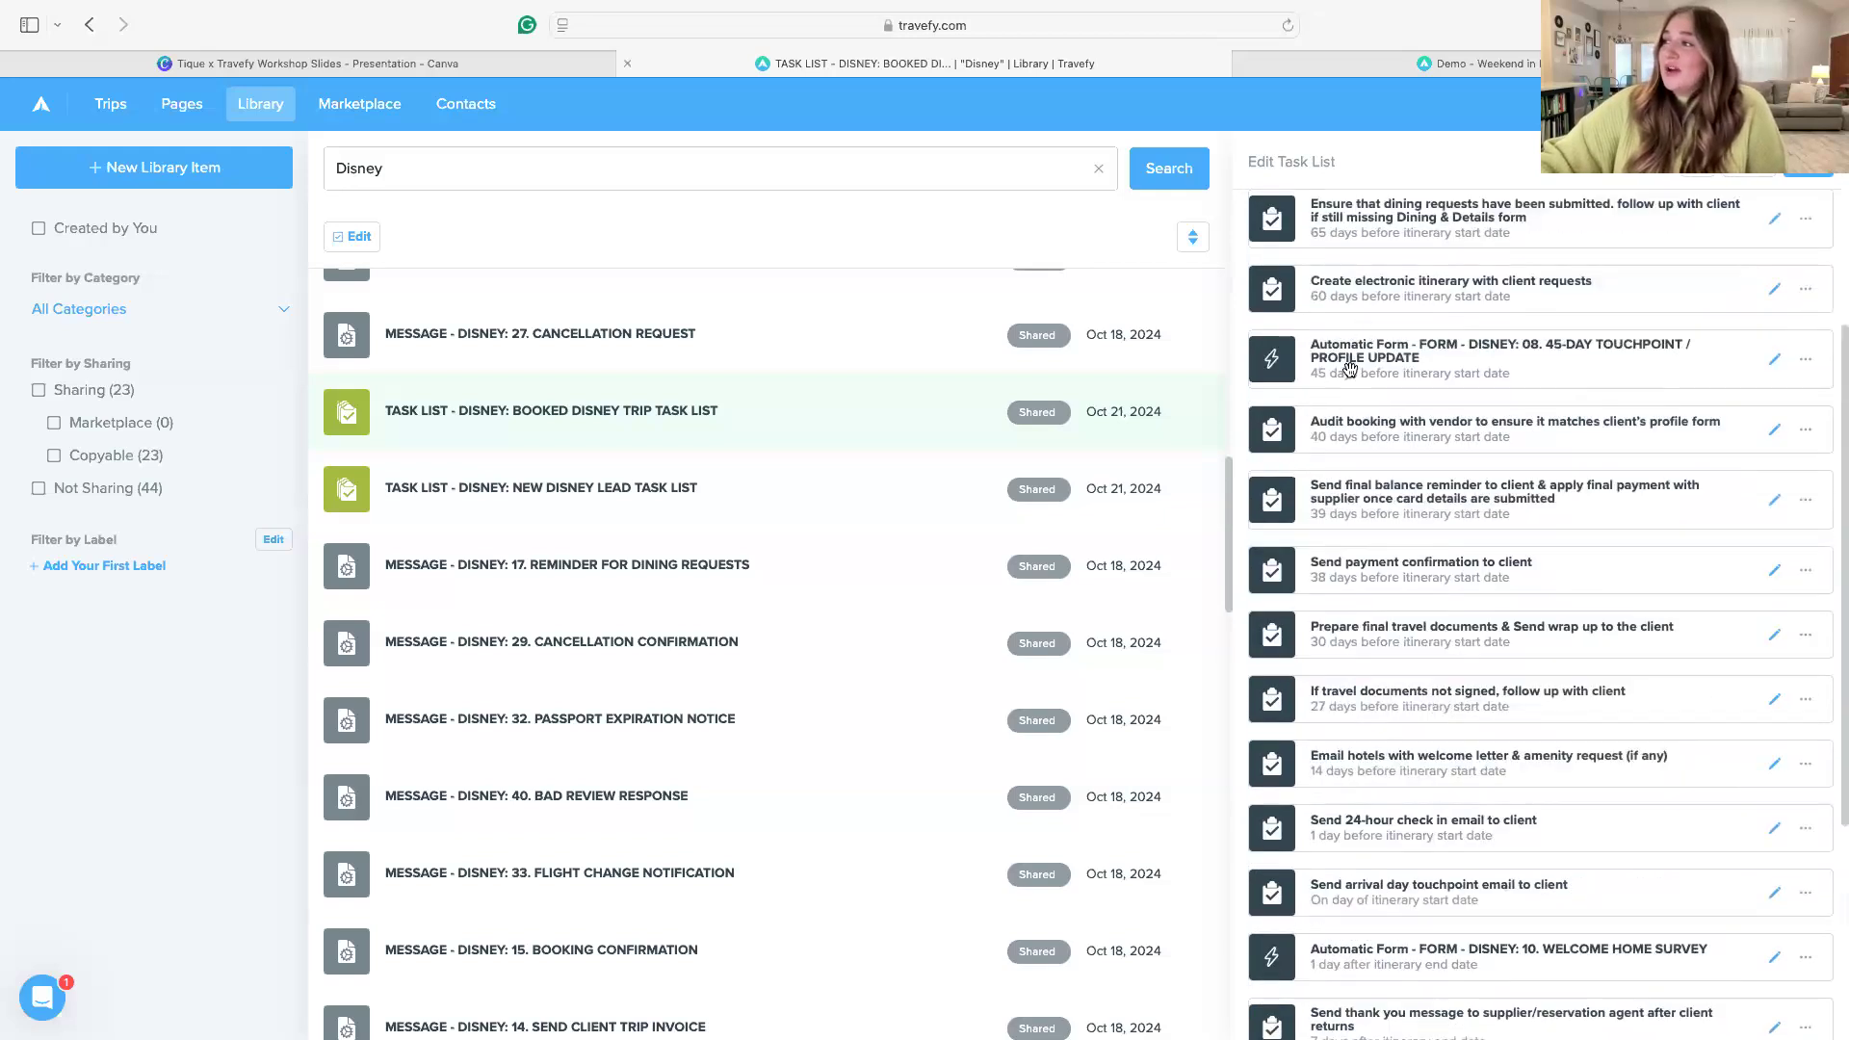
{"action": "scroll", "coordinate": [1488, 755], "scroll_direction": "down", "scroll_amount": 4}
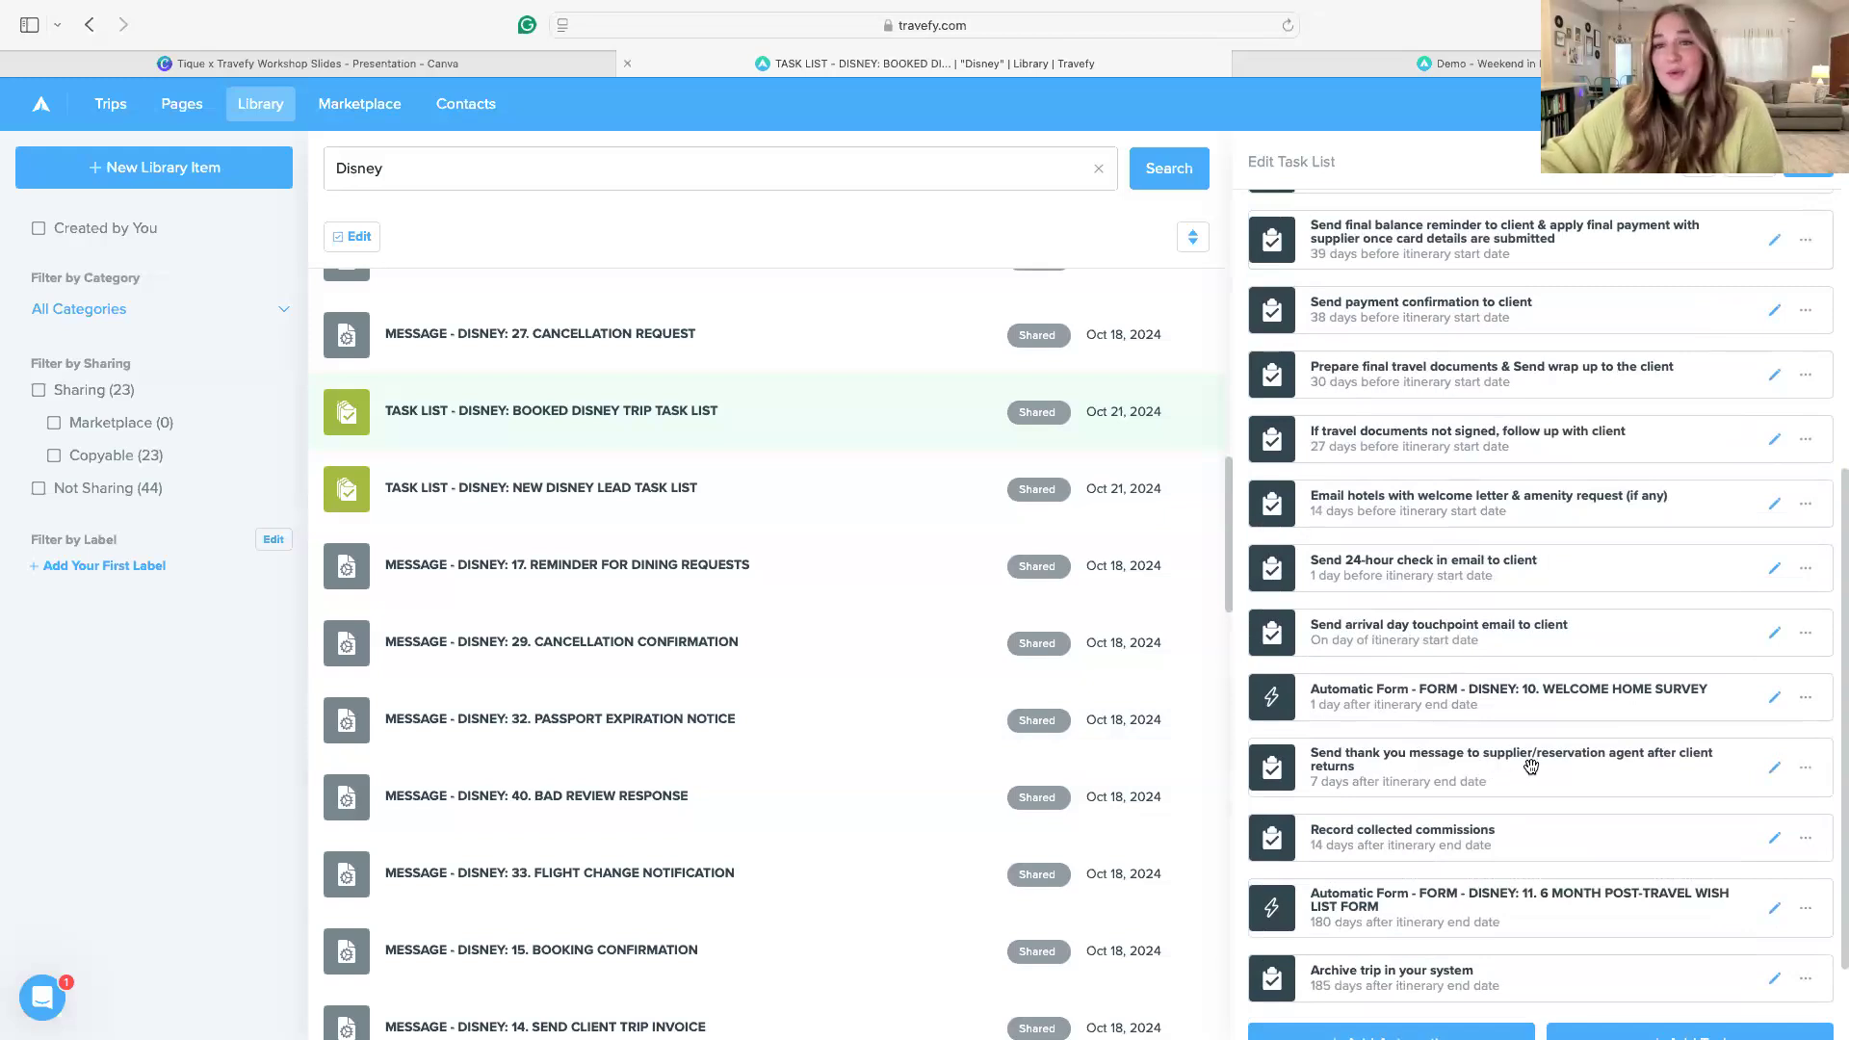
{"action": "scroll", "coordinate": [1607, 812], "scroll_direction": "down", "scroll_amount": 1}
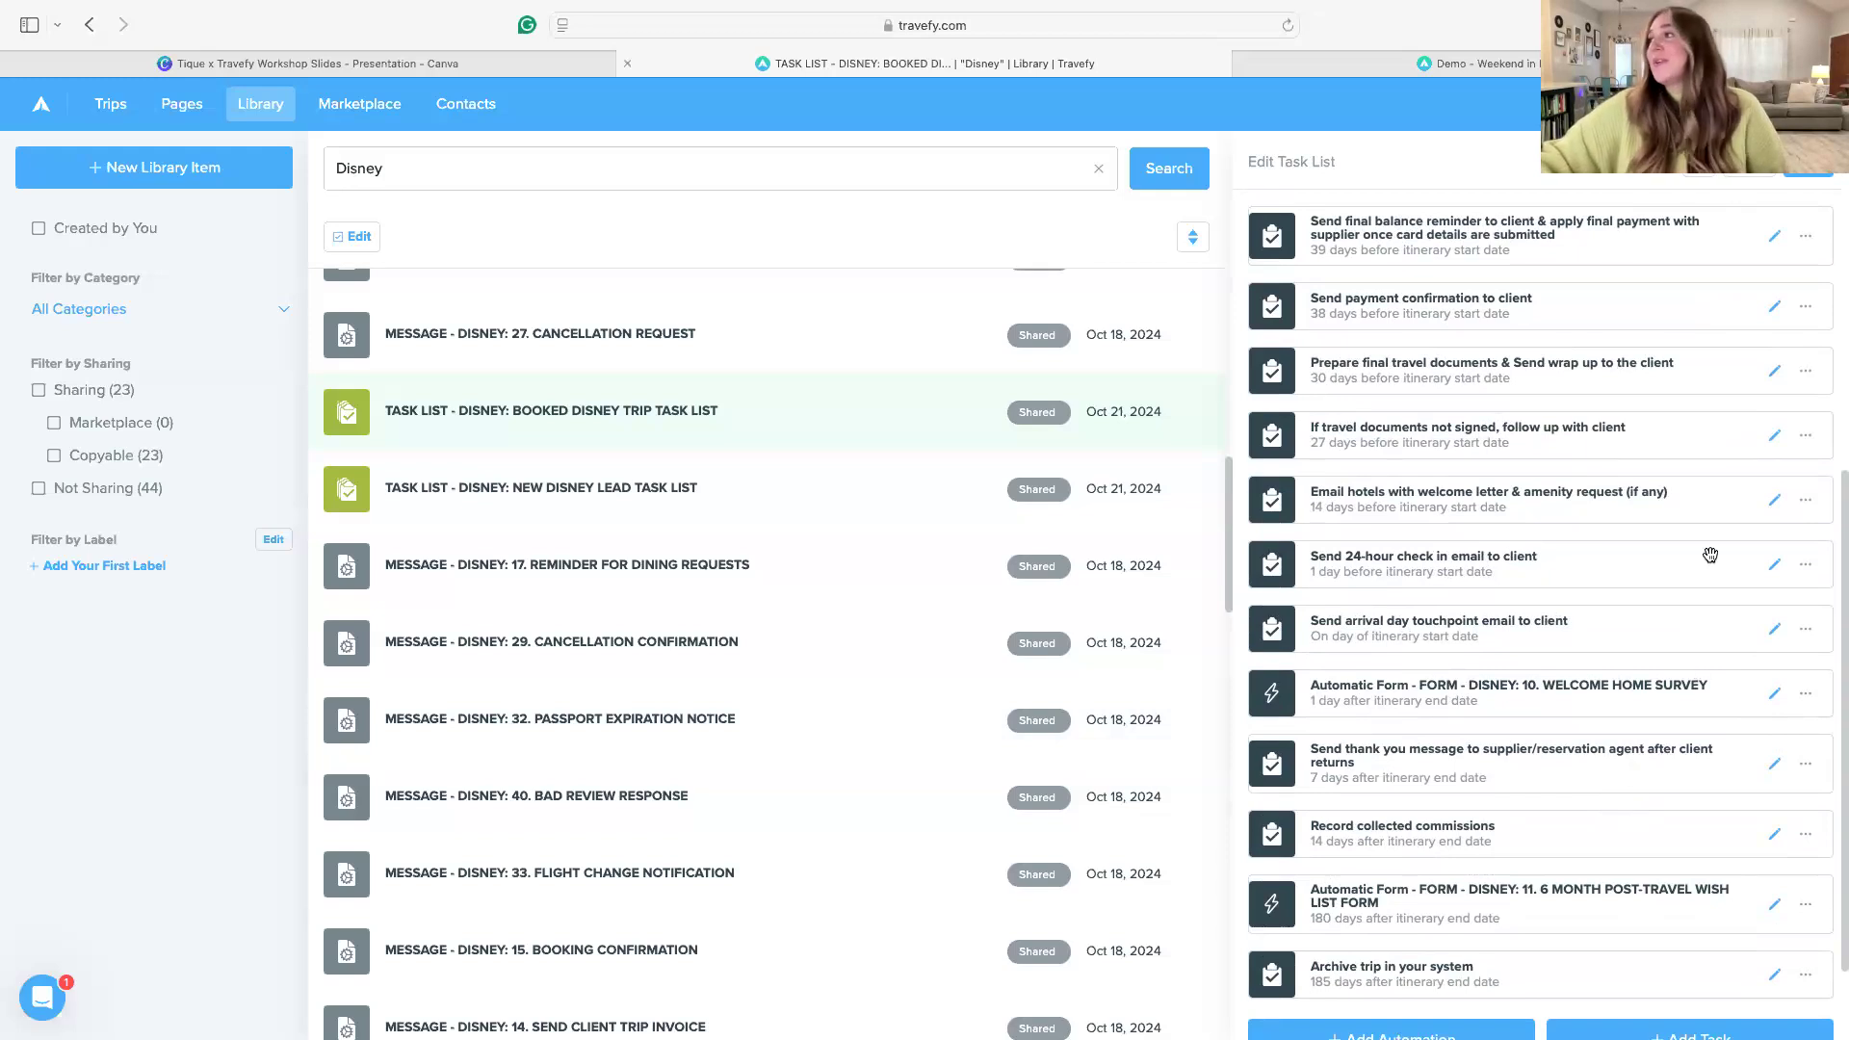
{"action": "scroll", "coordinate": [549, 355], "scroll_direction": "up", "scroll_amount": 10}
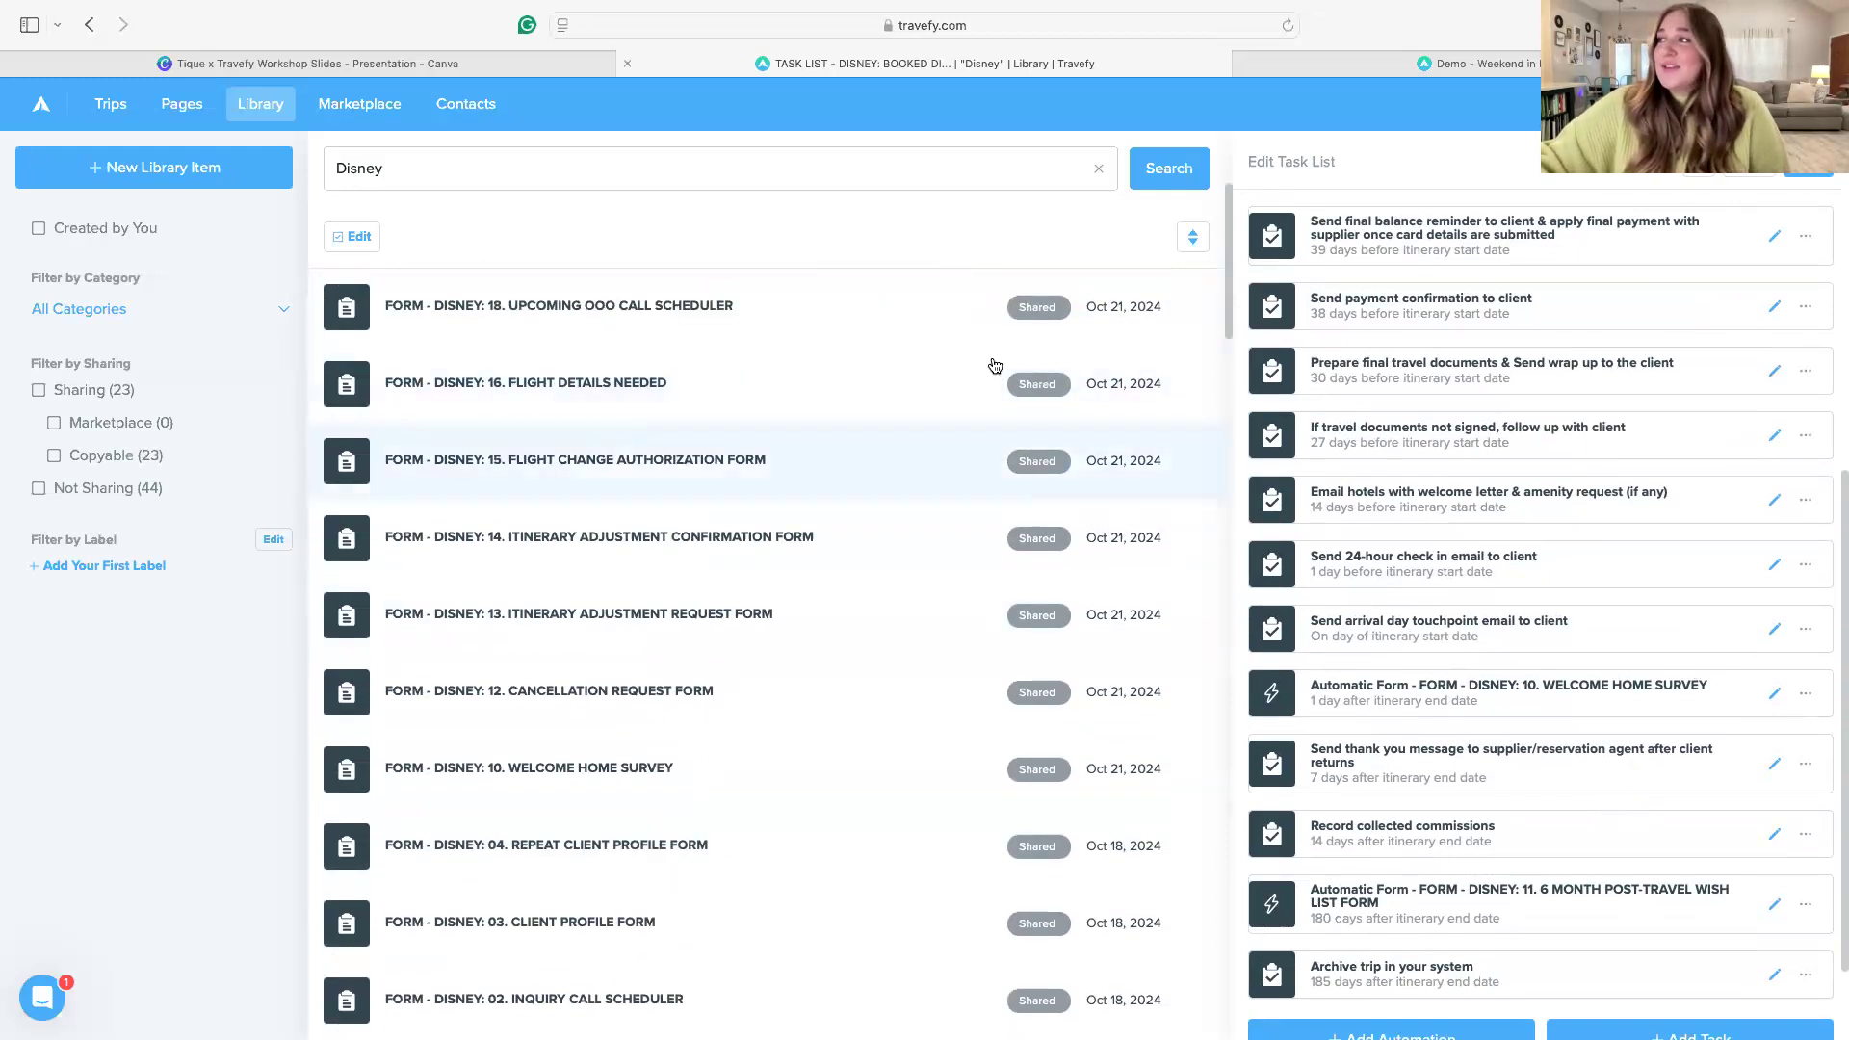
{"action": "left_click", "coordinate": [753, 579]}
Clear the "Disney" library search and browse the full library, including the DW destination wedding message templates
{"action": "scroll", "coordinate": [796, 647], "scroll_direction": "up", "scroll_amount": 3}
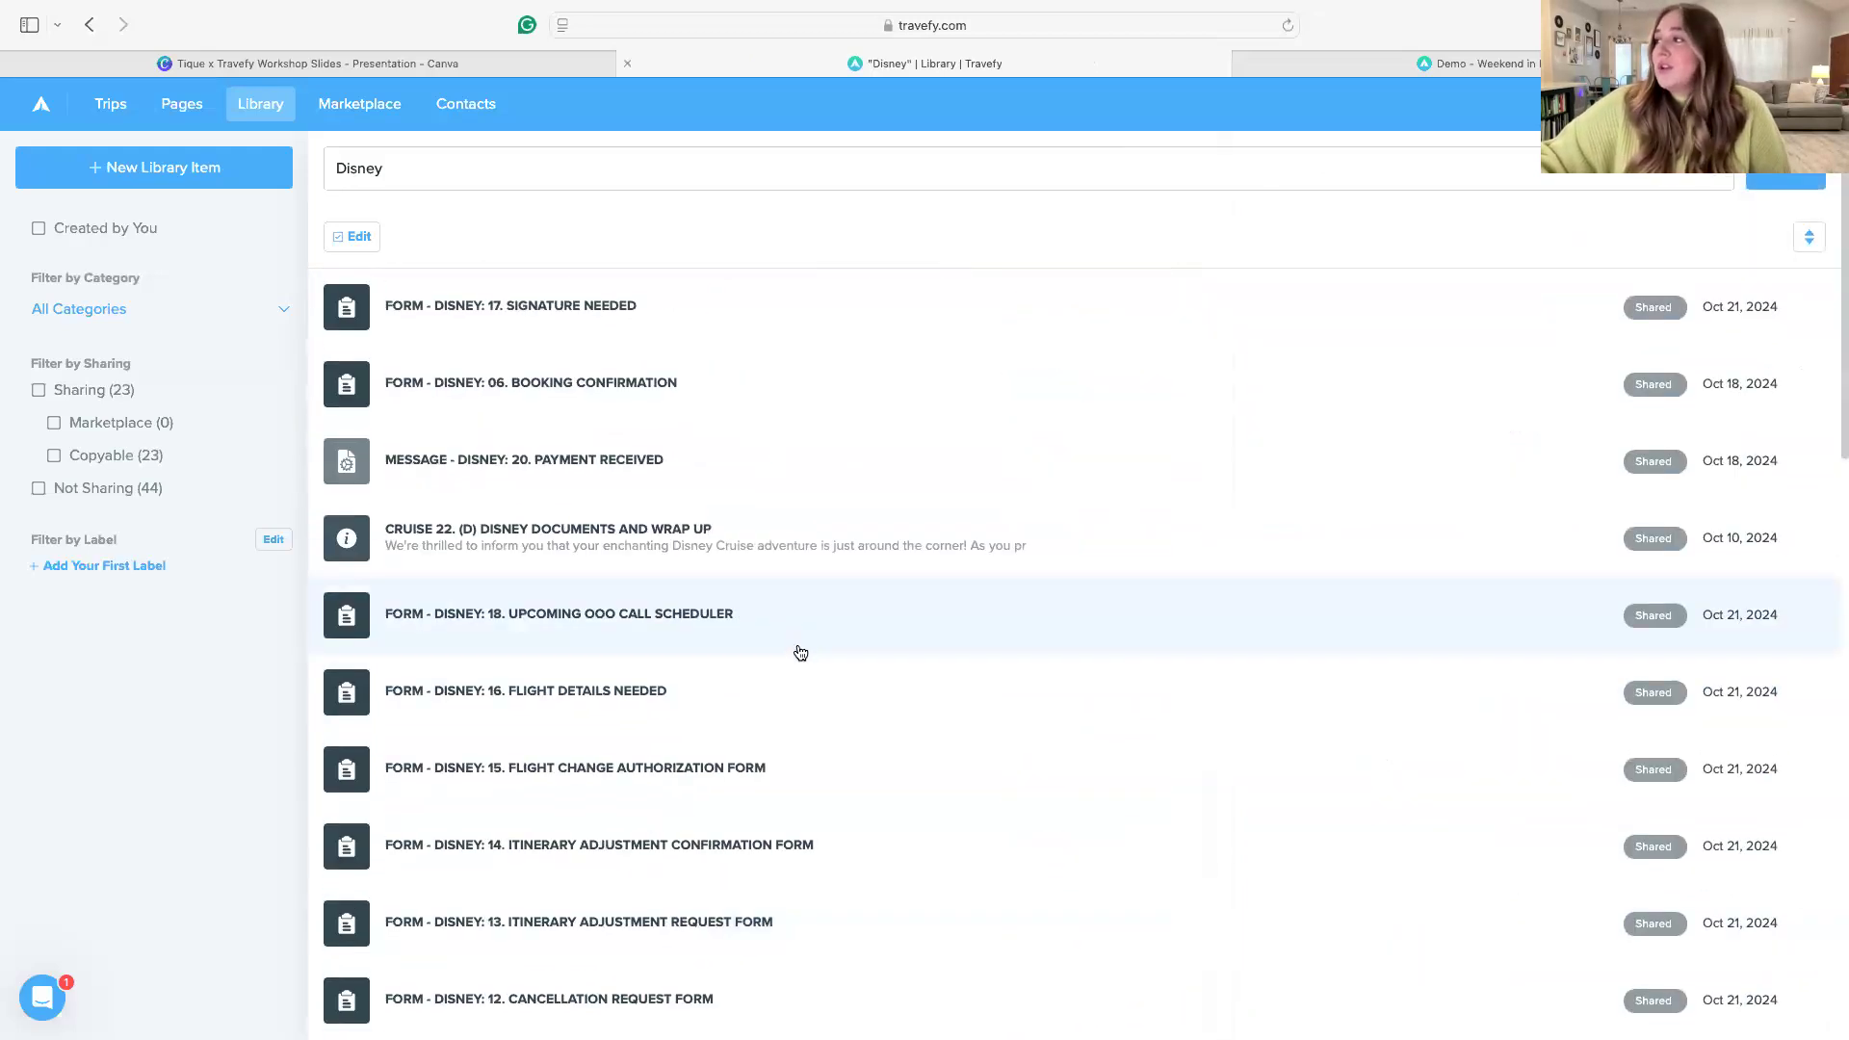
{"action": "left_click", "coordinate": [472, 178]}
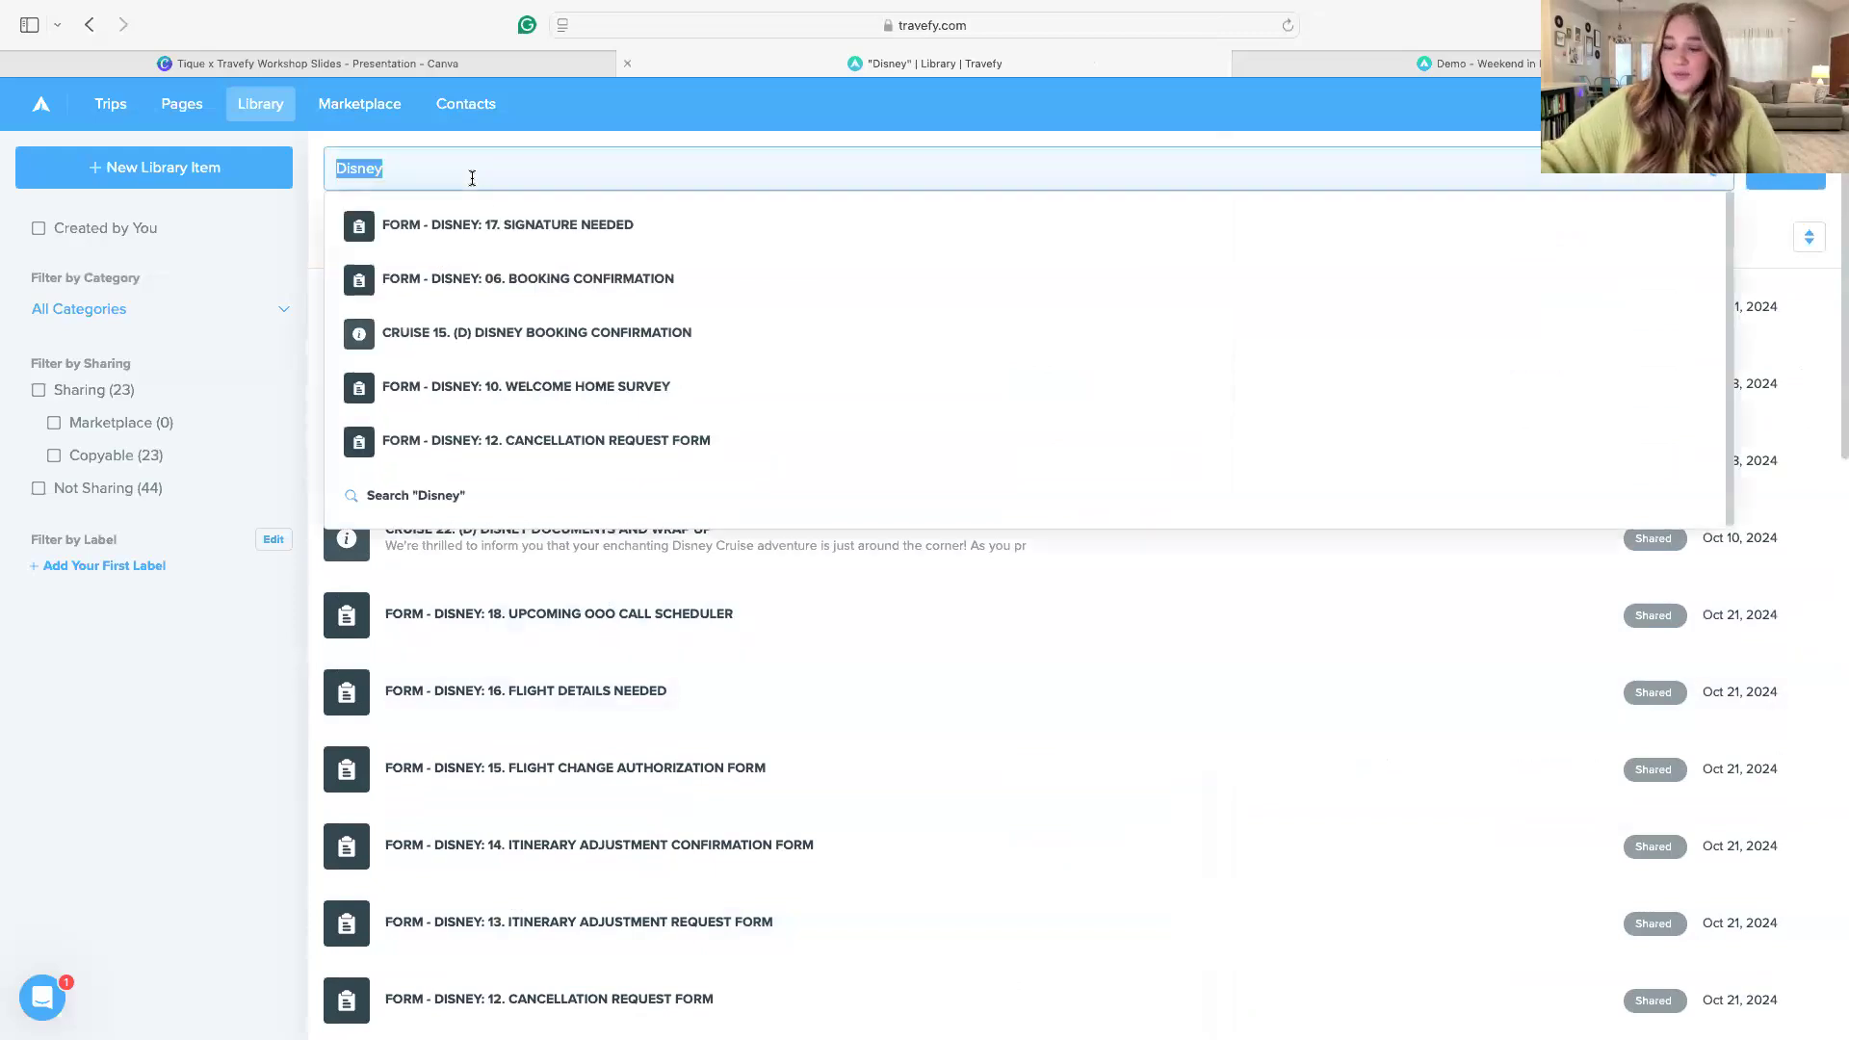
{"action": "key", "text": "BackSpace"}
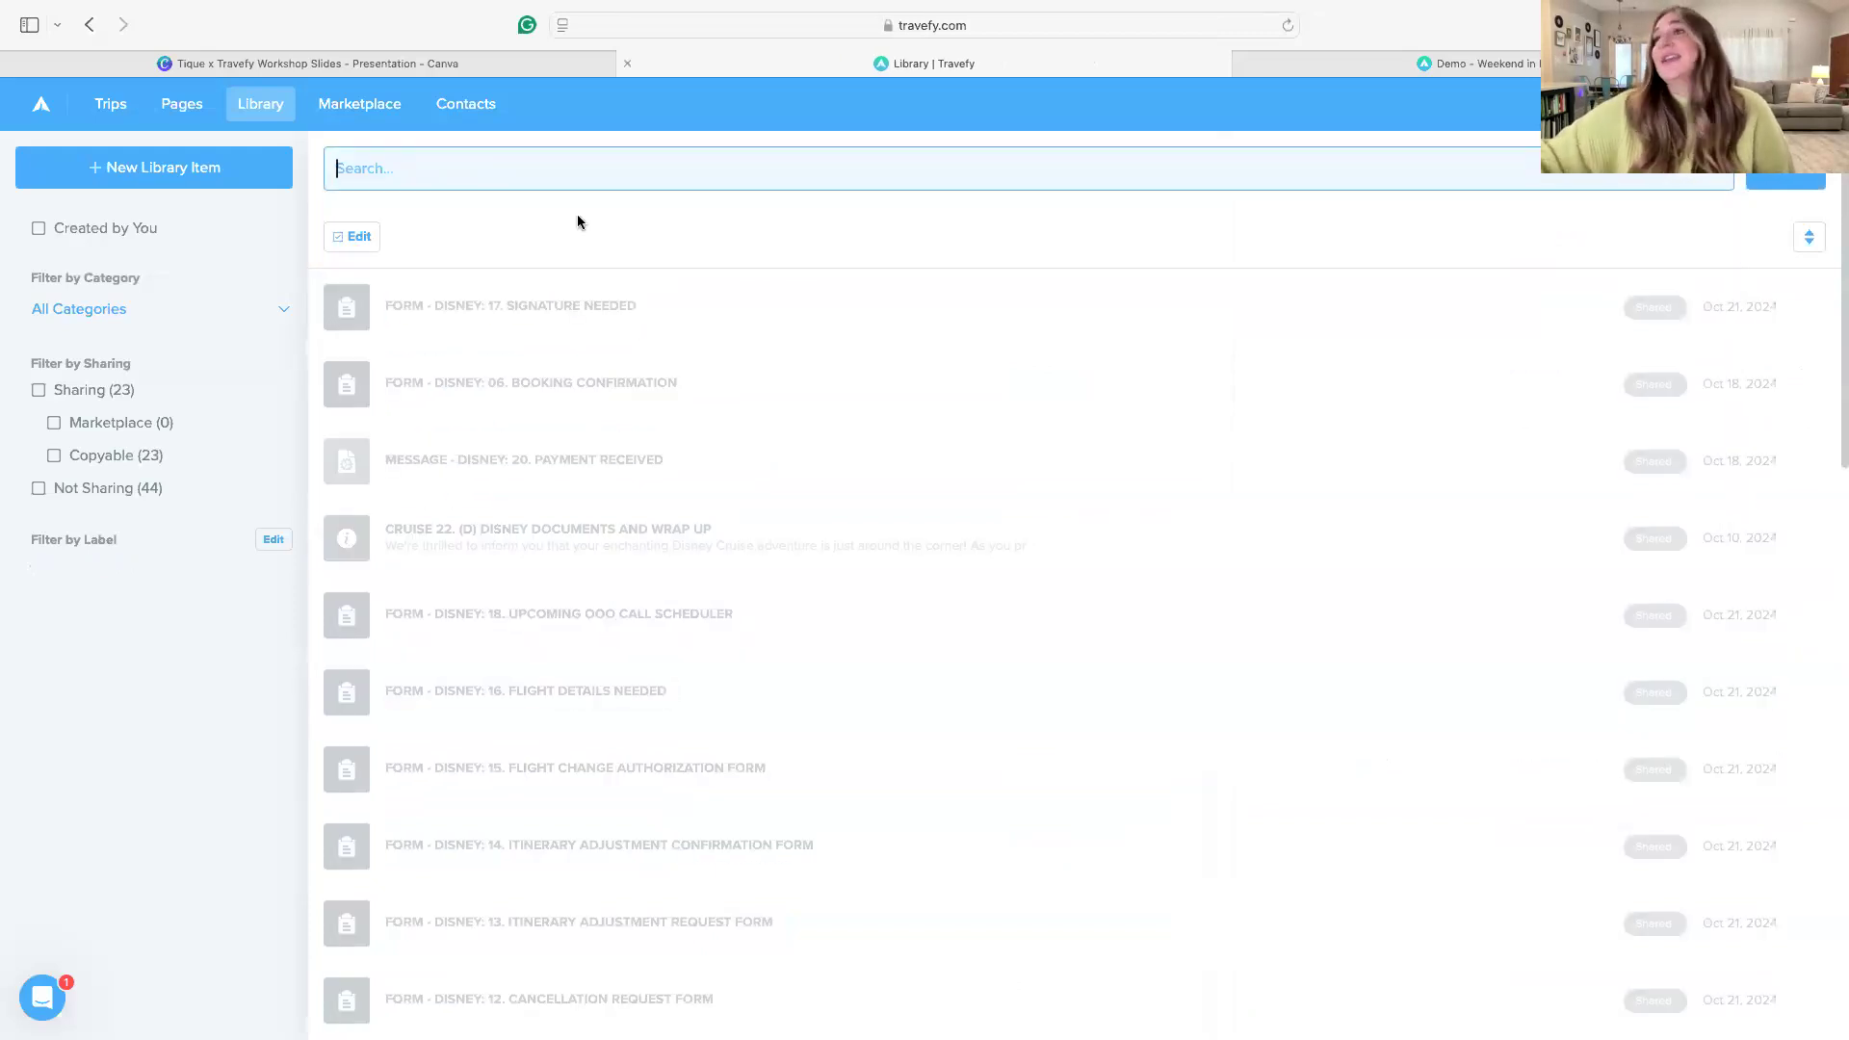
{"action": "scroll", "coordinate": [1079, 701], "scroll_direction": "down", "scroll_amount": 10}
{"action": "scroll", "coordinate": [1117, 732], "scroll_direction": "down", "scroll_amount": 15}
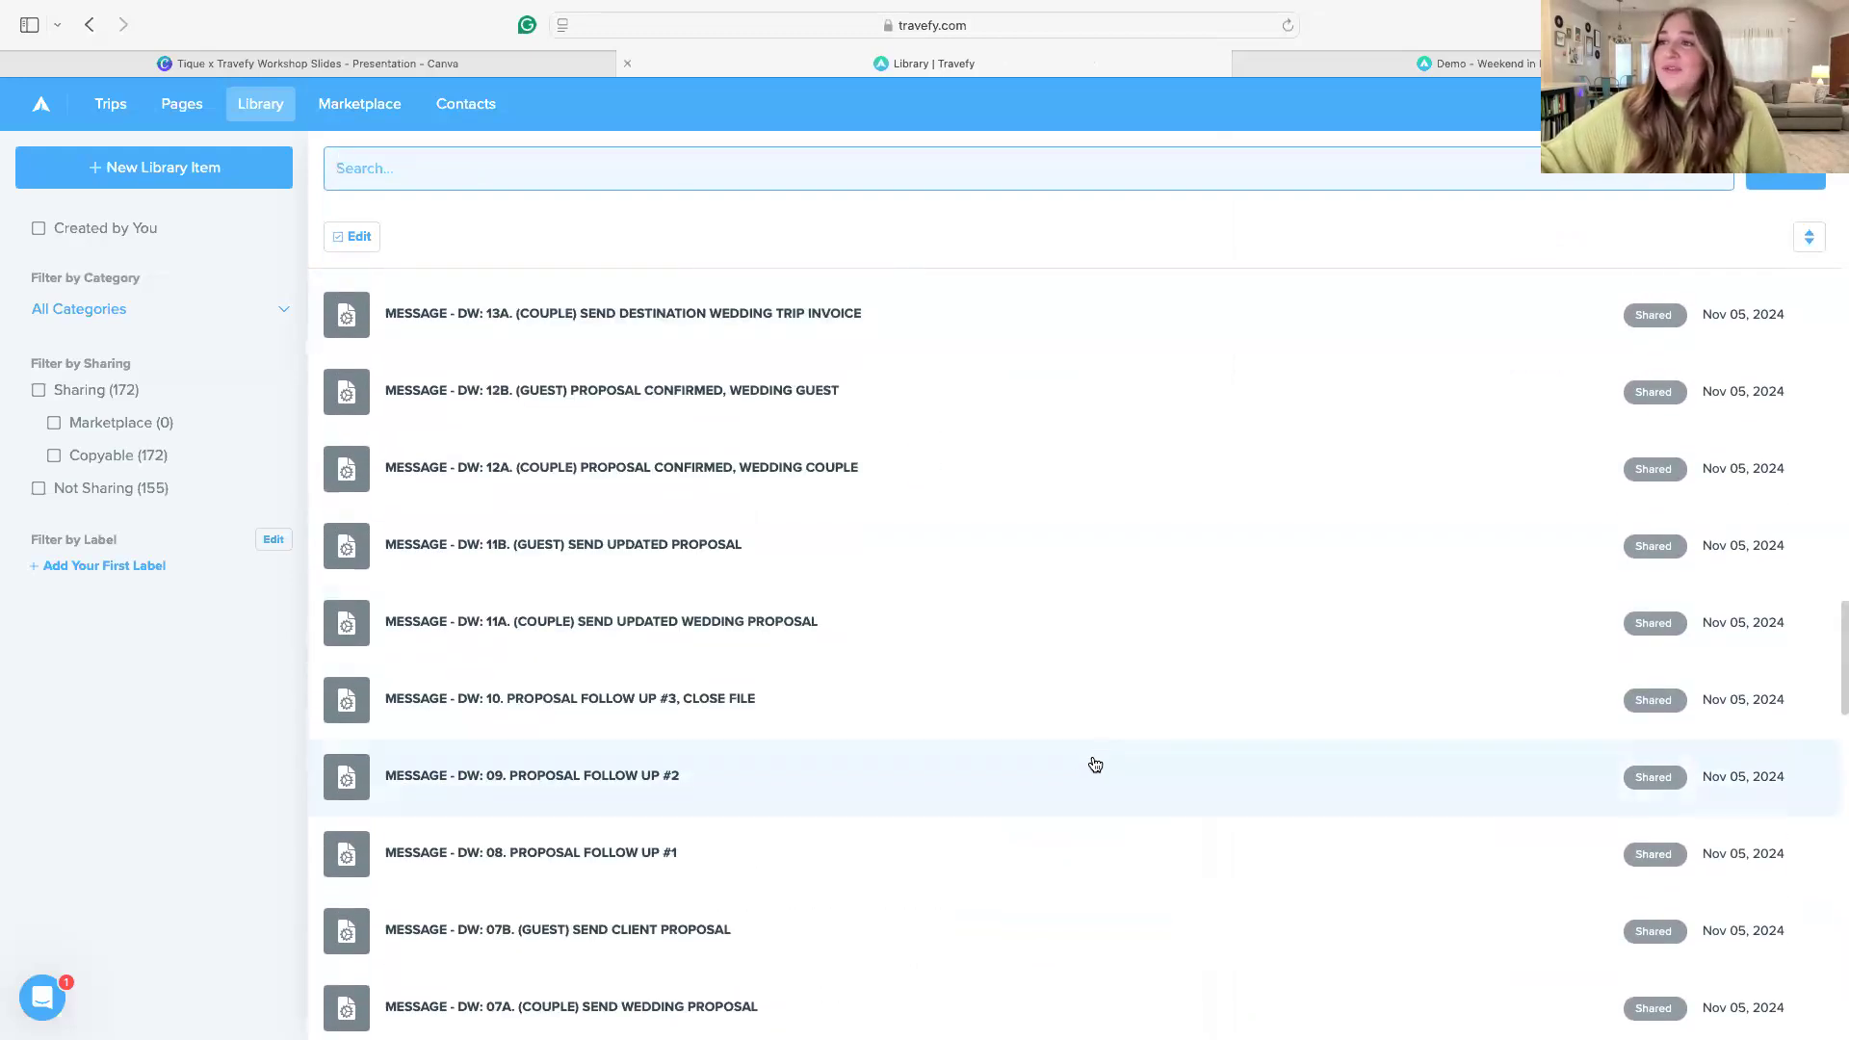
{"action": "scroll", "coordinate": [1094, 766], "scroll_direction": "down", "scroll_amount": 6}
{"action": "scroll", "coordinate": [1090, 776], "scroll_direction": "down", "scroll_amount": 2}
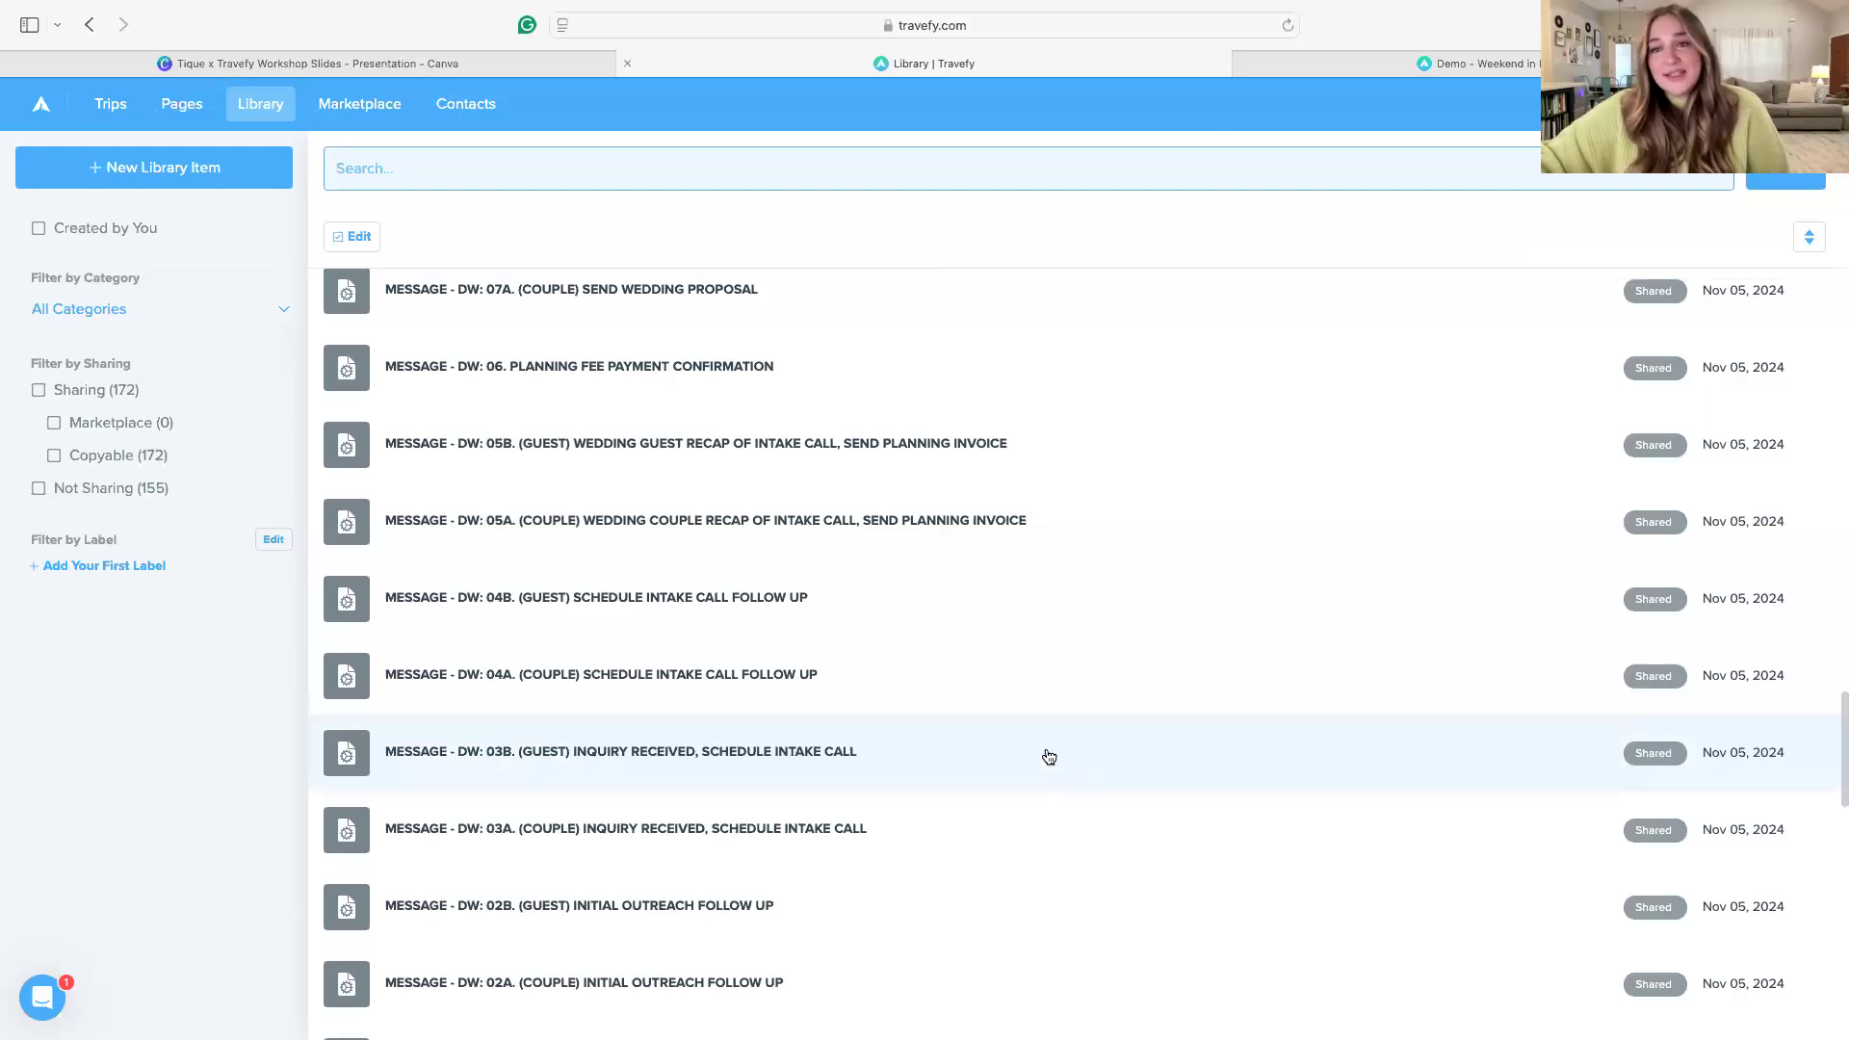
In the reloaded "Demo - Weekend in New York" trip, find the "disney" task lists and import the New Disney Lead task list
{"action": "left_click", "coordinate": [1464, 66]}
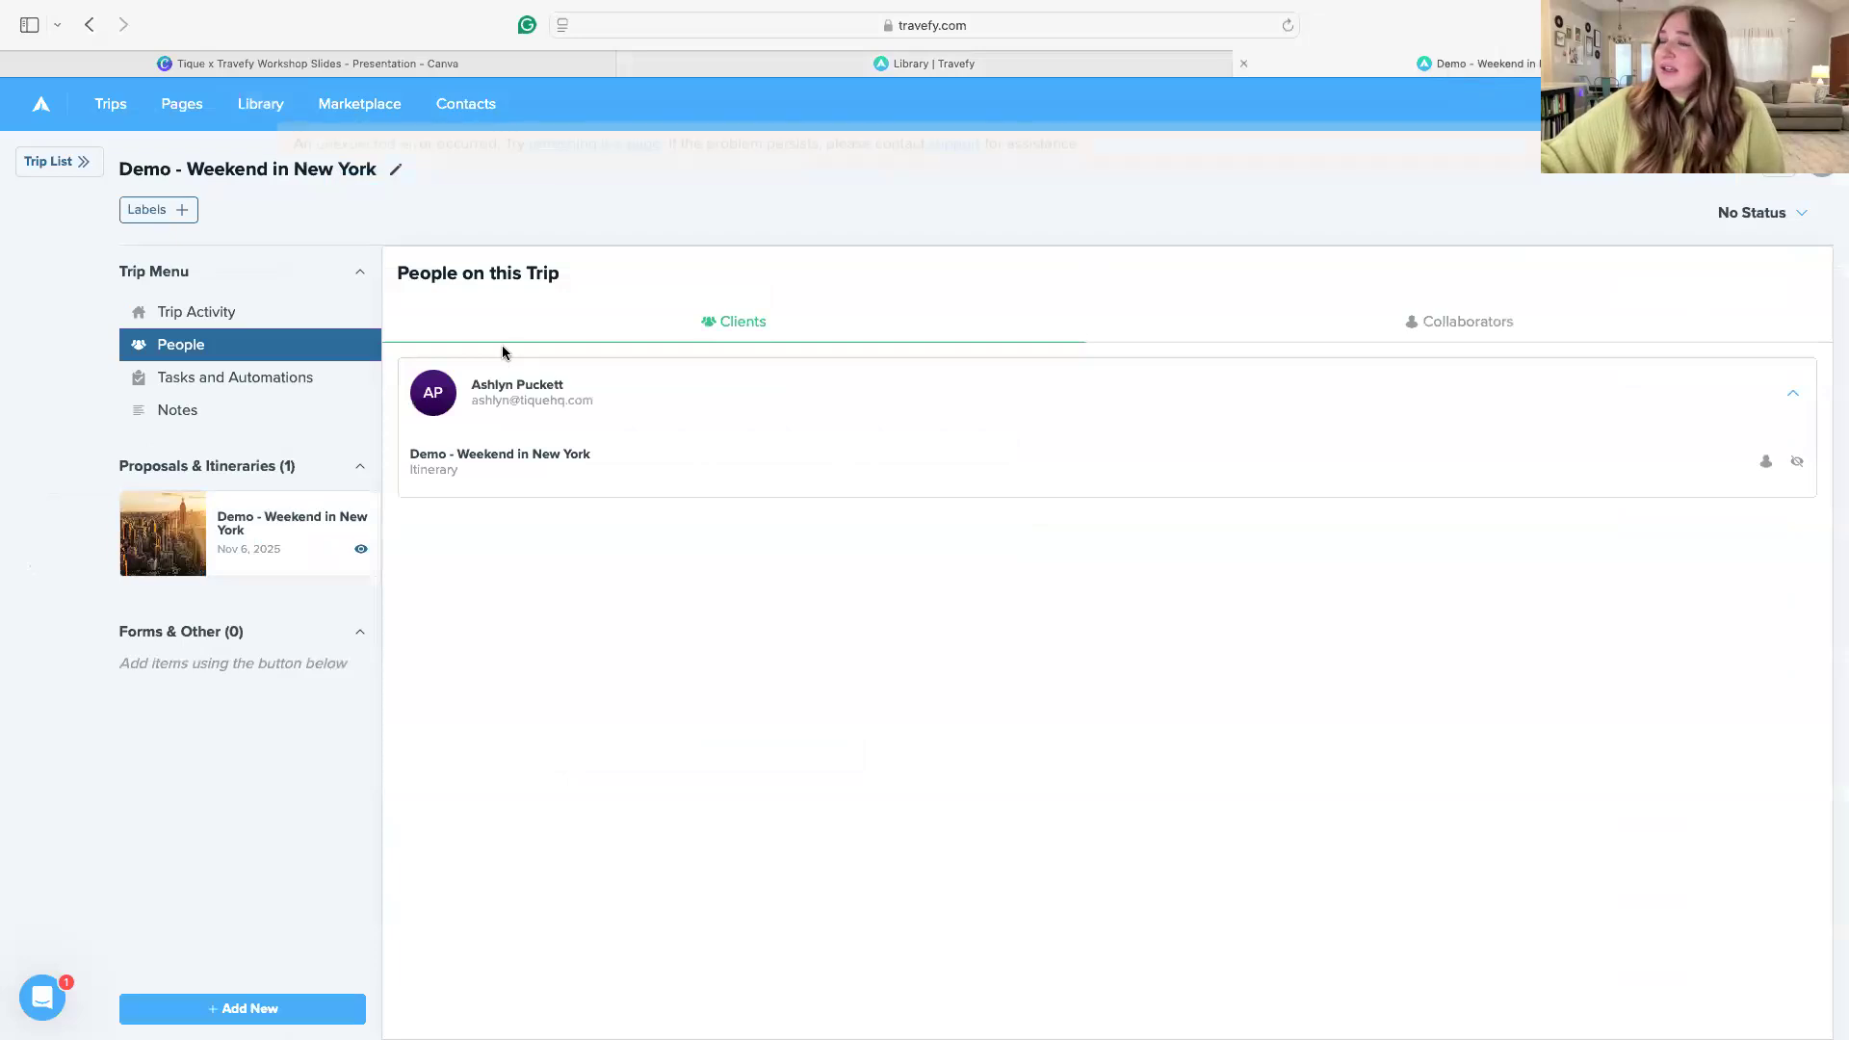
{"action": "left_click", "coordinate": [1287, 35]}
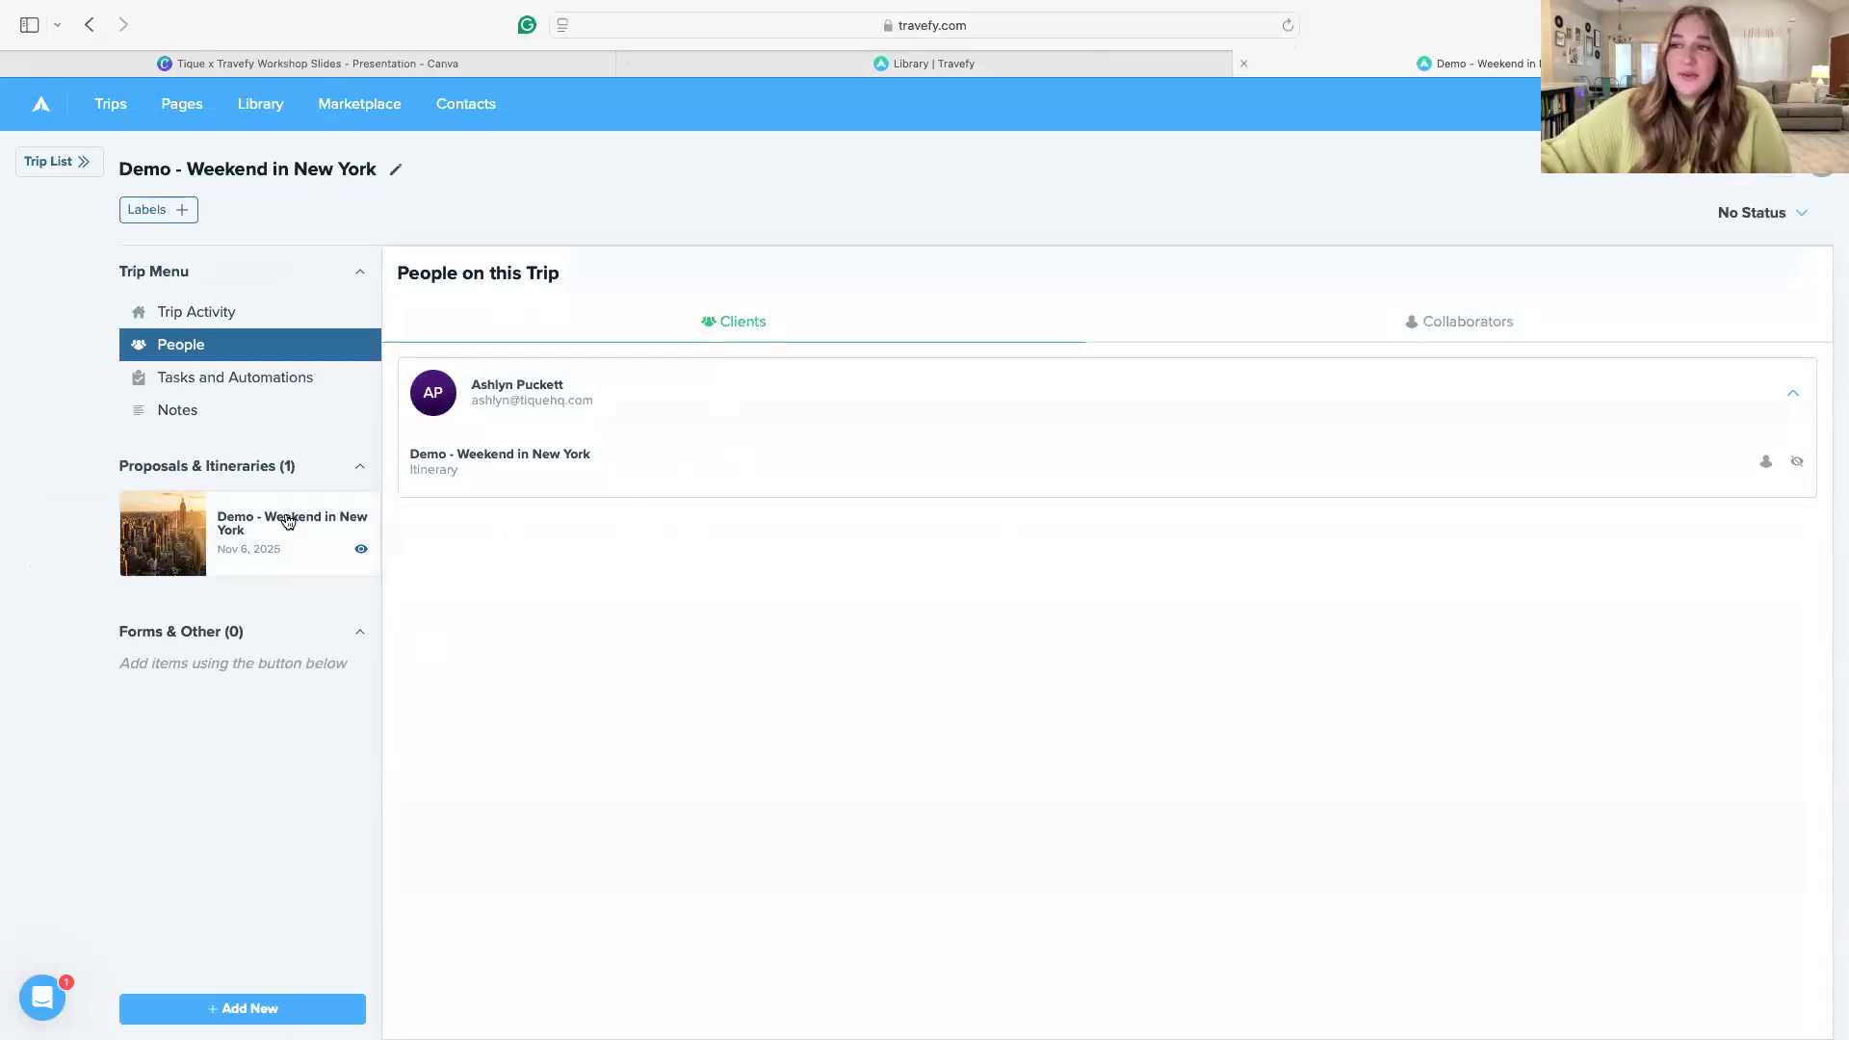
{"action": "left_click", "coordinate": [207, 378]}
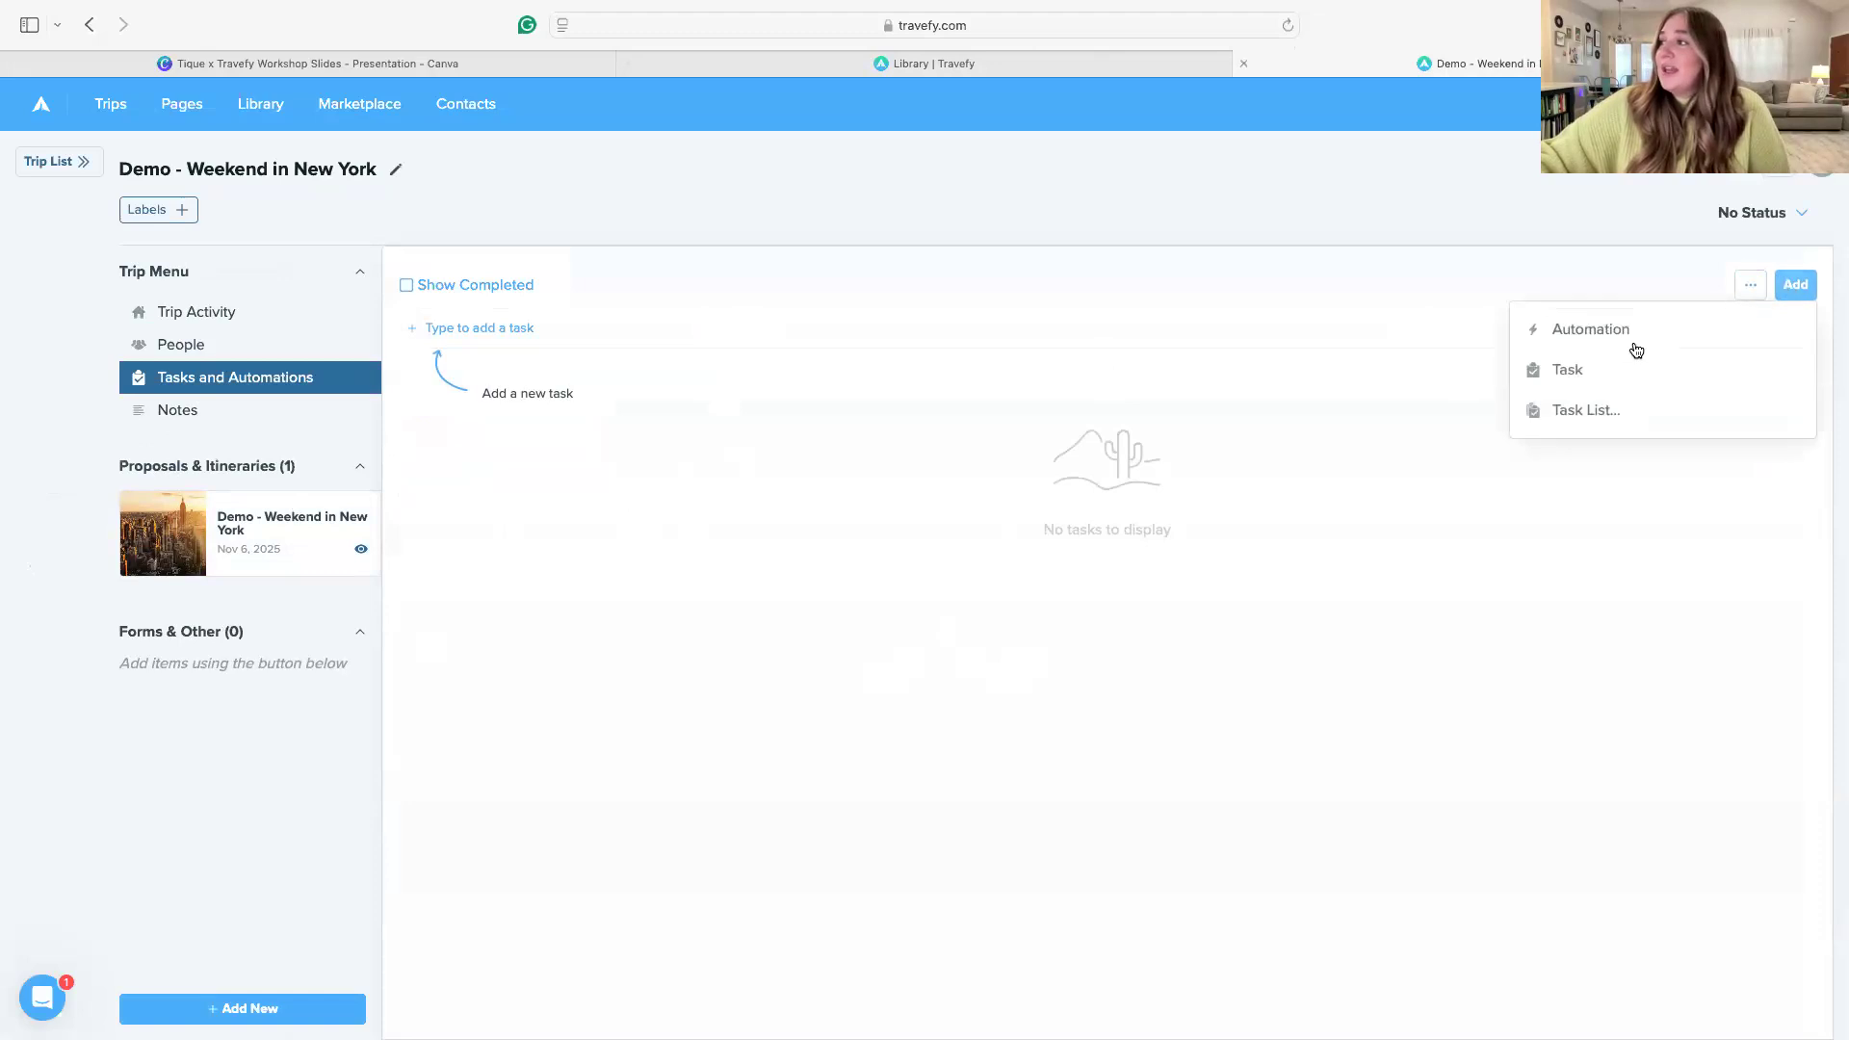
{"action": "left_click", "coordinate": [1579, 412]}
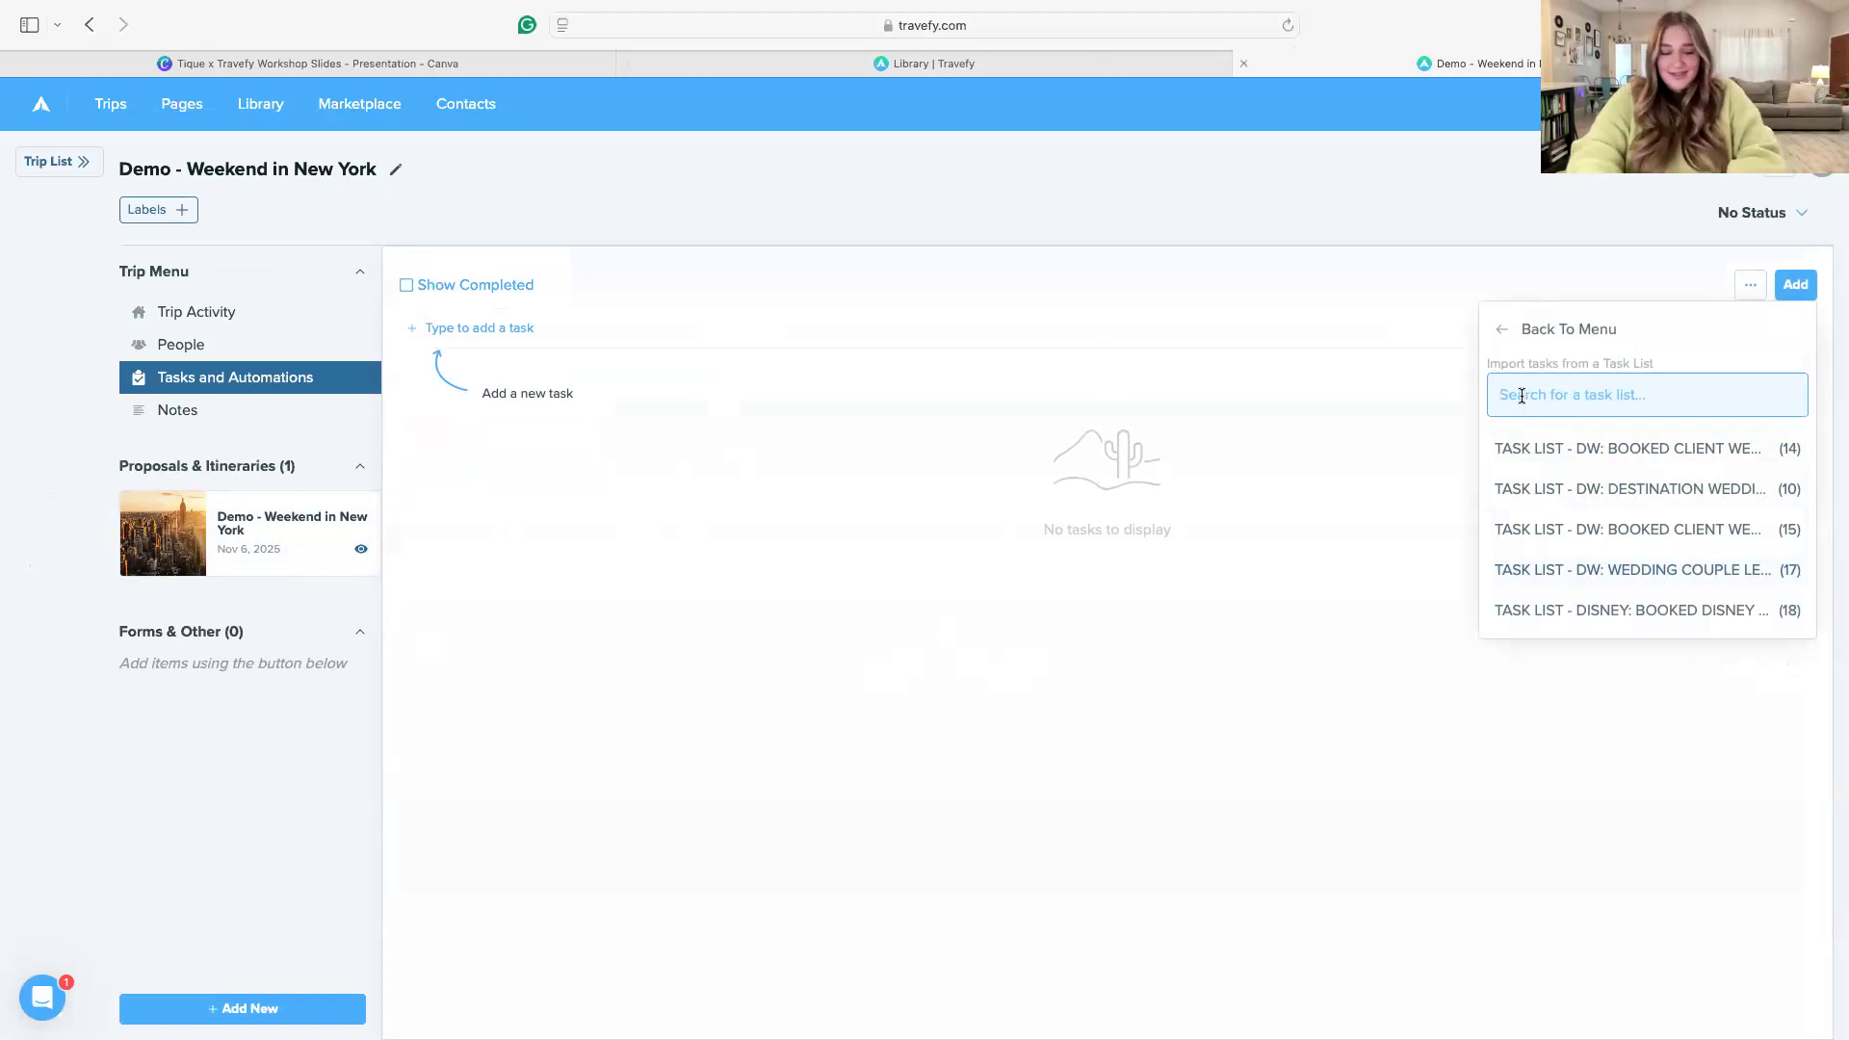
{"action": "type", "text": "disney"}
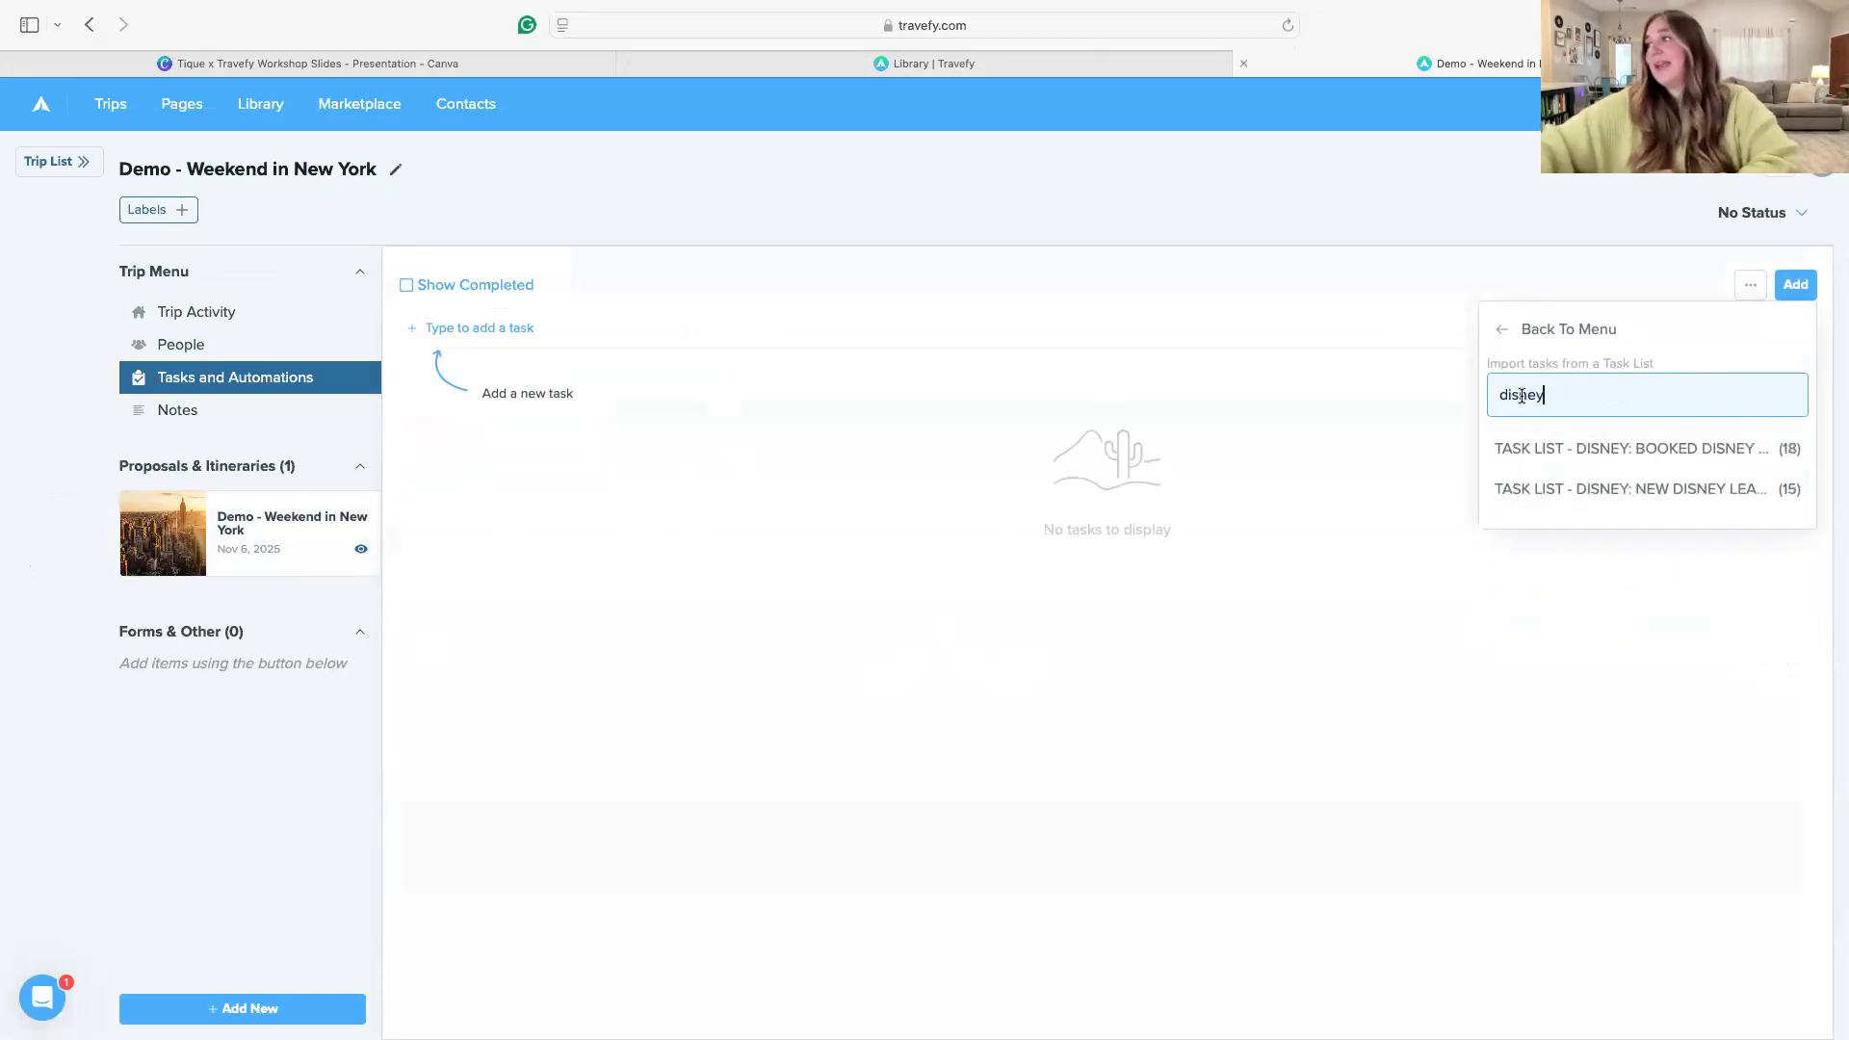
{"action": "left_click", "coordinate": [1665, 490]}
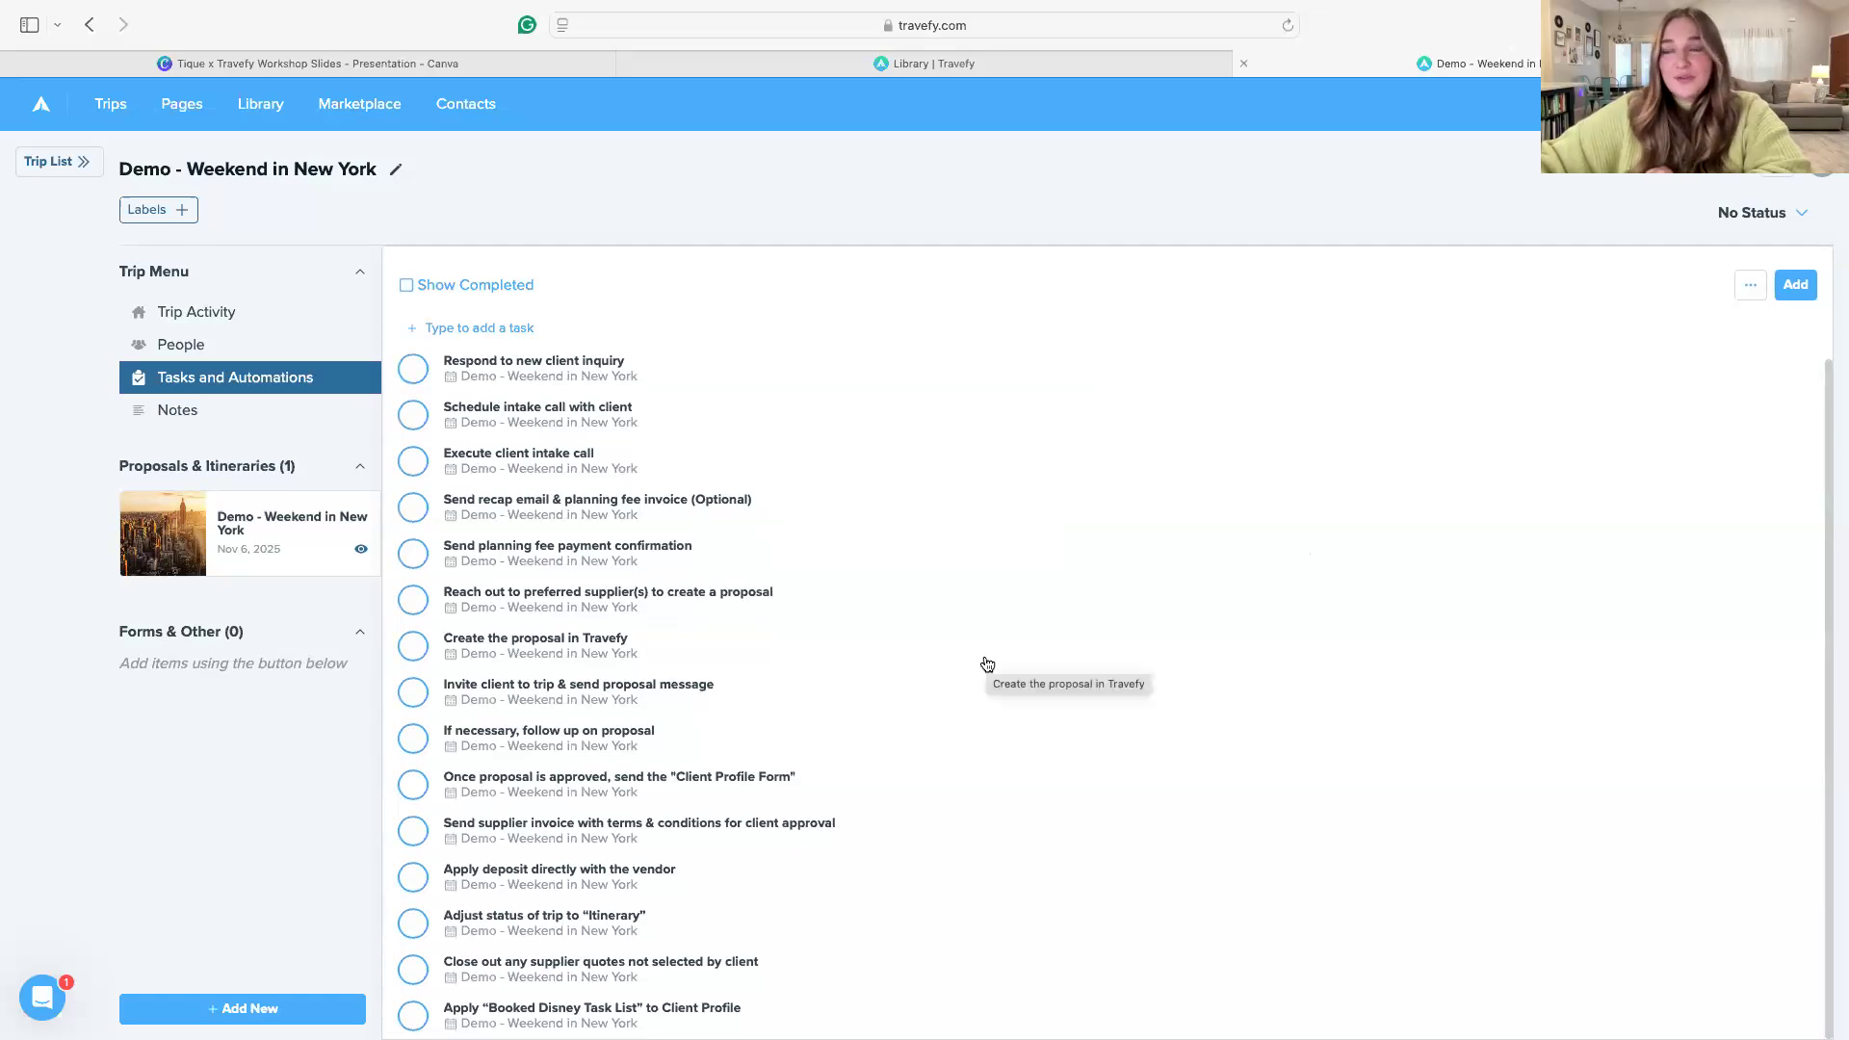
Read the notes of the trip's "Respond to new client inquiry" task, and check the client details under People
{"action": "left_click", "coordinate": [618, 373]}
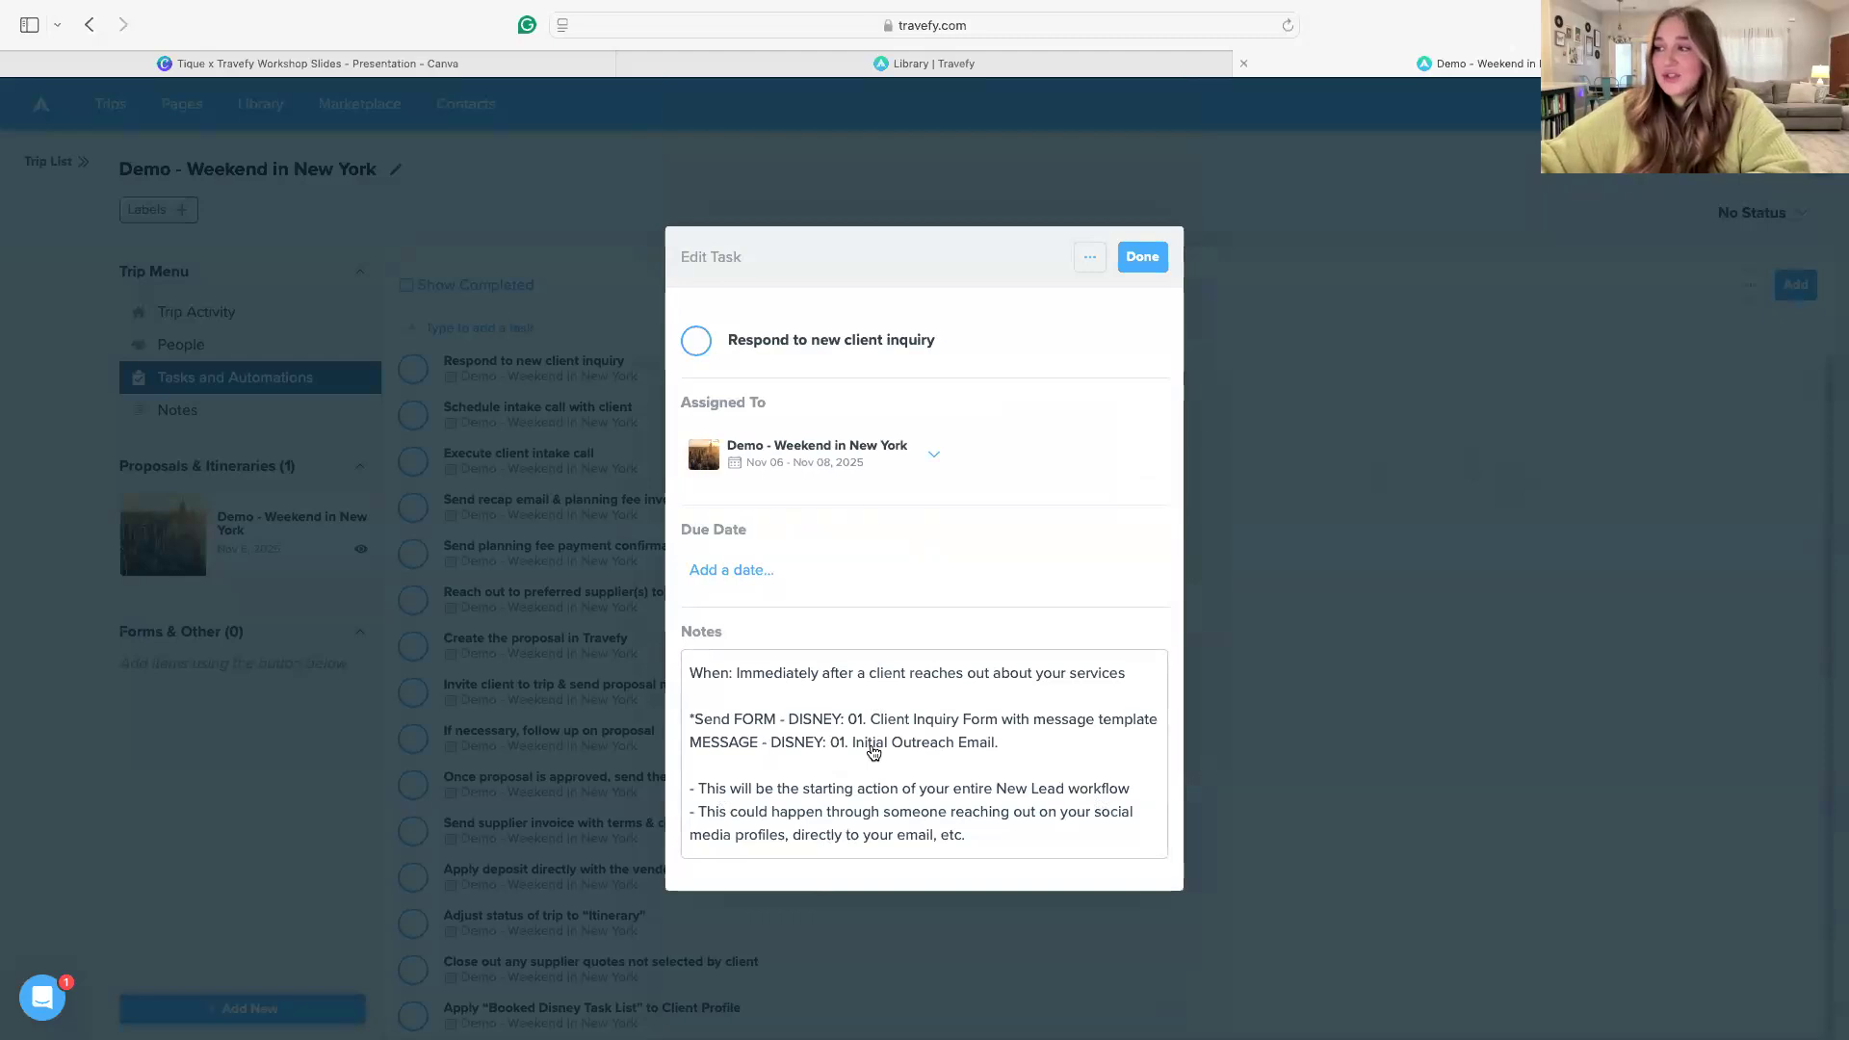
{"action": "left_click", "coordinate": [1142, 256]}
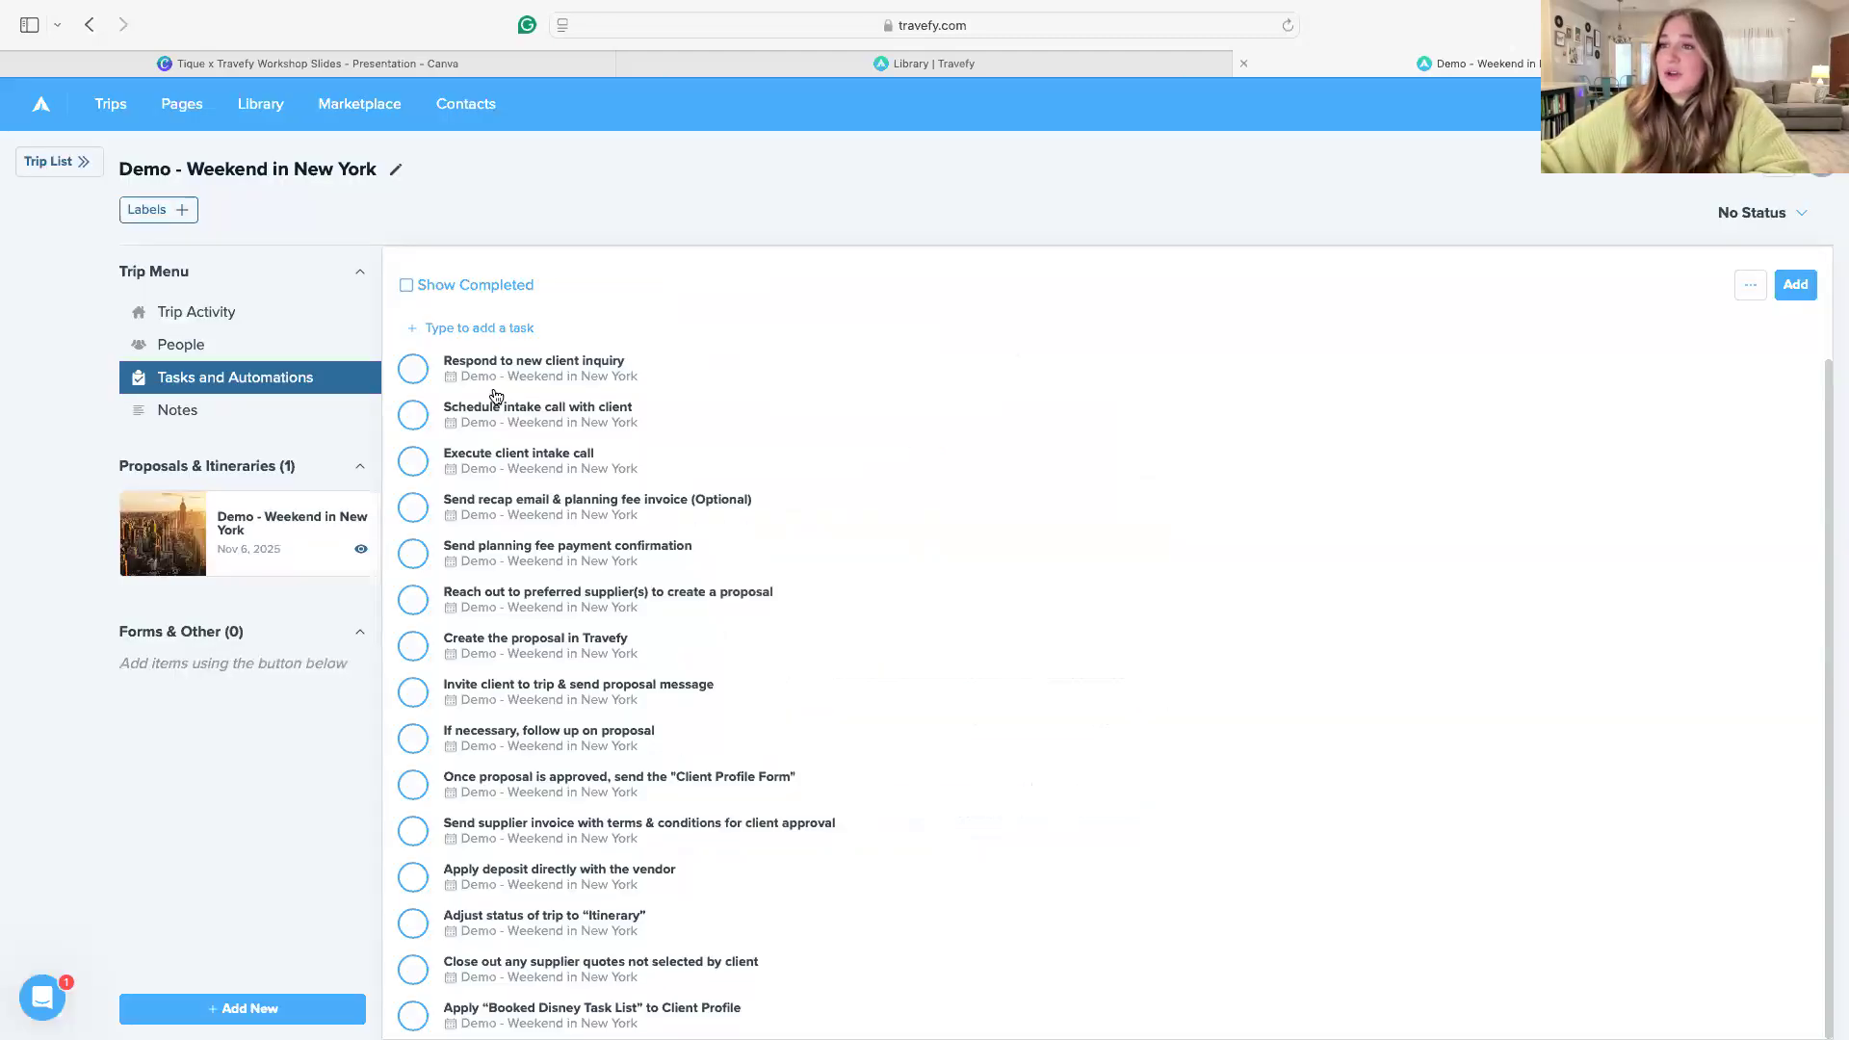
{"action": "left_click", "coordinate": [192, 351]}
{"action": "left_click", "coordinate": [1796, 399]}
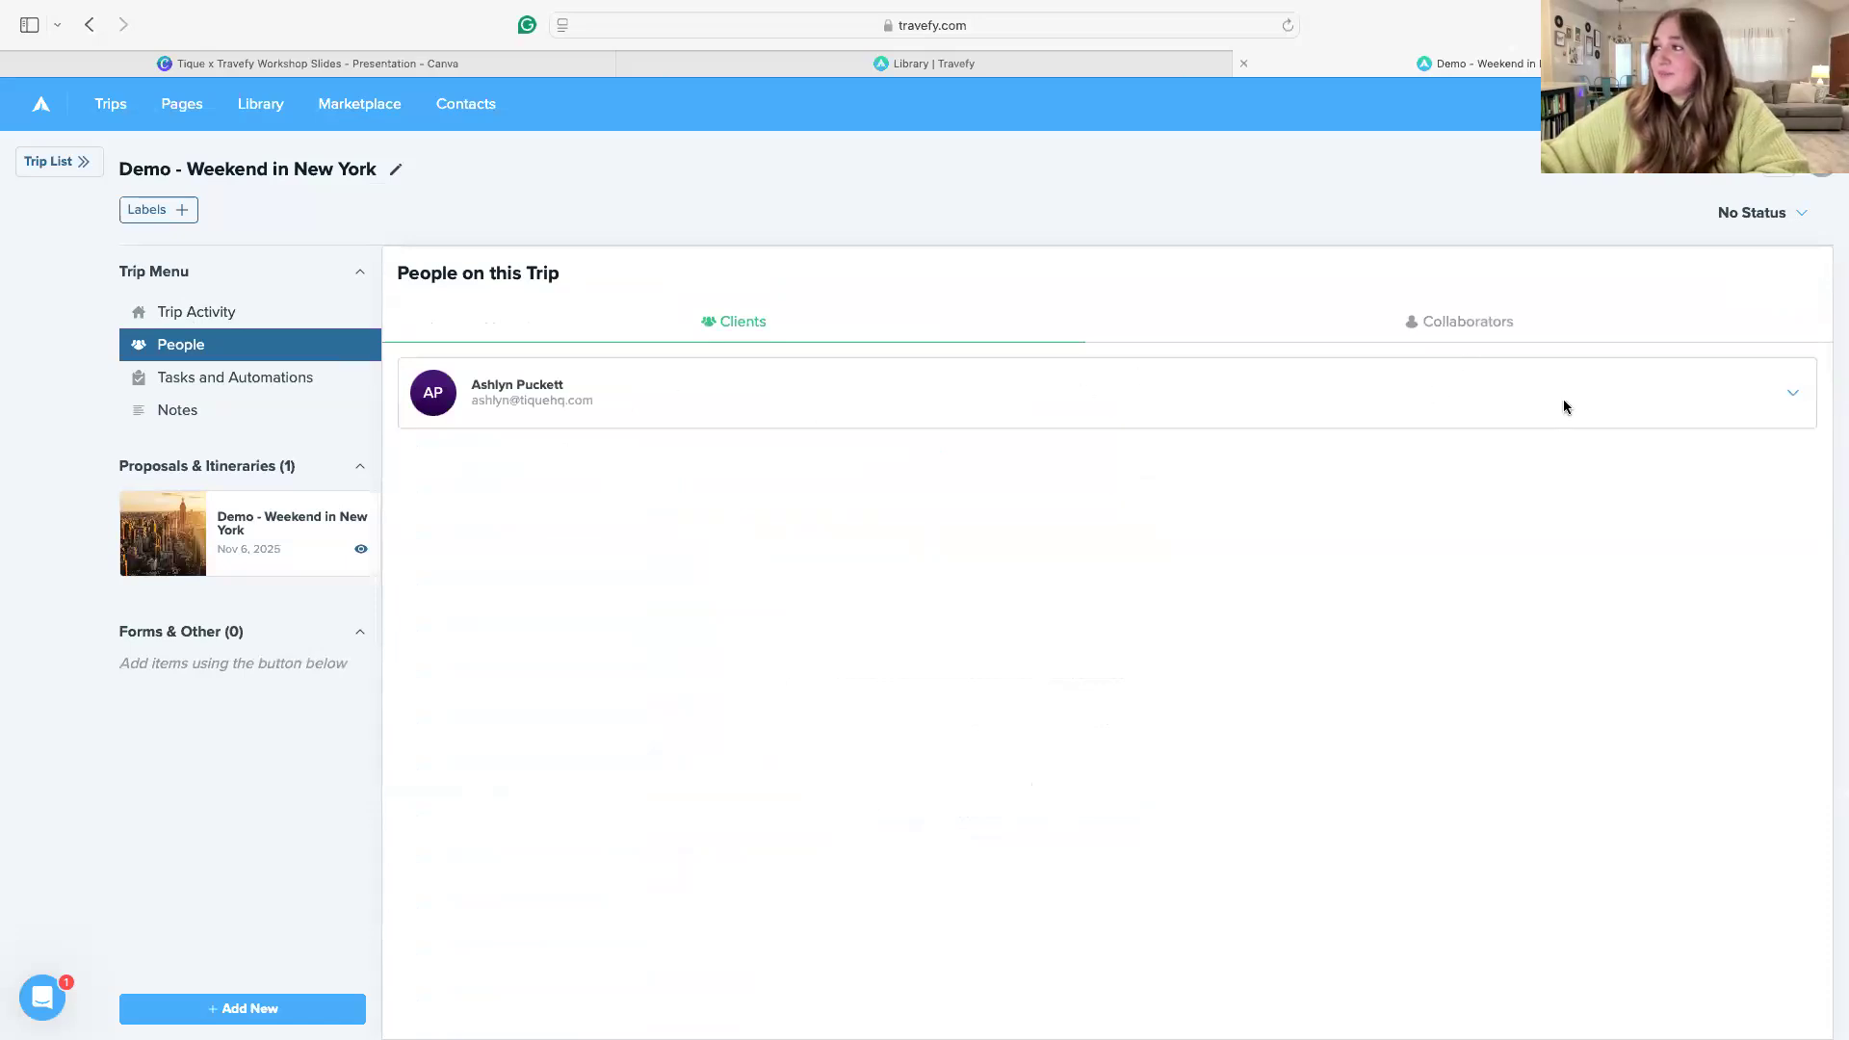
{"action": "left_click", "coordinate": [1794, 399]}
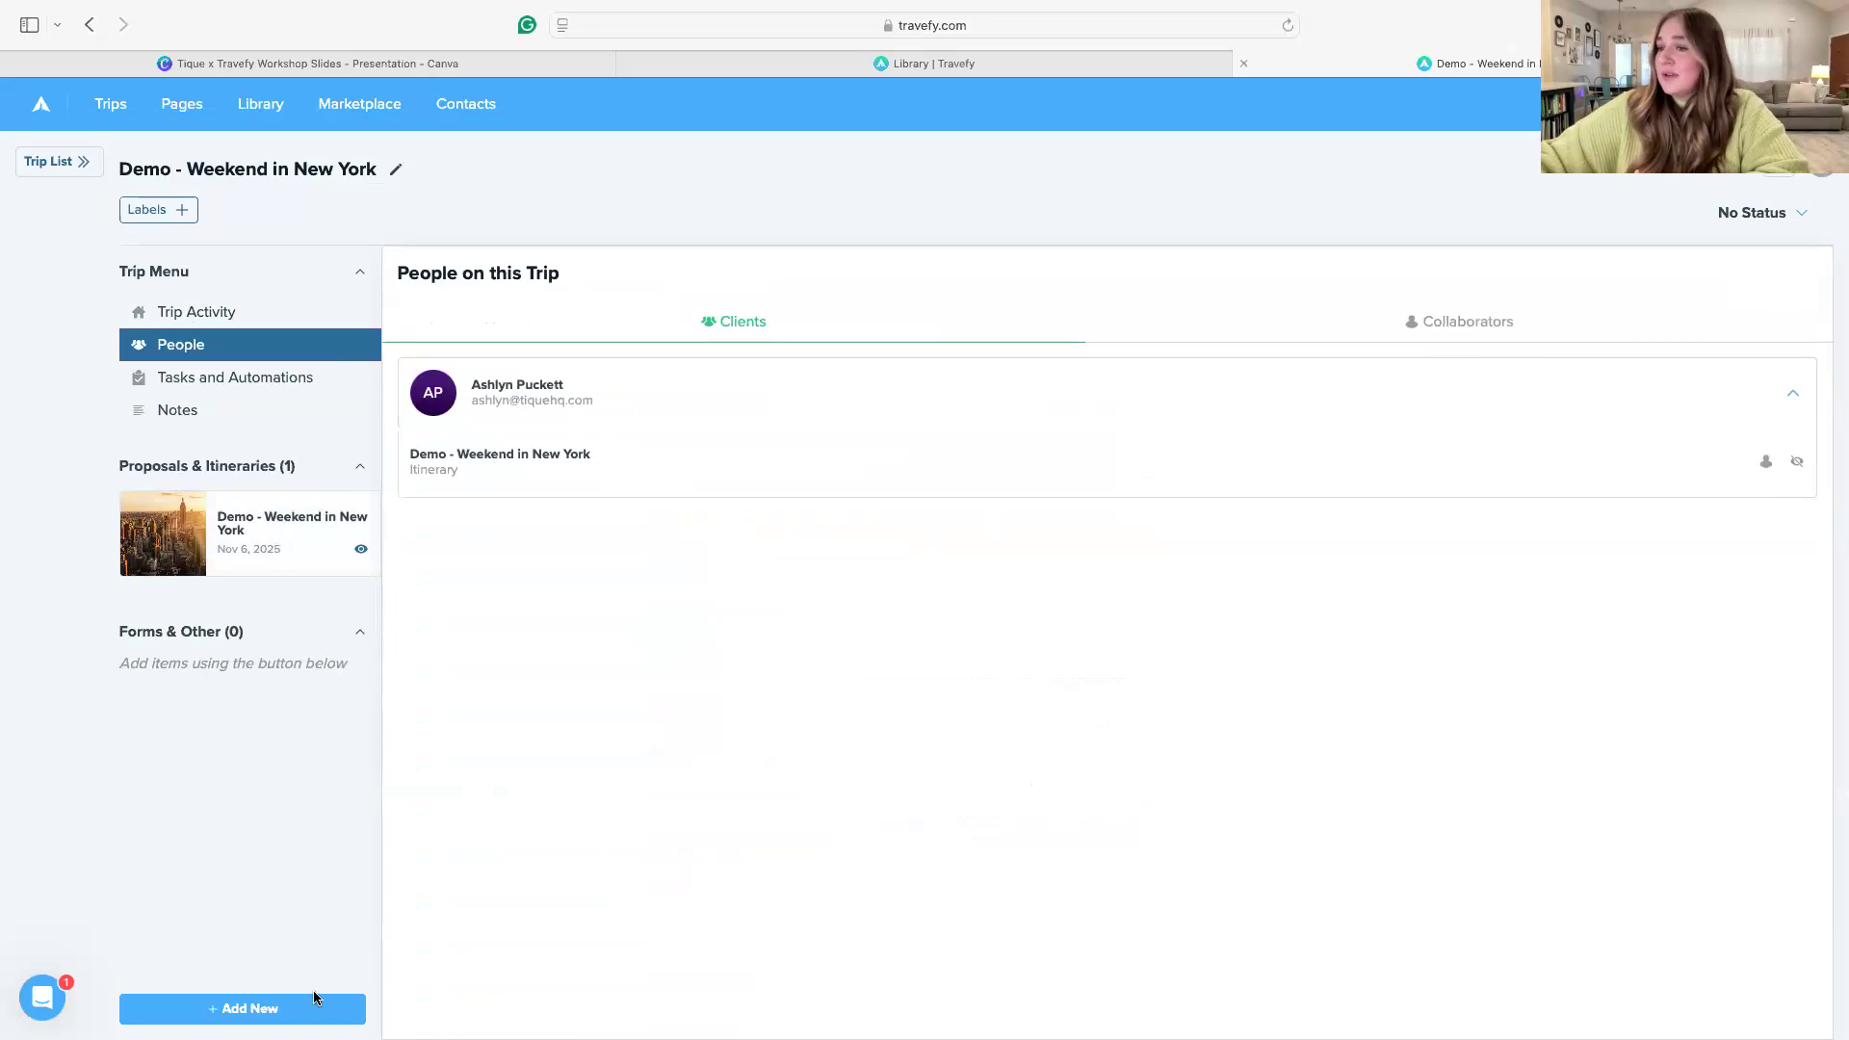
Add the library form "FORM - DISNEY: 01. CLIENT INQUIRY FORM" to the trip, searching for "disney 01"
{"action": "left_click", "coordinate": [271, 1004]}
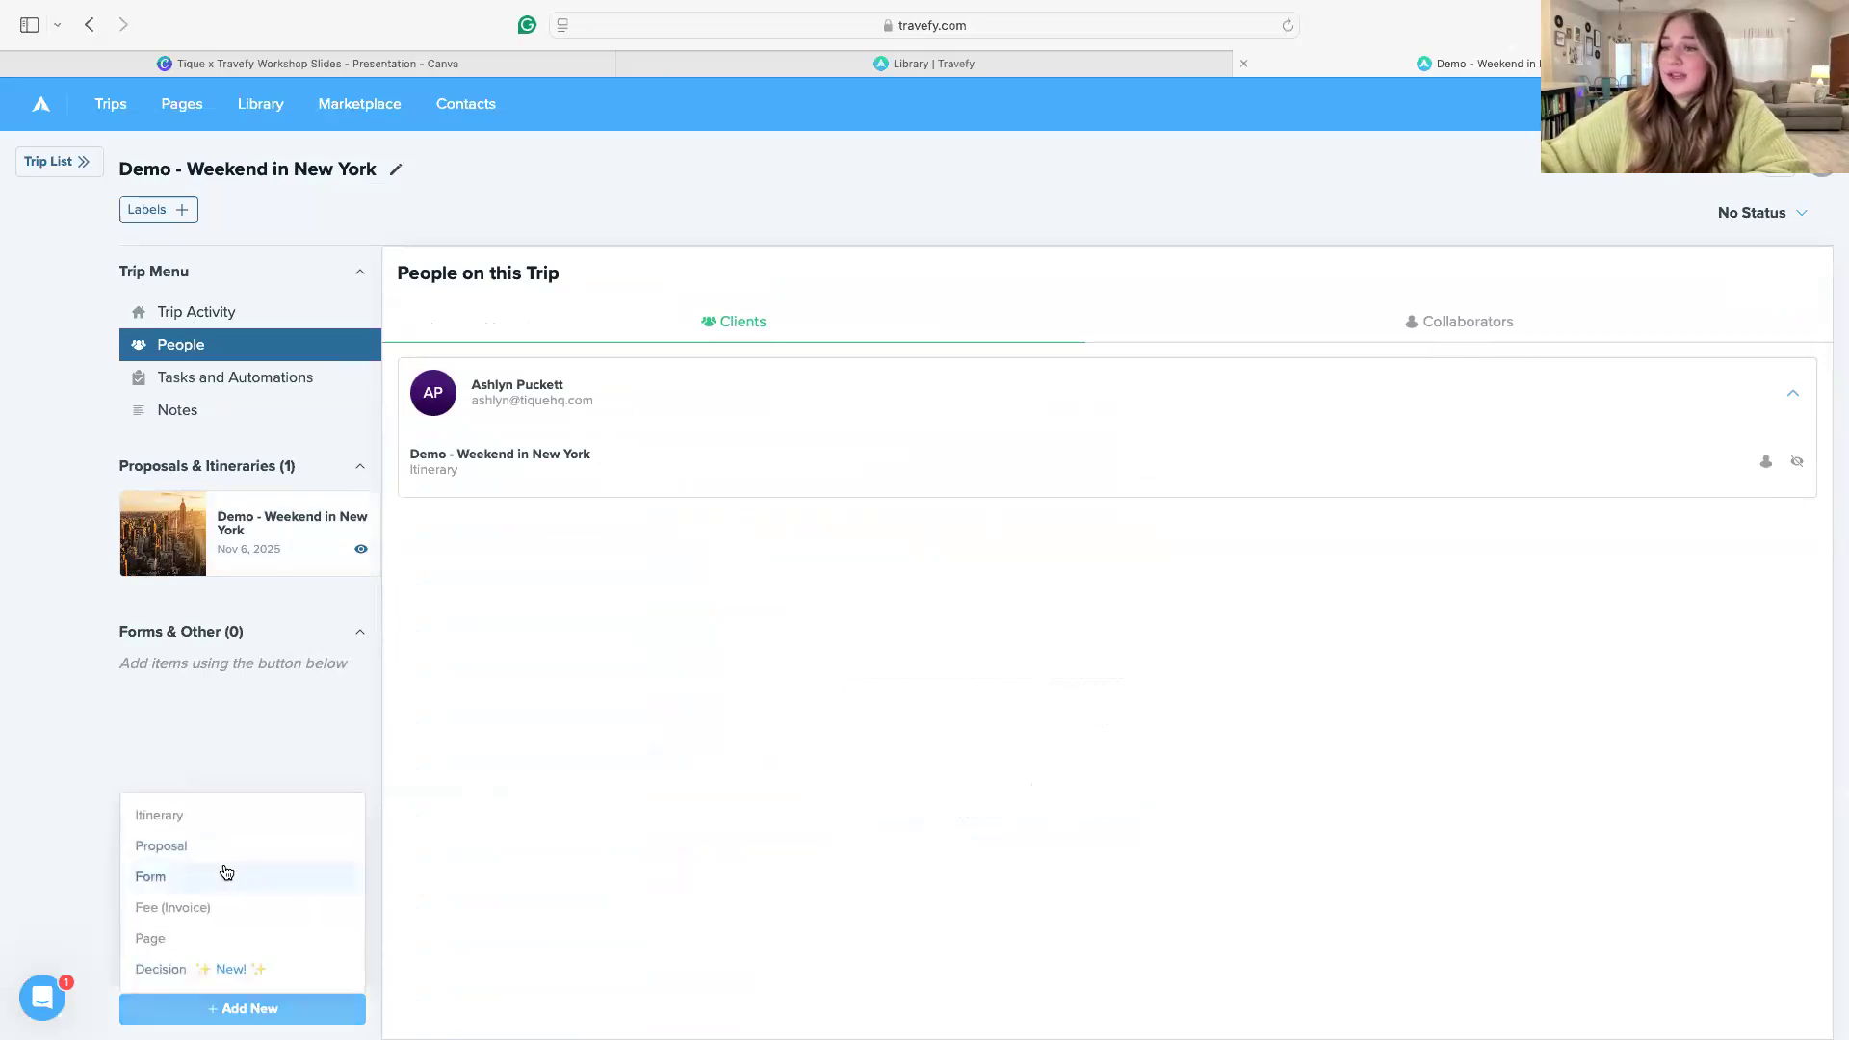
{"action": "left_click", "coordinate": [220, 876]}
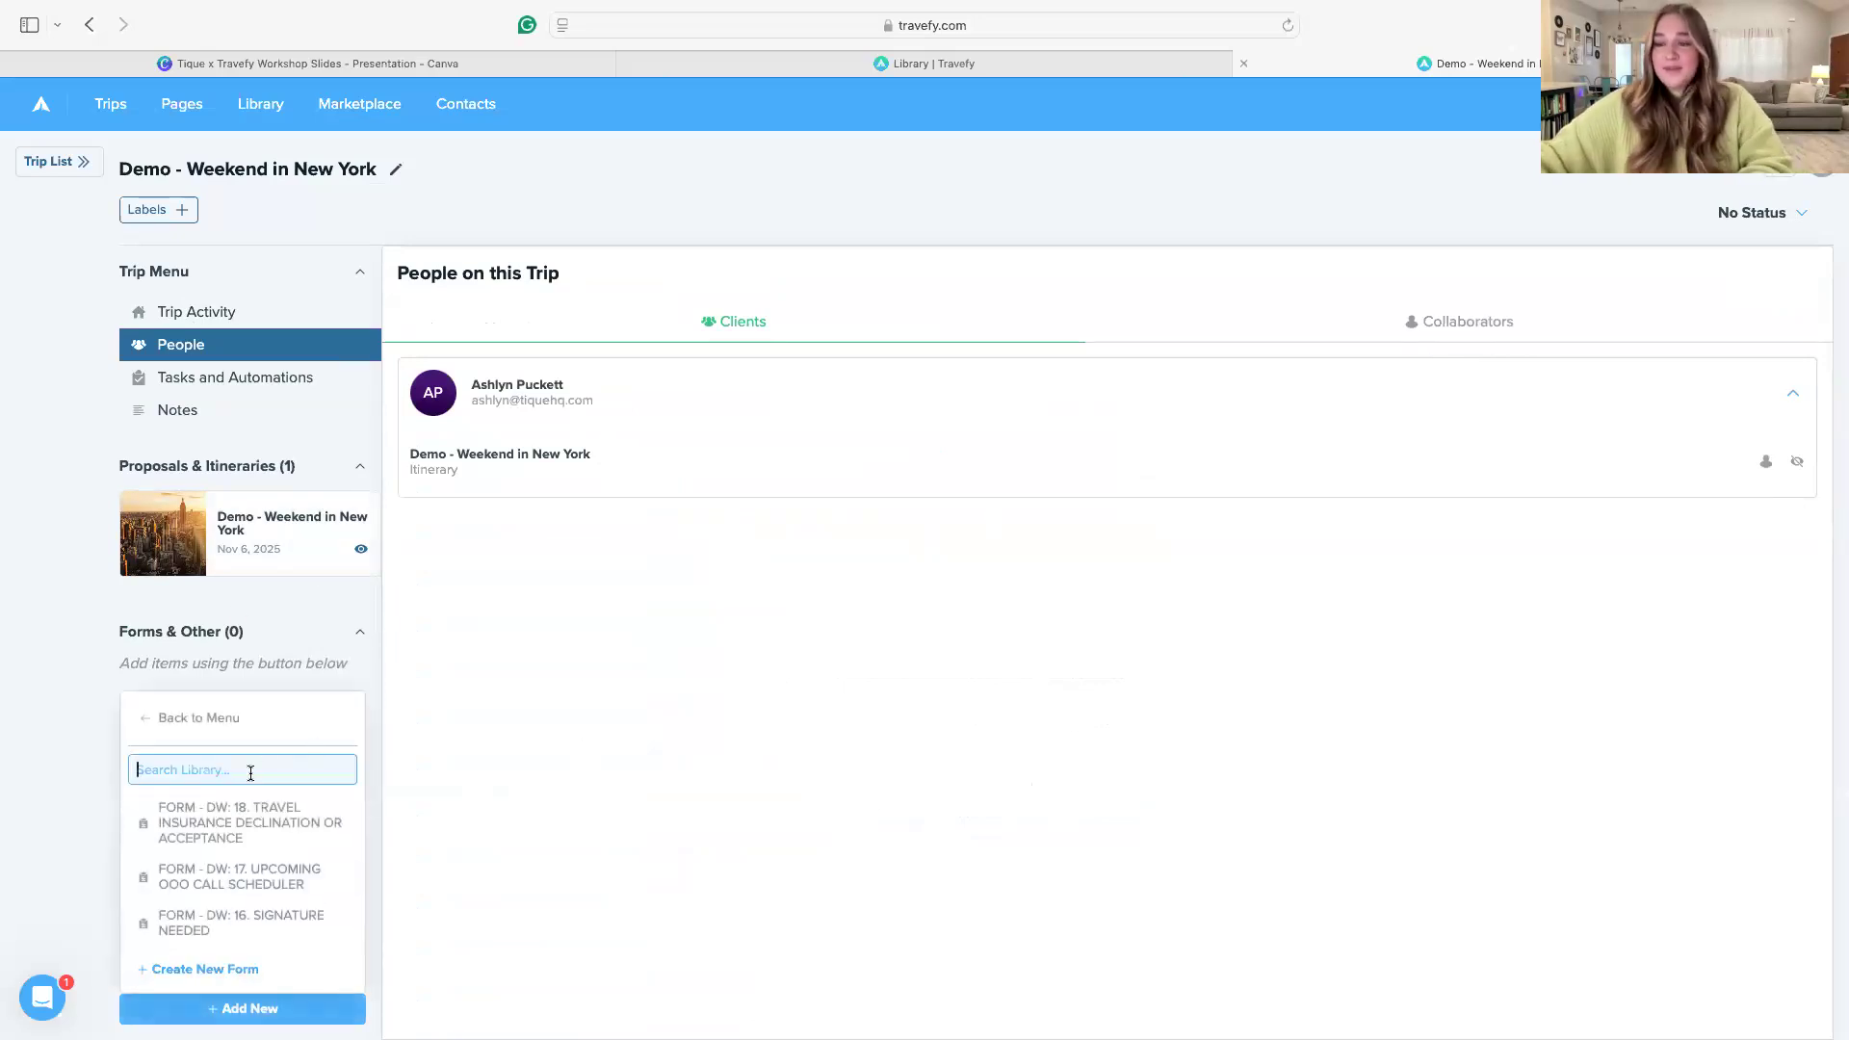
{"action": "type", "text": "c"}
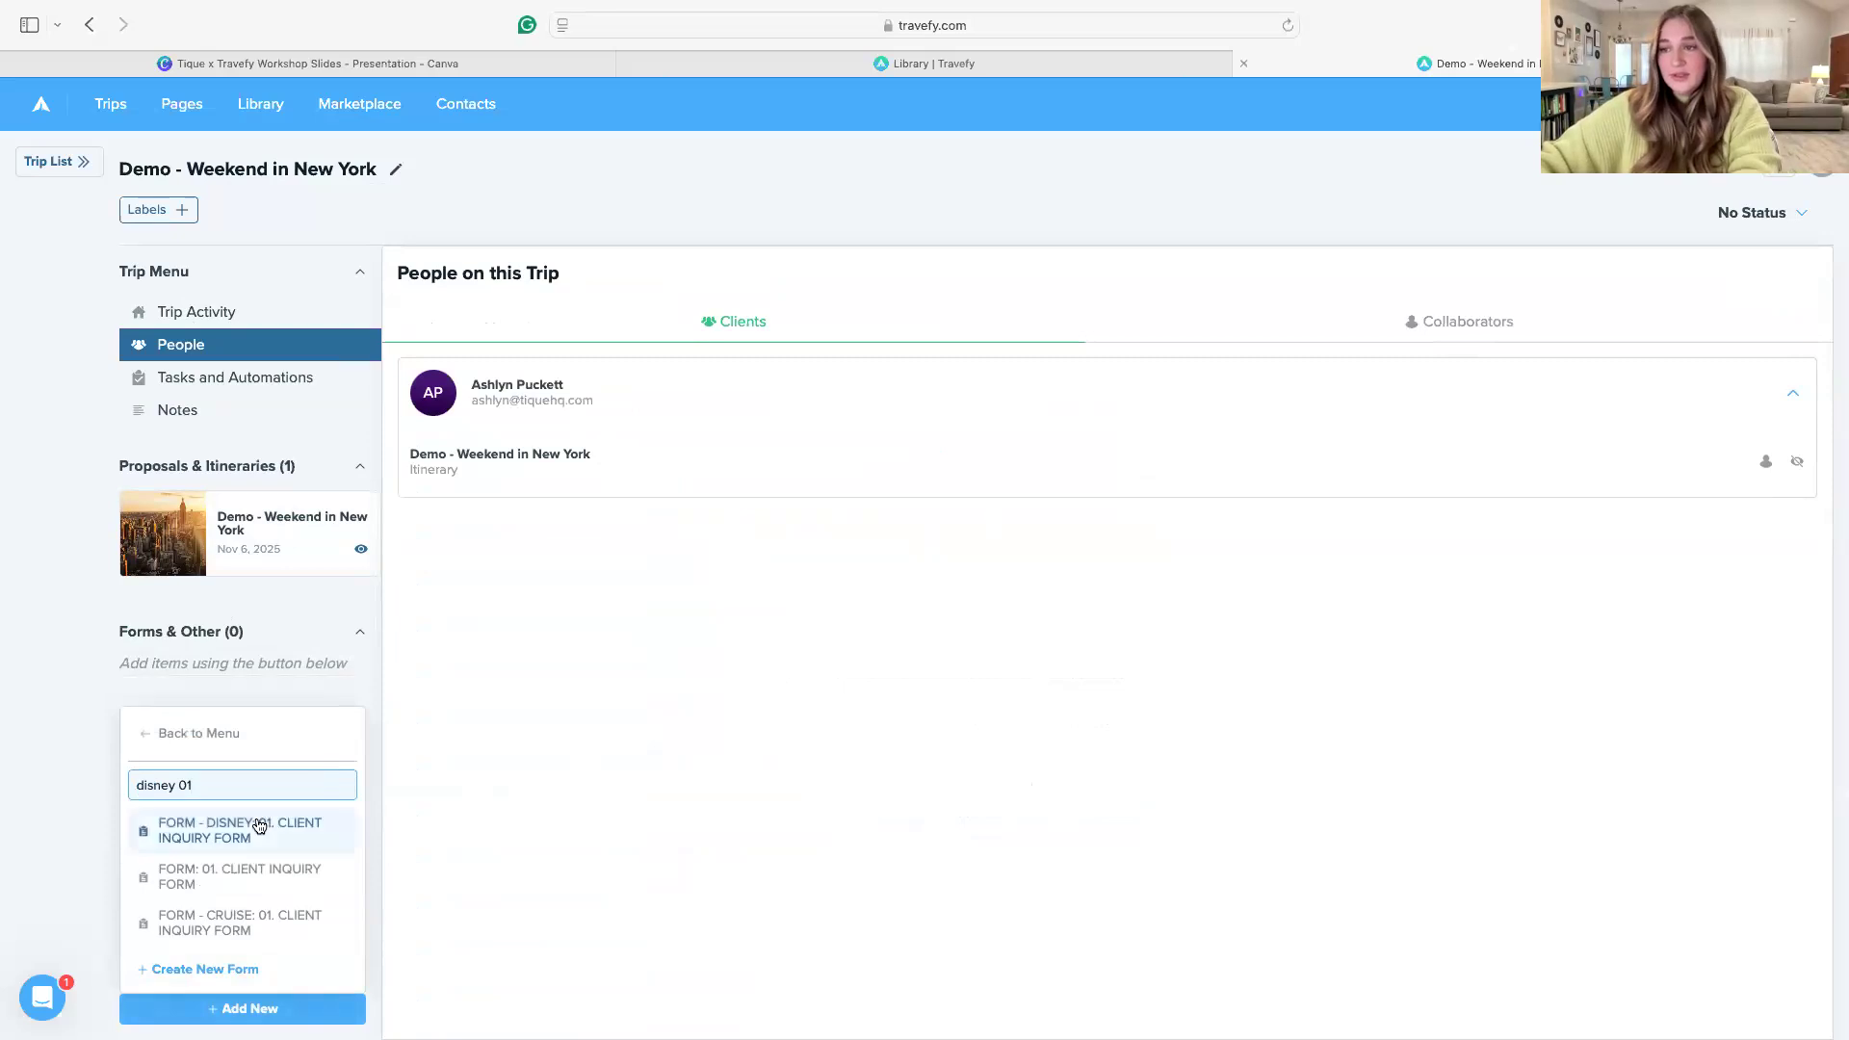
{"action": "left_click", "coordinate": [259, 826]}
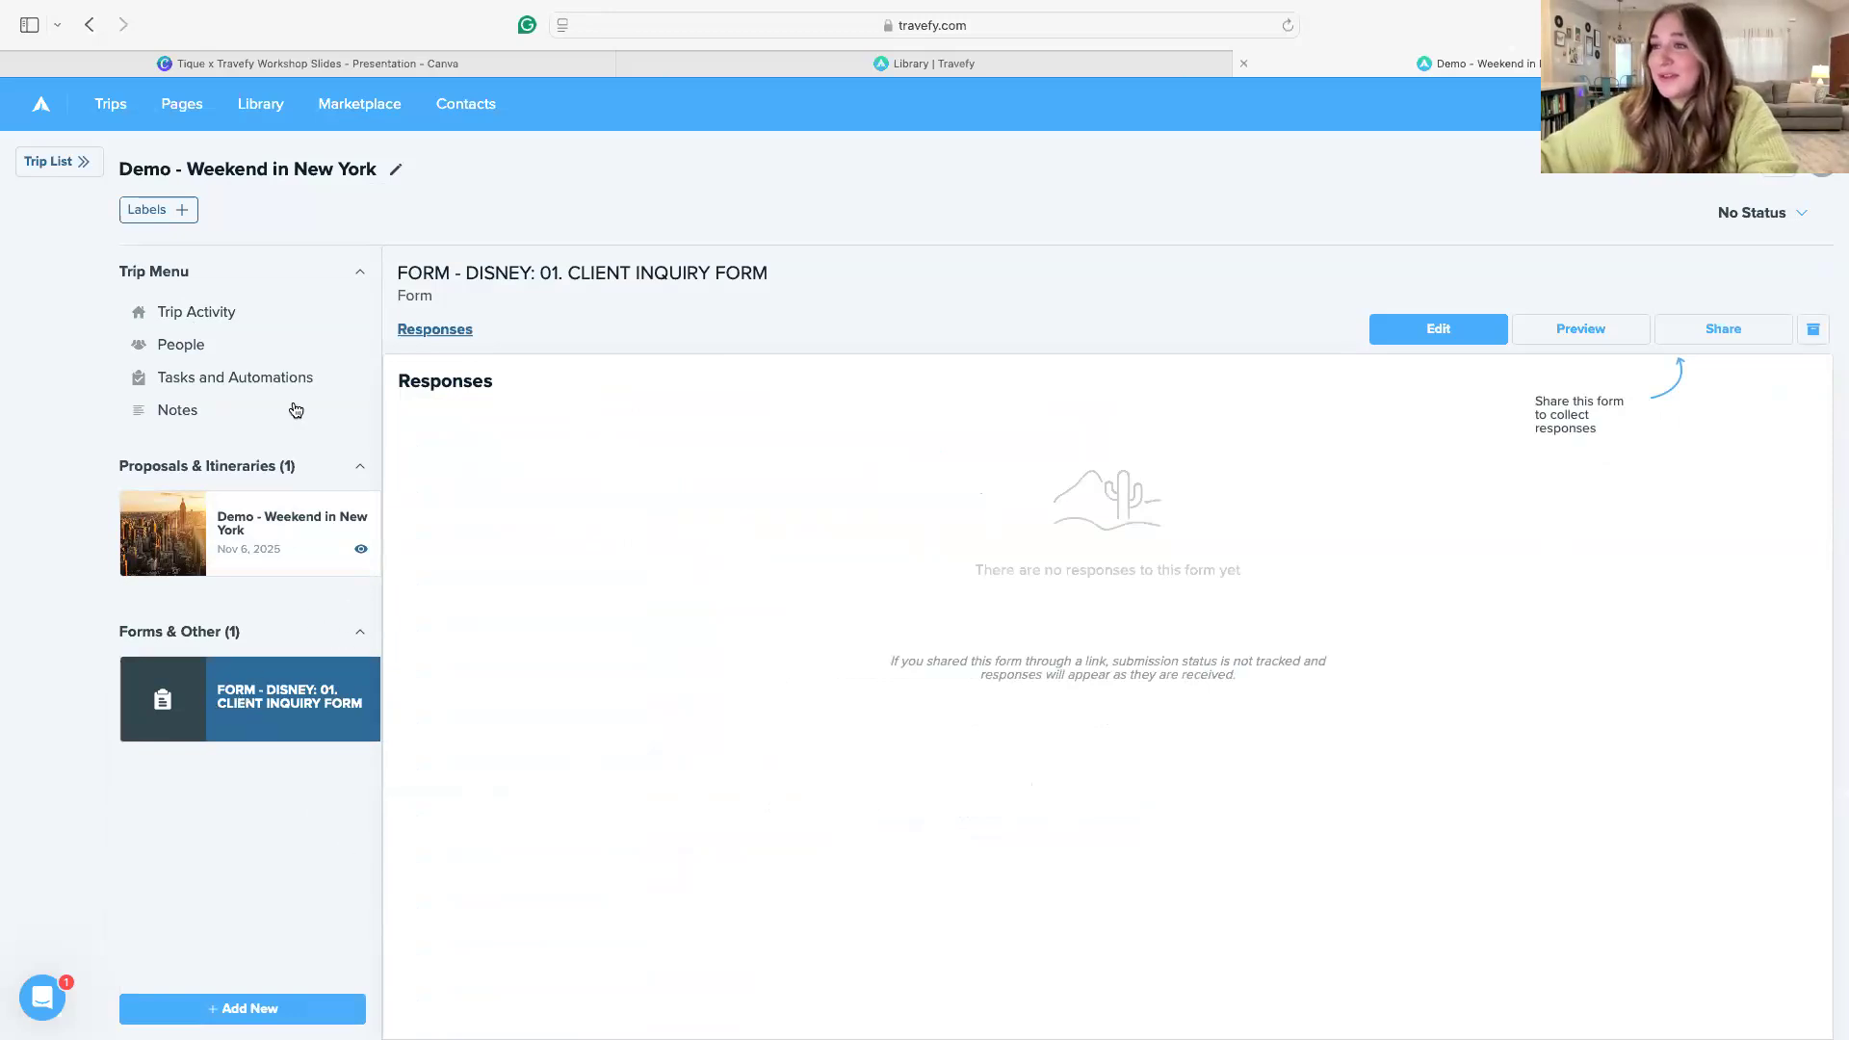
Check the client under People, and start emailing the trip's Disney client inquiry form with that client as recipient
{"action": "left_click", "coordinate": [206, 312]}
{"action": "left_click", "coordinate": [190, 347]}
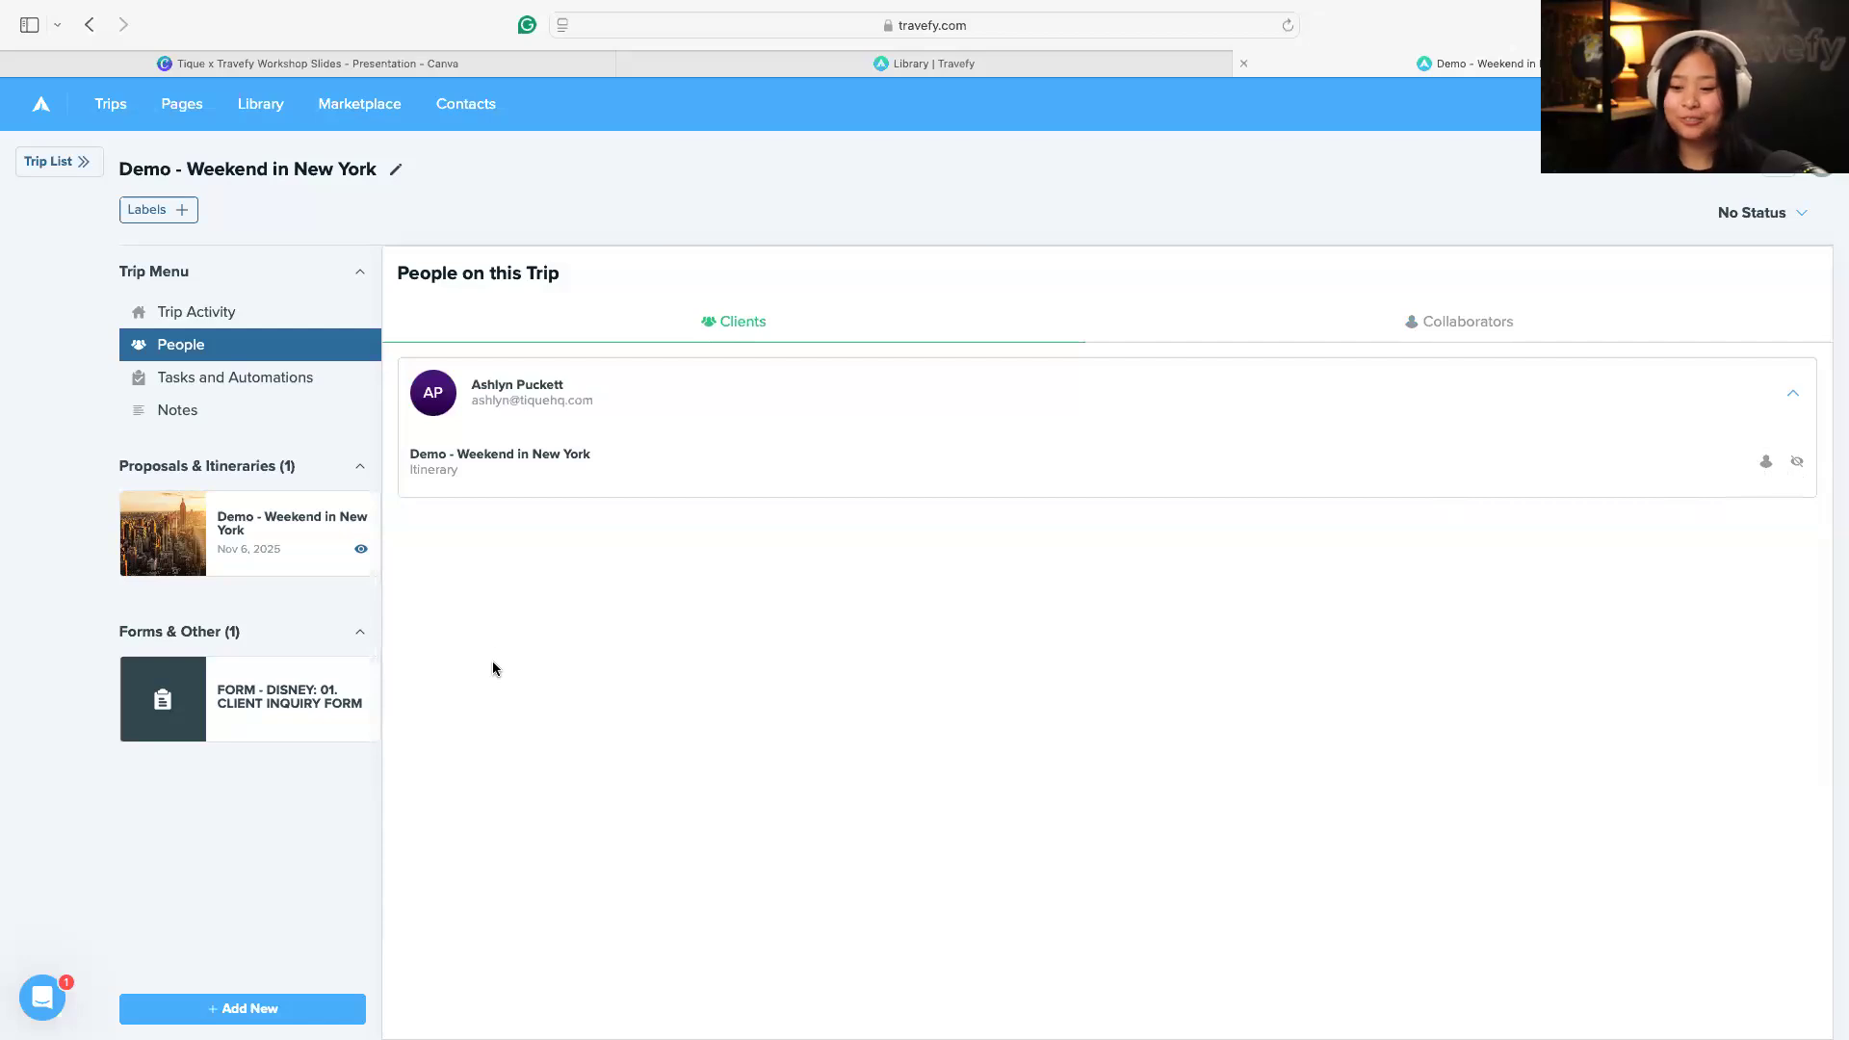
{"action": "left_click", "coordinate": [291, 695]}
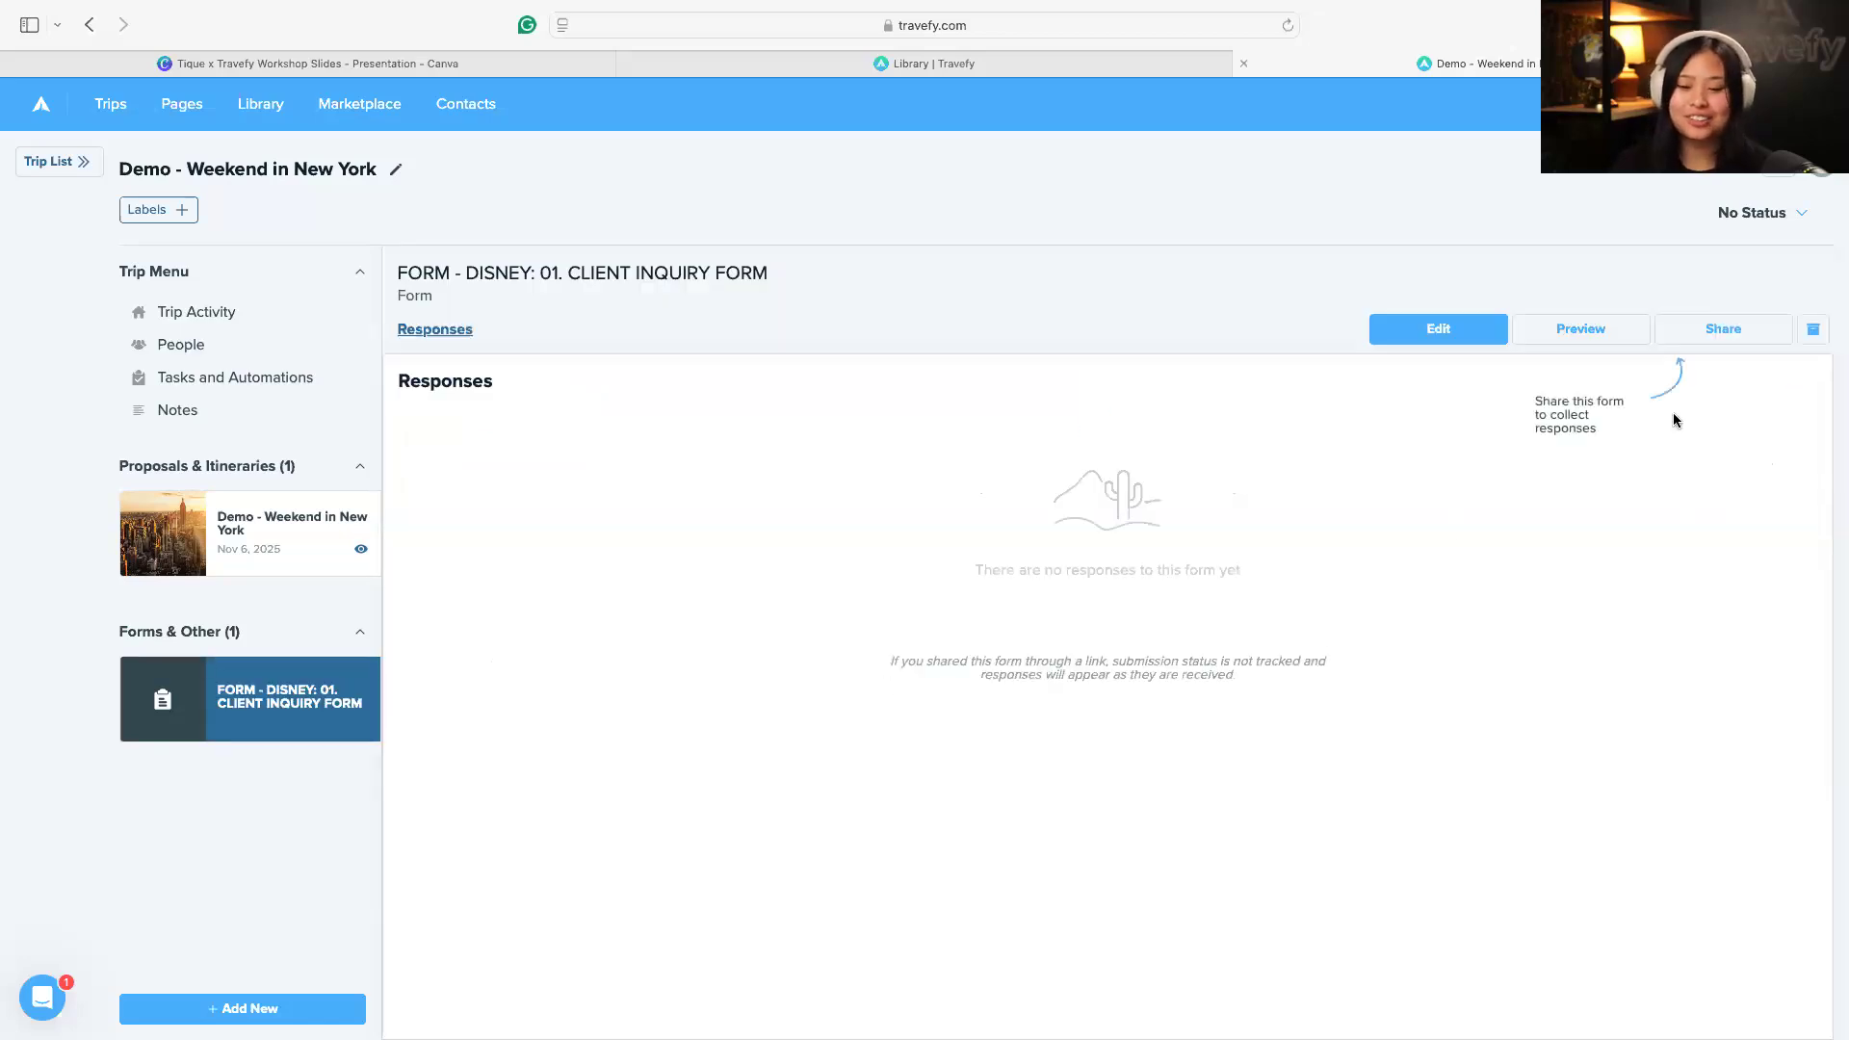
{"action": "left_click", "coordinate": [1753, 335]}
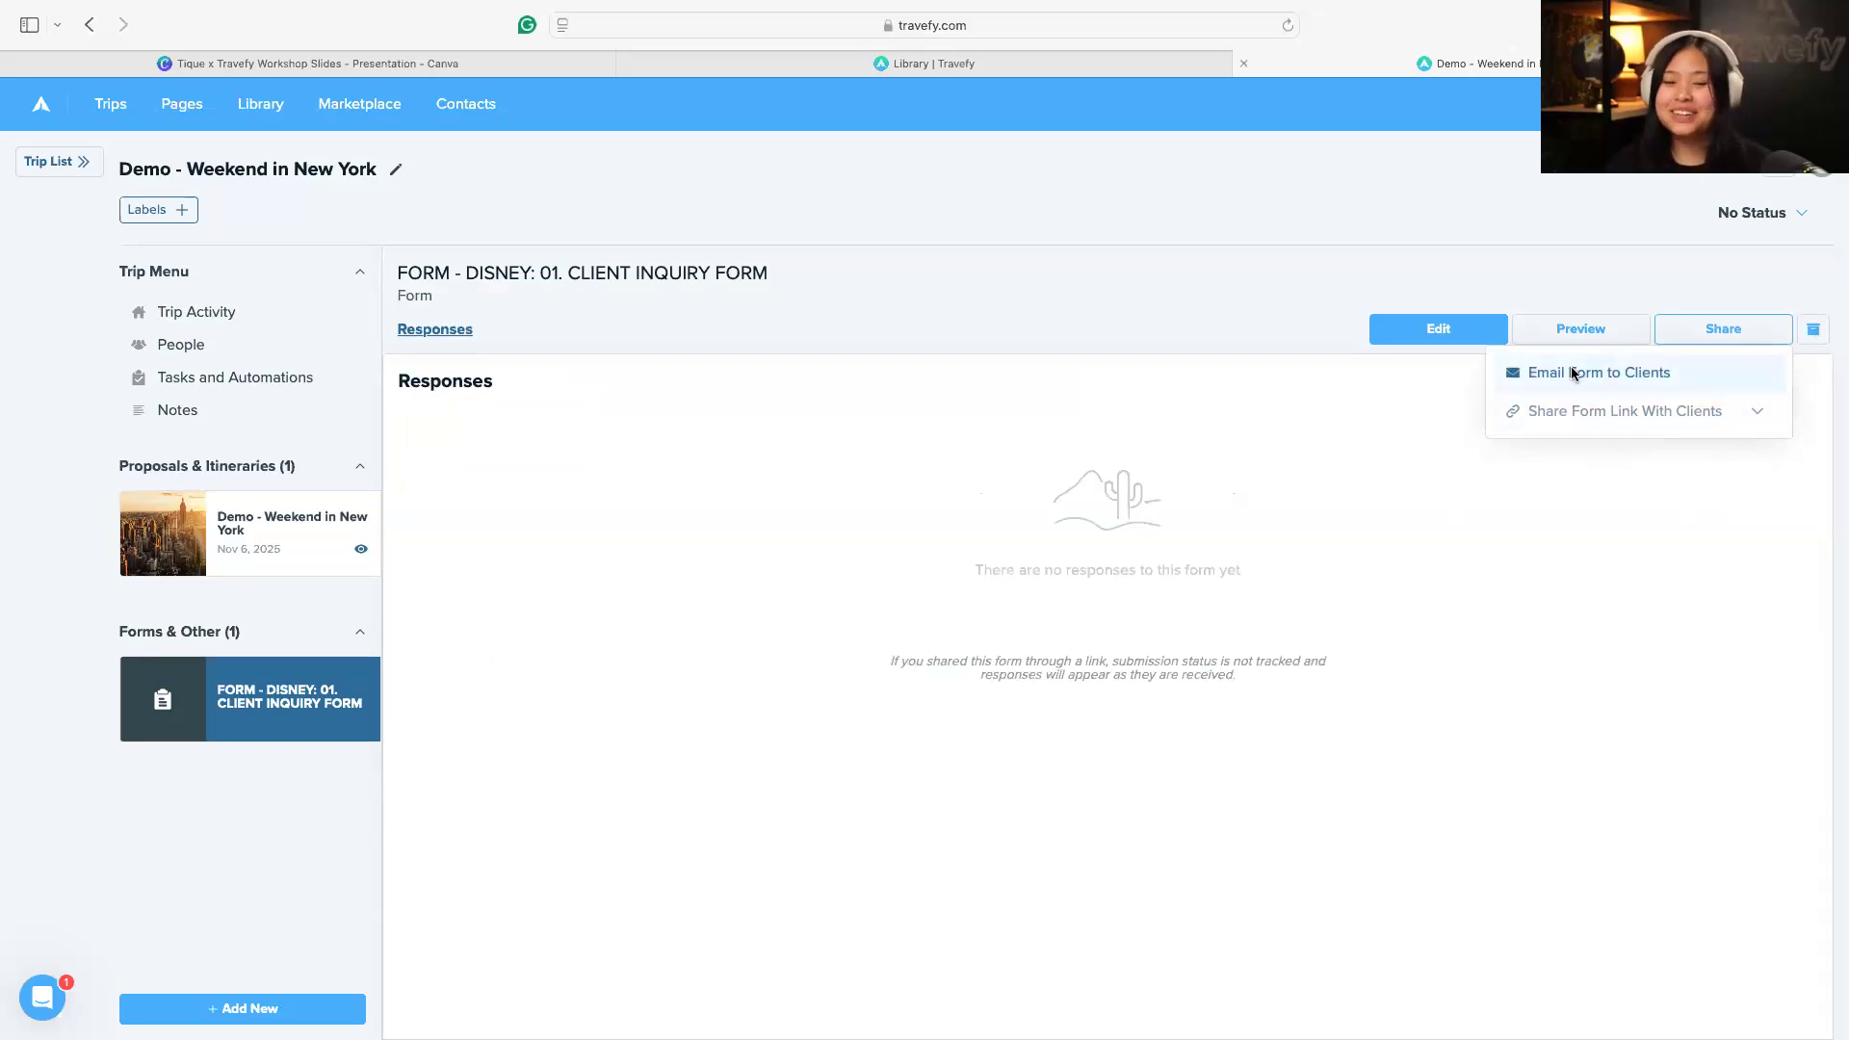
{"action": "left_click", "coordinate": [1574, 374]}
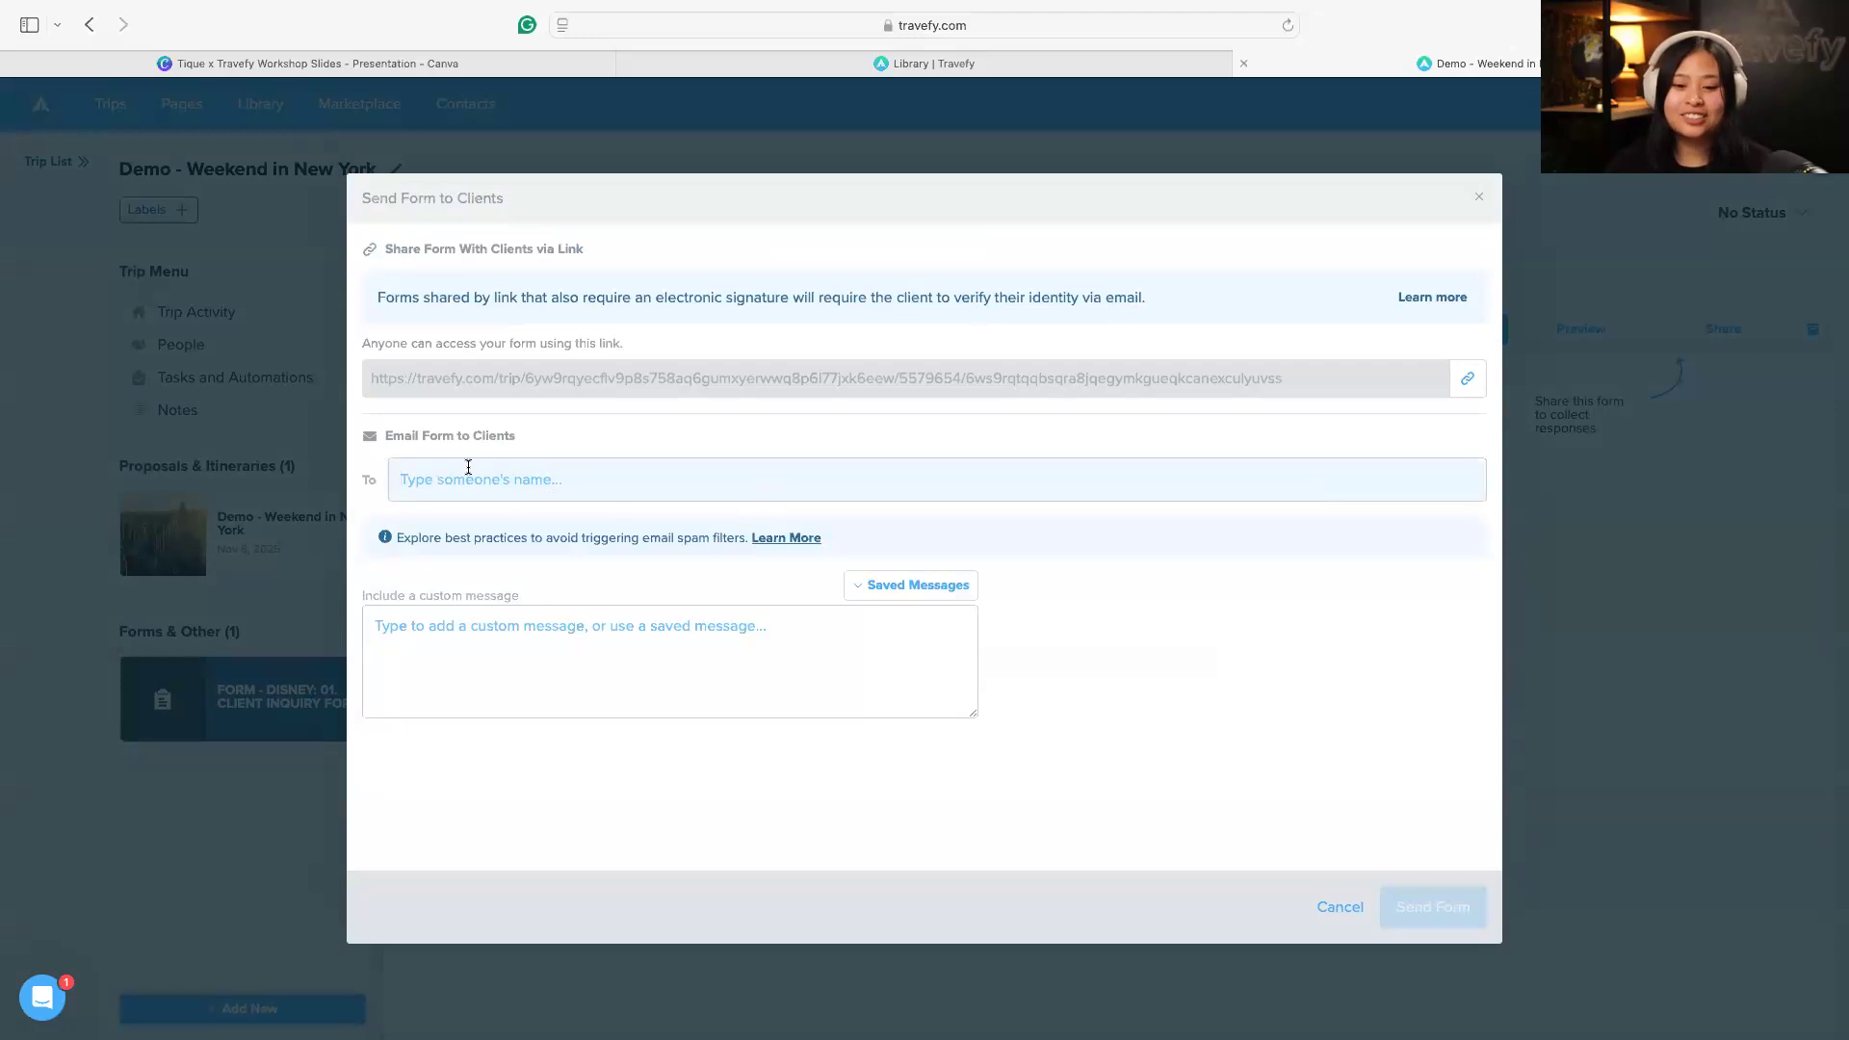
{"action": "type", "text": "as"}
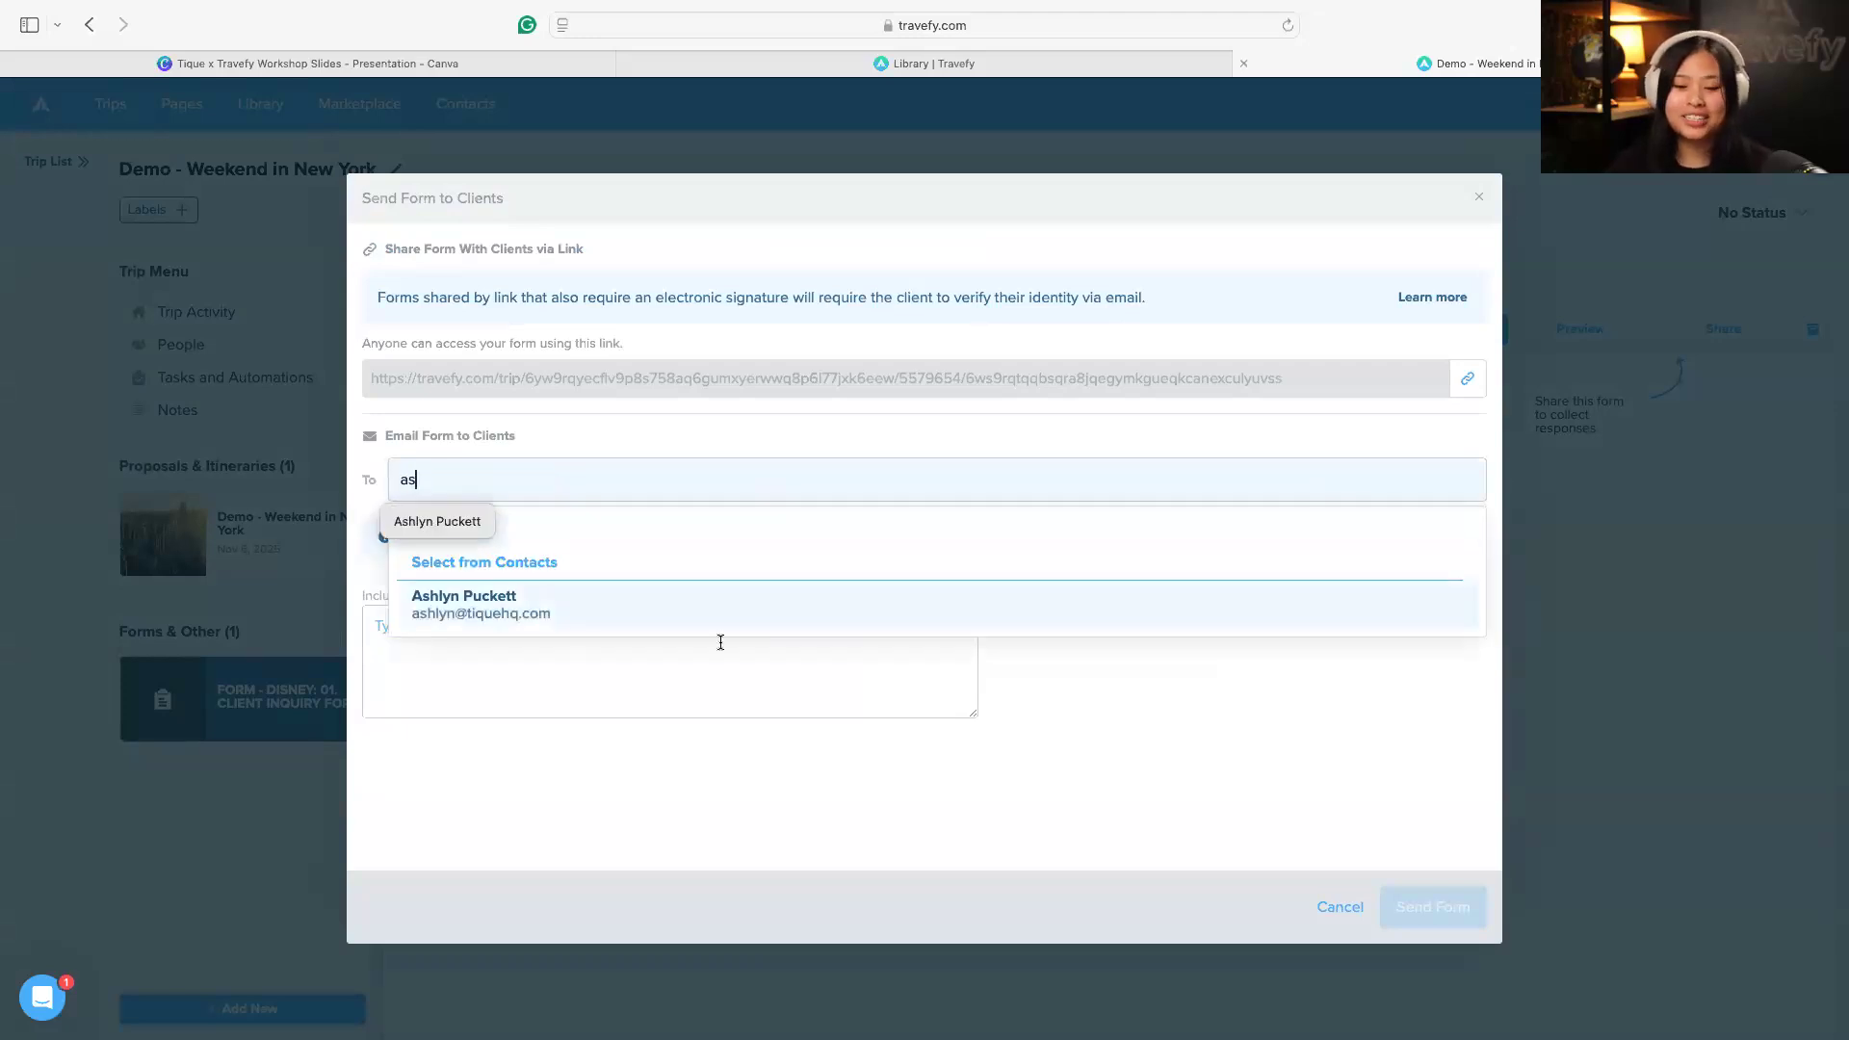
{"action": "key", "text": "Return"}
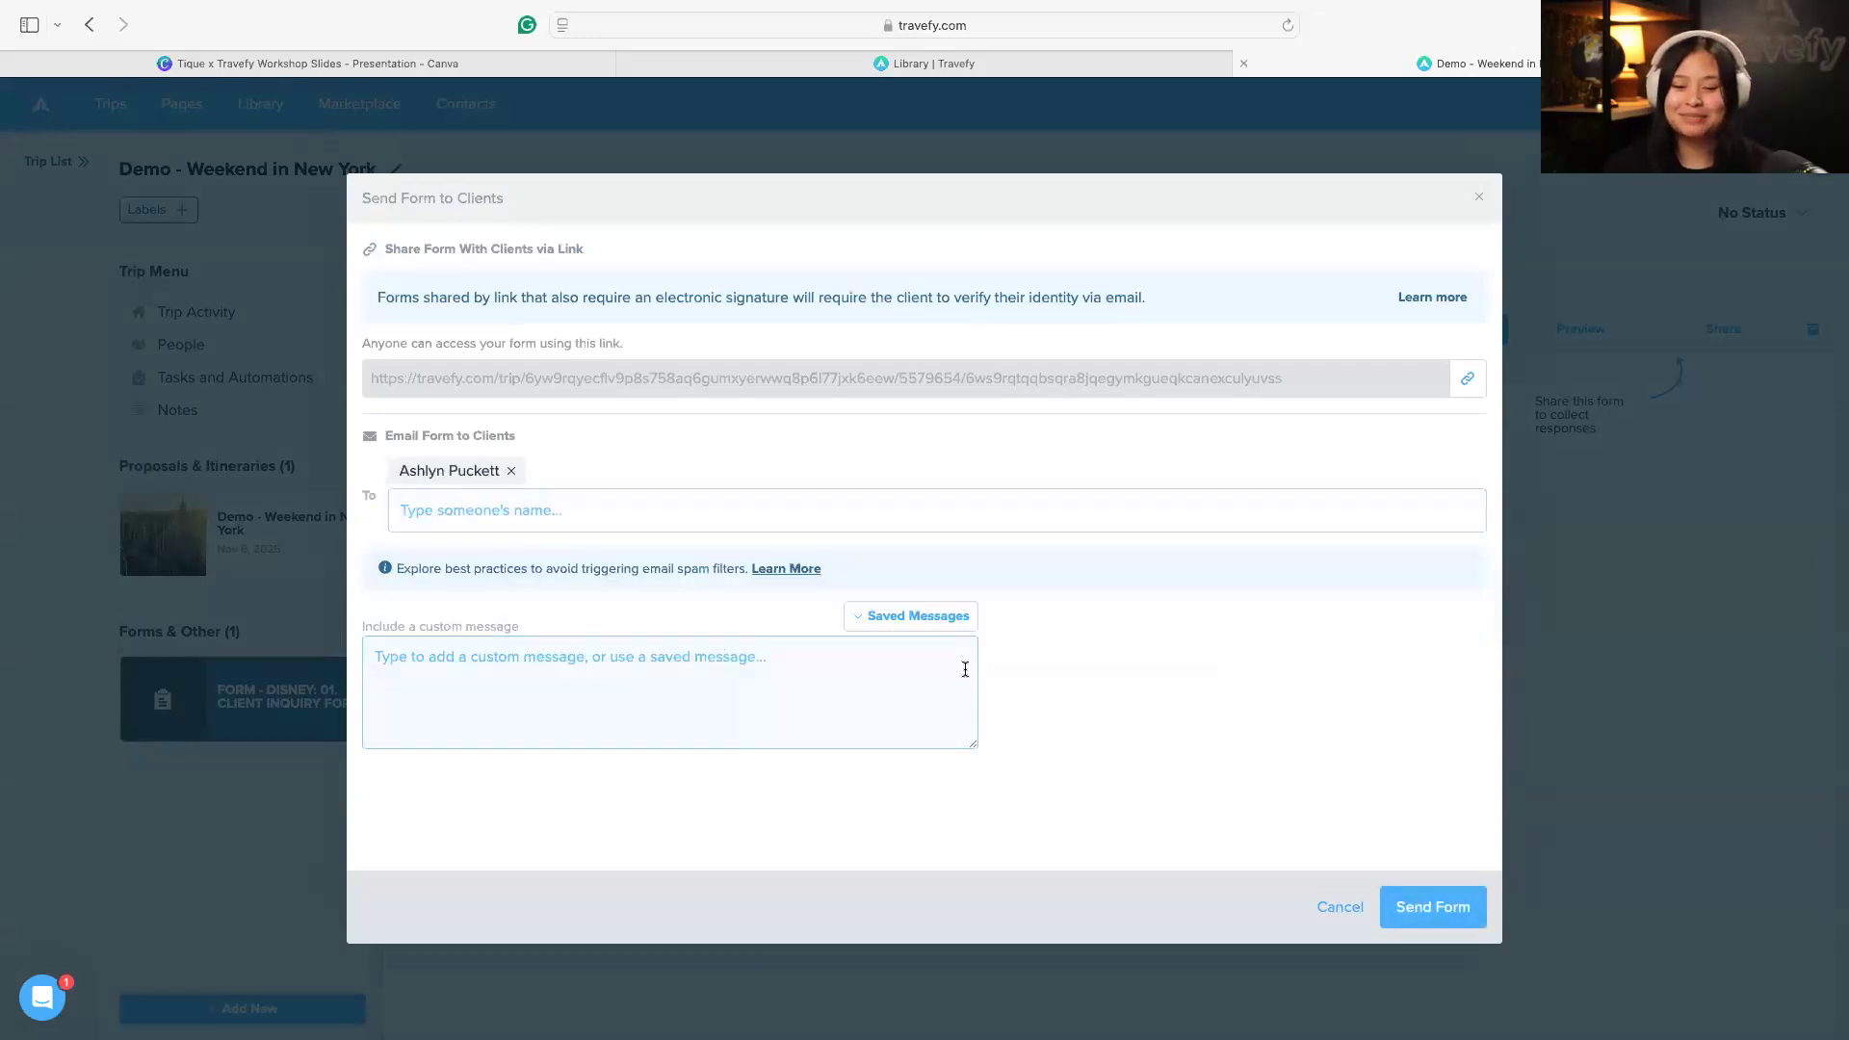
Insert the saved message "MESSAGE - DISNEY: 01. INITIAL OUTREACH EMAIL" and replace its INSERT CLIENT NAME placeholder with the client's first name
{"action": "left_click", "coordinate": [884, 621]}
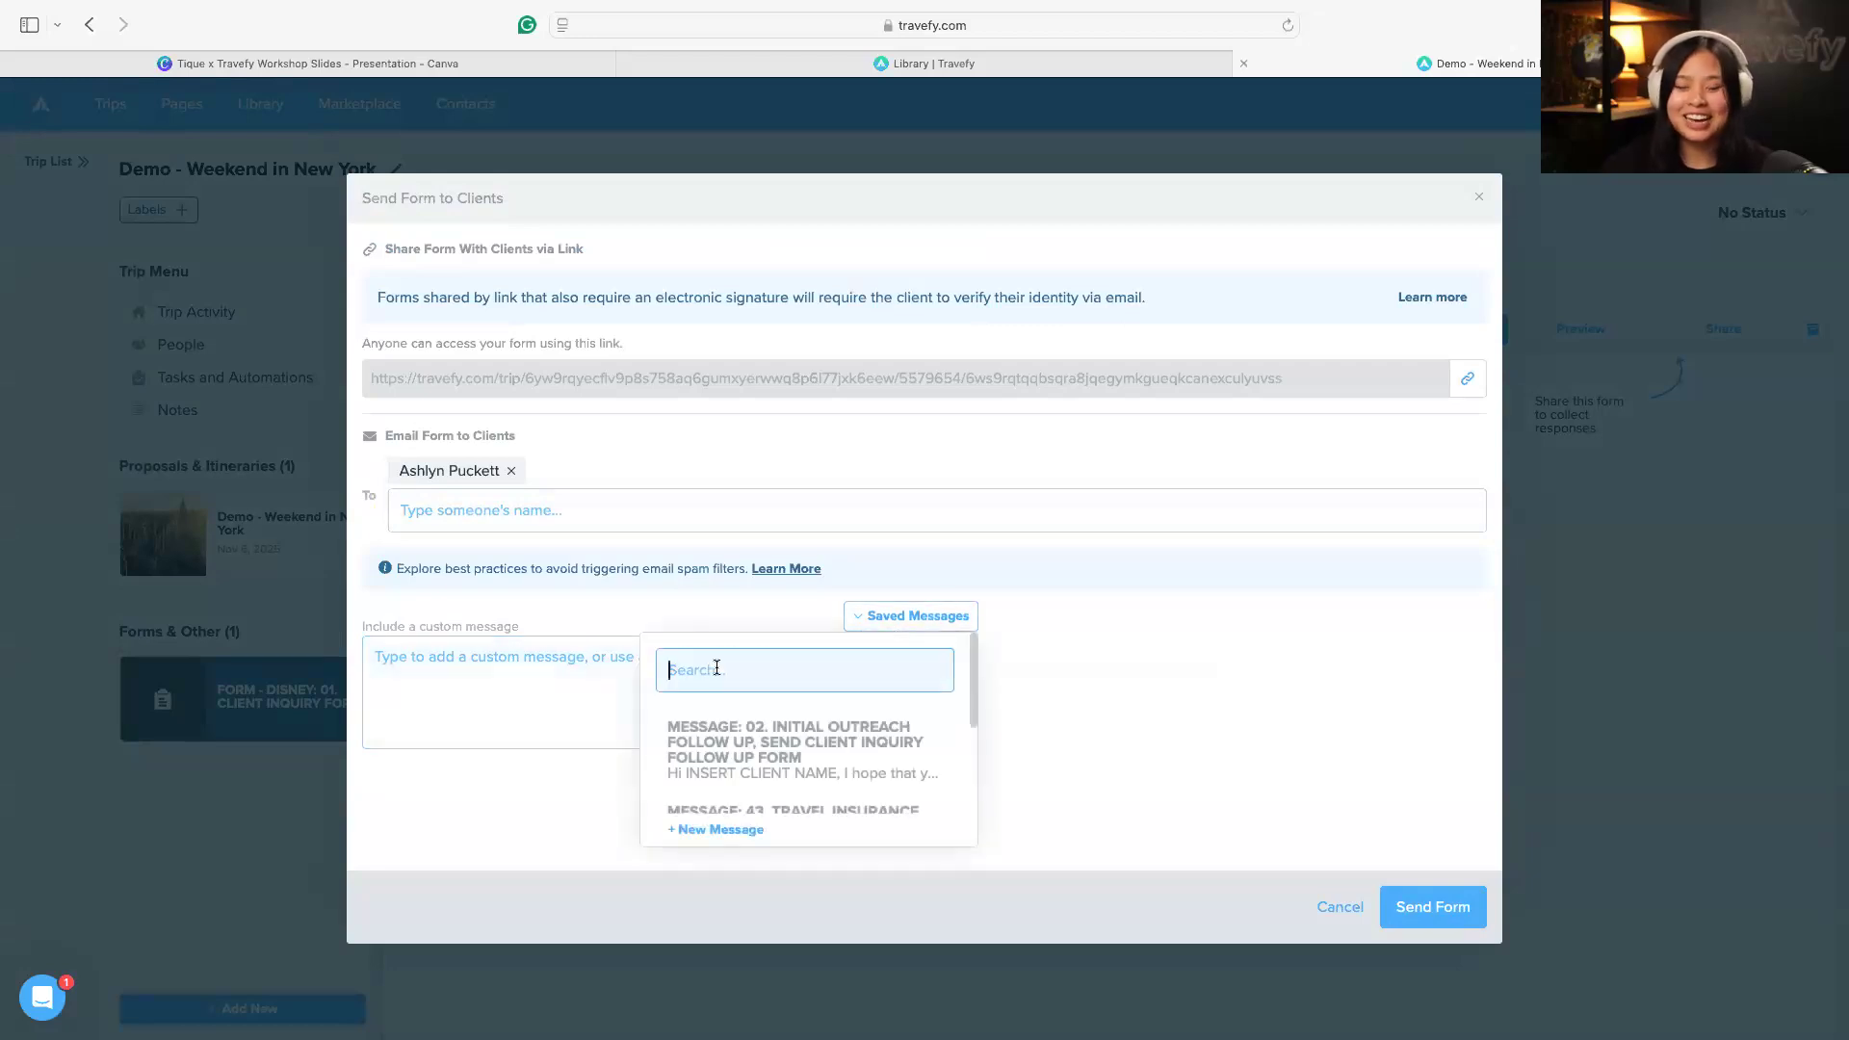
{"action": "type", "text": "01."}
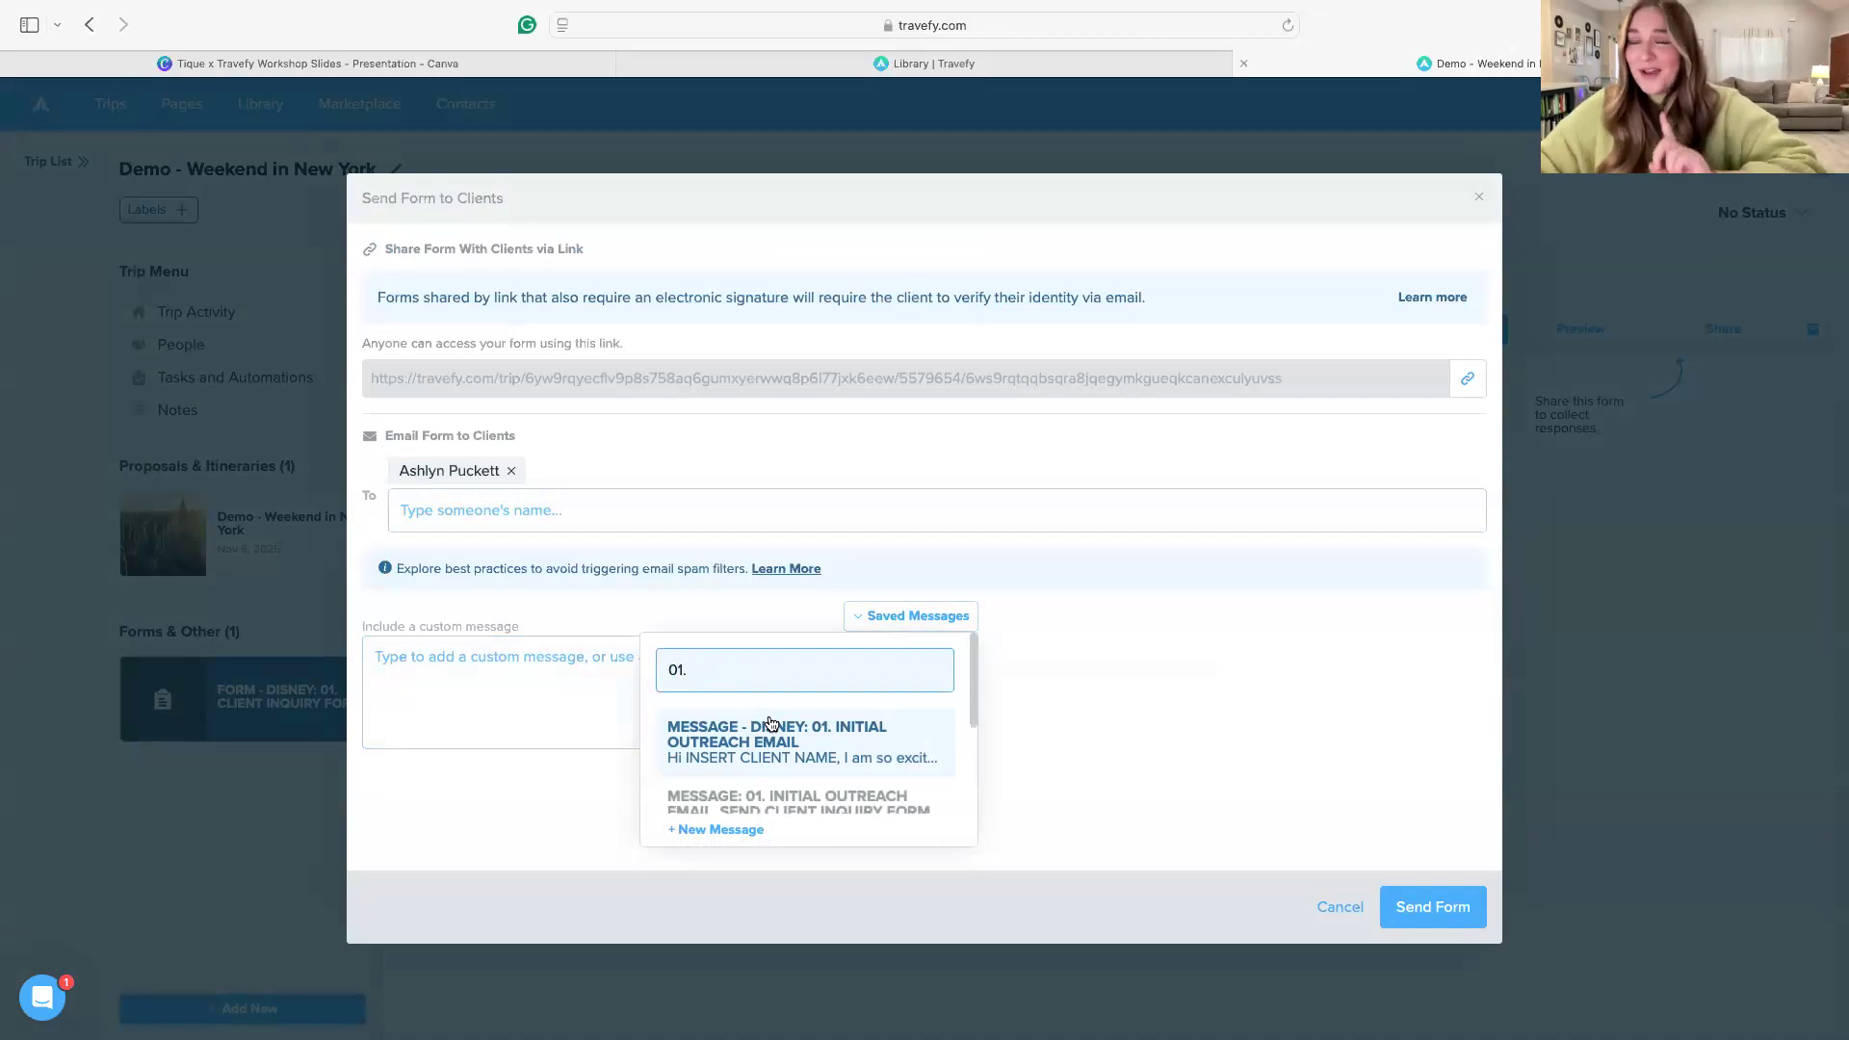
{"action": "left_click", "coordinate": [817, 747]}
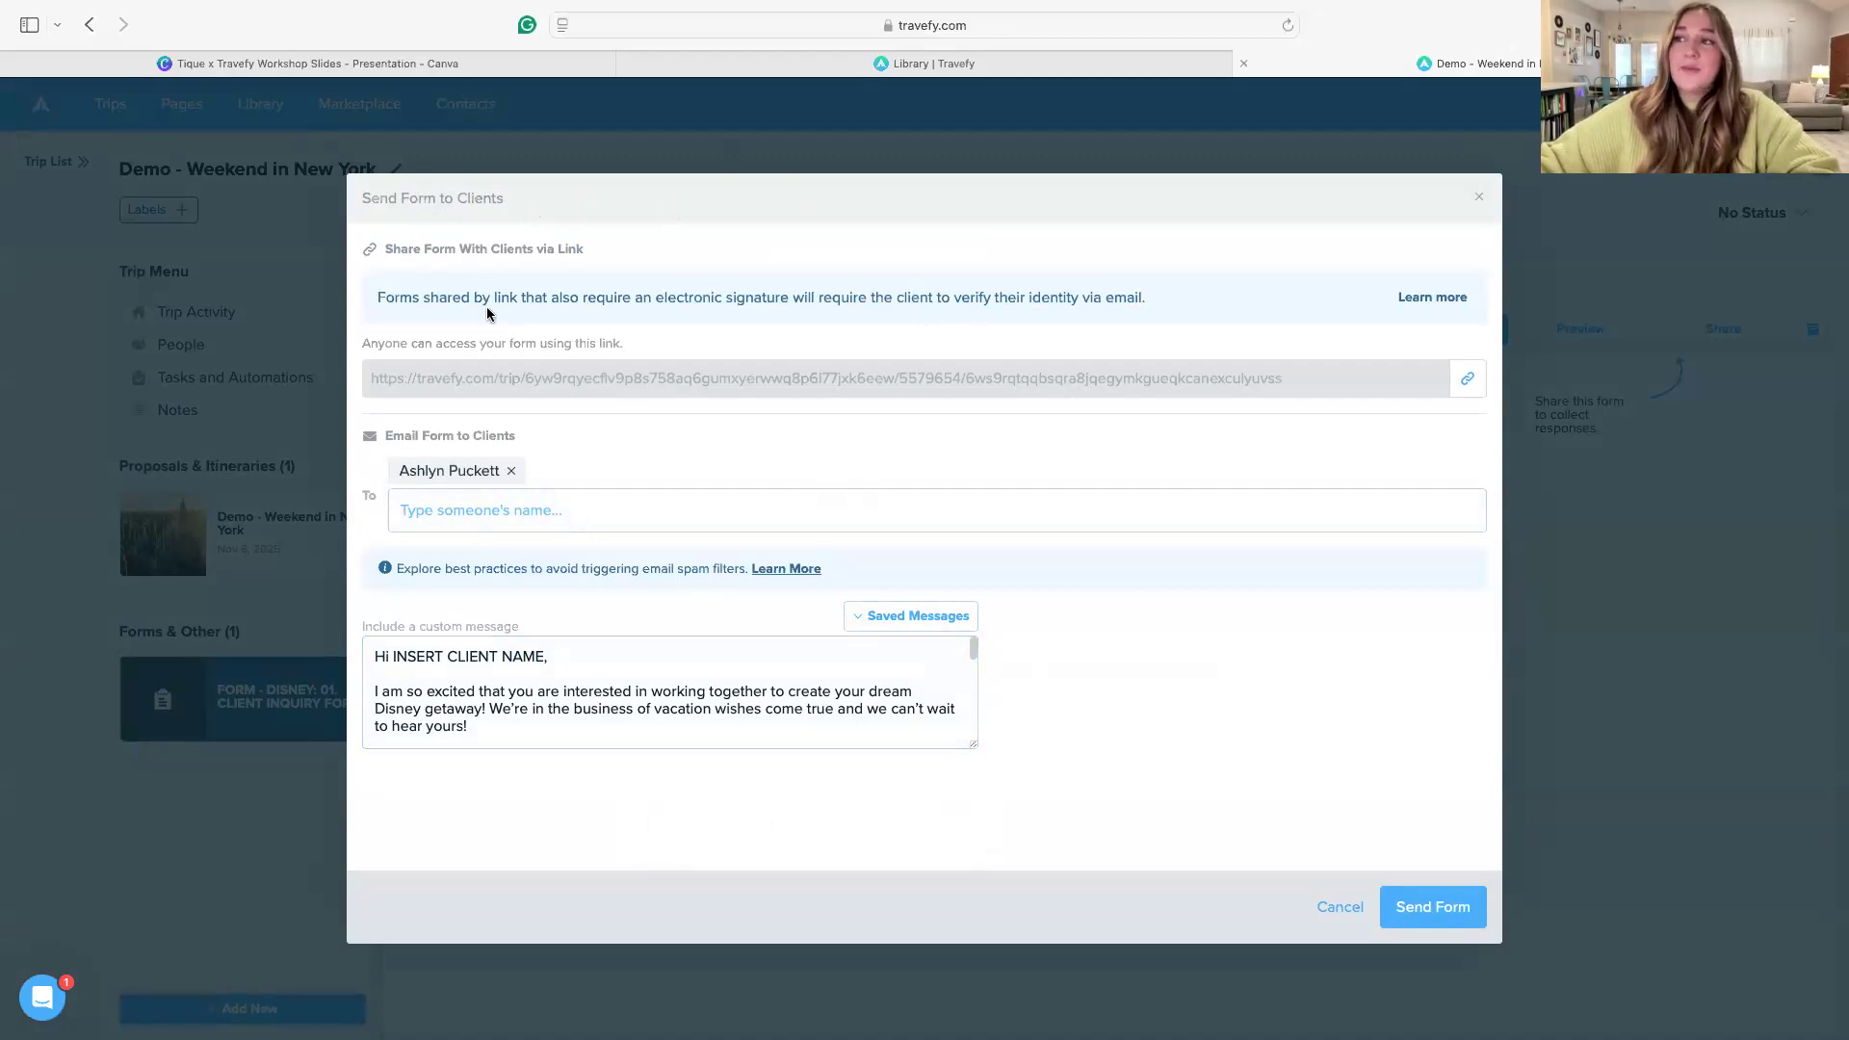
{"action": "scroll", "coordinate": [840, 672], "scroll_direction": "down", "scroll_amount": 1}
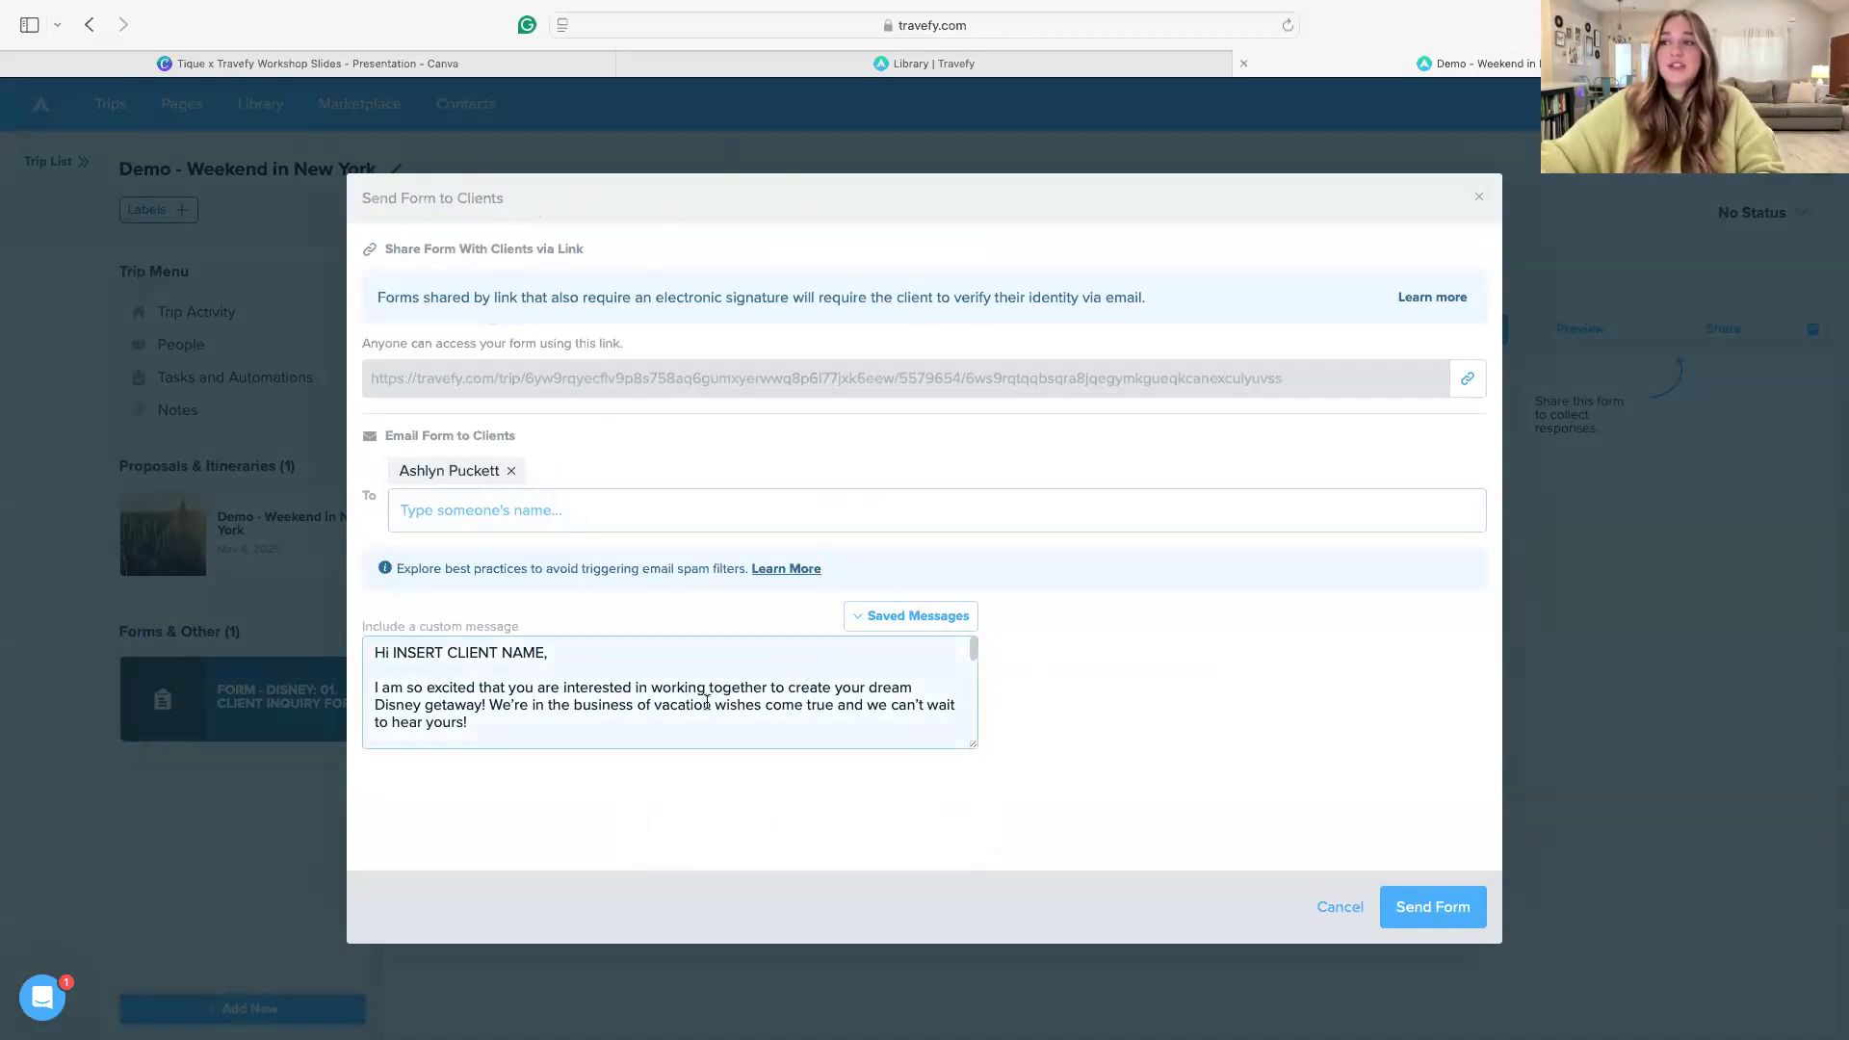
{"action": "left_click_drag", "start_coordinate": [540, 642], "coordinate": [391, 645]}
{"action": "type", "text": "ASh"}
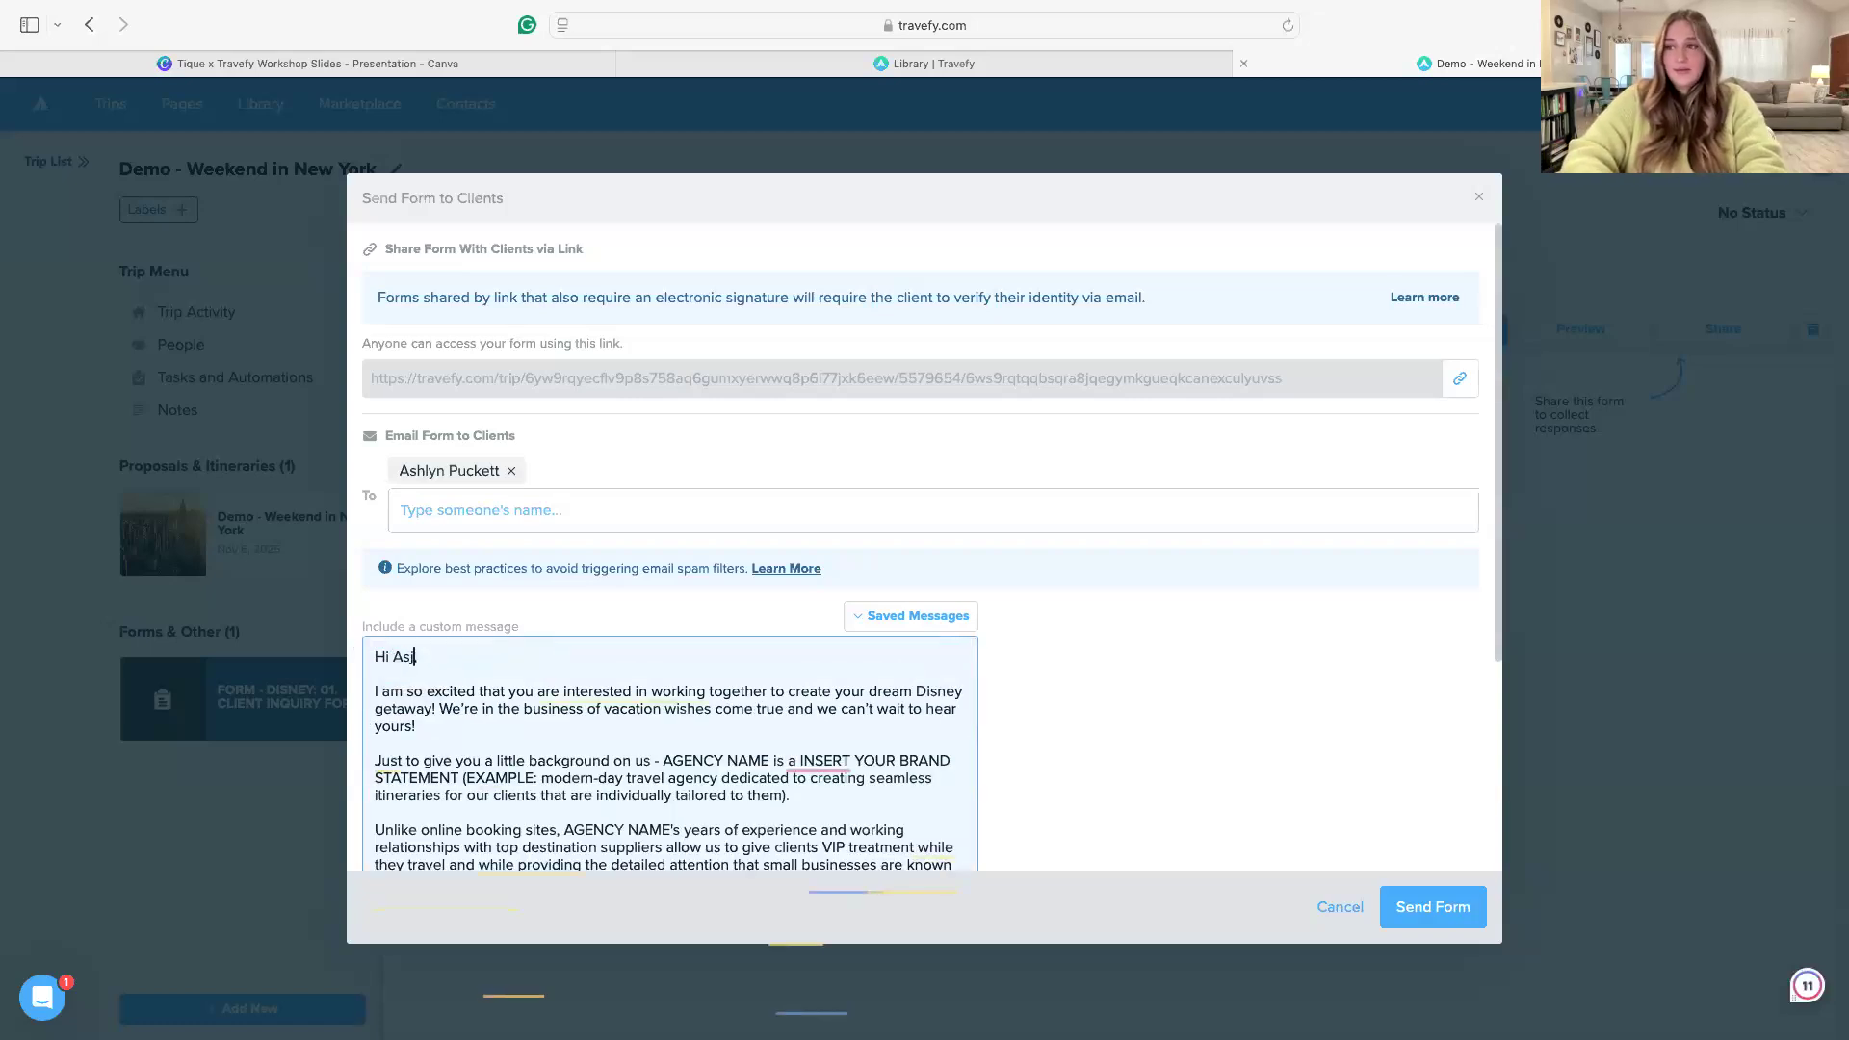
Review the rest of the message, including the AGENCY NAME placeholder, and send the form to the client
{"action": "scroll", "coordinate": [713, 693], "scroll_direction": "down", "scroll_amount": 5}
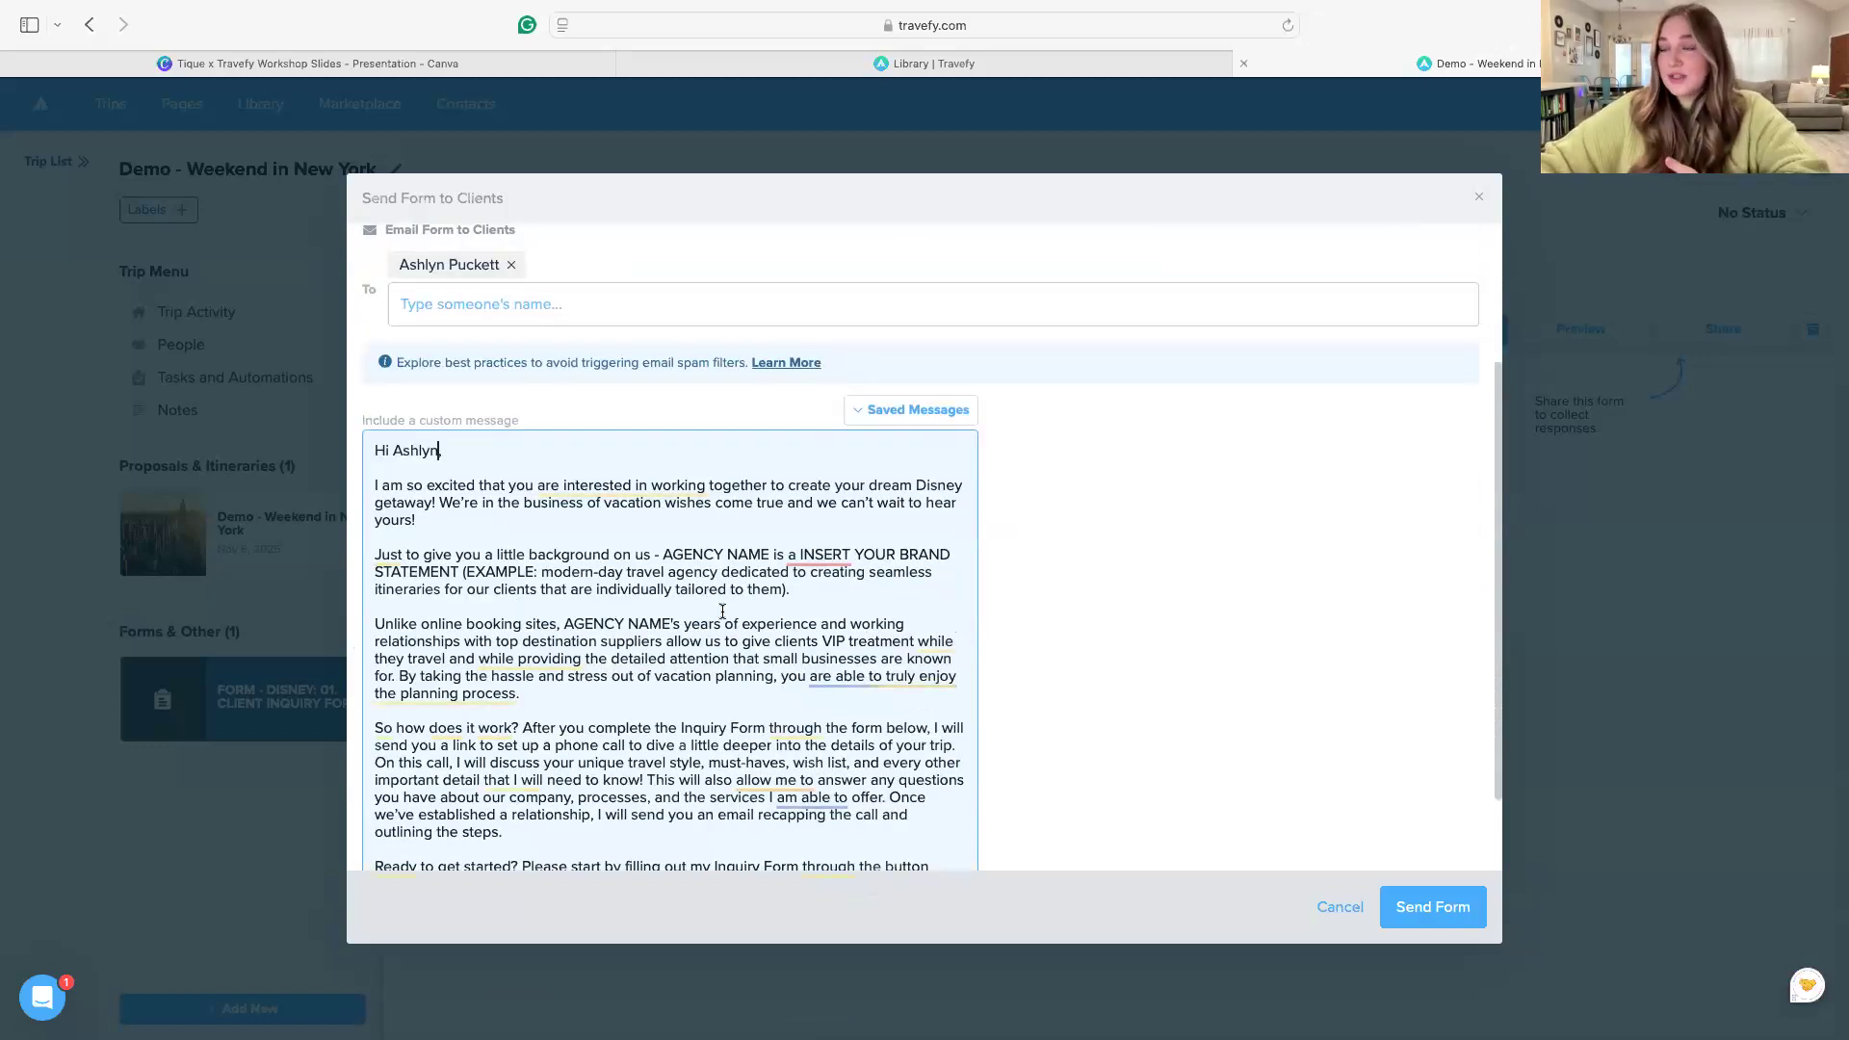
{"action": "left_click_drag", "start_coordinate": [770, 556], "coordinate": [664, 552]}
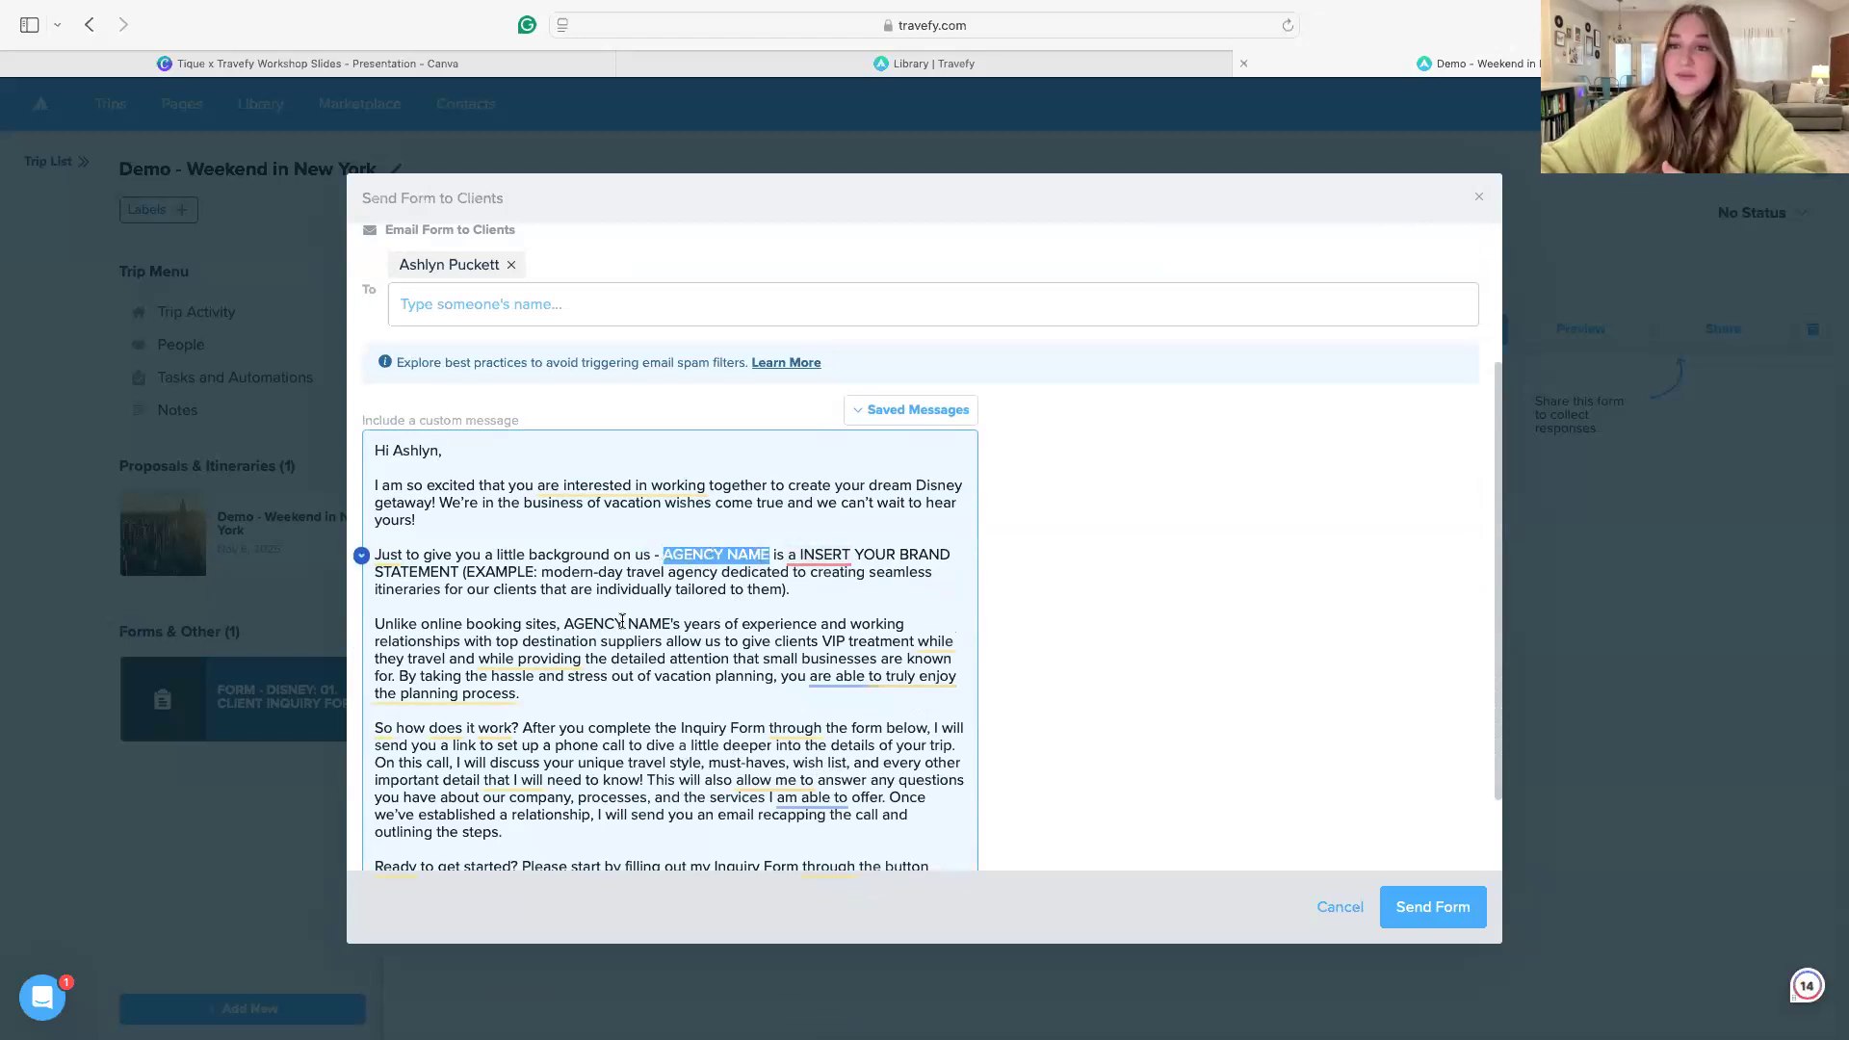
{"action": "scroll", "coordinate": [665, 657], "scroll_direction": "down", "scroll_amount": 2}
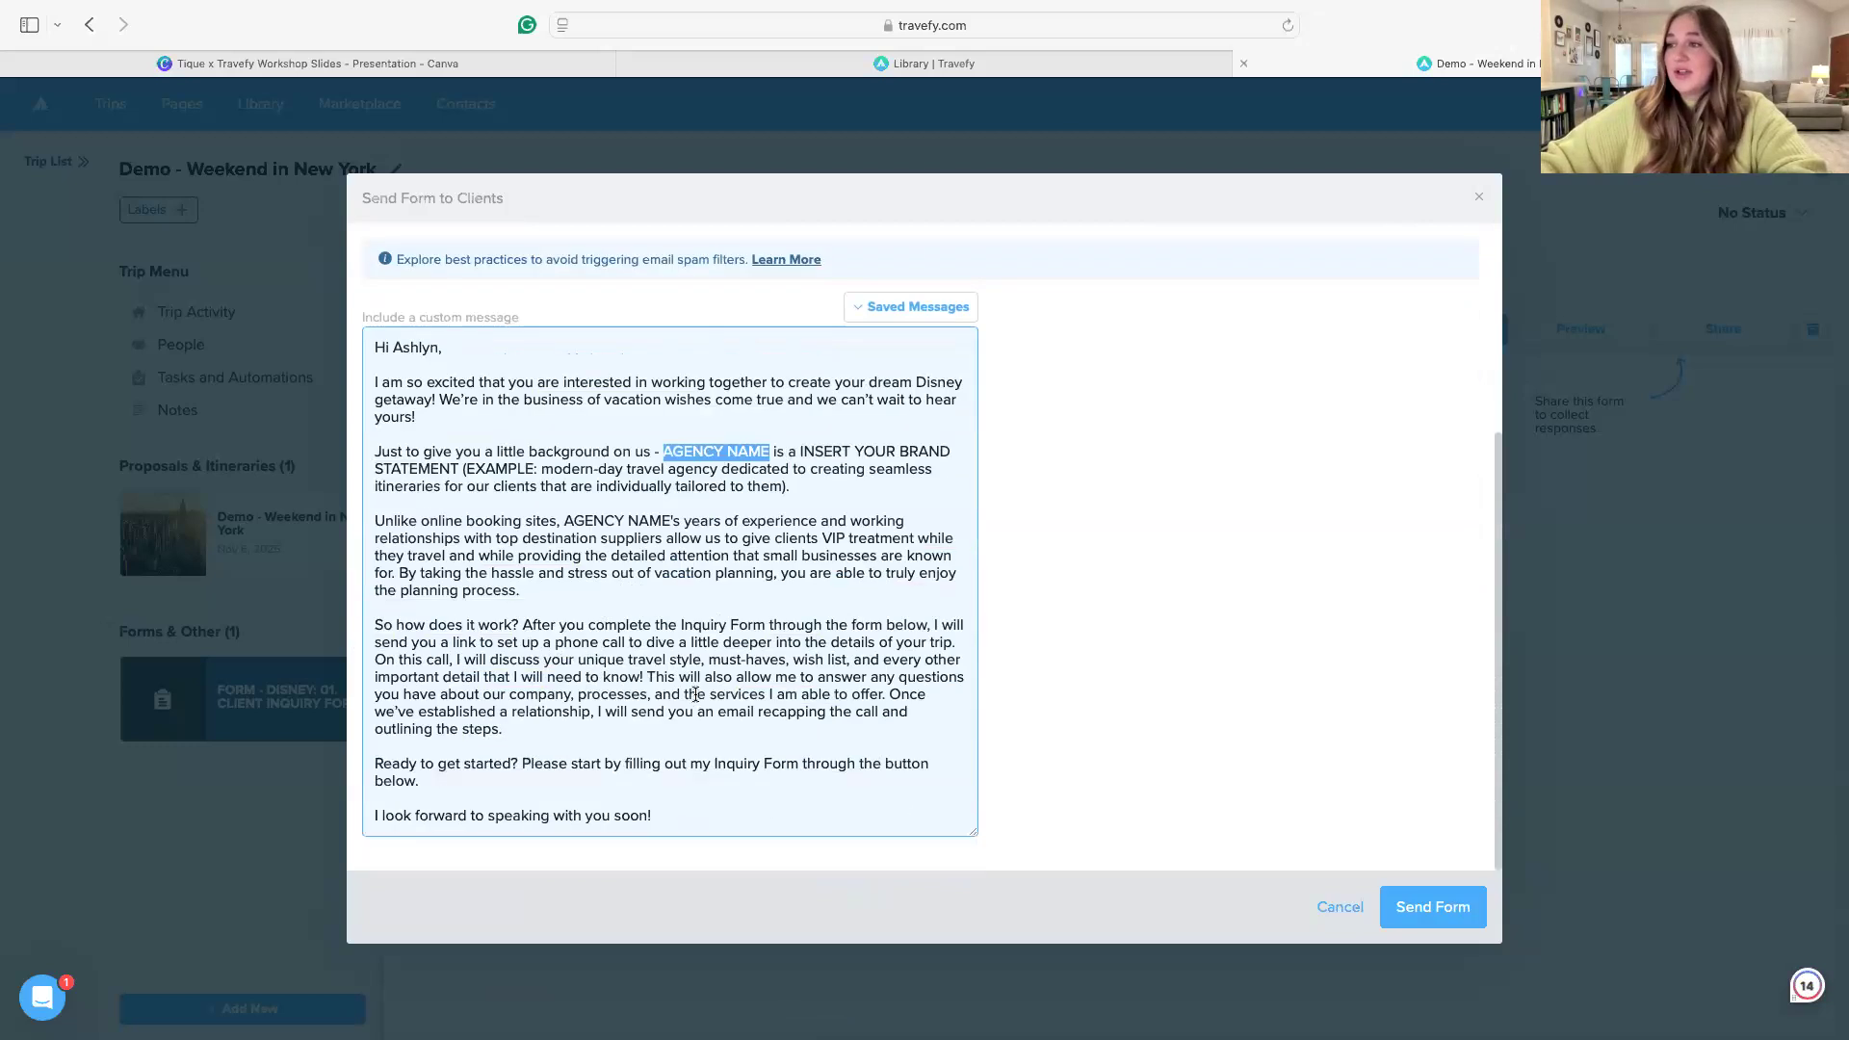
{"action": "scroll", "coordinate": [719, 760], "scroll_direction": "up", "scroll_amount": 4}
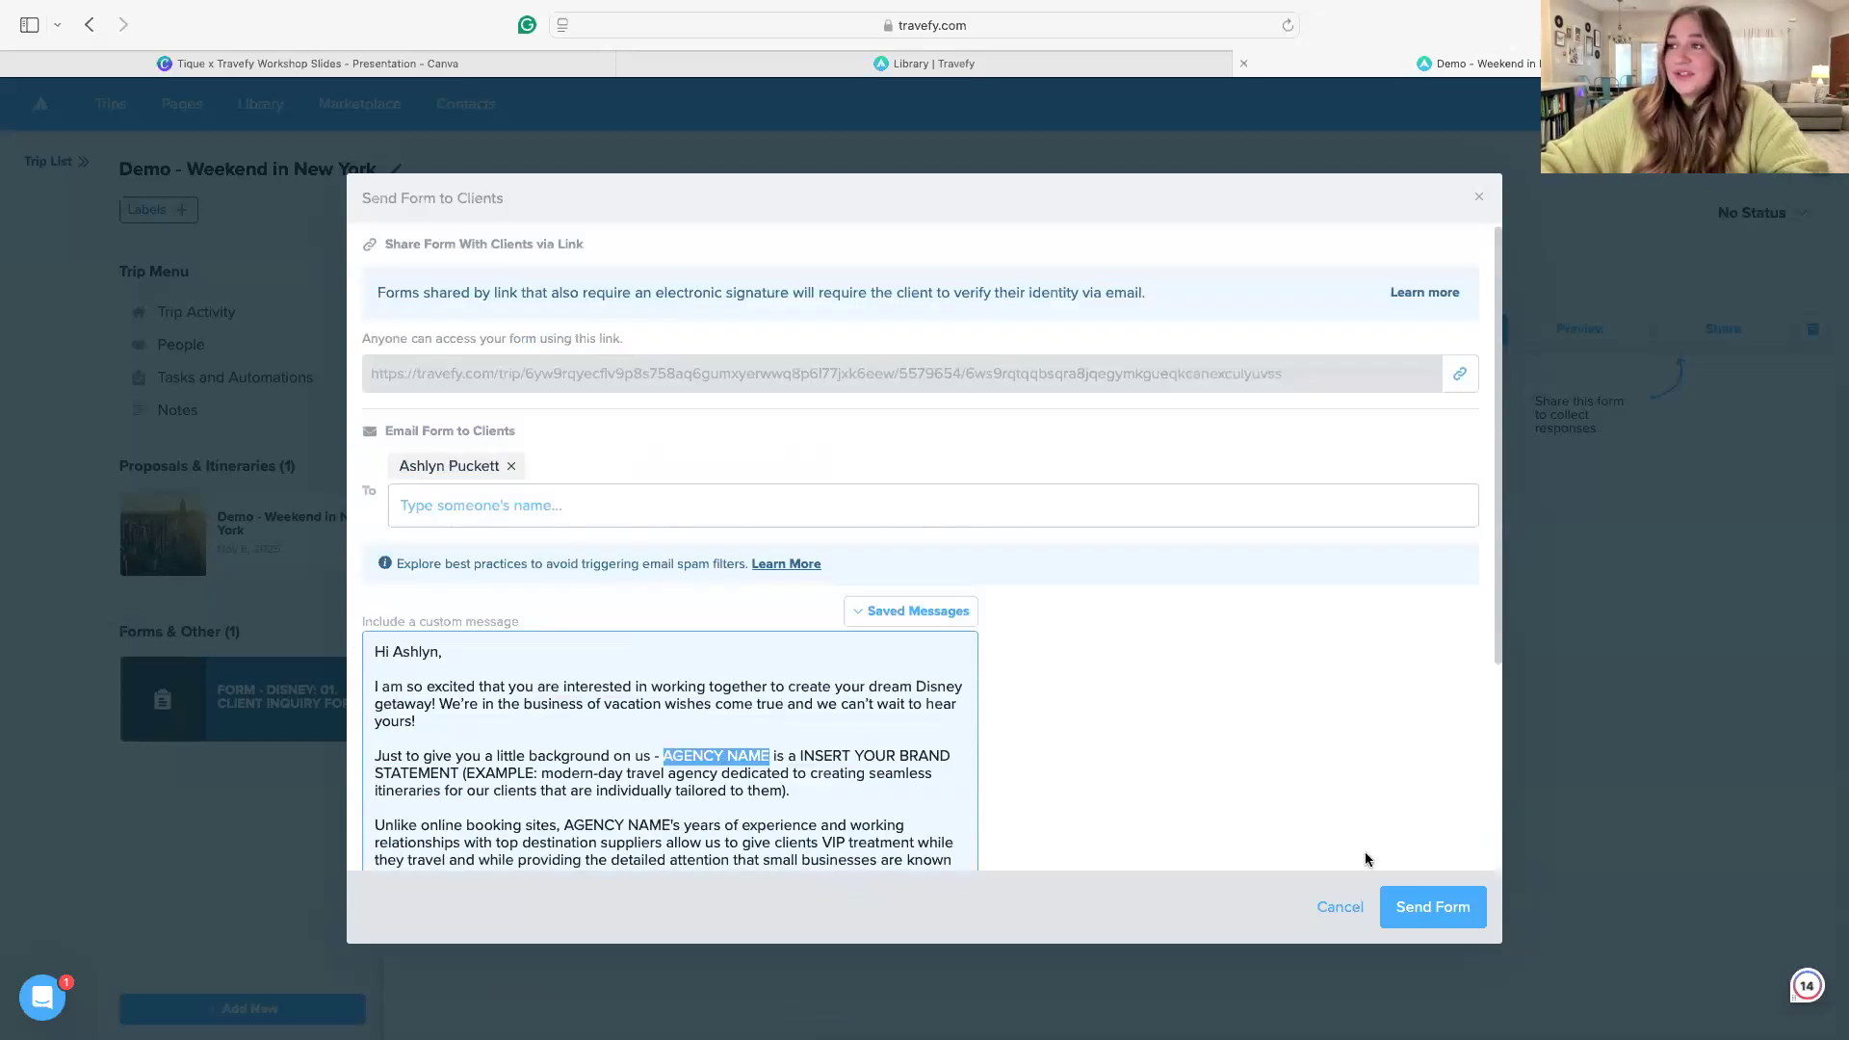
{"action": "left_click", "coordinate": [1454, 907]}
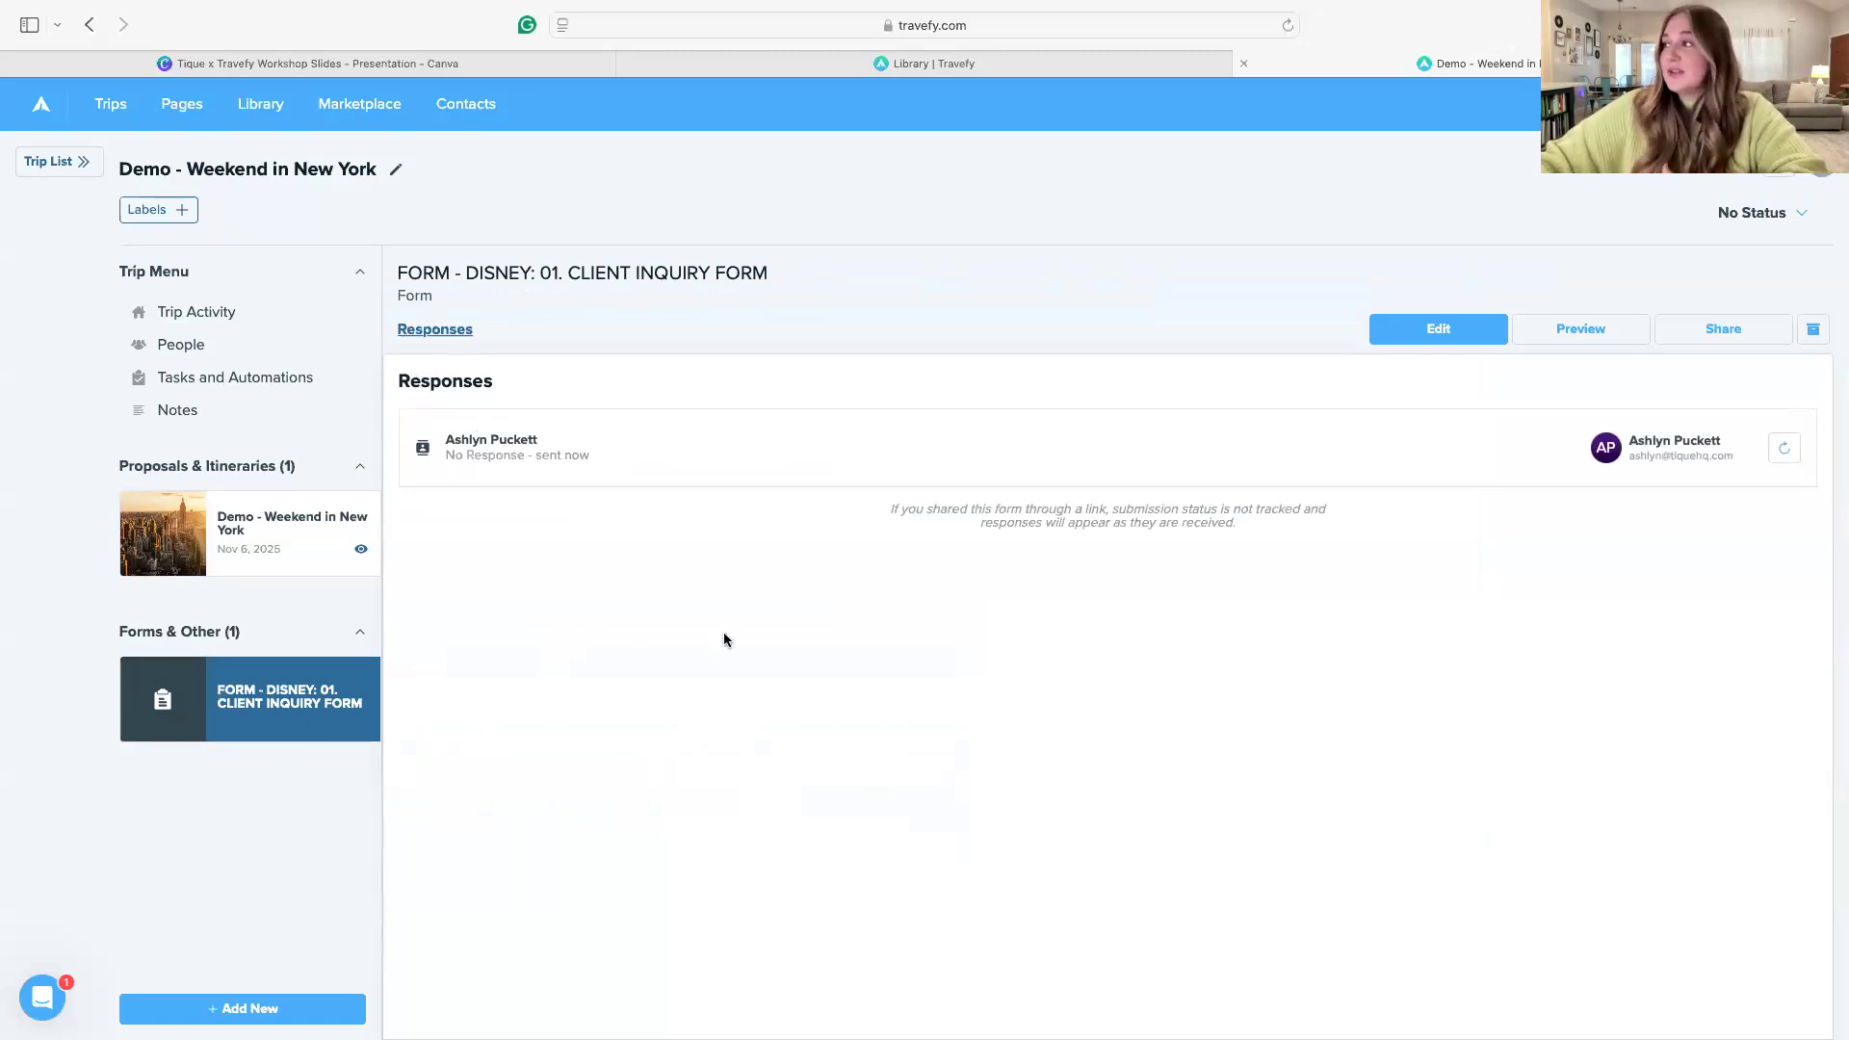
Mark every task of the trip's New Disney Lead task list as completed, through "Apply "Booked Disney Task List" to Client Profile"
{"action": "left_click", "coordinate": [231, 373]}
{"action": "left_click", "coordinate": [409, 376]}
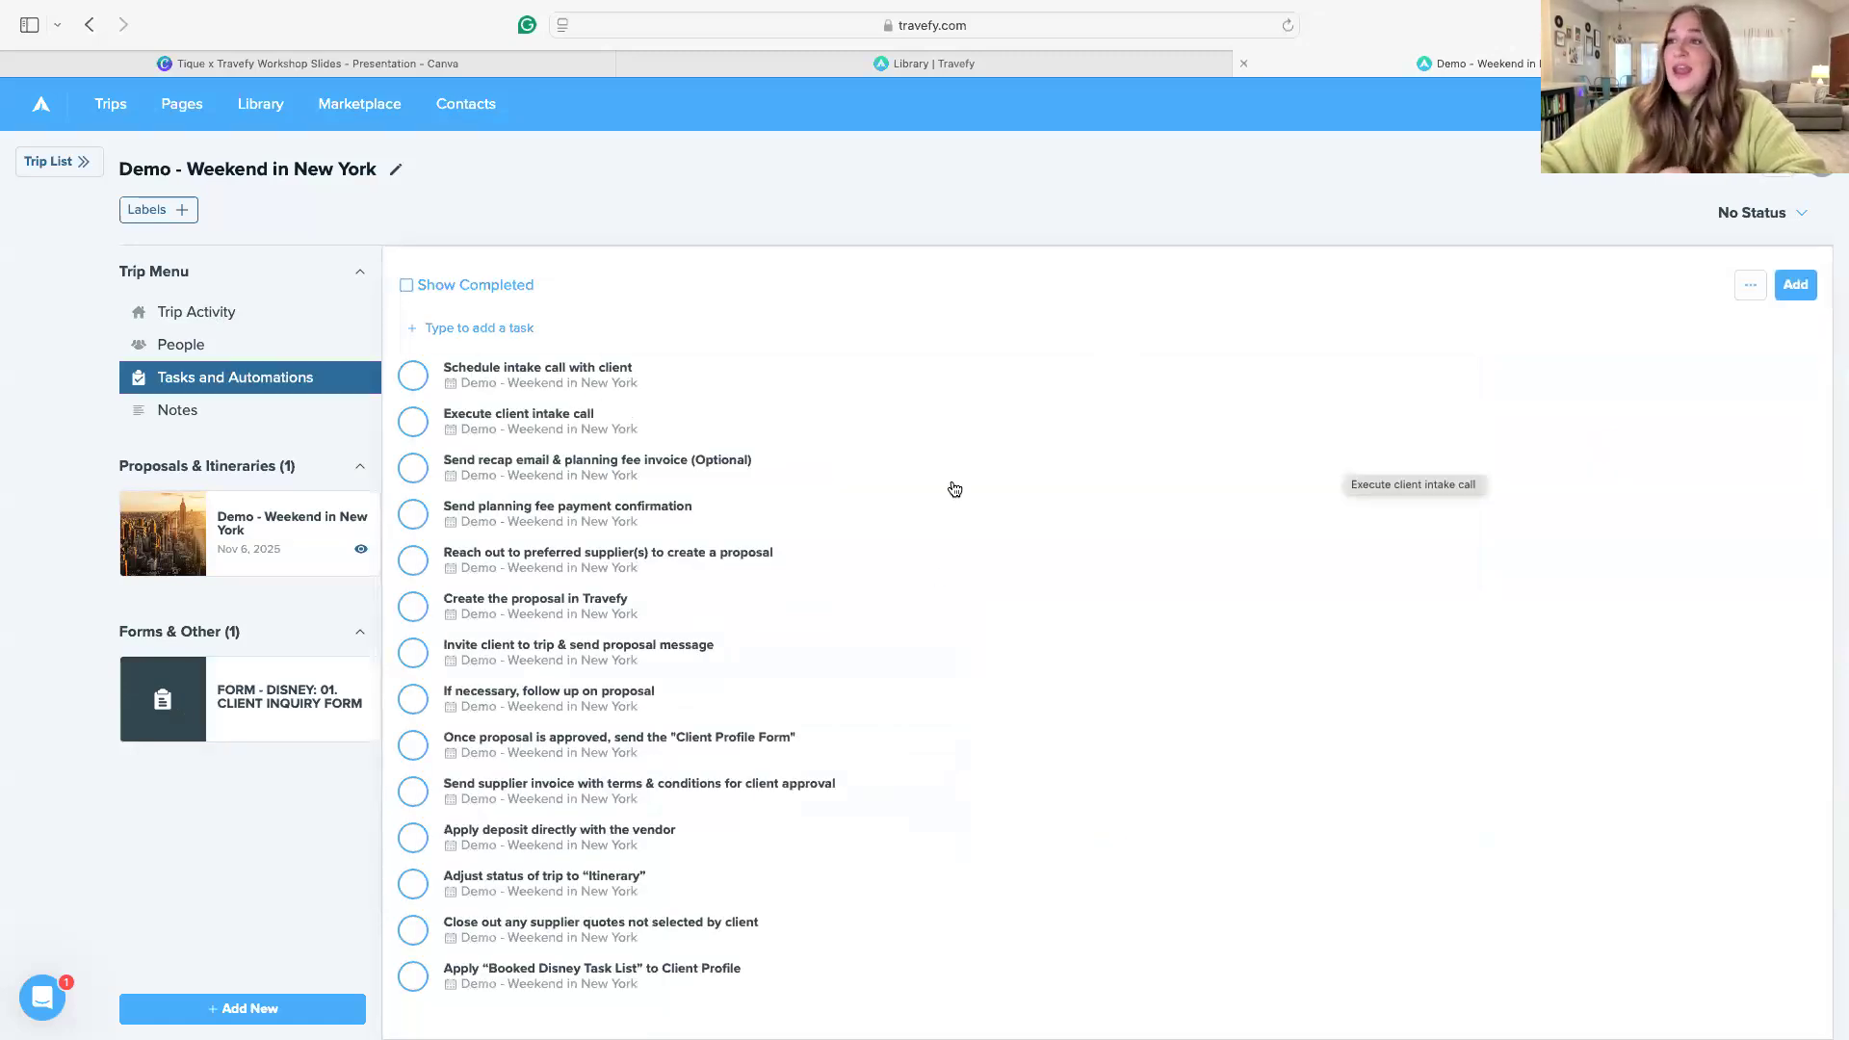
{"action": "left_click", "coordinate": [410, 381]}
{"action": "left_click", "coordinate": [413, 422]}
{"action": "left_click", "coordinate": [411, 480]}
{"action": "left_click", "coordinate": [414, 474]}
{"action": "left_click", "coordinate": [413, 468]}
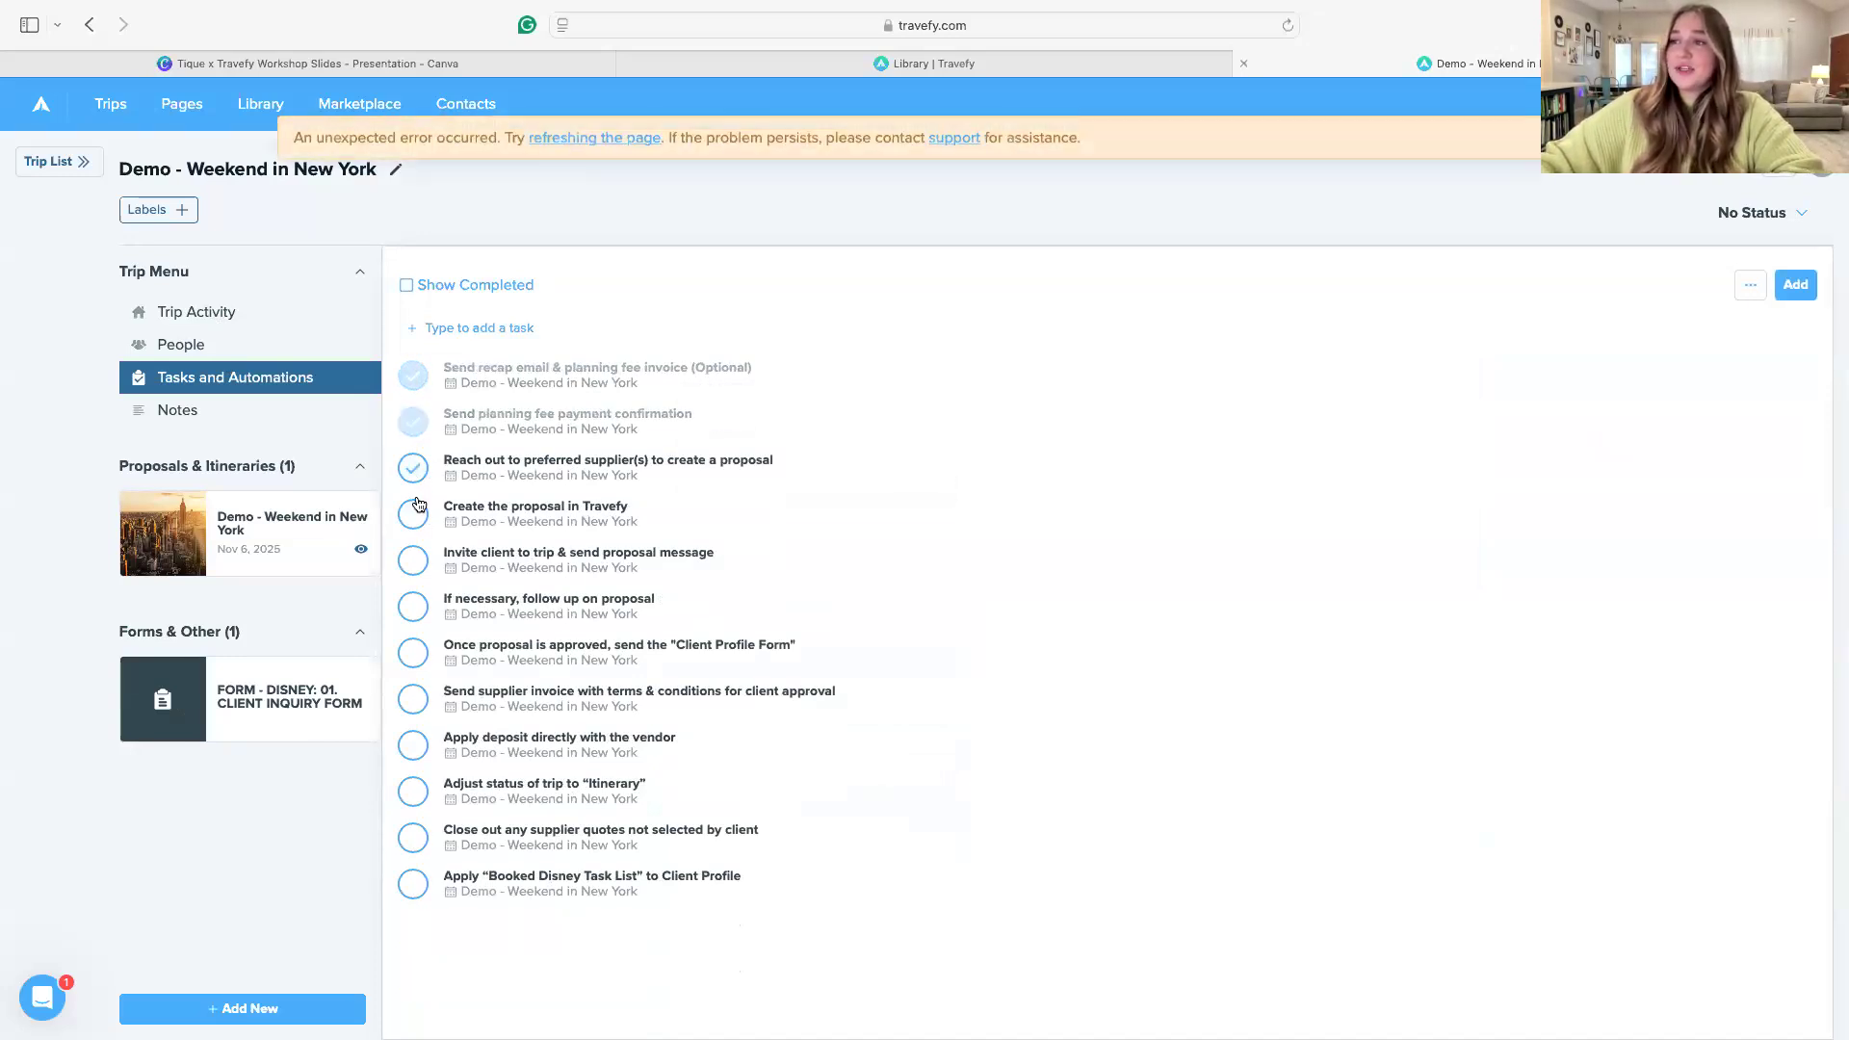
{"action": "left_click", "coordinate": [413, 469]}
{"action": "left_click", "coordinate": [413, 469]}
{"action": "left_click", "coordinate": [412, 469]}
{"action": "left_click", "coordinate": [414, 470]}
{"action": "left_click", "coordinate": [420, 516]}
{"action": "left_click", "coordinate": [417, 516]}
{"action": "left_click", "coordinate": [413, 469]}
{"action": "left_click", "coordinate": [413, 470]}
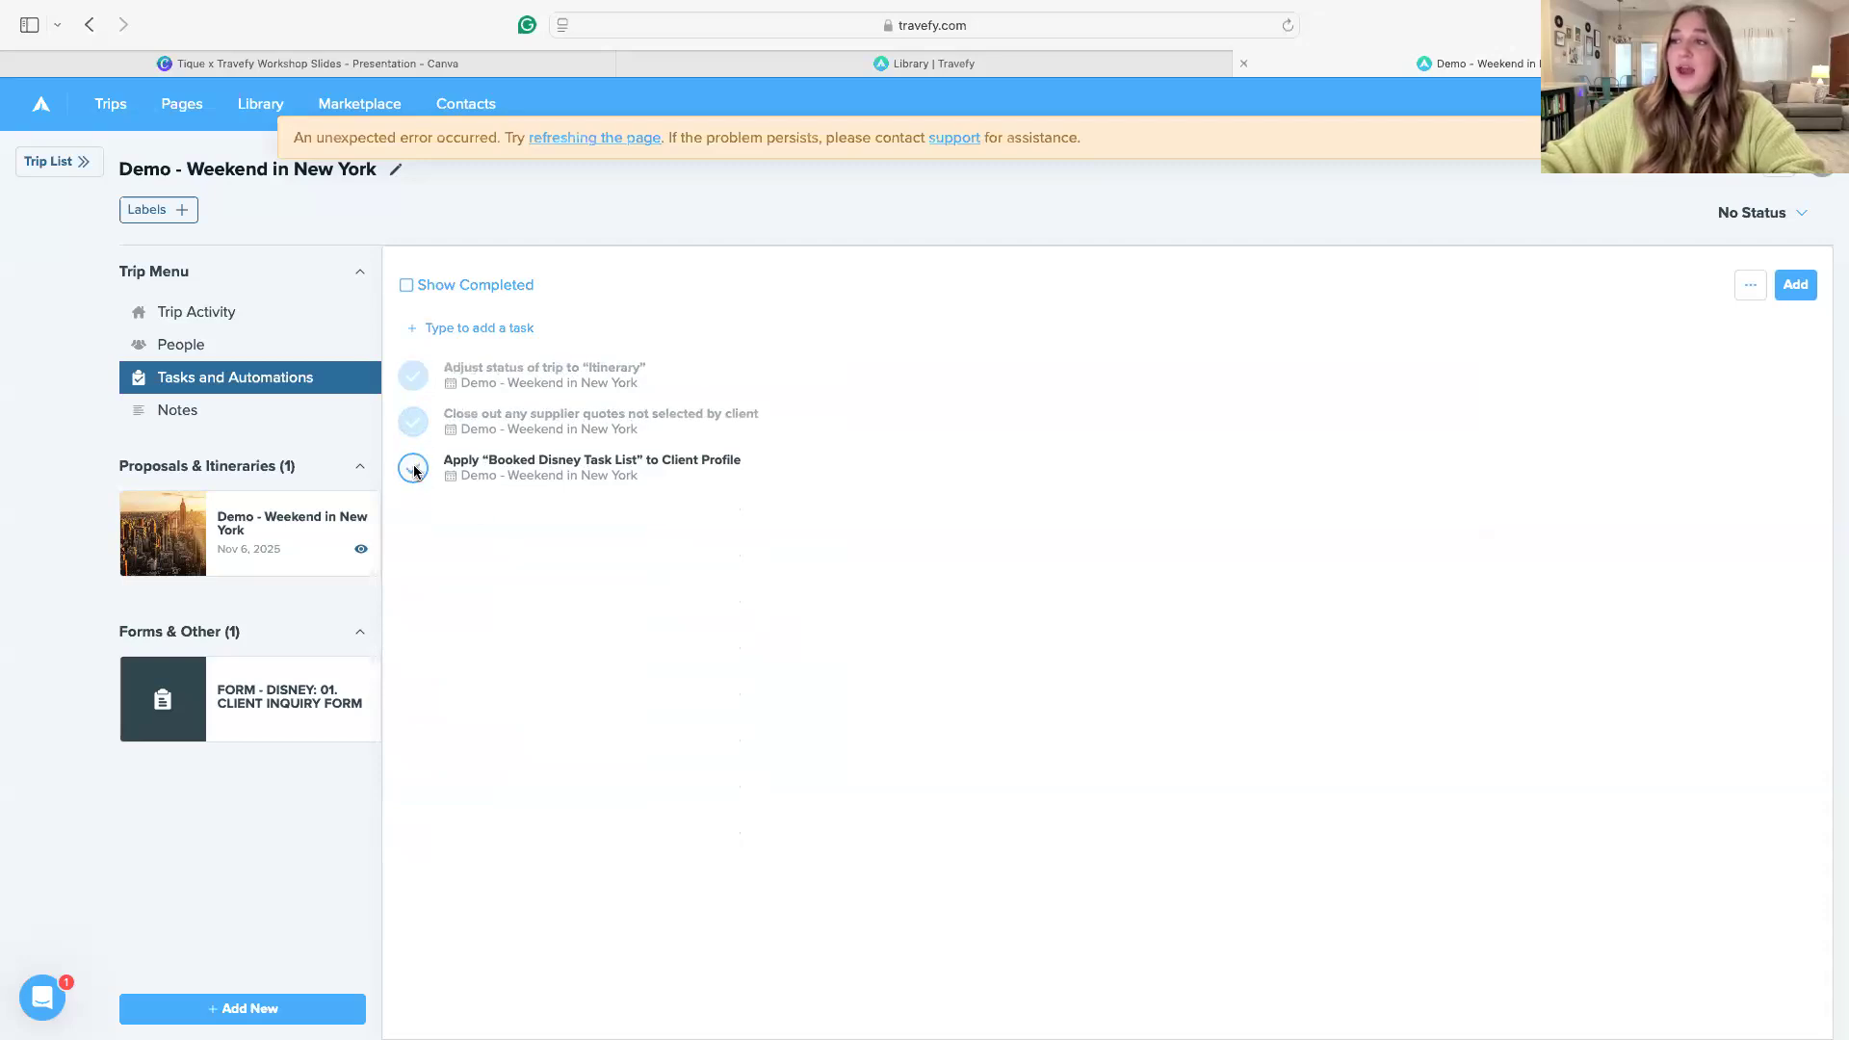
{"action": "left_click", "coordinate": [414, 376]}
Import the Booked Disney task list into the trip, searching the task lists for "dis"
{"action": "left_click", "coordinate": [1795, 284]}
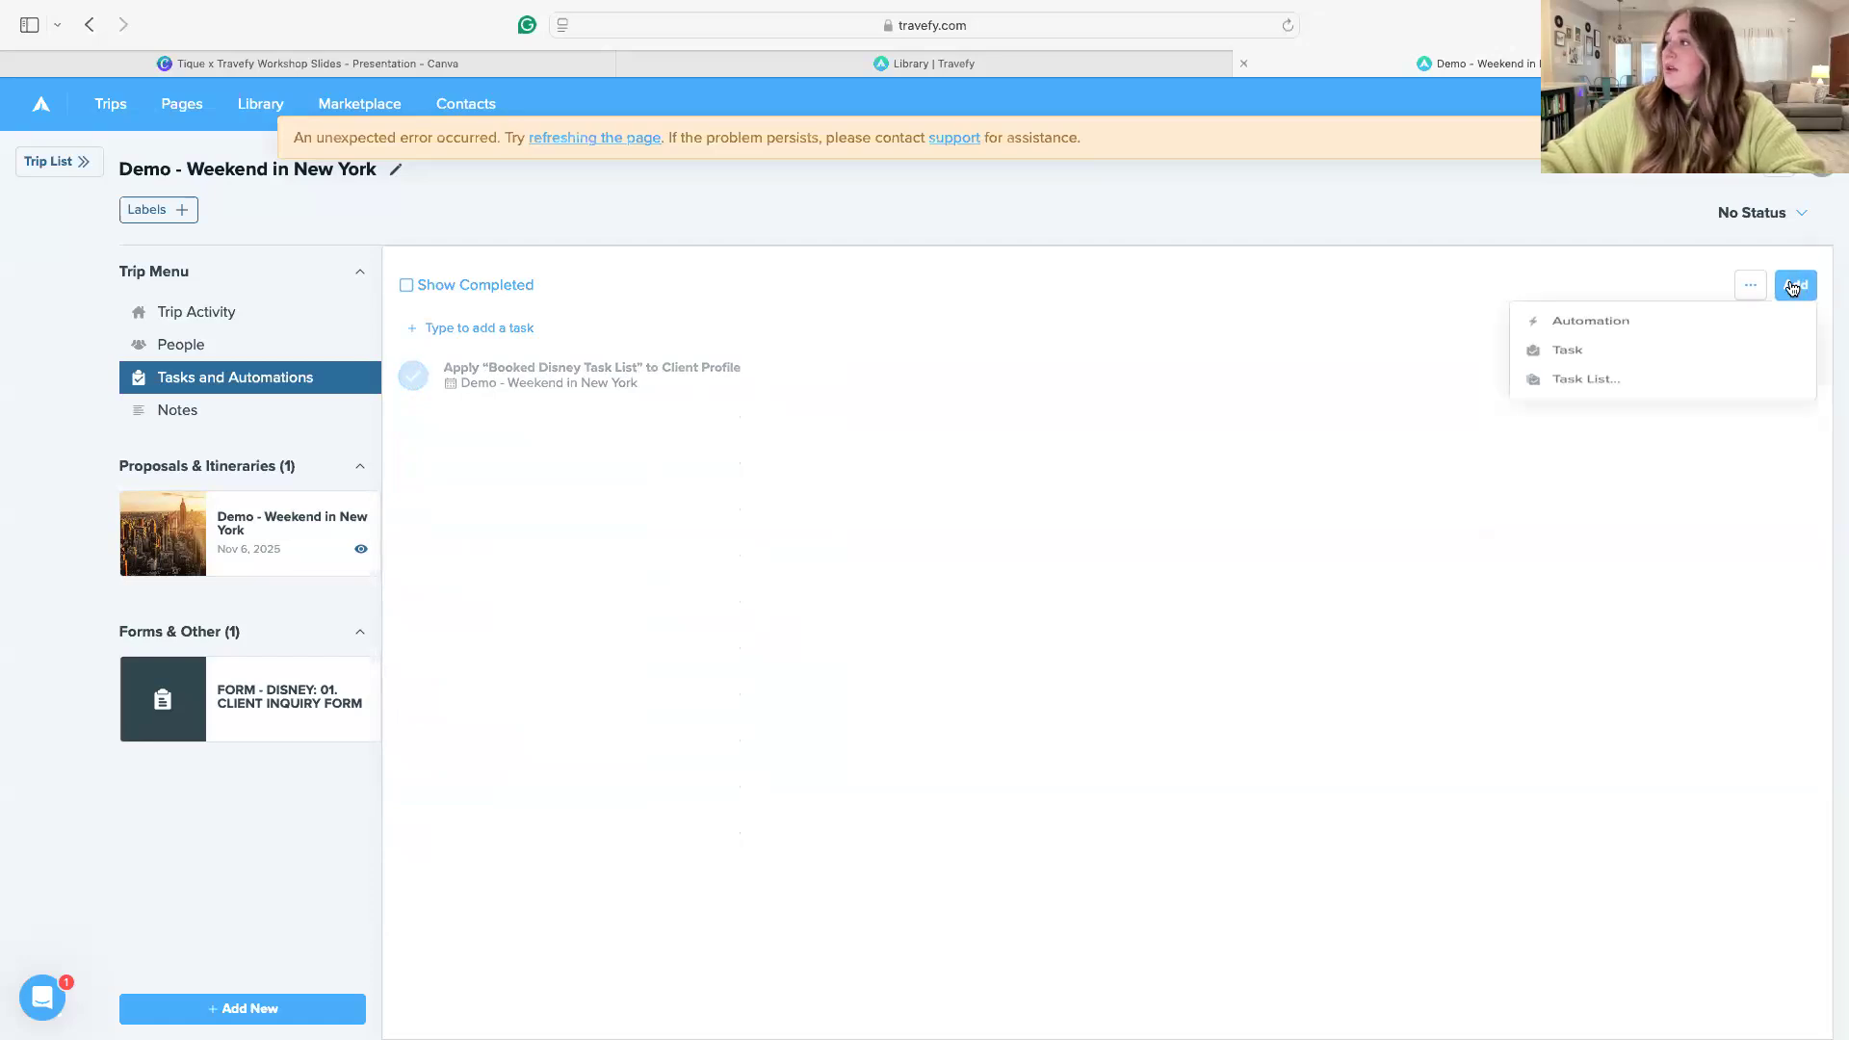
{"action": "left_click", "coordinate": [1565, 421]}
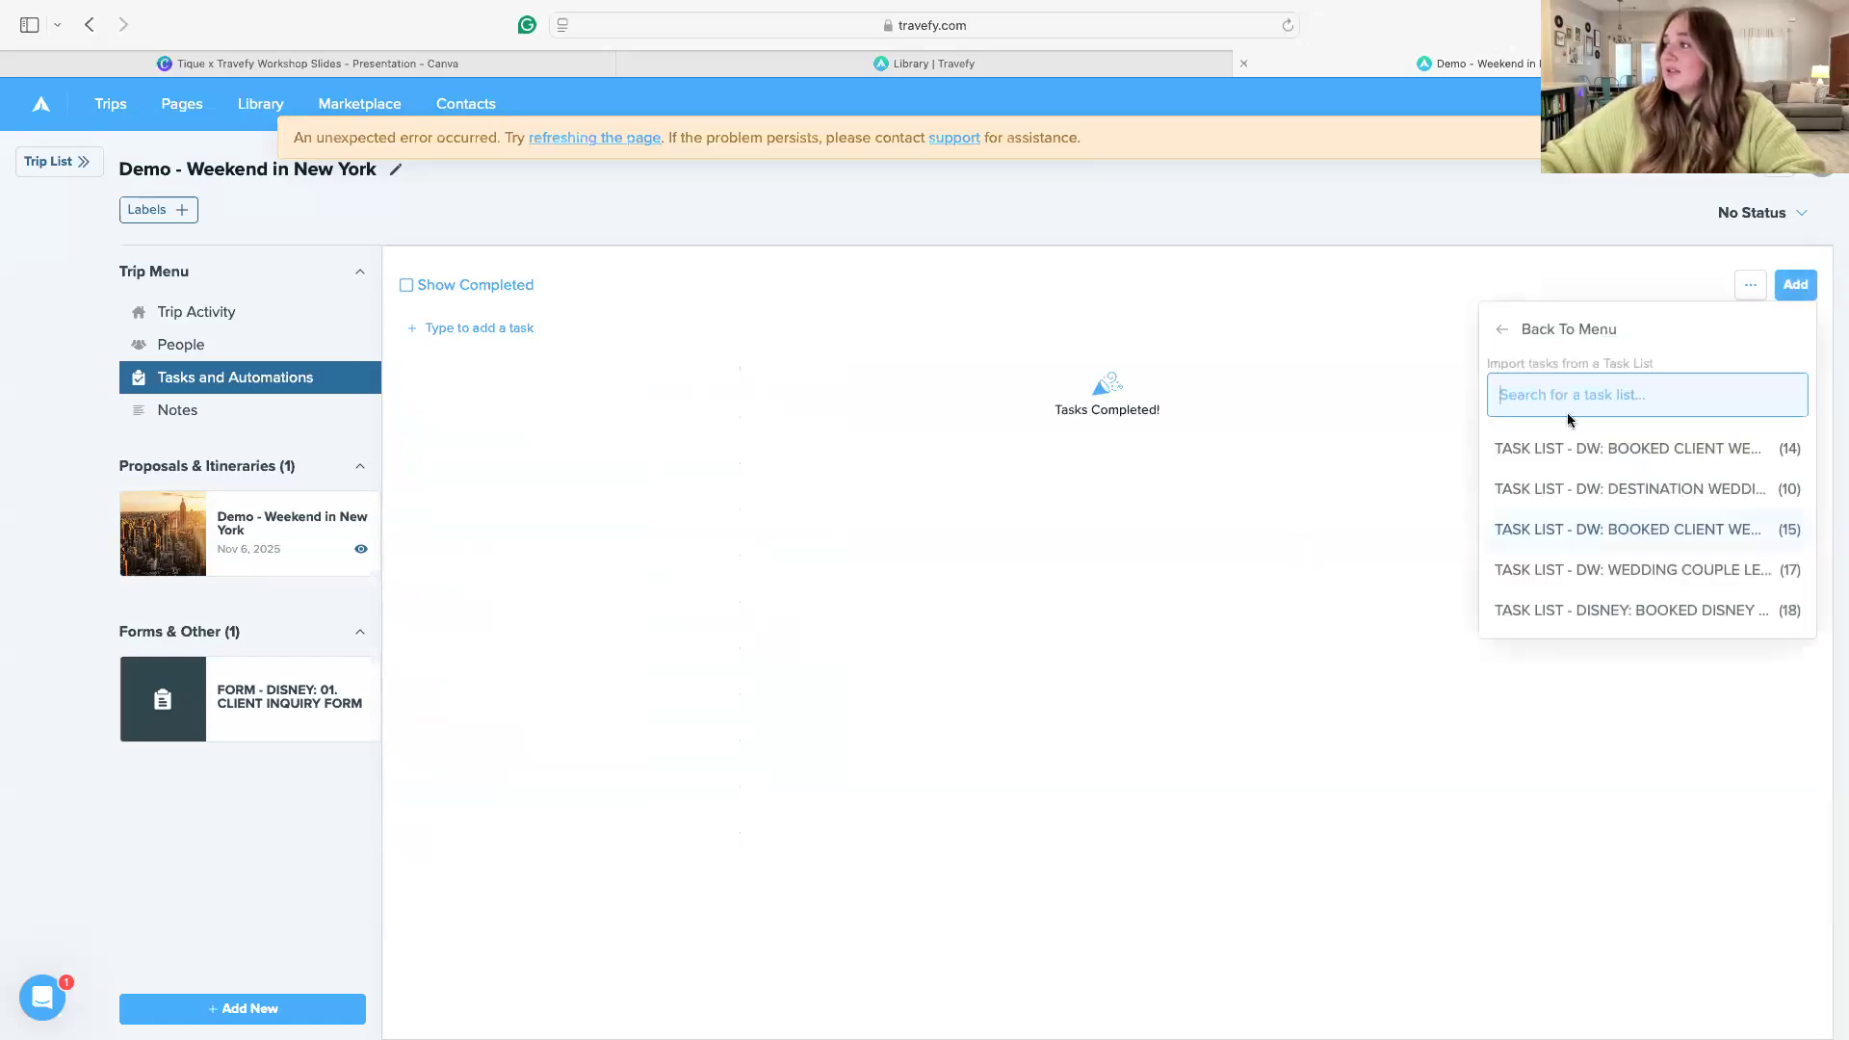
{"action": "type", "text": "bis"}
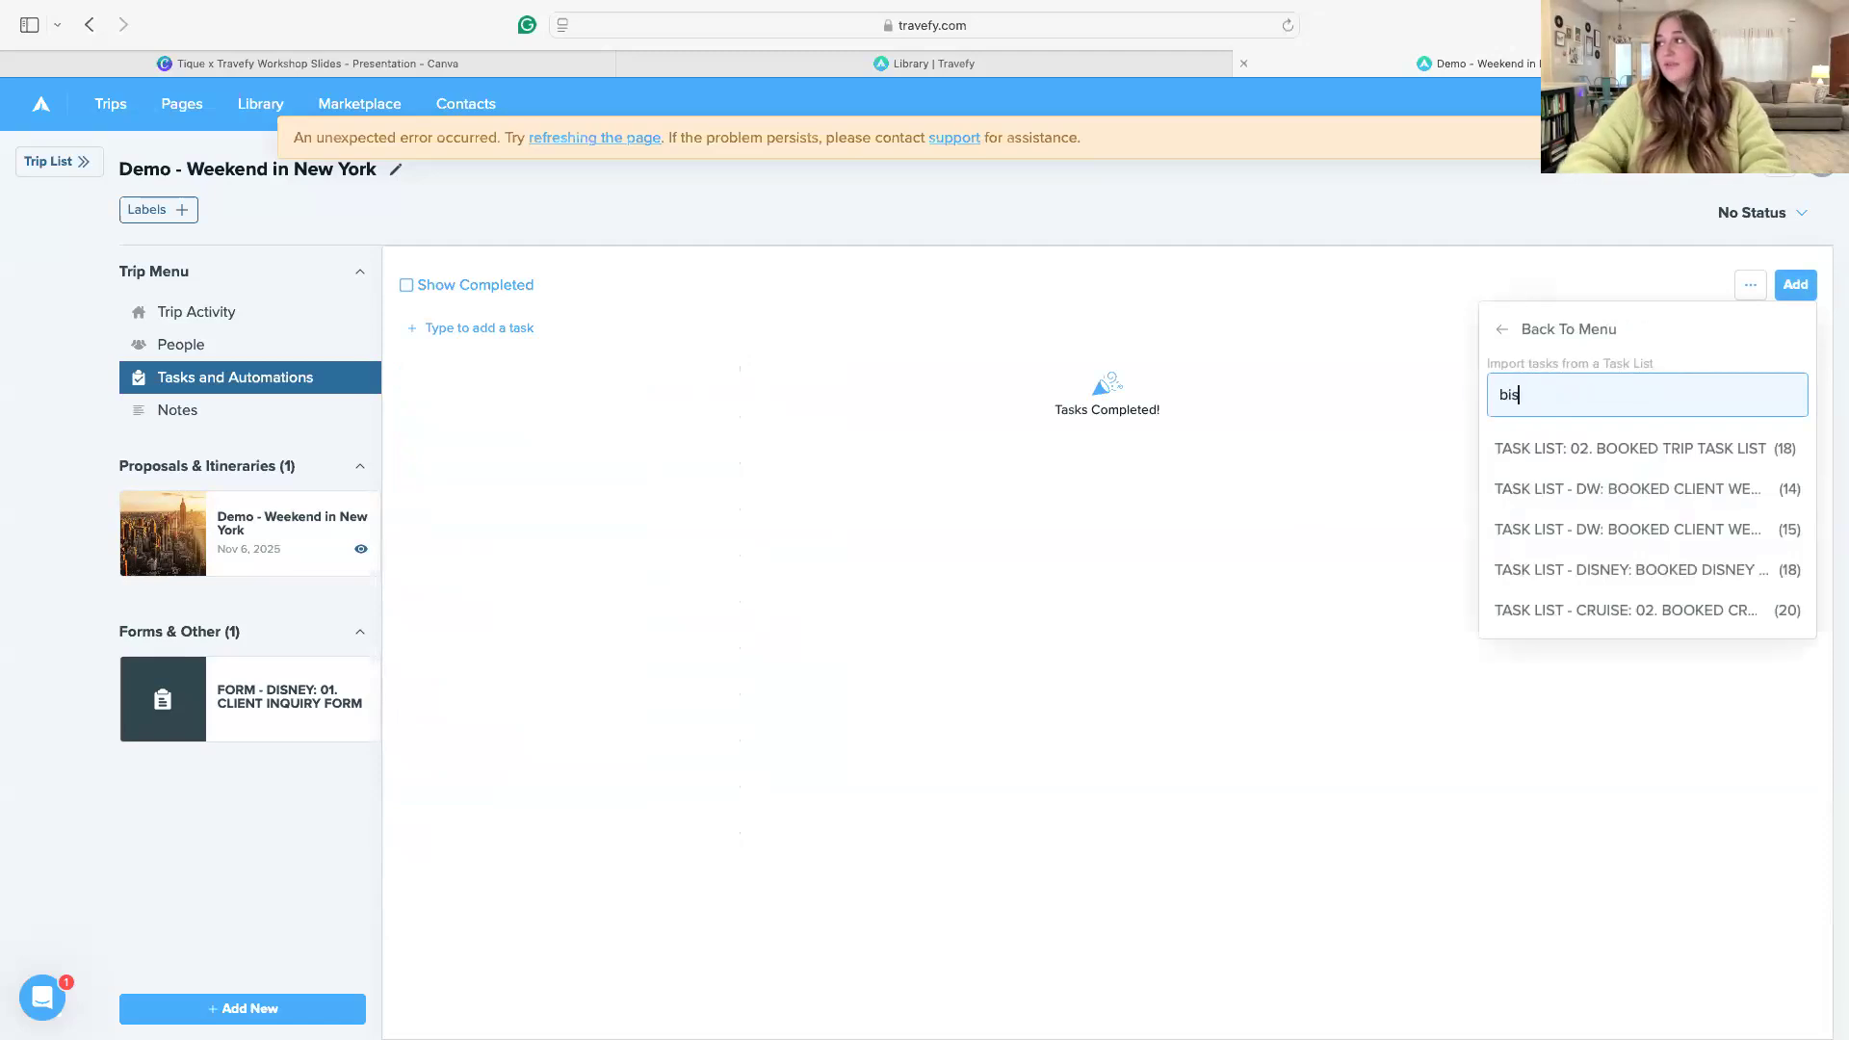
{"action": "key", "text": "BackSpace"}
{"action": "key", "text": "BackSpace"}
{"action": "type", "text": "d"}
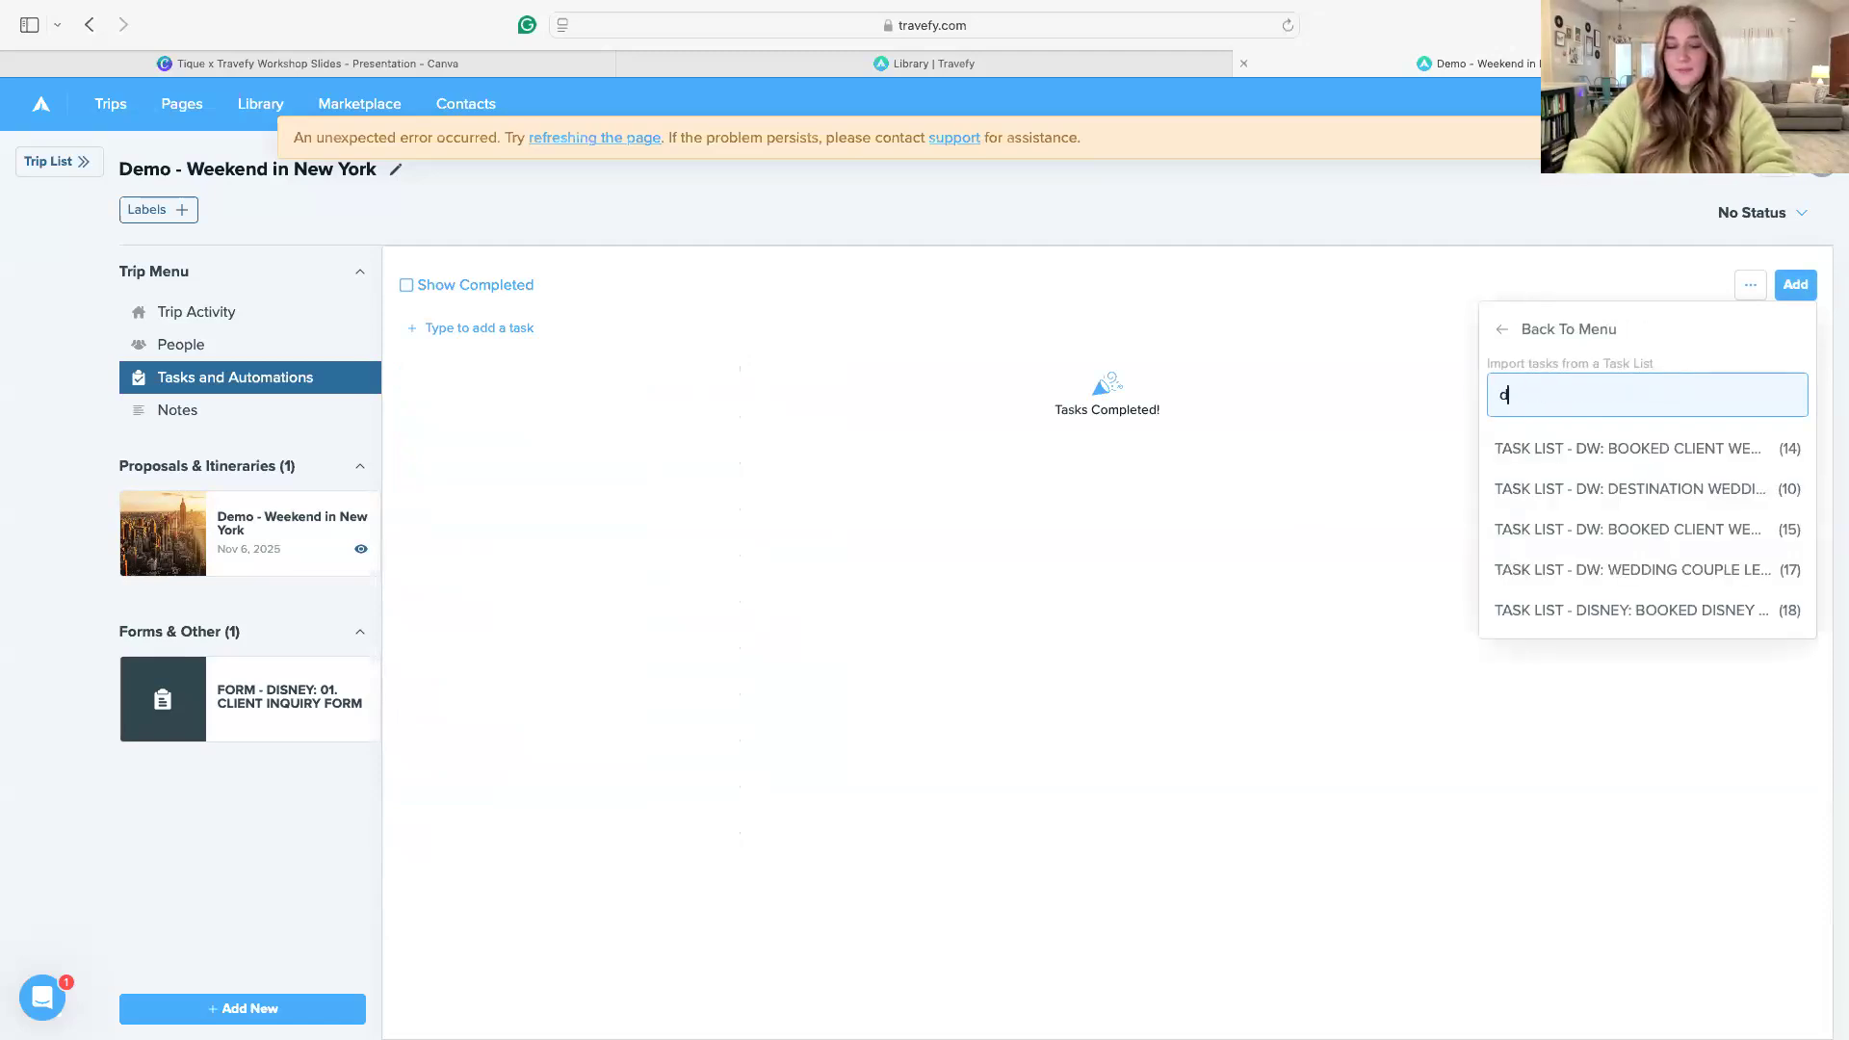
{"action": "type", "text": "is"}
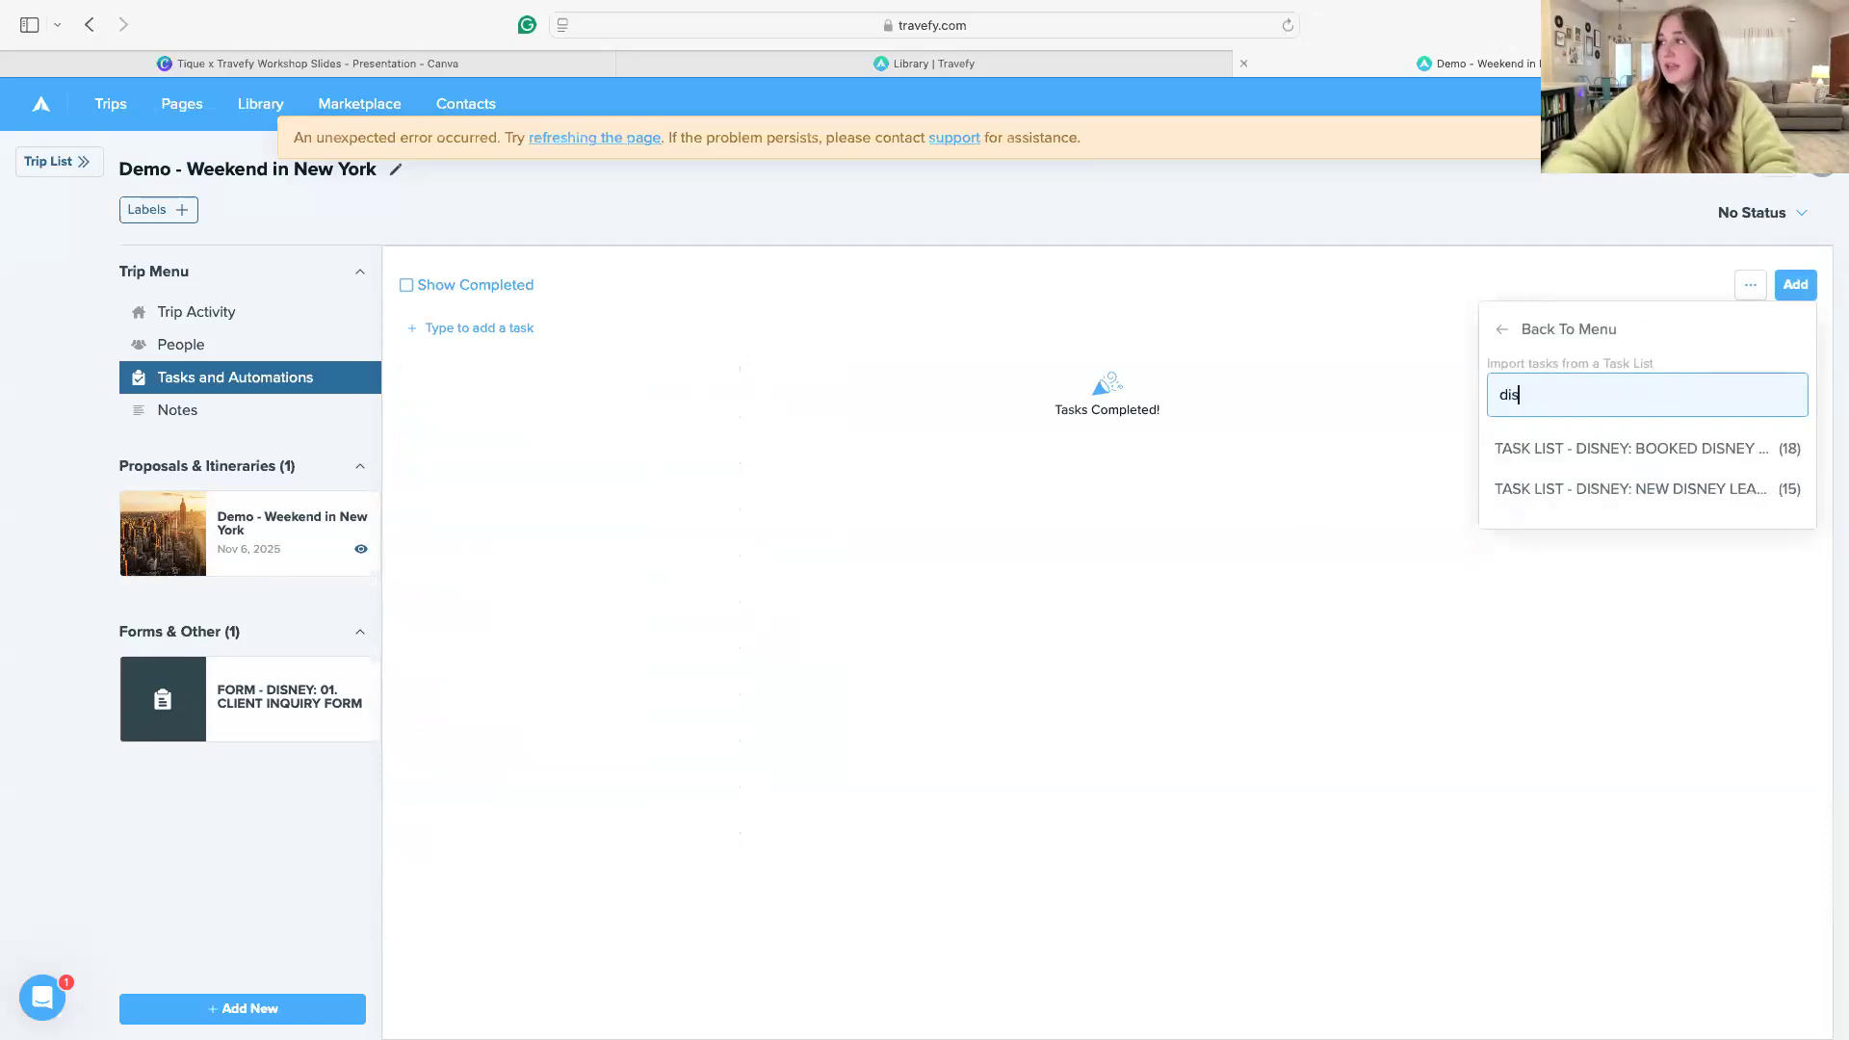
{"action": "left_click", "coordinate": [1686, 452]}
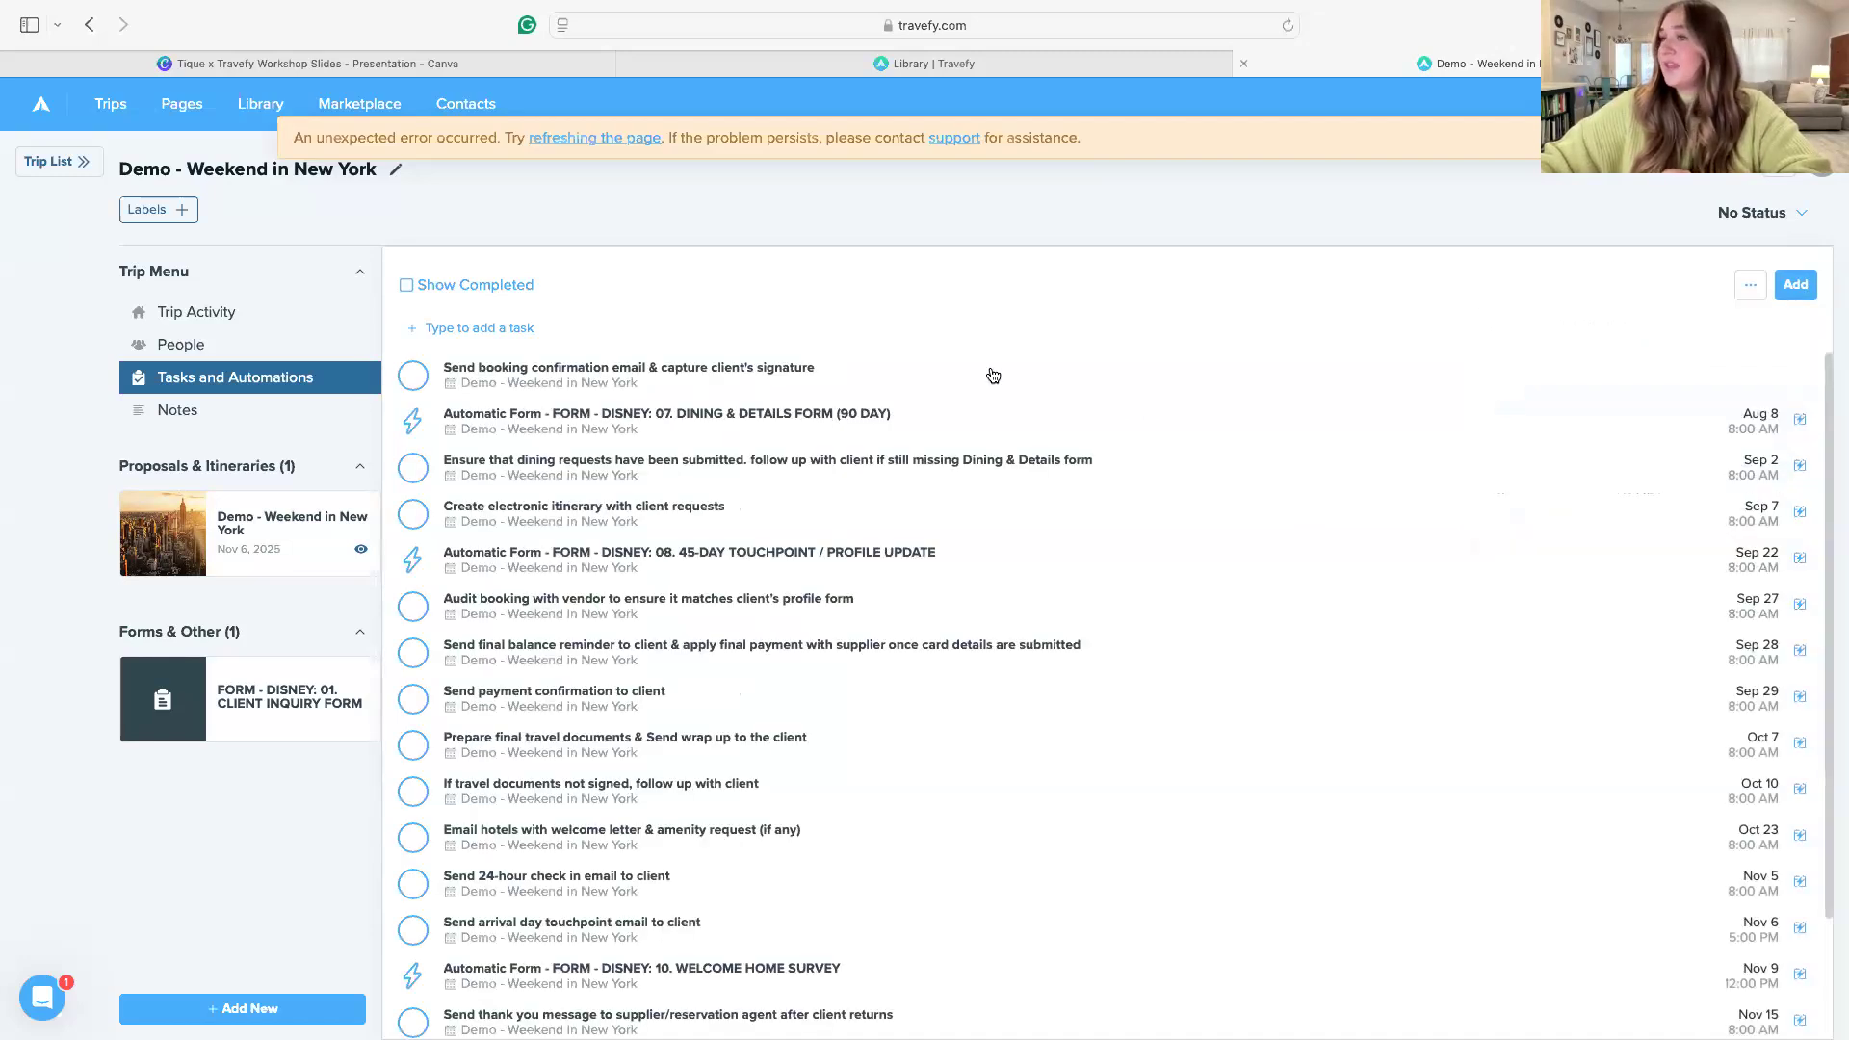
Look through the booked trip's tasks and automatic forms, and read the notes of "Send booking confirmation email & capture client's signature"
{"action": "scroll", "coordinate": [1664, 520], "scroll_direction": "down", "scroll_amount": 3}
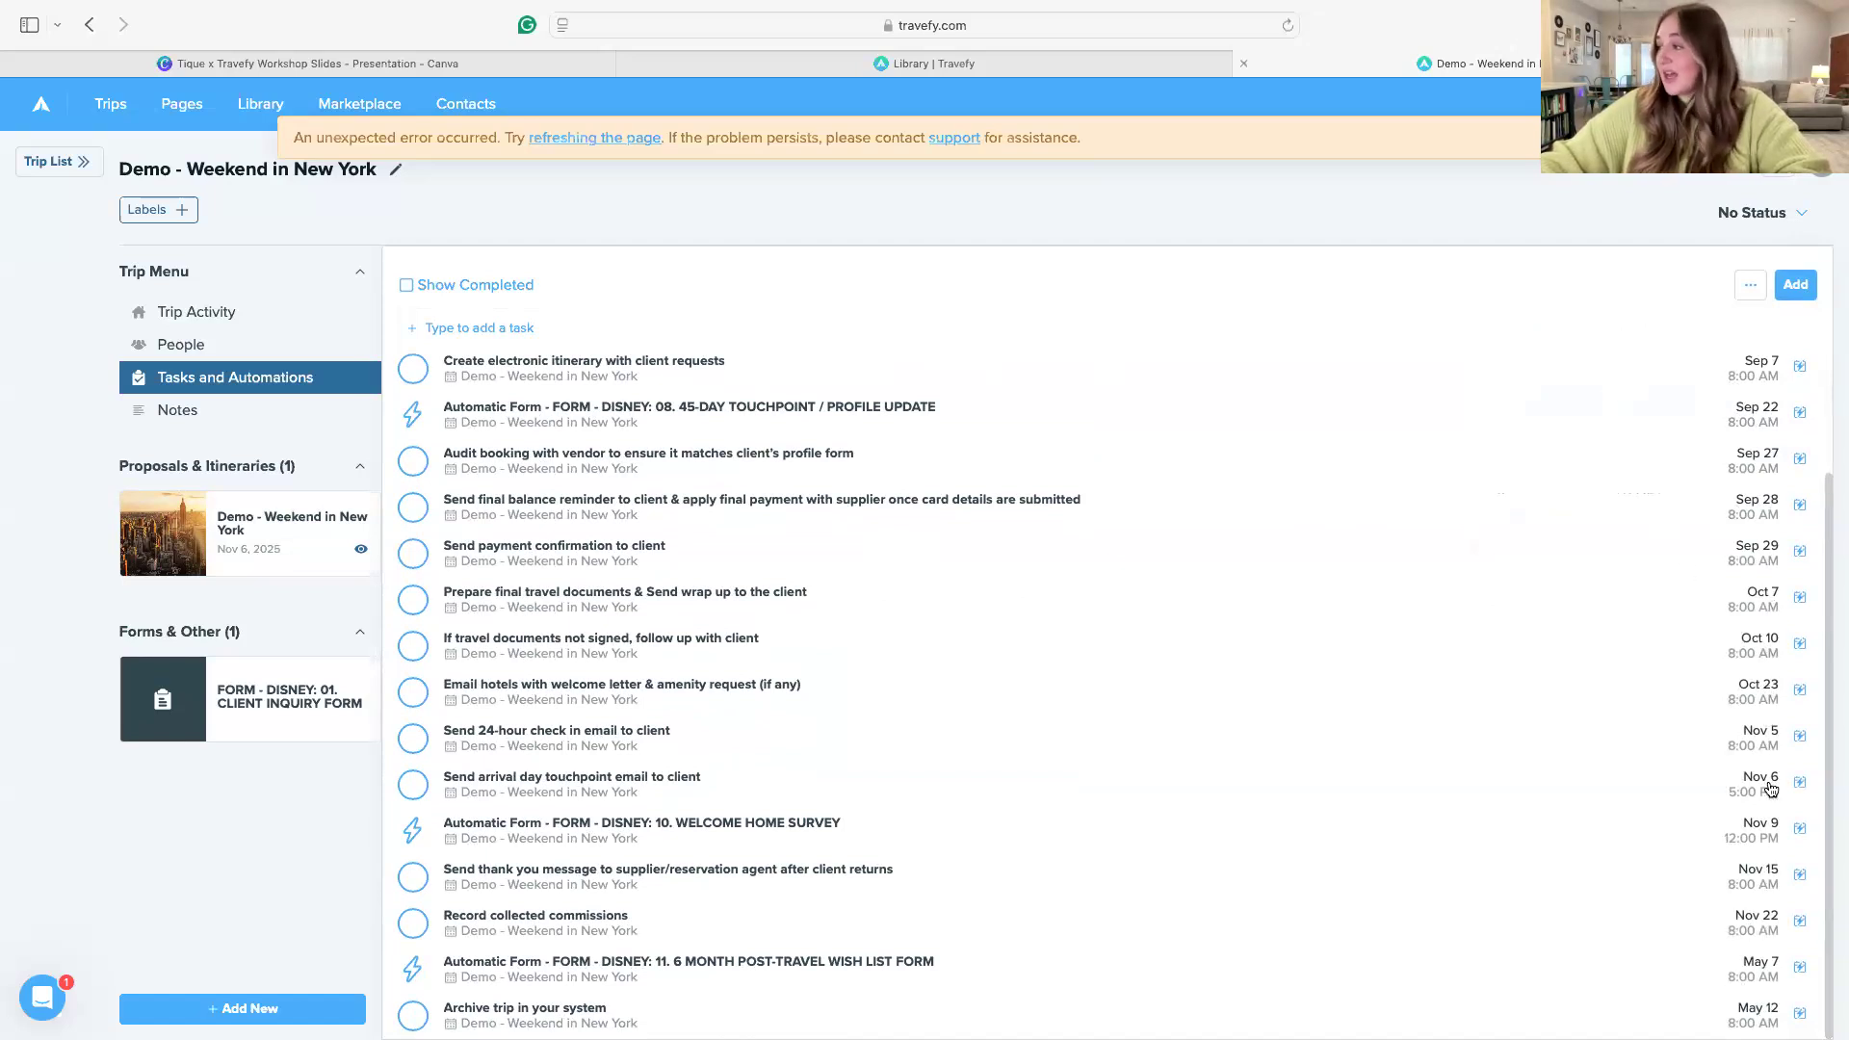
{"action": "scroll", "coordinate": [1652, 785], "scroll_direction": "up", "scroll_amount": 3}
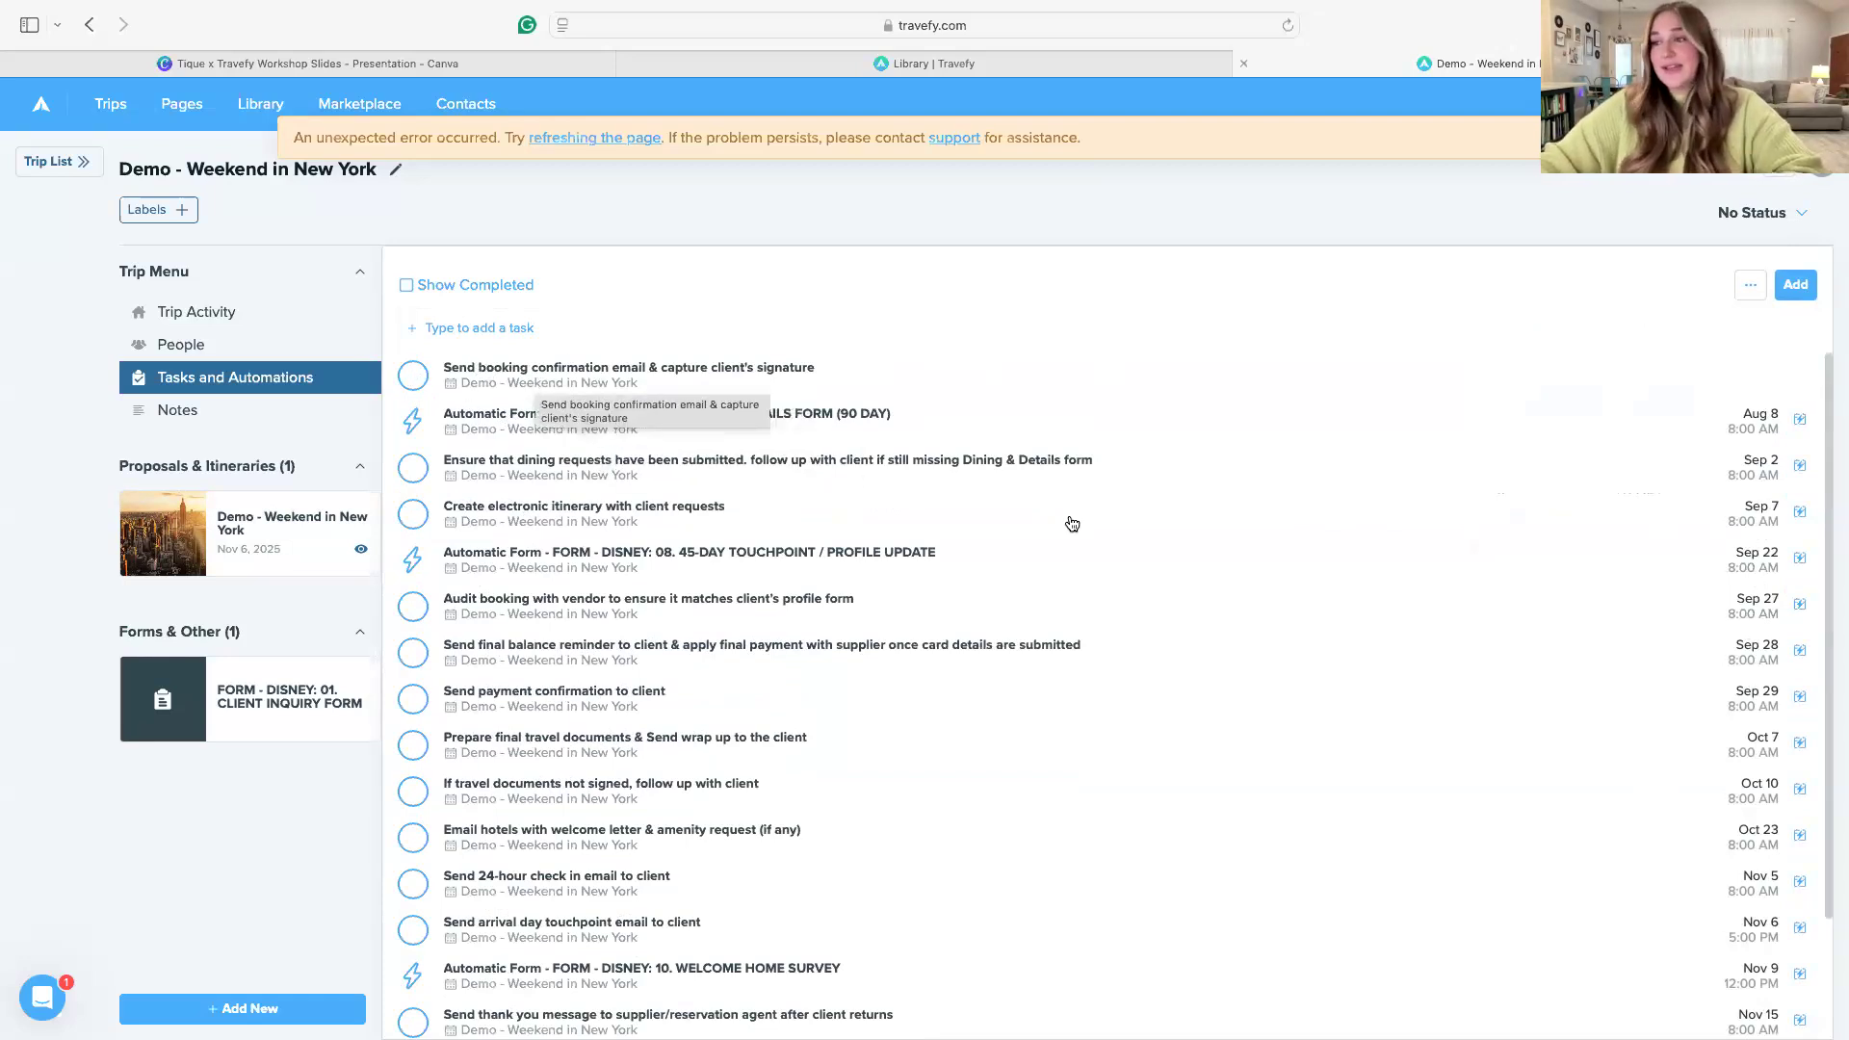
{"action": "scroll", "coordinate": [1070, 539], "scroll_direction": "down", "scroll_amount": 3}
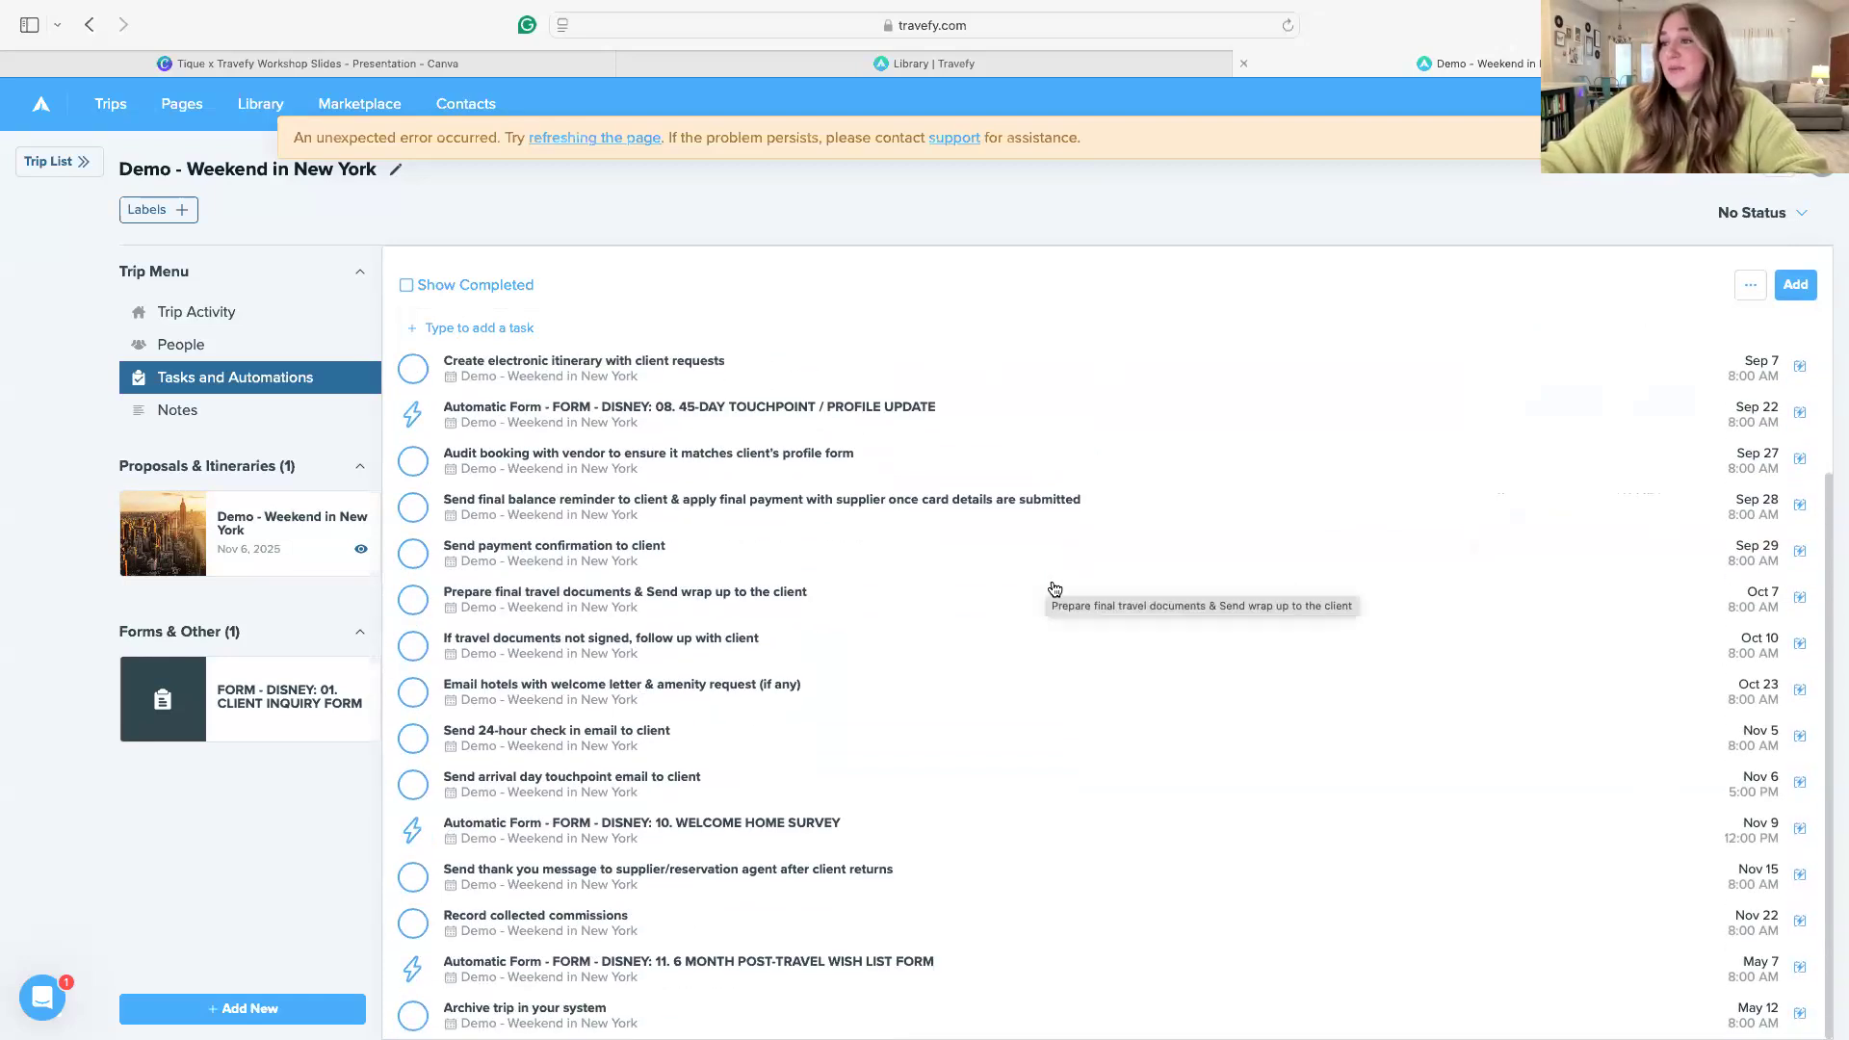
{"action": "scroll", "coordinate": [509, 311], "scroll_direction": "up", "scroll_amount": 3}
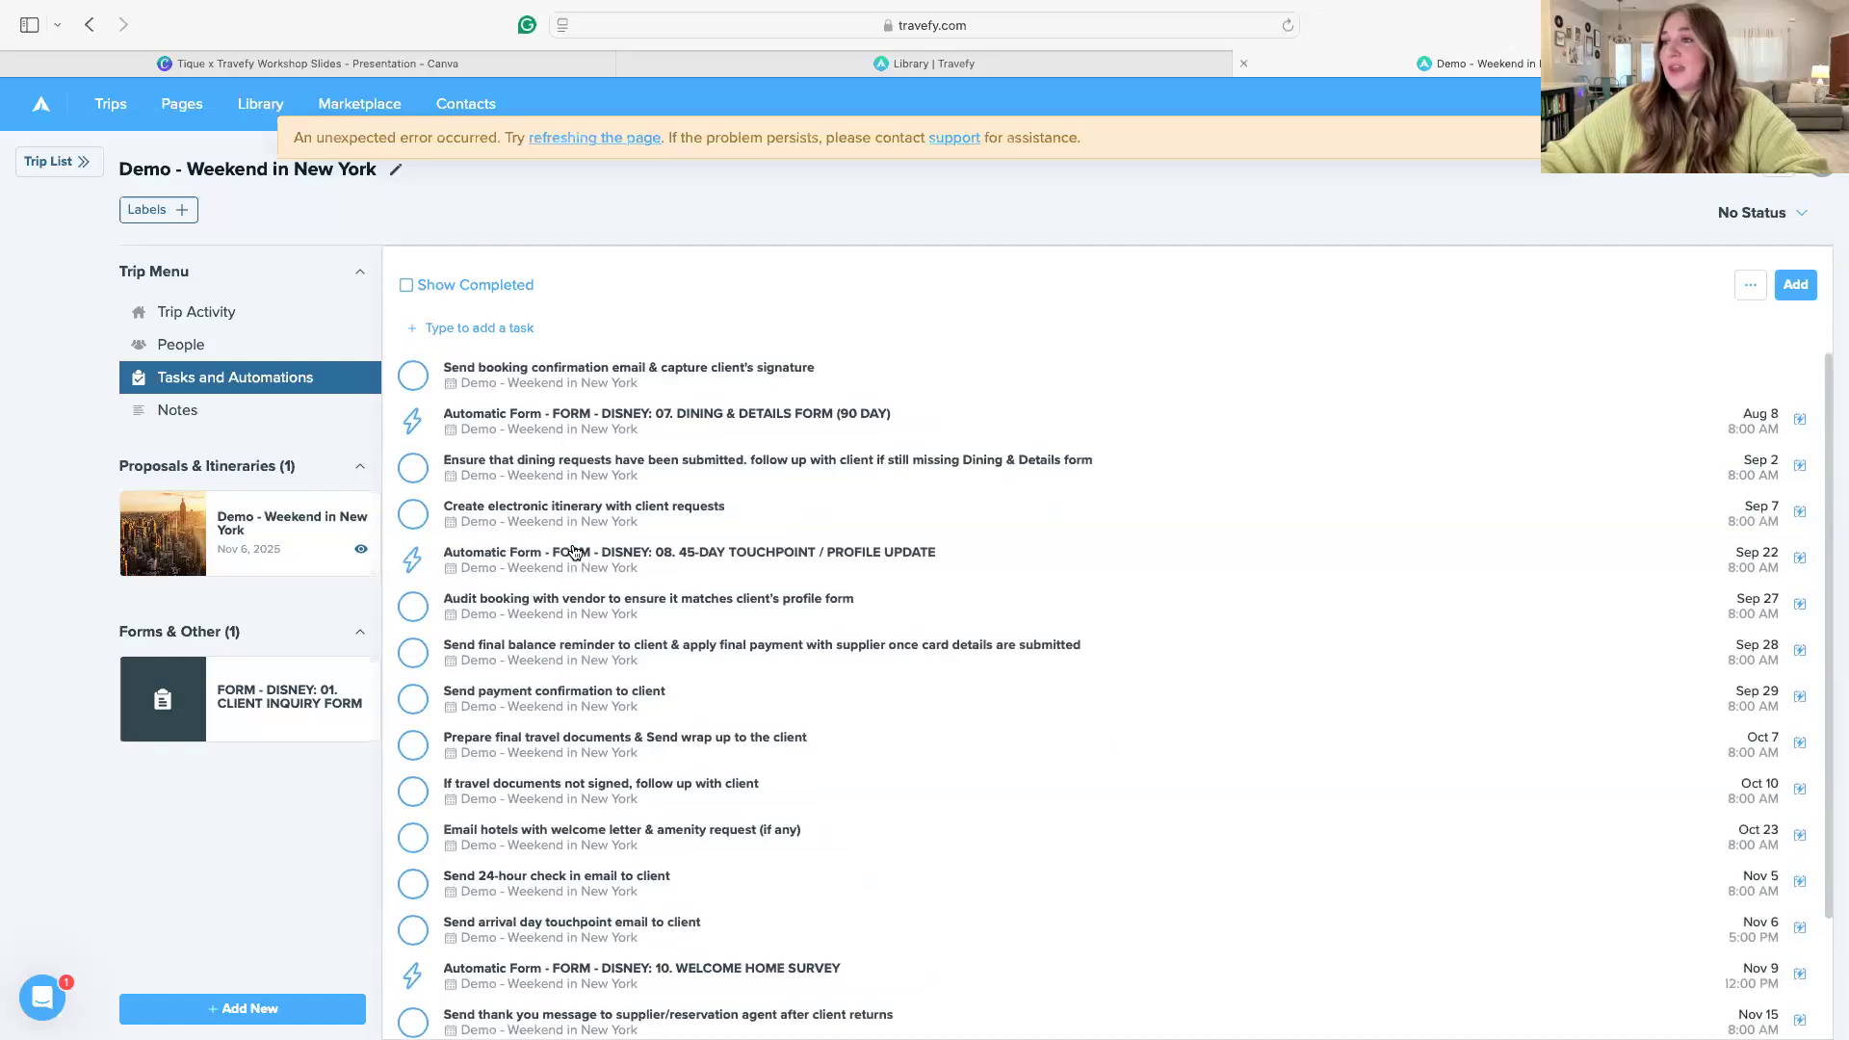
{"action": "left_click", "coordinate": [516, 378]}
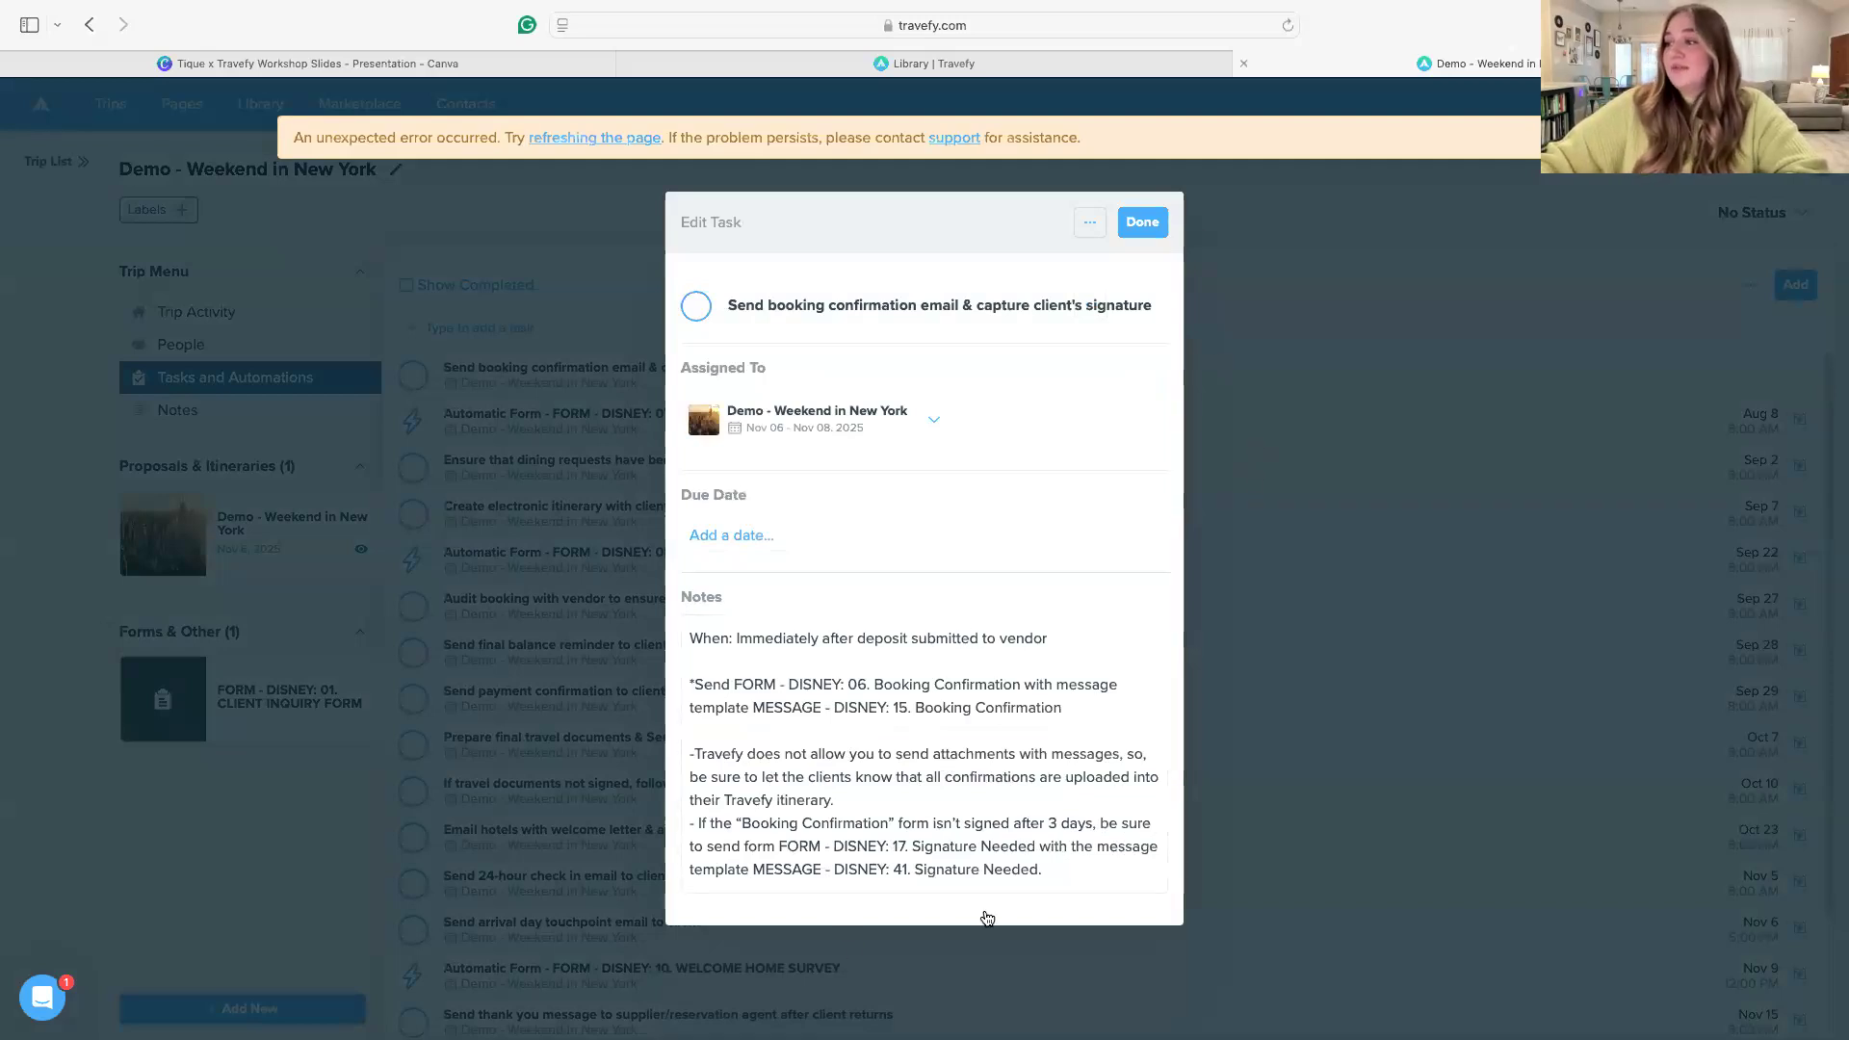
{"action": "left_click", "coordinate": [1145, 226]}
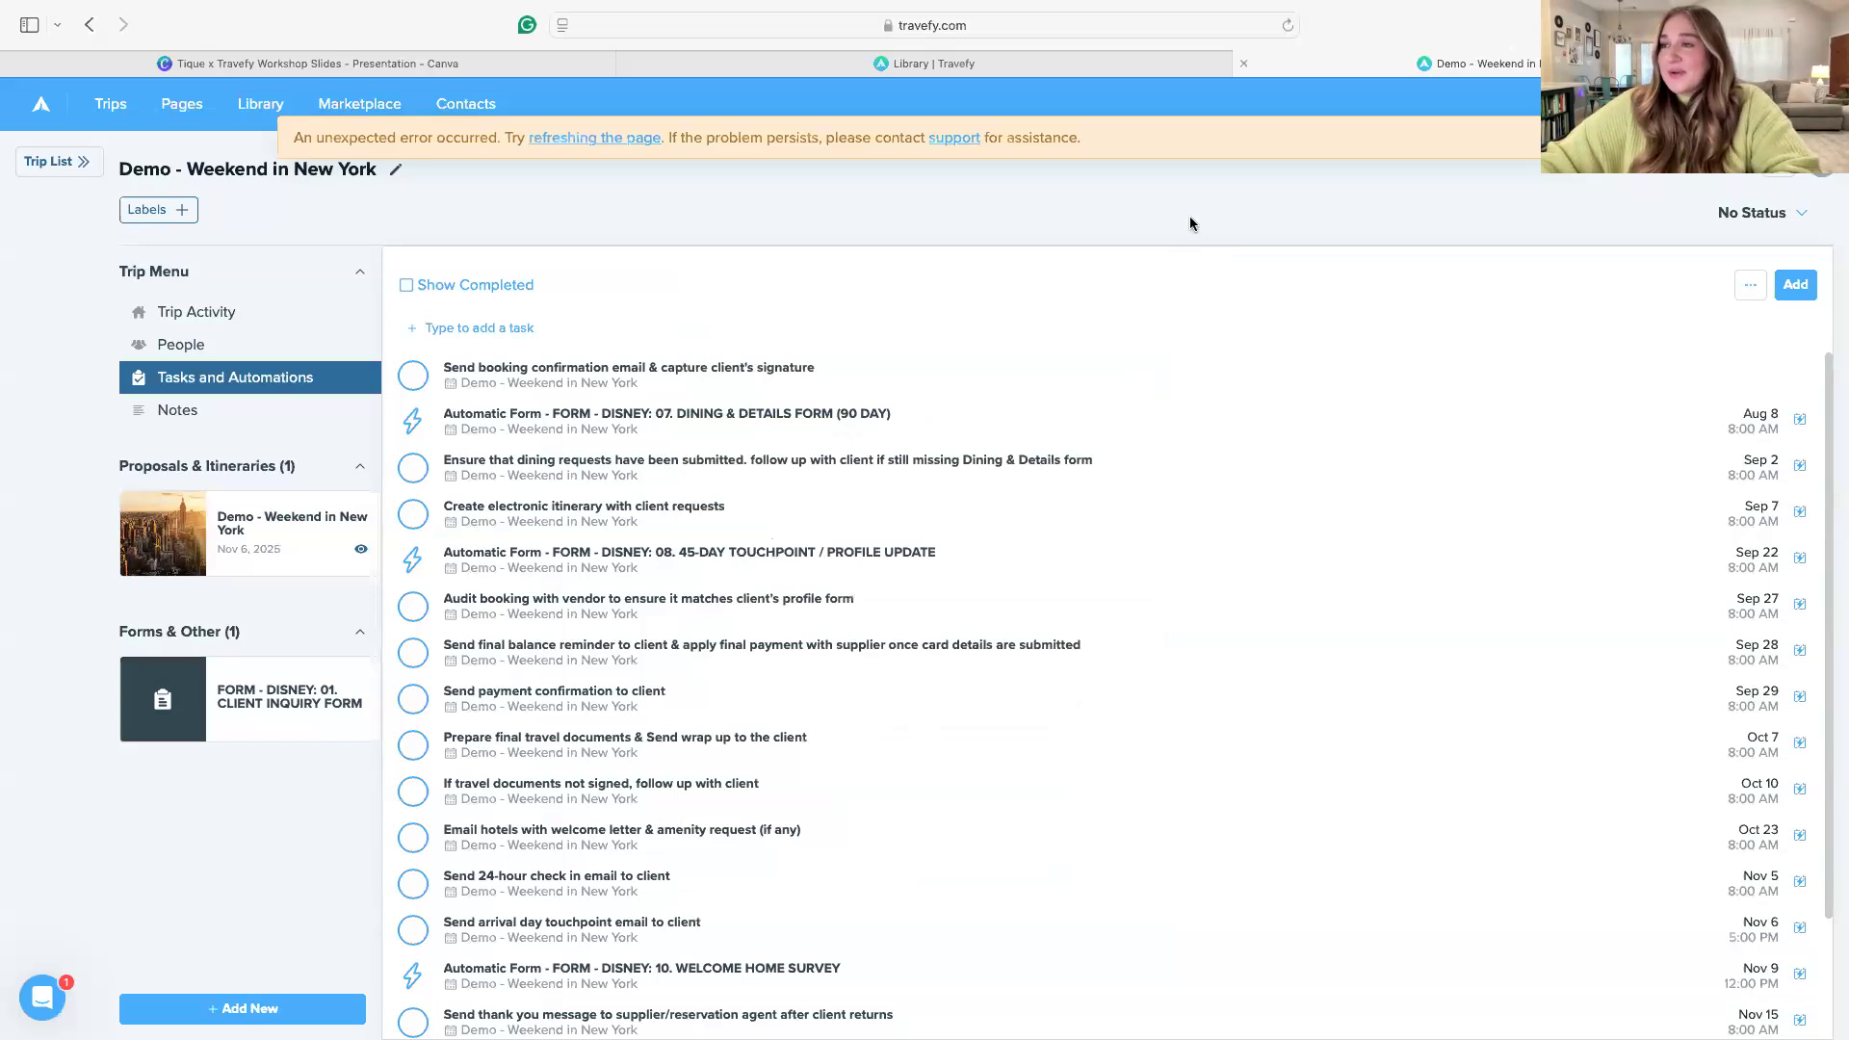
Switch to the Canva workshop slides, present them full screen, and advance to the "Best Practices & Tips For Using CCT In Travefy" slide
{"action": "left_click", "coordinate": [308, 64]}
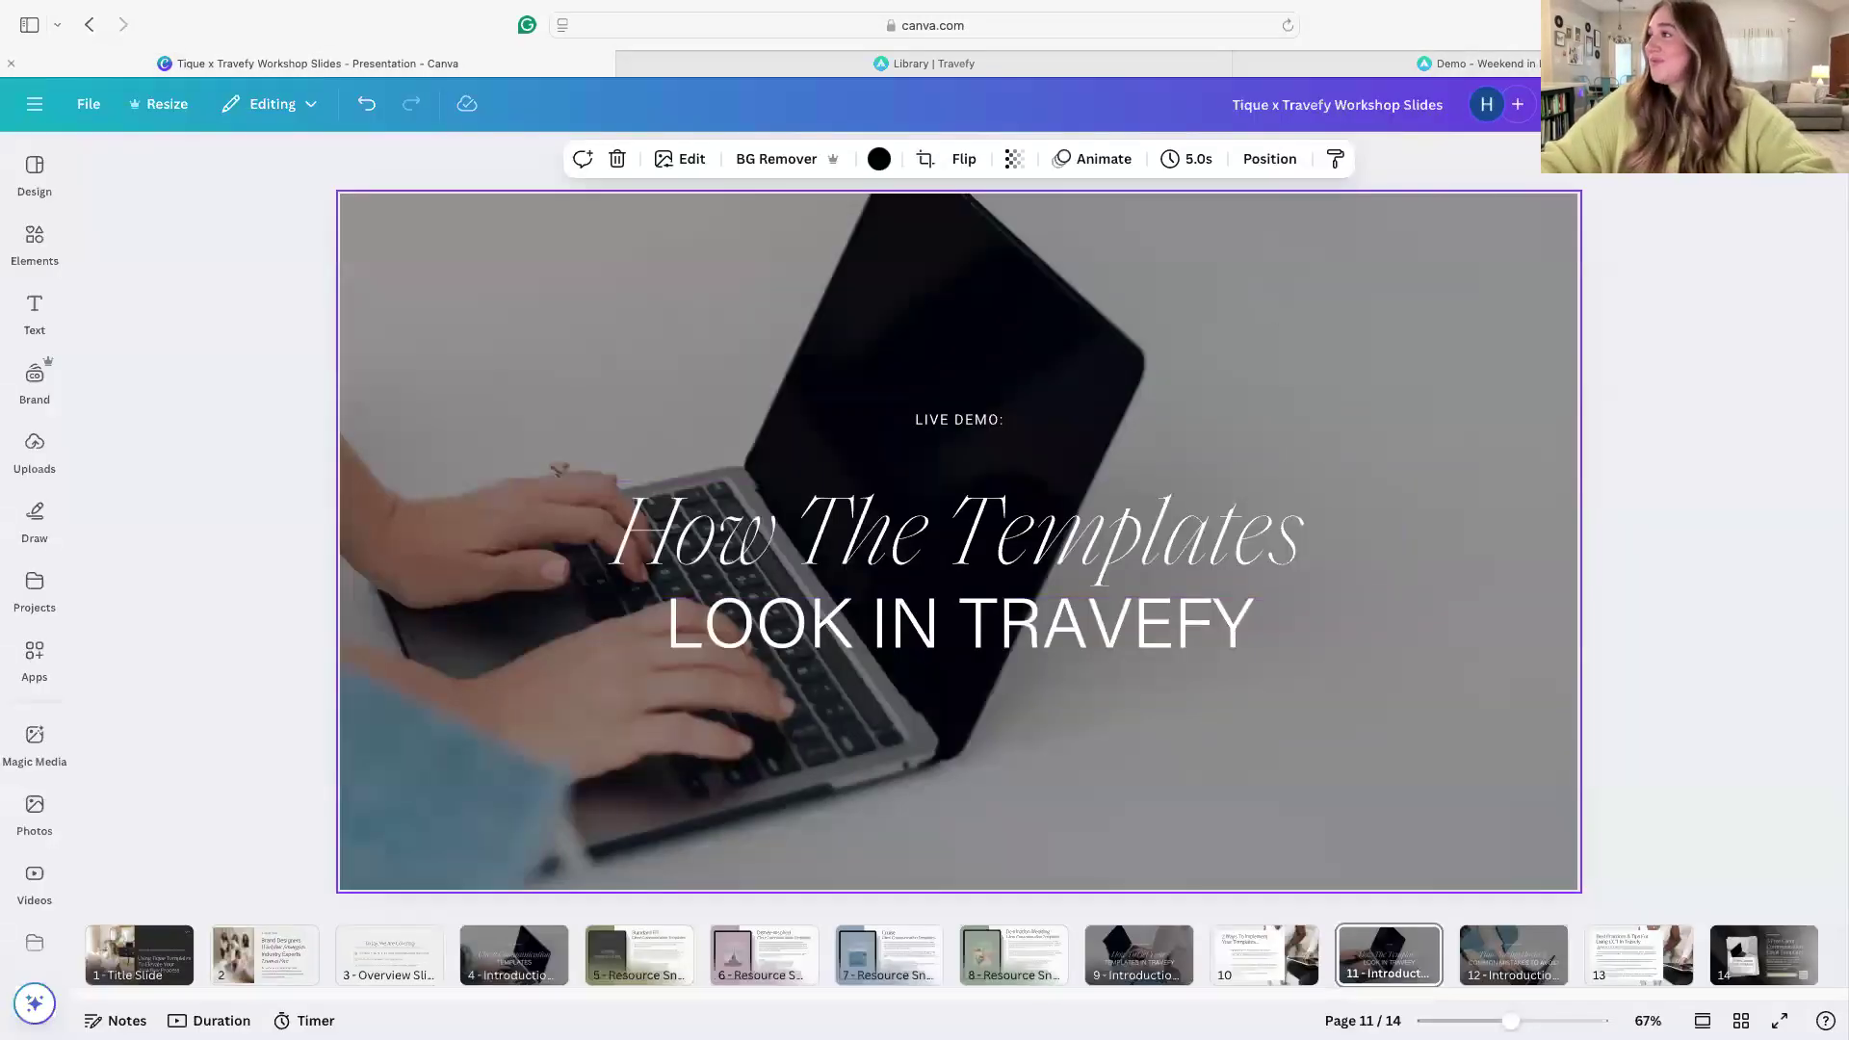
{"action": "left_click", "coordinate": [1639, 104]}
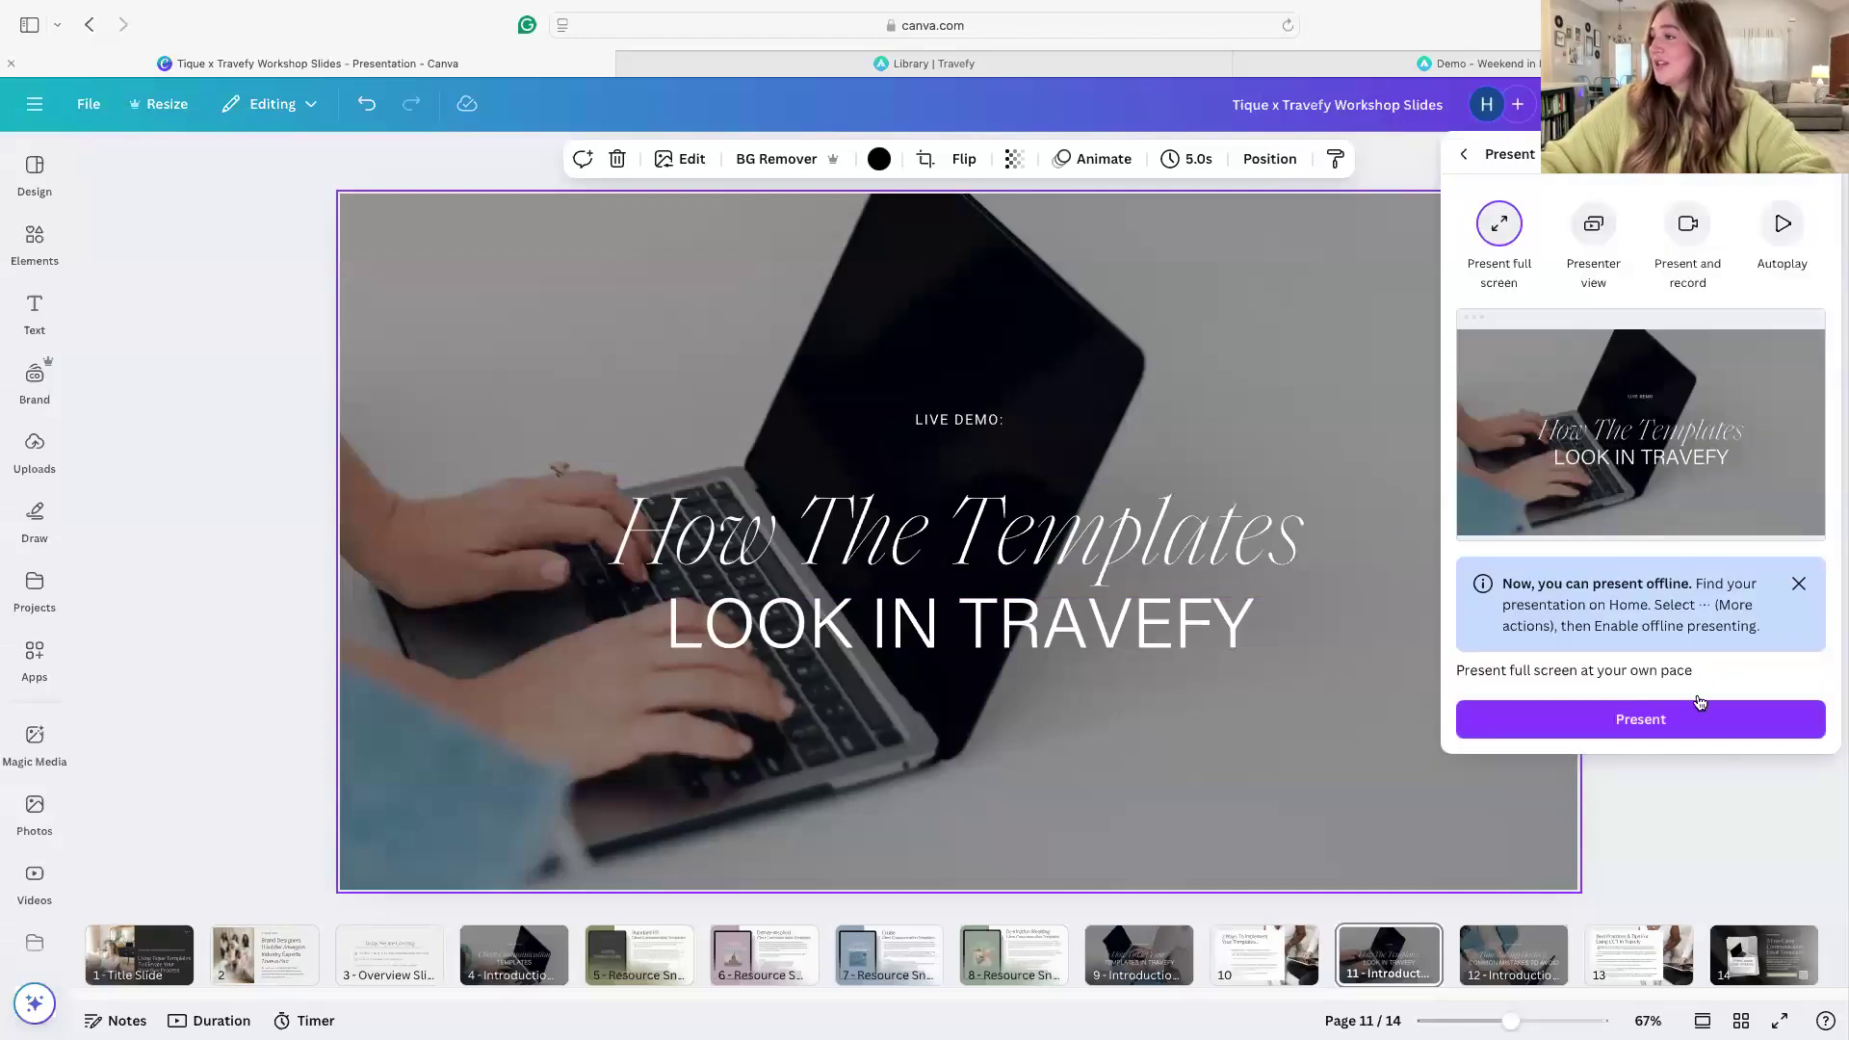
{"action": "left_click", "coordinate": [1694, 723]}
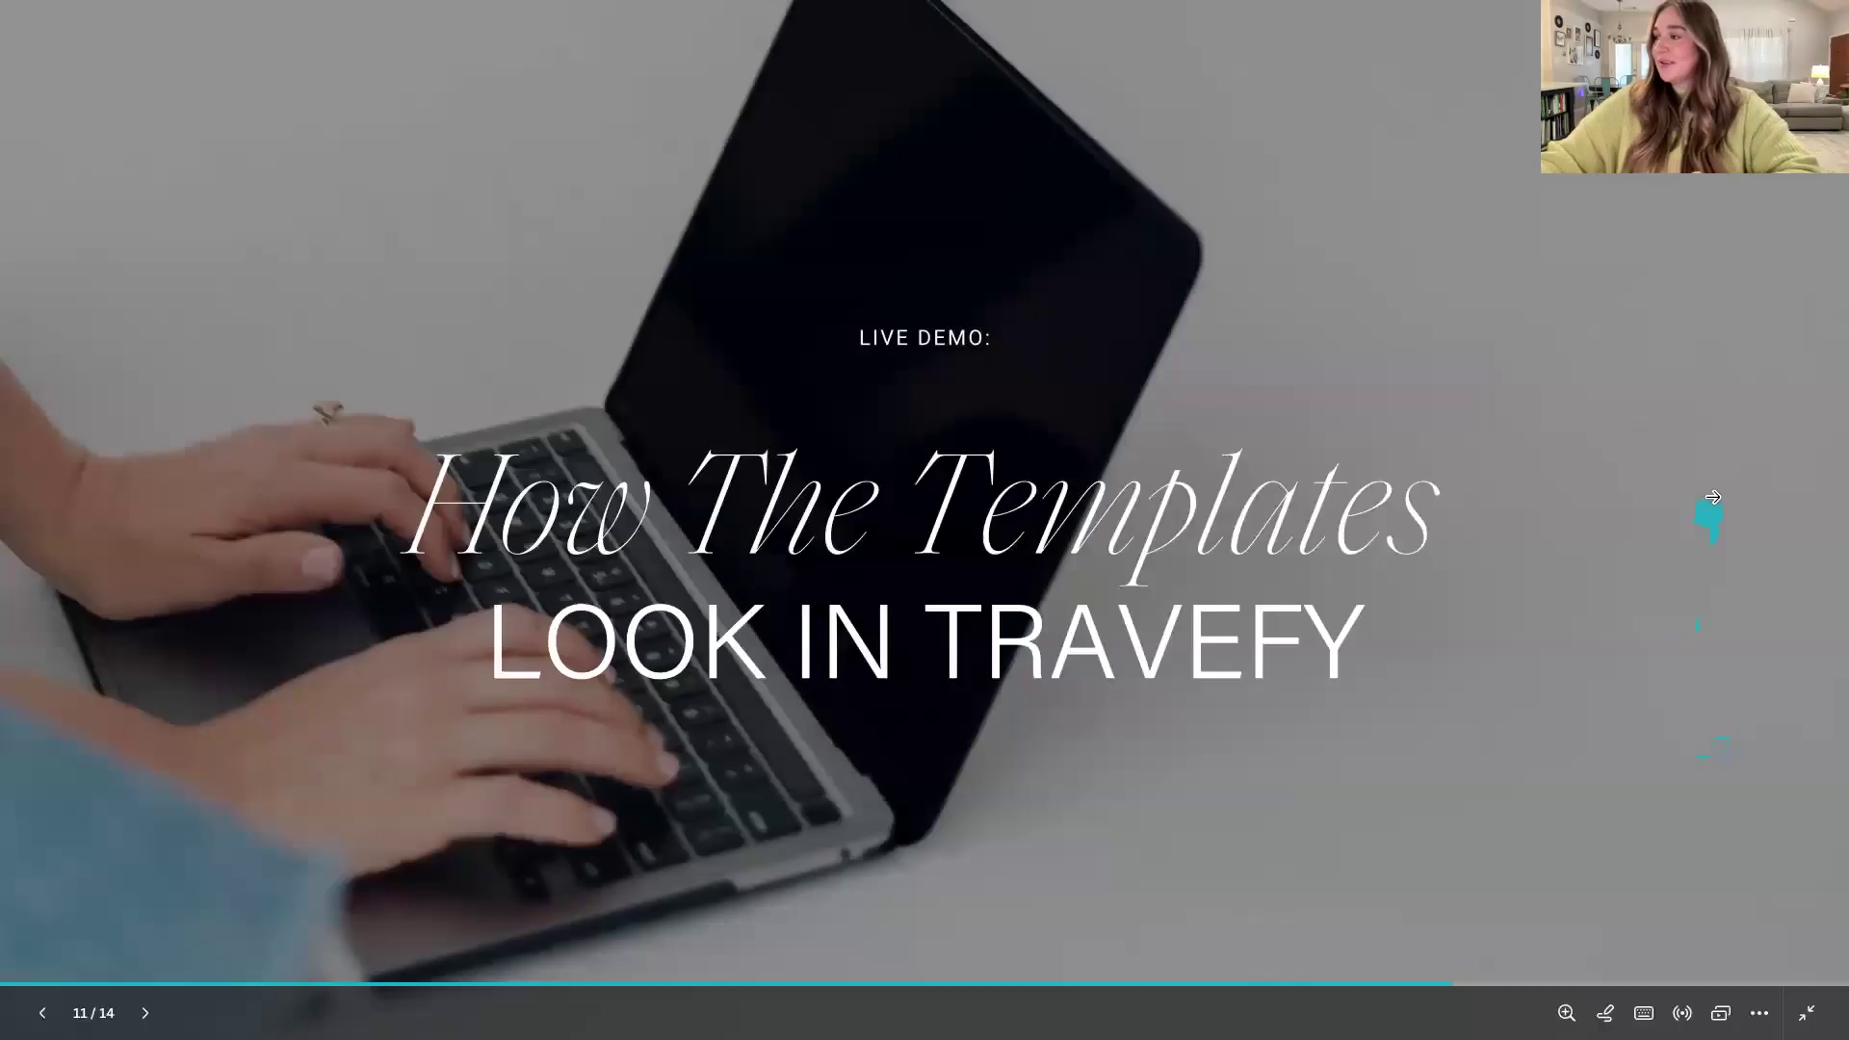
{"action": "left_click", "coordinate": [1712, 497]}
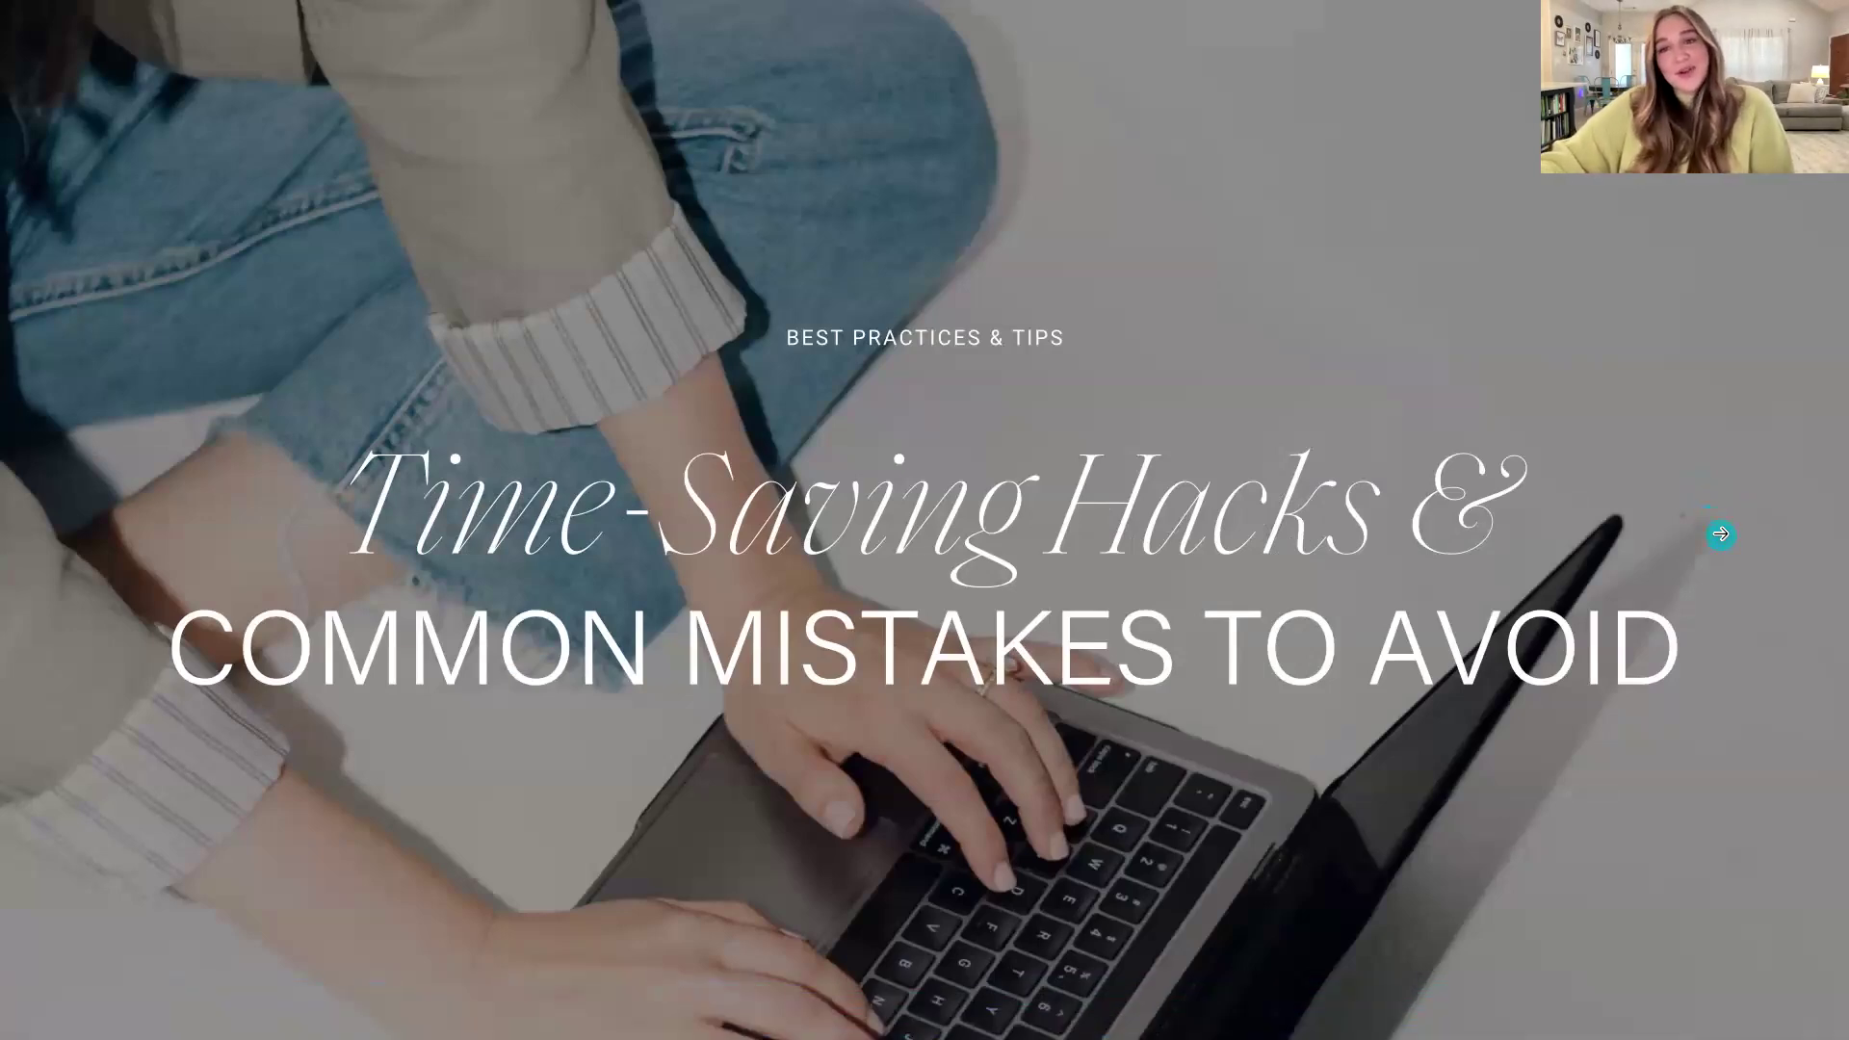
{"action": "left_click", "coordinate": [1721, 534]}
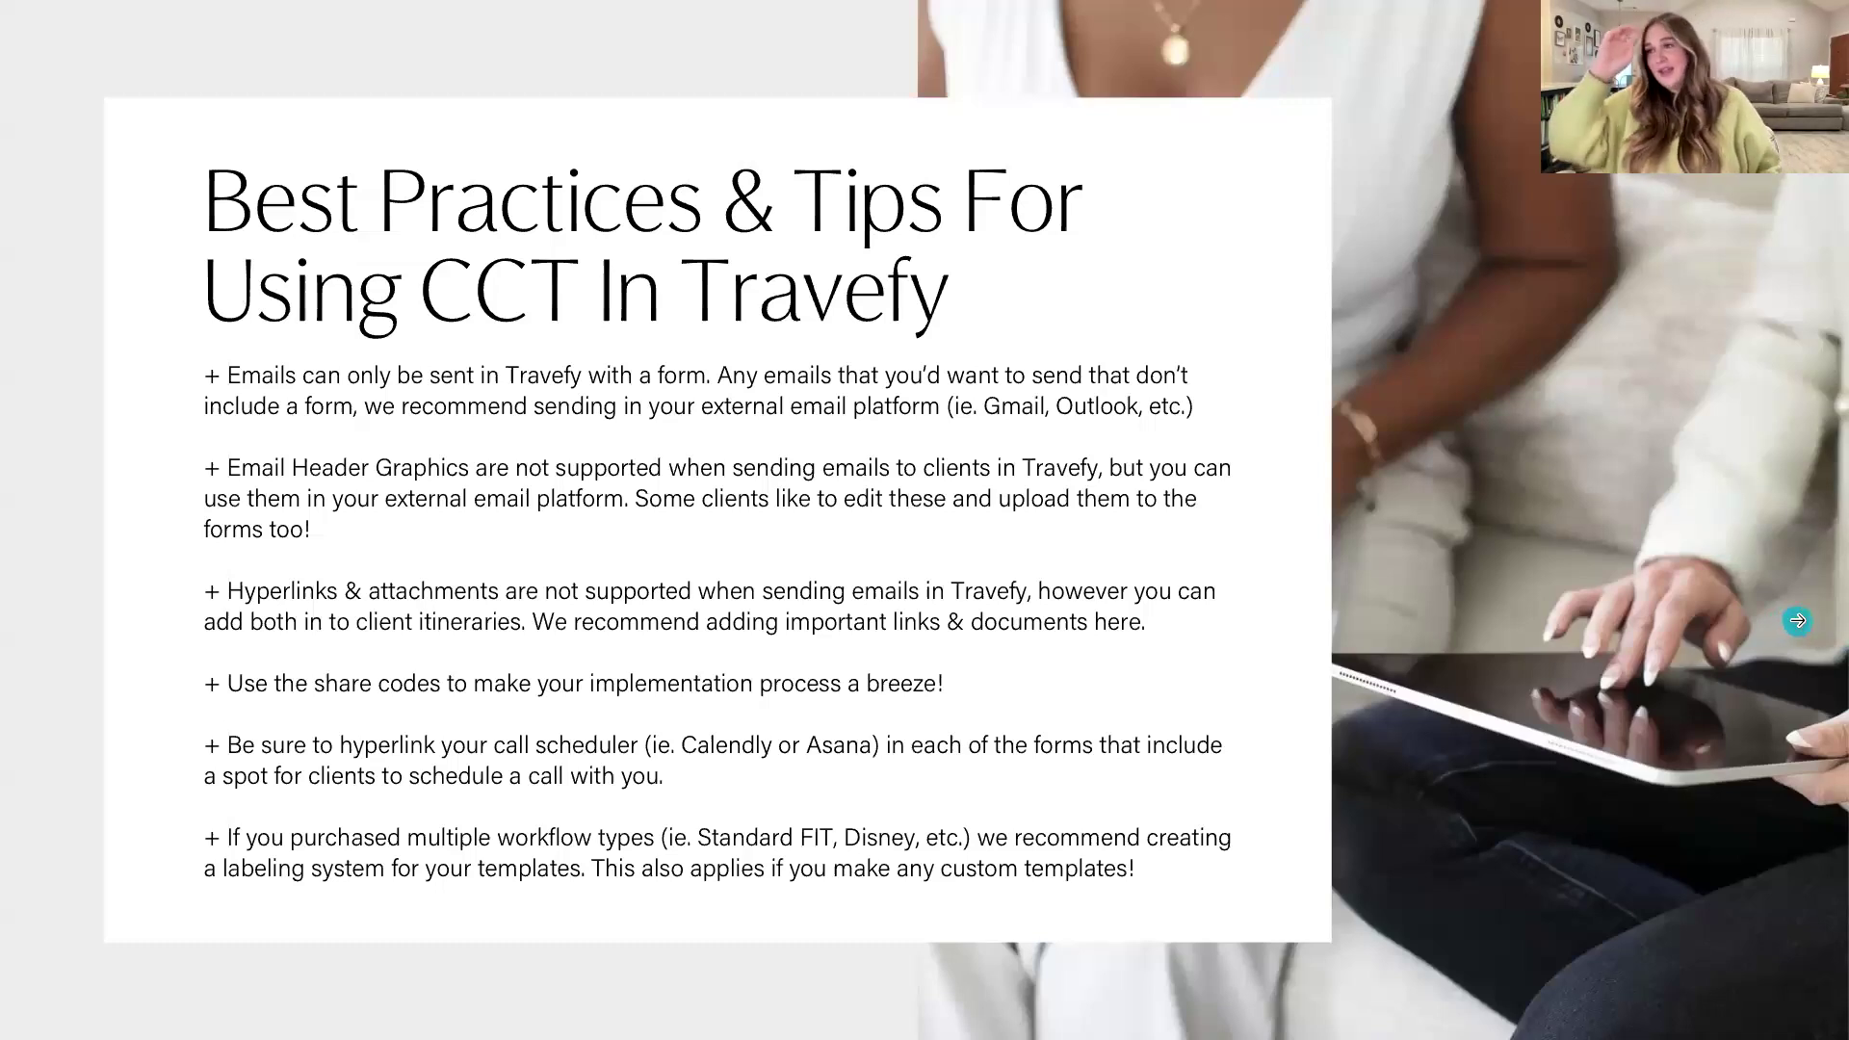
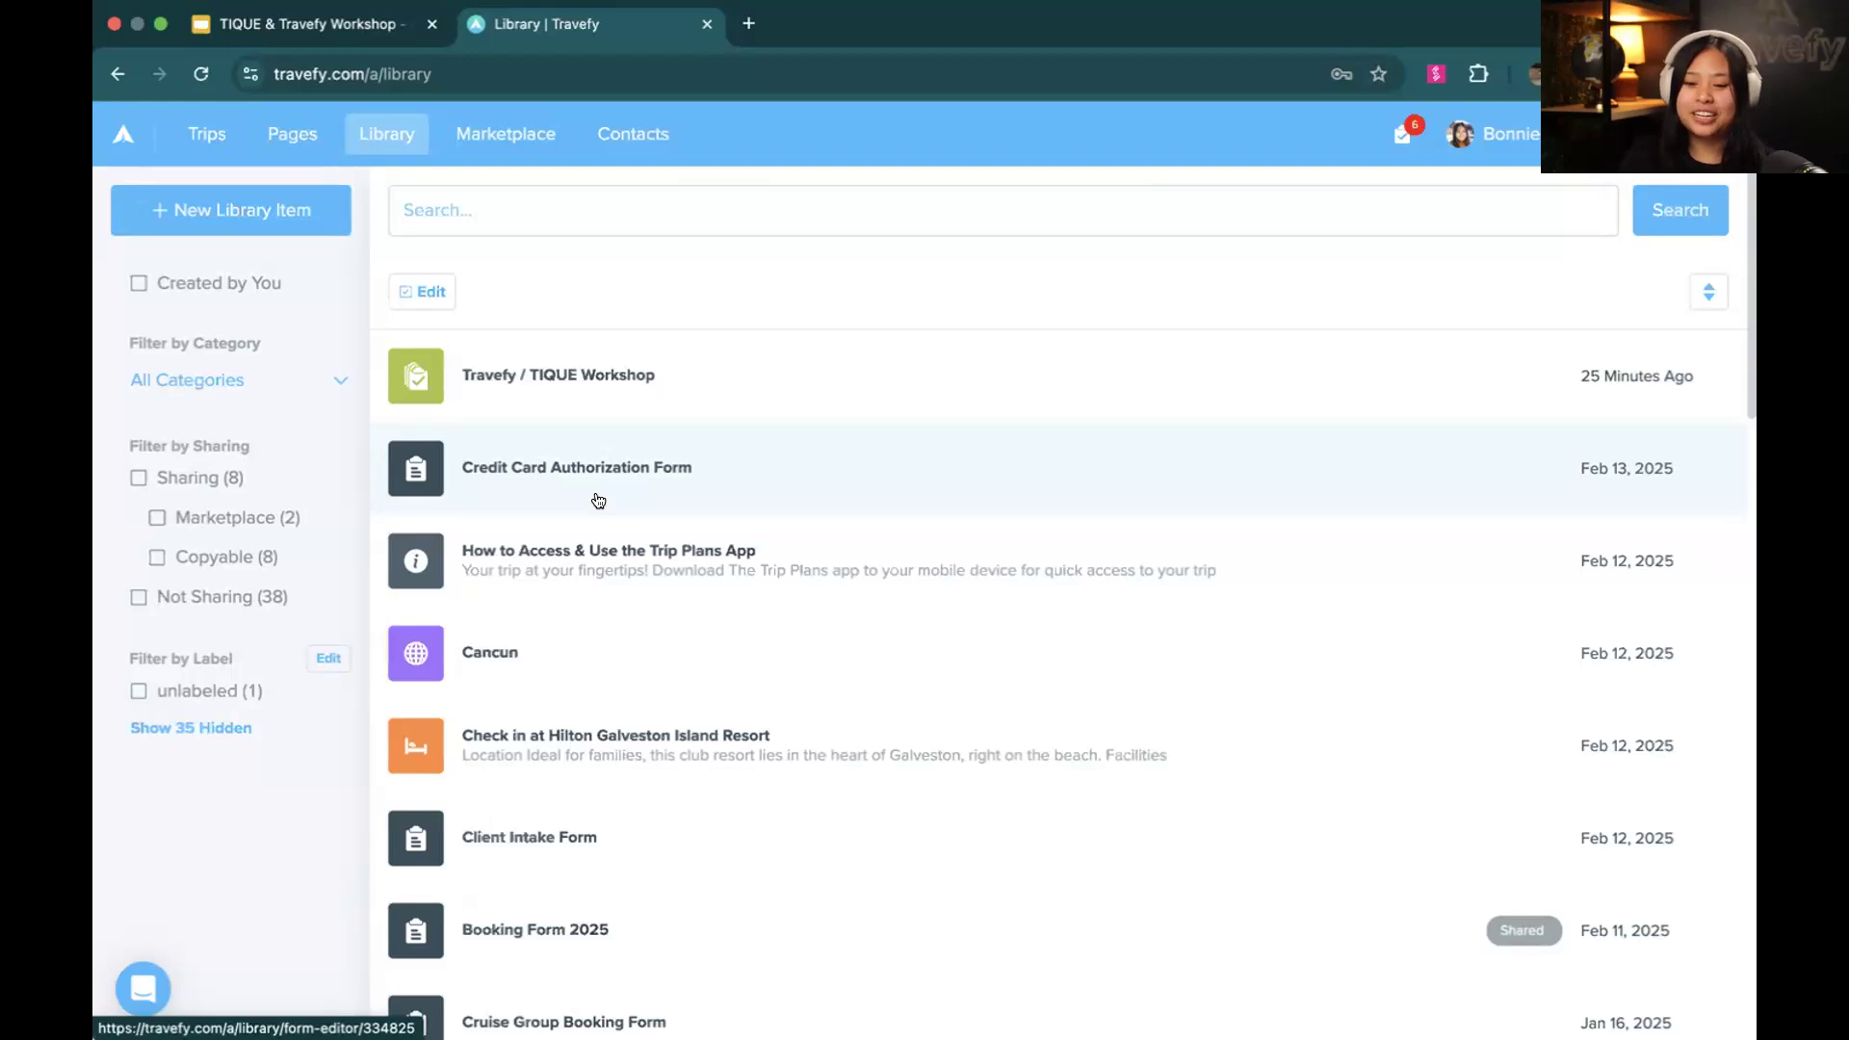
Open the Credit Card Authorization Form from the library for editing and look through its questions
{"action": "left_click", "coordinate": [598, 500]}
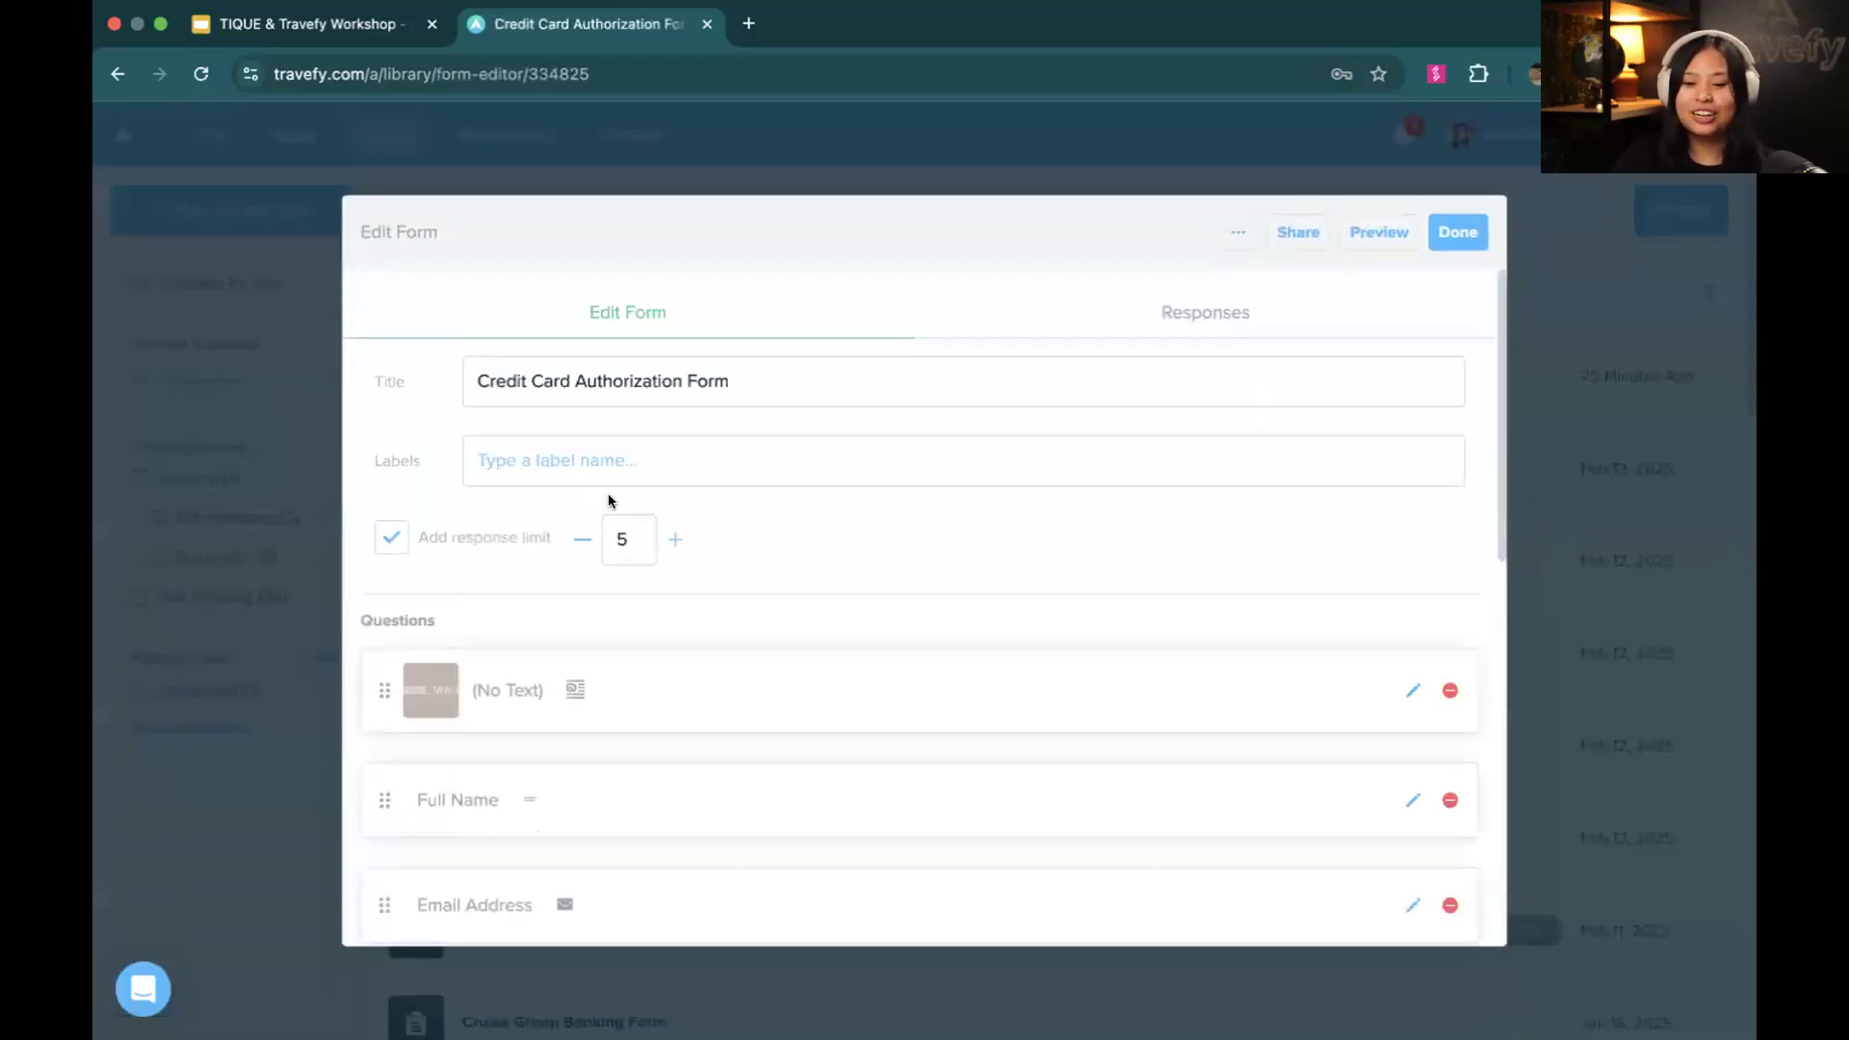
{"action": "scroll", "coordinate": [743, 541], "scroll_direction": "down", "scroll_amount": 3}
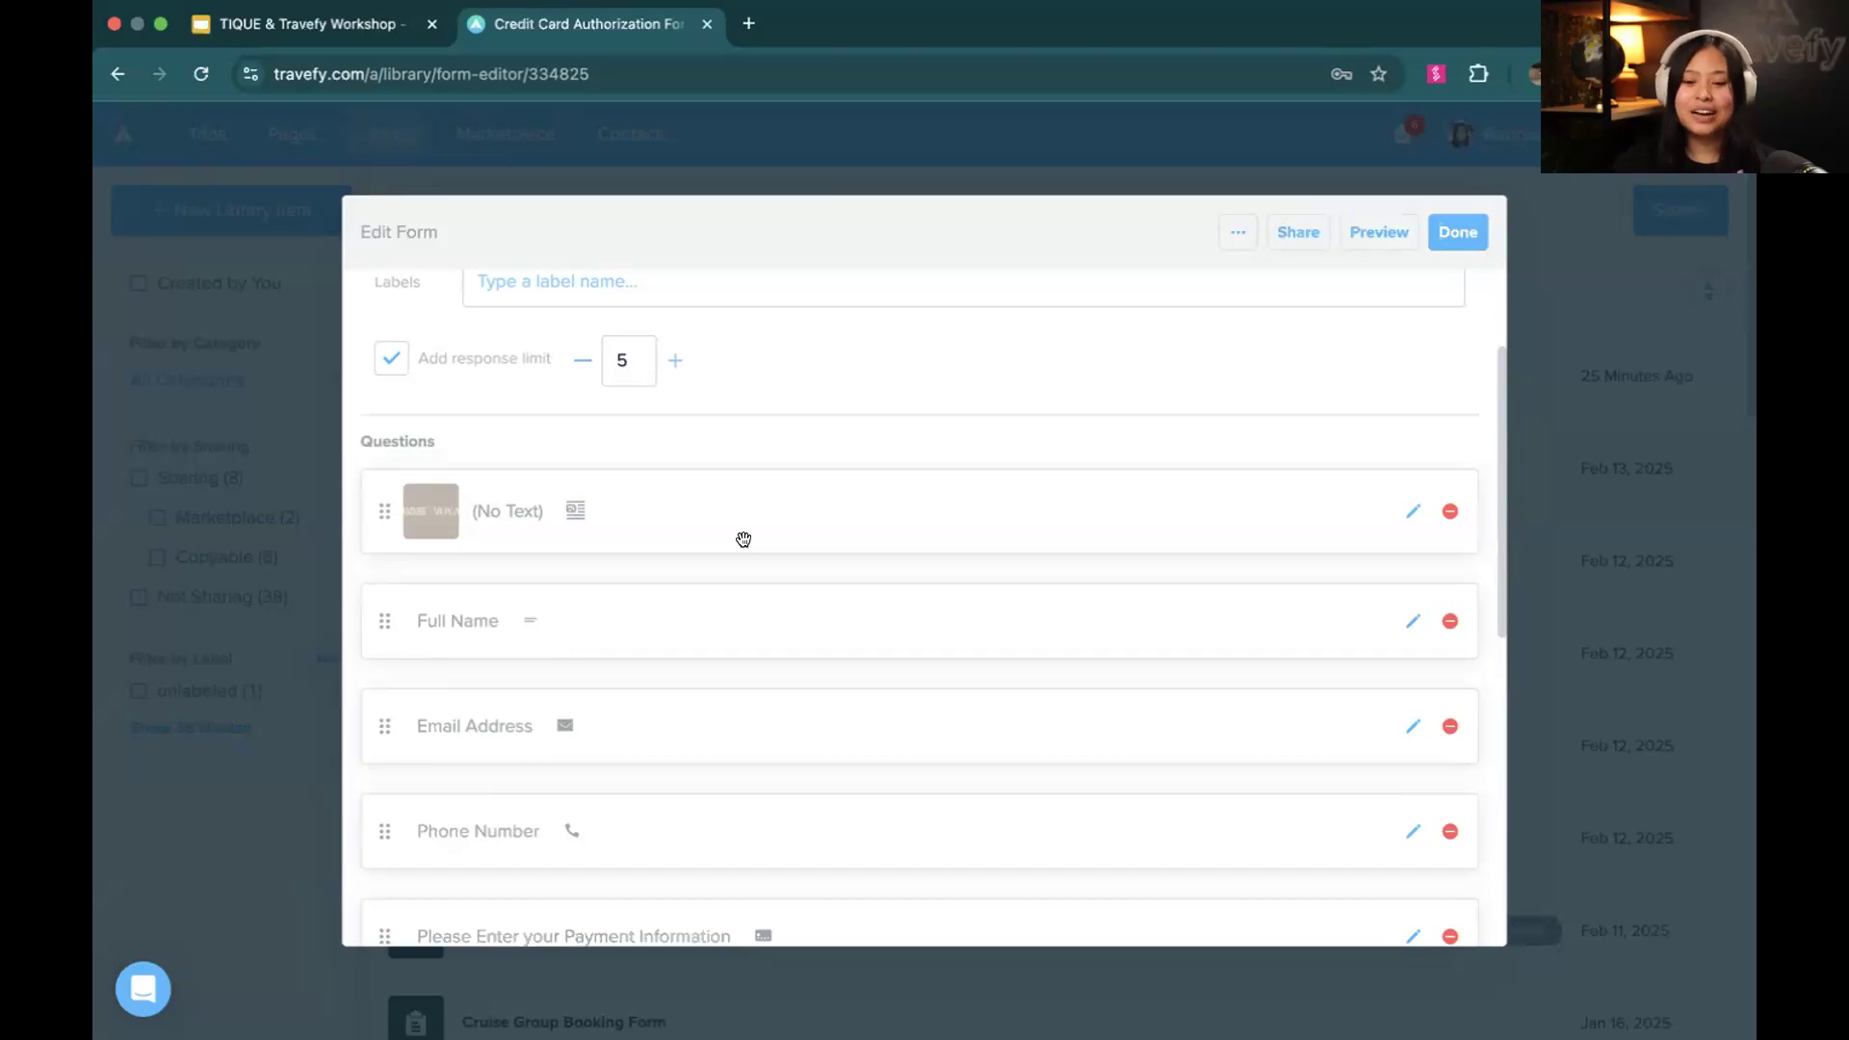
{"action": "scroll", "coordinate": [744, 539], "scroll_direction": "down", "scroll_amount": 3}
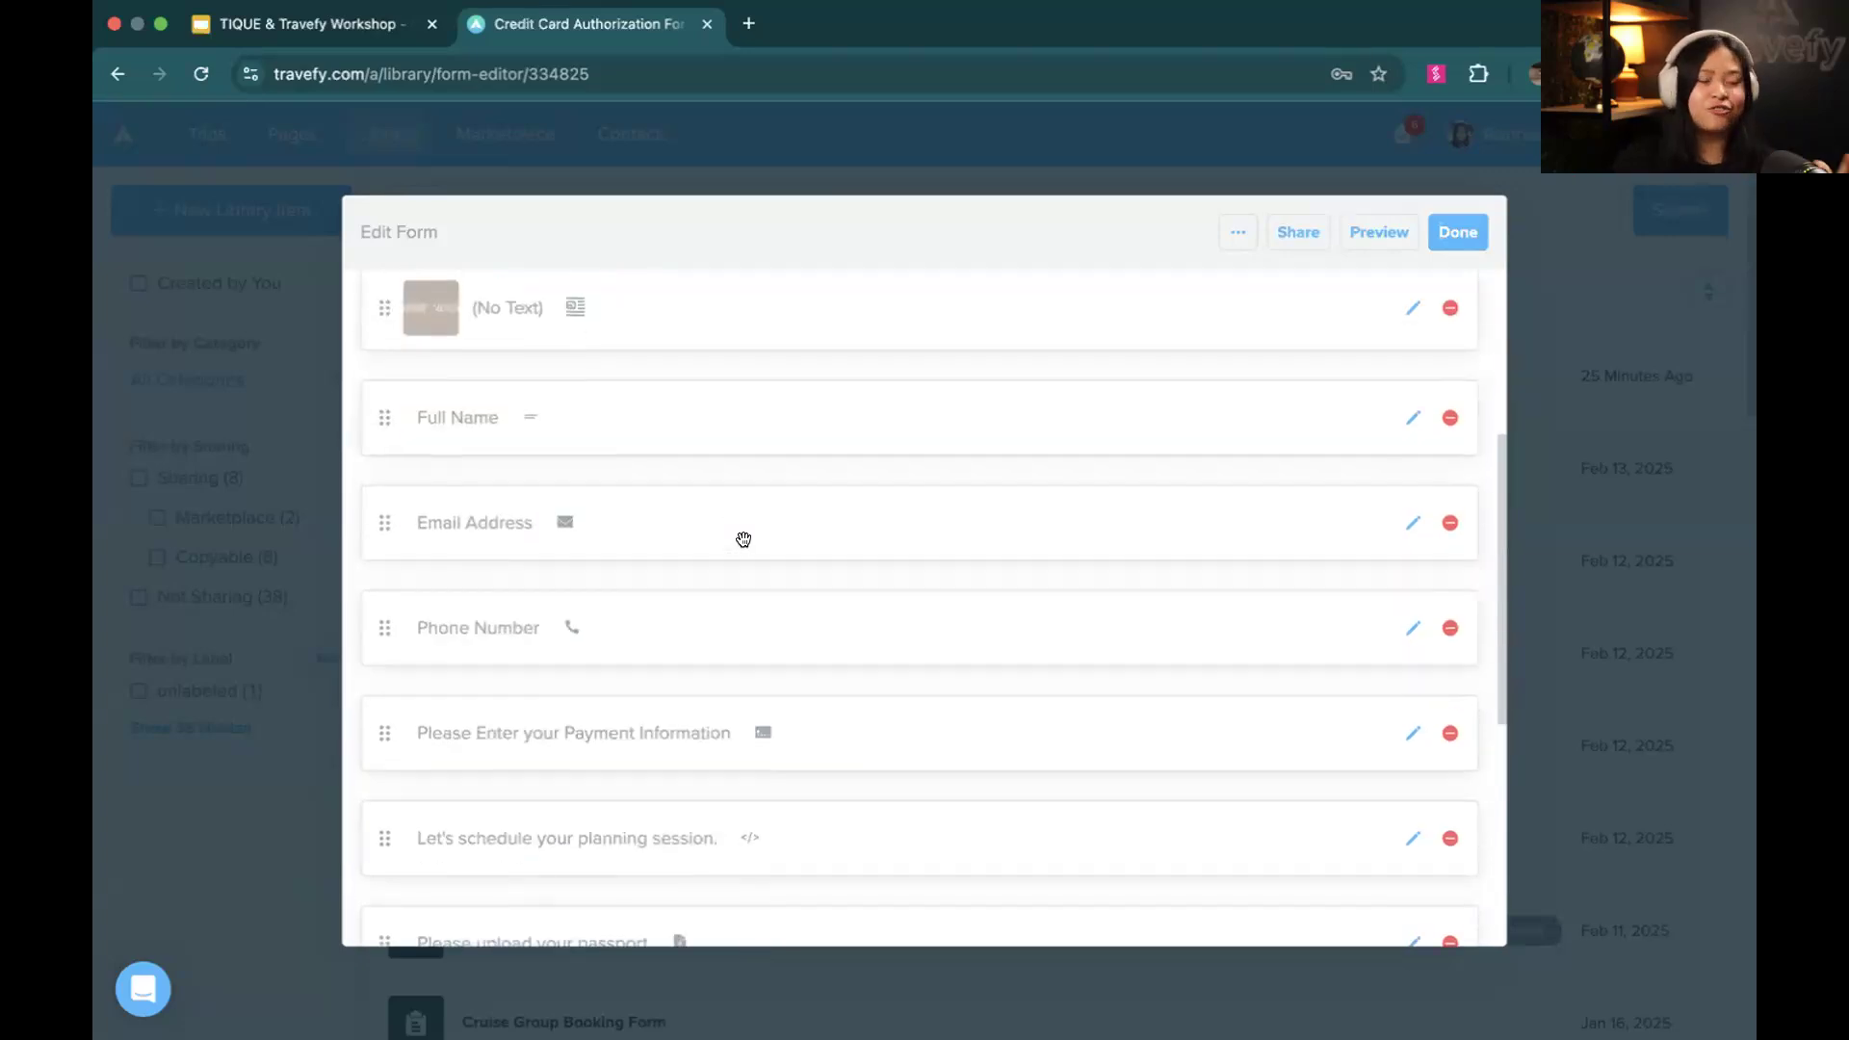
{"action": "scroll", "coordinate": [744, 539], "scroll_direction": "down", "scroll_amount": 2}
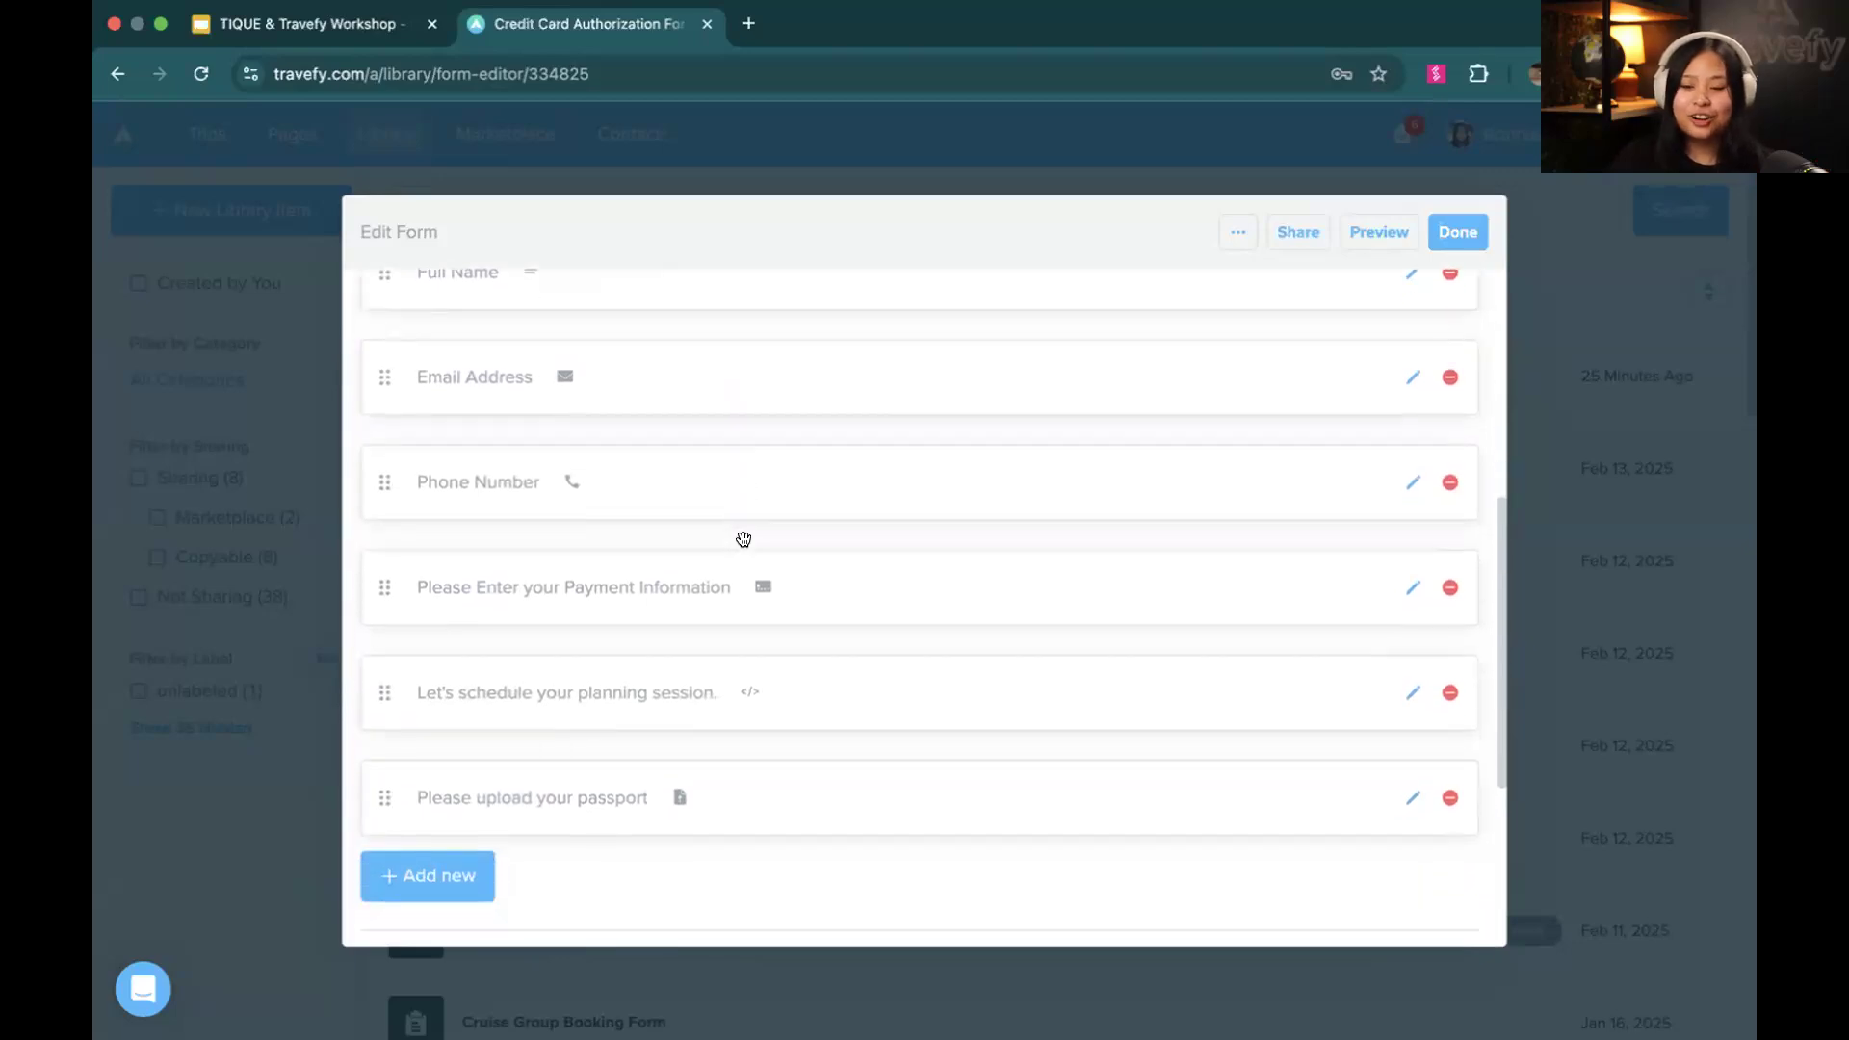
{"action": "scroll", "coordinate": [743, 540], "scroll_direction": "up", "scroll_amount": 1}
Open the Full Name question for editing and examine the available answer types and the contact fields it can map to
{"action": "left_click", "coordinate": [1408, 364]}
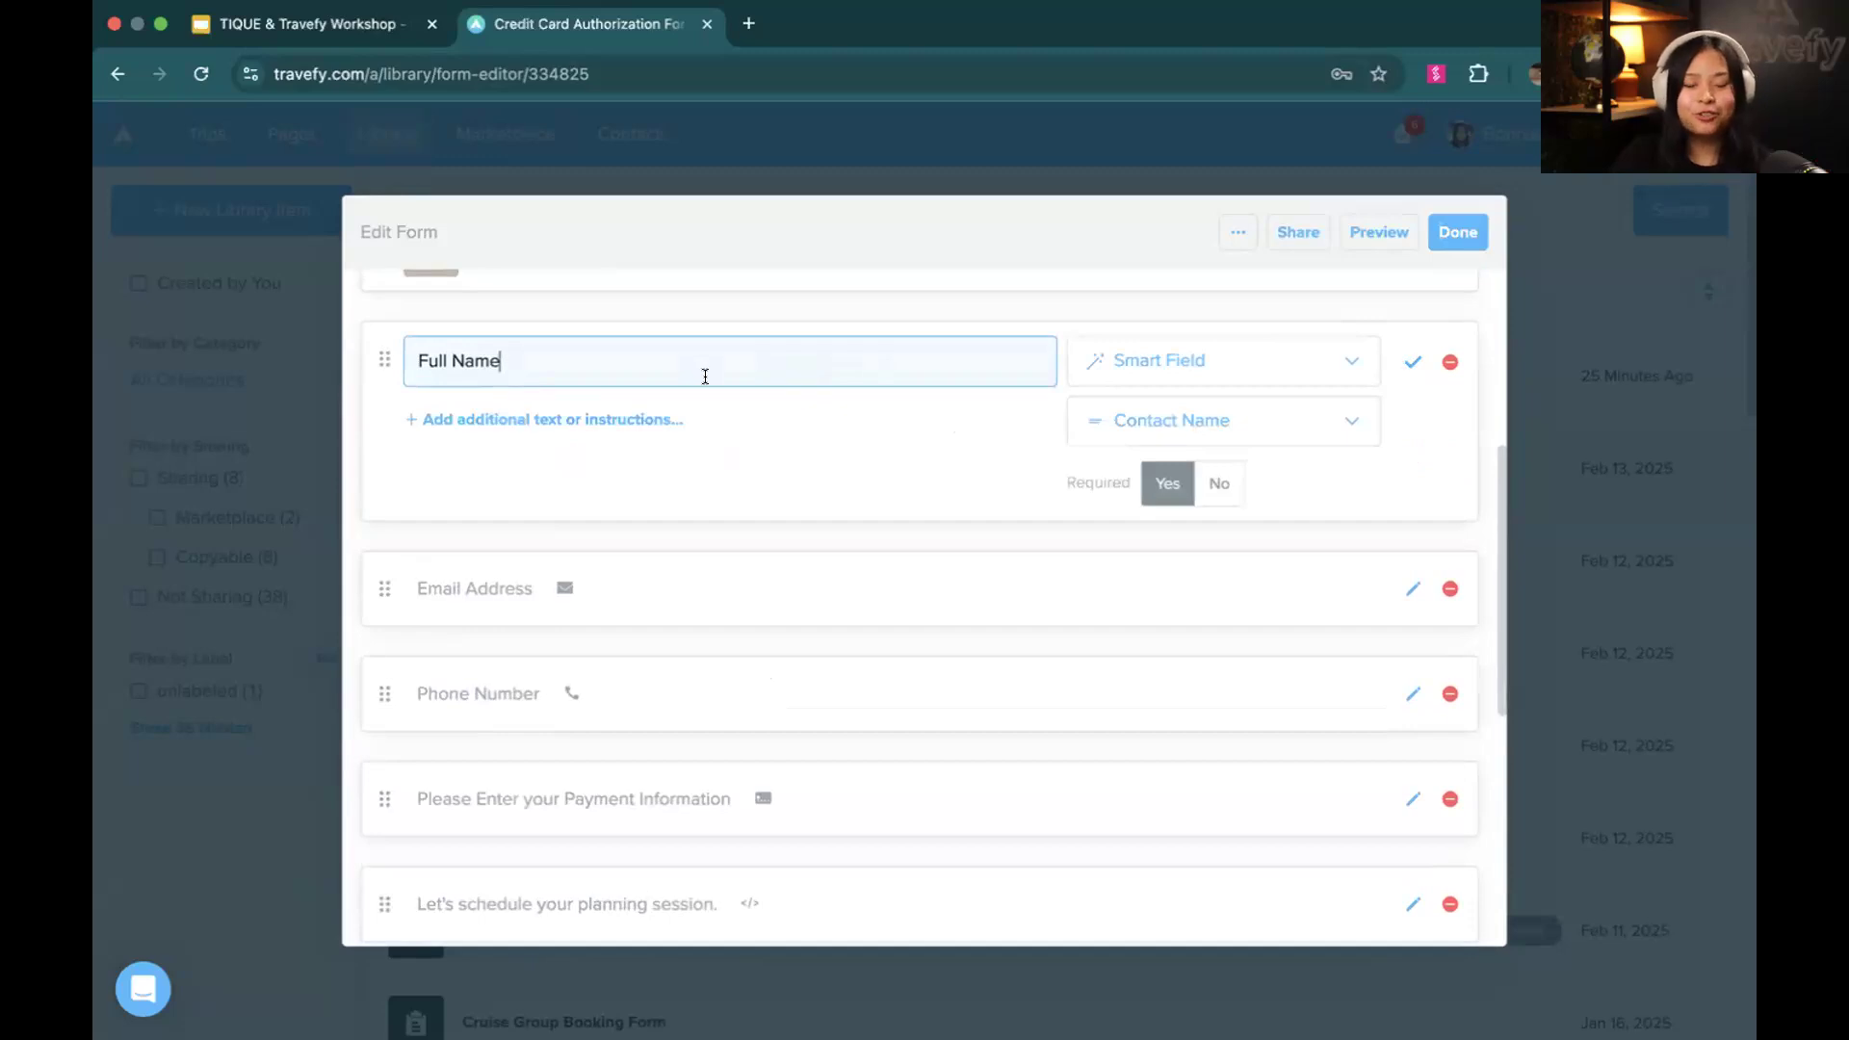
{"action": "left_click", "coordinate": [1184, 383]}
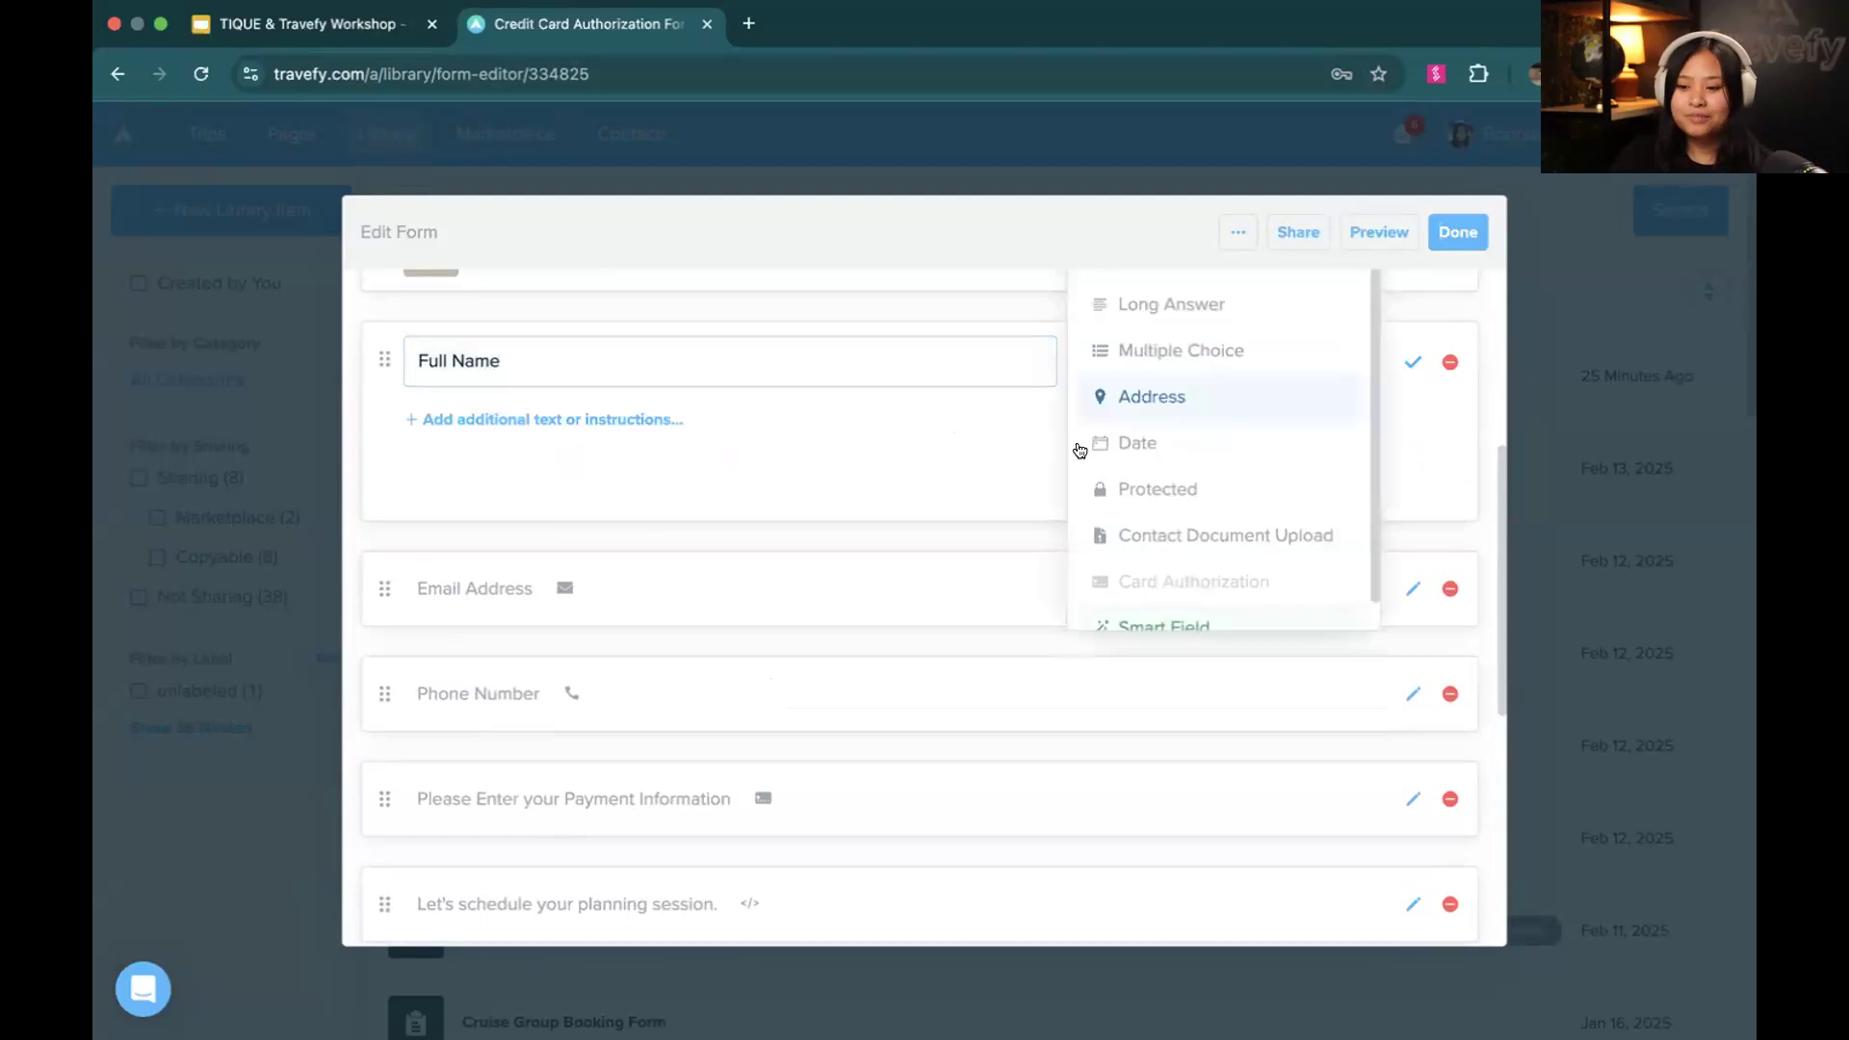
{"action": "scroll", "coordinate": [1148, 379], "scroll_direction": "up", "scroll_amount": 2}
{"action": "left_click", "coordinate": [970, 508]}
{"action": "left_click", "coordinate": [1164, 519]}
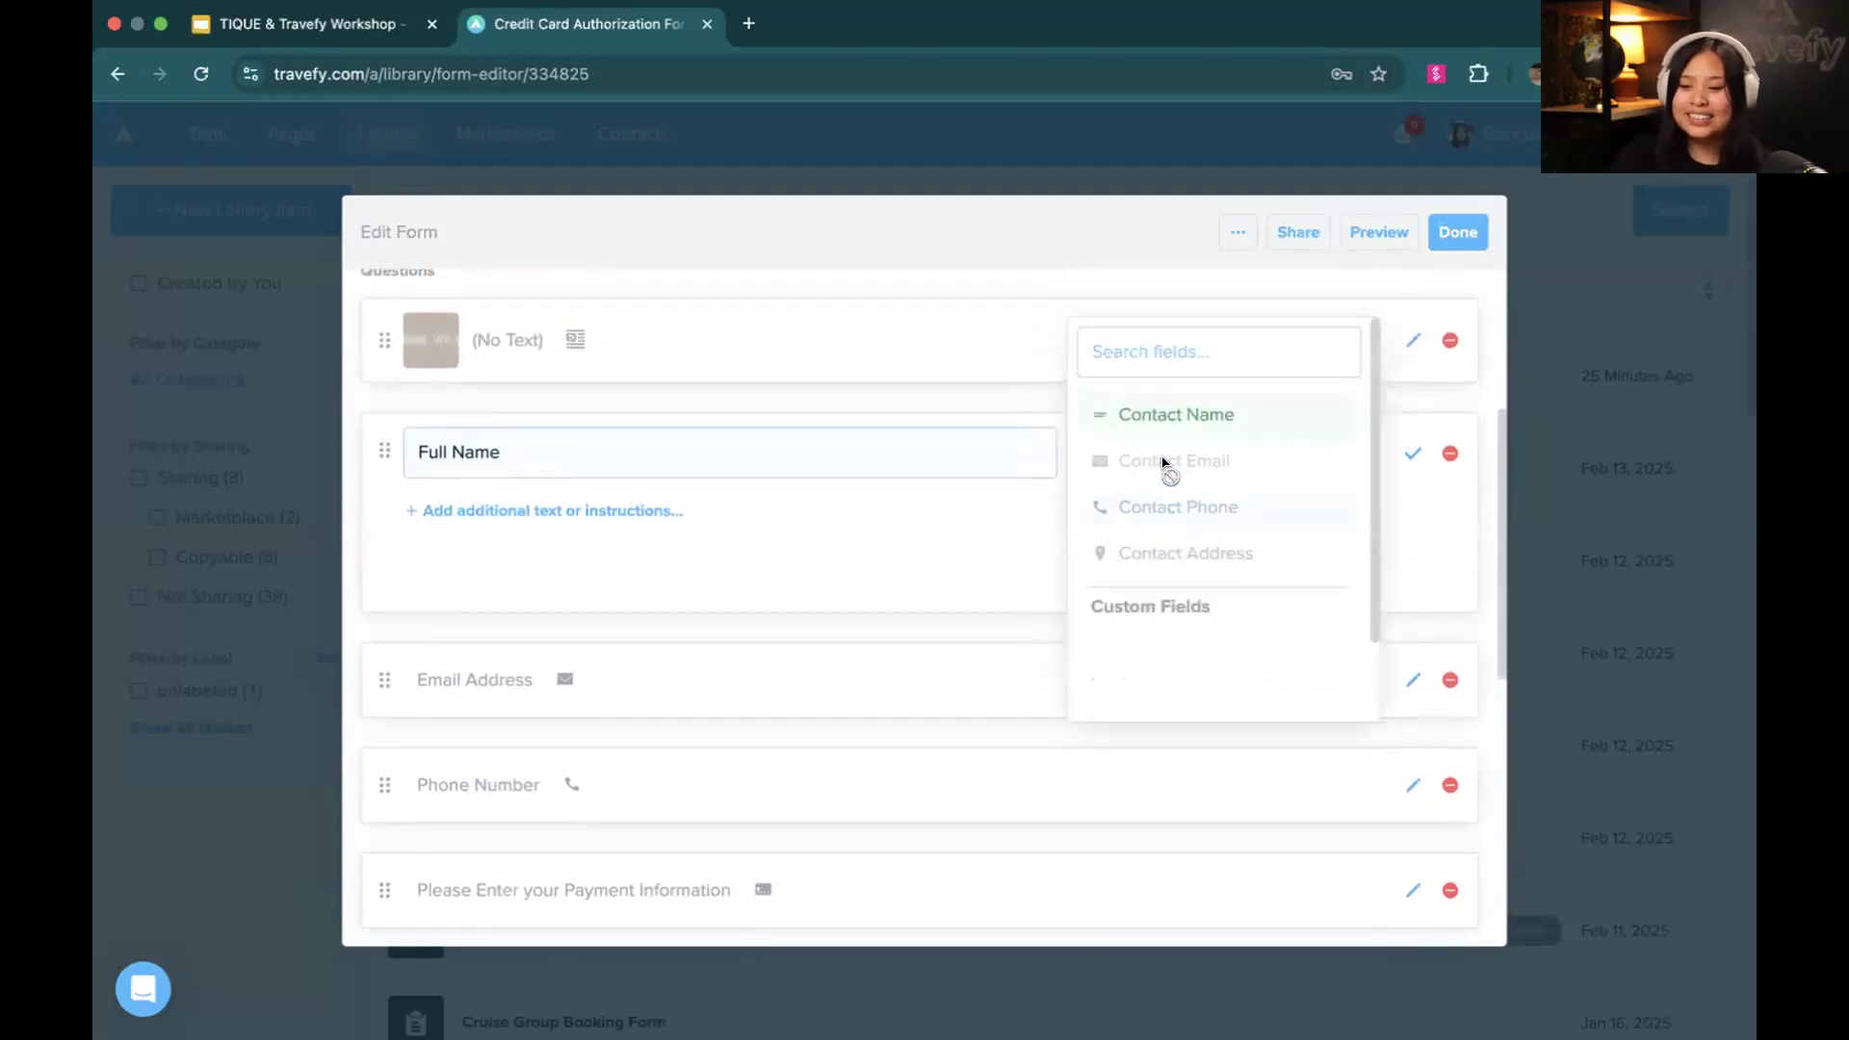
{"action": "left_click", "coordinate": [979, 522]}
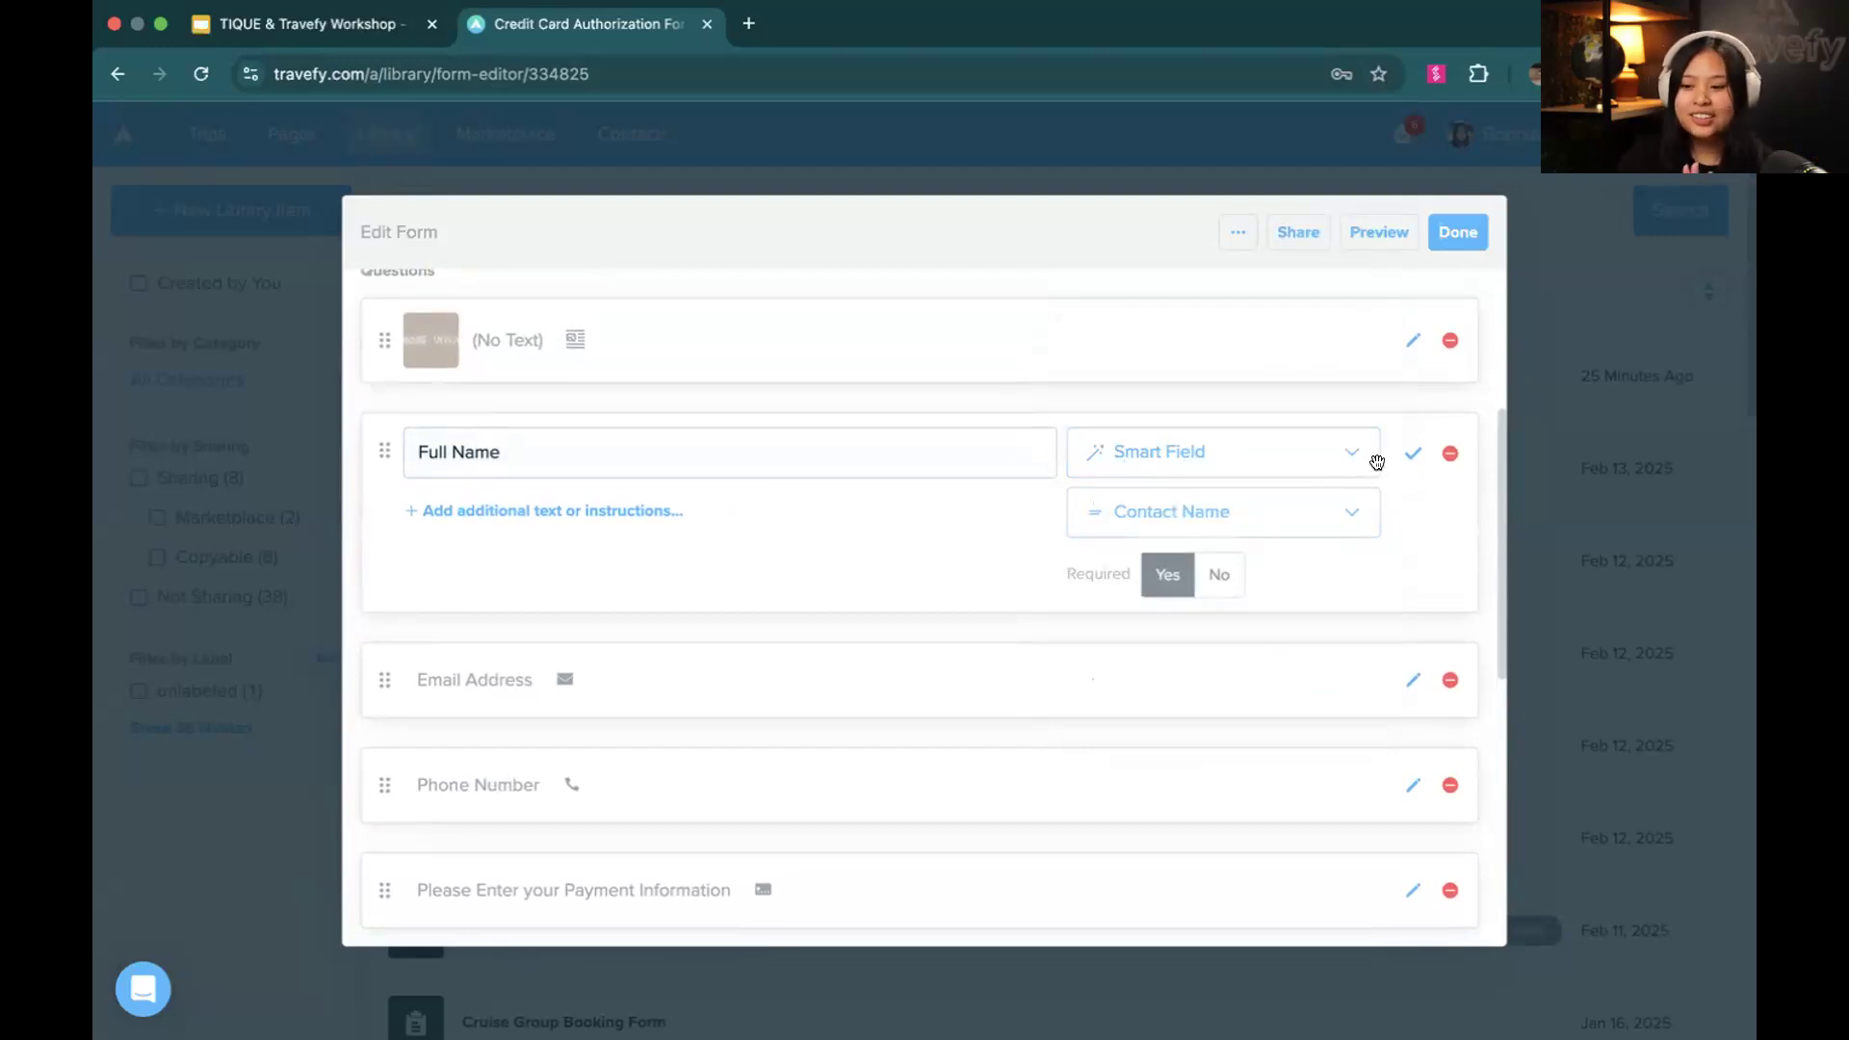
{"action": "left_click", "coordinate": [1402, 457]}
Add a new question at the end of the form and set its answer type to Smart Field
{"action": "scroll", "coordinate": [963, 549], "scroll_direction": "down", "scroll_amount": 3}
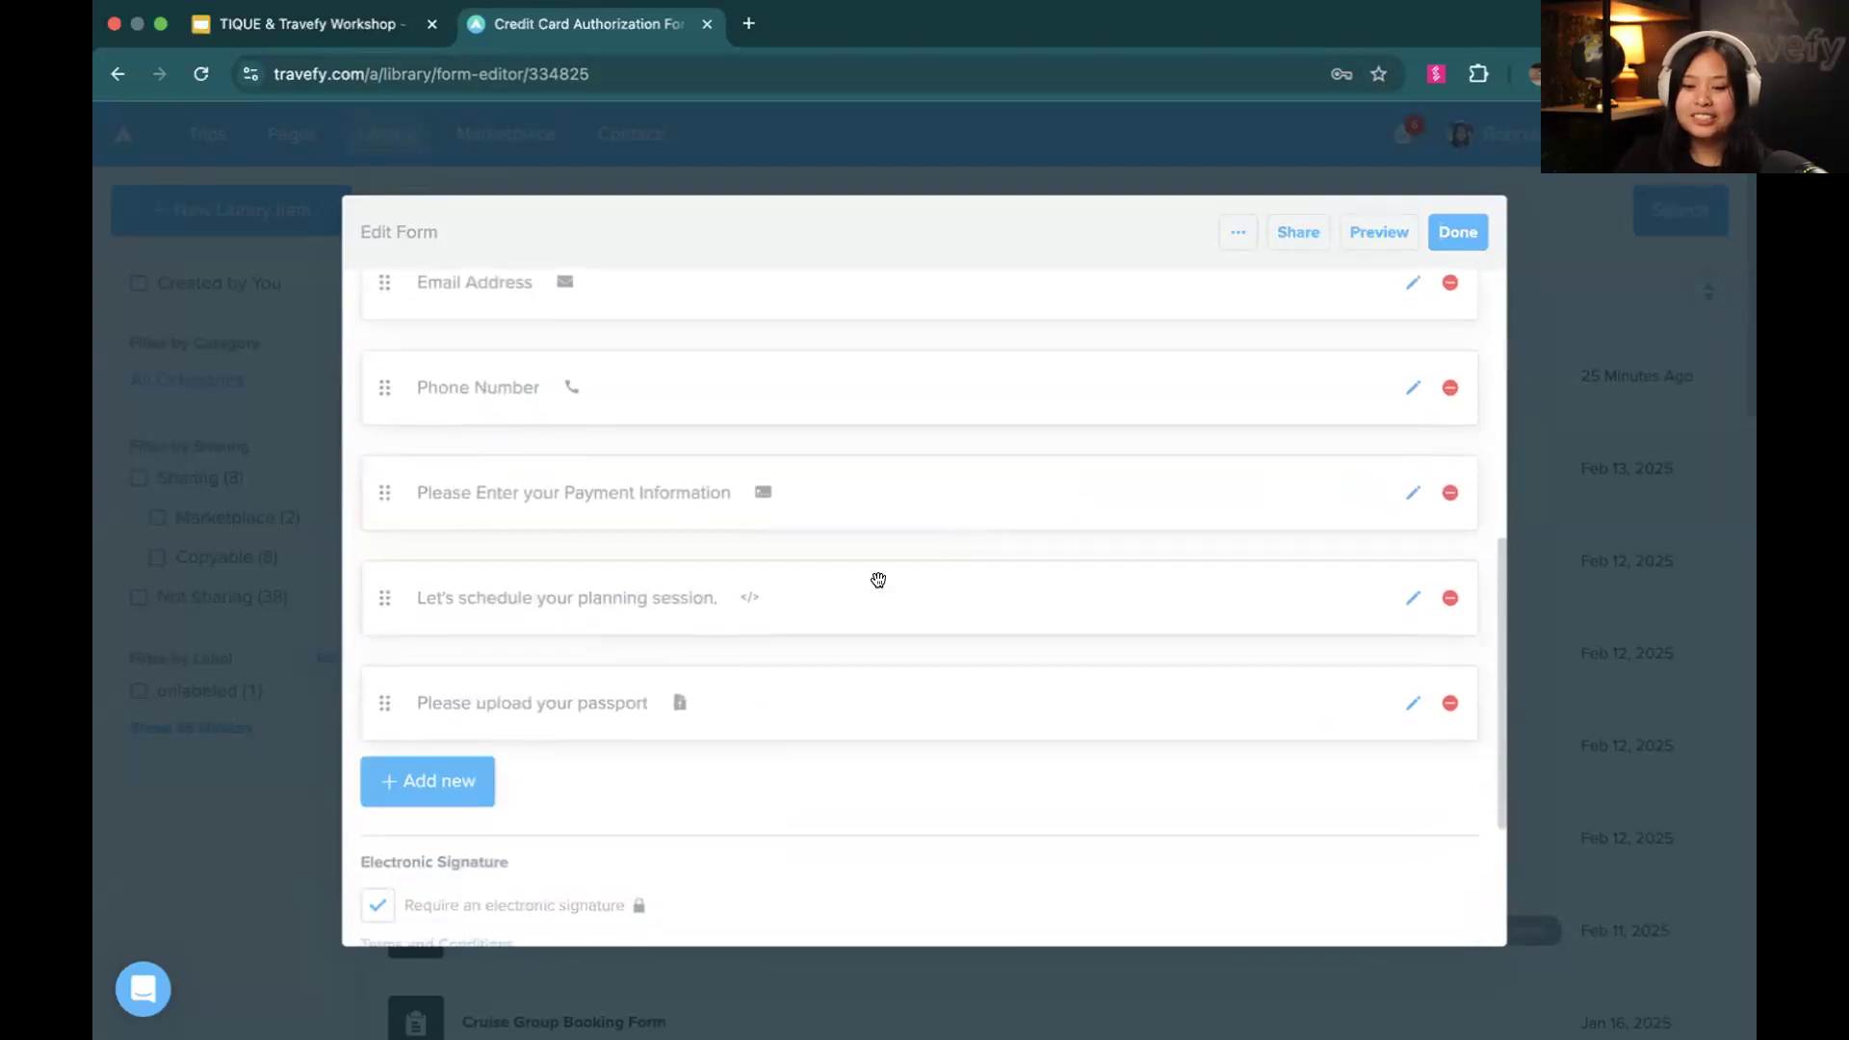
{"action": "left_click", "coordinate": [475, 783]}
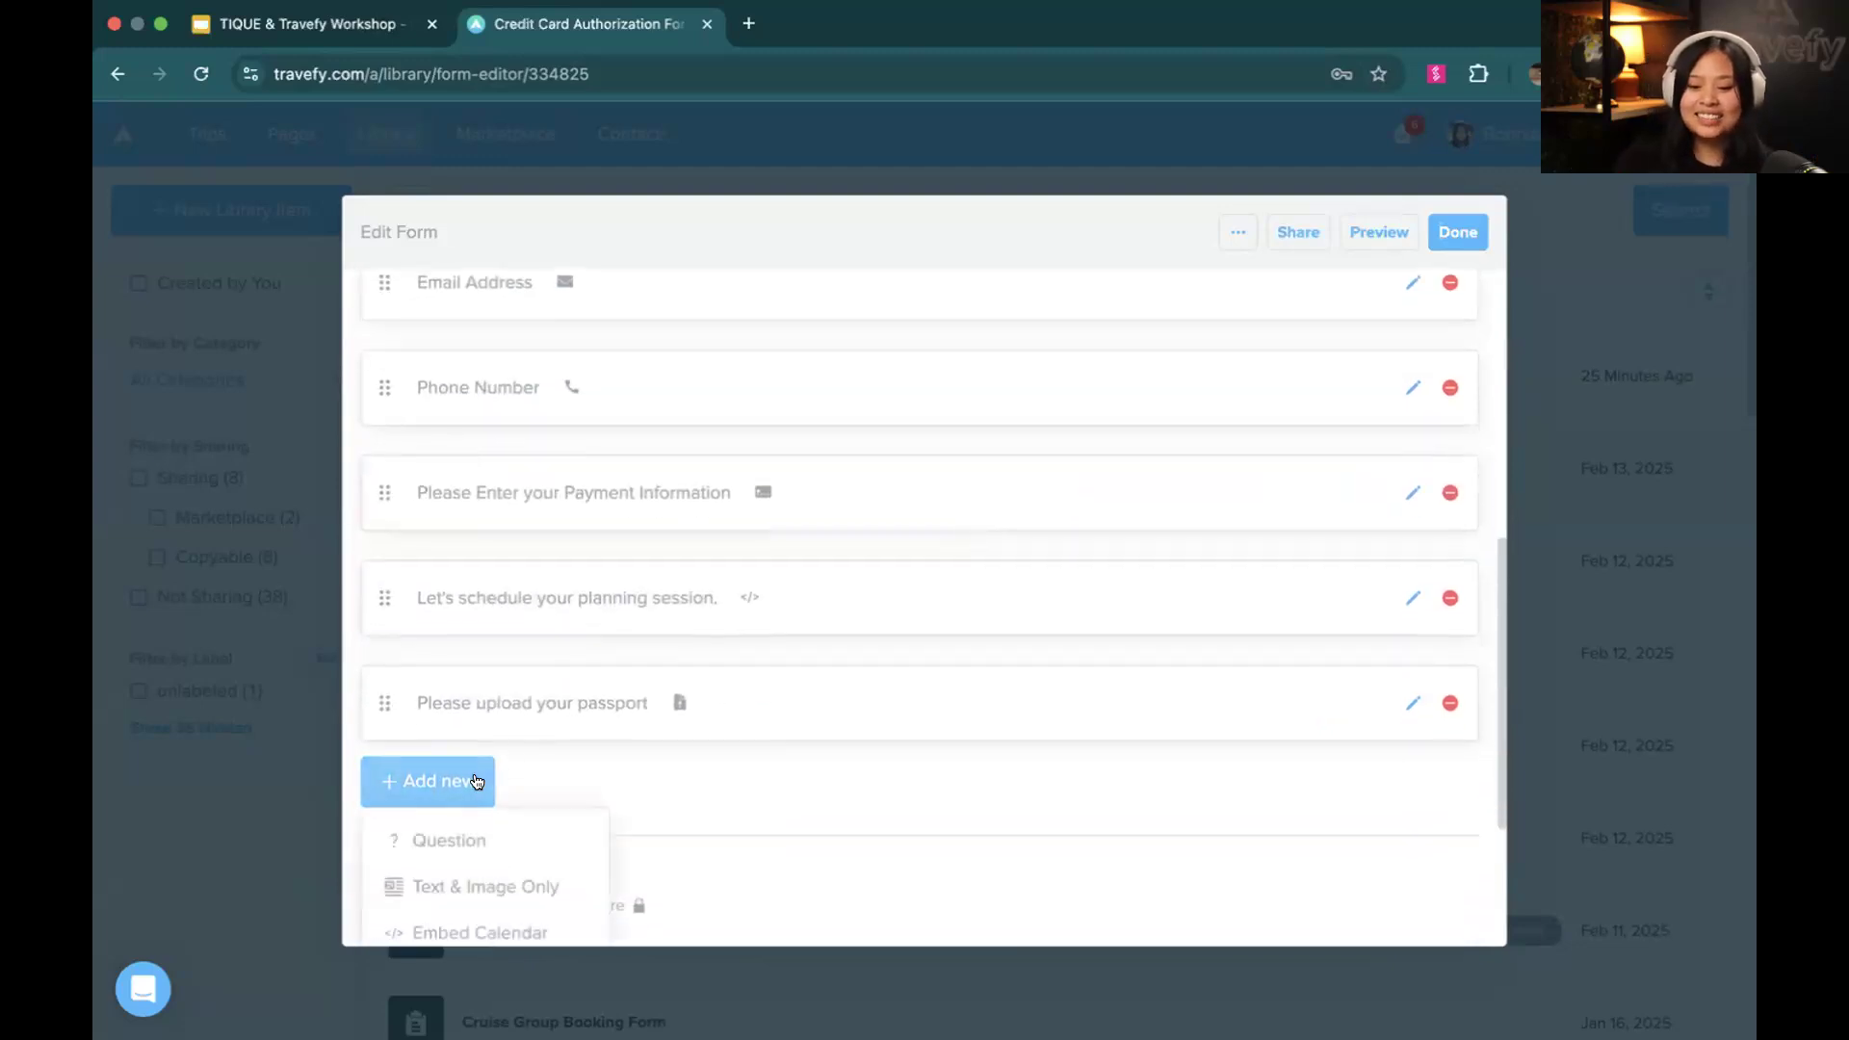
{"action": "left_click", "coordinate": [471, 728]}
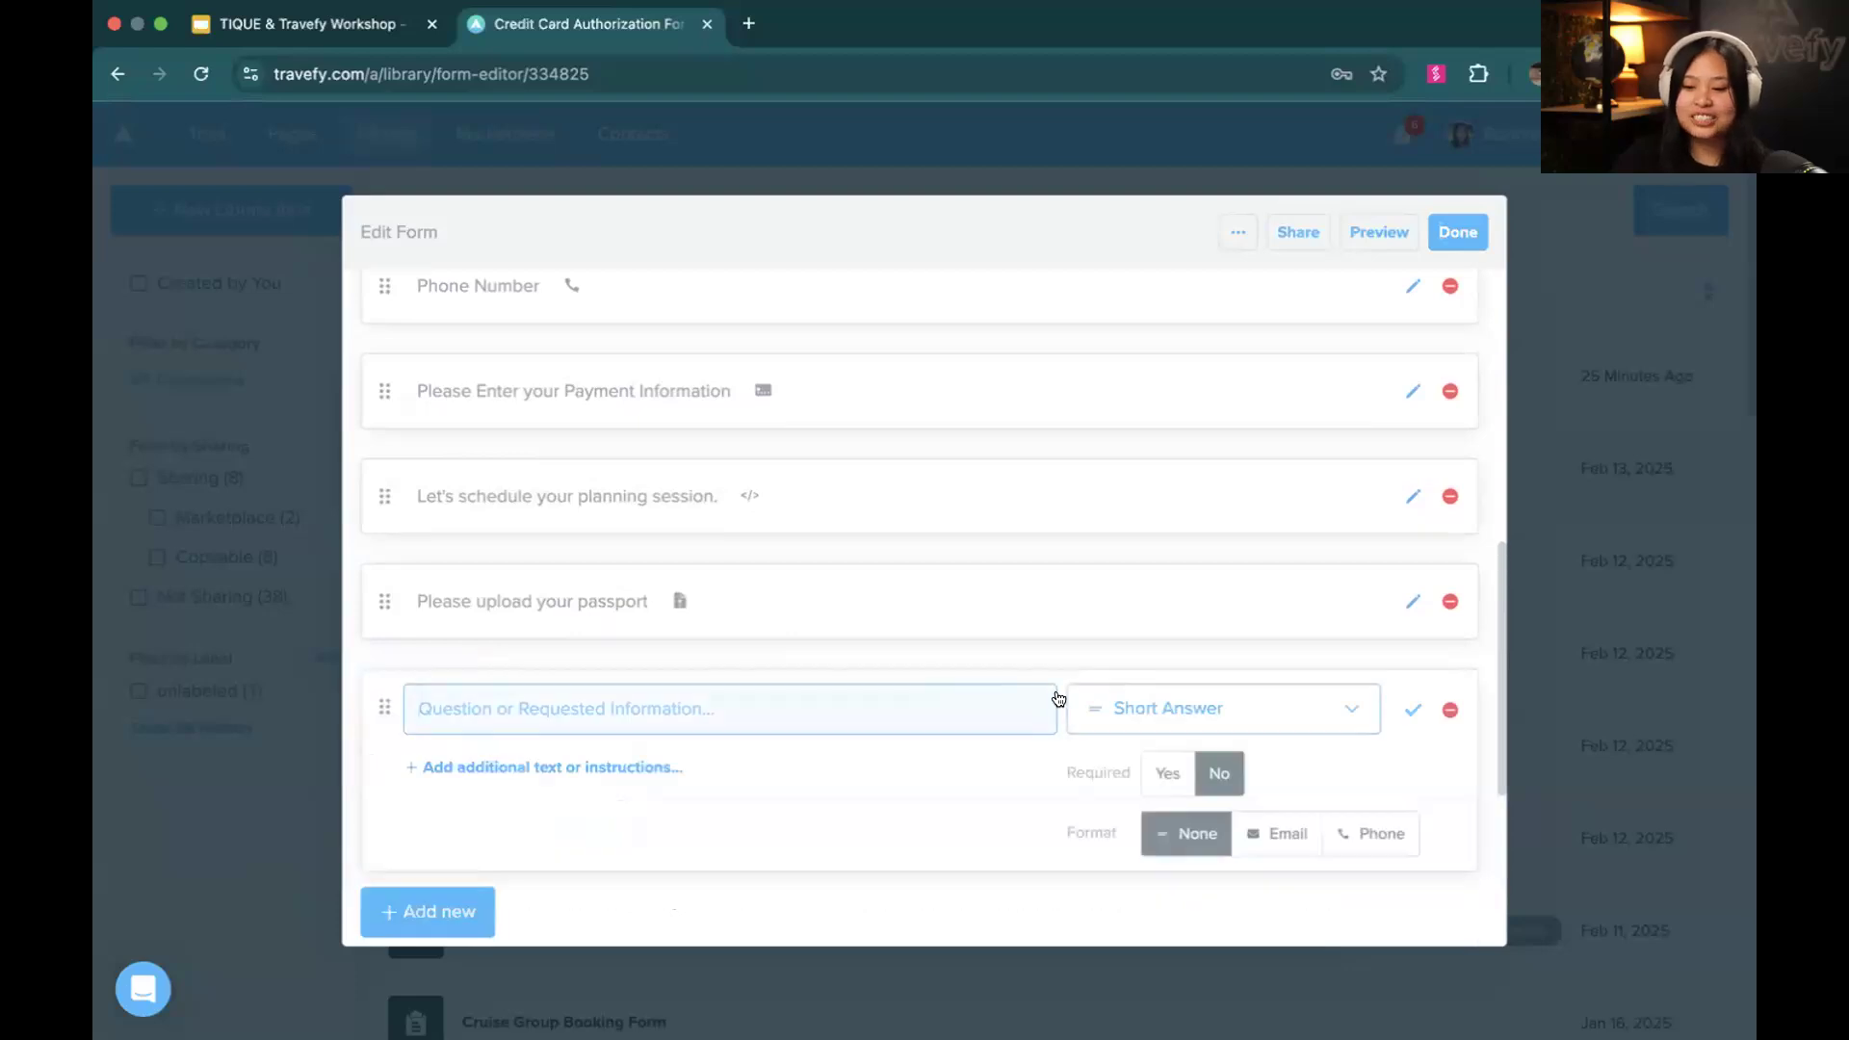
{"action": "left_click", "coordinate": [1108, 708]}
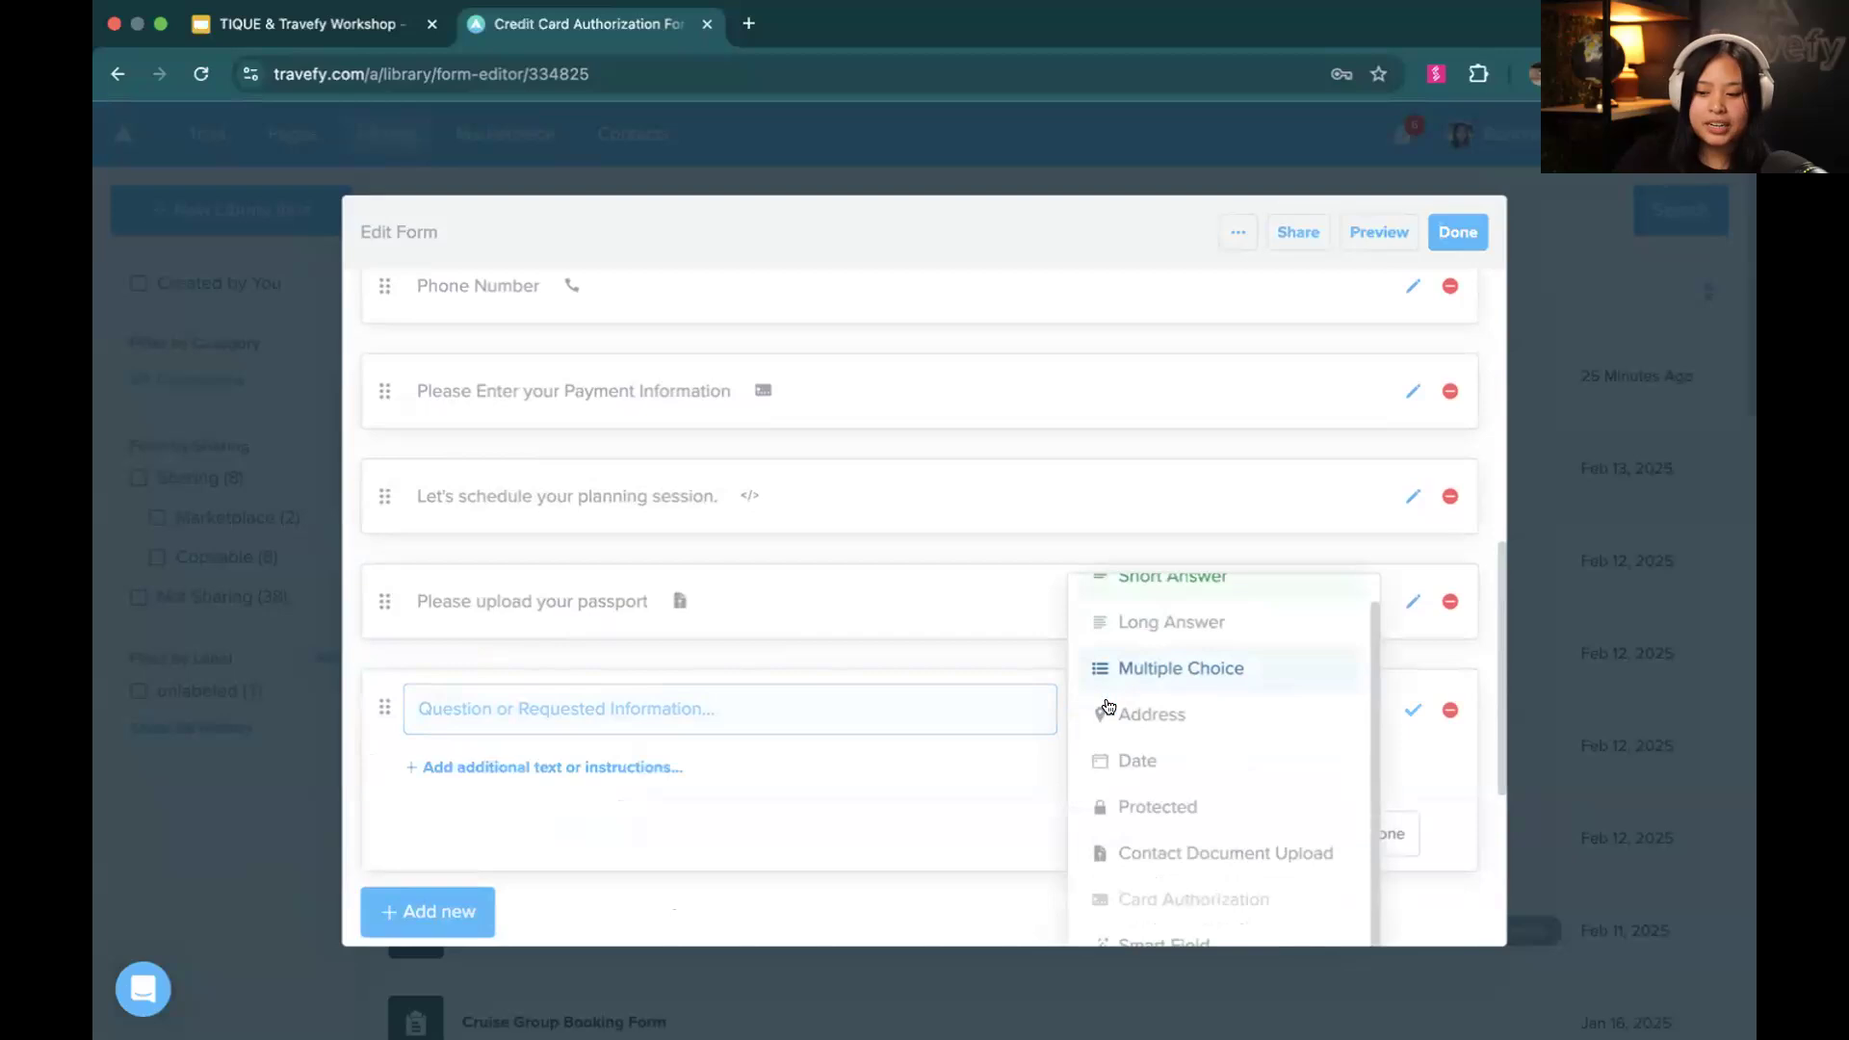
{"action": "scroll", "coordinate": [1164, 833], "scroll_direction": "down", "scroll_amount": 2}
{"action": "left_click", "coordinate": [1165, 826]}
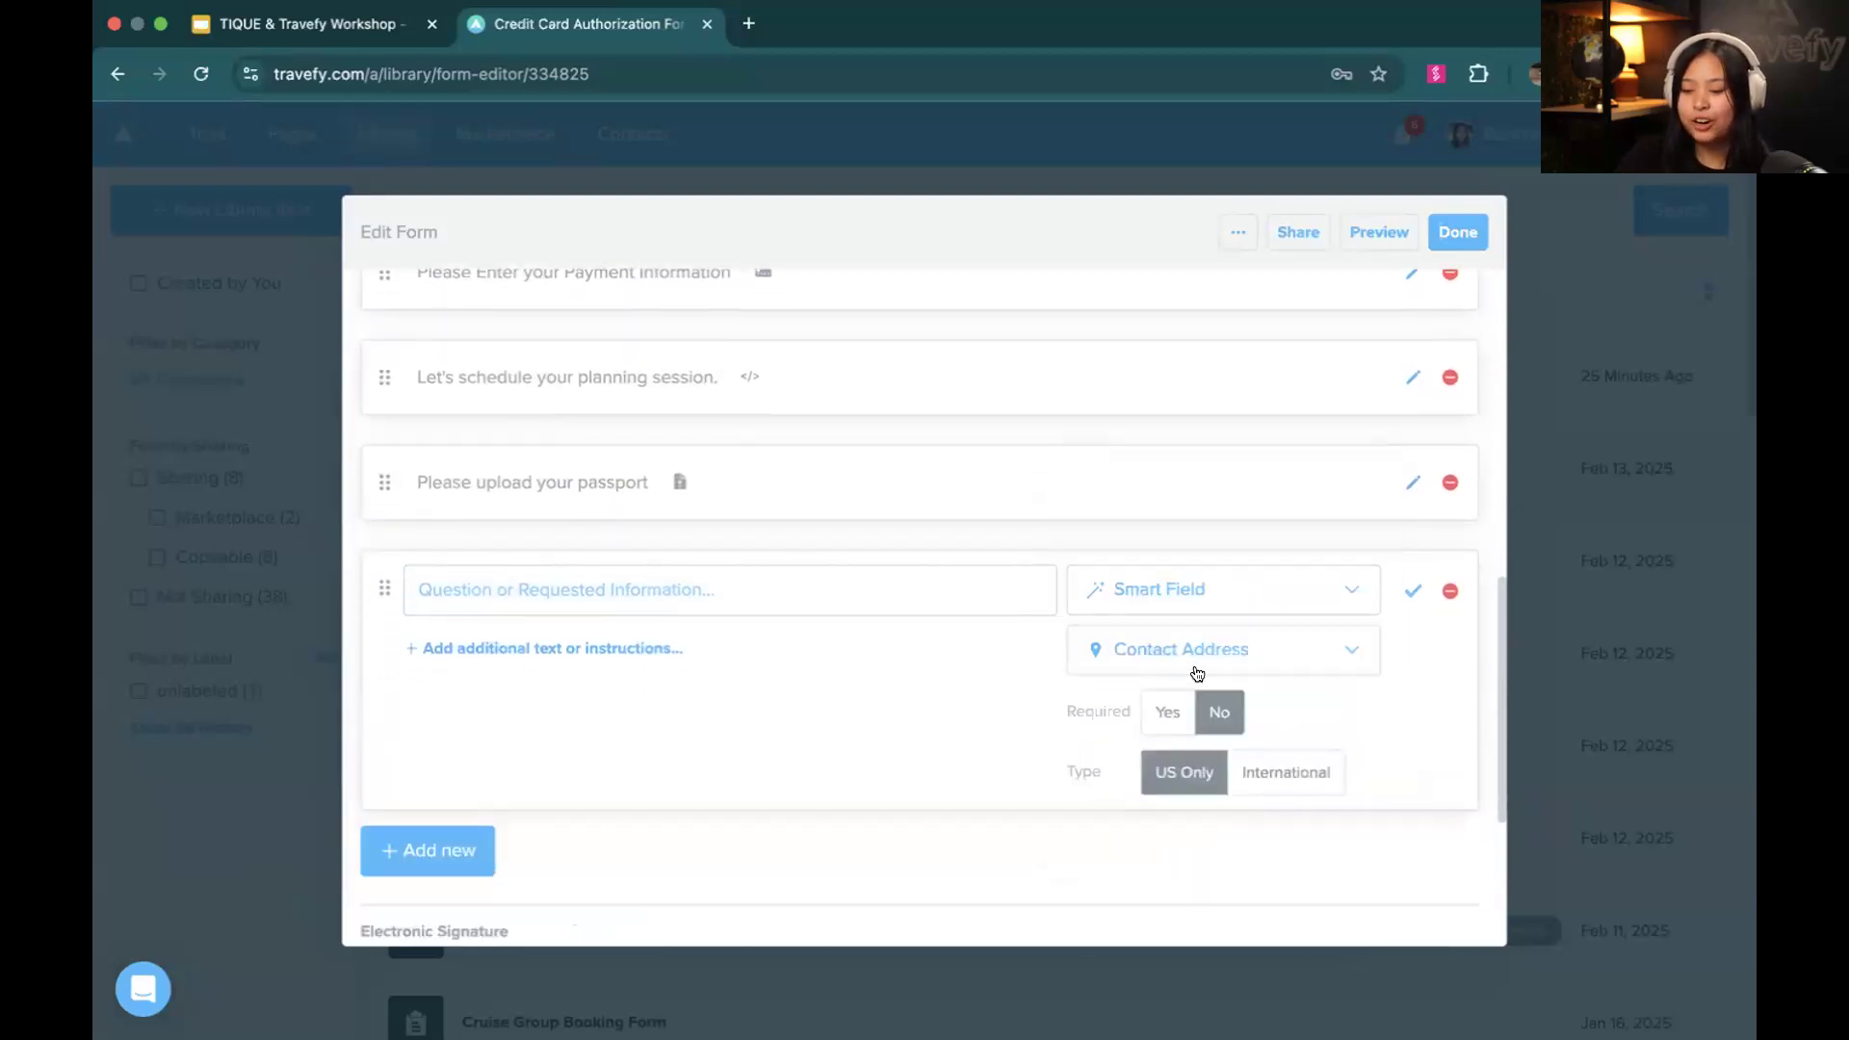
Word the new question "Please enter in your birthday" and map it to the Birthday custom field
{"action": "left_click", "coordinate": [1198, 672]}
{"action": "scroll", "coordinate": [1197, 673], "scroll_direction": "down", "scroll_amount": 2}
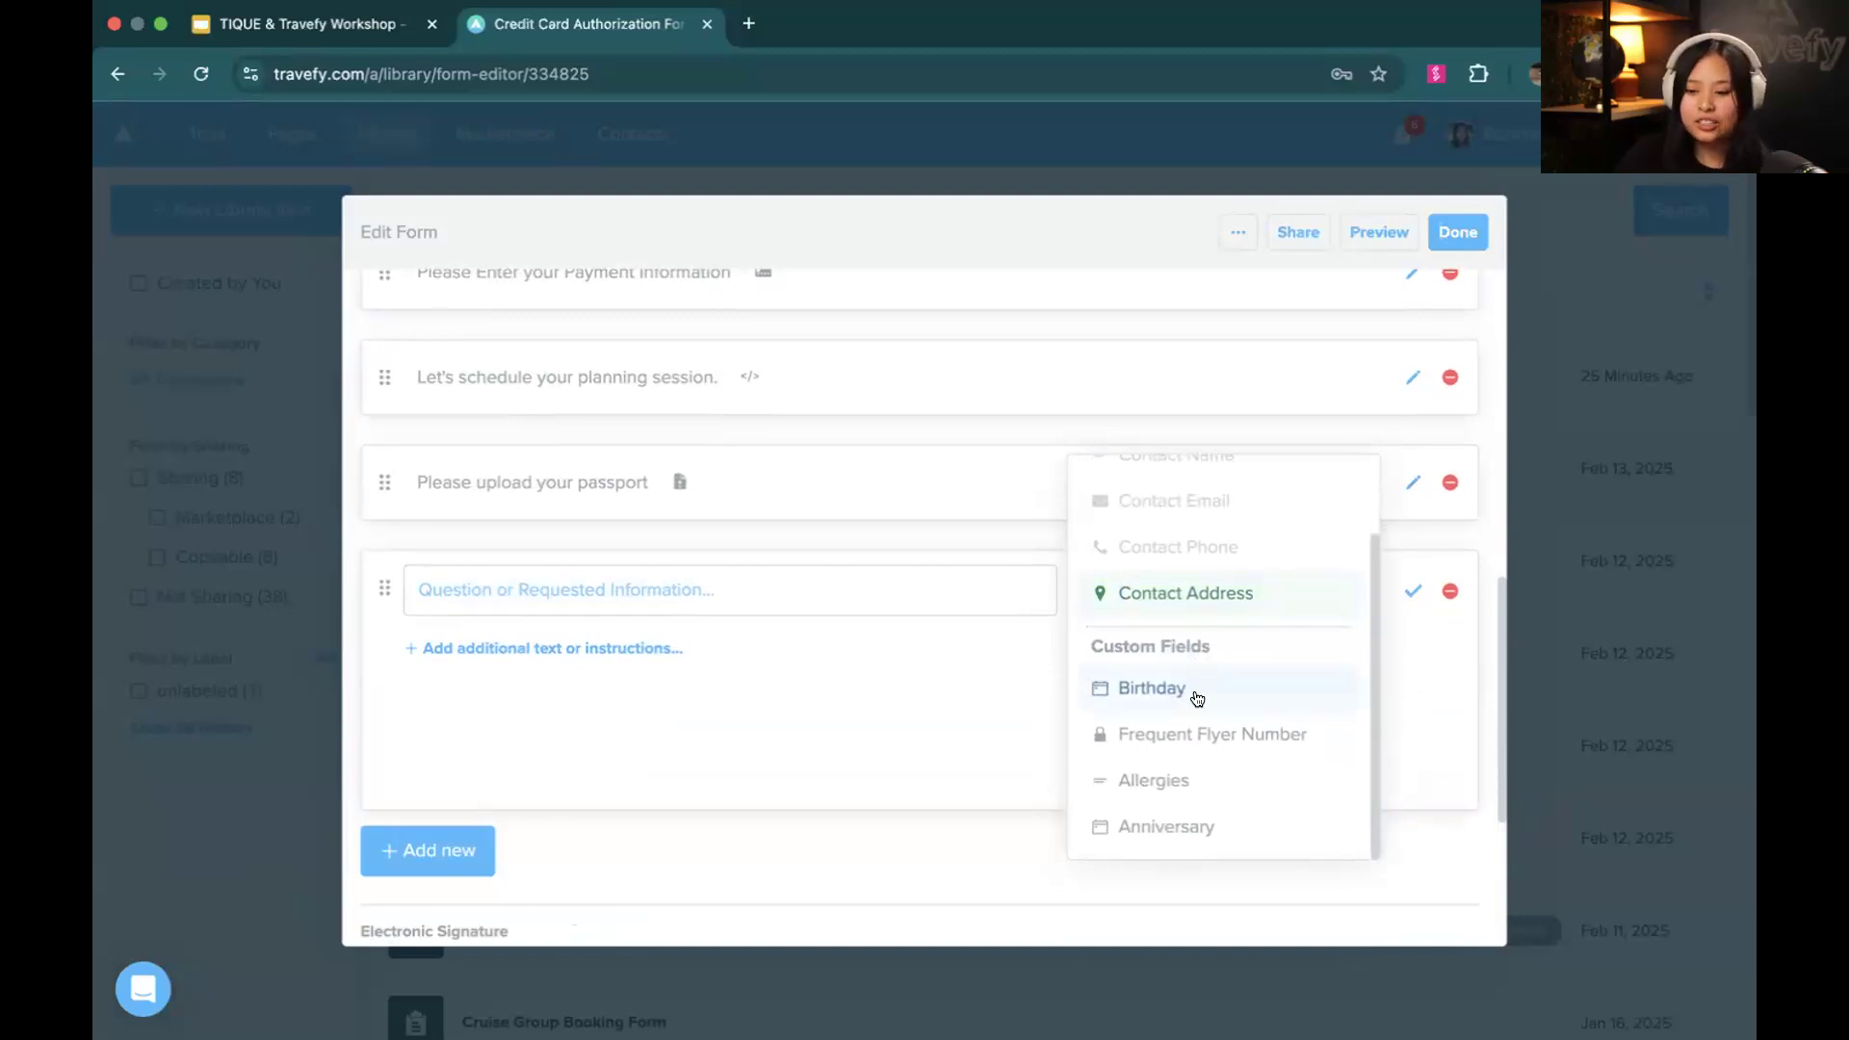
{"action": "left_click", "coordinate": [861, 604]}
{"action": "type", "text": "P"}
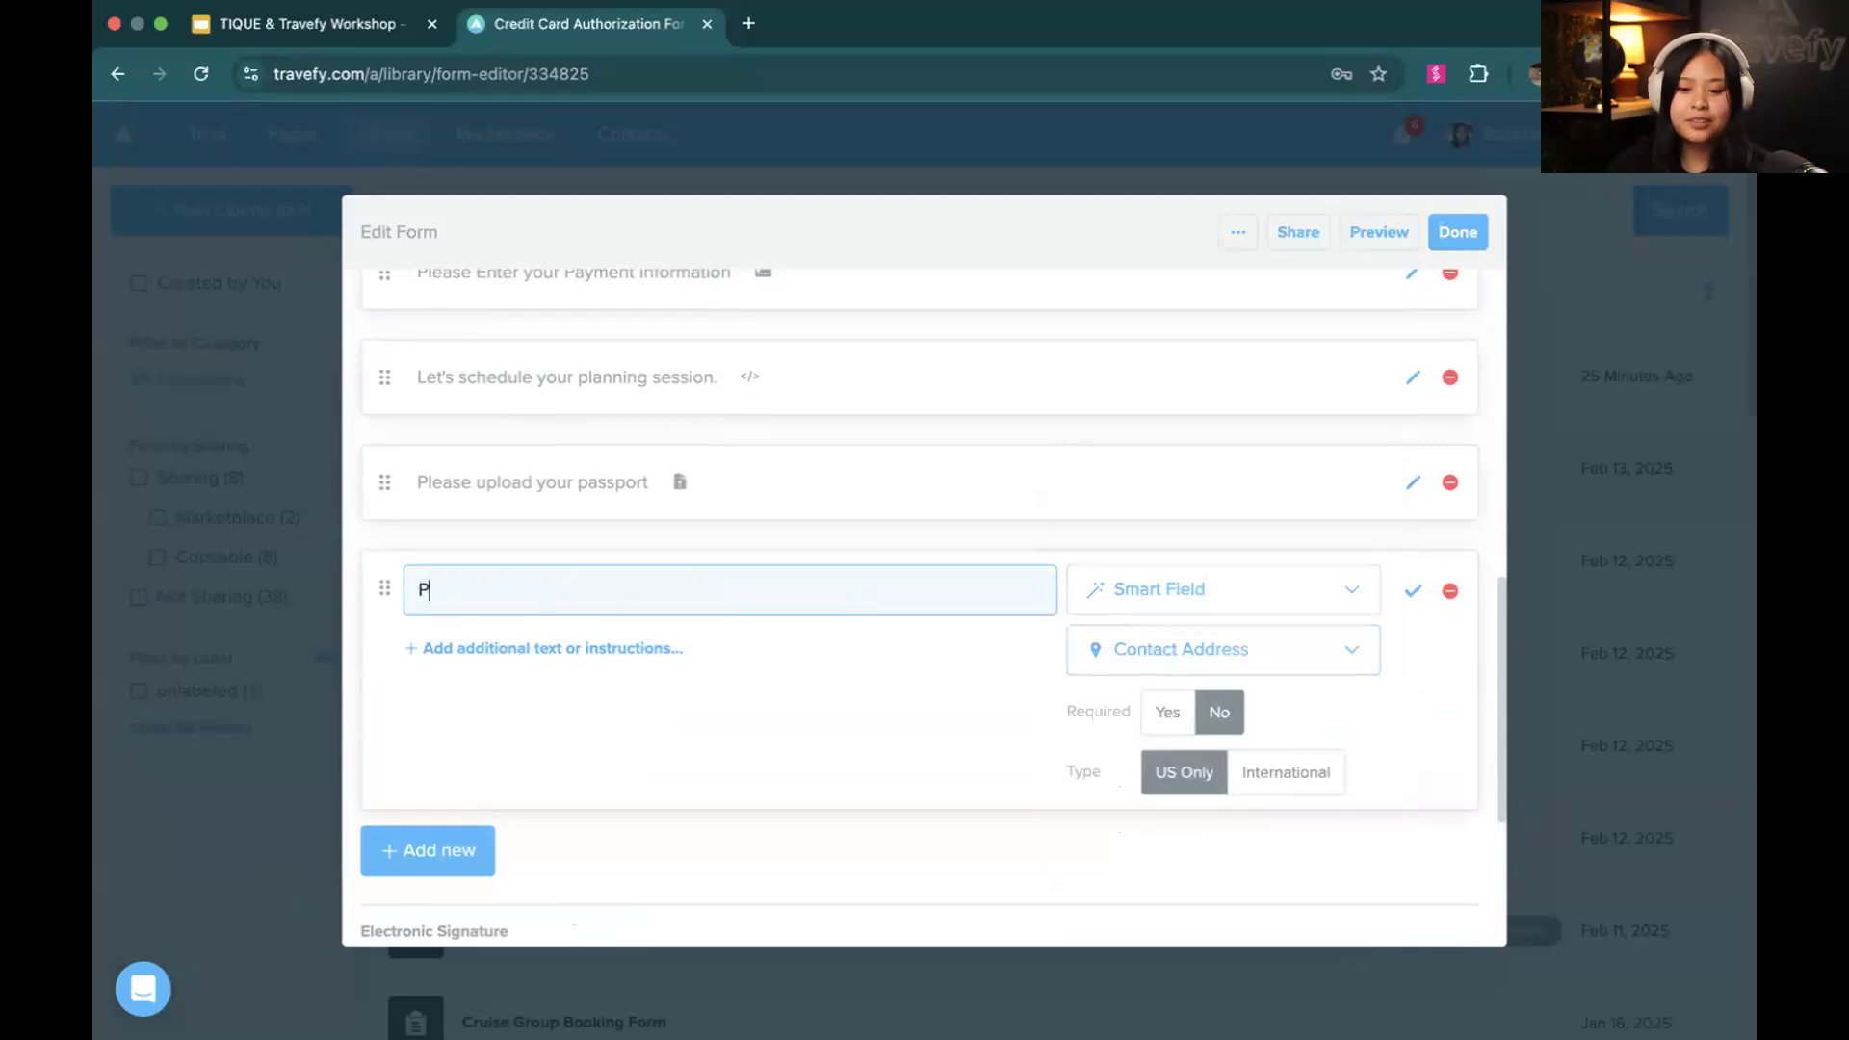
{"action": "type", "text": "lease enter in your birthday"}
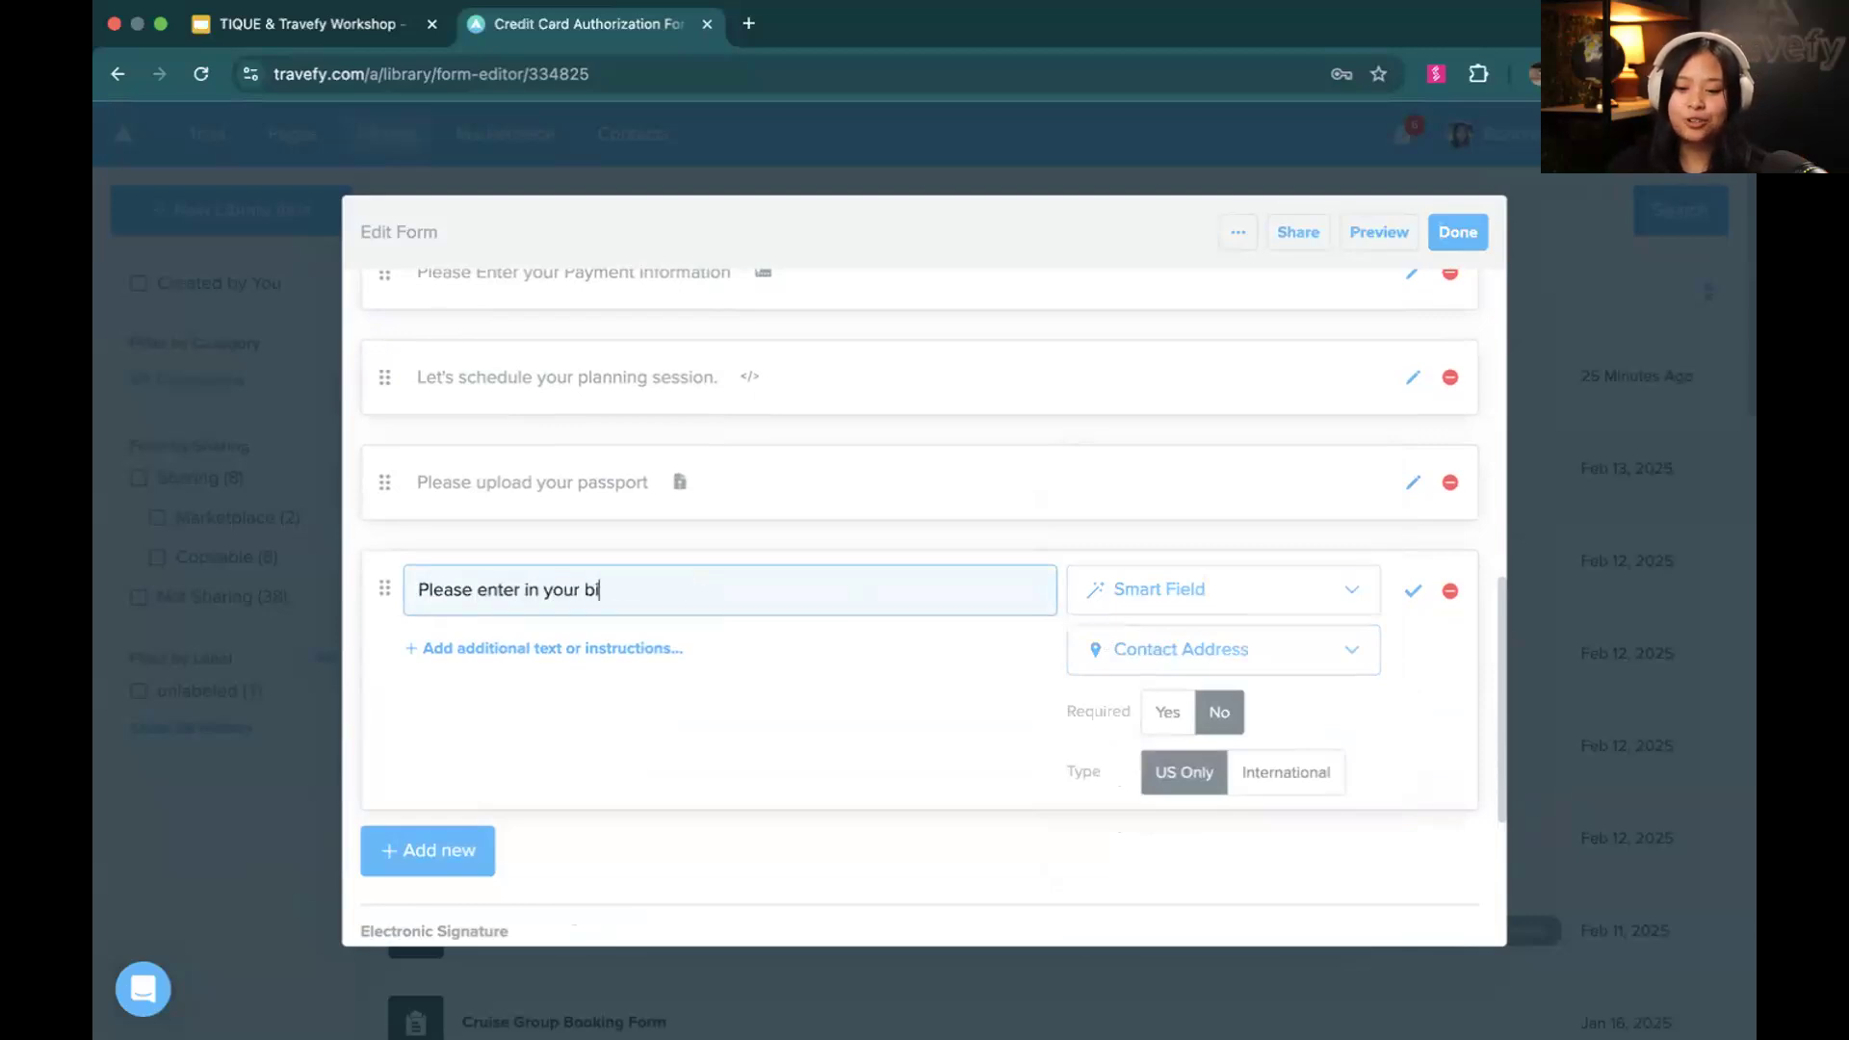
{"action": "left_click", "coordinate": [1149, 666]}
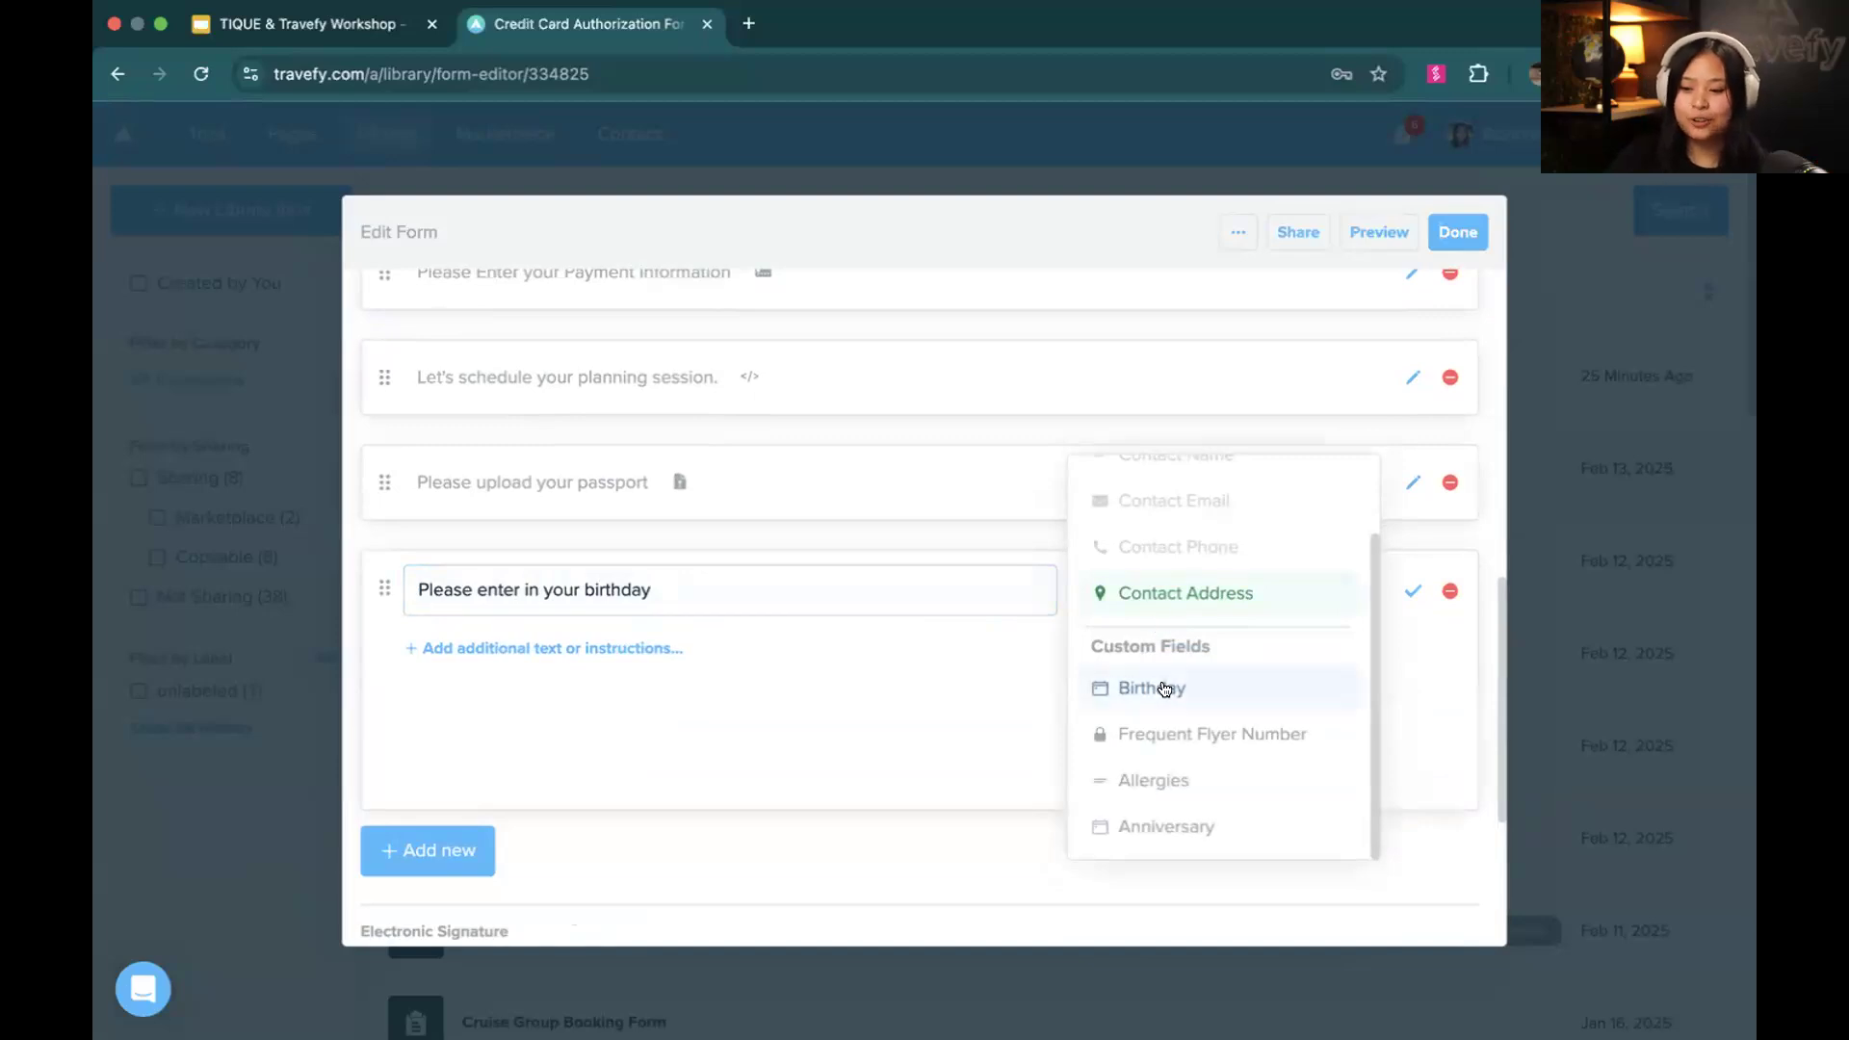
{"action": "left_click", "coordinate": [1164, 688]}
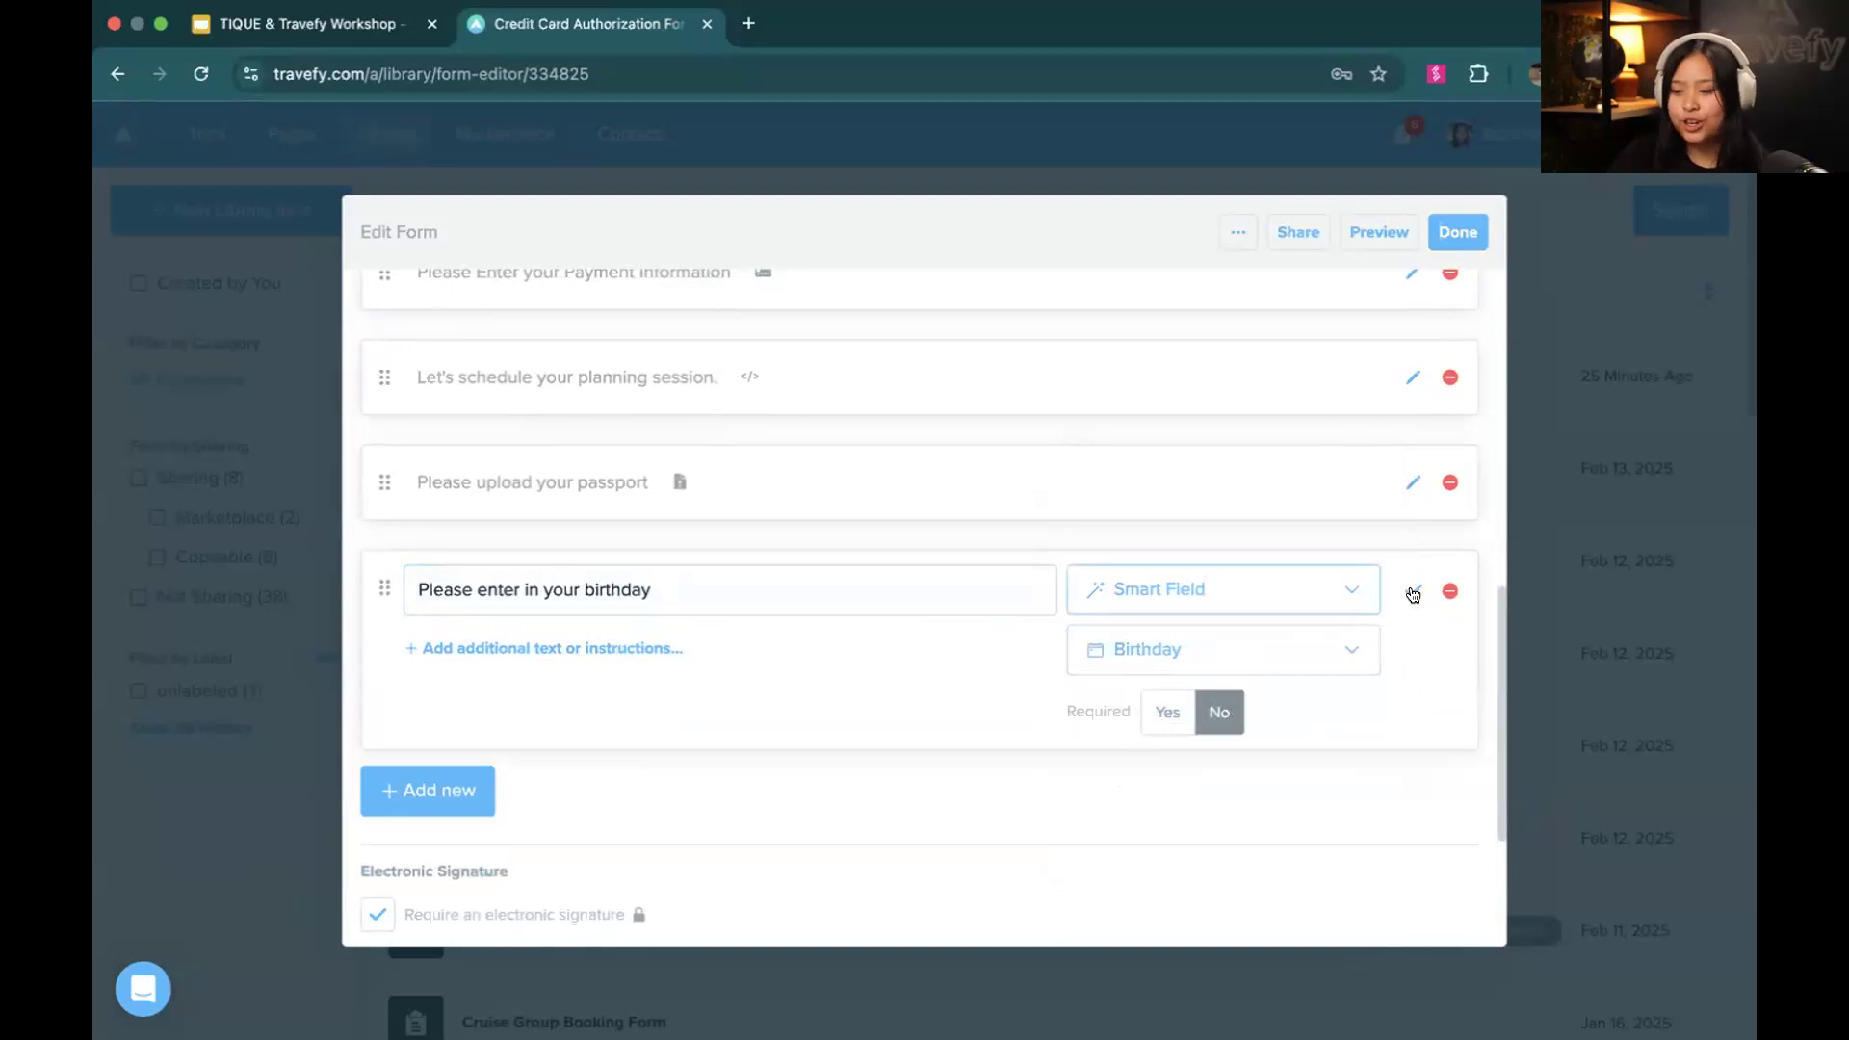
{"action": "left_click", "coordinate": [1413, 590]}
Preview the form in the desktop layout through to the birthday question, and finish editing the form
{"action": "scroll", "coordinate": [510, 807], "scroll_direction": "down", "scroll_amount": 3}
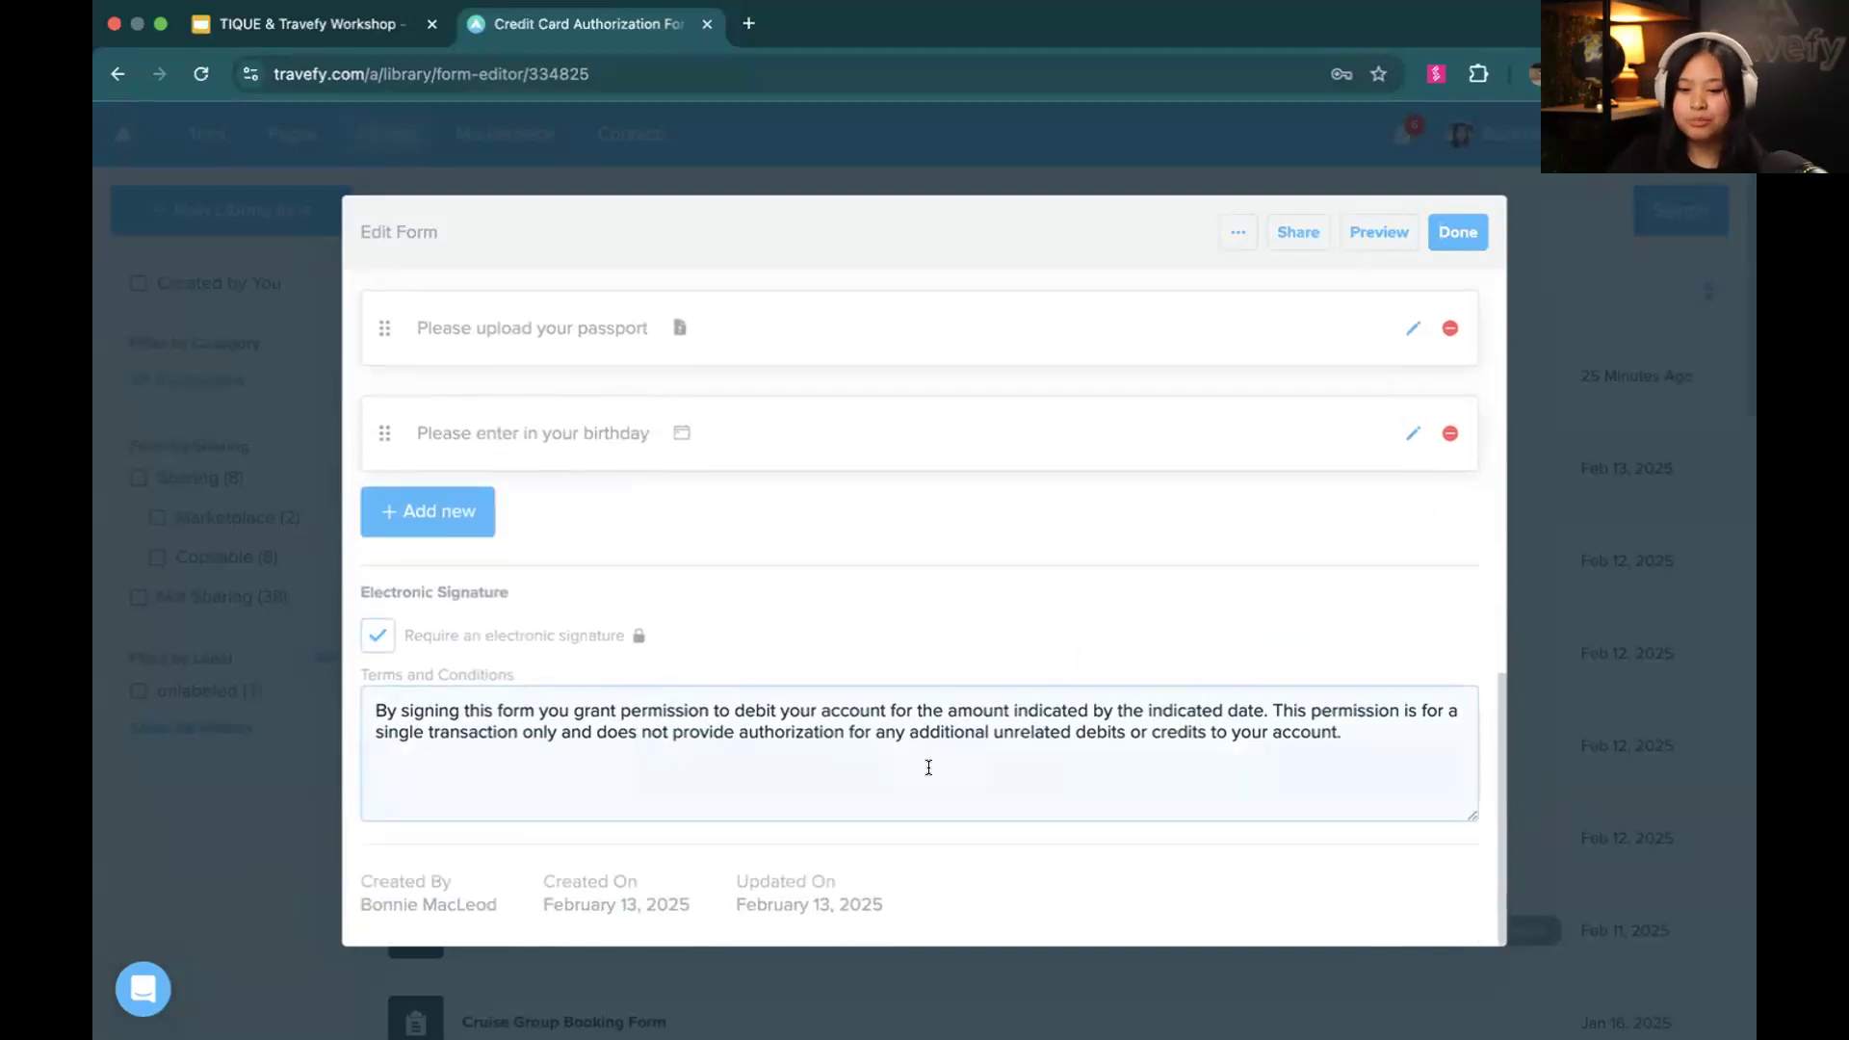
{"action": "left_click", "coordinate": [1354, 236]}
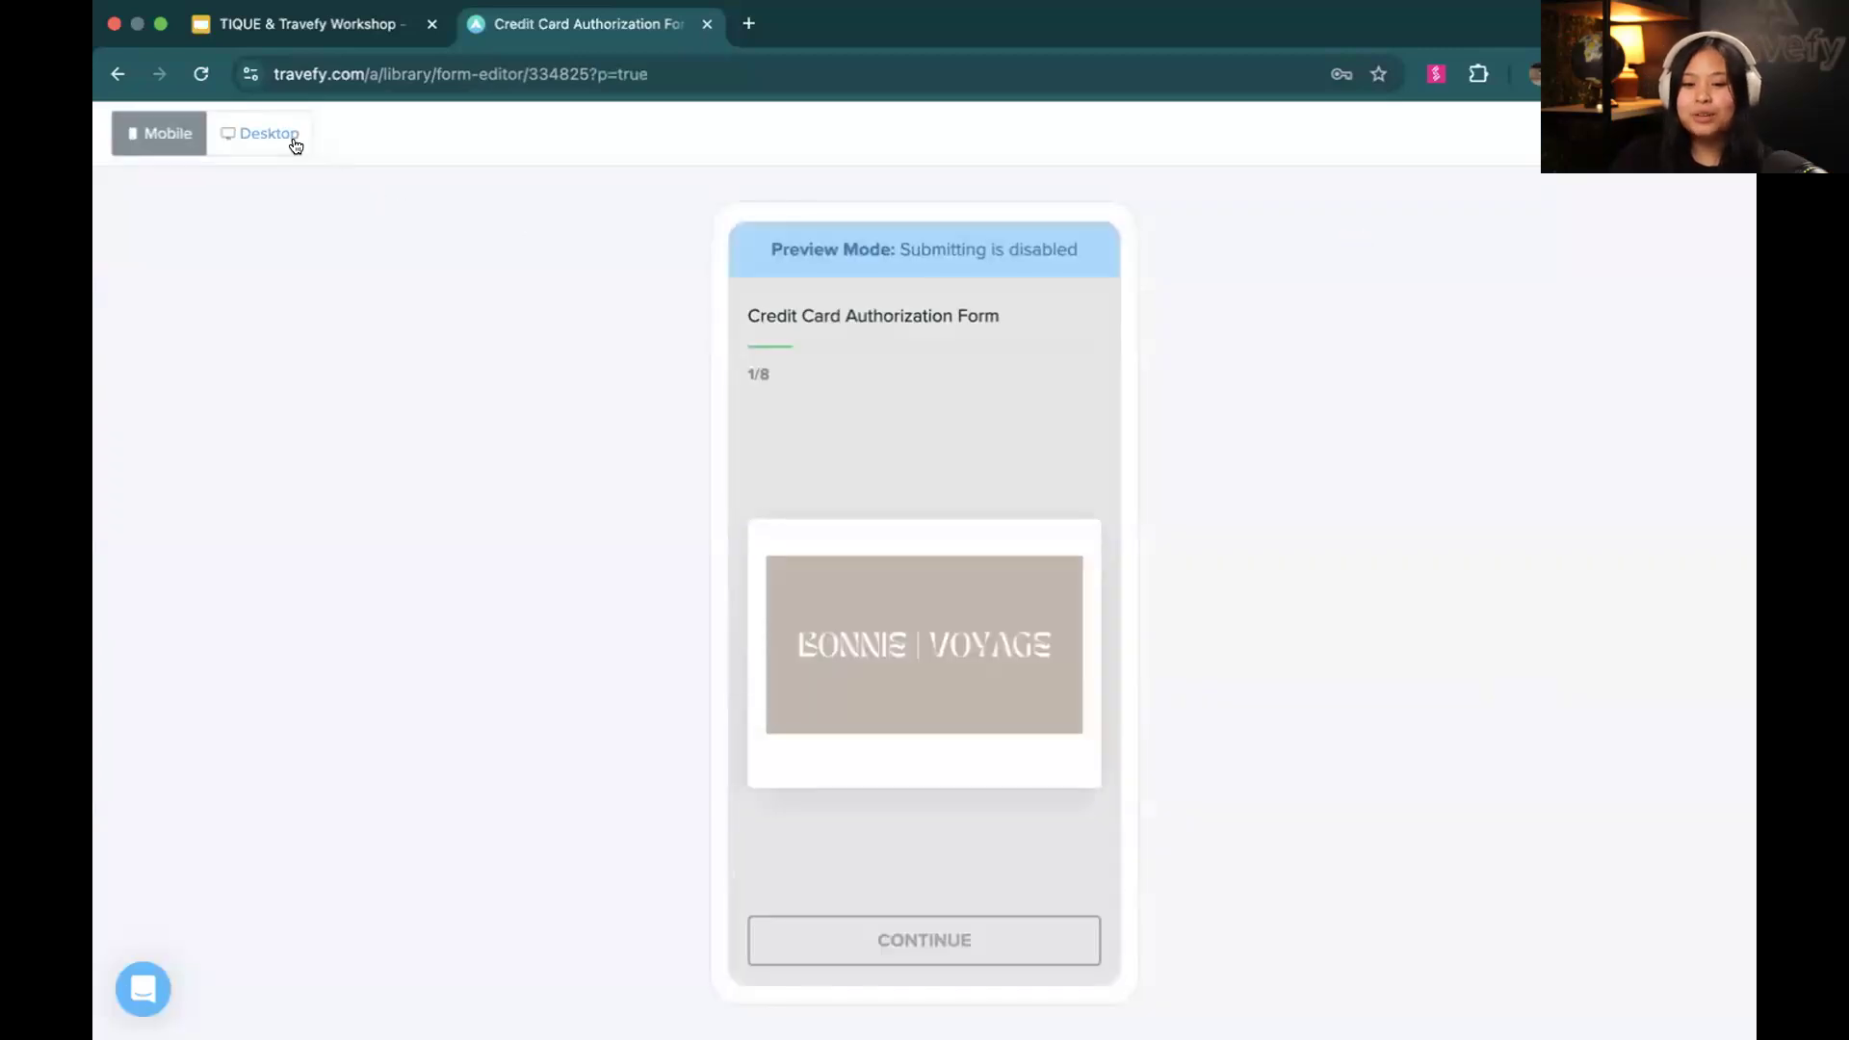
{"action": "left_click", "coordinate": [294, 137]}
{"action": "scroll", "coordinate": [474, 418], "scroll_direction": "down", "scroll_amount": 10}
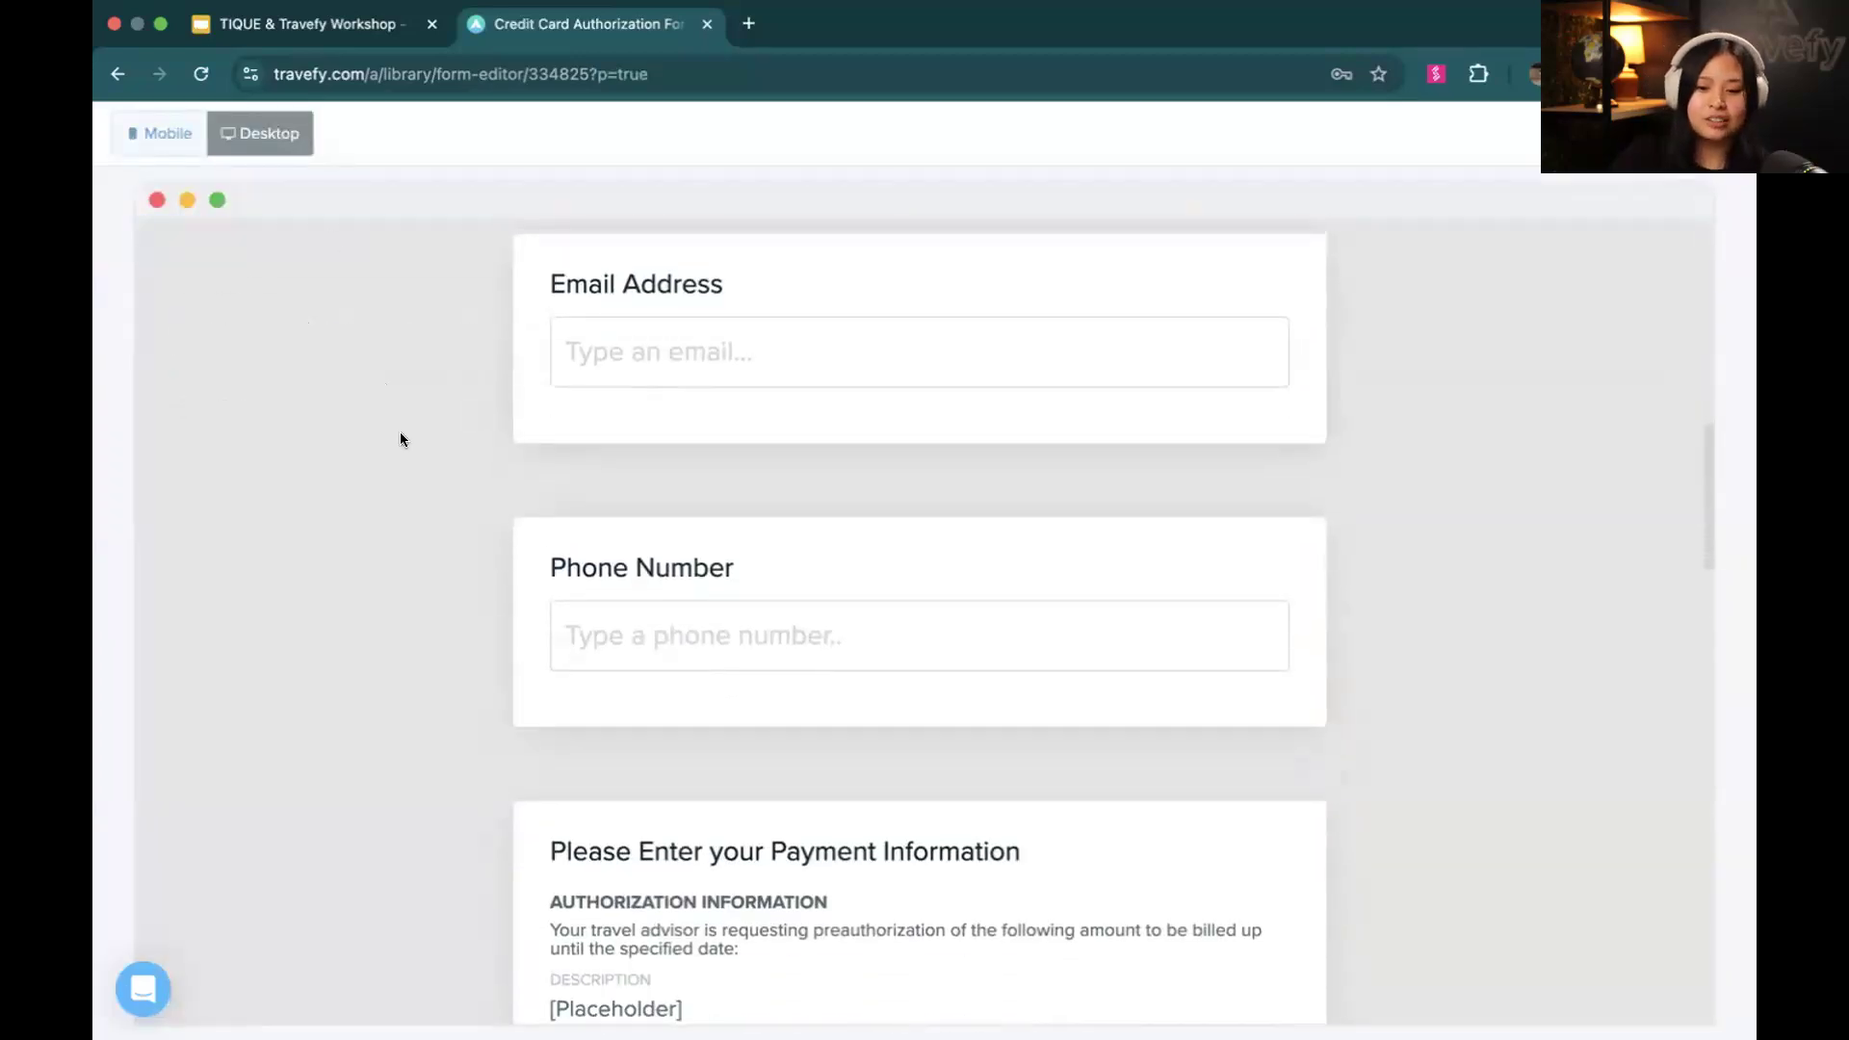
{"action": "scroll", "coordinate": [401, 436], "scroll_direction": "down", "scroll_amount": 10}
{"action": "scroll", "coordinate": [402, 439], "scroll_direction": "down", "scroll_amount": 10}
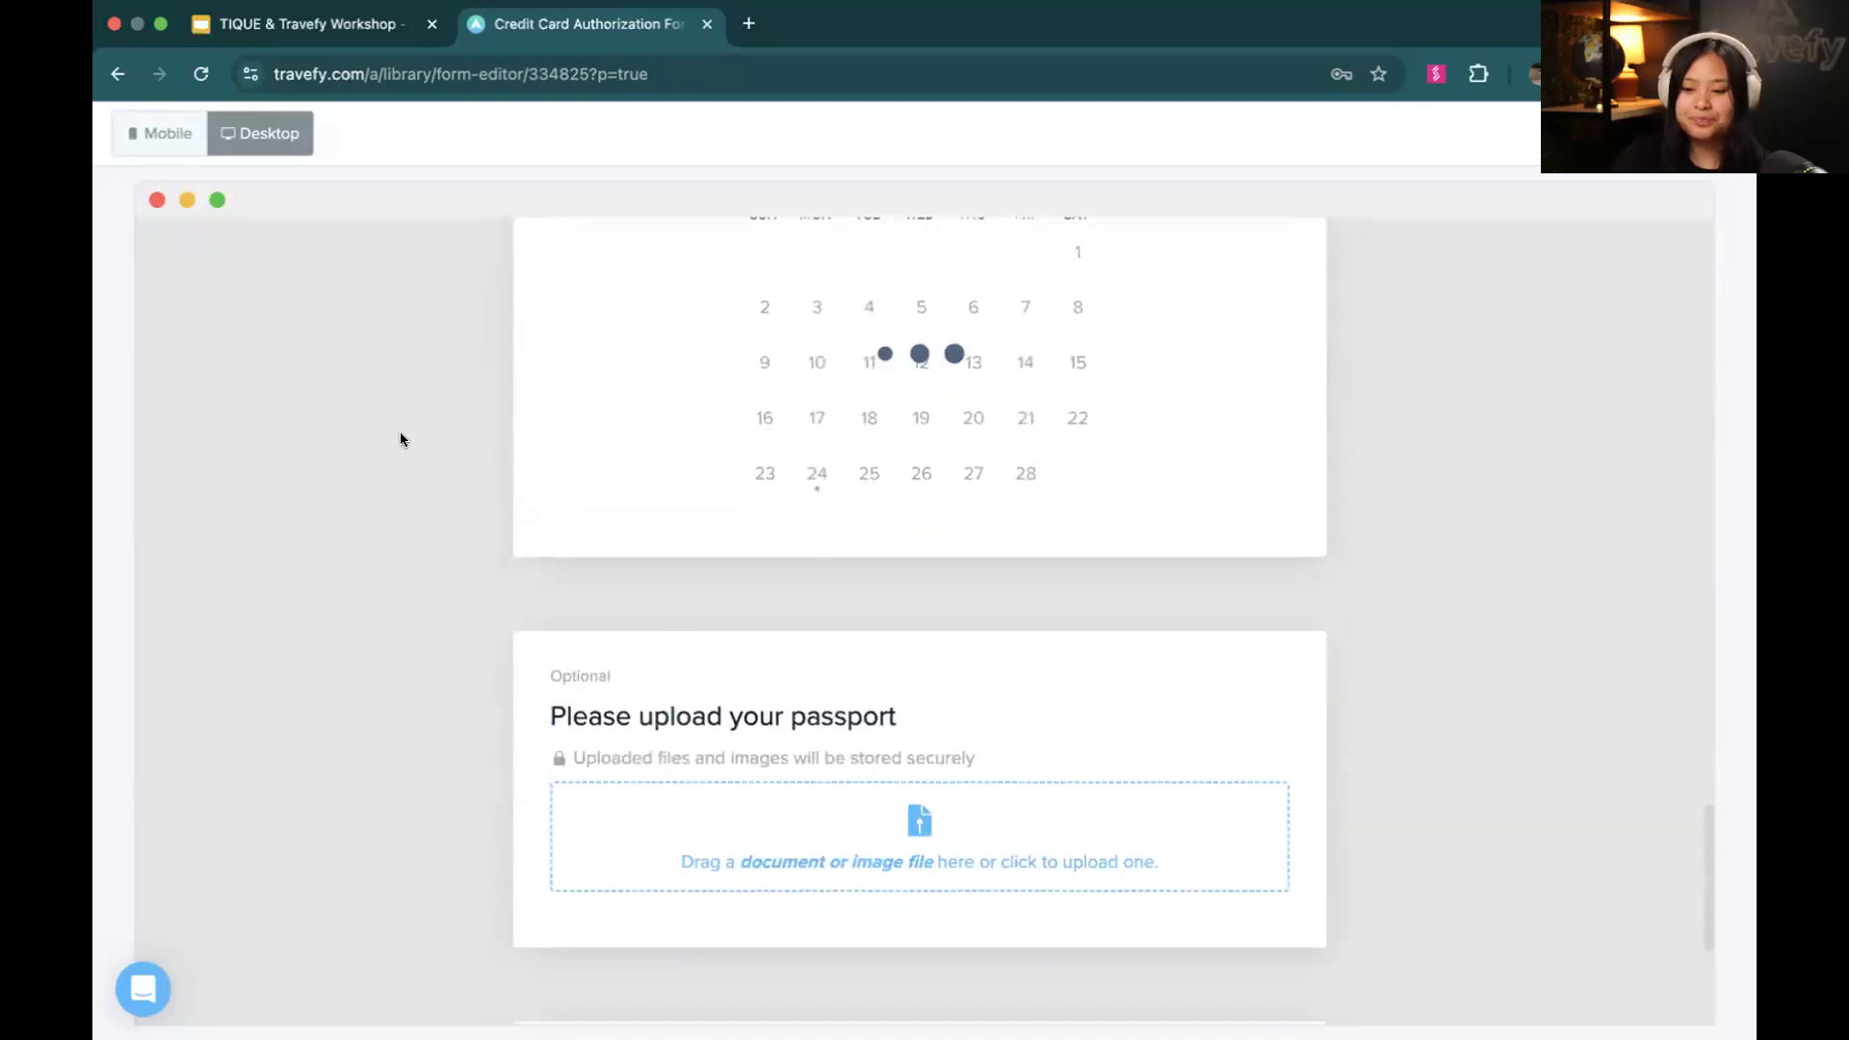
{"action": "left_click", "coordinate": [622, 777]}
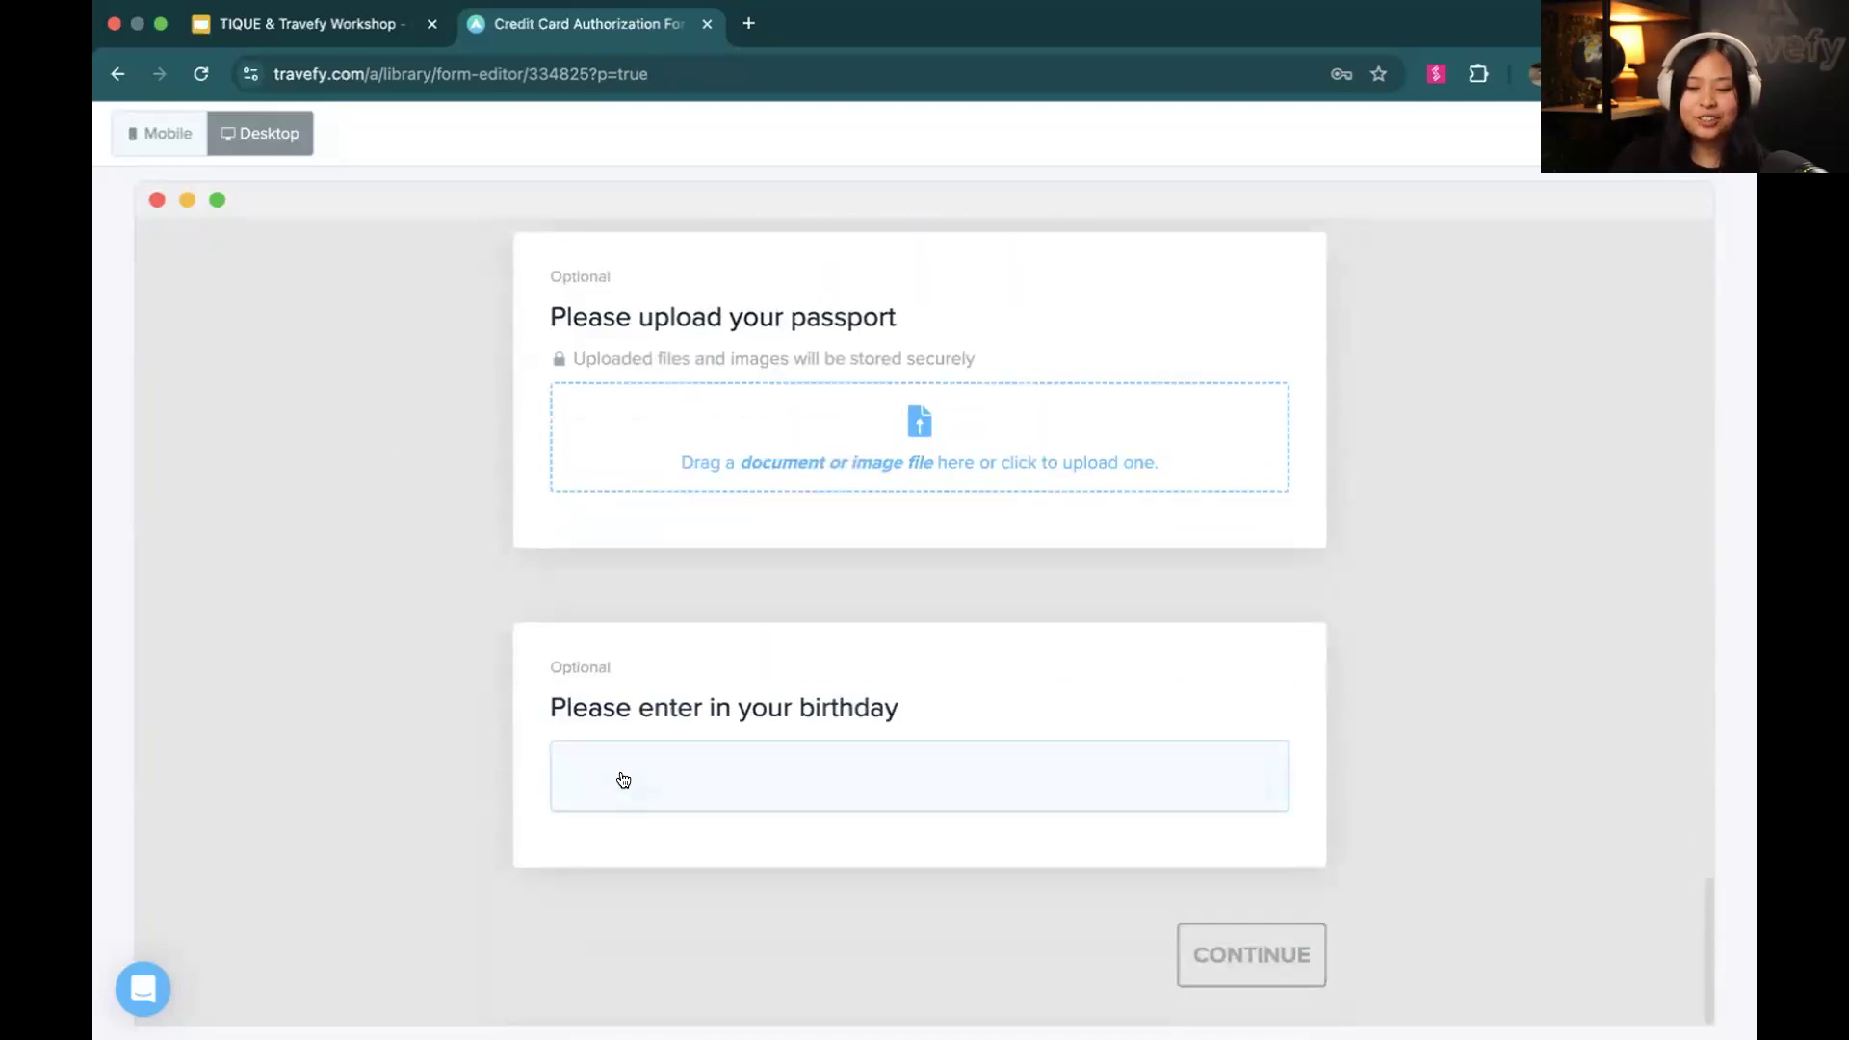
{"action": "key", "text": "Escape"}
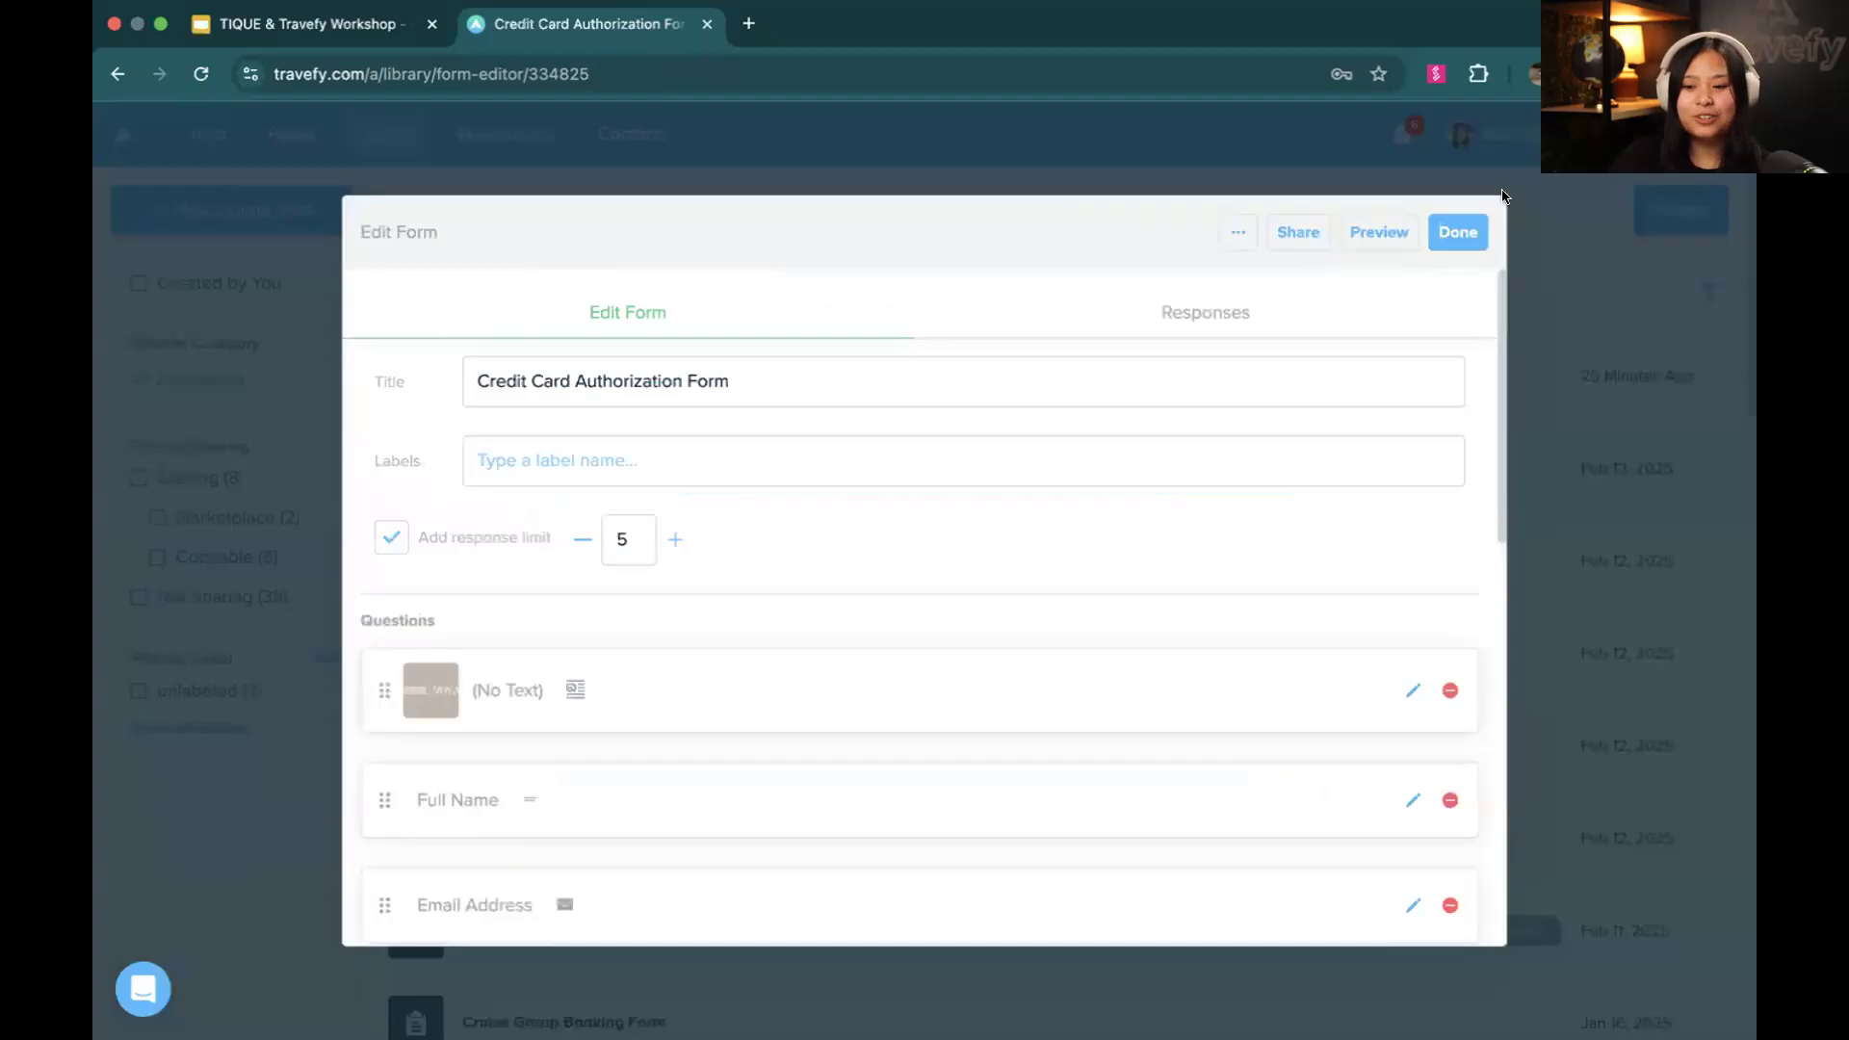
{"action": "left_click", "coordinate": [1441, 234]}
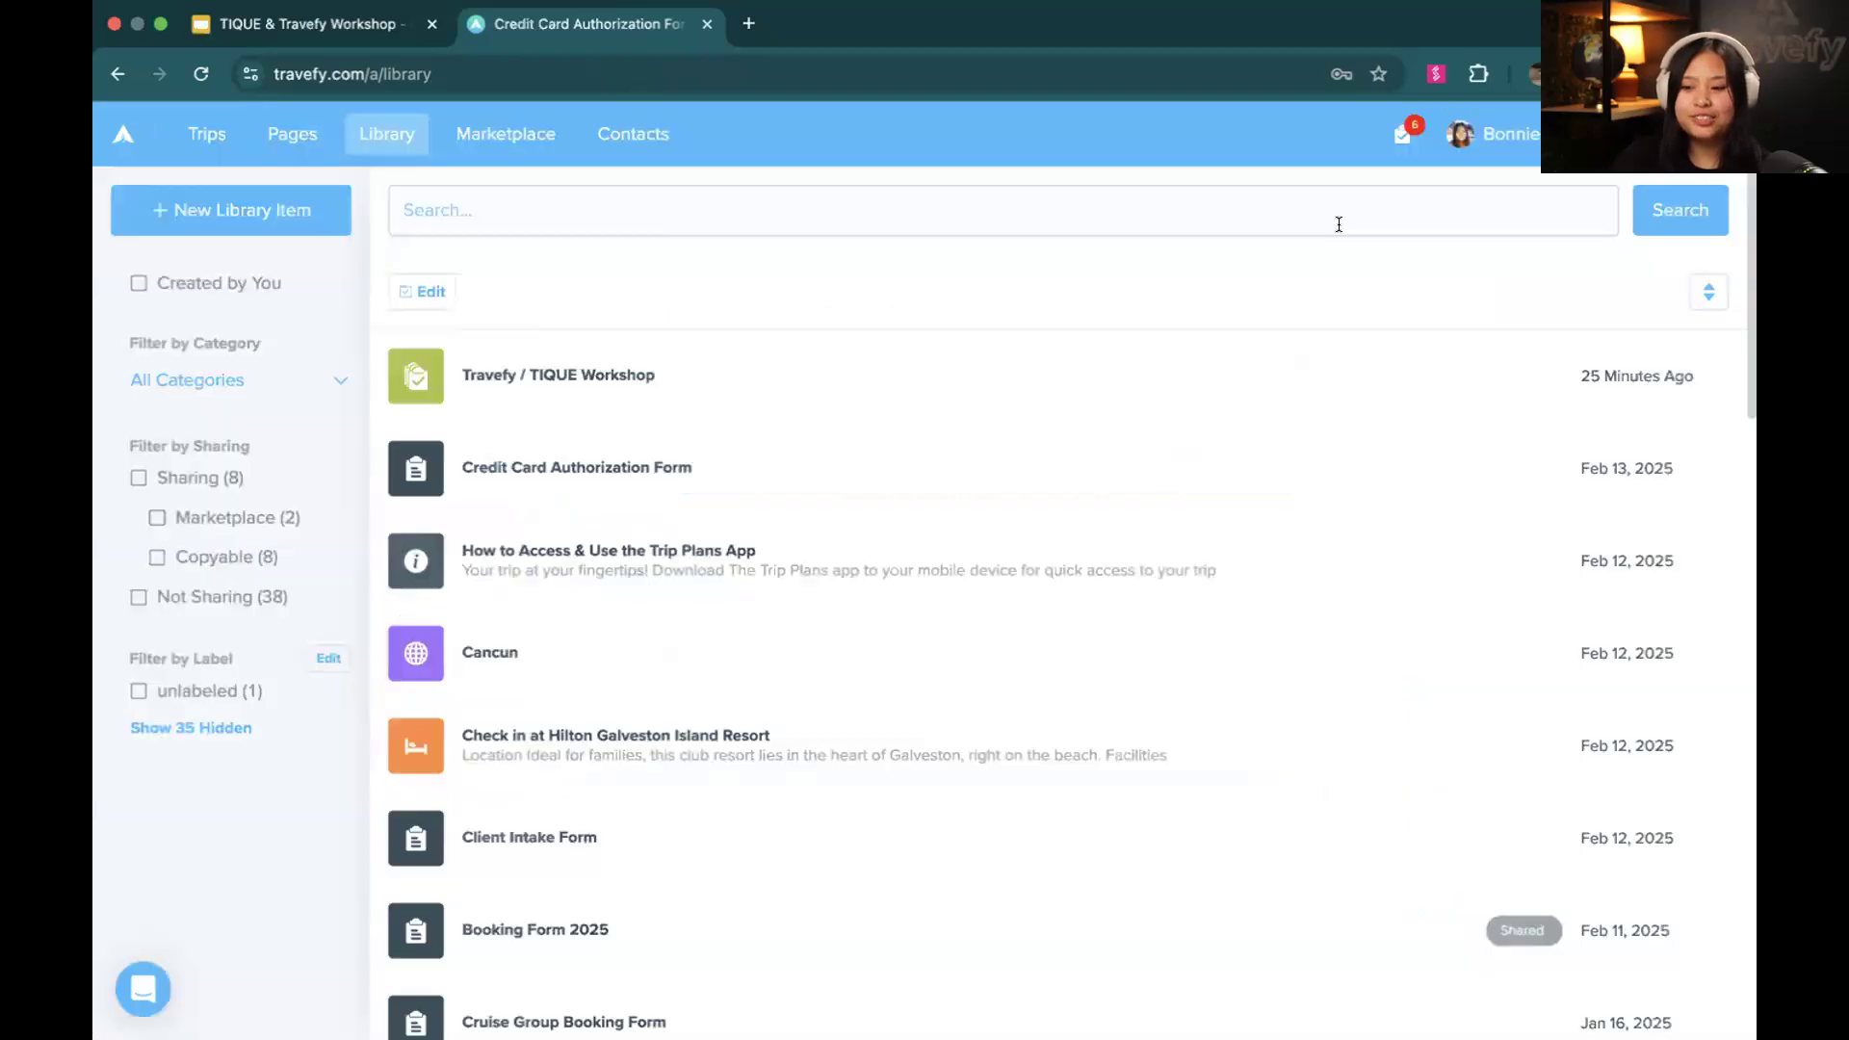
Open the profile of the second contact in the contacts list and examine its details and Custom Fields section
{"action": "left_click", "coordinate": [625, 136]}
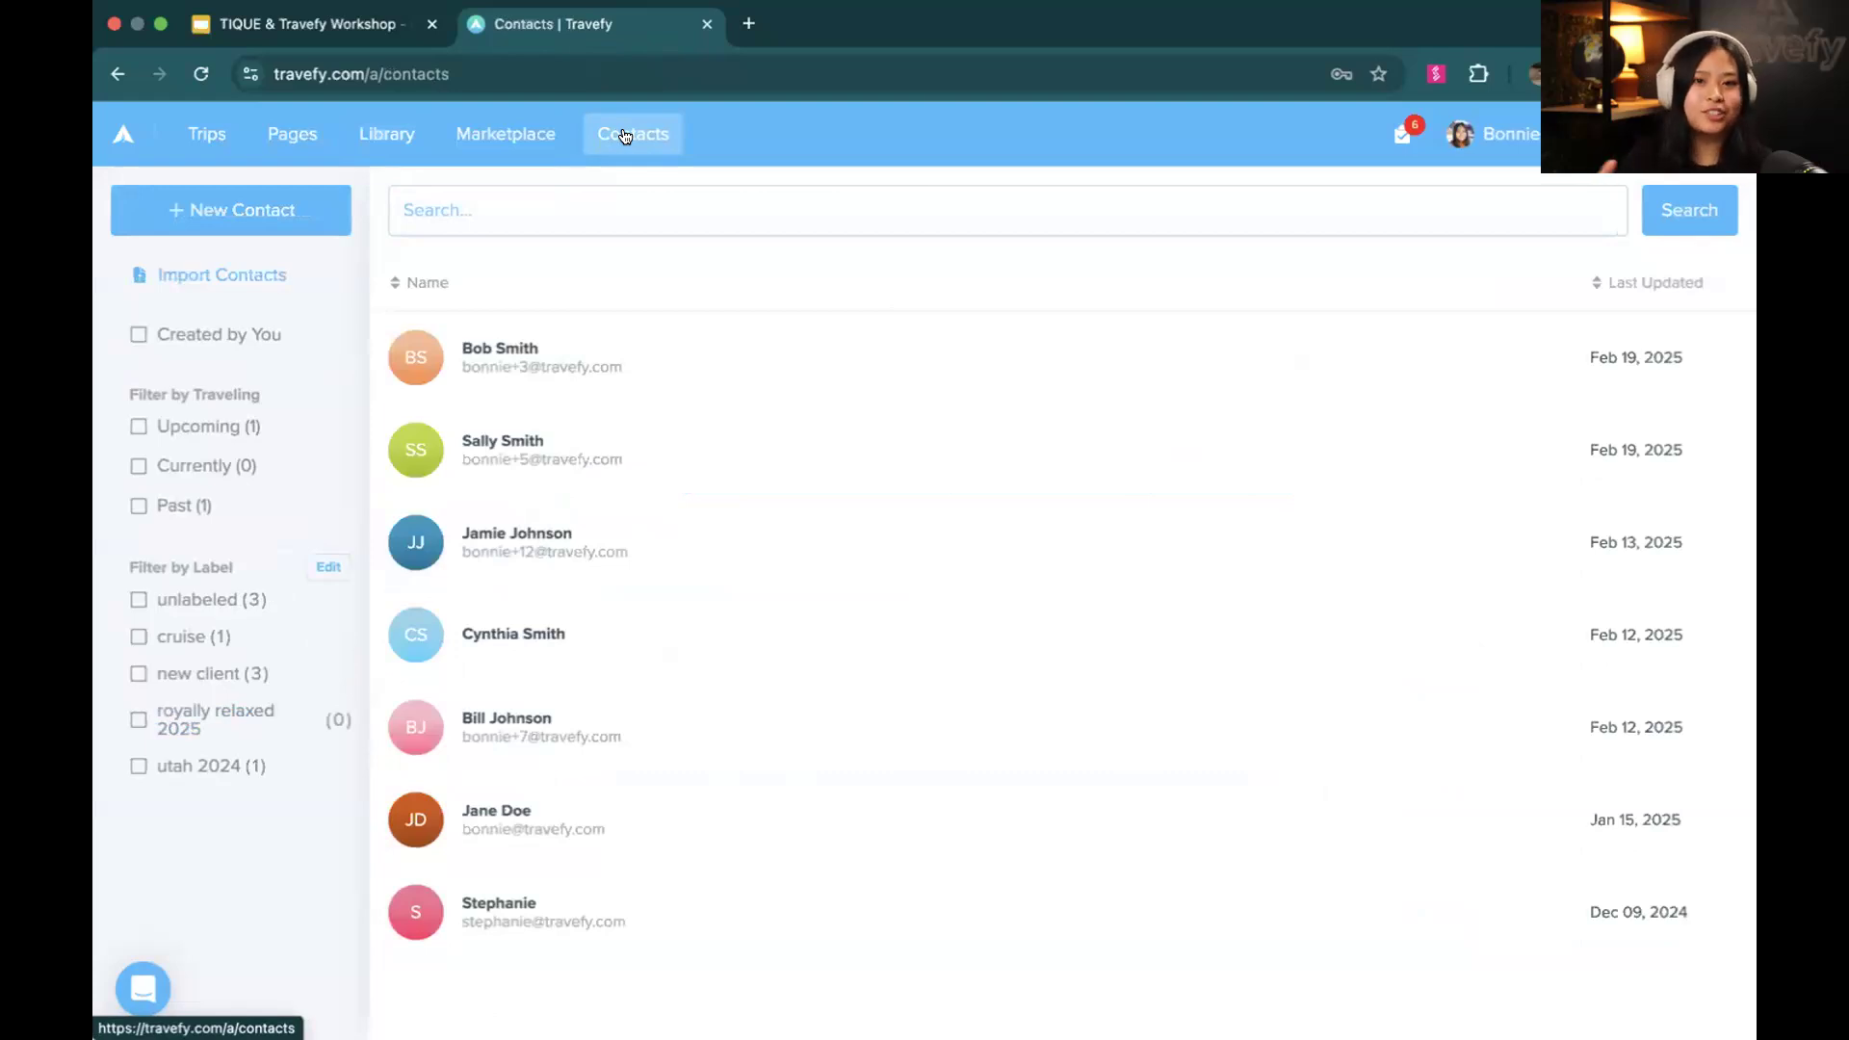
{"action": "left_click", "coordinate": [611, 434]}
{"action": "scroll", "coordinate": [812, 639], "scroll_direction": "down", "scroll_amount": 2}
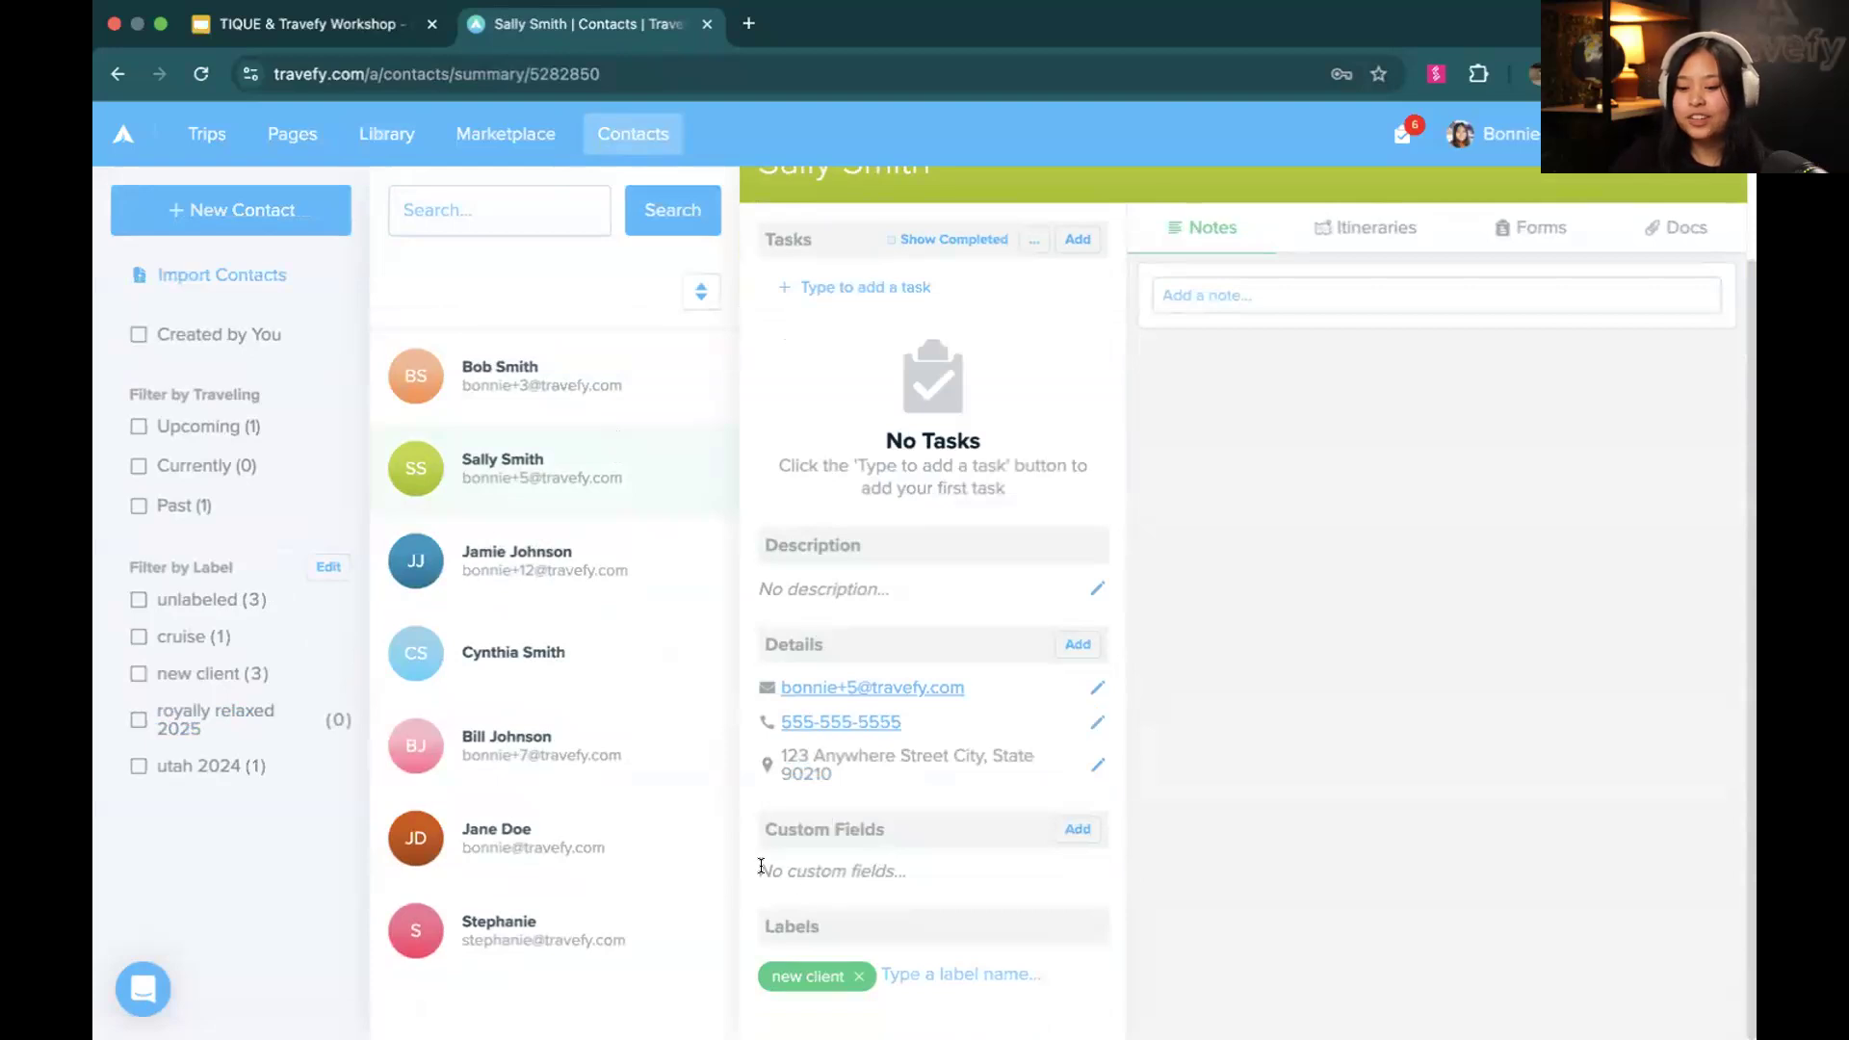
{"action": "left_click_drag", "start_coordinate": [760, 870], "coordinate": [882, 869]}
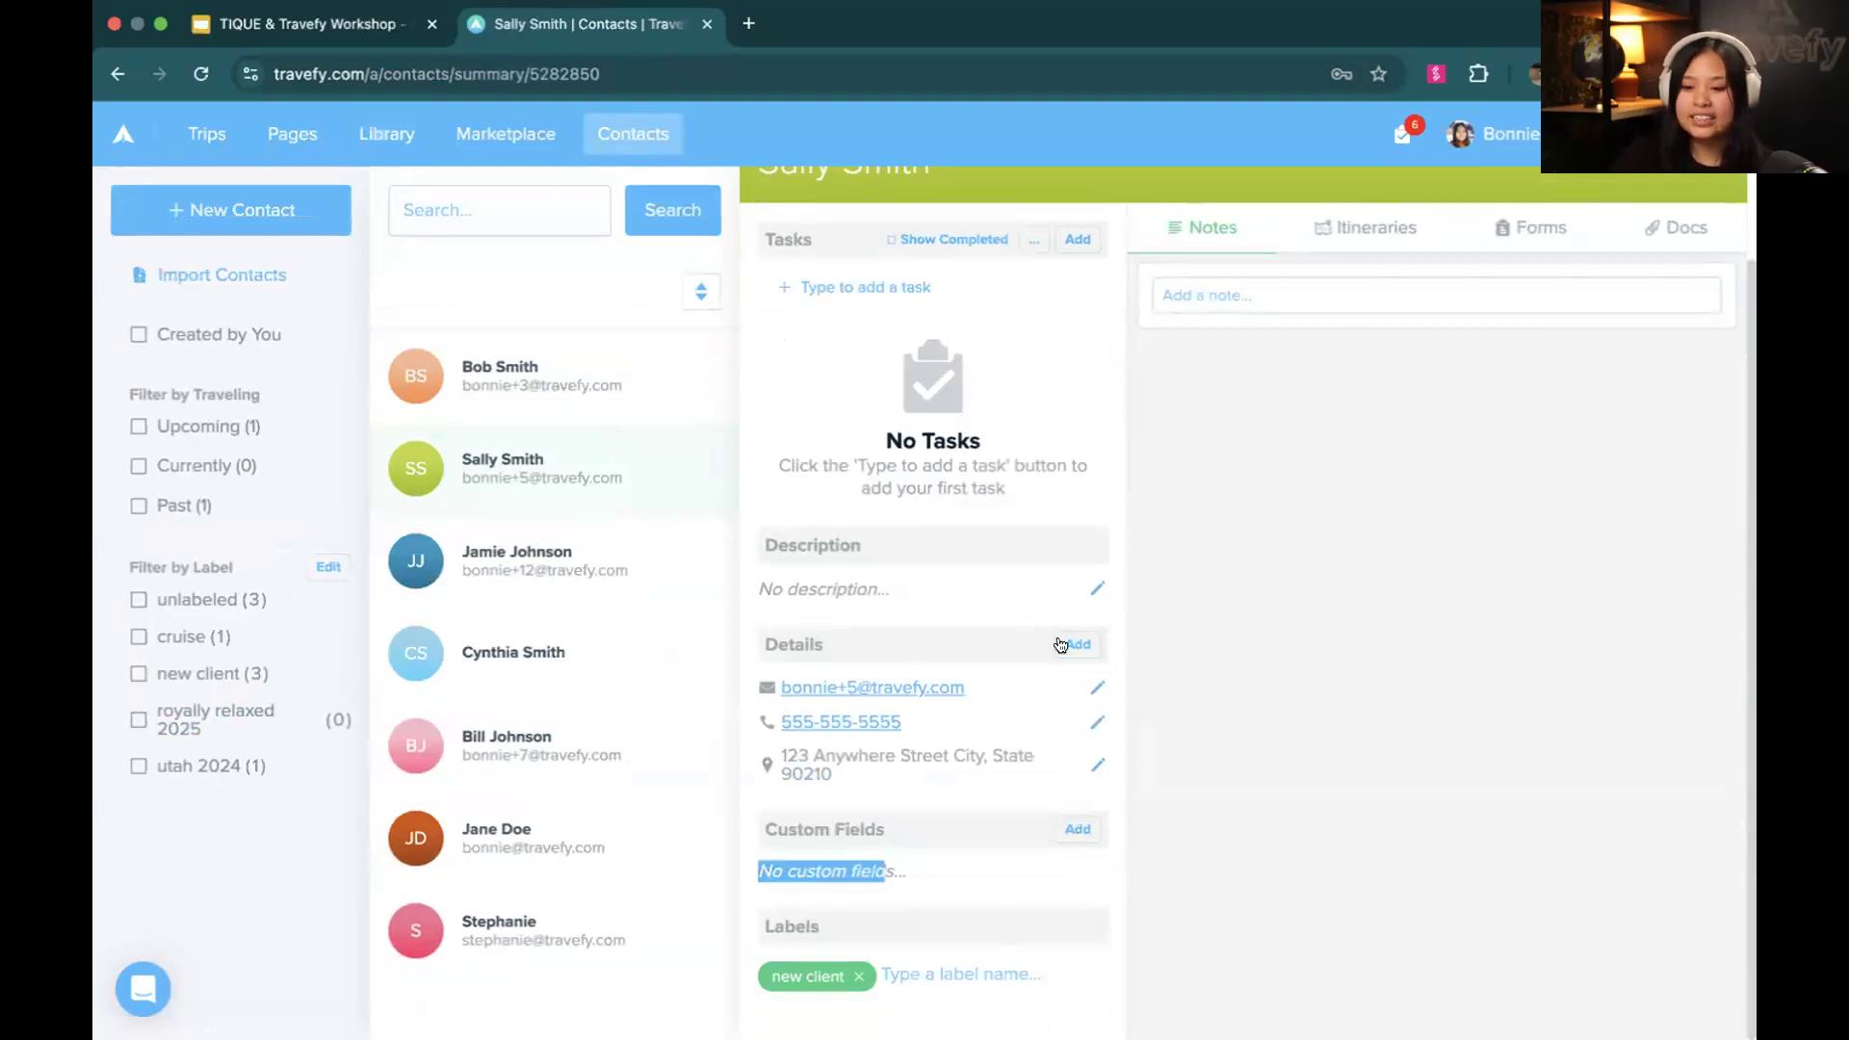
{"action": "left_click", "coordinate": [1087, 624]}
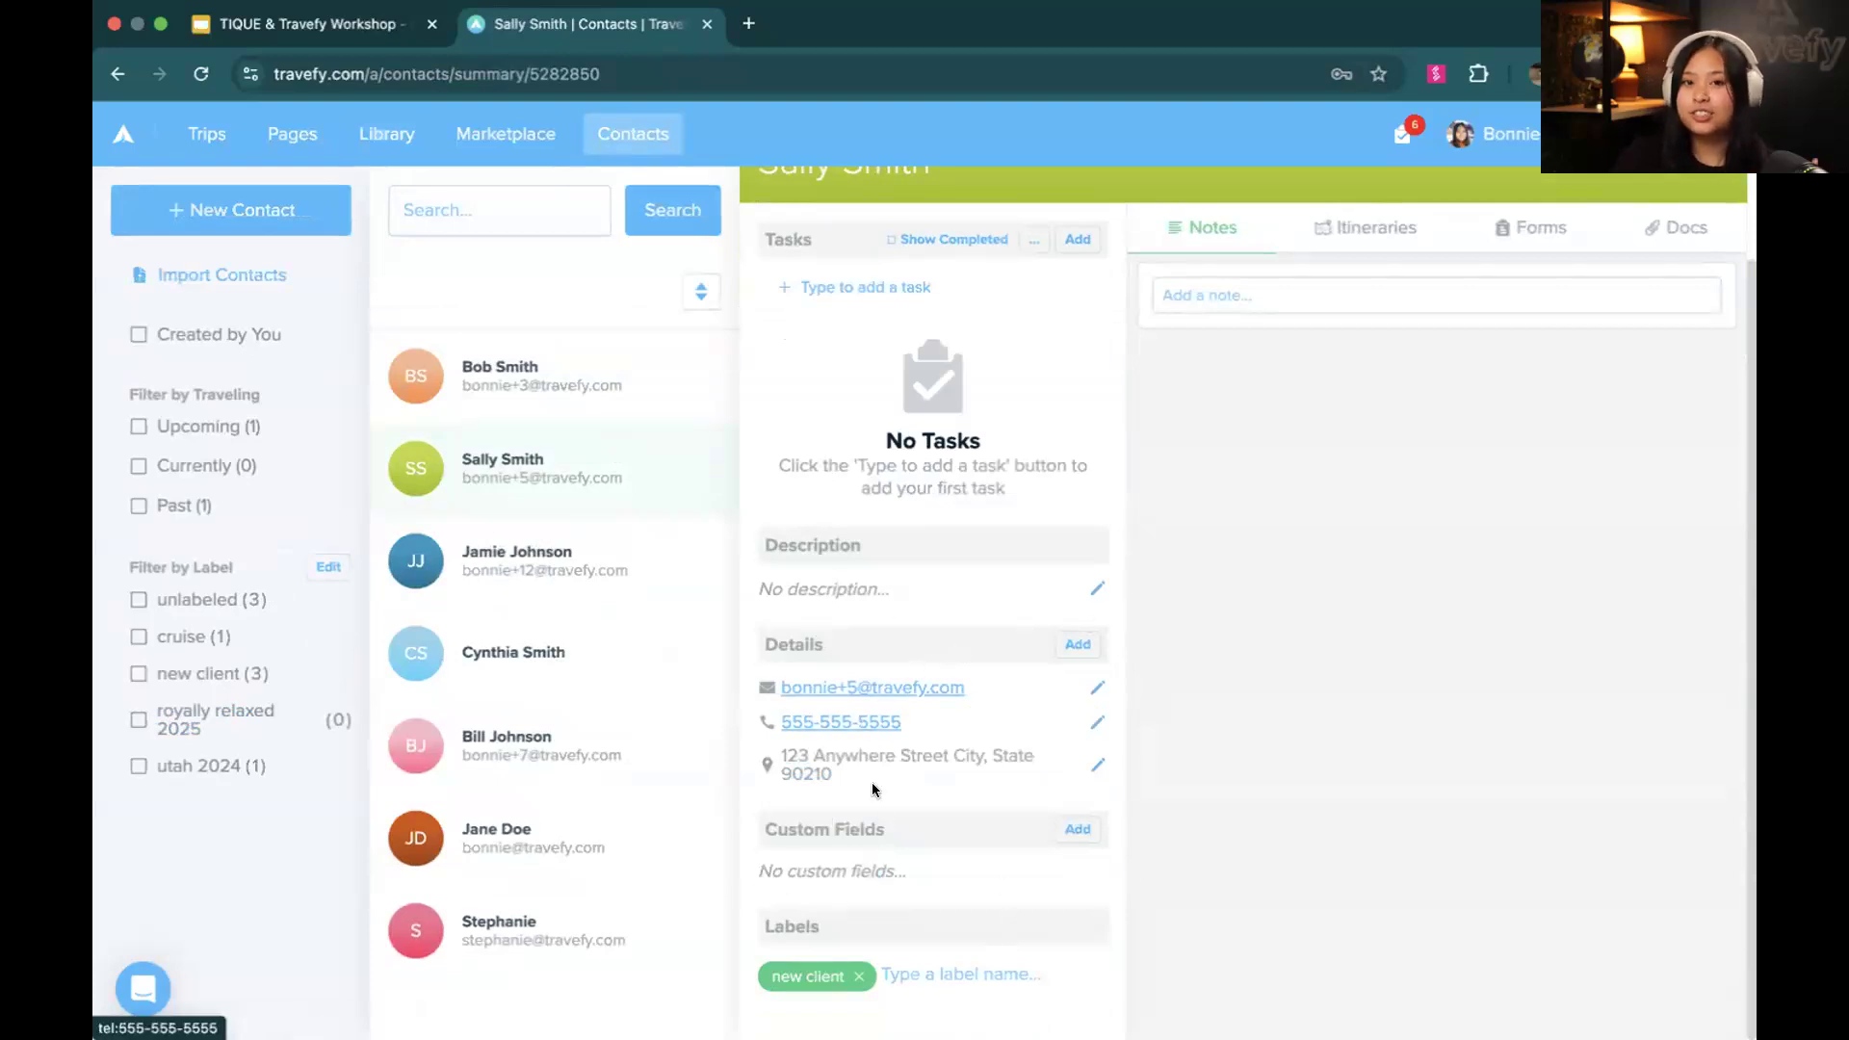
{"action": "left_click_drag", "start_coordinate": [769, 870], "coordinate": [898, 860]}
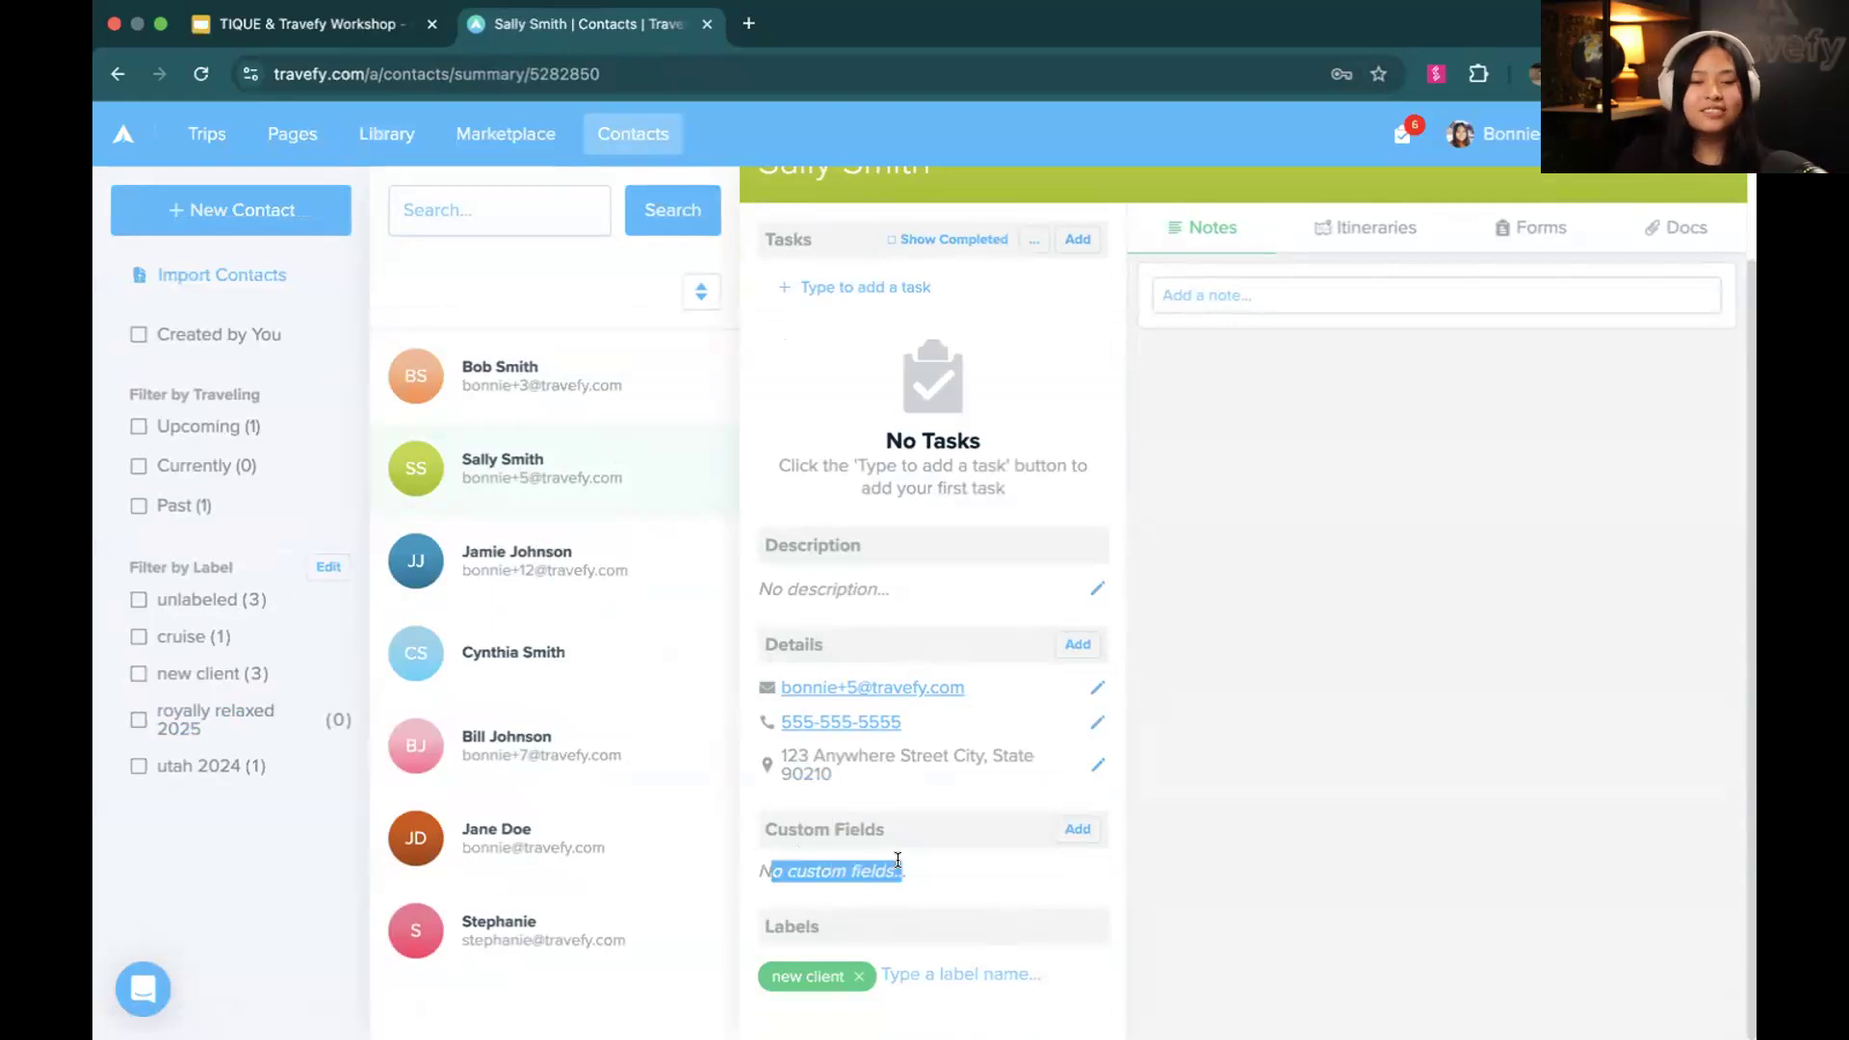
{"action": "left_click", "coordinate": [898, 860]}
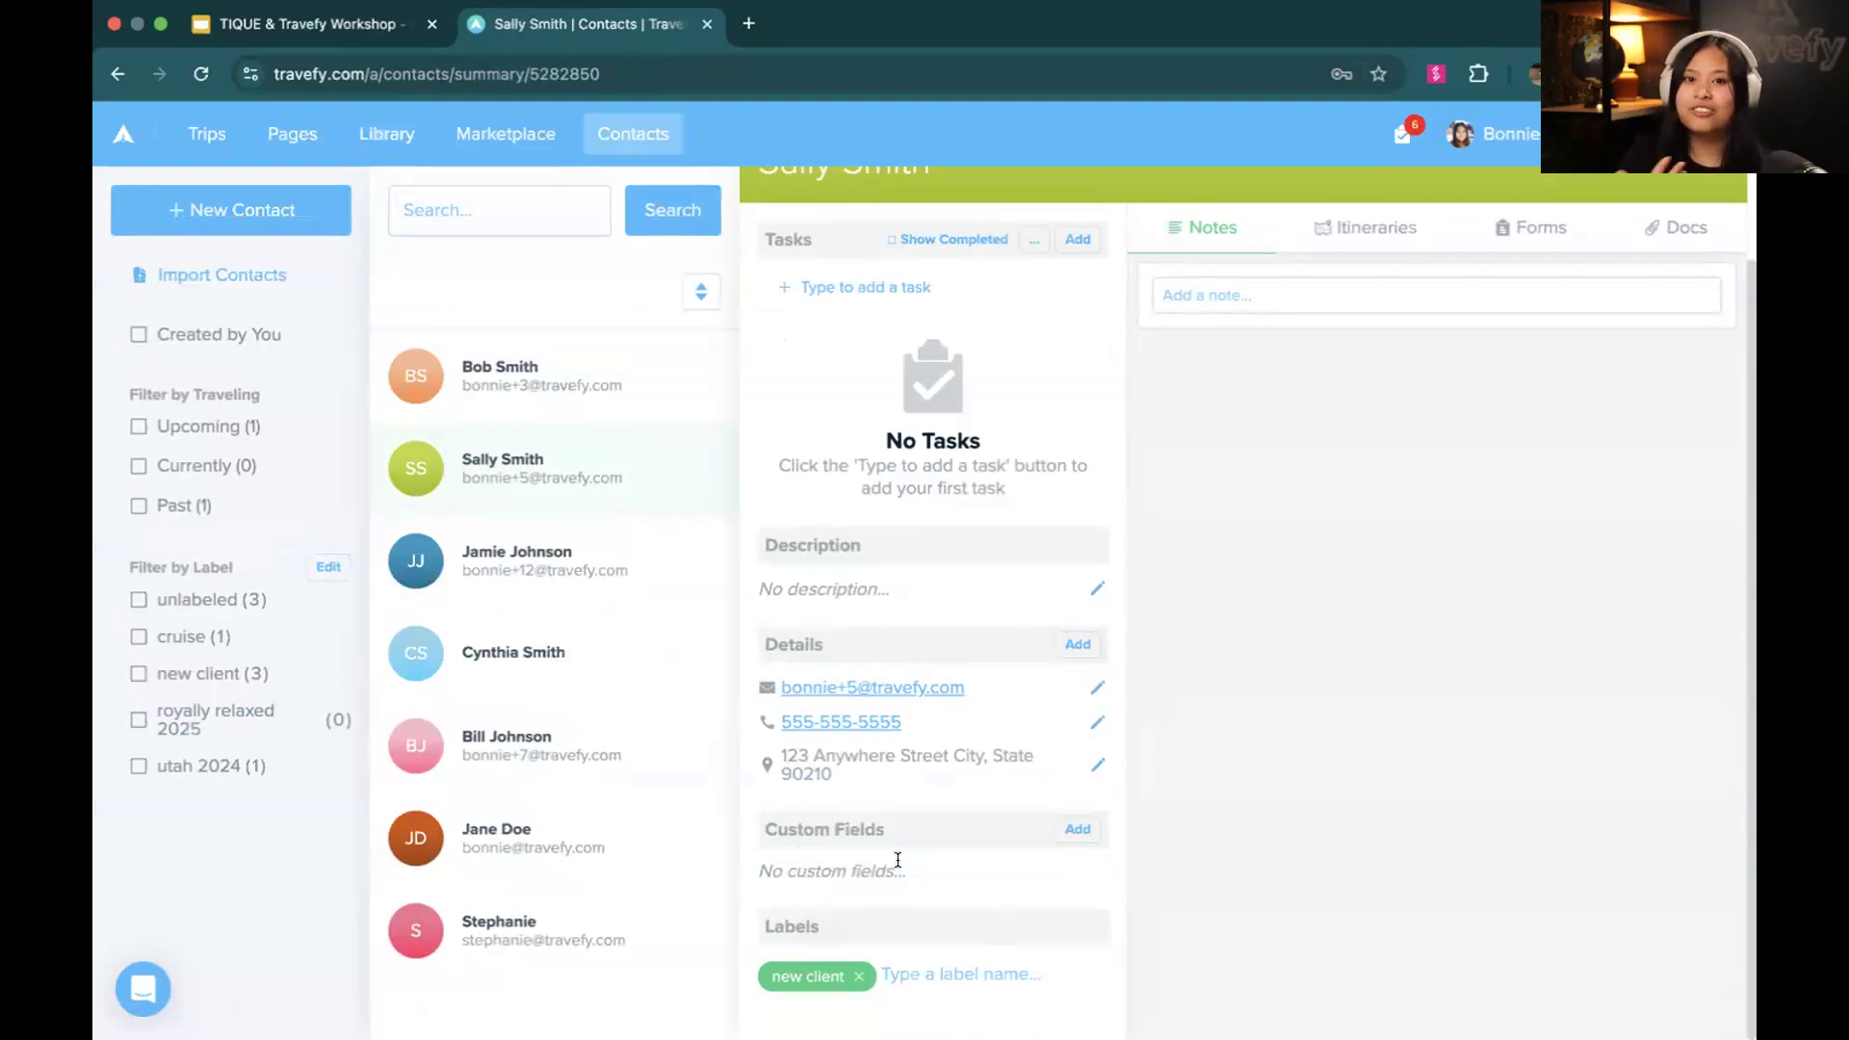
View the fourth contact's profile, including its anniversary custom field and reminder task, and close the profile
{"action": "left_click", "coordinate": [619, 630]}
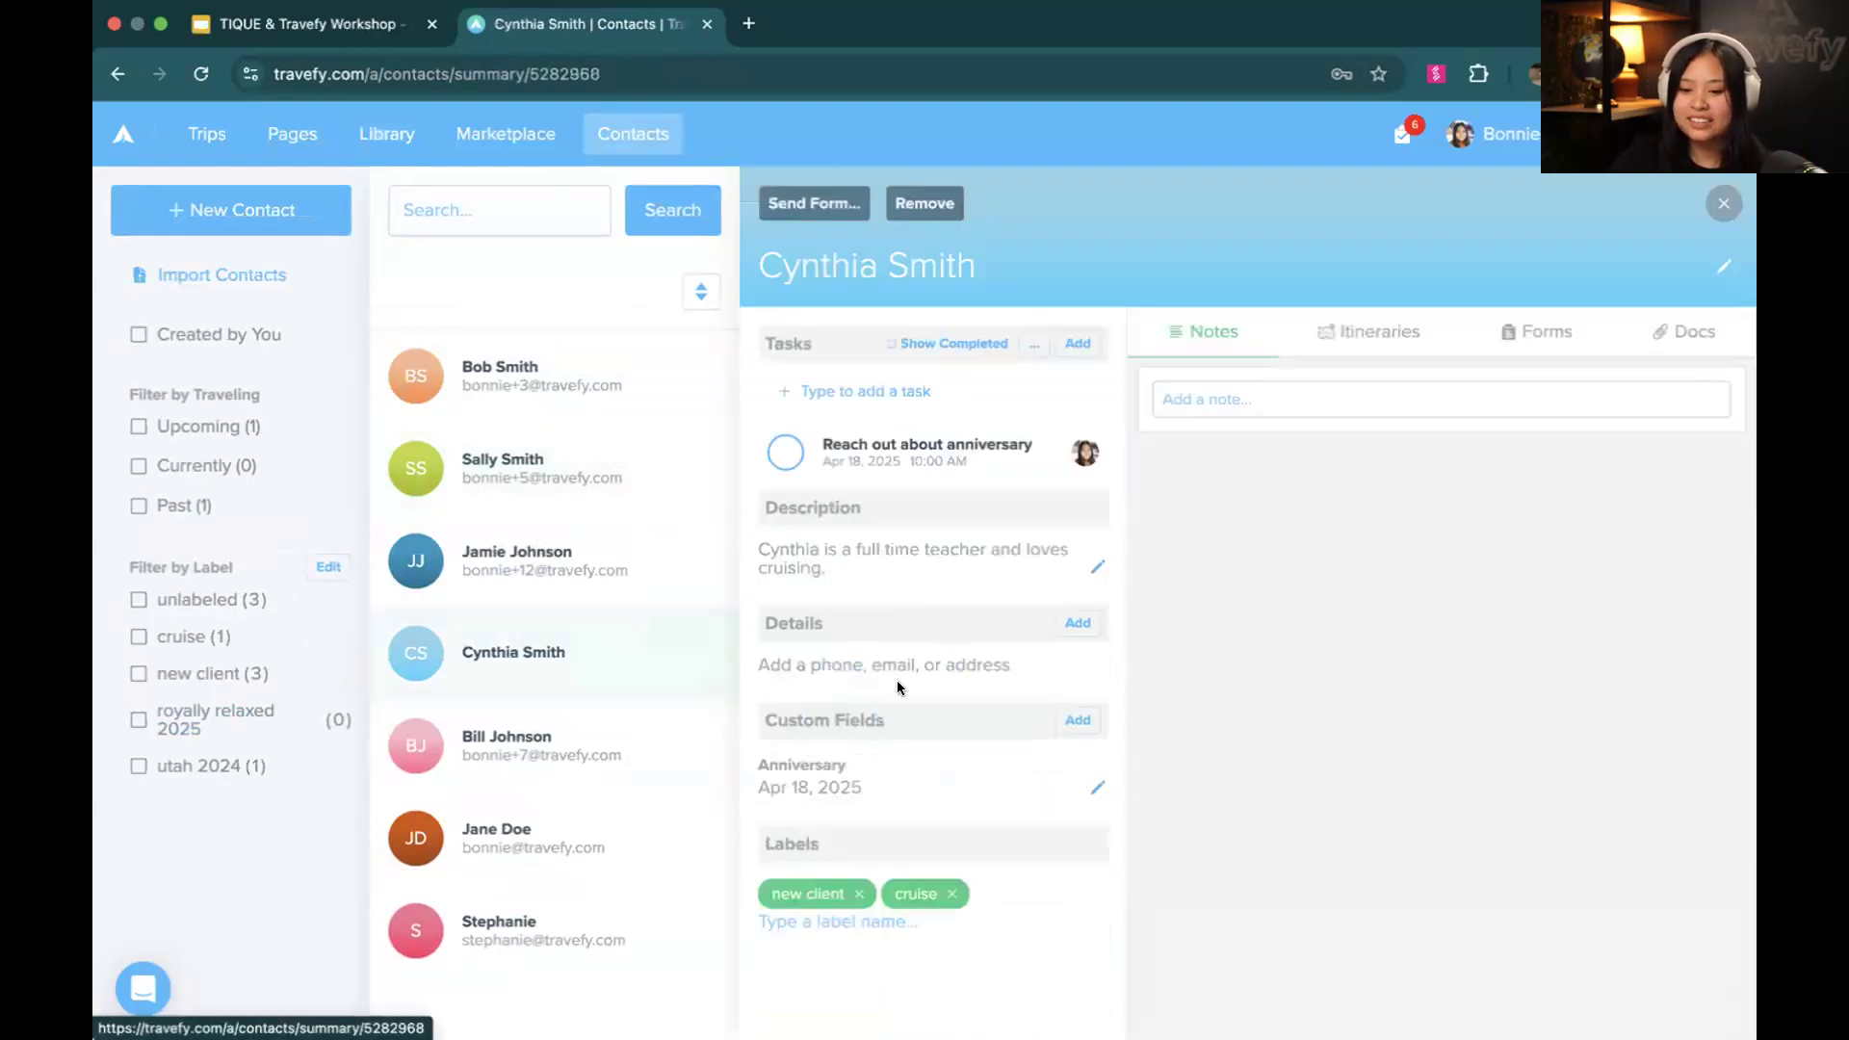
{"action": "scroll", "coordinate": [898, 688], "scroll_direction": "up", "scroll_amount": 1}
{"action": "double_click", "coordinate": [954, 773]}
{"action": "left_click", "coordinate": [934, 776]}
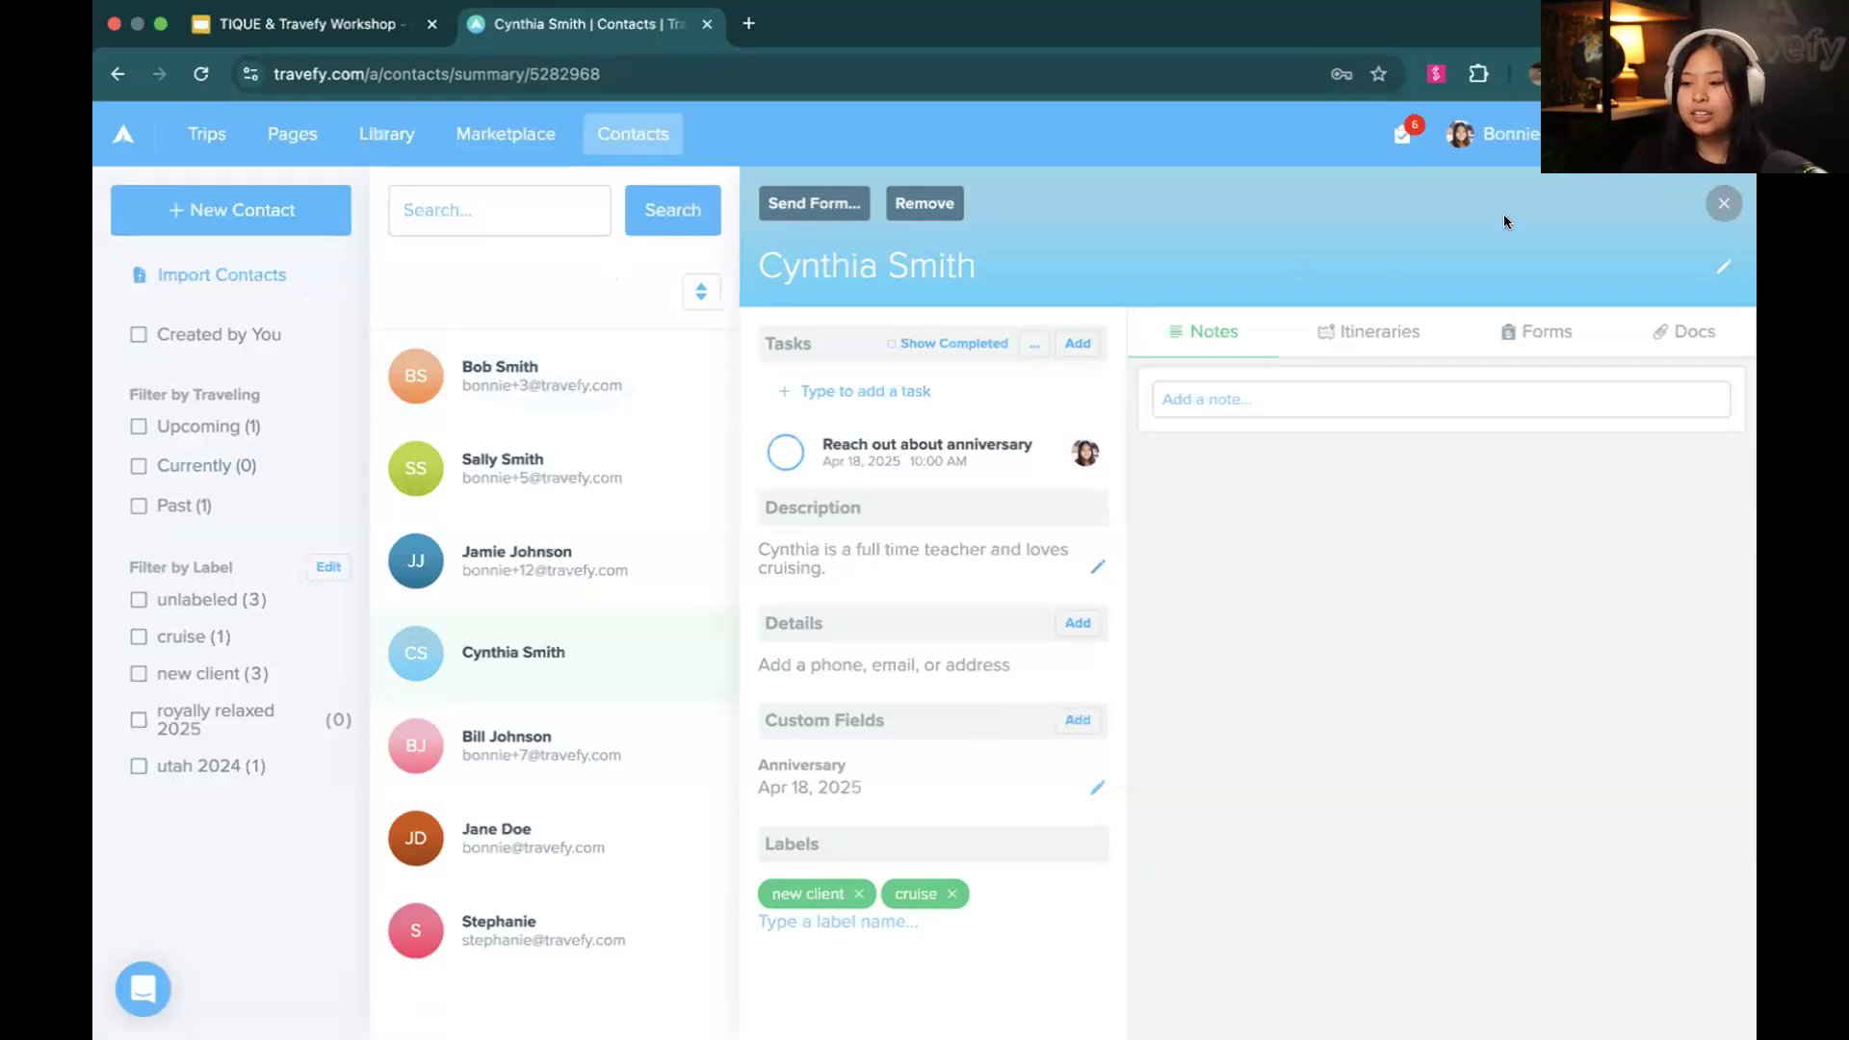
{"action": "left_click", "coordinate": [1710, 204]}
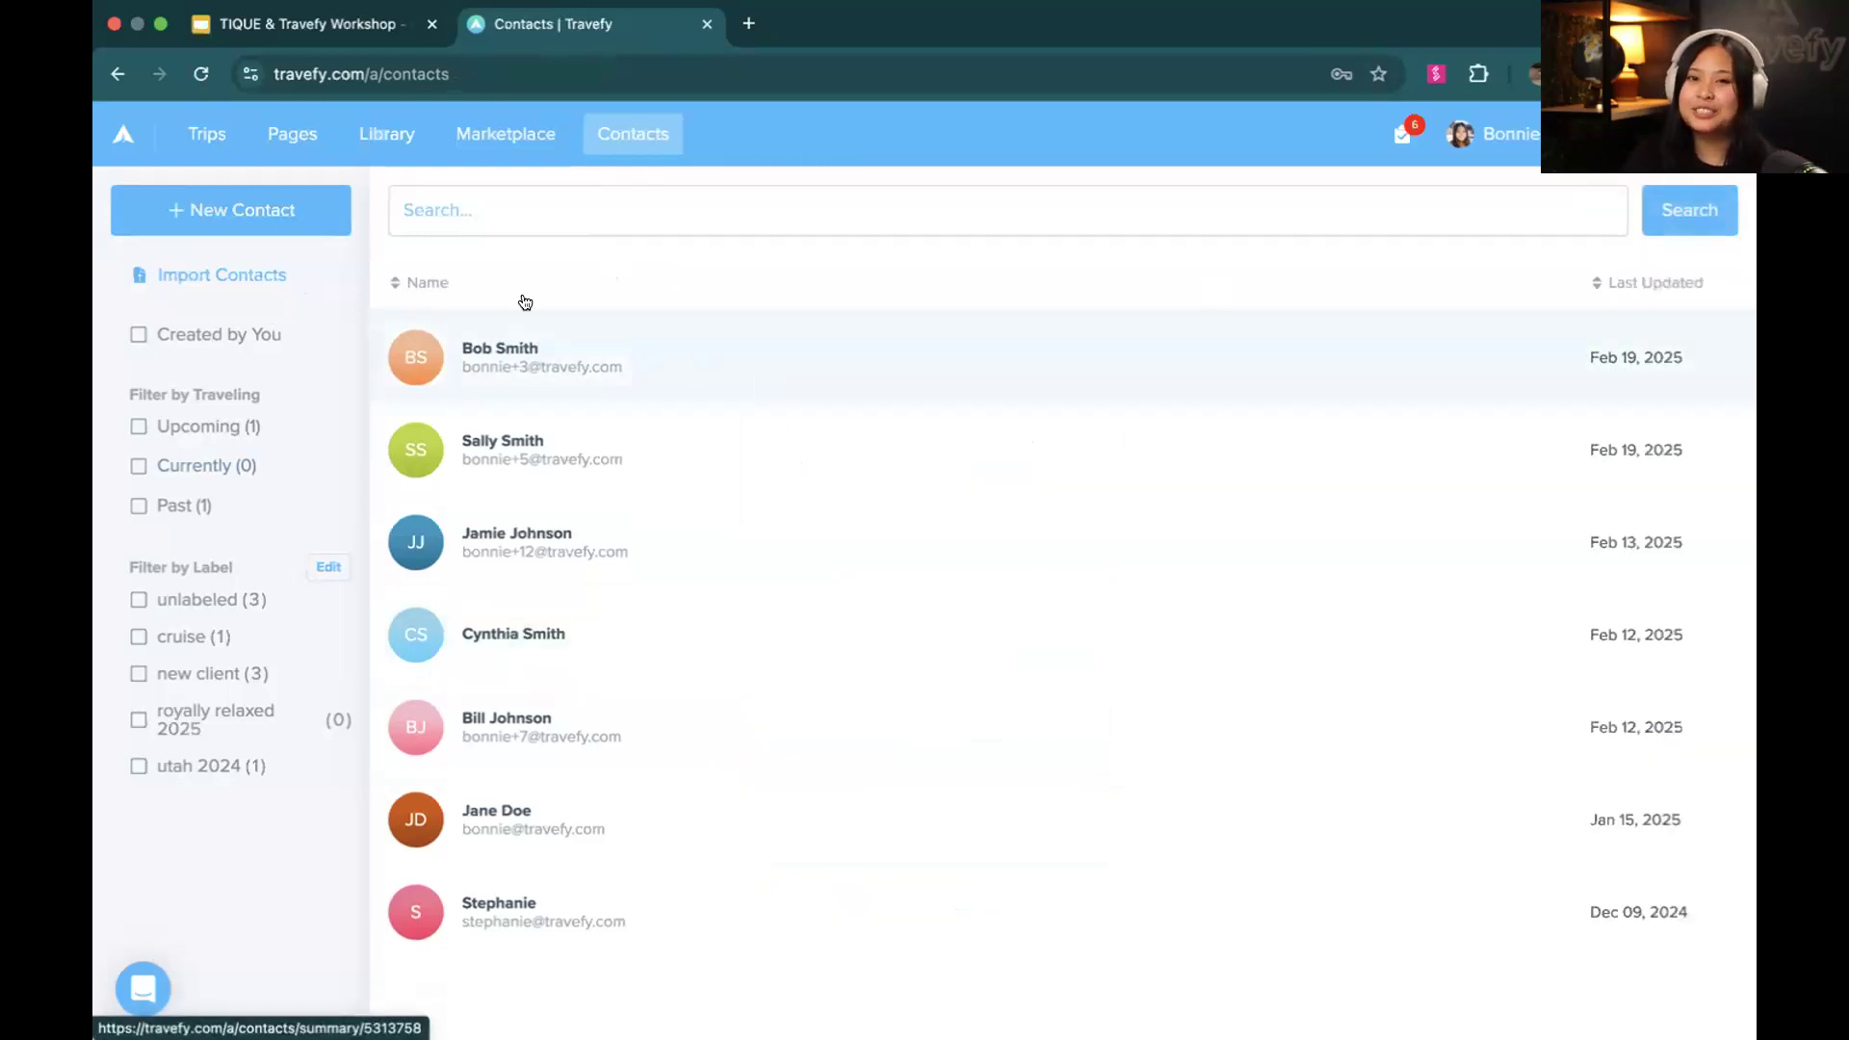
Create a blank new contact and close its profile
{"action": "left_click", "coordinate": [240, 224]}
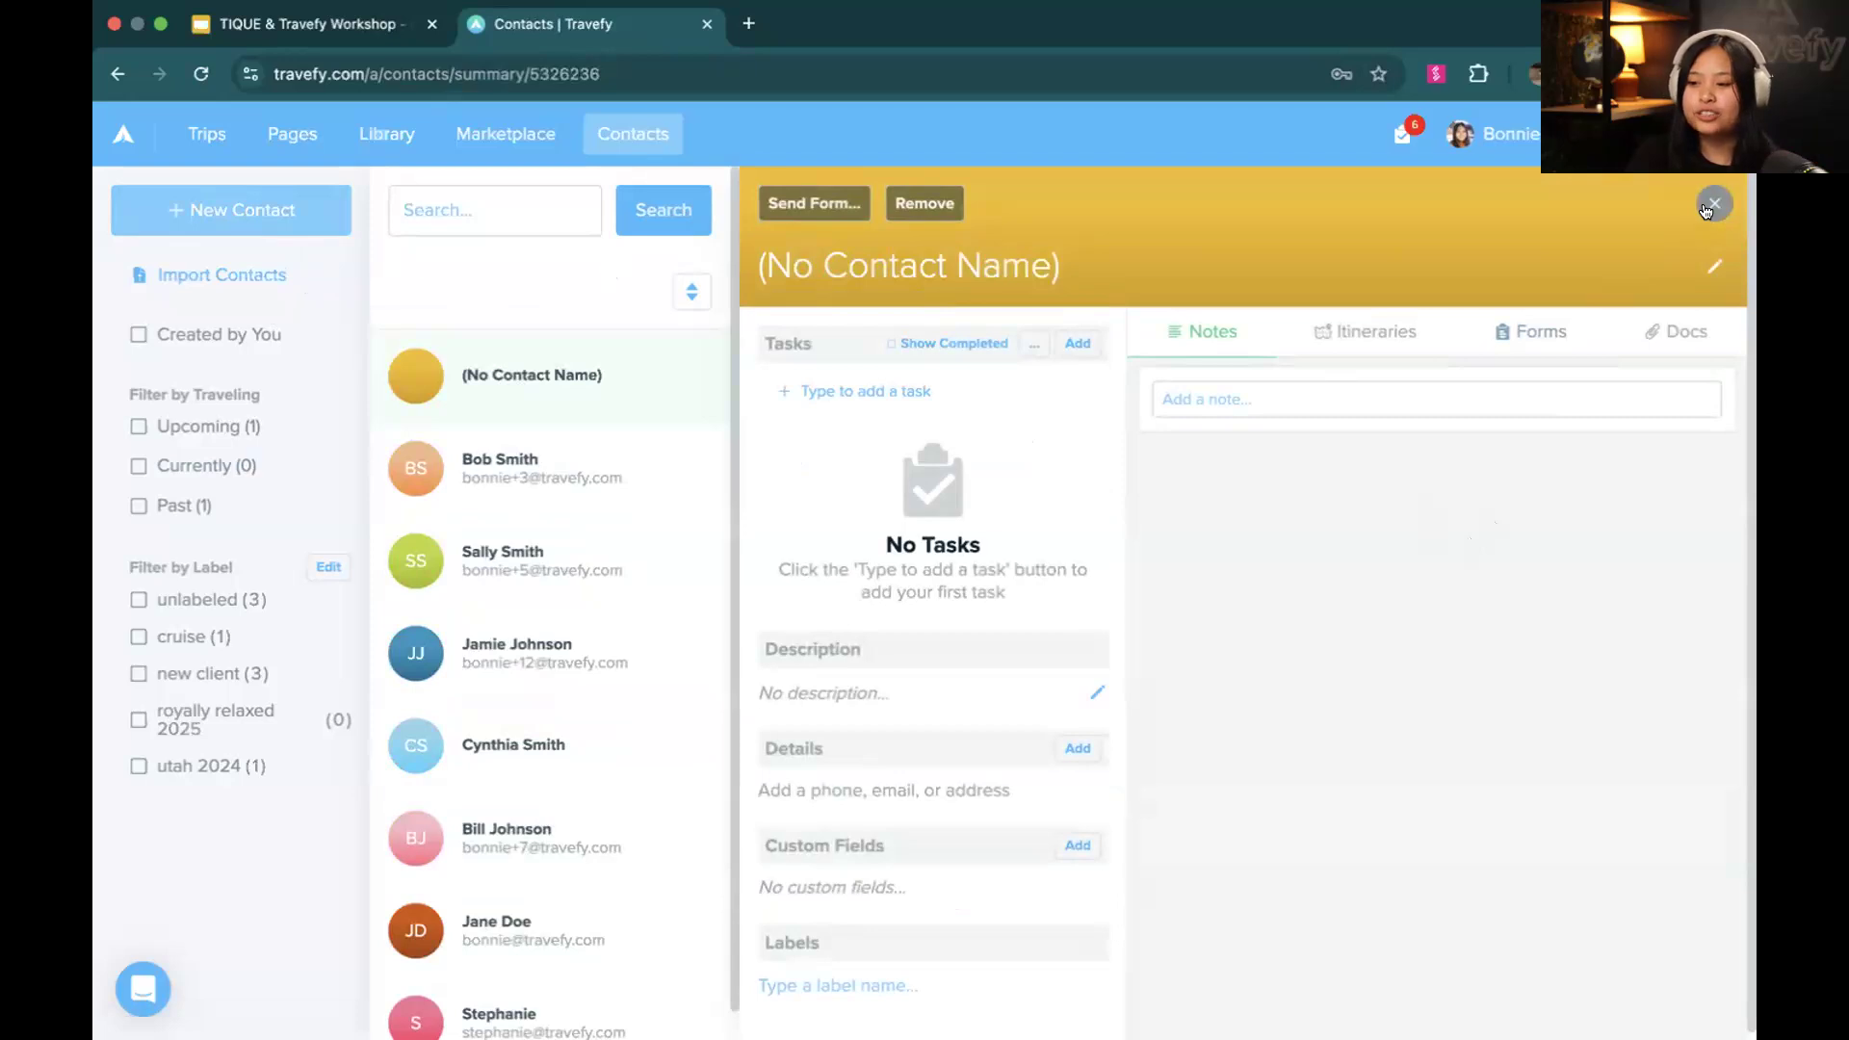
{"action": "left_click", "coordinate": [1706, 207]}
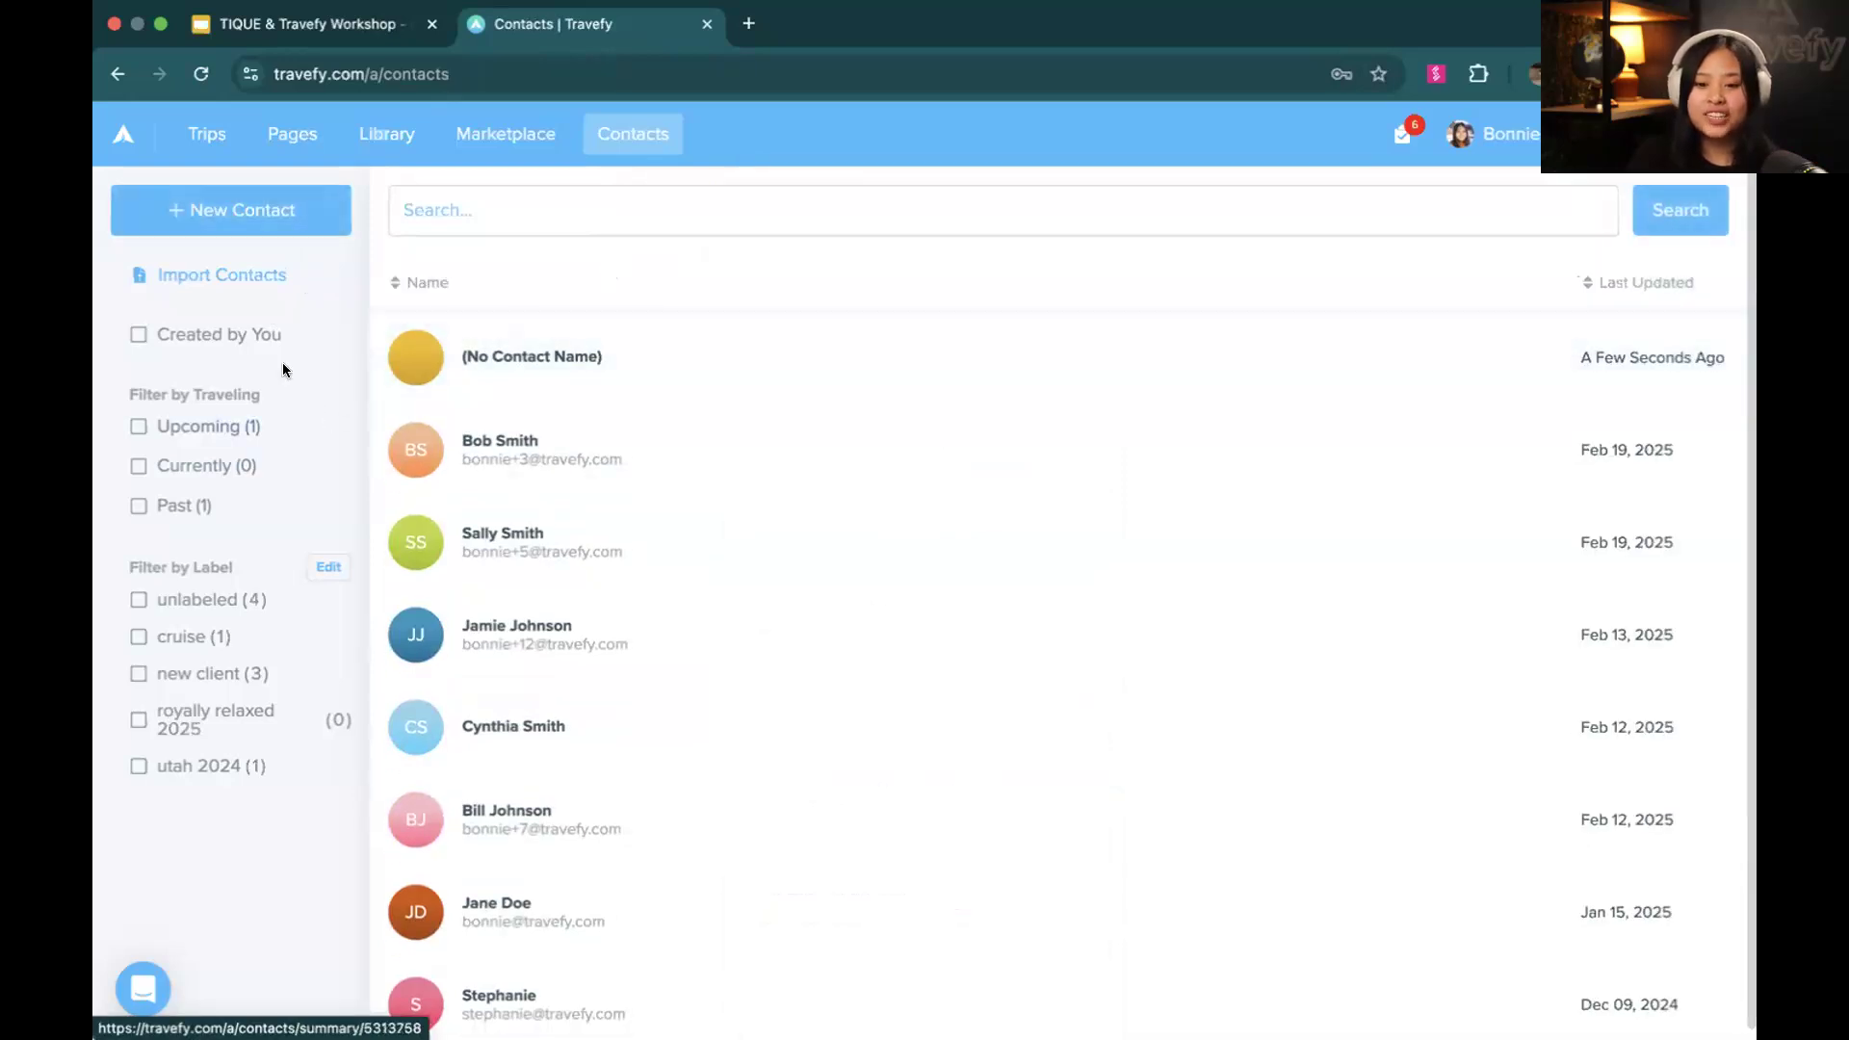
Examine the contact import's file format requirements and the template's sample columns through to the custom fields, and close the import
{"action": "left_click", "coordinate": [236, 278]}
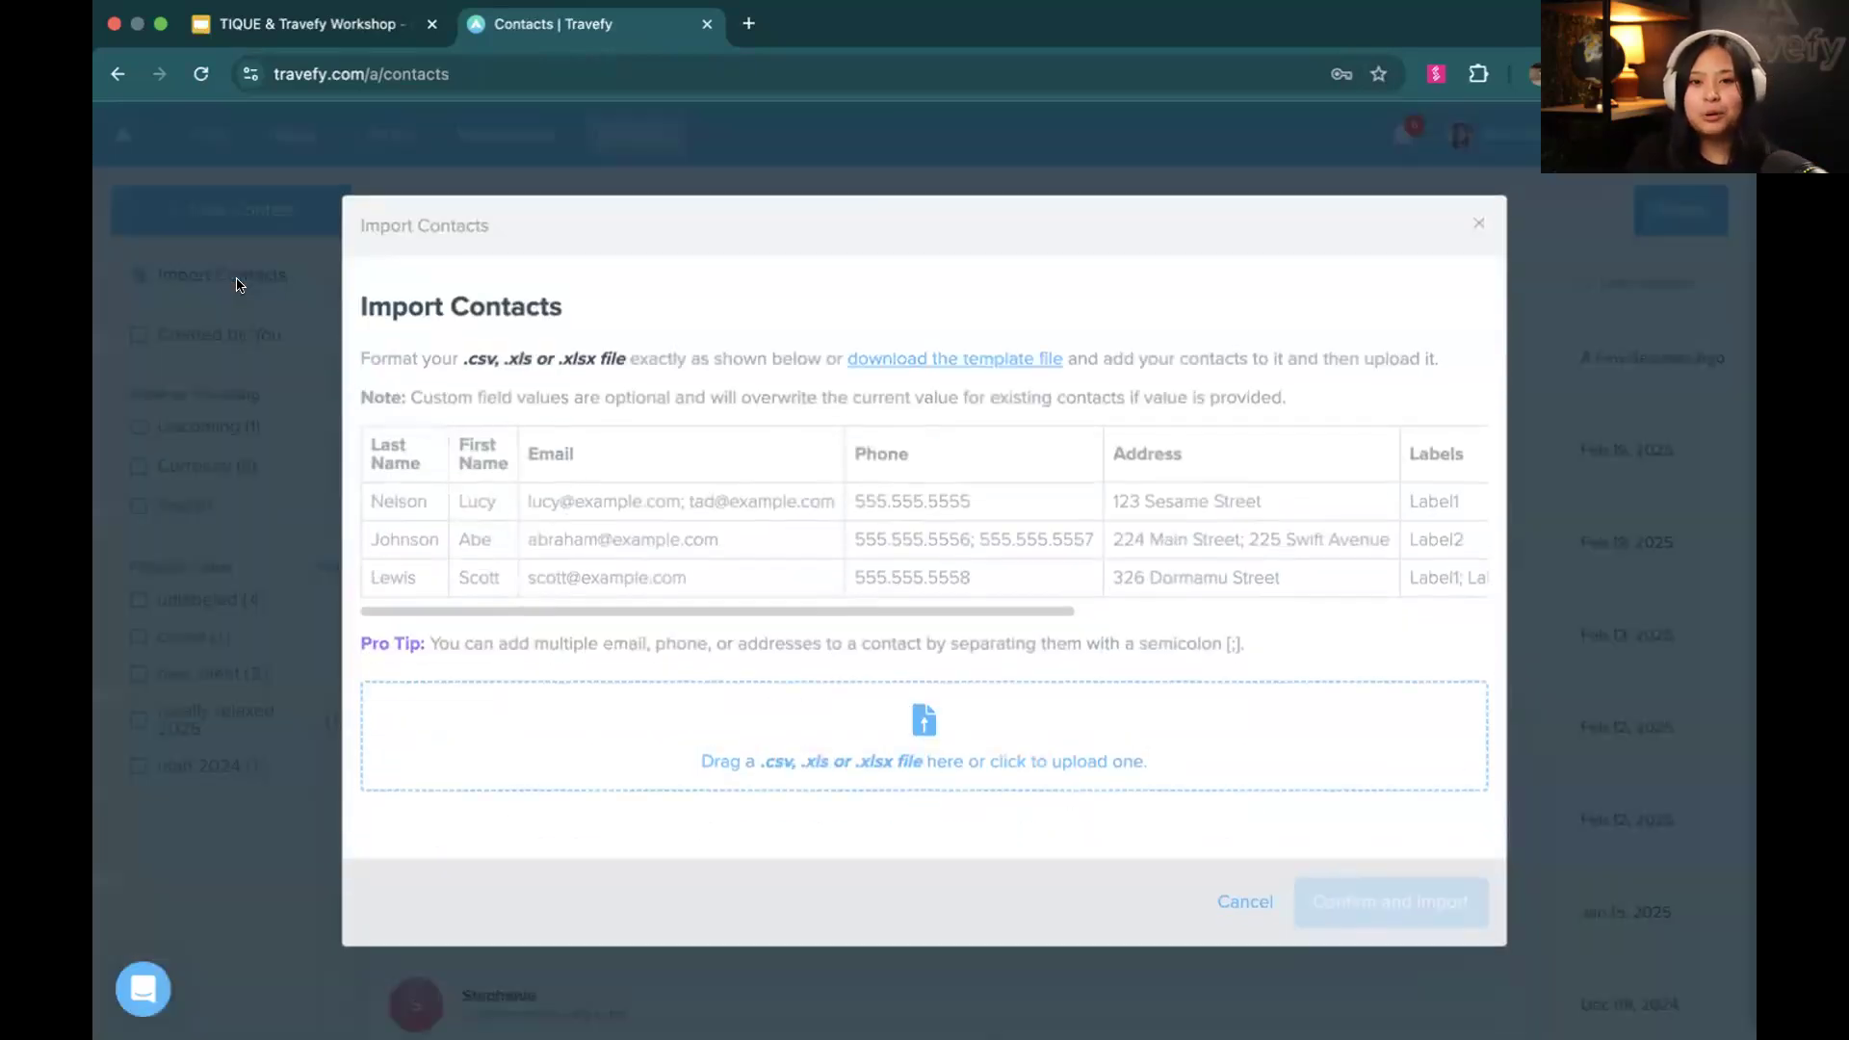
{"action": "left_click_drag", "start_coordinate": [468, 358], "coordinate": [611, 364]}
{"action": "left_click", "coordinate": [611, 365]}
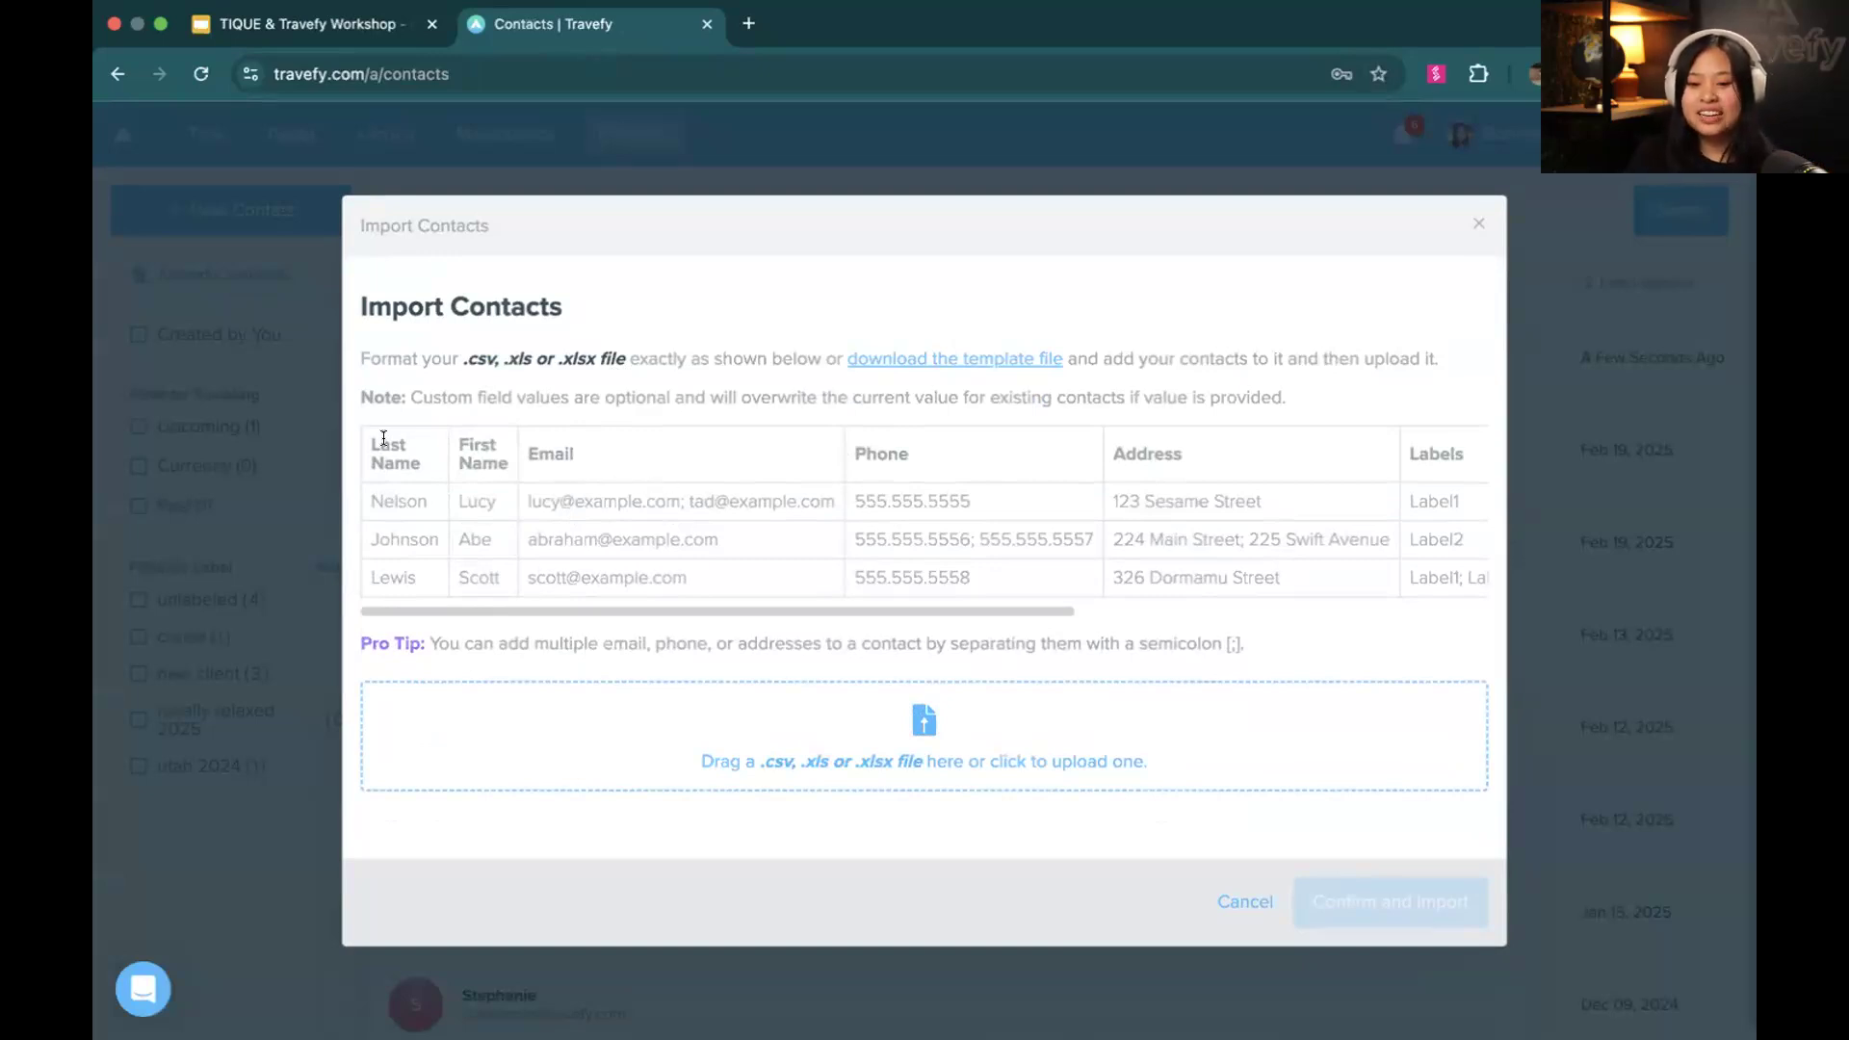
{"action": "scroll", "coordinate": [547, 440], "scroll_direction": "right", "scroll_amount": 3}
{"action": "scroll", "coordinate": [547, 440], "scroll_direction": "right", "scroll_amount": 5}
{"action": "scroll", "coordinate": [546, 440], "scroll_direction": "left", "scroll_amount": 5}
{"action": "scroll", "coordinate": [546, 439], "scroll_direction": "left", "scroll_amount": 3}
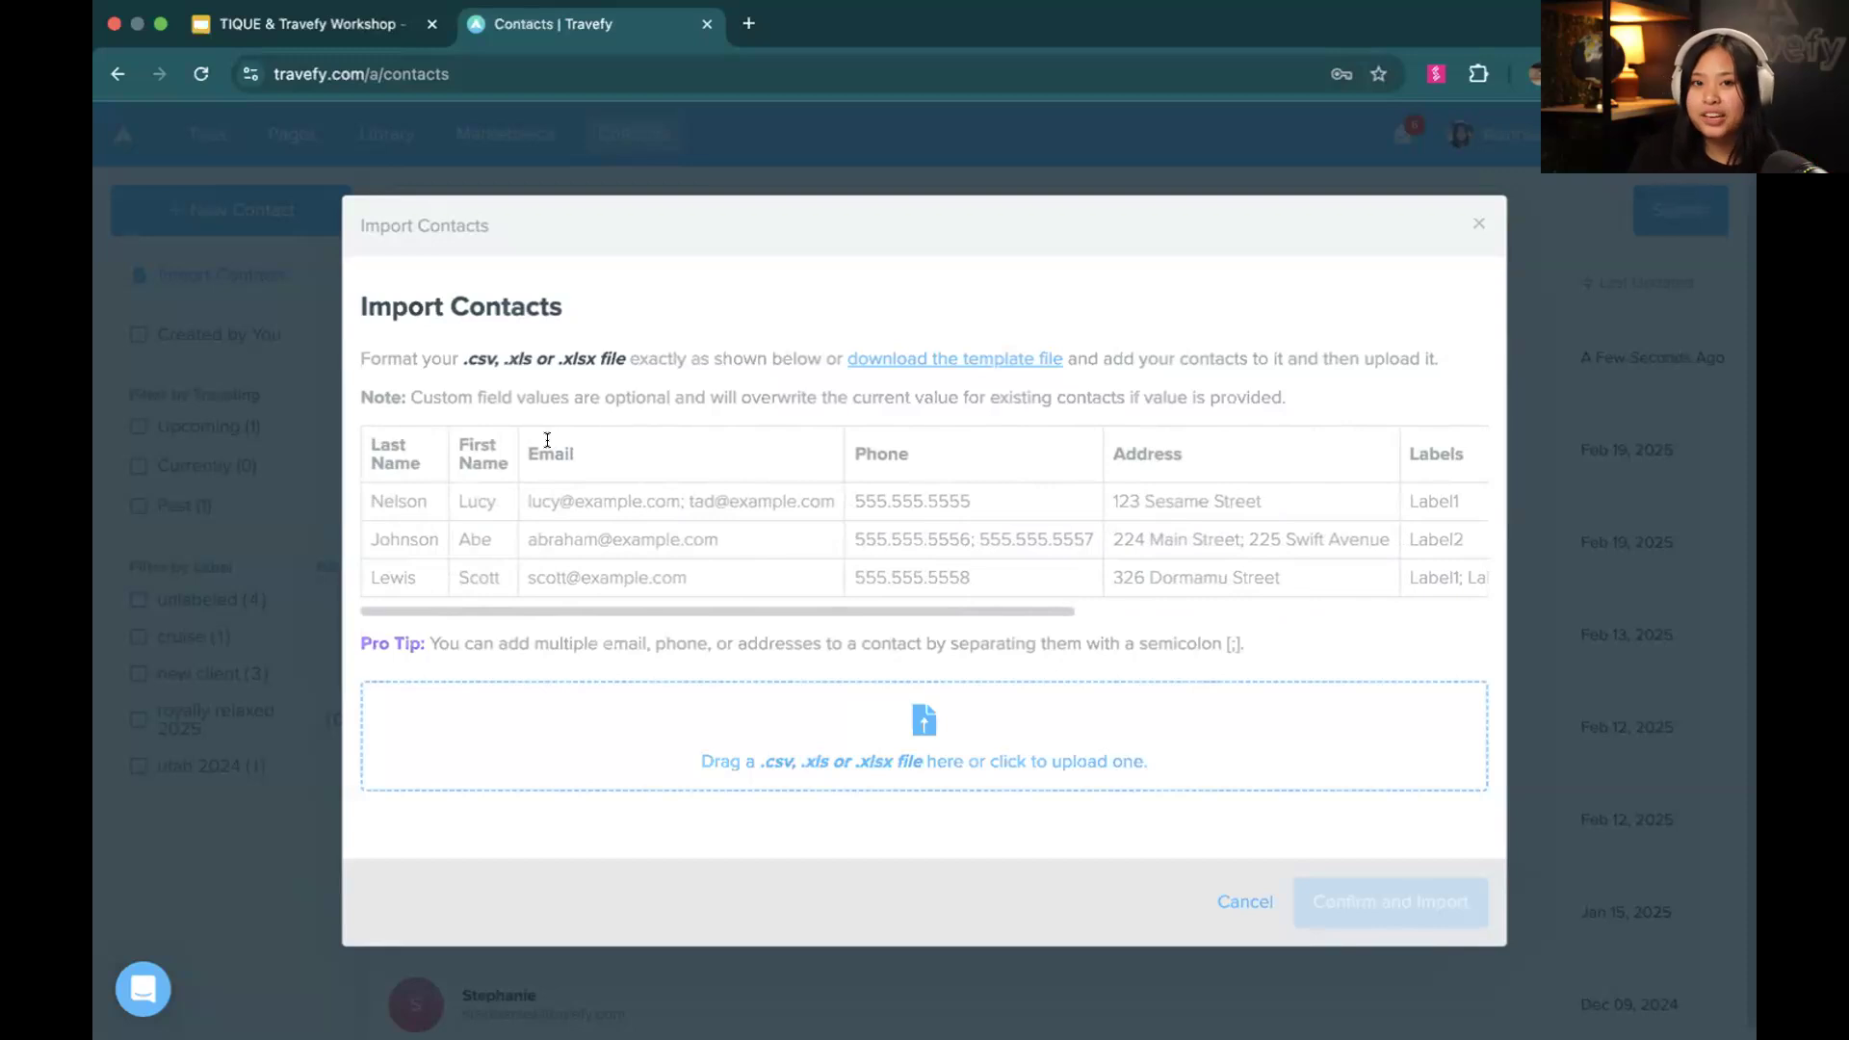
{"action": "scroll", "coordinate": [548, 440], "scroll_direction": "right", "scroll_amount": 3}
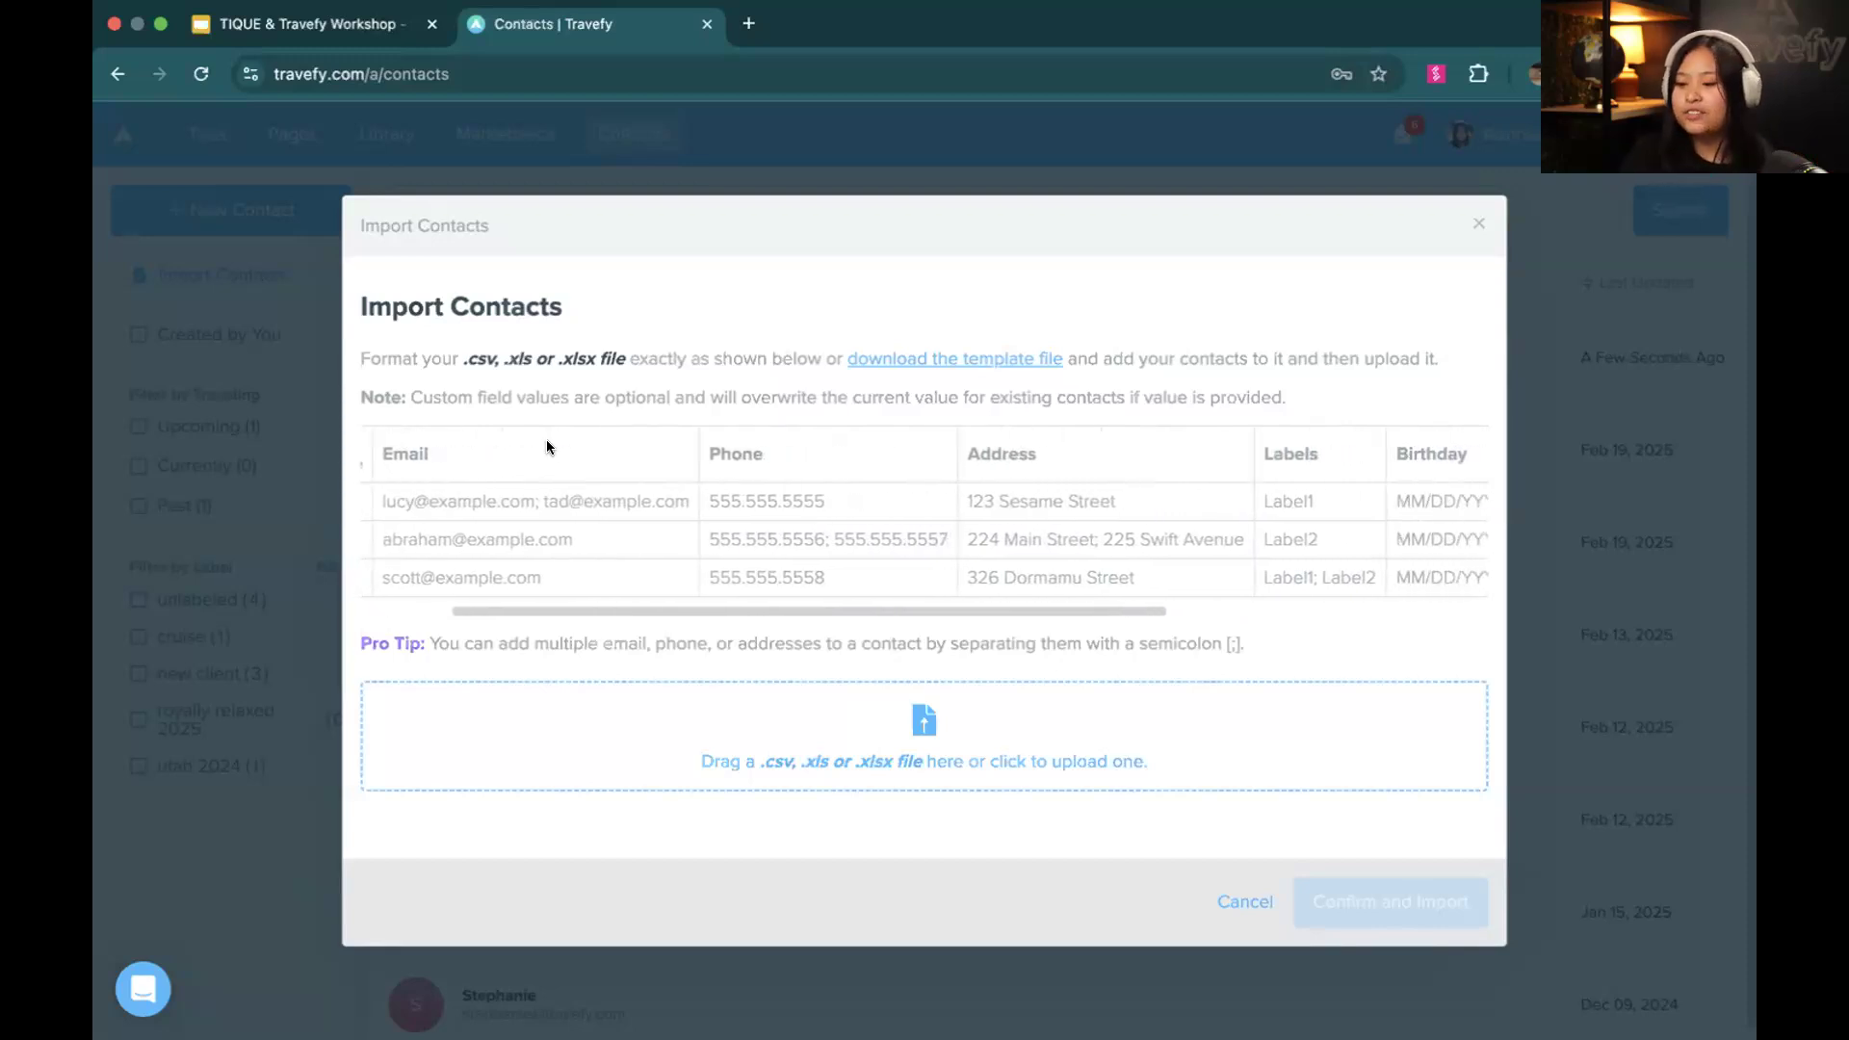
{"action": "scroll", "coordinate": [546, 439], "scroll_direction": "right", "scroll_amount": 5}
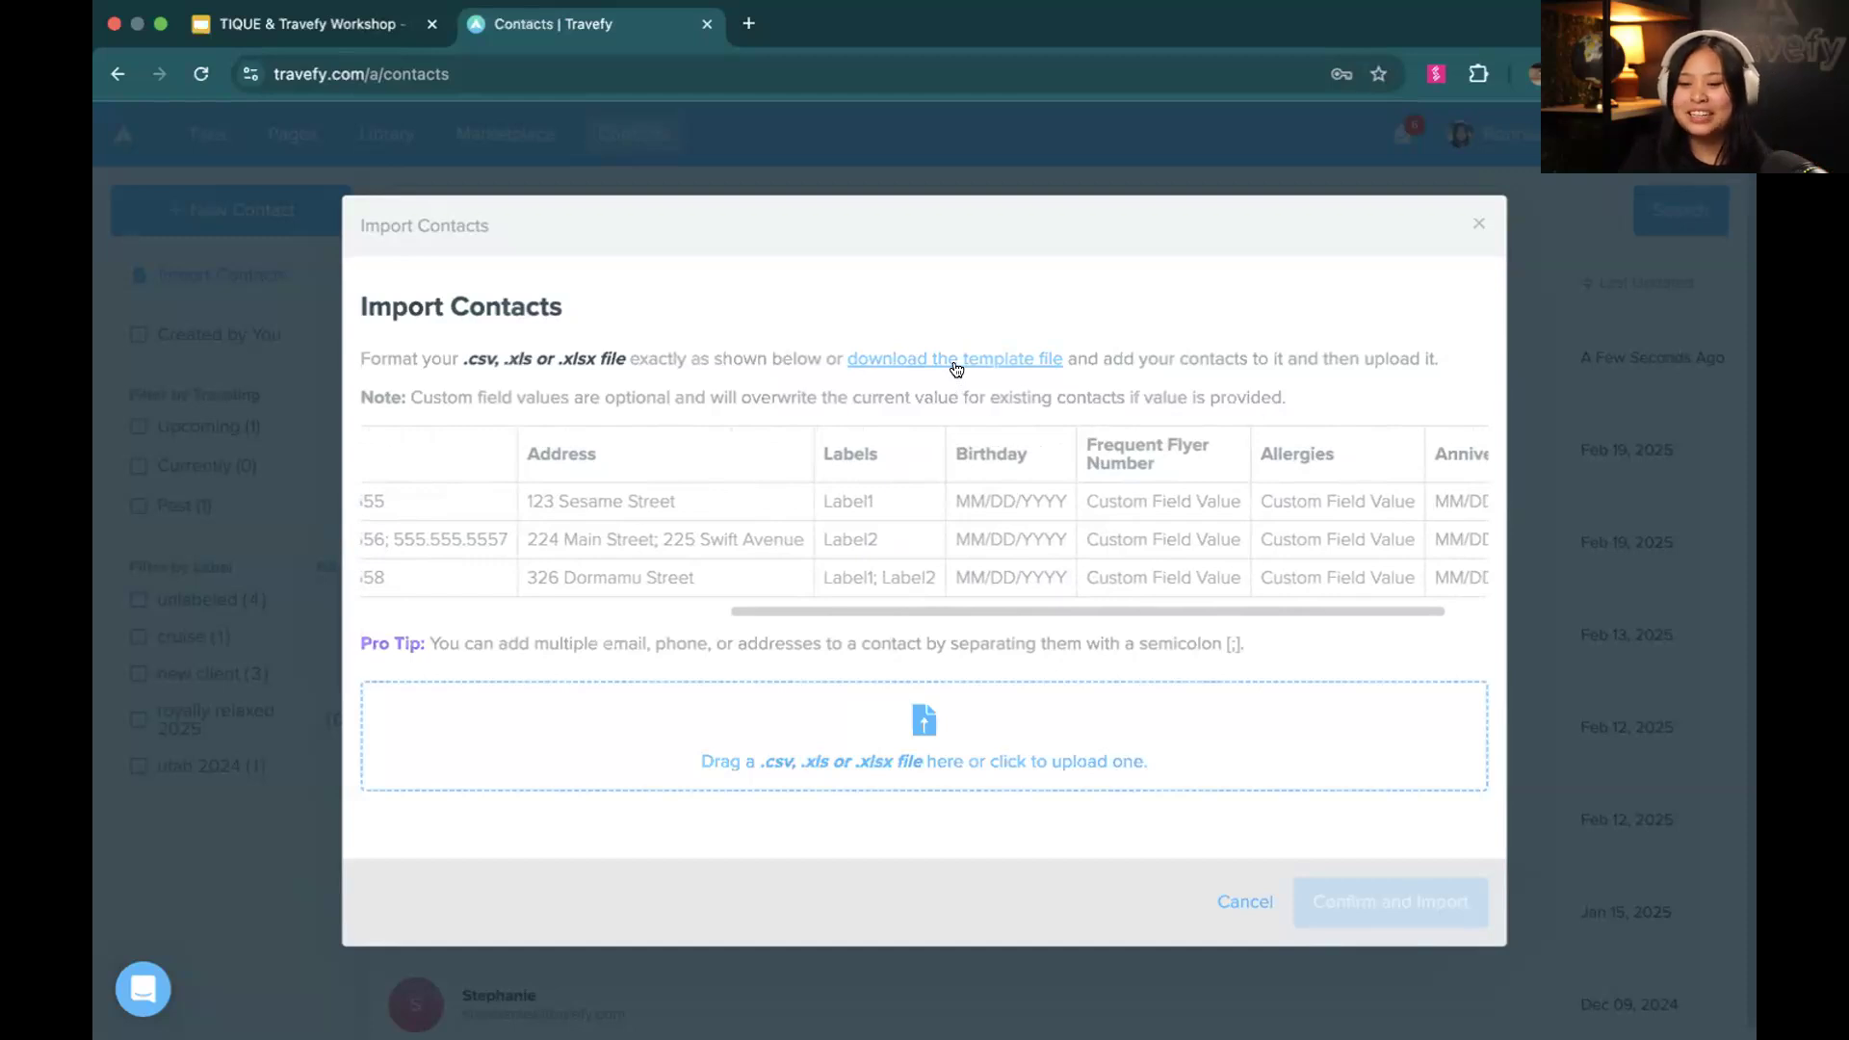
{"action": "left_click", "coordinate": [1468, 226]}
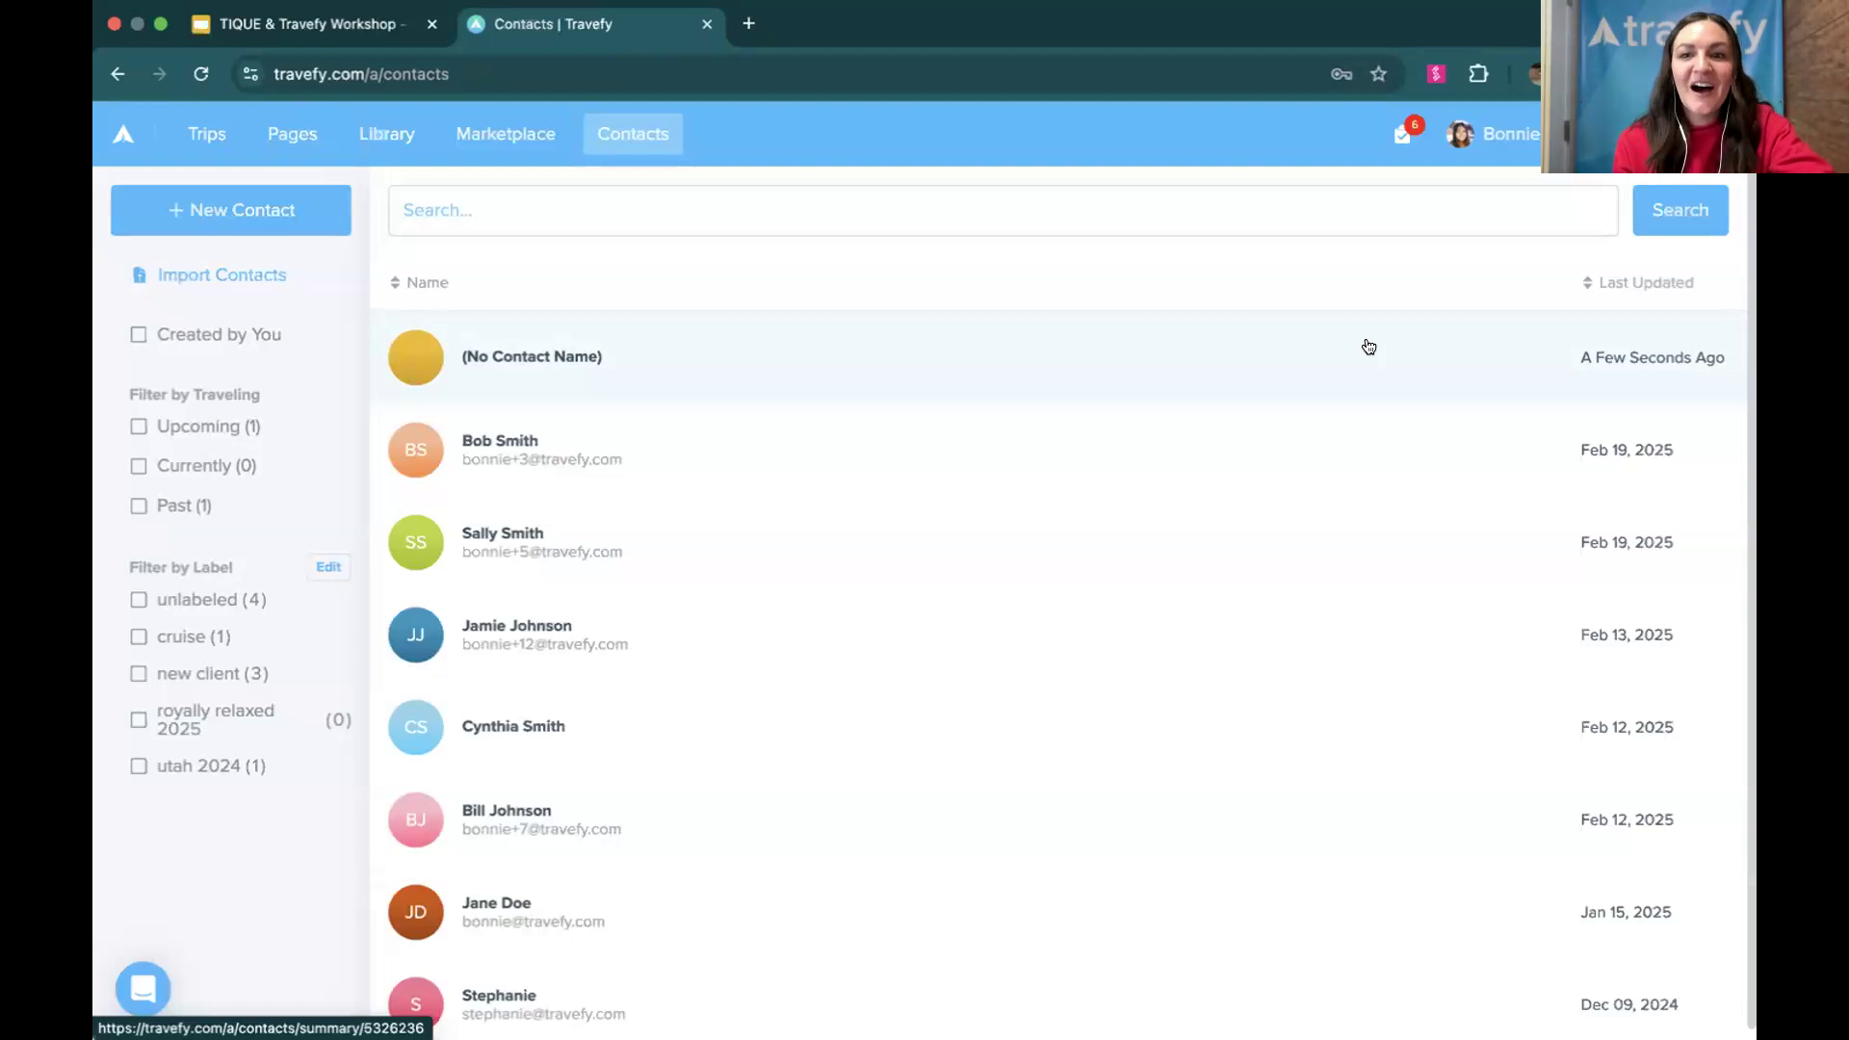
Remove the unnamed contact from the contacts list and dismiss the notification
{"action": "left_click", "coordinate": [1369, 346]}
{"action": "left_click", "coordinate": [924, 203]}
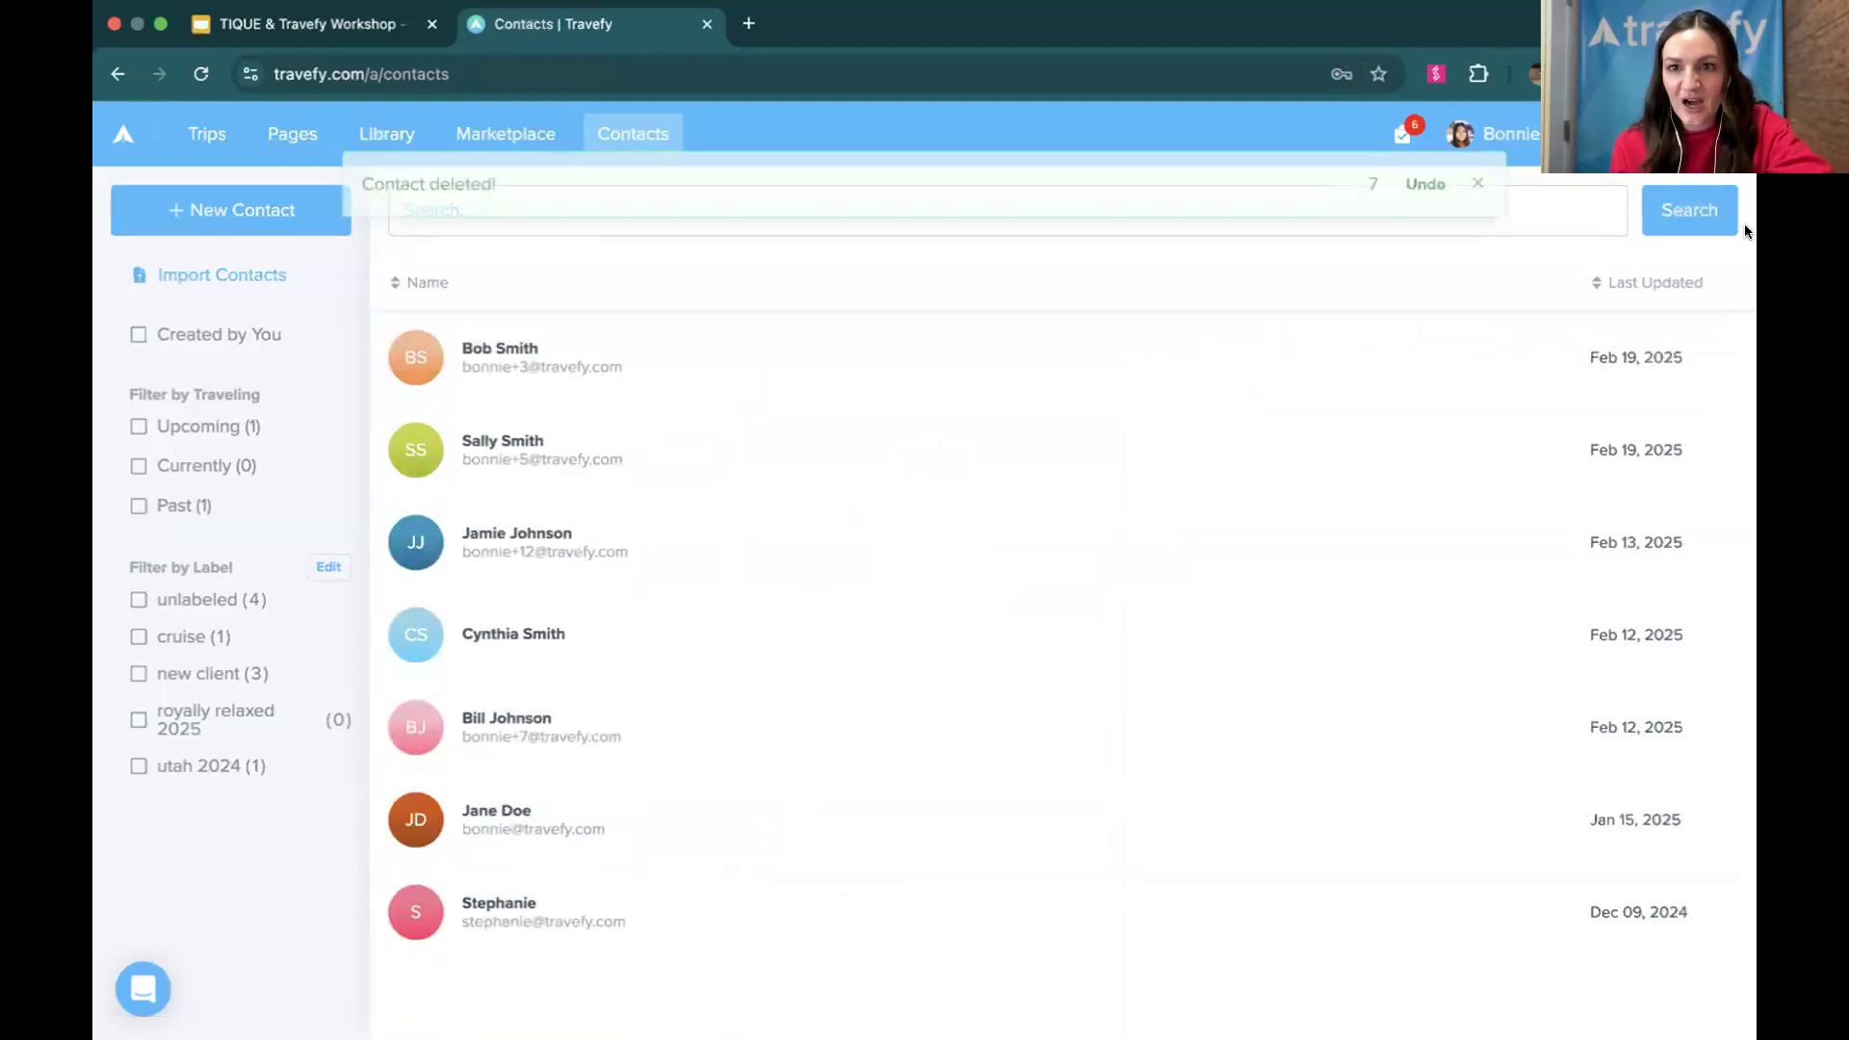
{"action": "left_click", "coordinate": [1465, 186]}
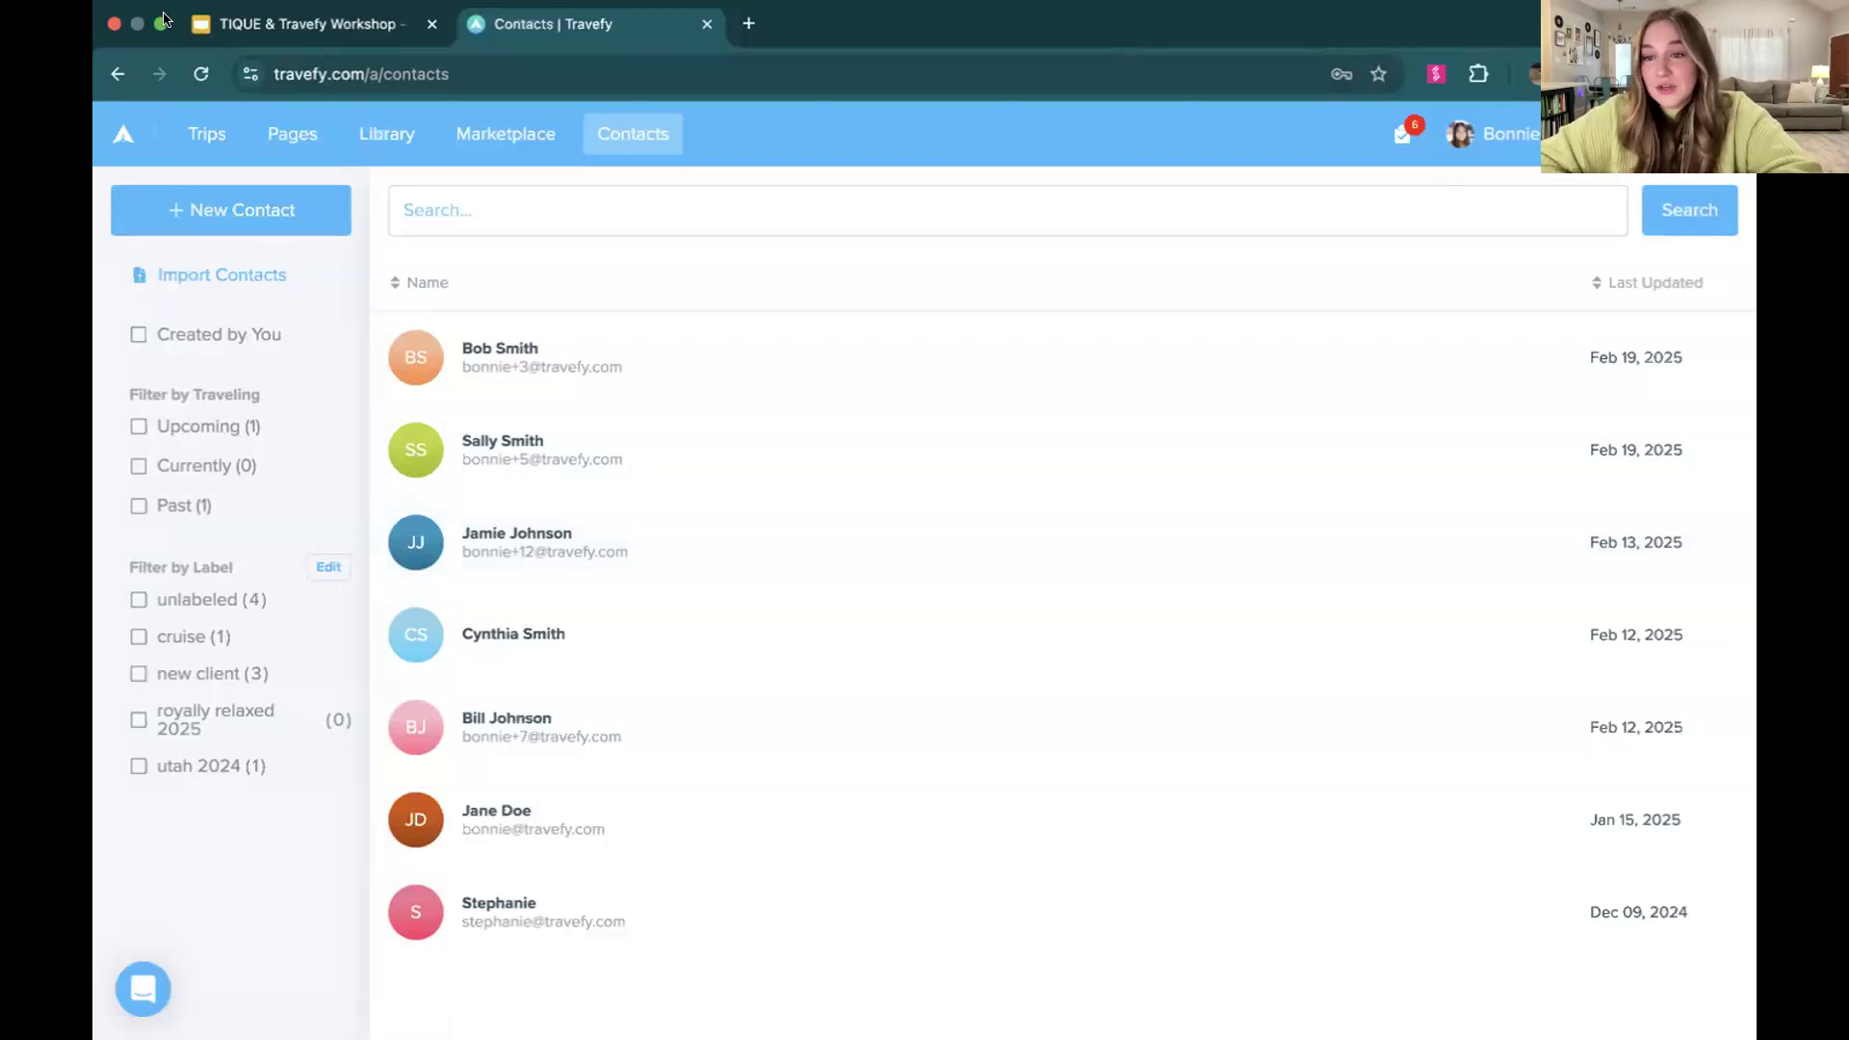
View the support chat's home and new message screens, and close the chat
{"action": "left_click", "coordinate": [506, 214]}
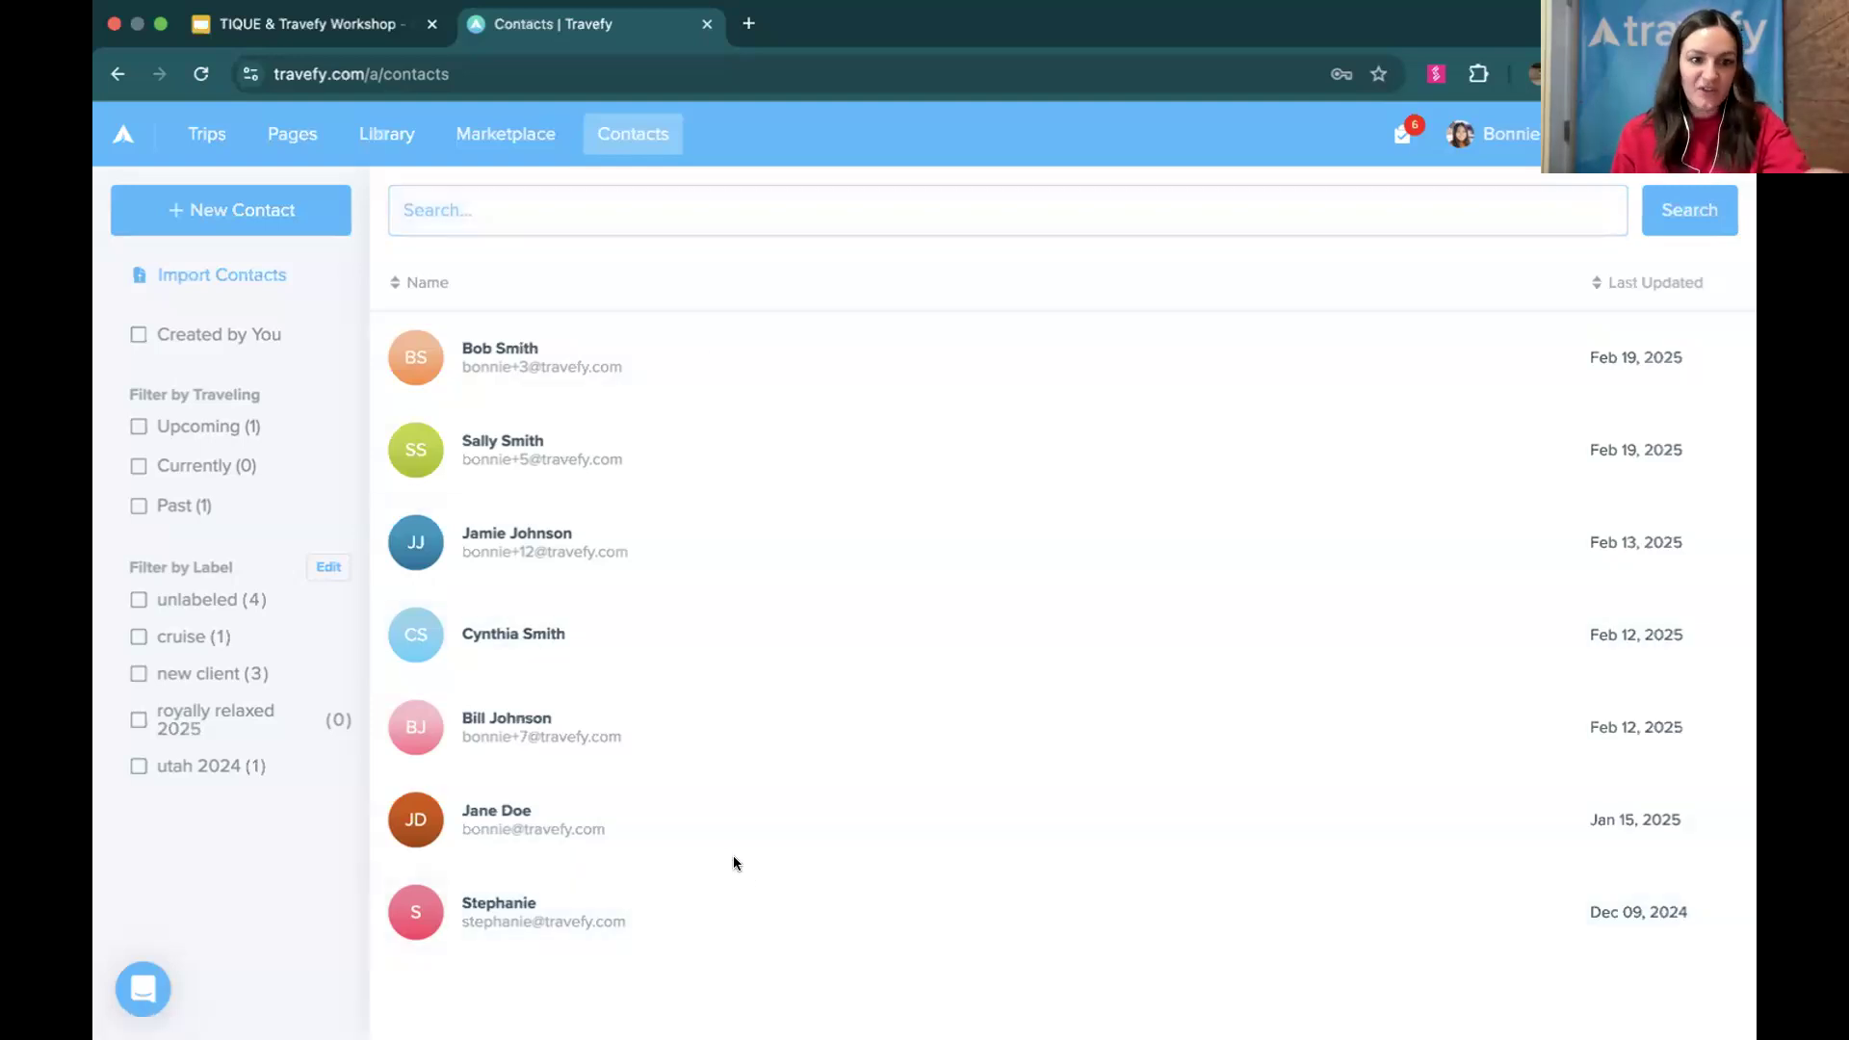
{"action": "left_click", "coordinate": [147, 983]}
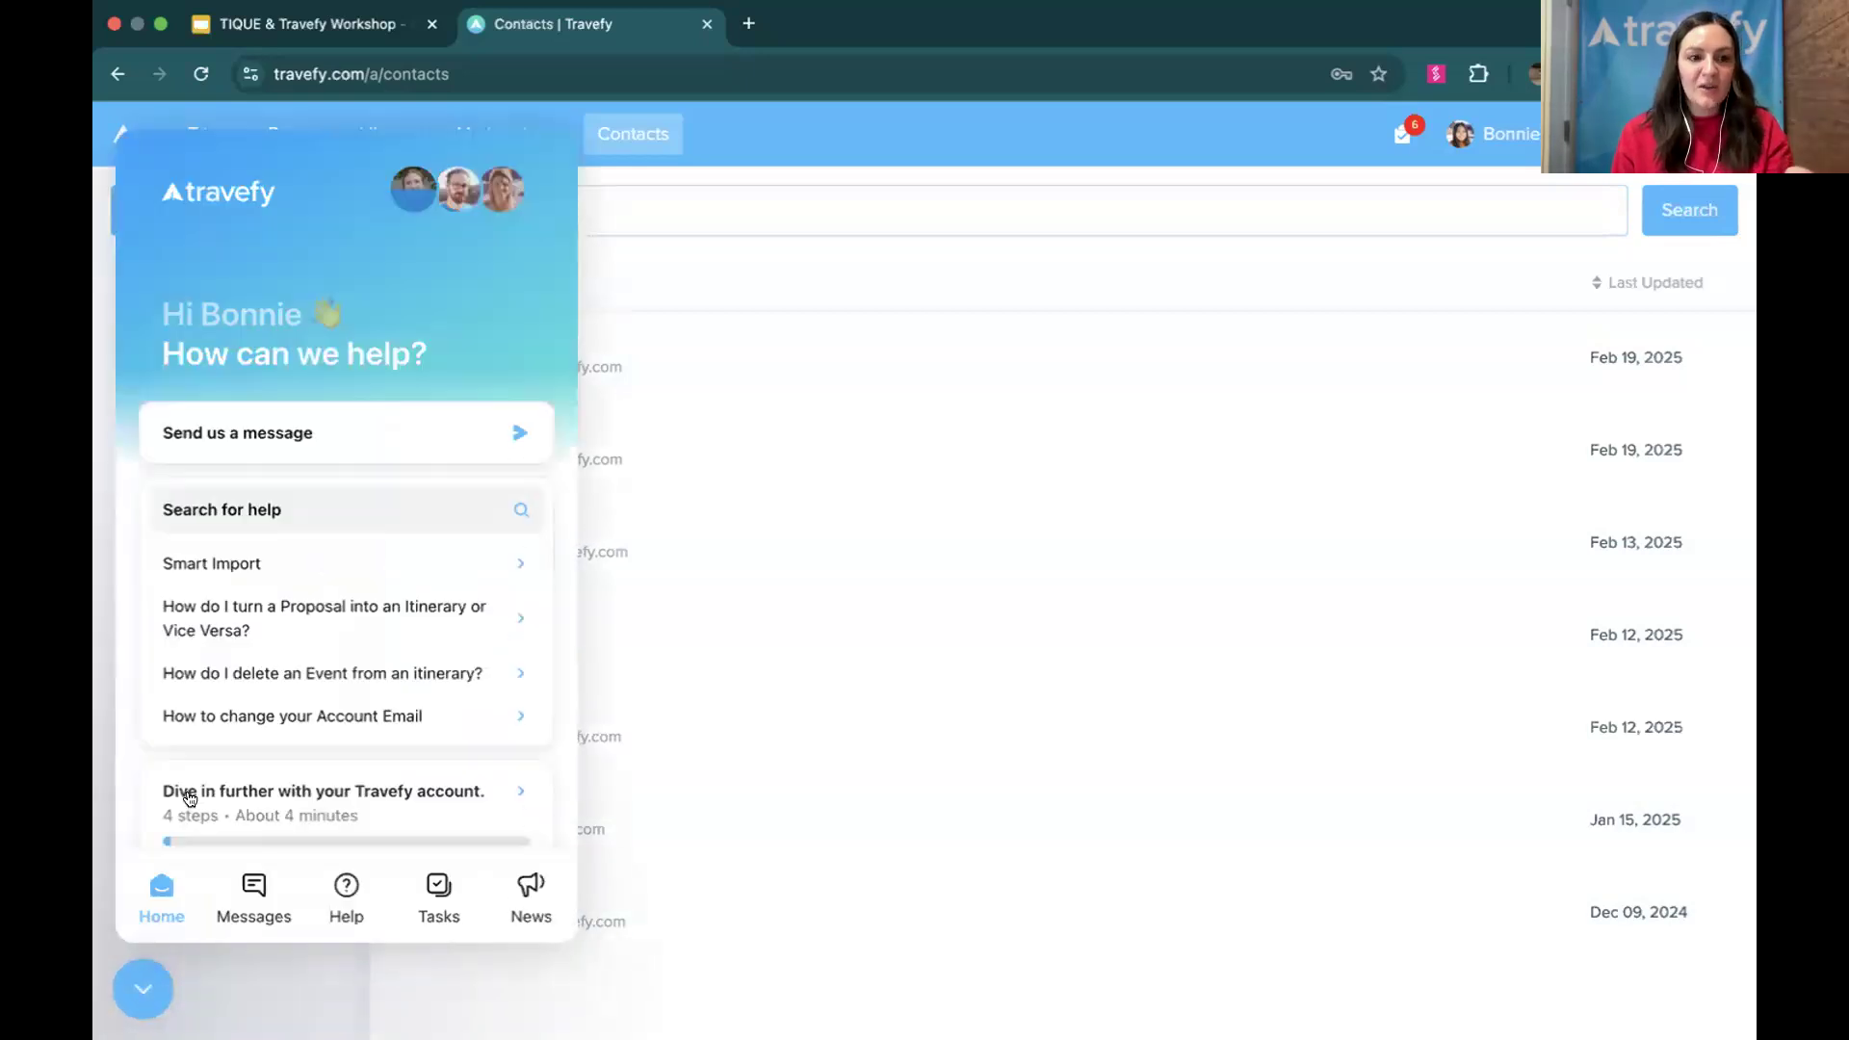
{"action": "left_click", "coordinate": [362, 451]}
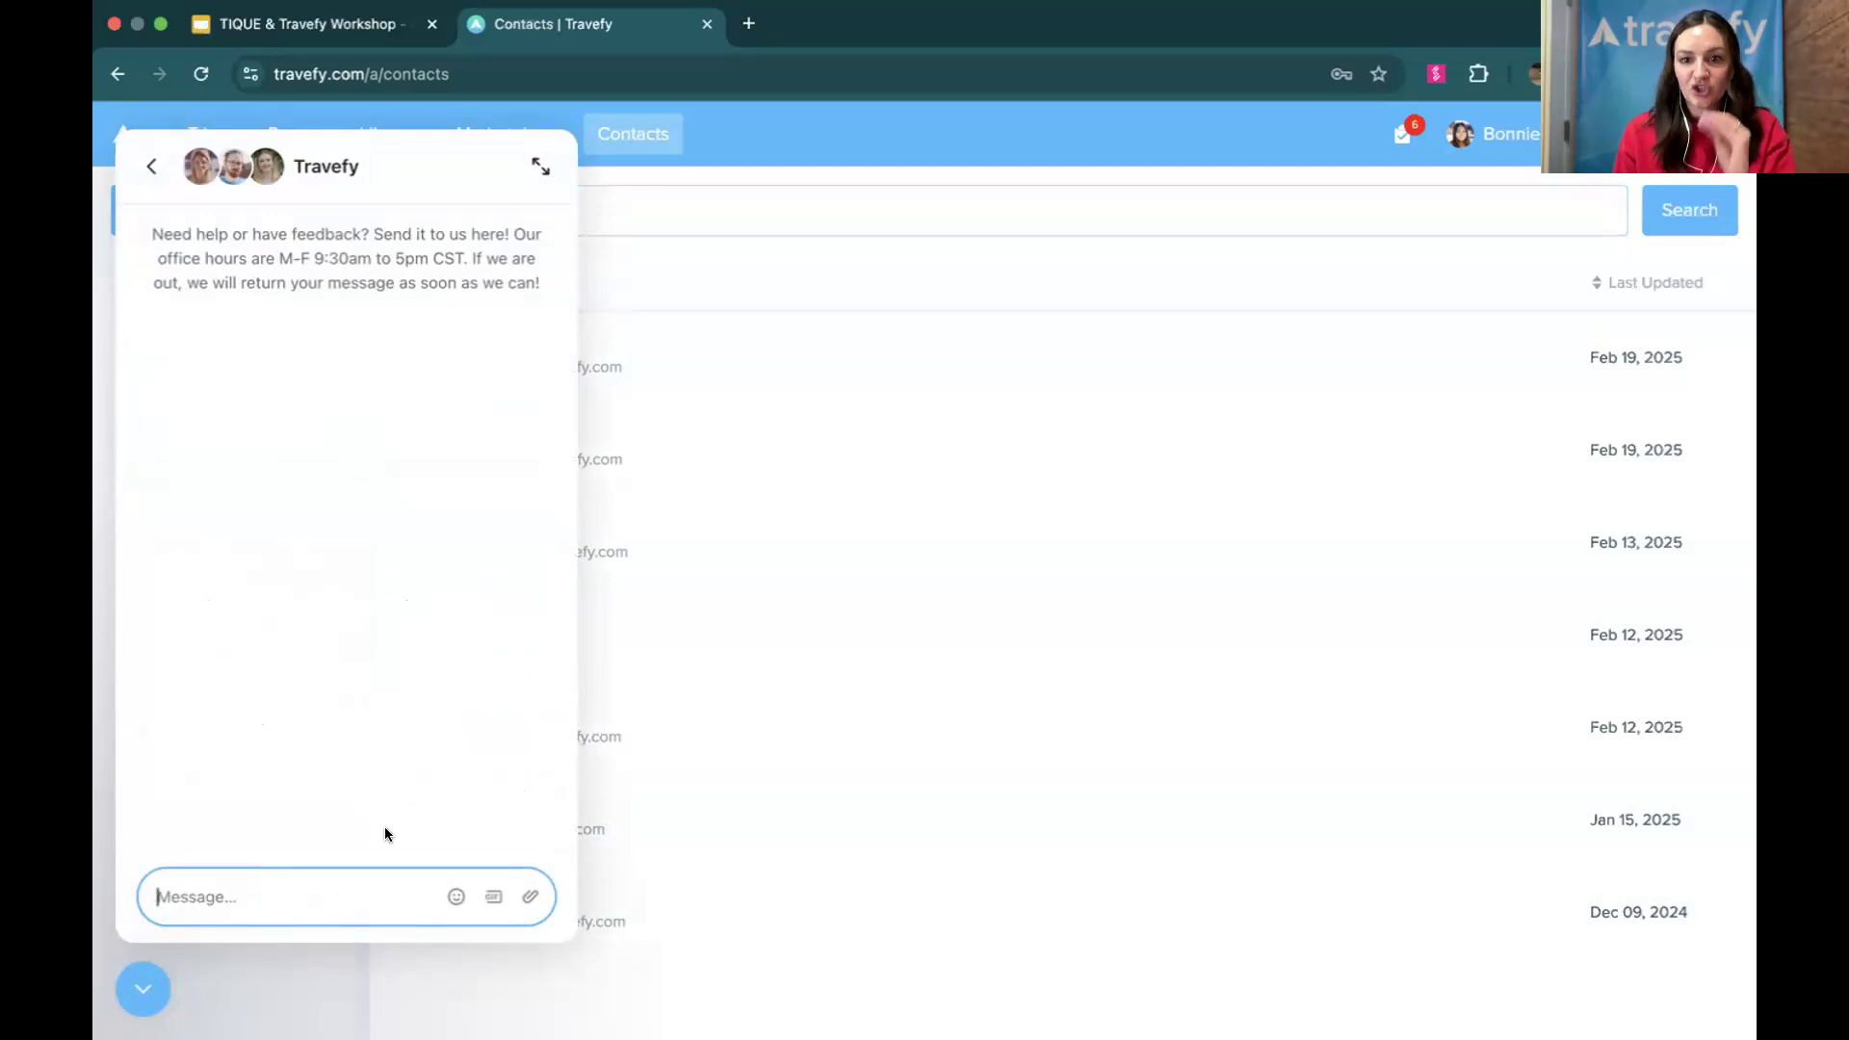
{"action": "left_click", "coordinate": [152, 173]}
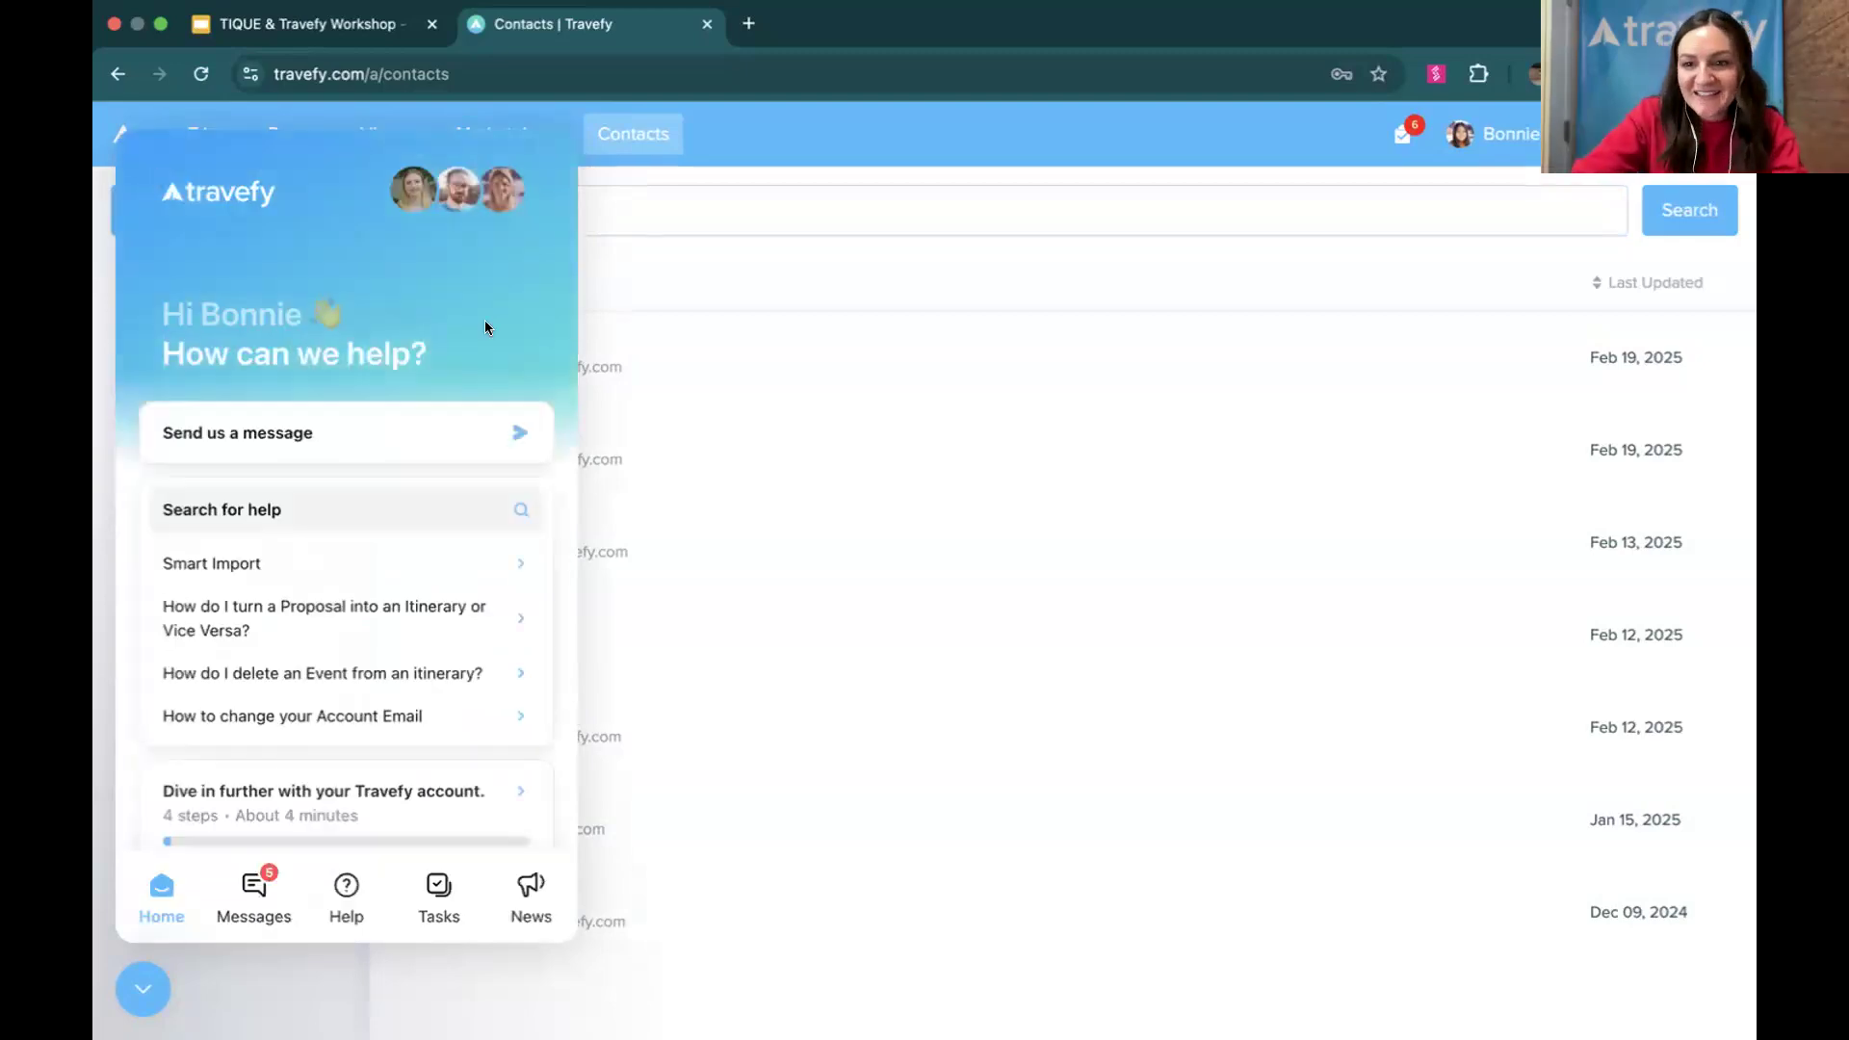
{"action": "left_click", "coordinate": [161, 980]}
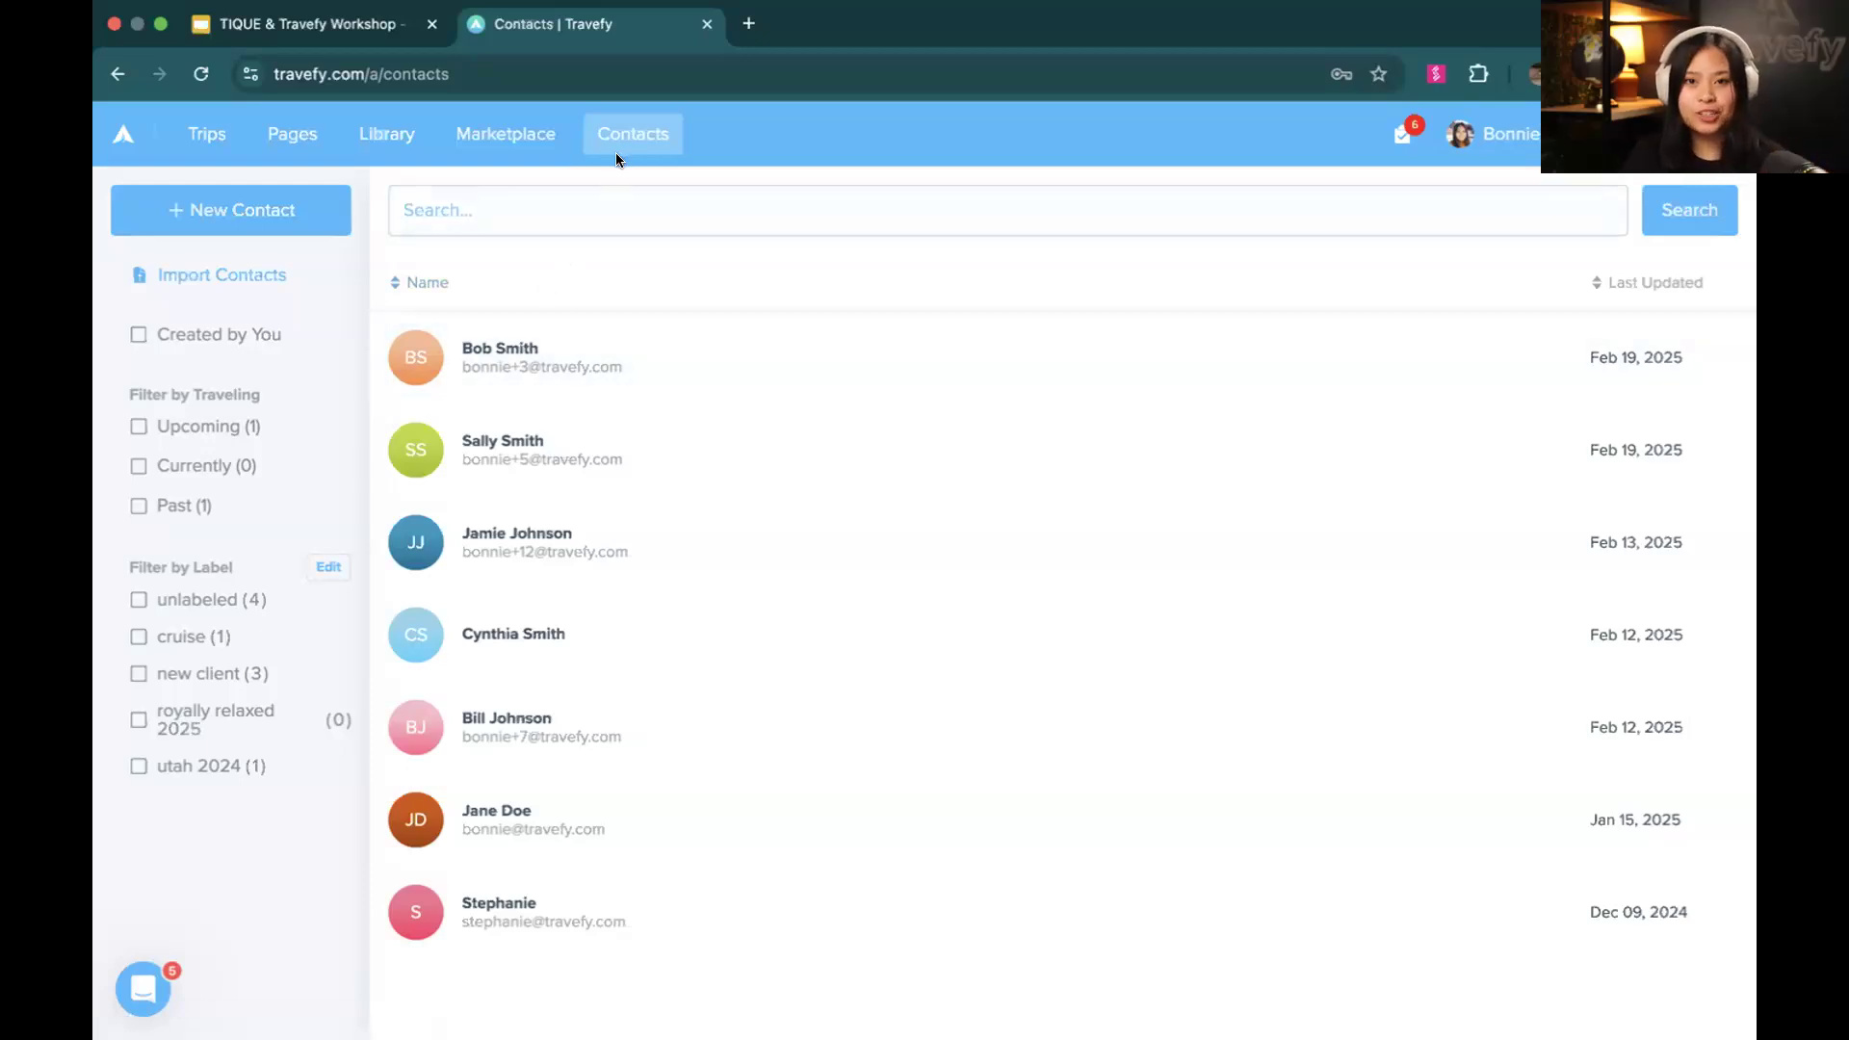
Add an automation to the first contact's tasks, keeping Form as its automation type
{"action": "left_click", "coordinate": [580, 336]}
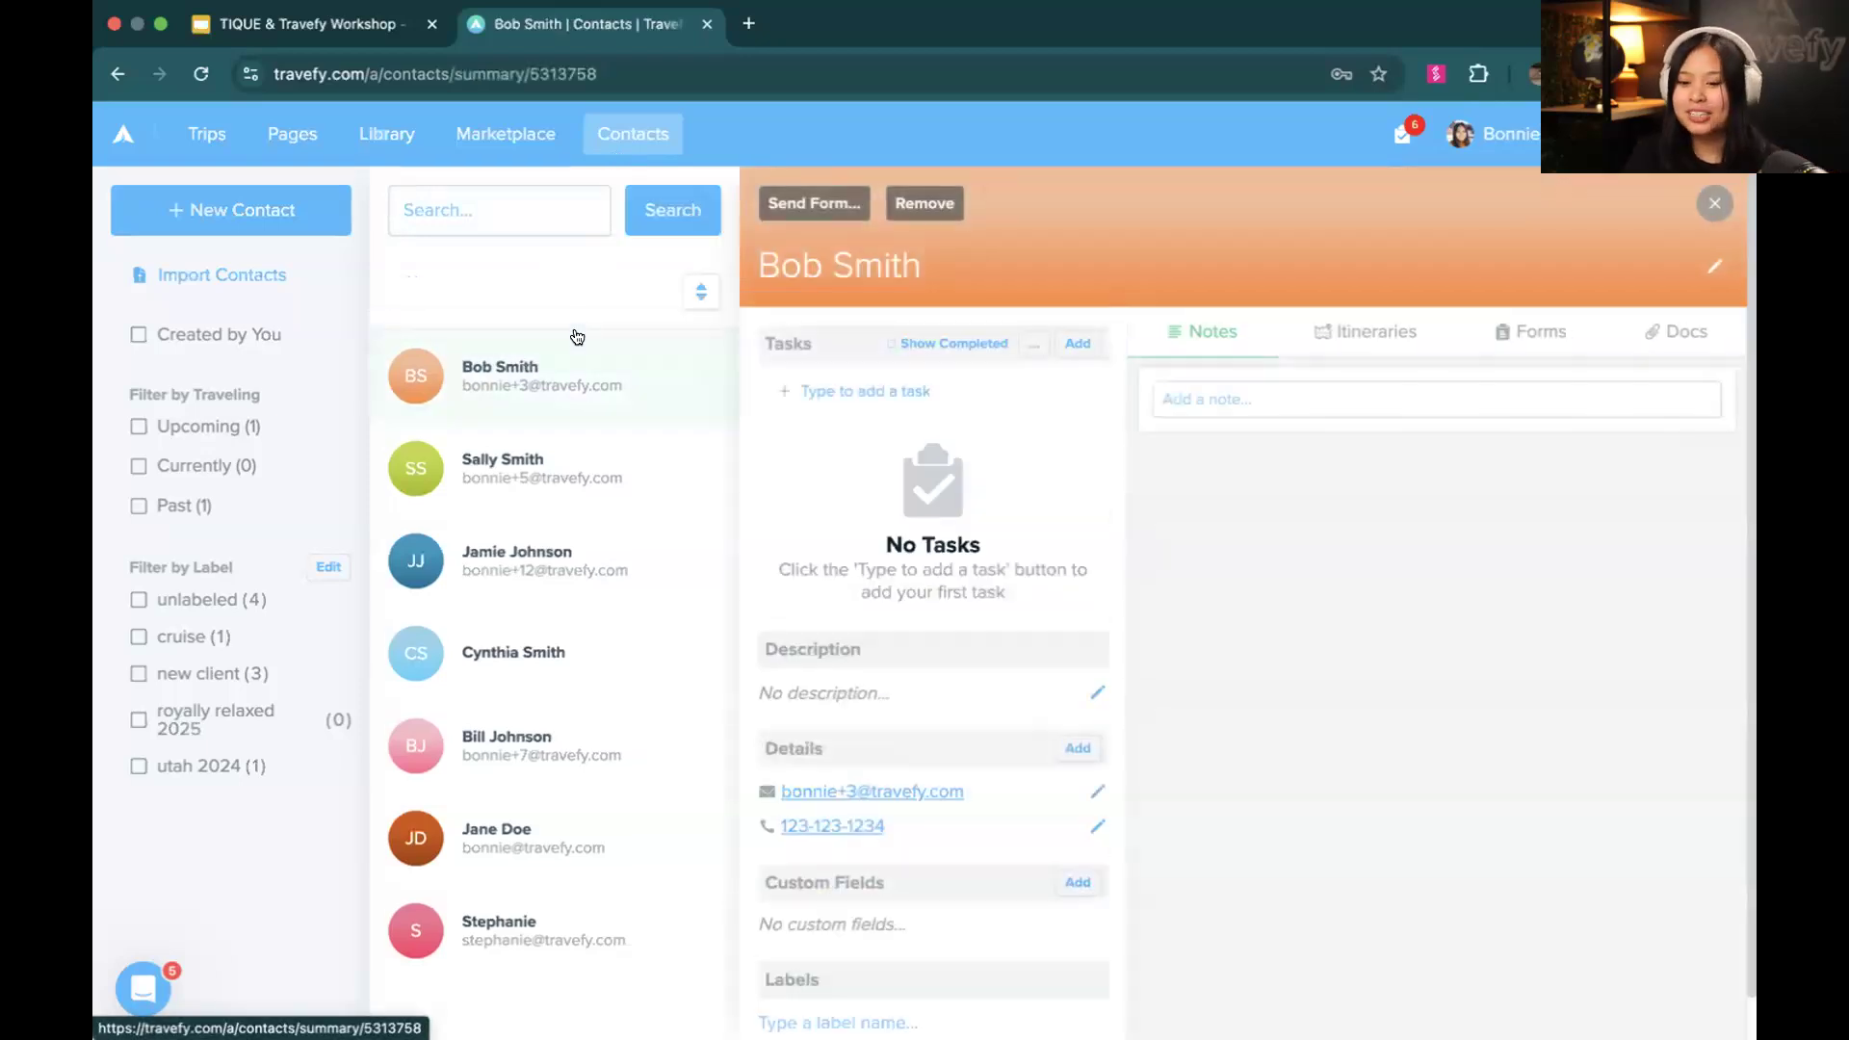
{"action": "left_click", "coordinate": [1071, 348]}
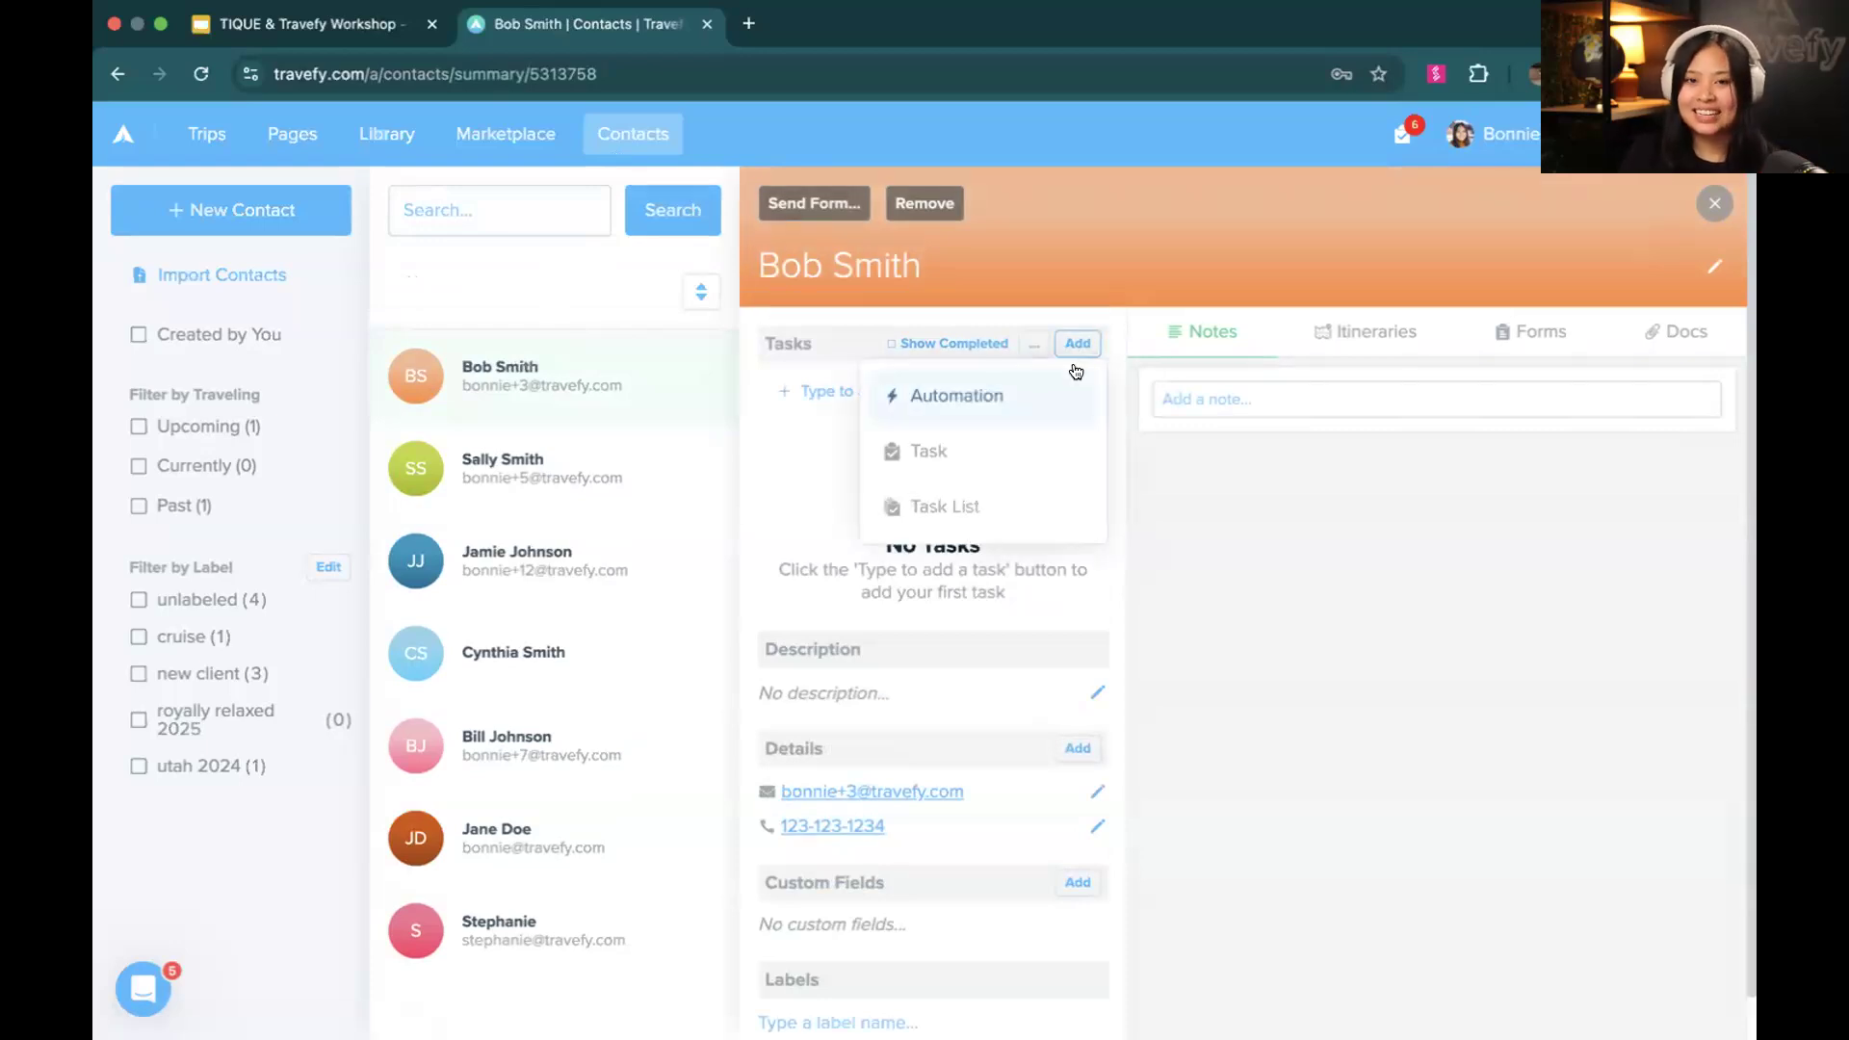
{"action": "left_click", "coordinate": [1056, 391]}
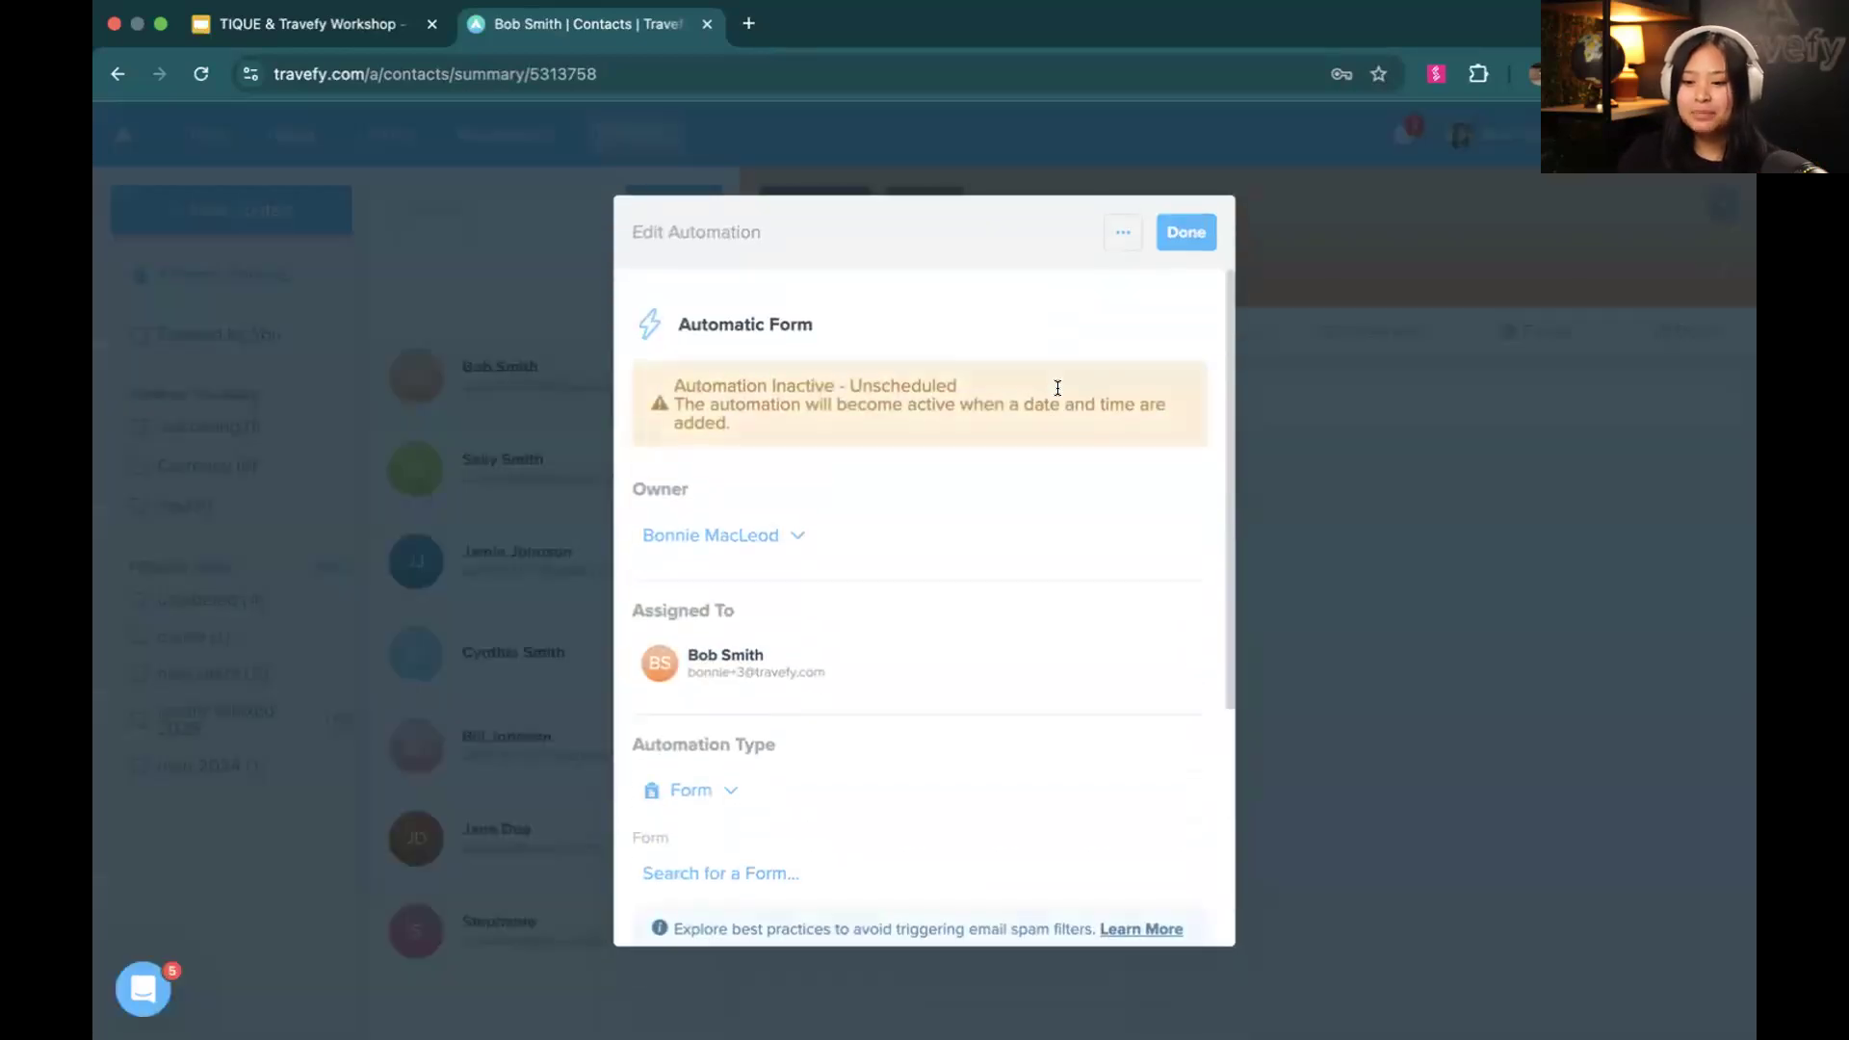
{"action": "scroll", "coordinate": [859, 524], "scroll_direction": "down", "scroll_amount": 2}
{"action": "left_click", "coordinate": [717, 665]}
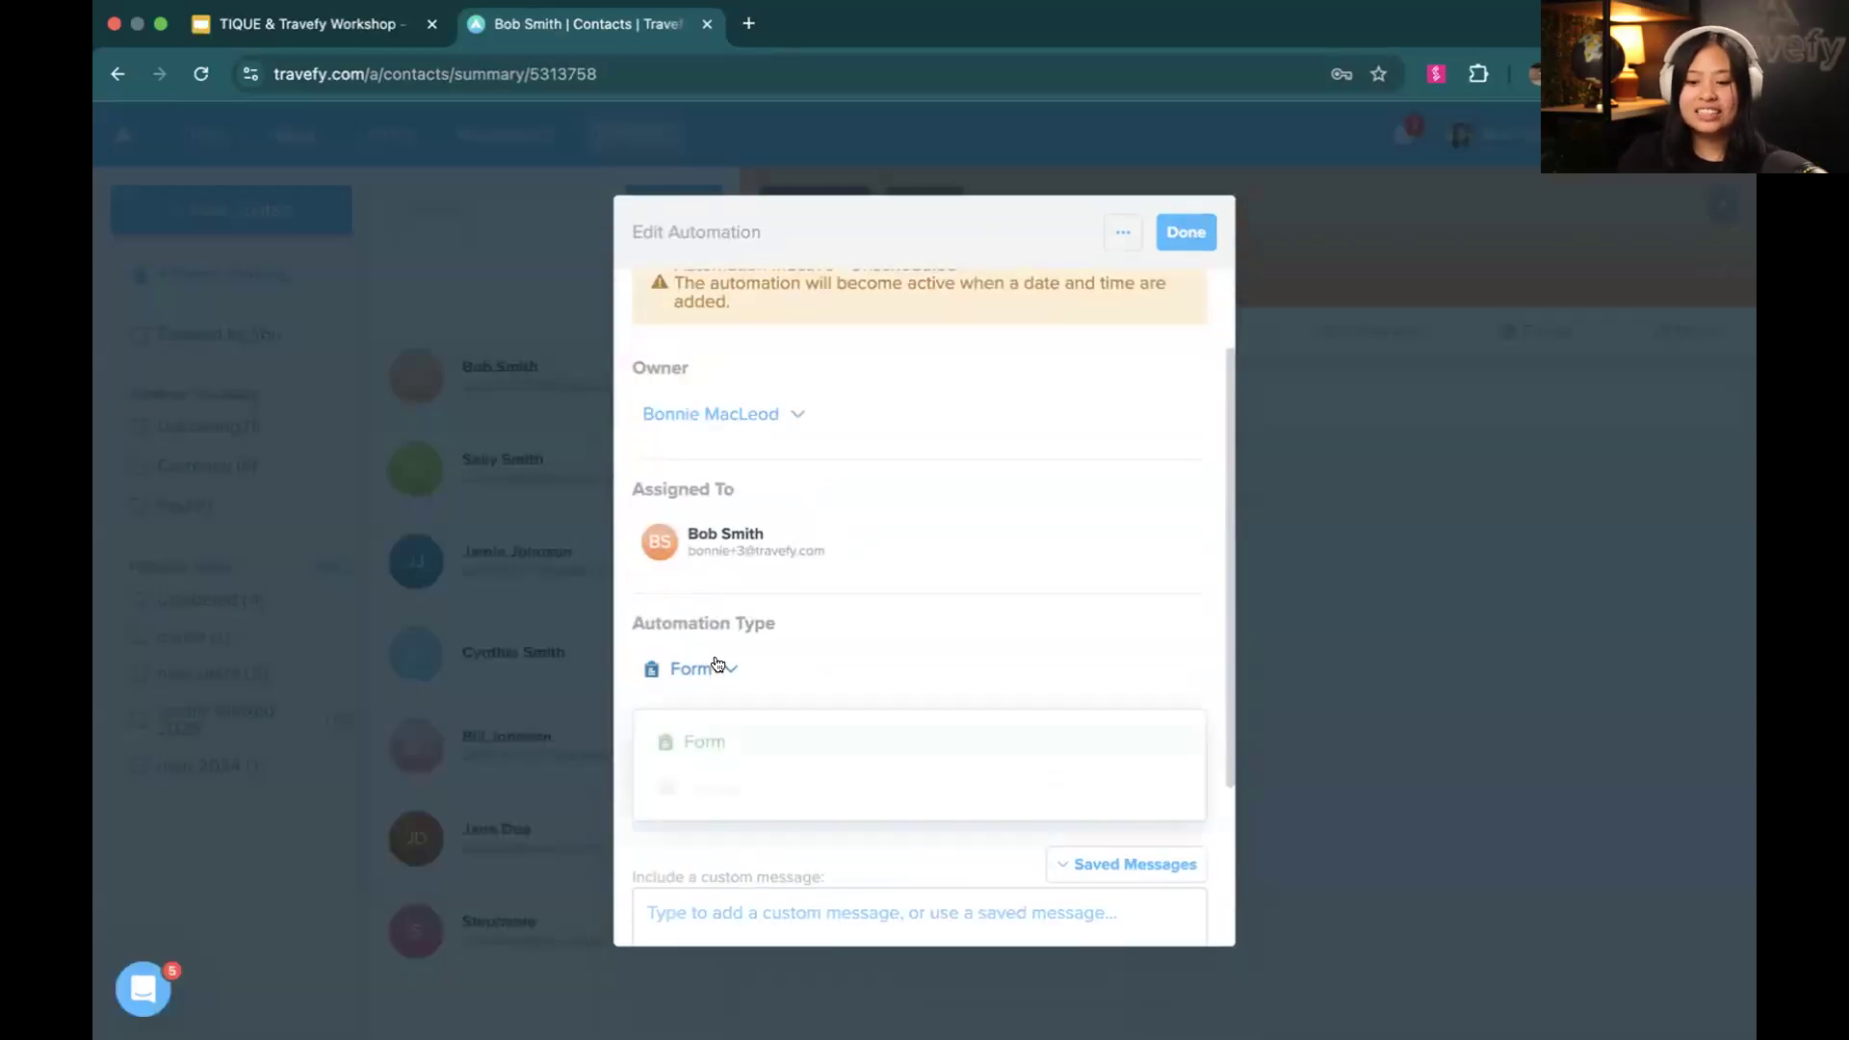
{"action": "left_click", "coordinate": [689, 739]}
Browse the saved messages for the automation's custom message, and delete the automation from the contact
{"action": "scroll", "coordinate": [699, 718], "scroll_direction": "down", "scroll_amount": 2}
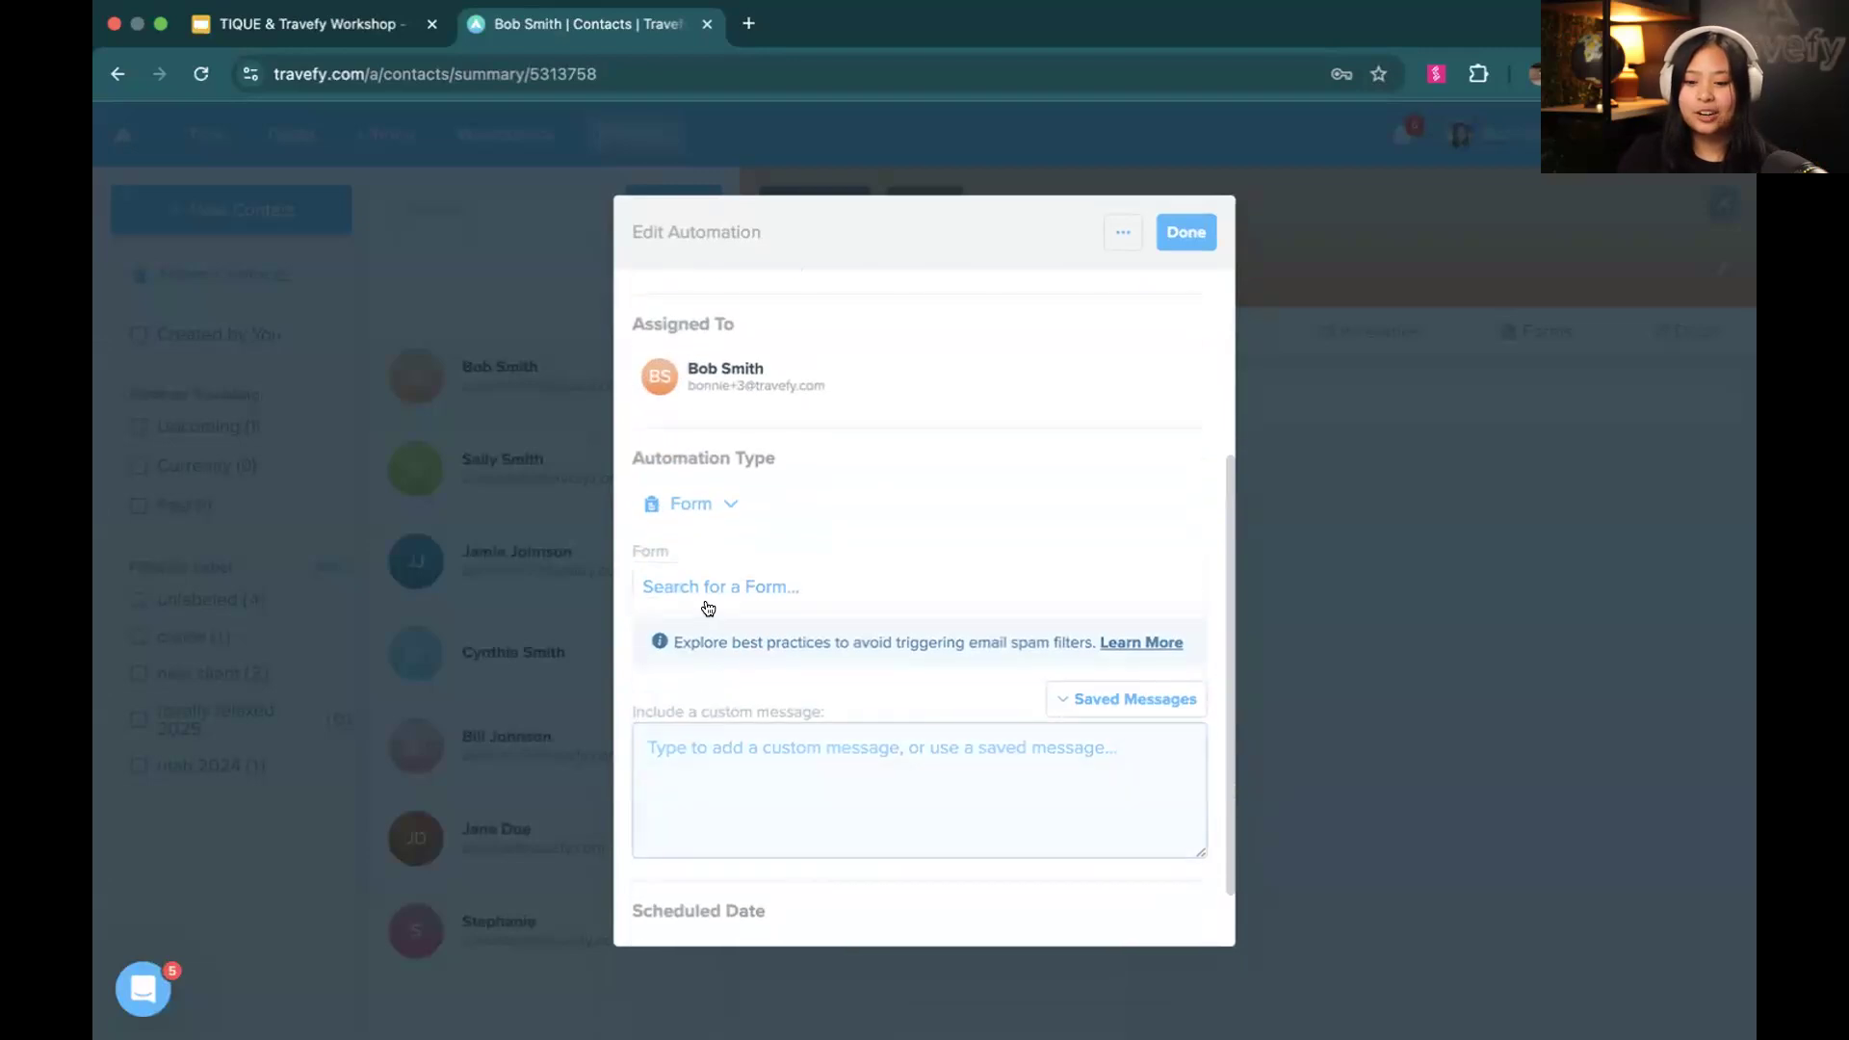
{"action": "left_click", "coordinate": [954, 768]}
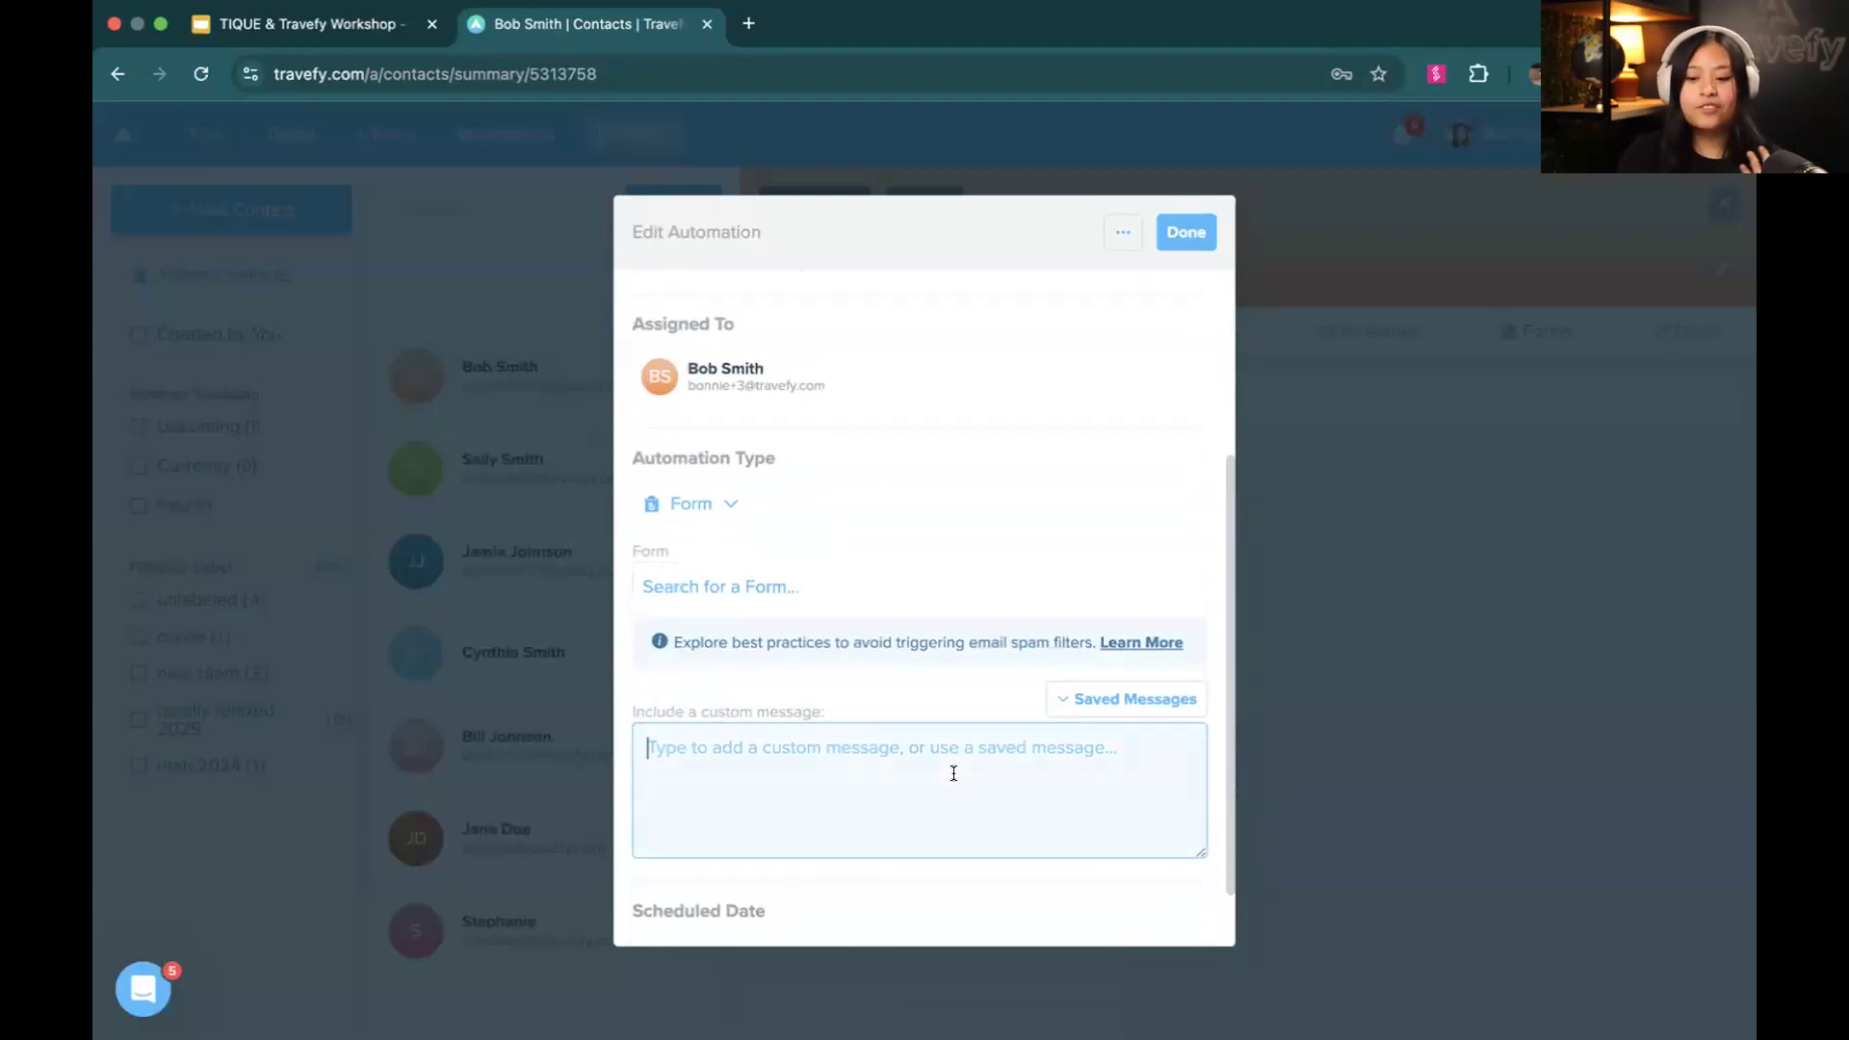
{"action": "left_click", "coordinate": [1069, 713]}
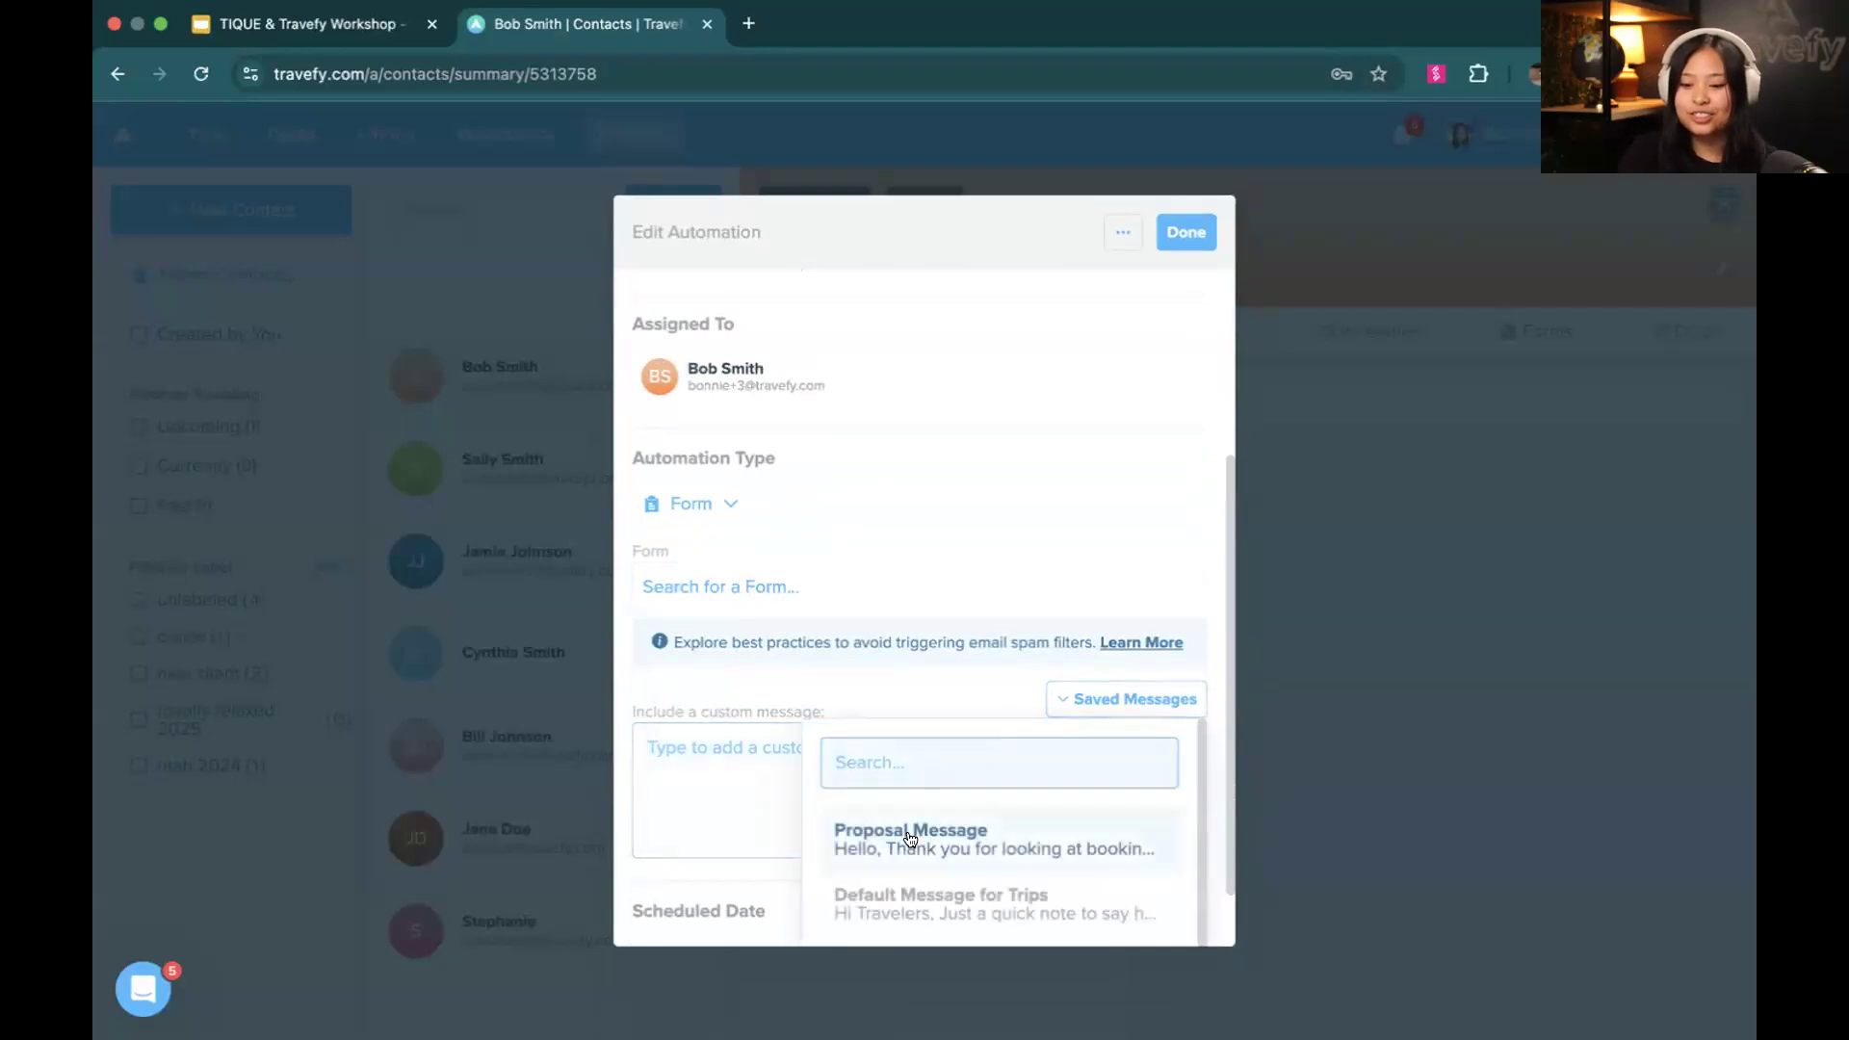
{"action": "scroll", "coordinate": [910, 839], "scroll_direction": "down", "scroll_amount": 1}
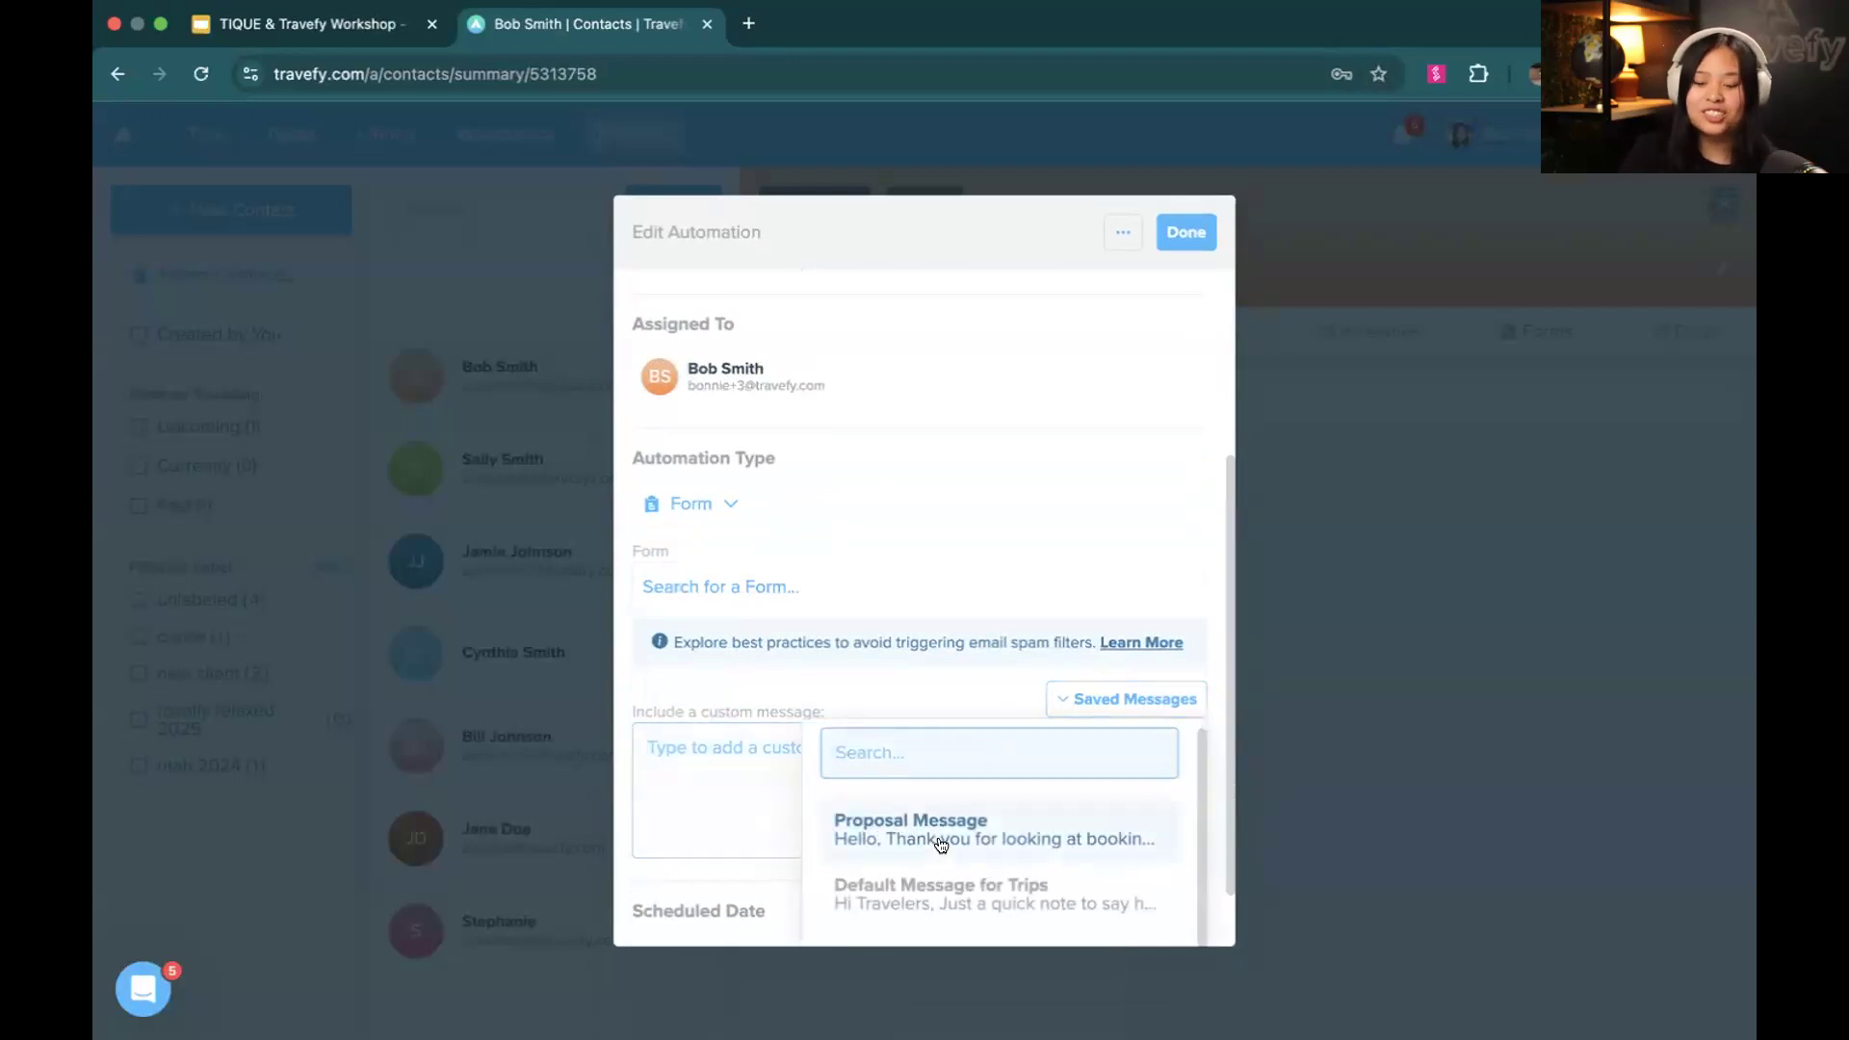
{"action": "left_click", "coordinate": [644, 740]}
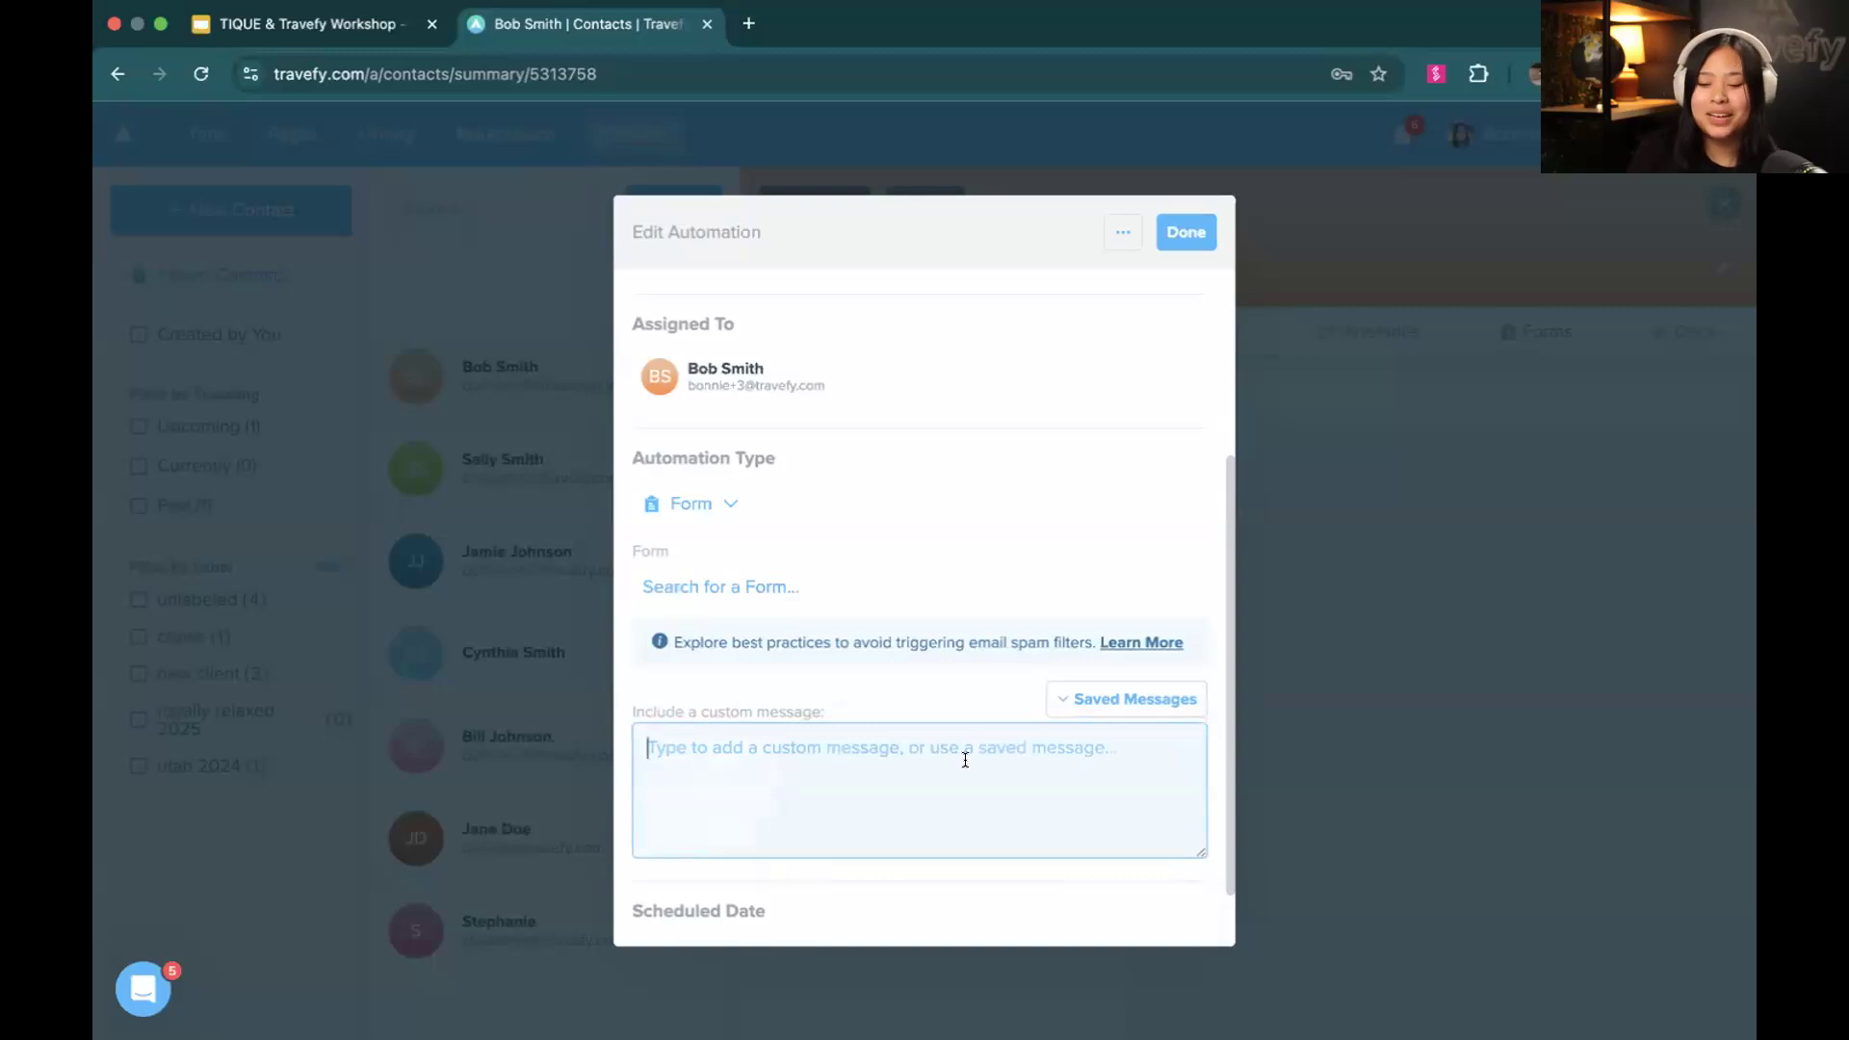
{"action": "left_click", "coordinate": [1124, 234]}
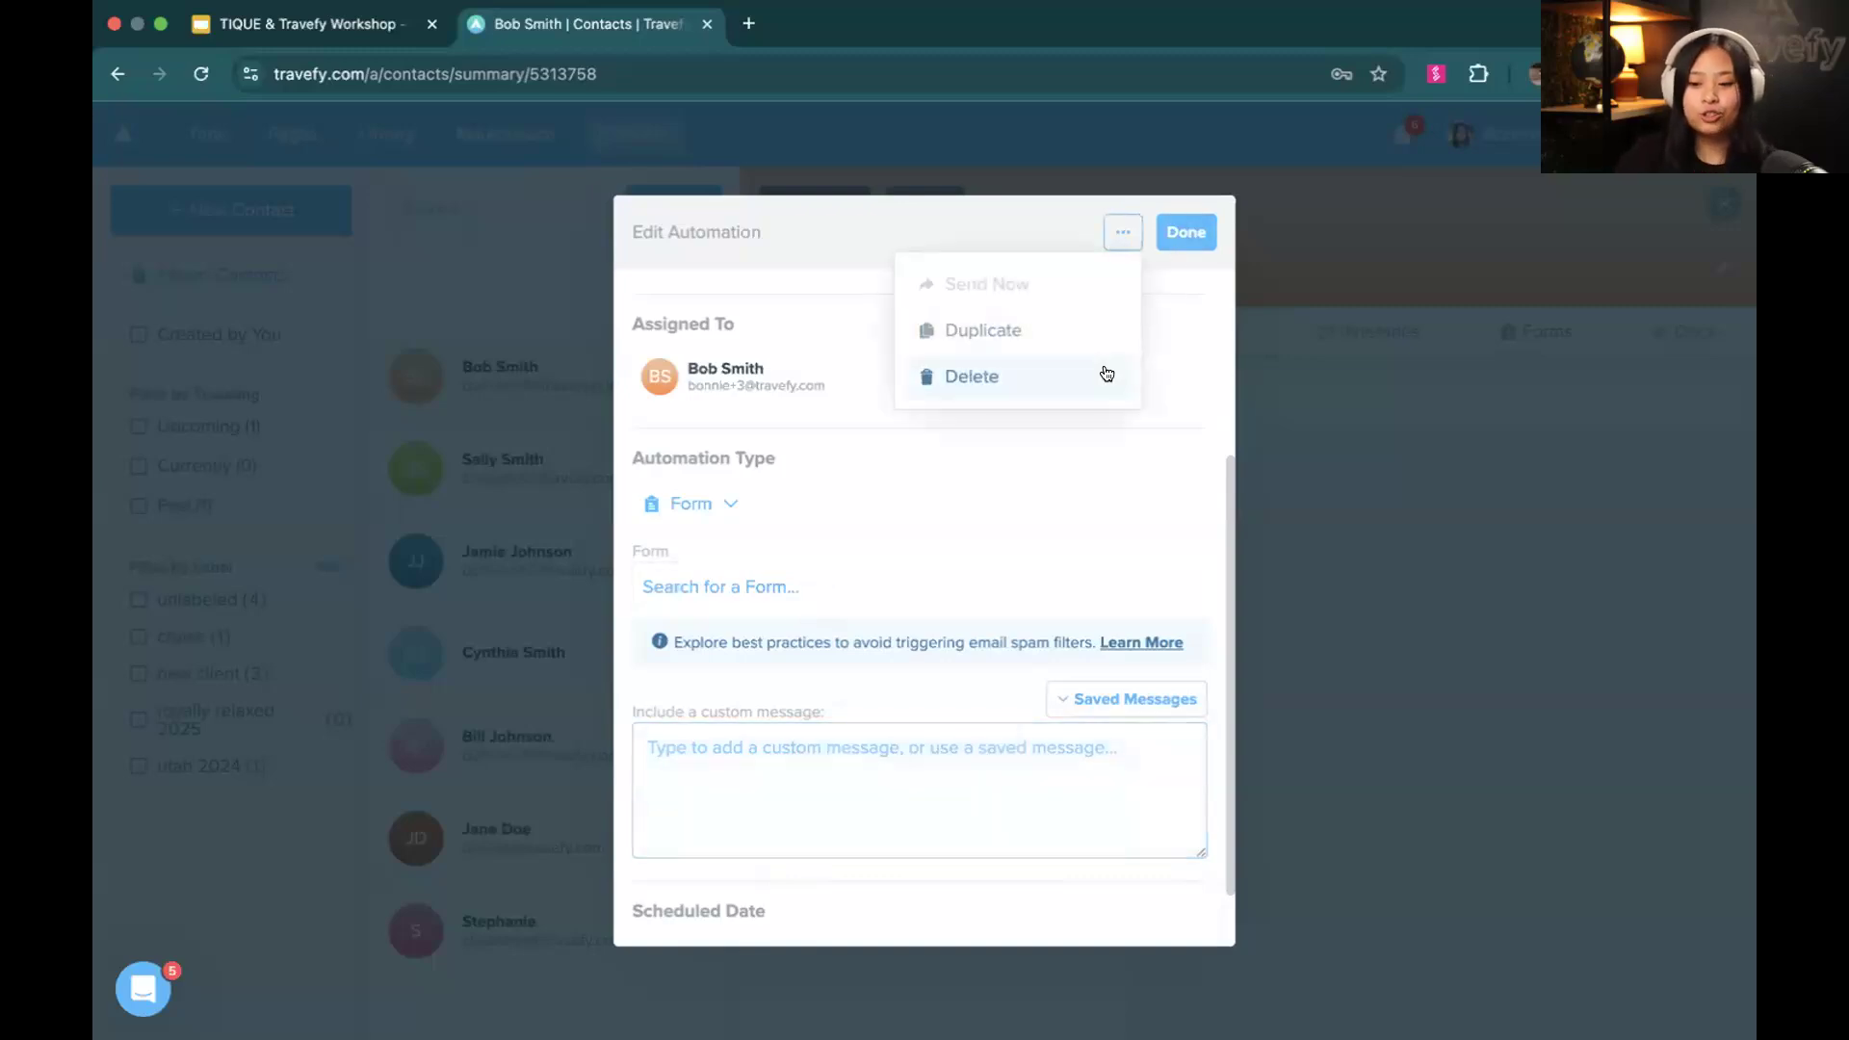
{"action": "left_click", "coordinate": [1107, 376]}
Add an automation to the tasks of the Birthday Cruise 2025 trip and set its automation type to Form
{"action": "left_click", "coordinate": [206, 134]}
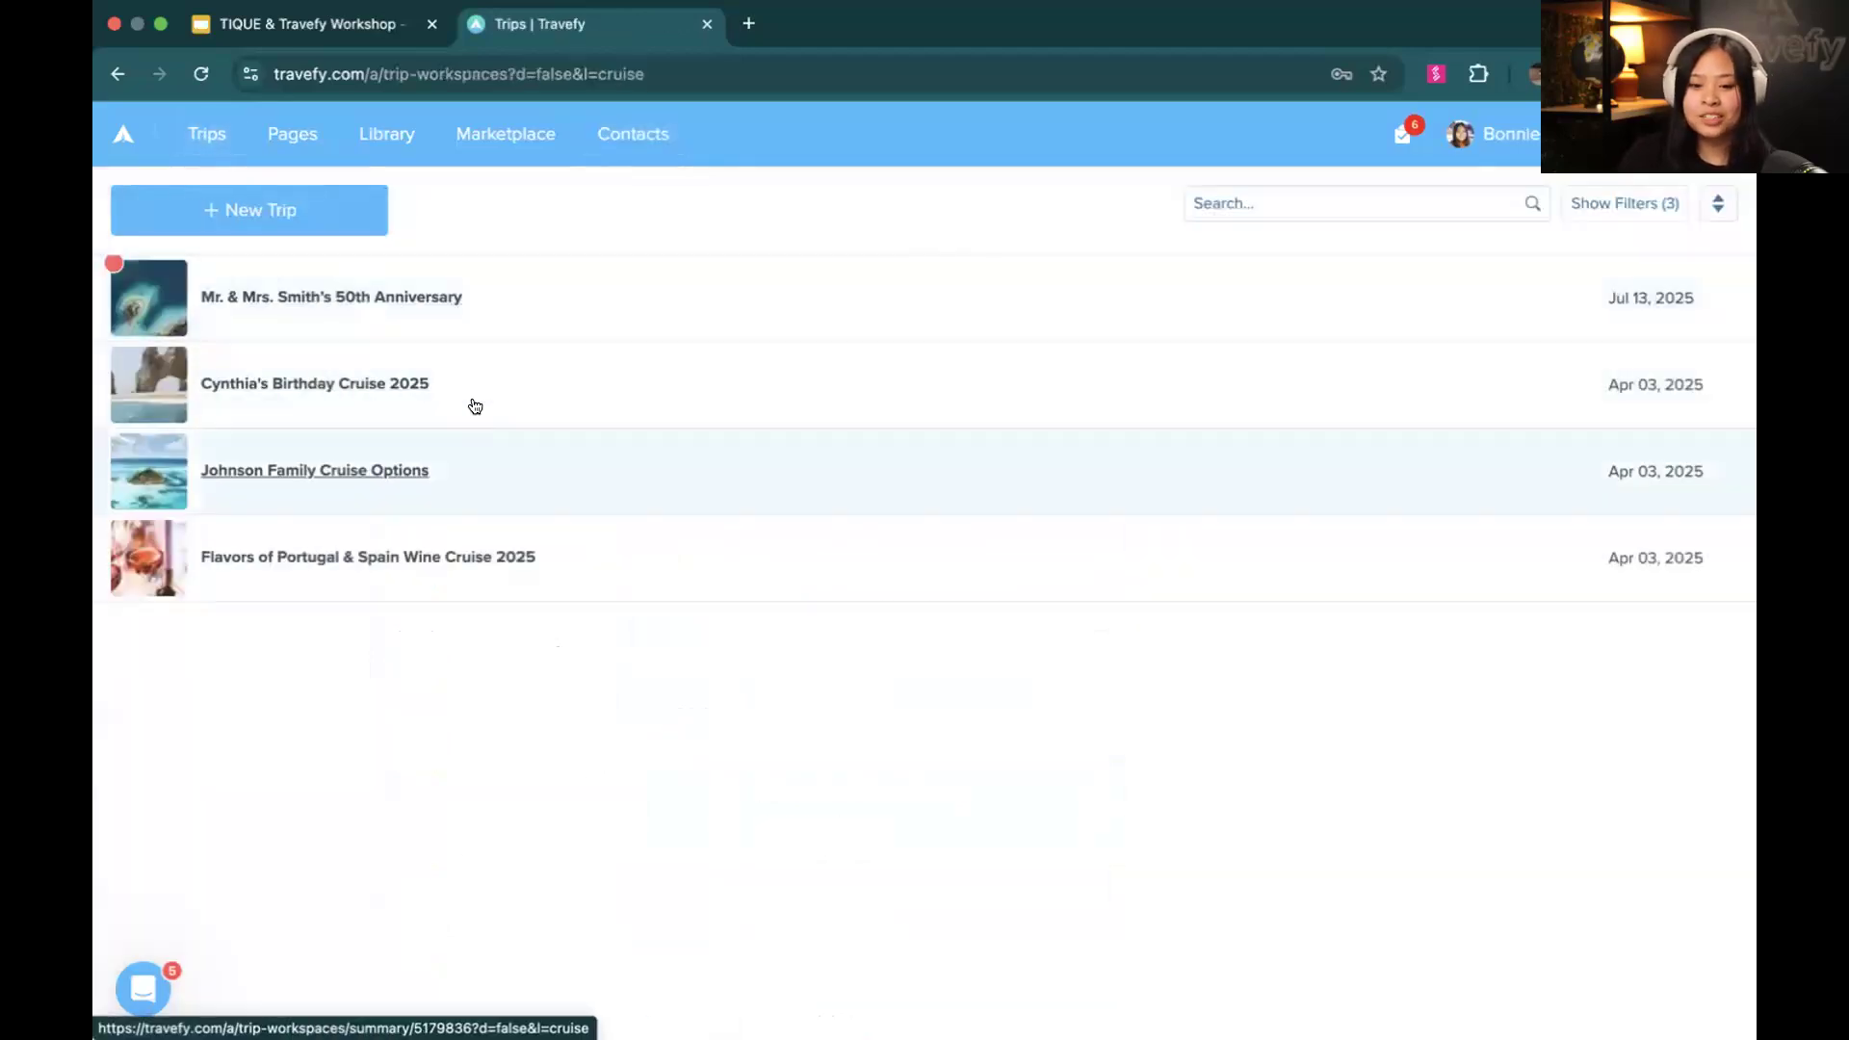
{"action": "left_click", "coordinate": [475, 392]}
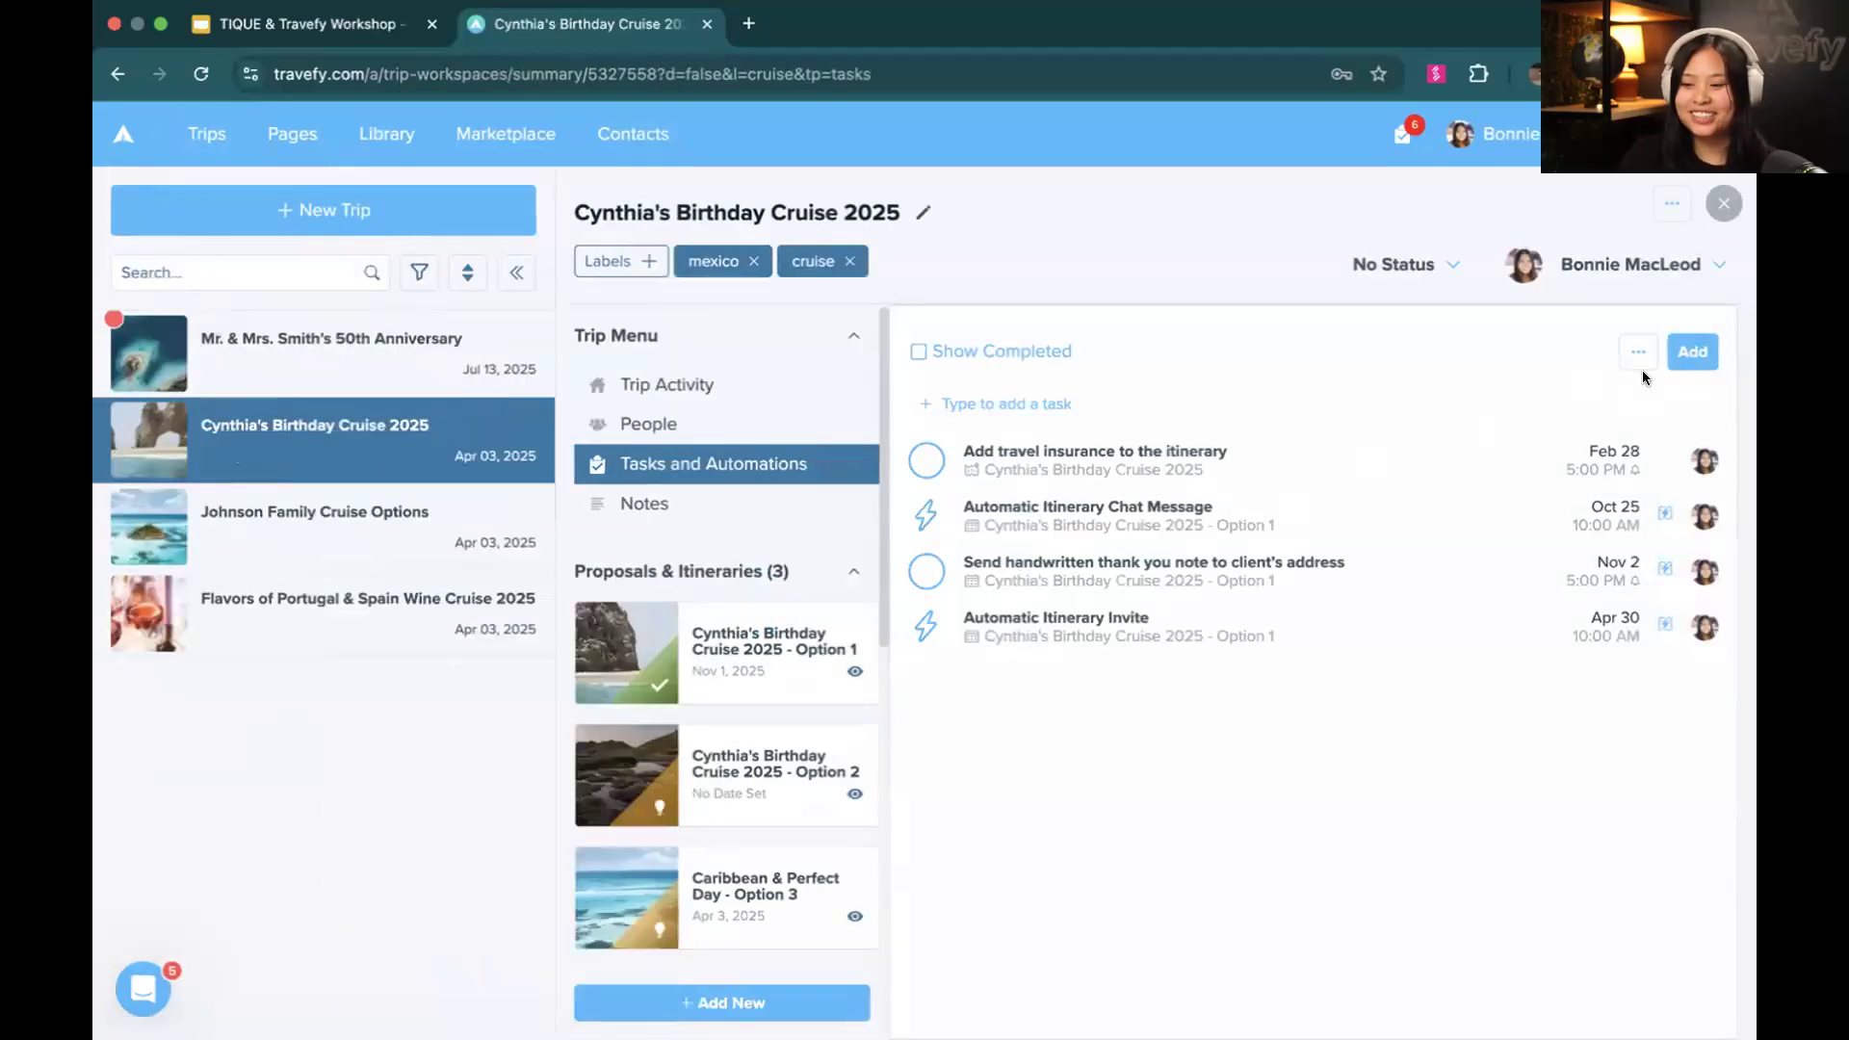
{"action": "left_click", "coordinate": [1688, 354]}
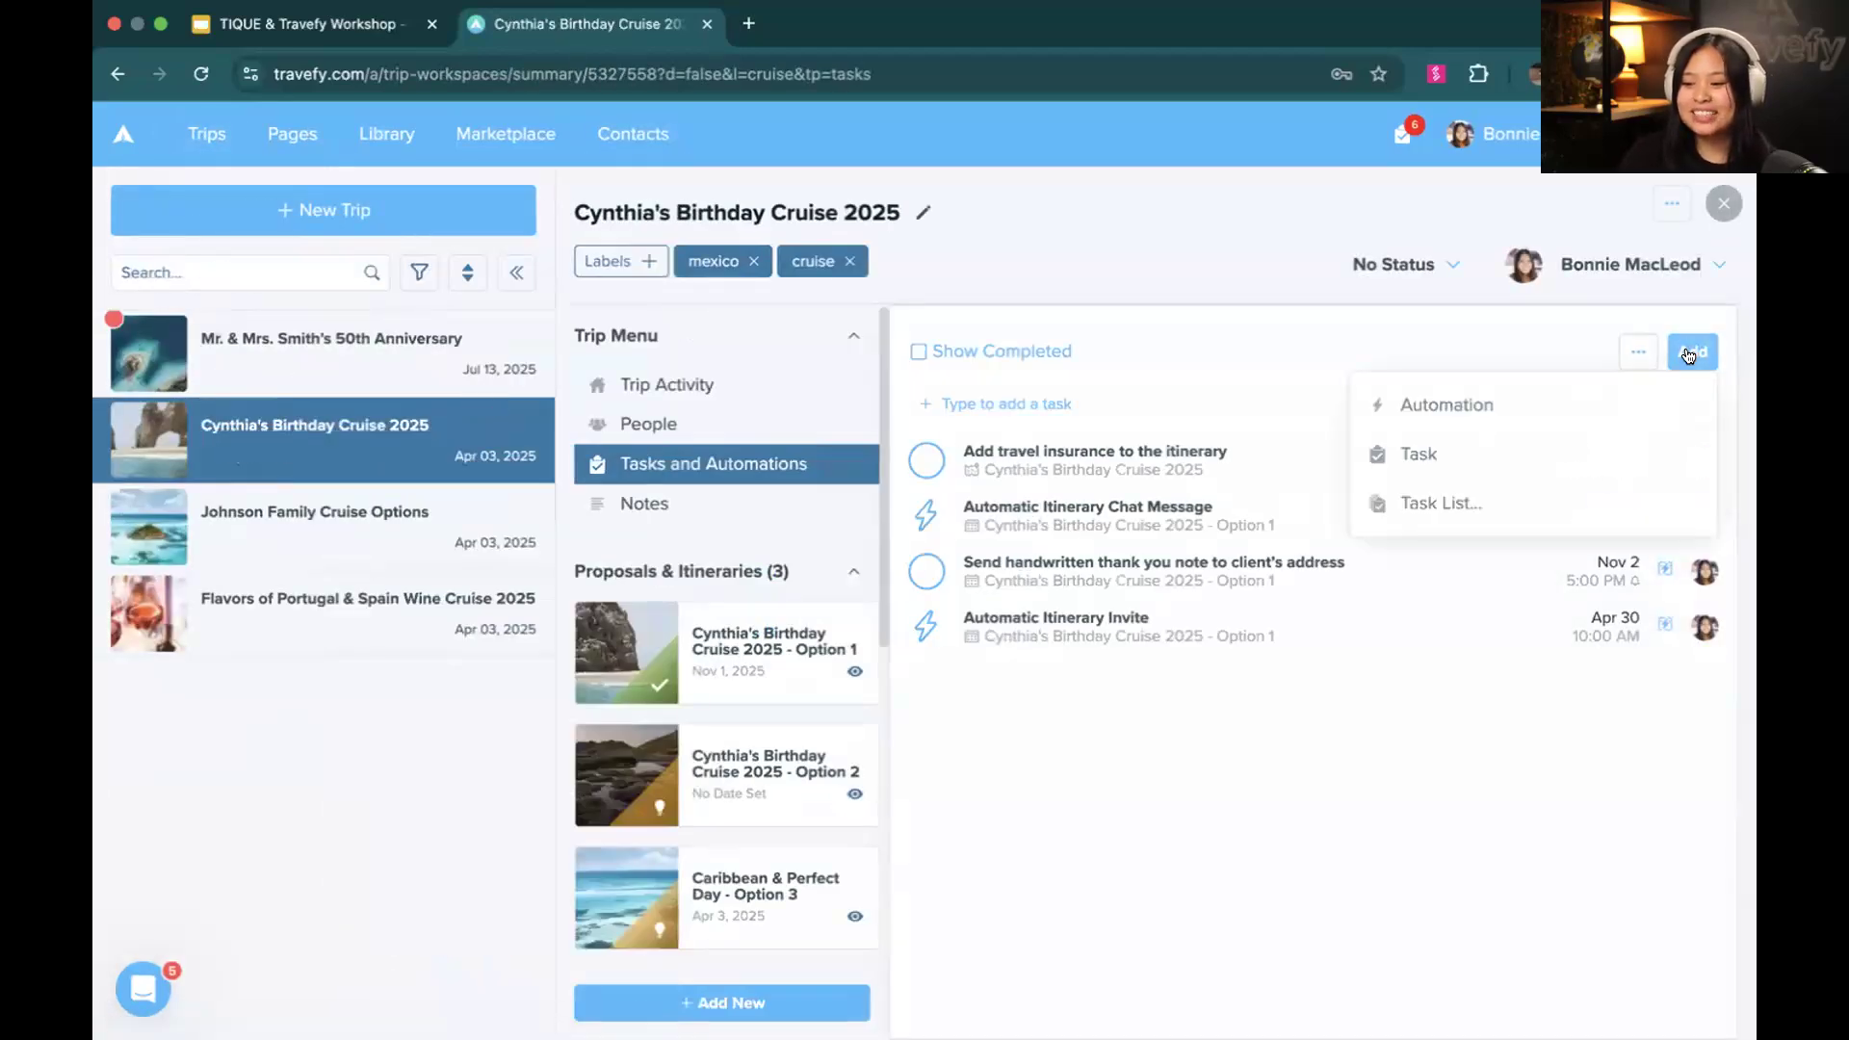
{"action": "left_click", "coordinate": [1623, 397]}
{"action": "scroll", "coordinate": [773, 612], "scroll_direction": "down", "scroll_amount": 3}
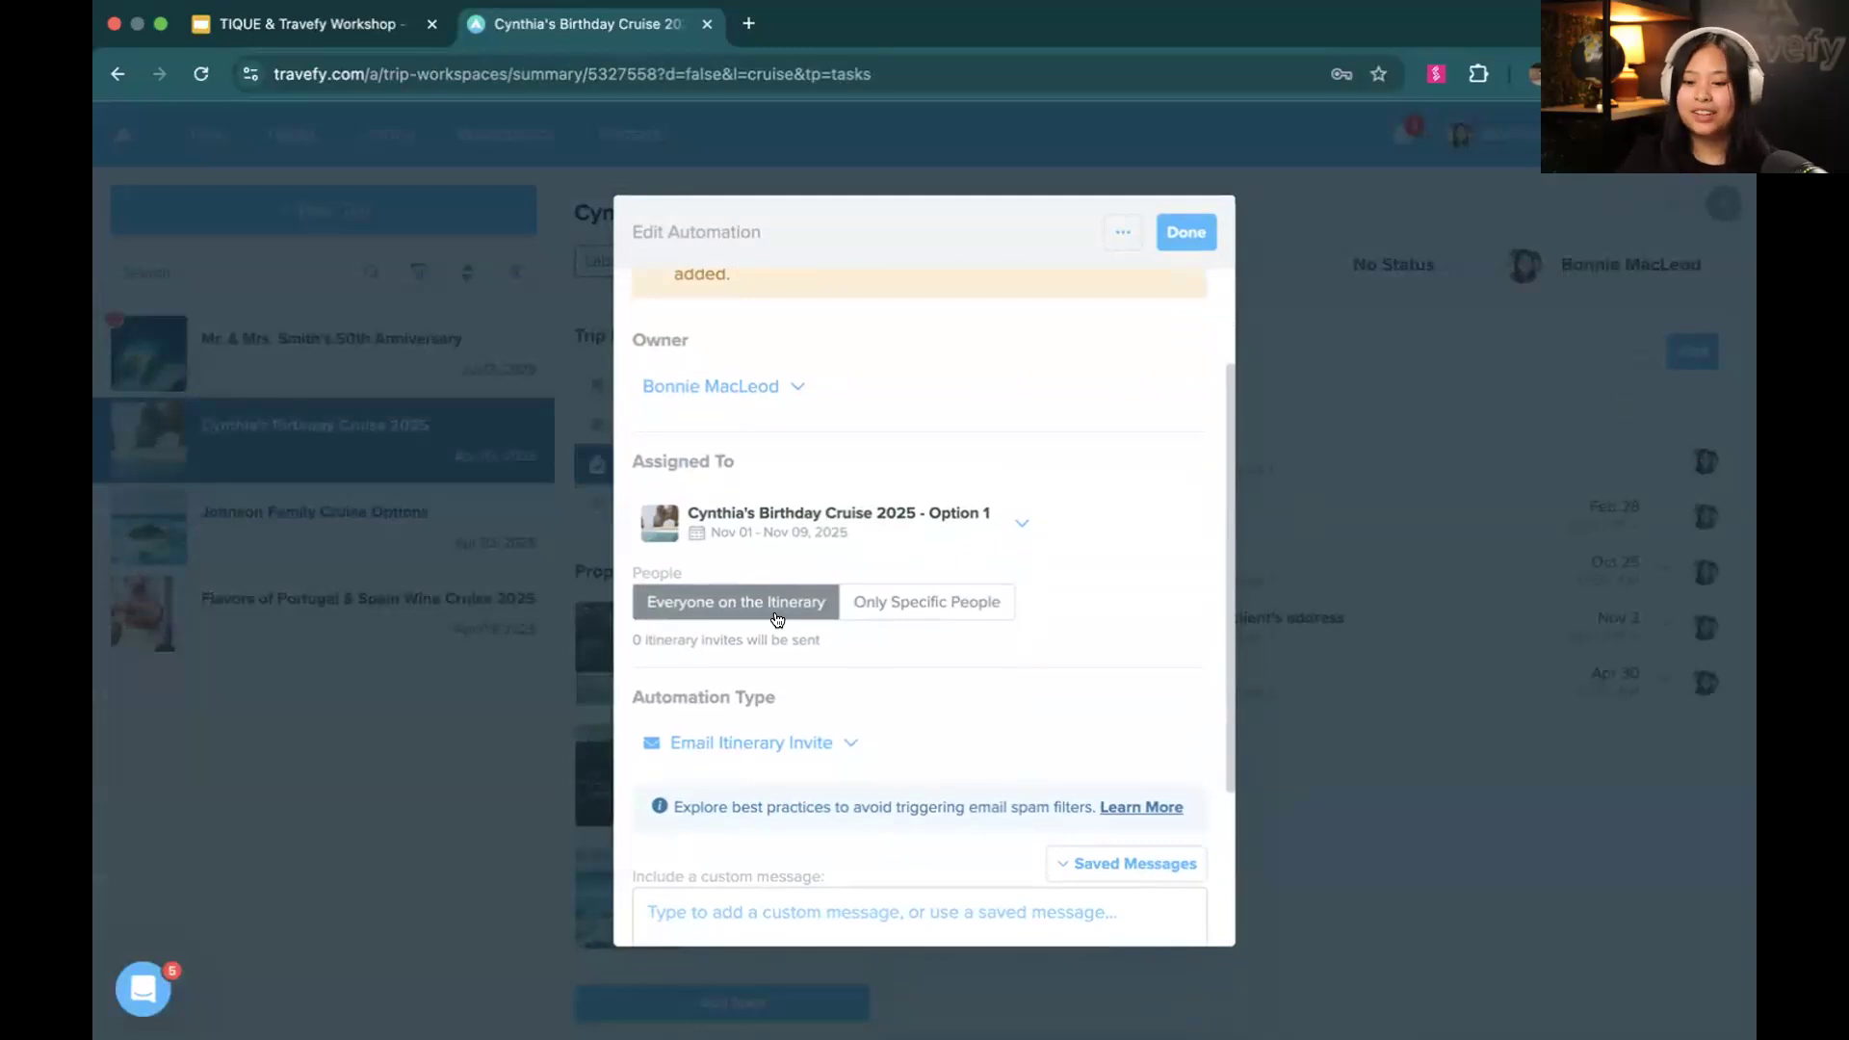
{"action": "left_click", "coordinate": [776, 742]}
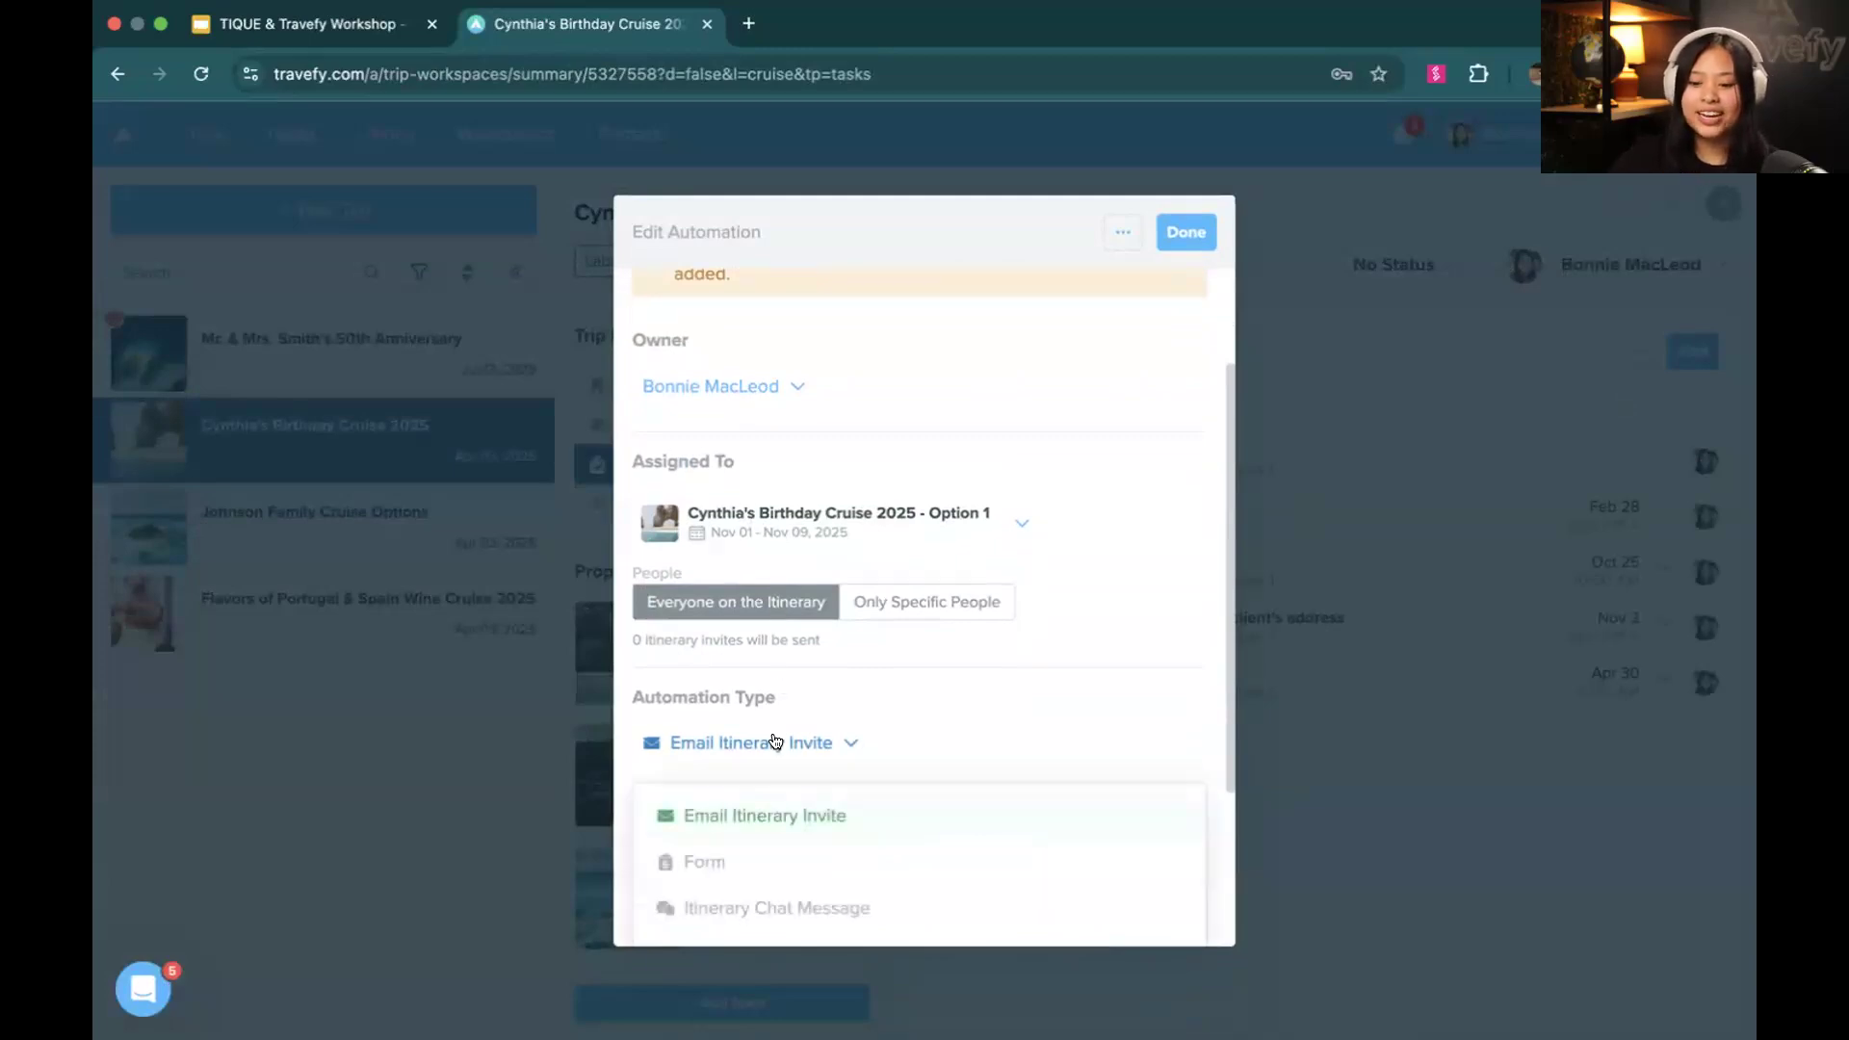
{"action": "scroll", "coordinate": [771, 743], "scroll_direction": "down", "scroll_amount": 2}
{"action": "left_click", "coordinate": [754, 743]}
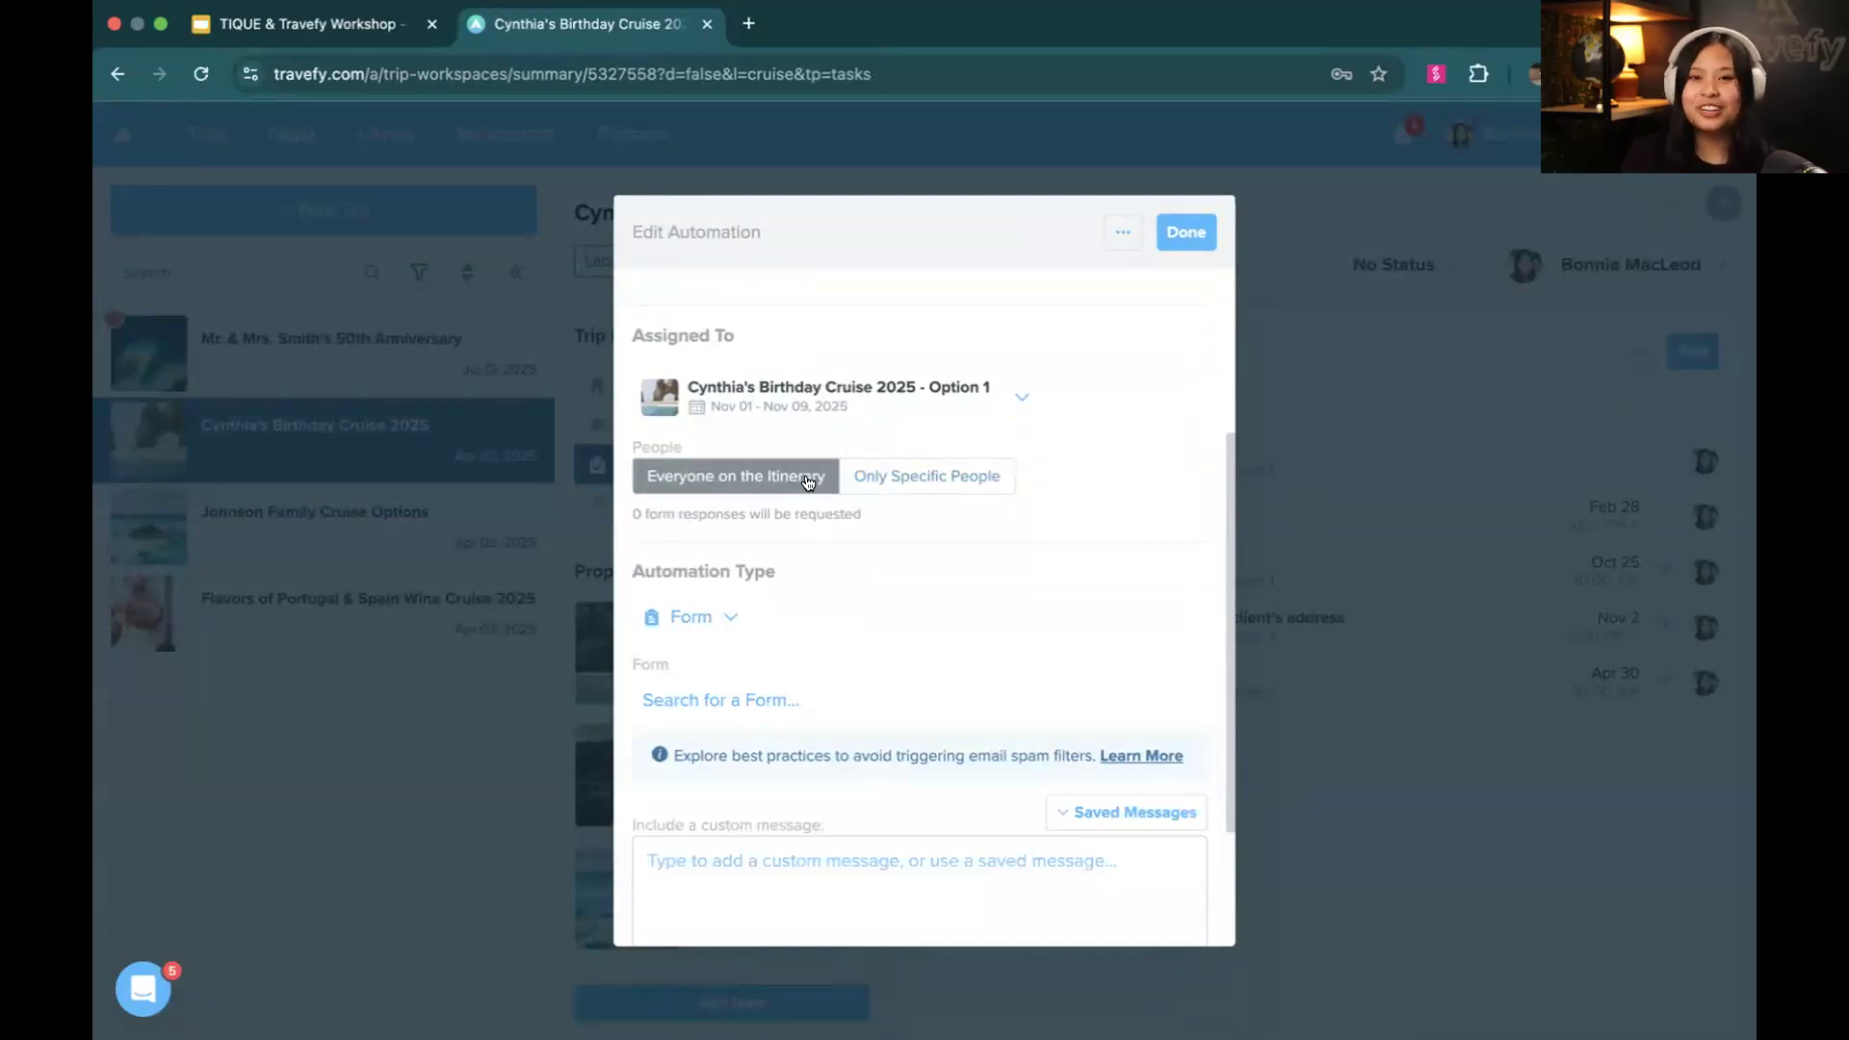
Assign the automation to Only Specific People, choose the birthday traveler from the contacts, and activate the custom message for editing
{"action": "left_click", "coordinate": [868, 479]}
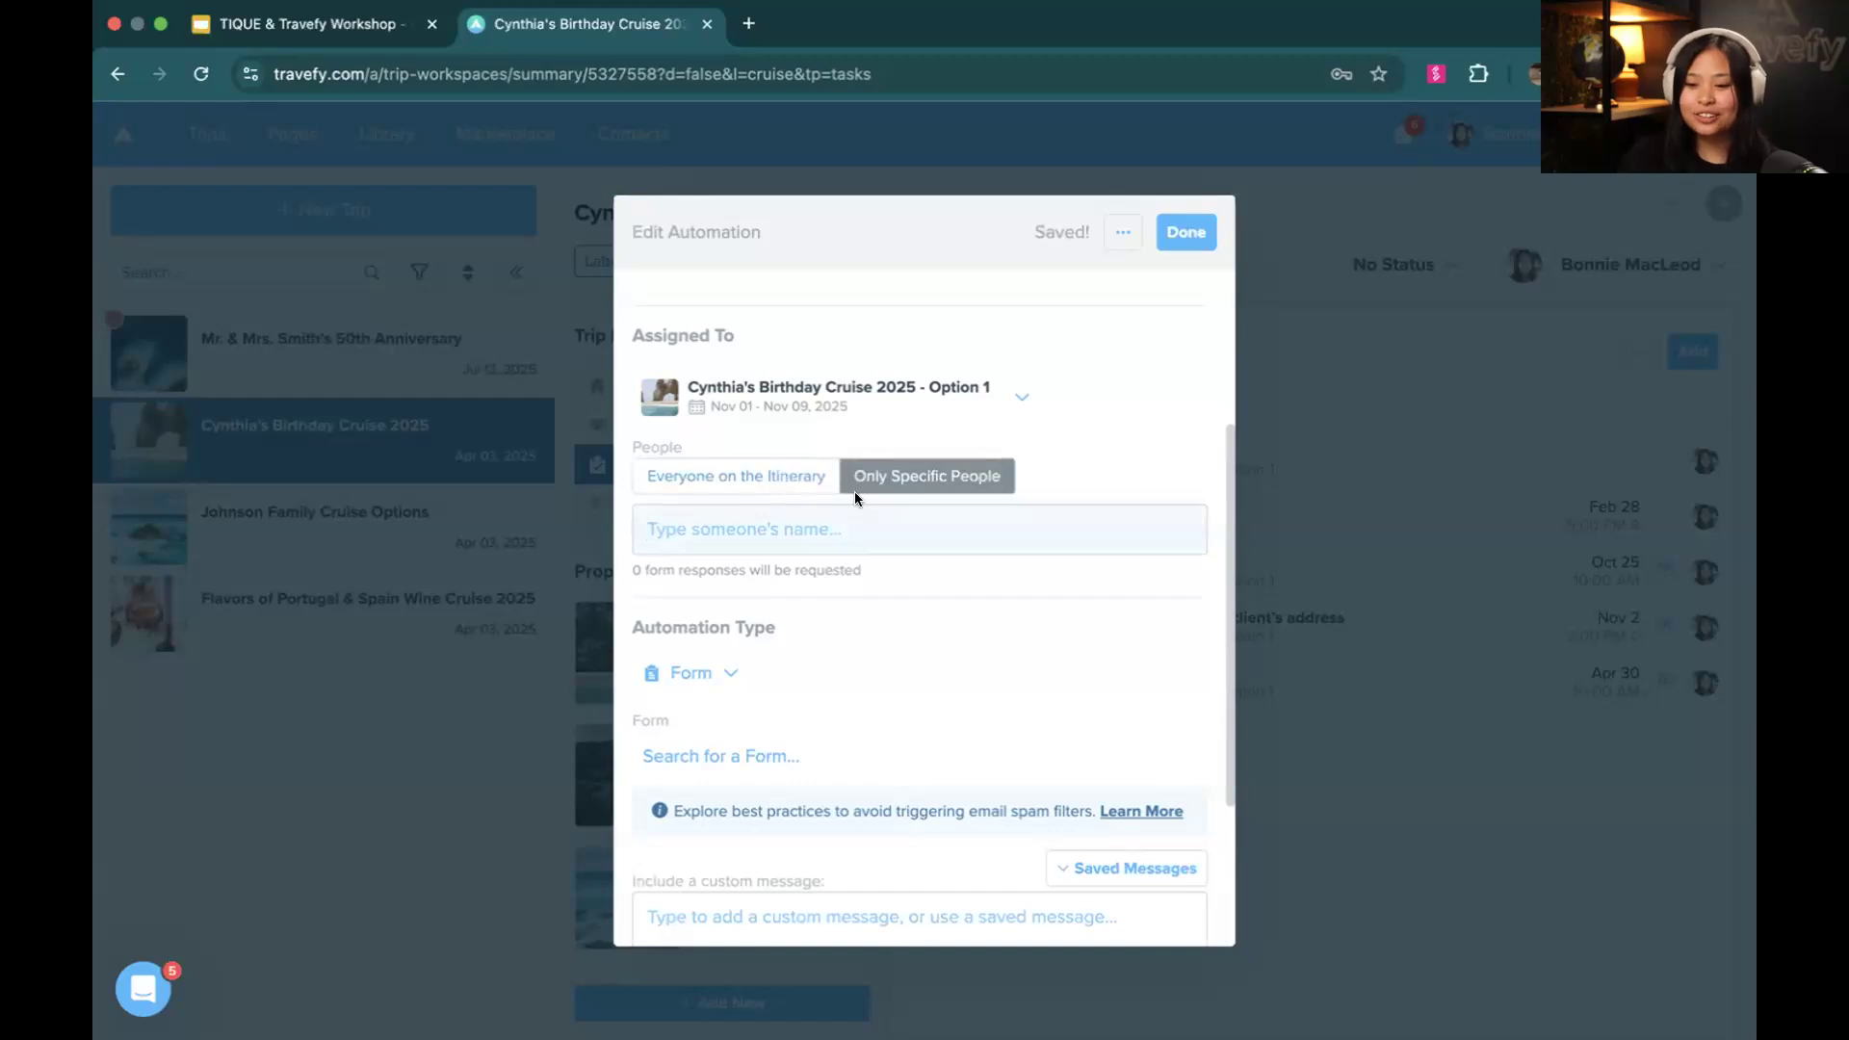
{"action": "type", "text": "cynt"}
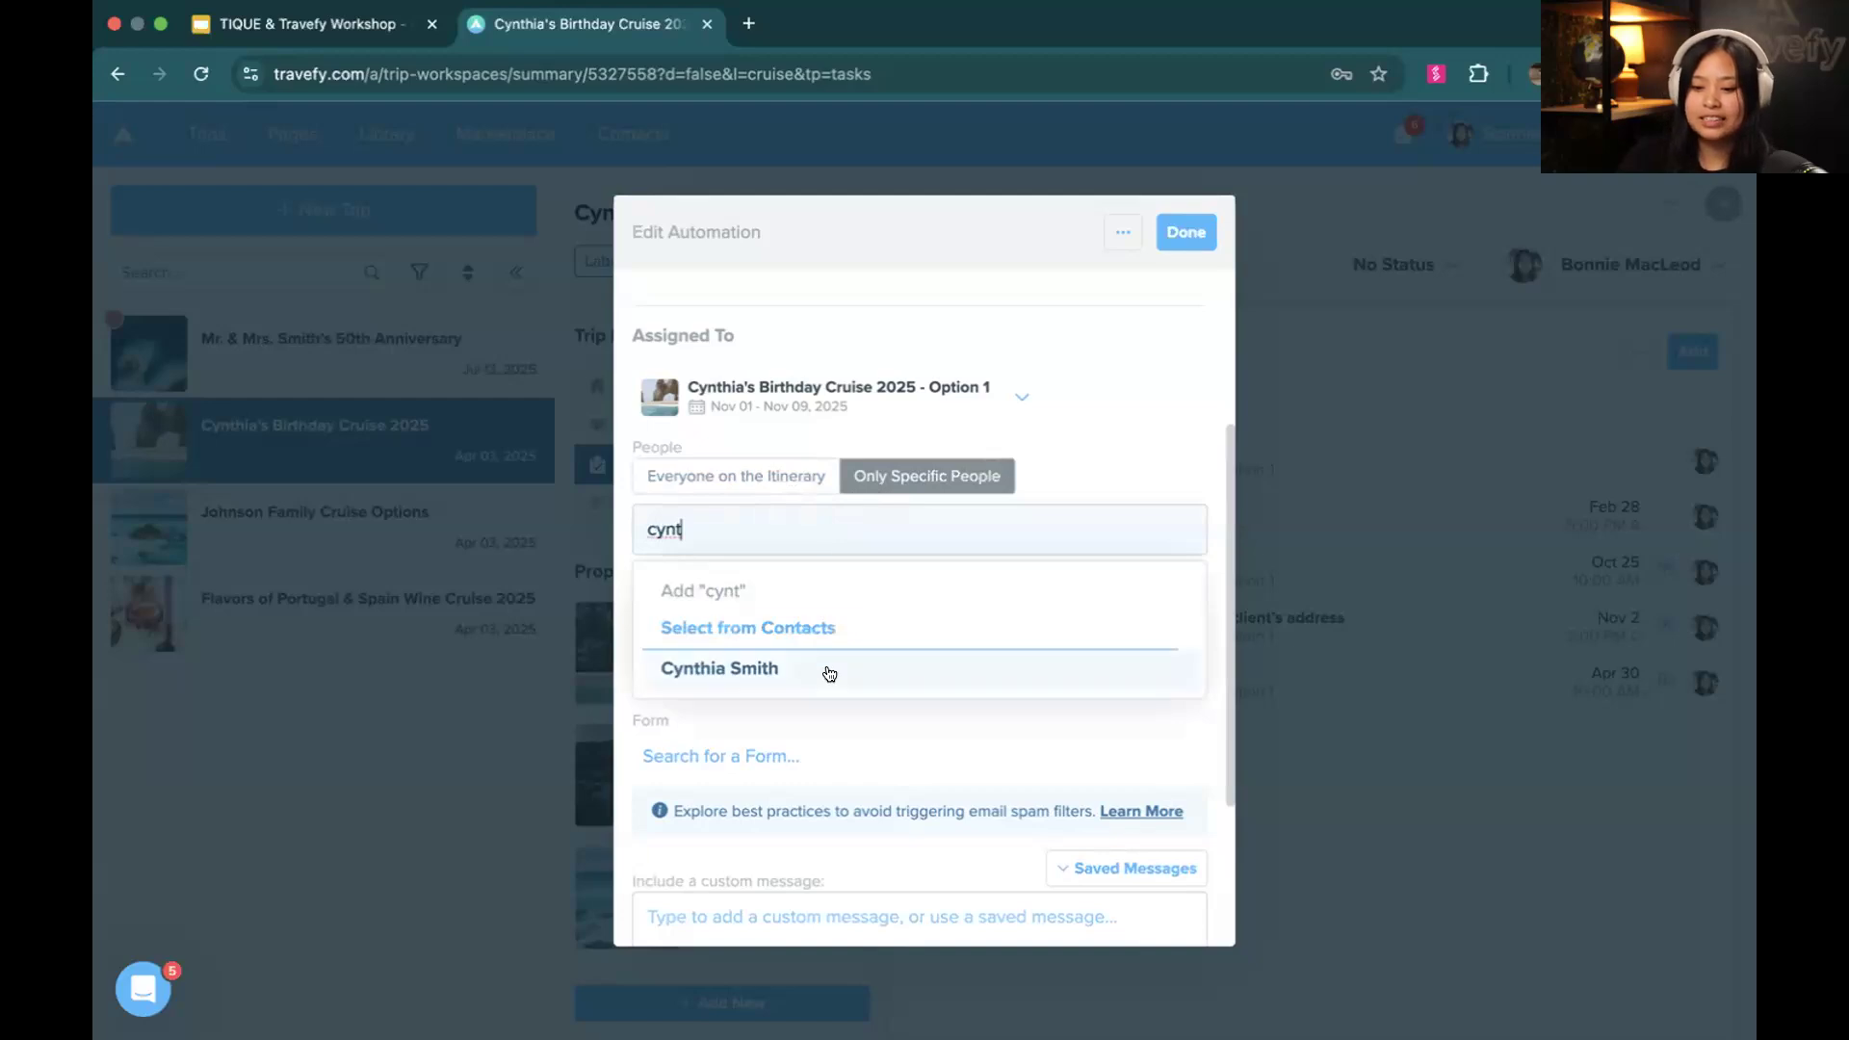
{"action": "left_click", "coordinate": [829, 669]}
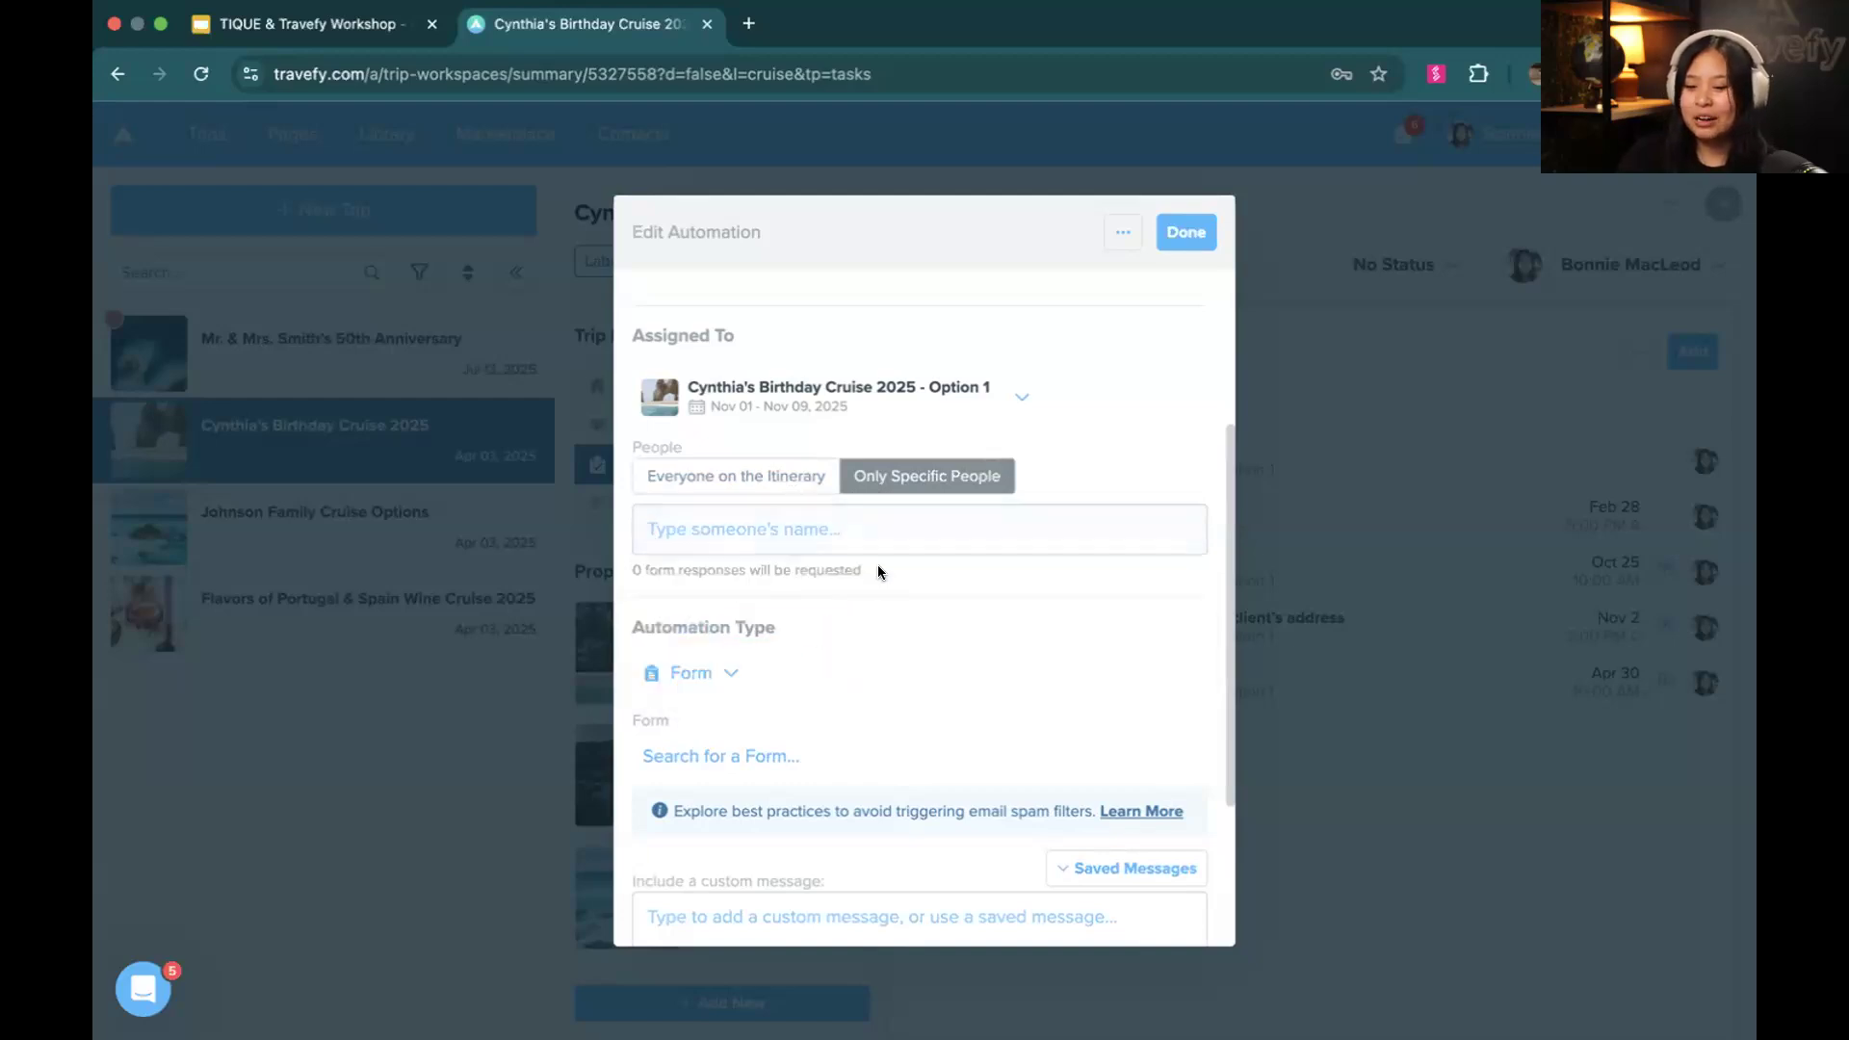
{"action": "scroll", "coordinate": [878, 572], "scroll_direction": "down", "scroll_amount": 2}
{"action": "left_click", "coordinate": [655, 703]}
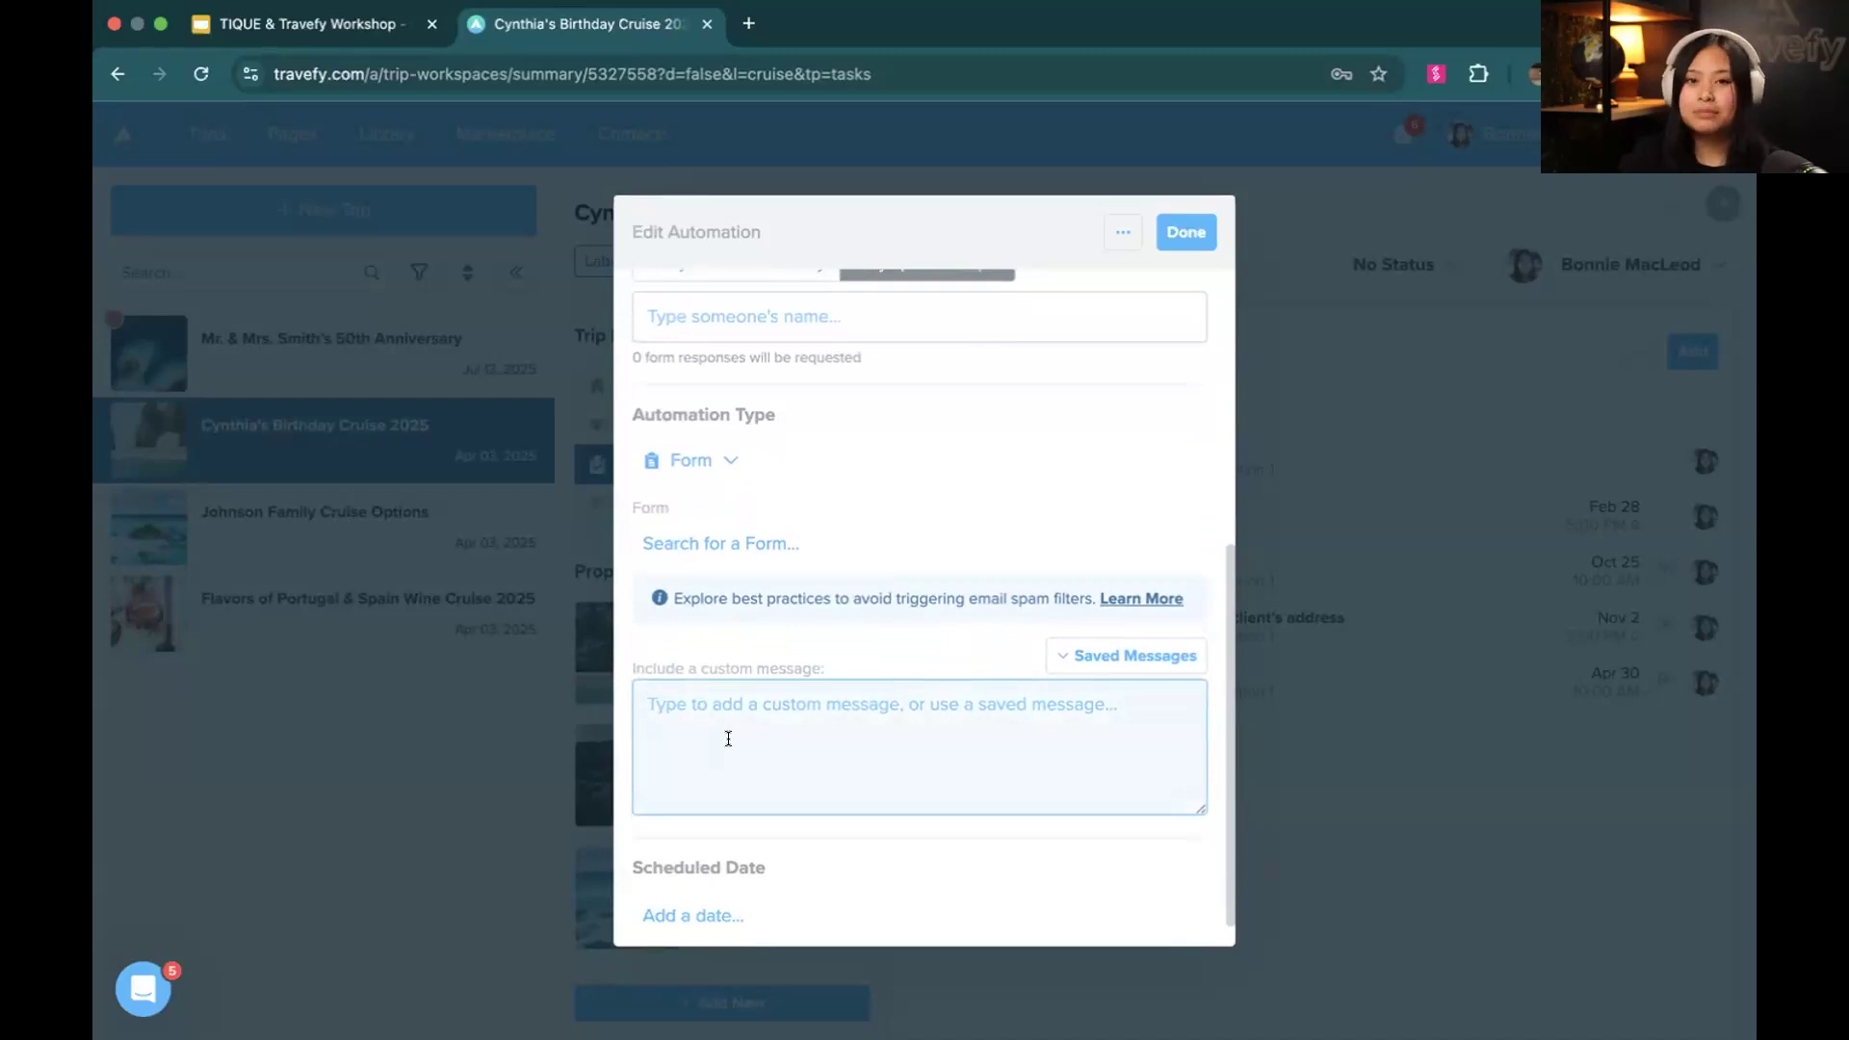
Finish editing the Form automation on the Birthday Cruise 2025 trip, leaving its custom message and scheduled date empty
{"action": "scroll", "coordinate": [727, 741], "scroll_direction": "down", "scroll_amount": 1}
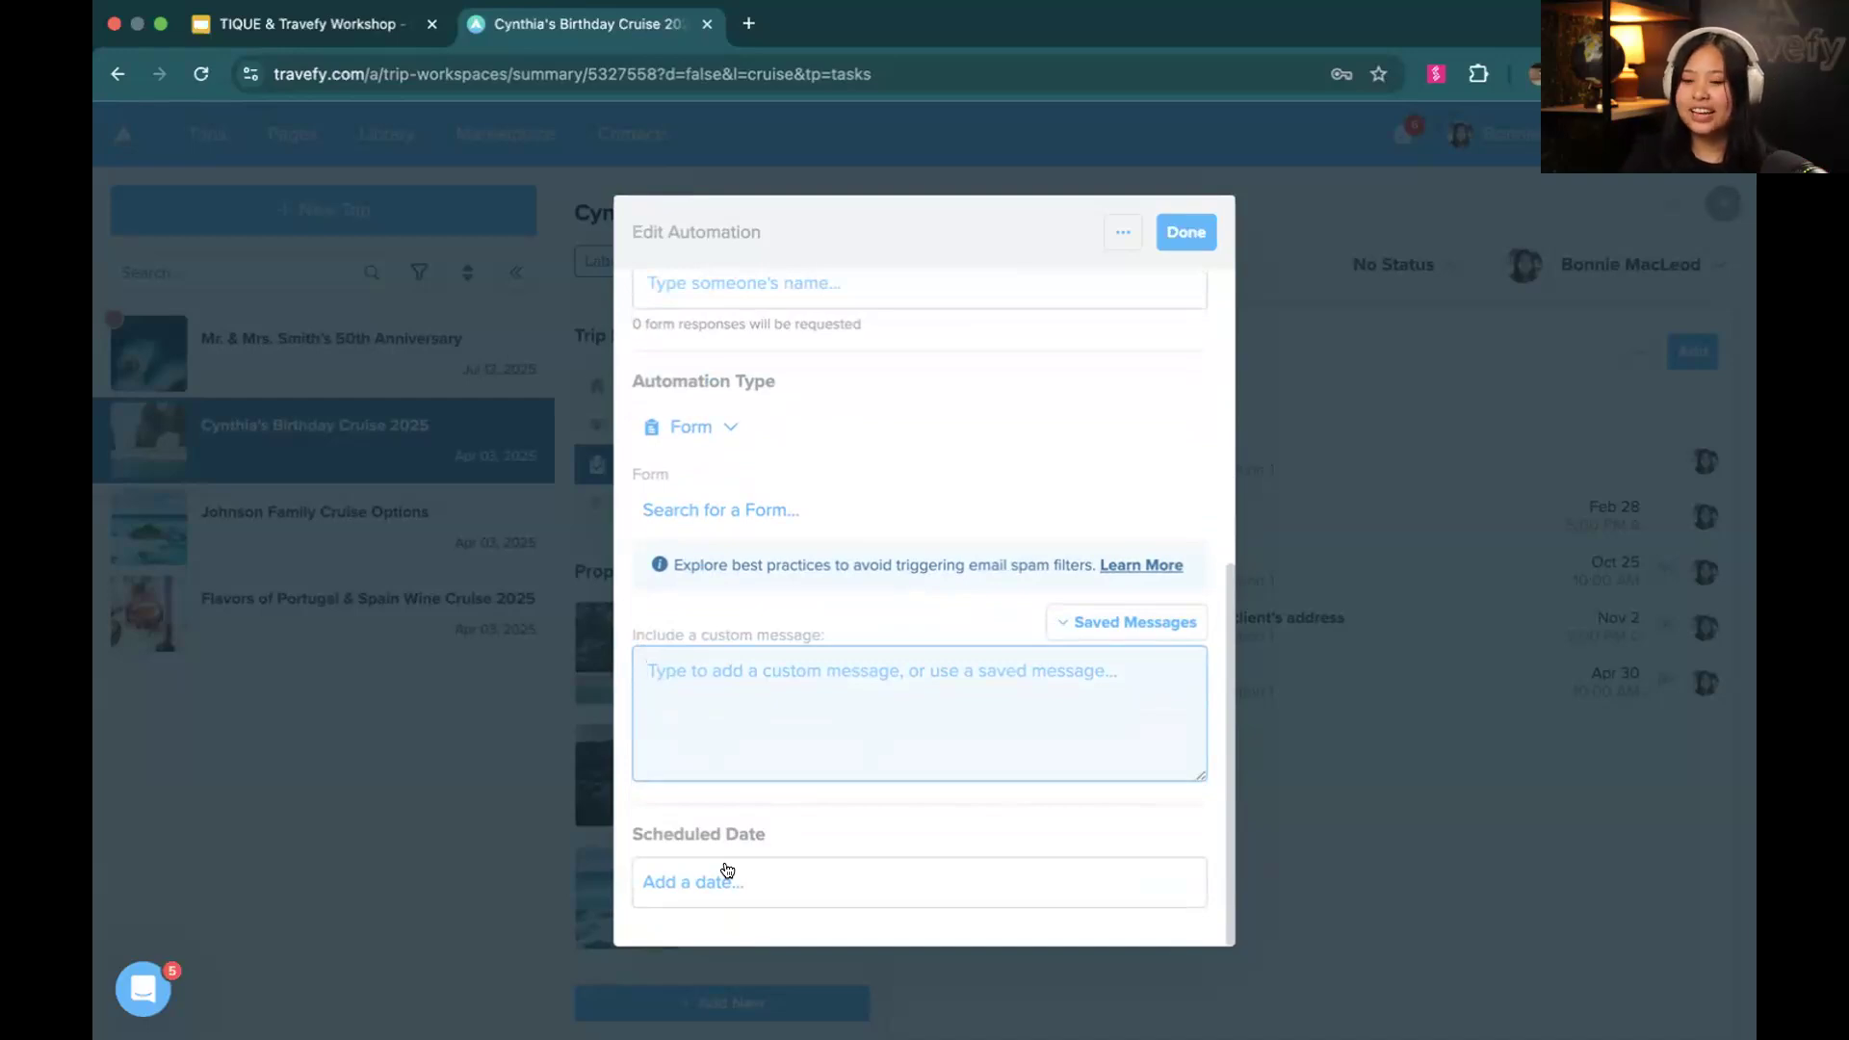
{"action": "left_click", "coordinate": [1192, 232]}
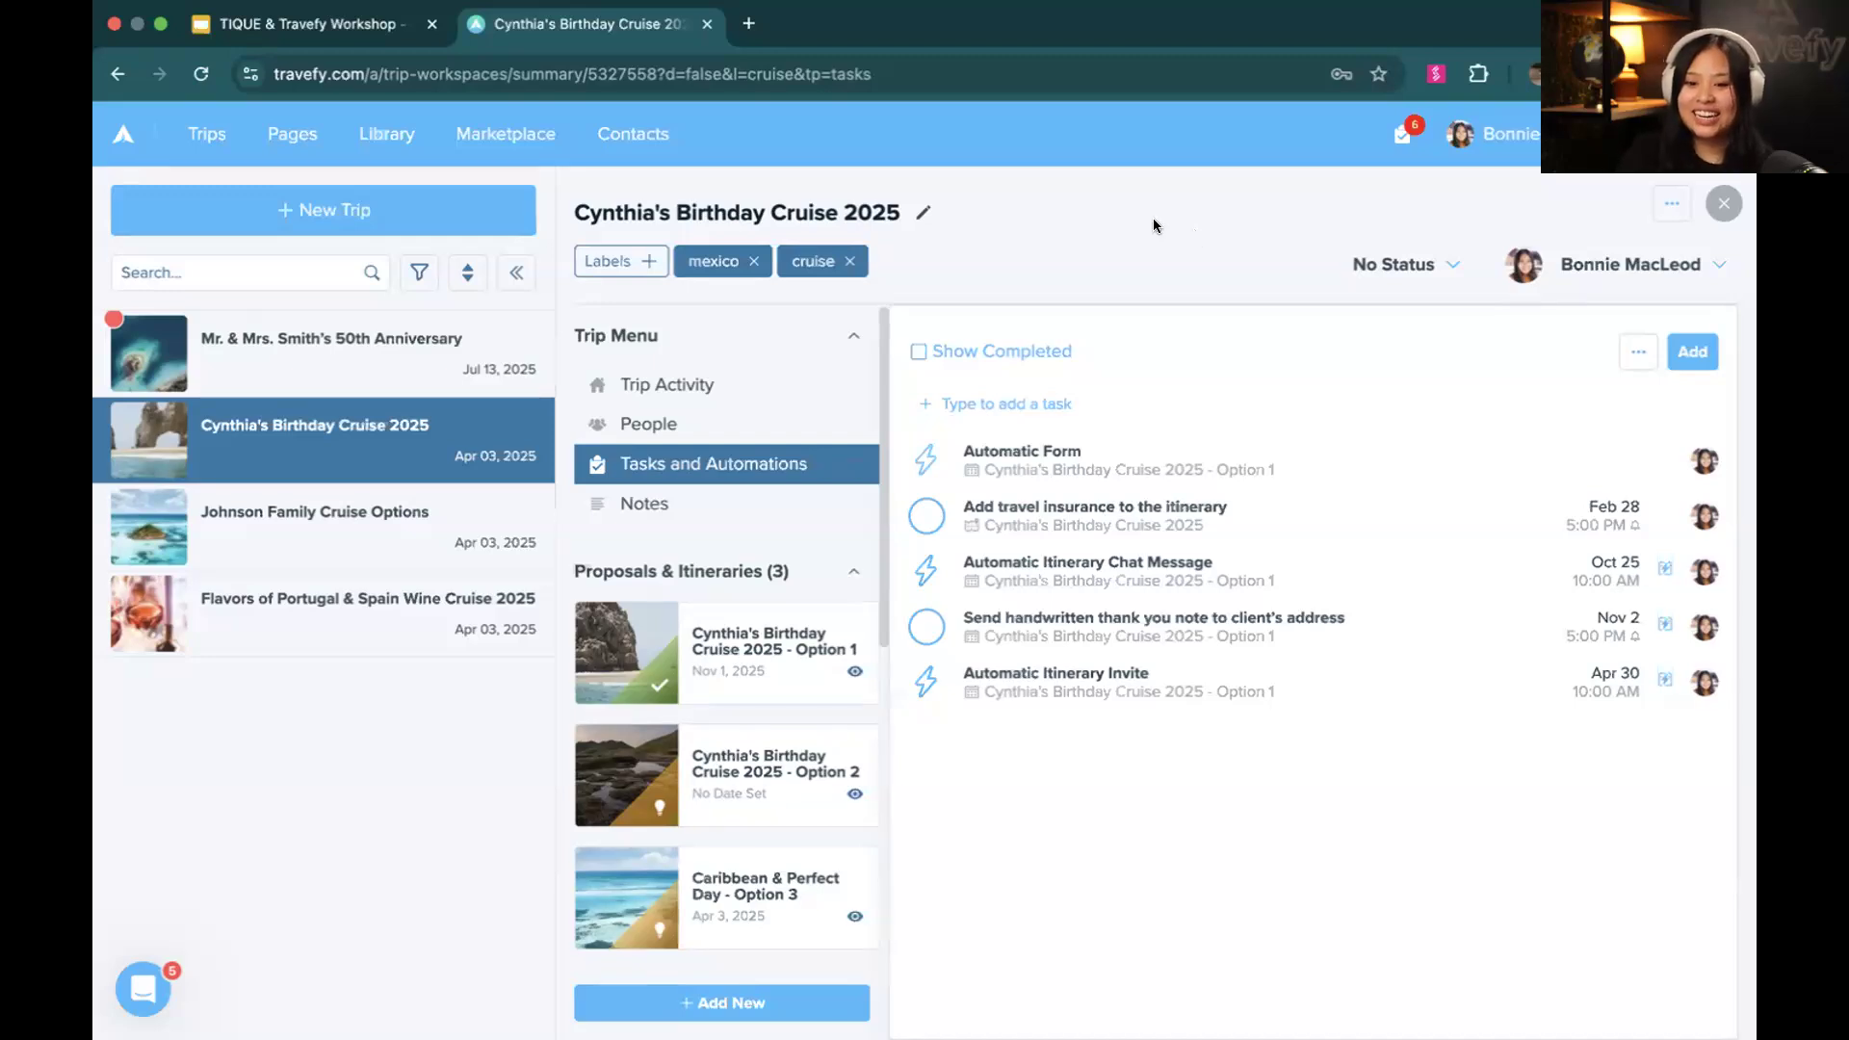
Open the Credit Card Authorization Form from the library and preview it in the desktop layout, returning to the form editor
{"action": "left_click", "coordinate": [404, 149]}
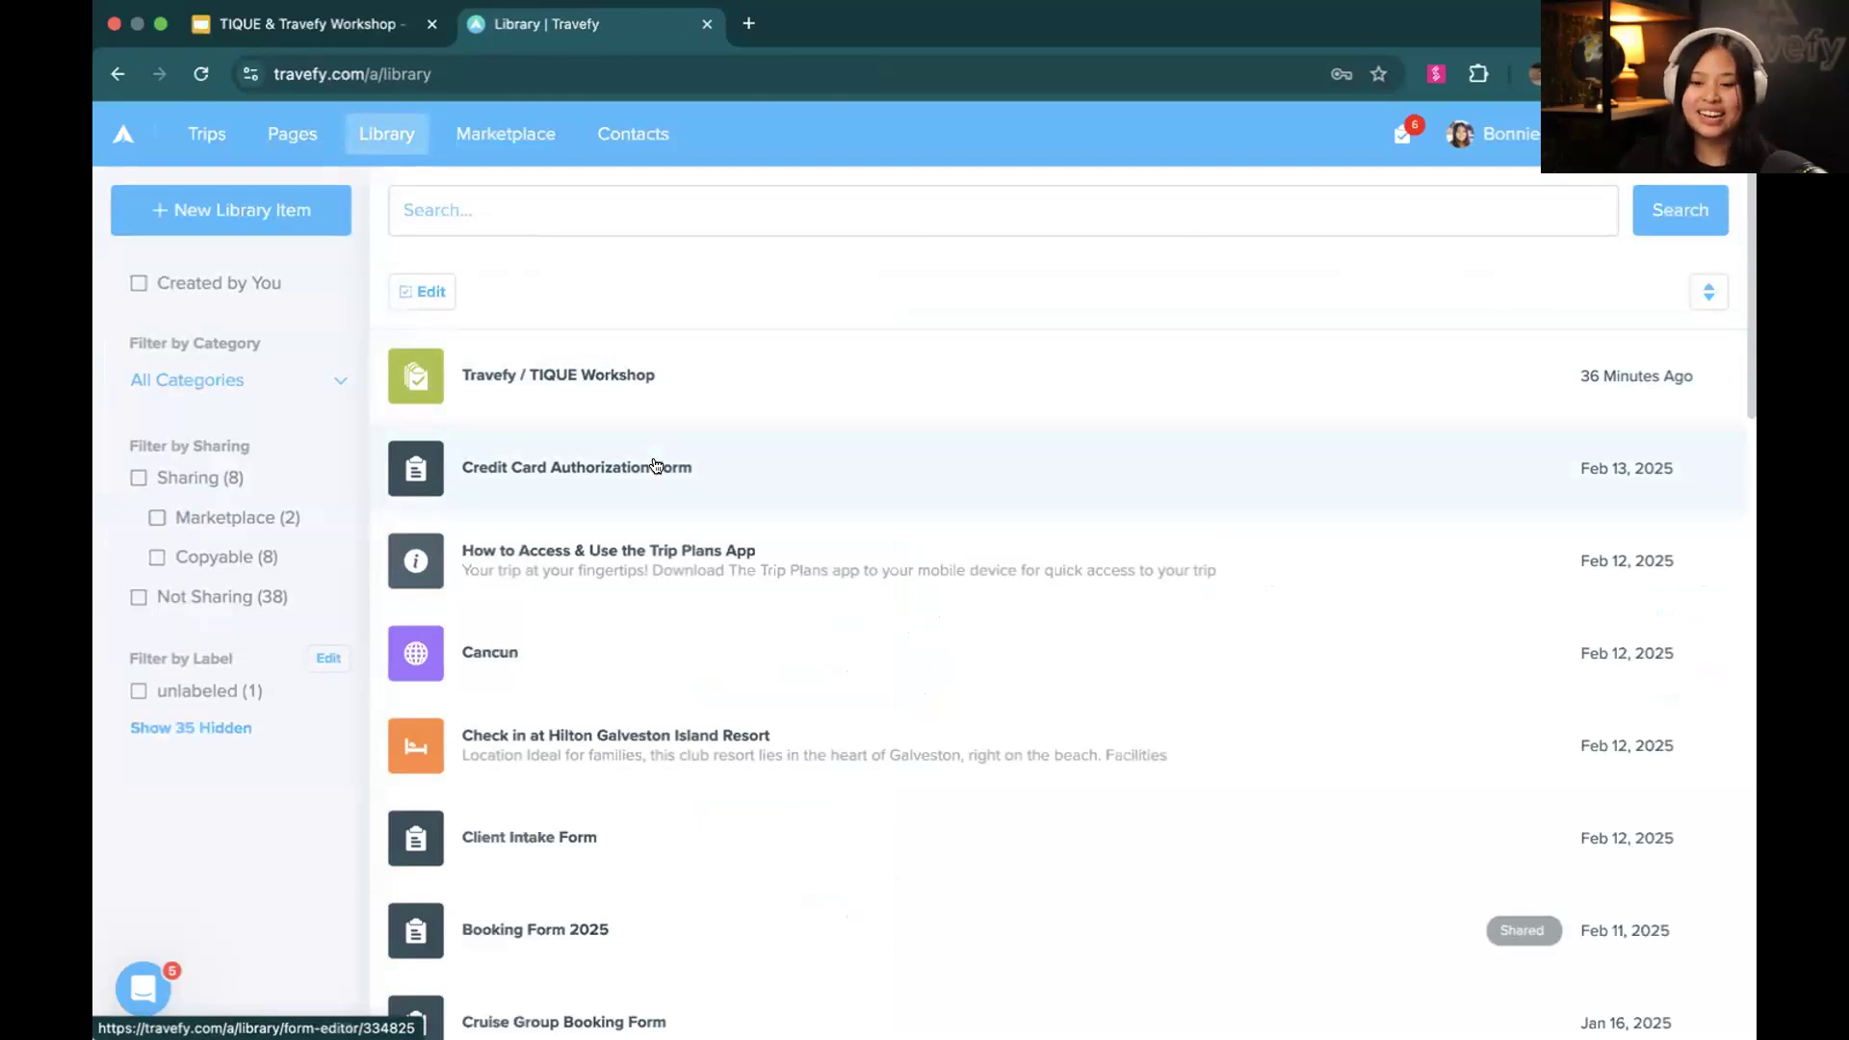
{"action": "left_click", "coordinate": [653, 466]}
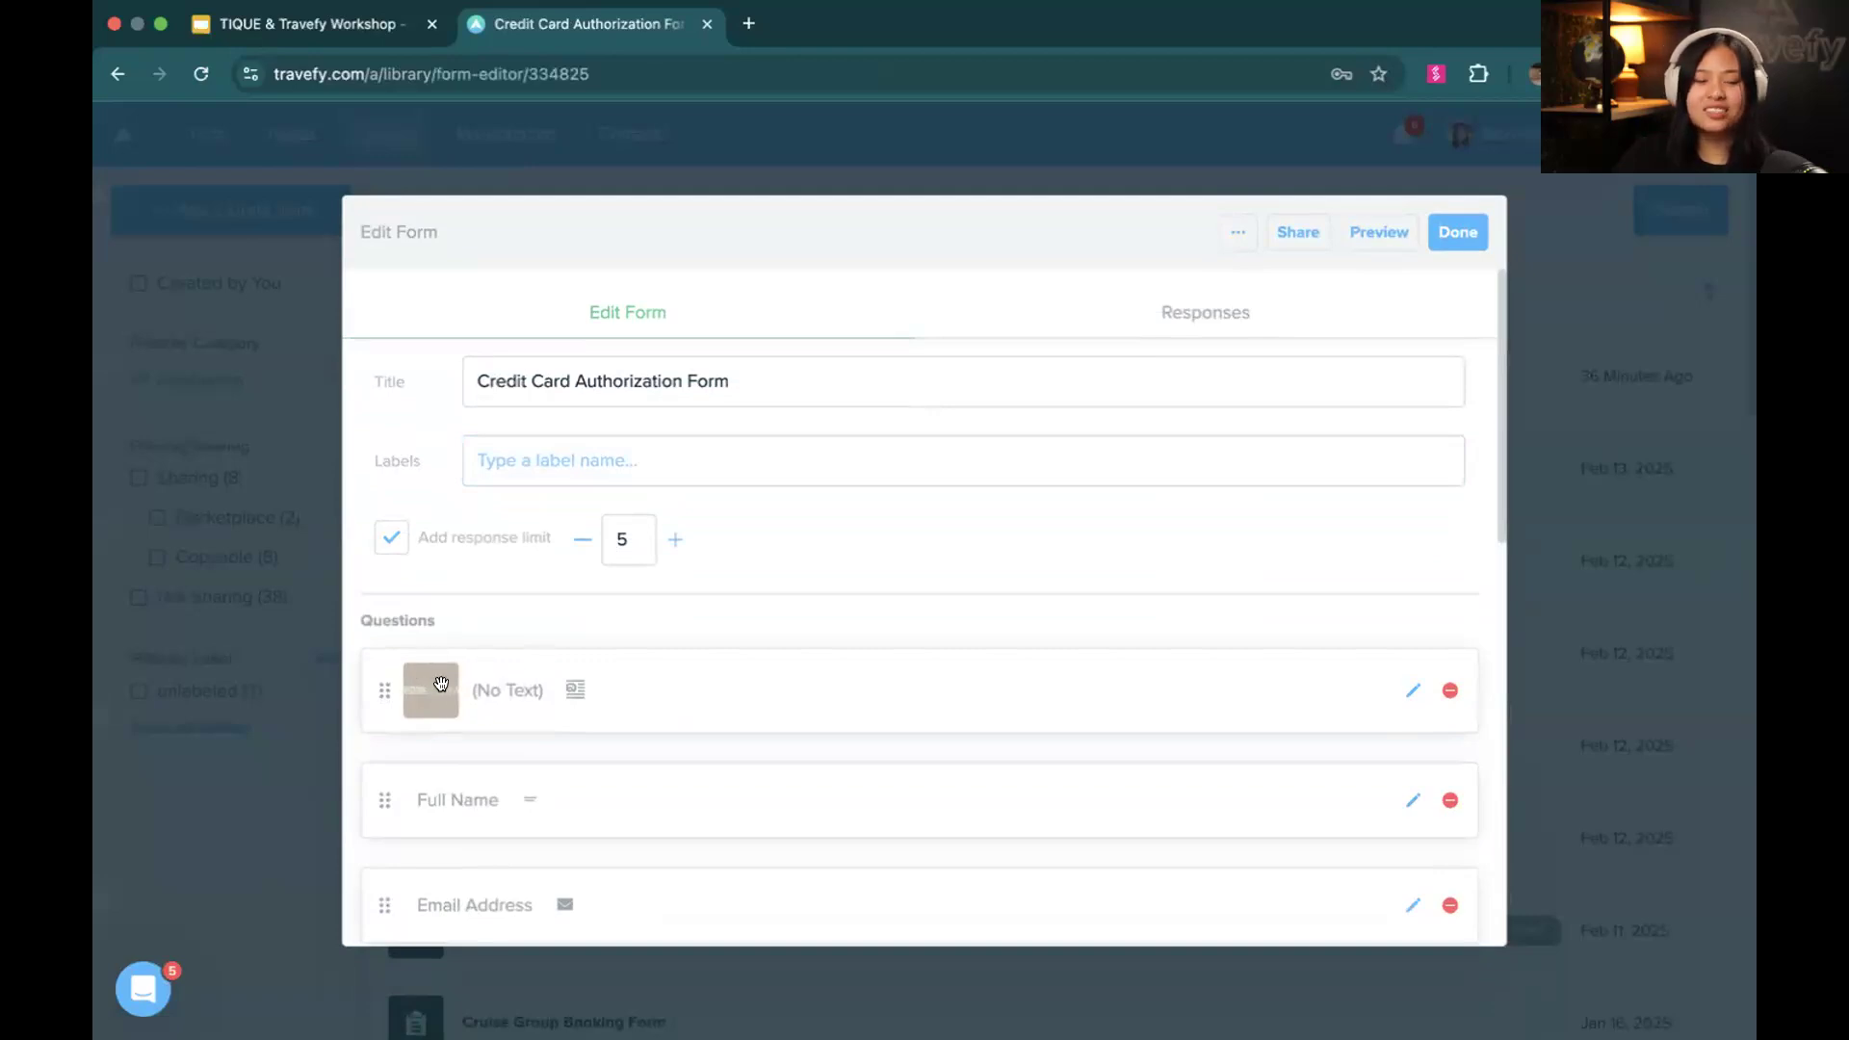
{"action": "left_click", "coordinate": [1387, 221]}
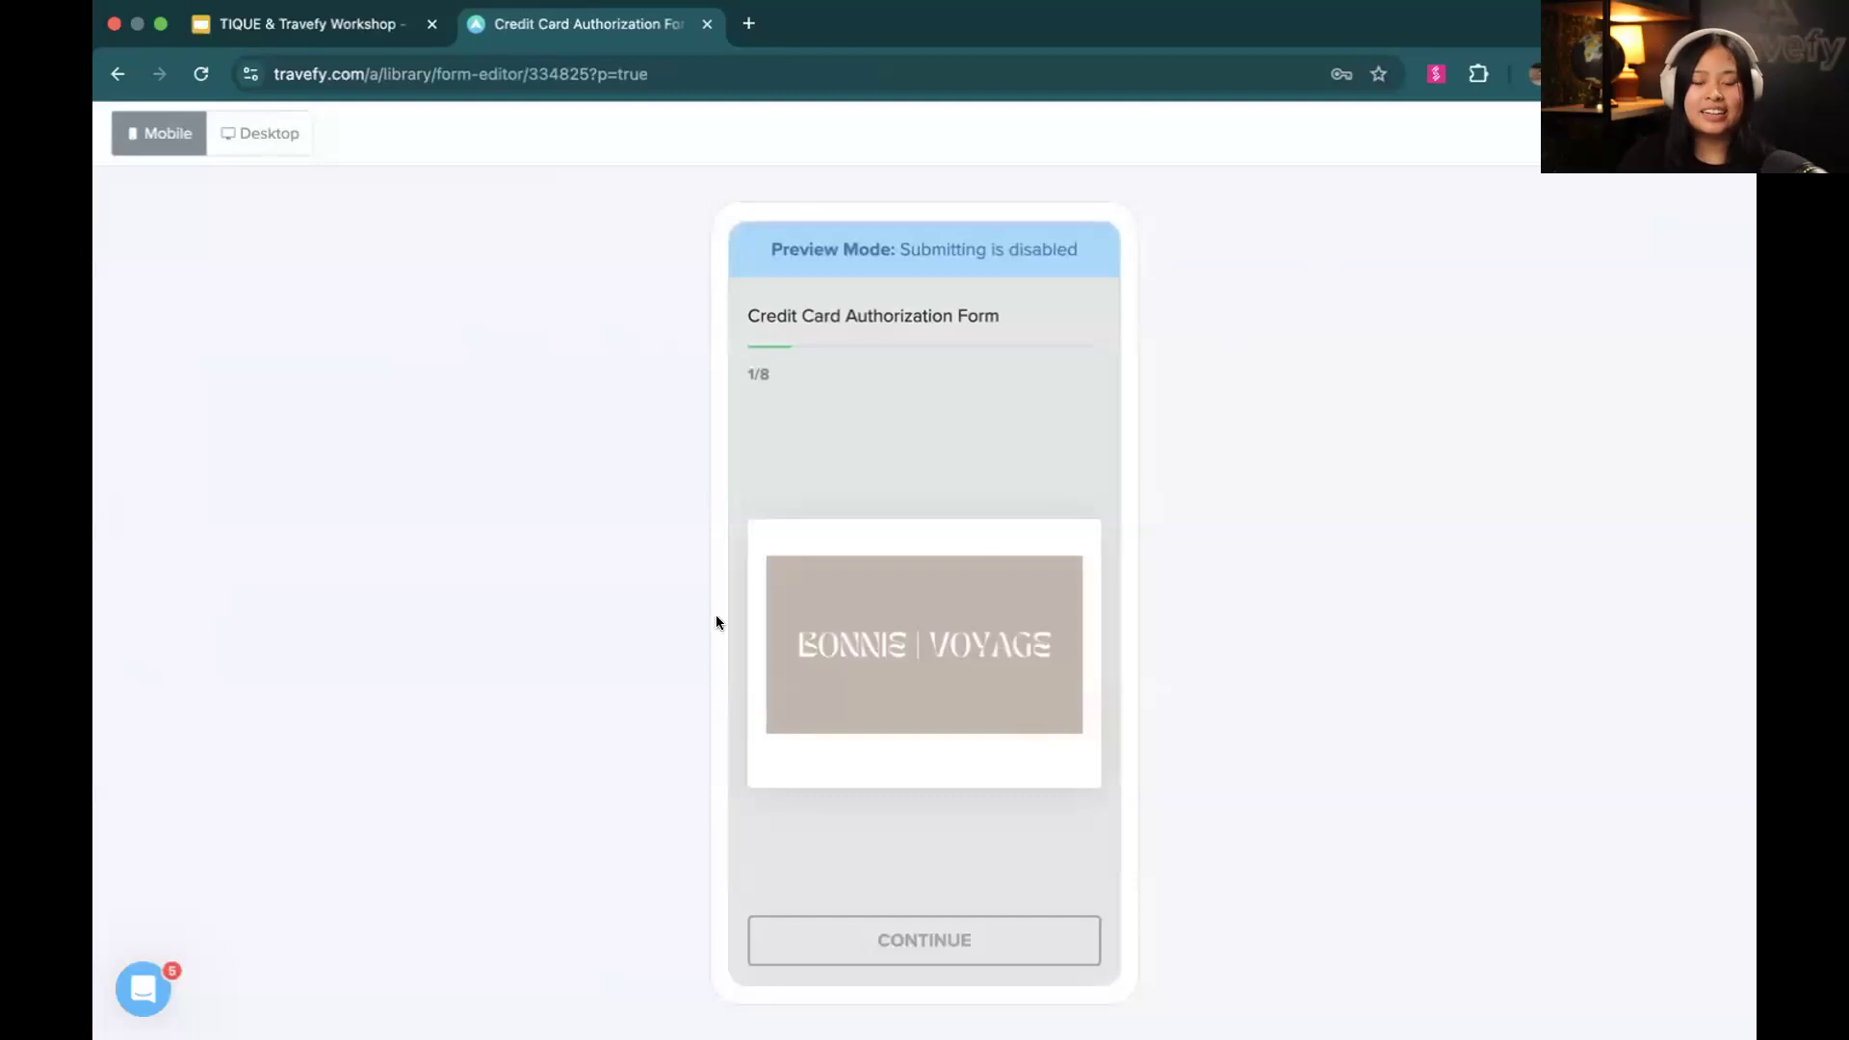
{"action": "left_click", "coordinate": [289, 133]}
{"action": "scroll", "coordinate": [621, 429], "scroll_direction": "down", "scroll_amount": 5}
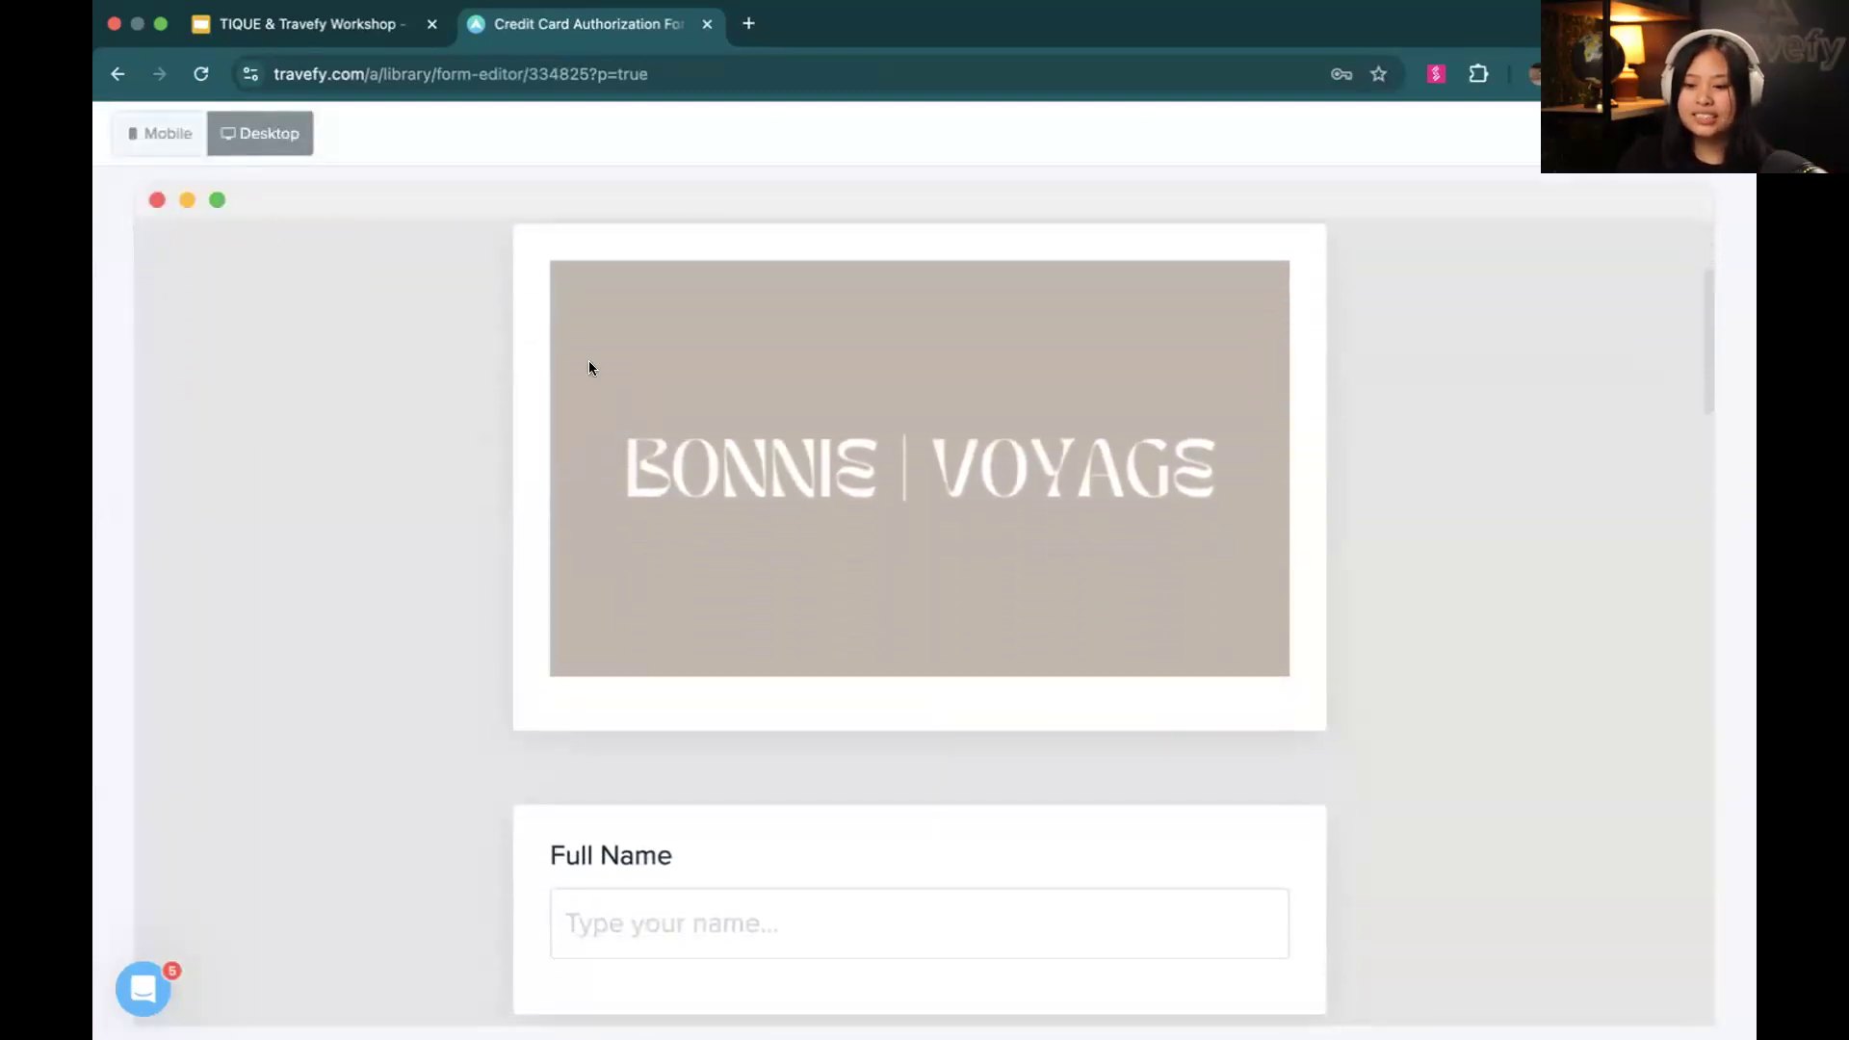
{"action": "scroll", "coordinate": [1228, 574], "scroll_direction": "up", "scroll_amount": 5}
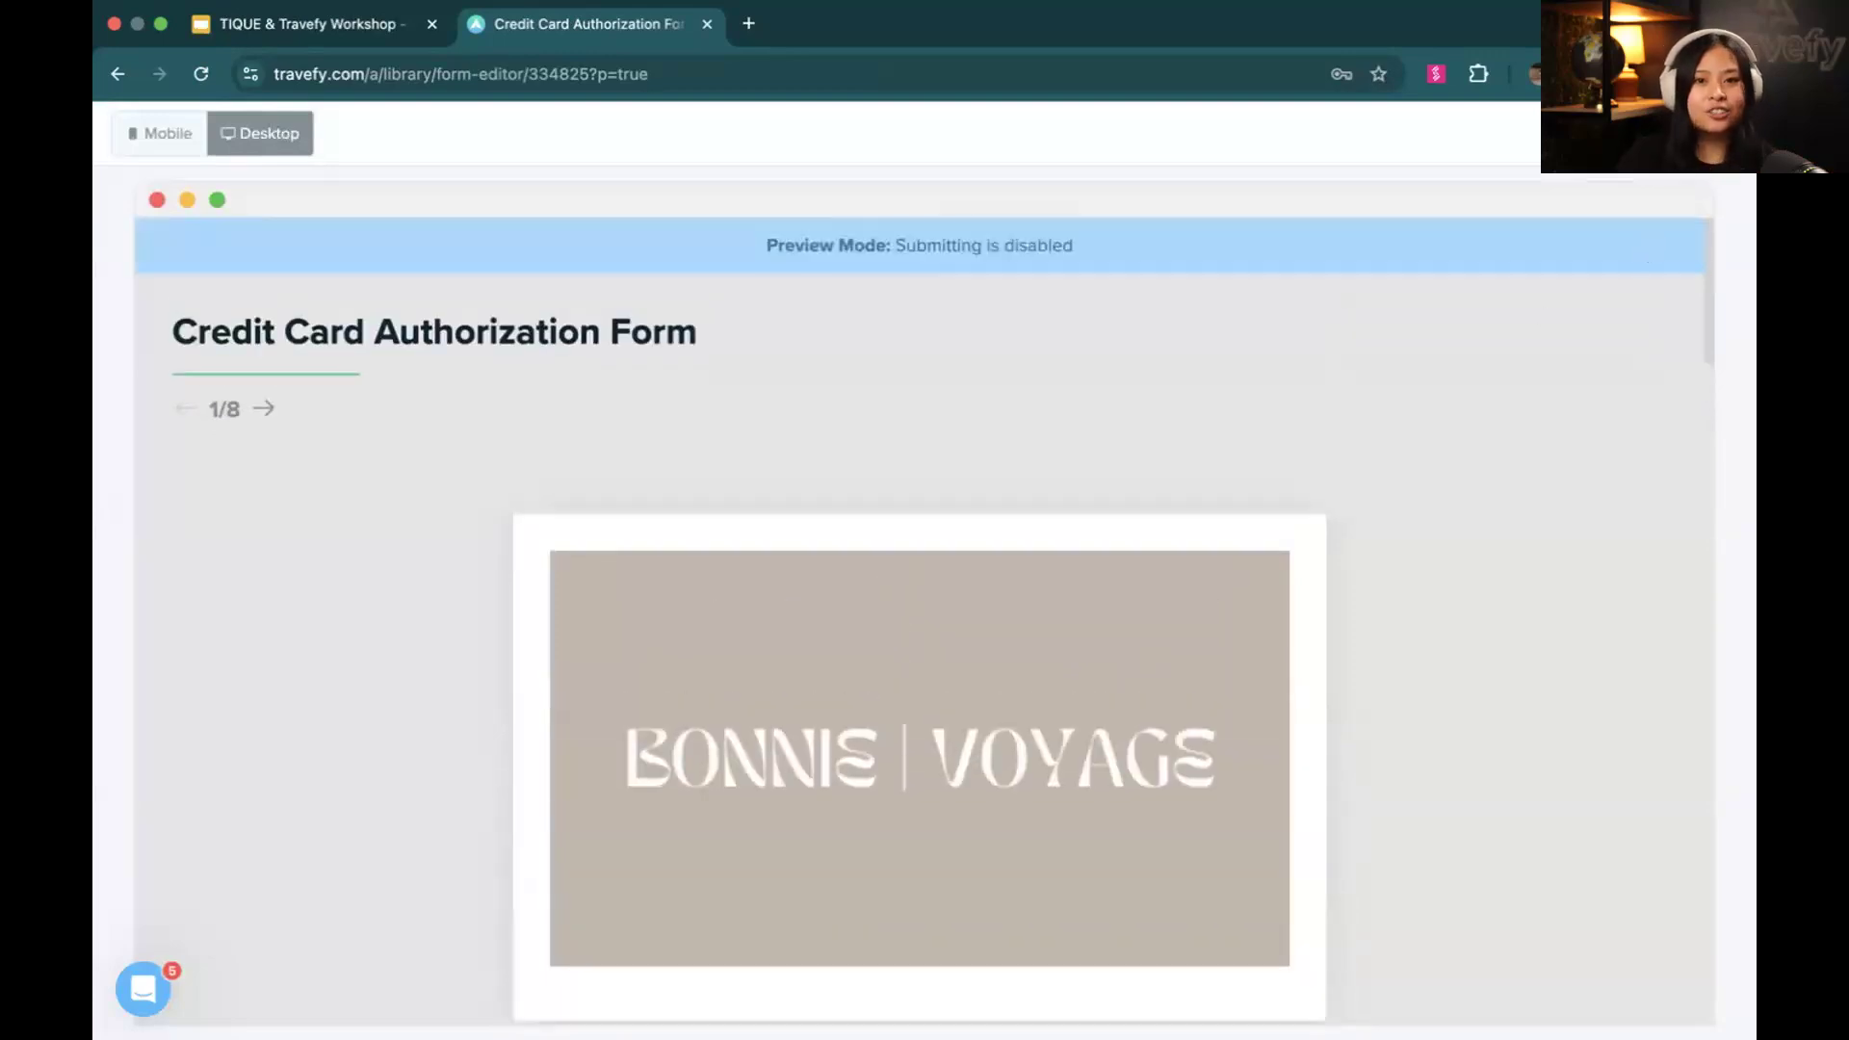
{"action": "left_click", "coordinate": [1704, 133]}
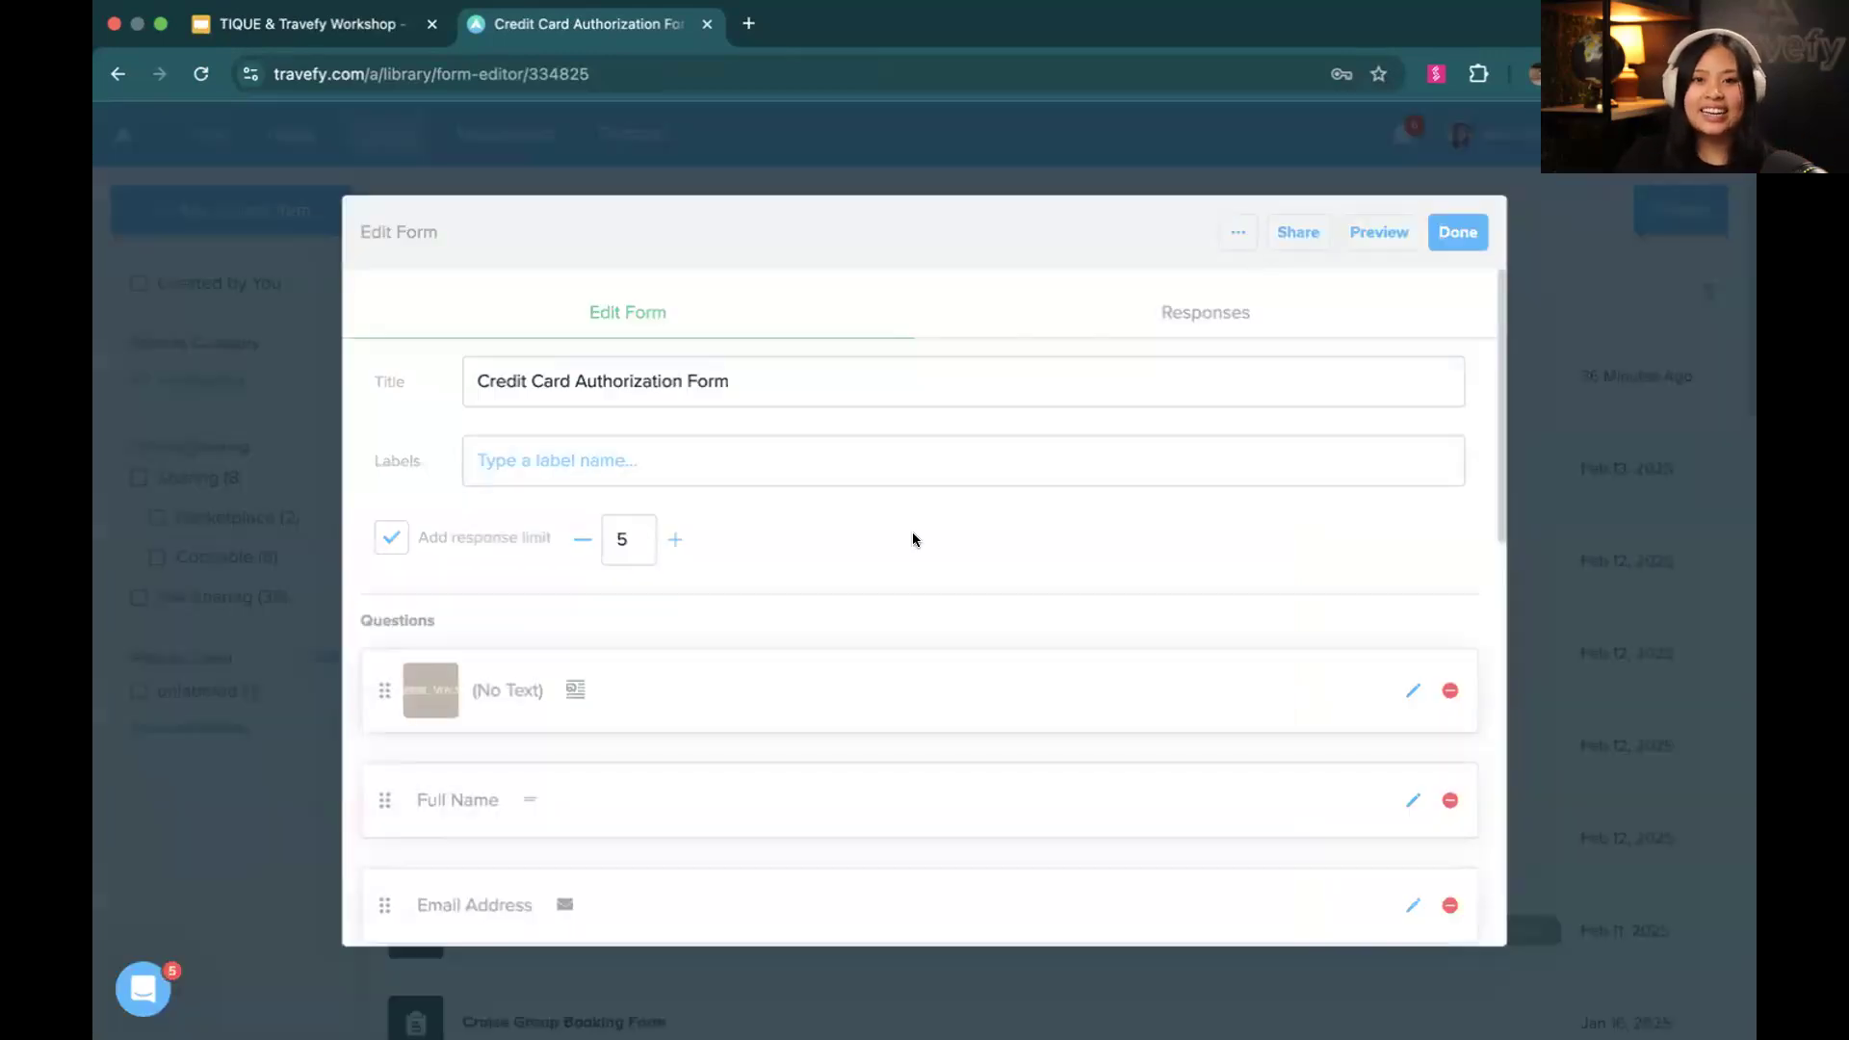
Add a Text & Image Only block at the end of the form's questions, and delete it again
{"action": "scroll", "coordinate": [913, 539], "scroll_direction": "down", "scroll_amount": 2}
{"action": "scroll", "coordinate": [706, 797], "scroll_direction": "down", "scroll_amount": 8}
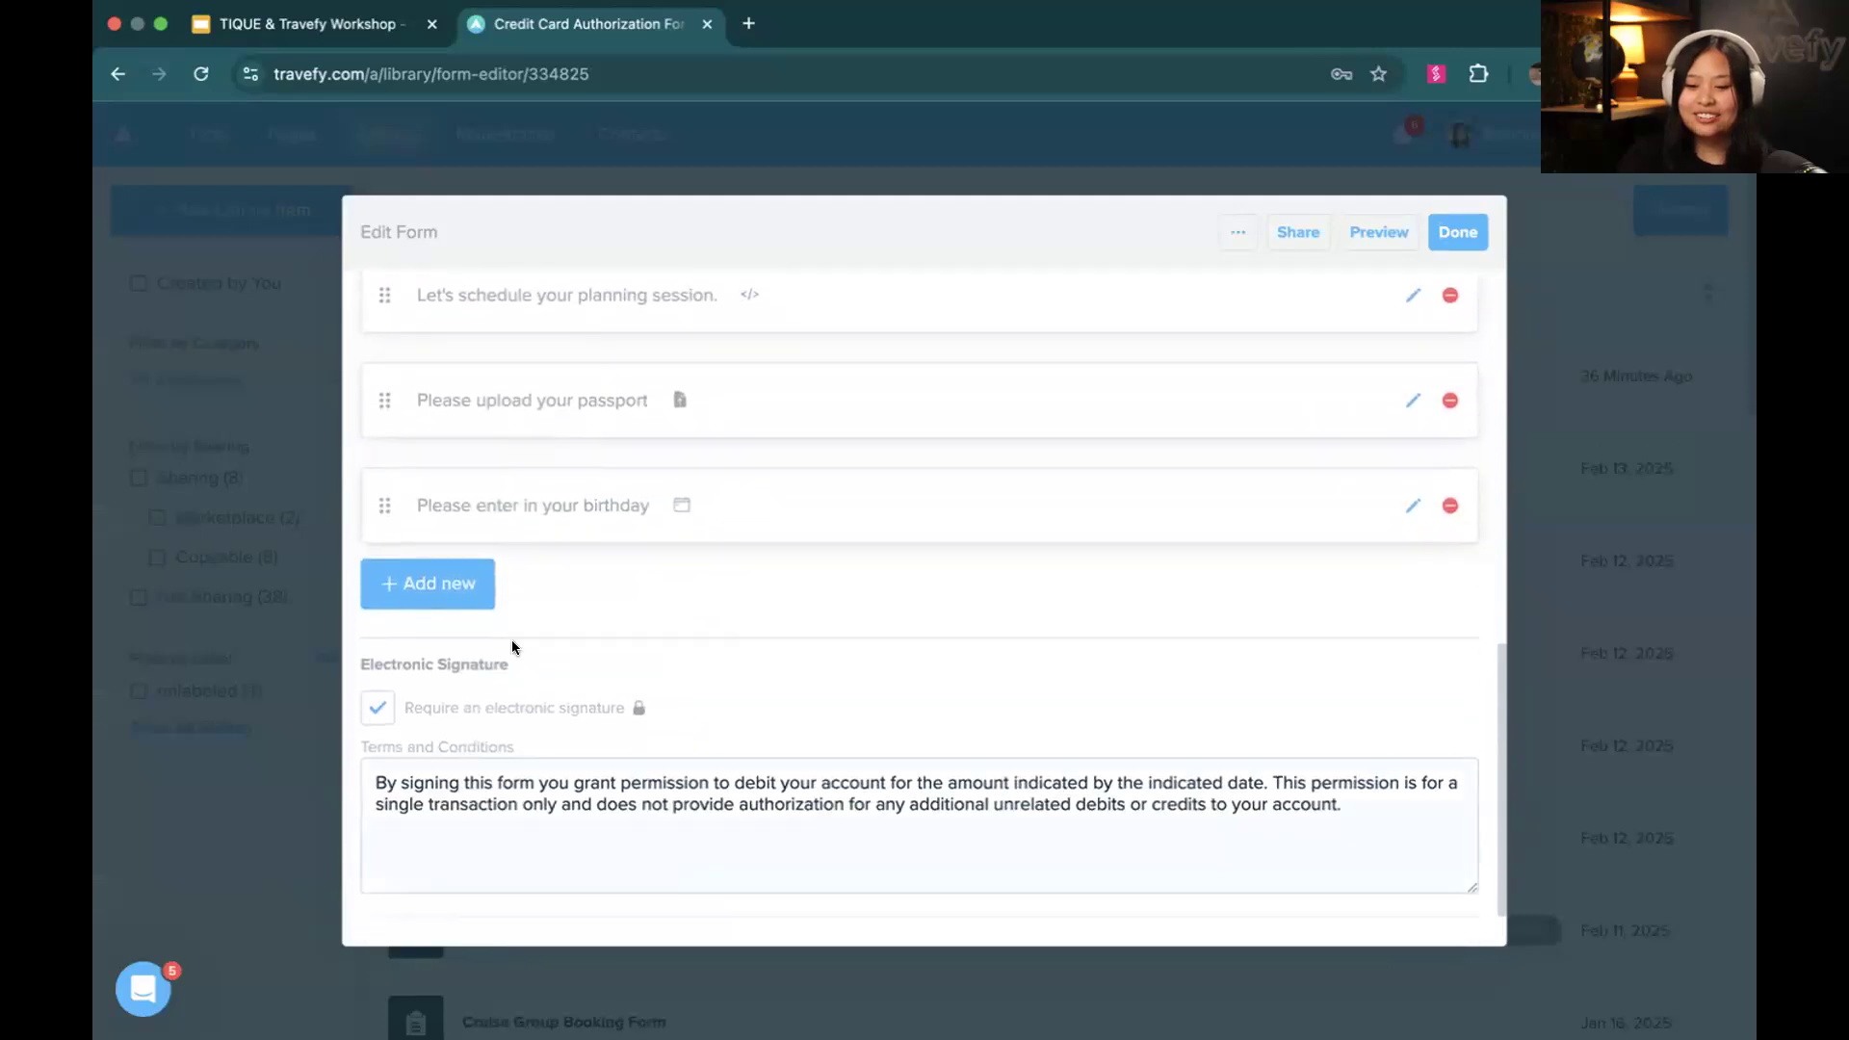
{"action": "left_click", "coordinate": [467, 597]}
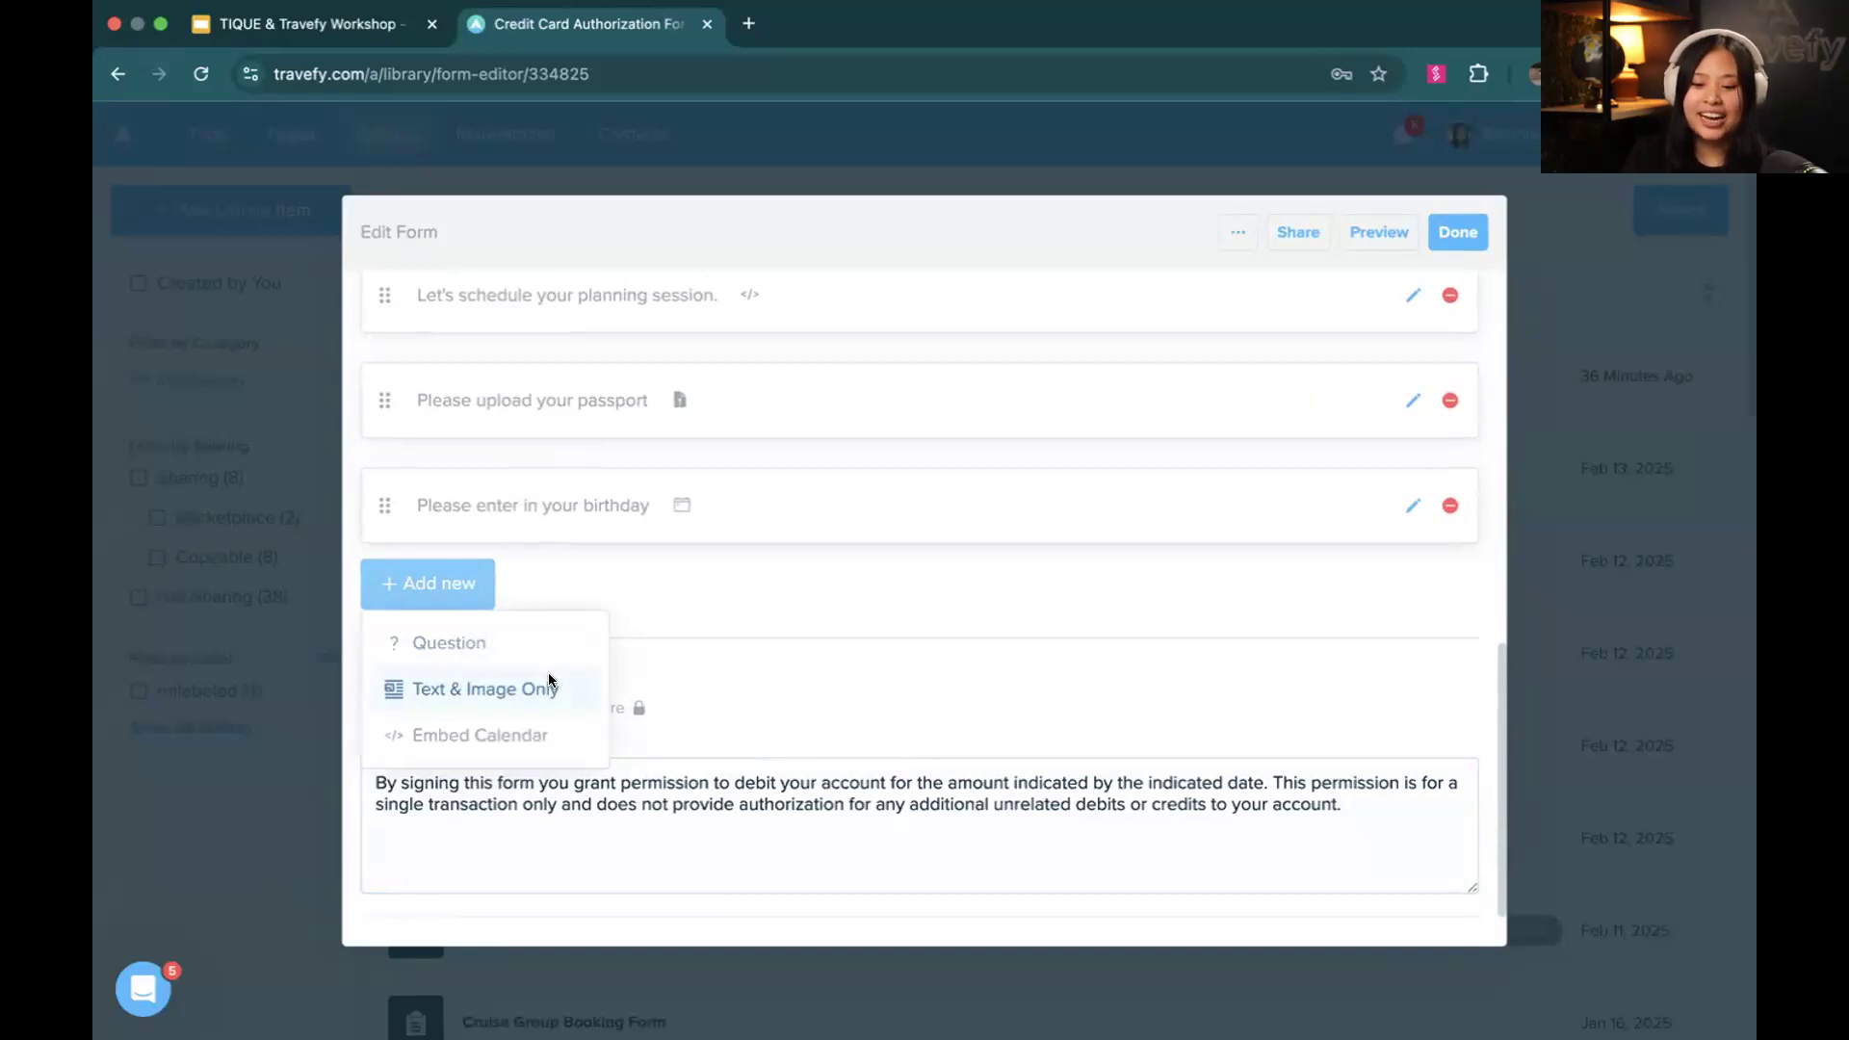
{"action": "left_click", "coordinate": [546, 684]}
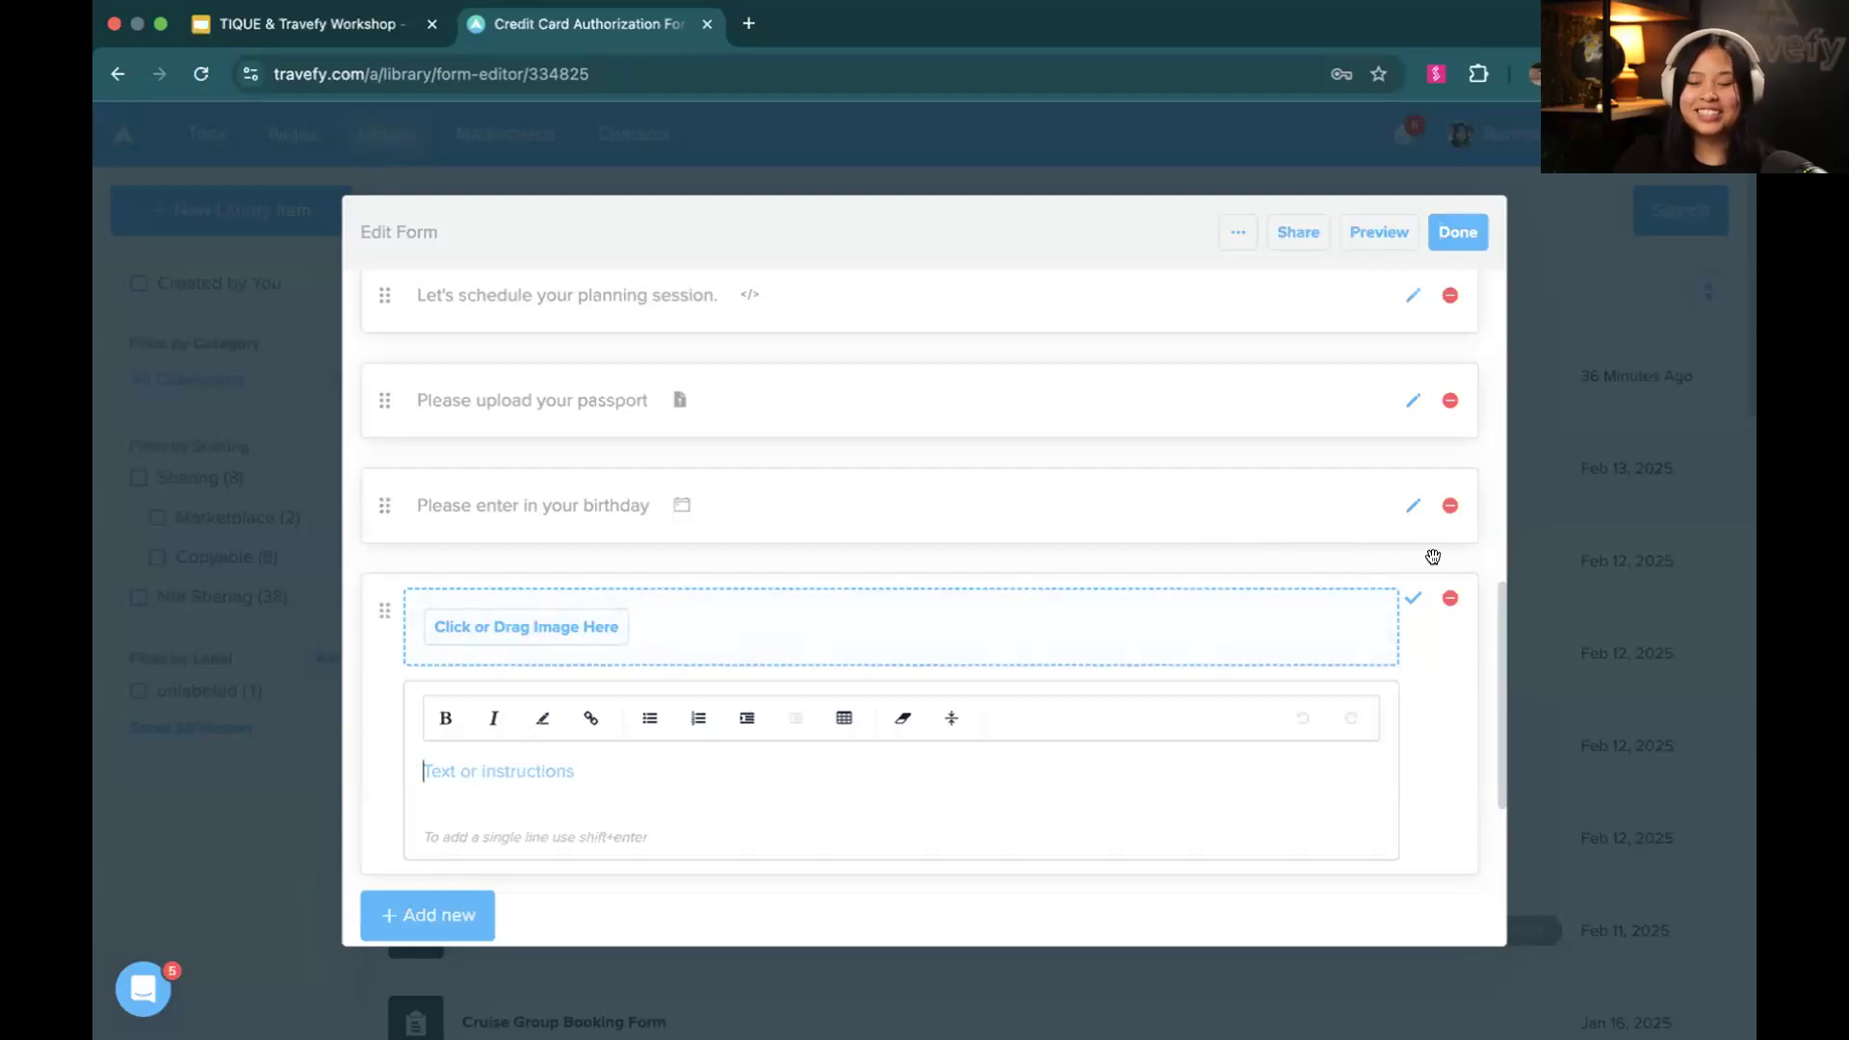
{"action": "left_click", "coordinate": [1449, 600]}
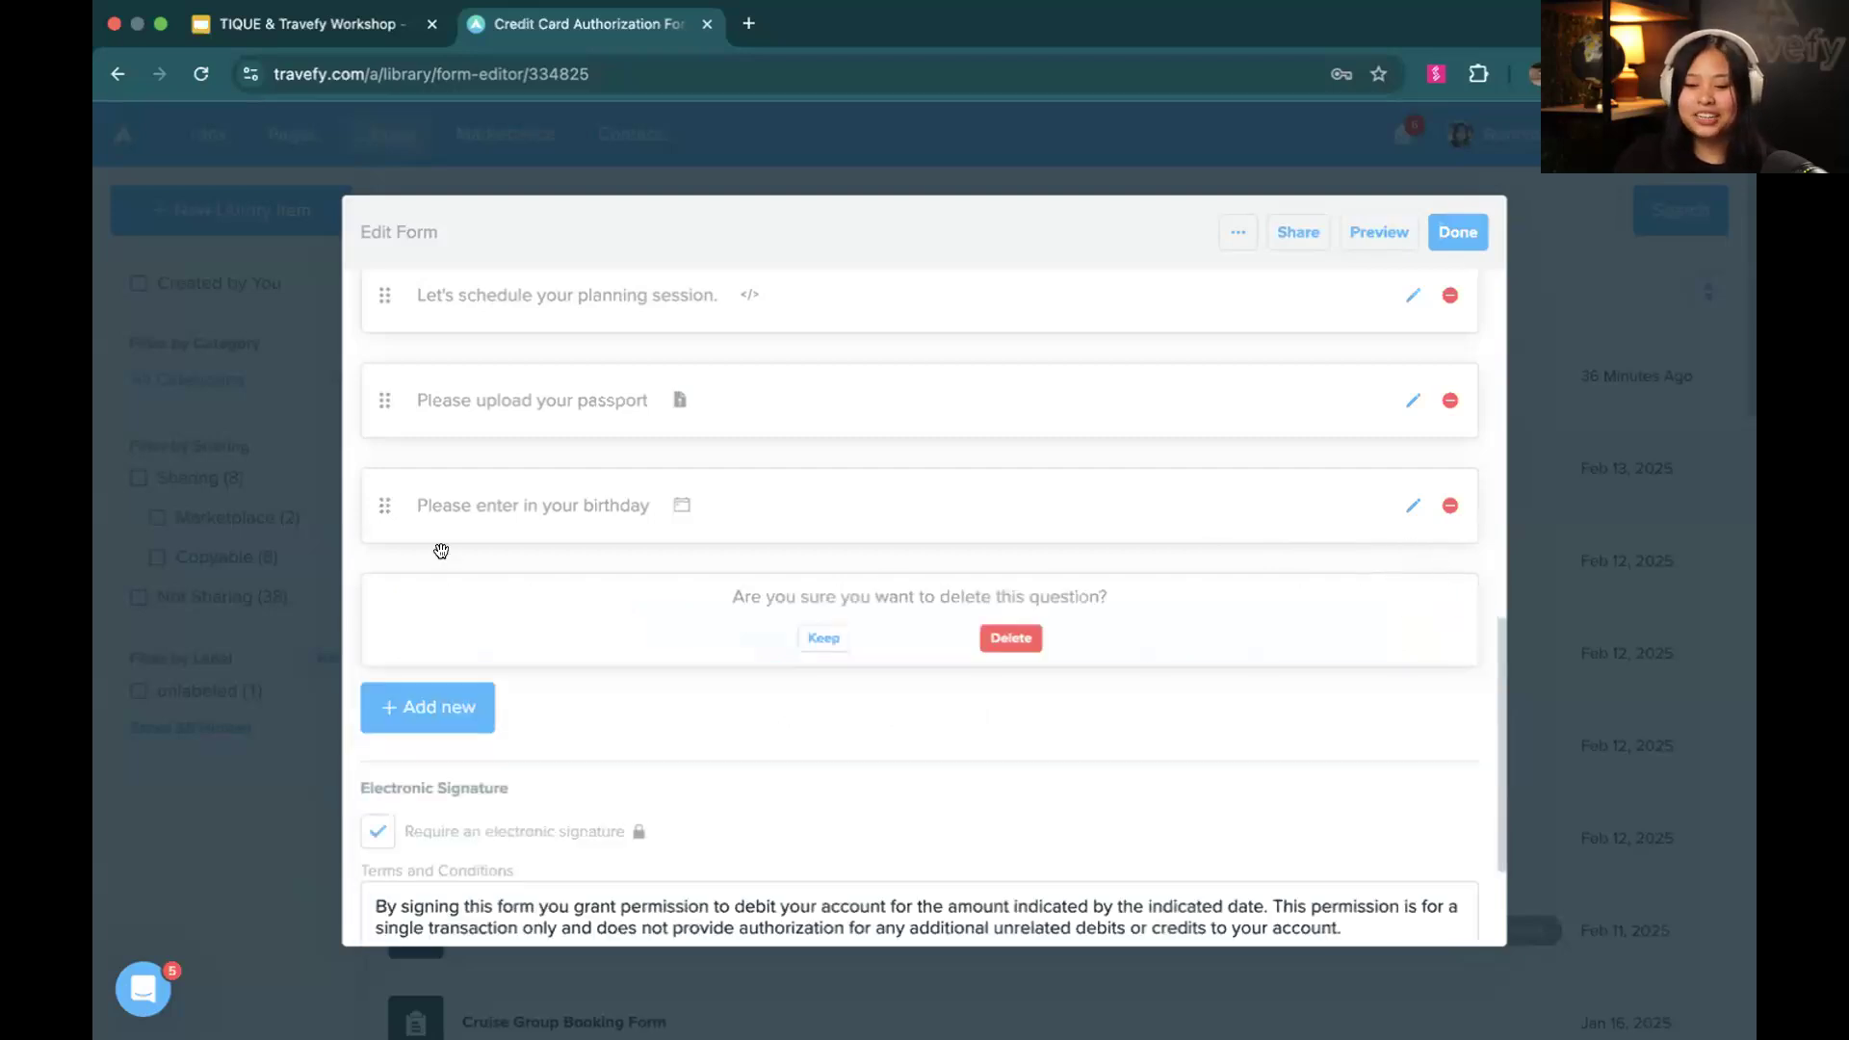
{"action": "left_click", "coordinate": [1028, 638]}
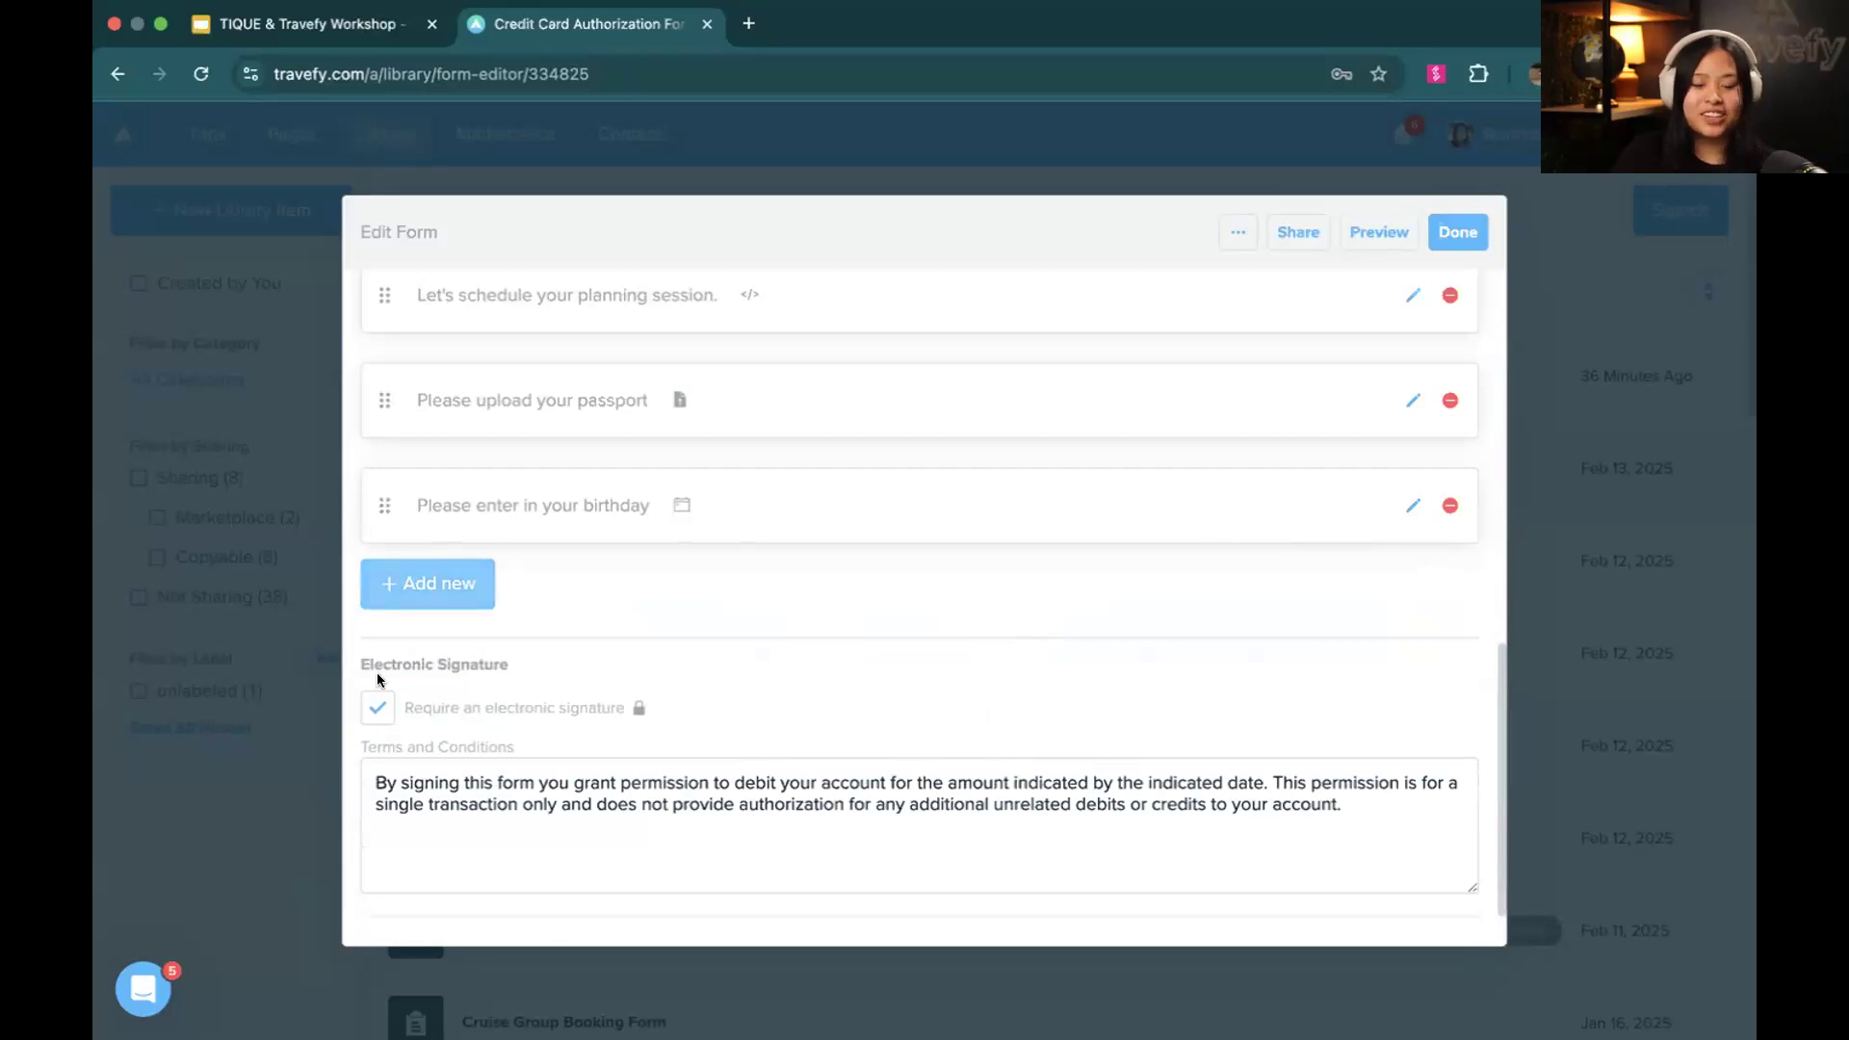
View the support messenger's help options, and close the Credit Card Authorization Form
{"action": "left_click", "coordinate": [161, 965]}
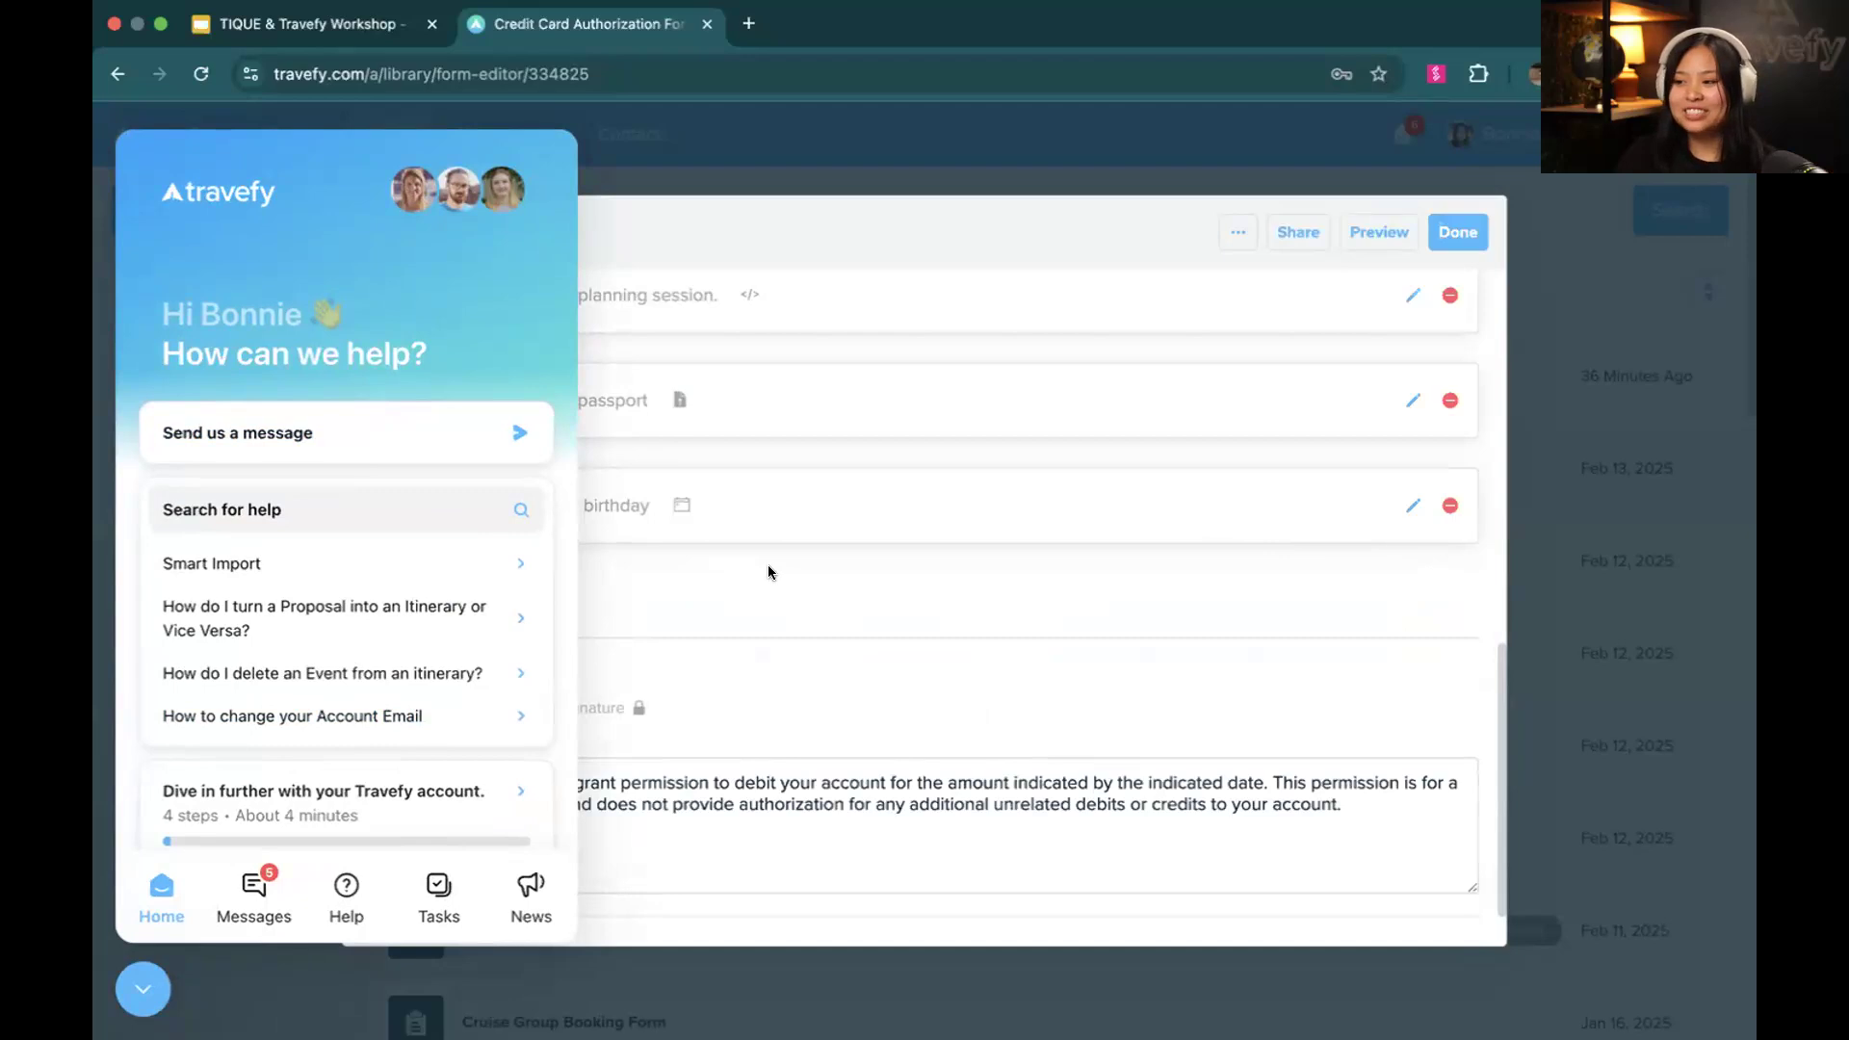
{"action": "left_click", "coordinate": [152, 973]}
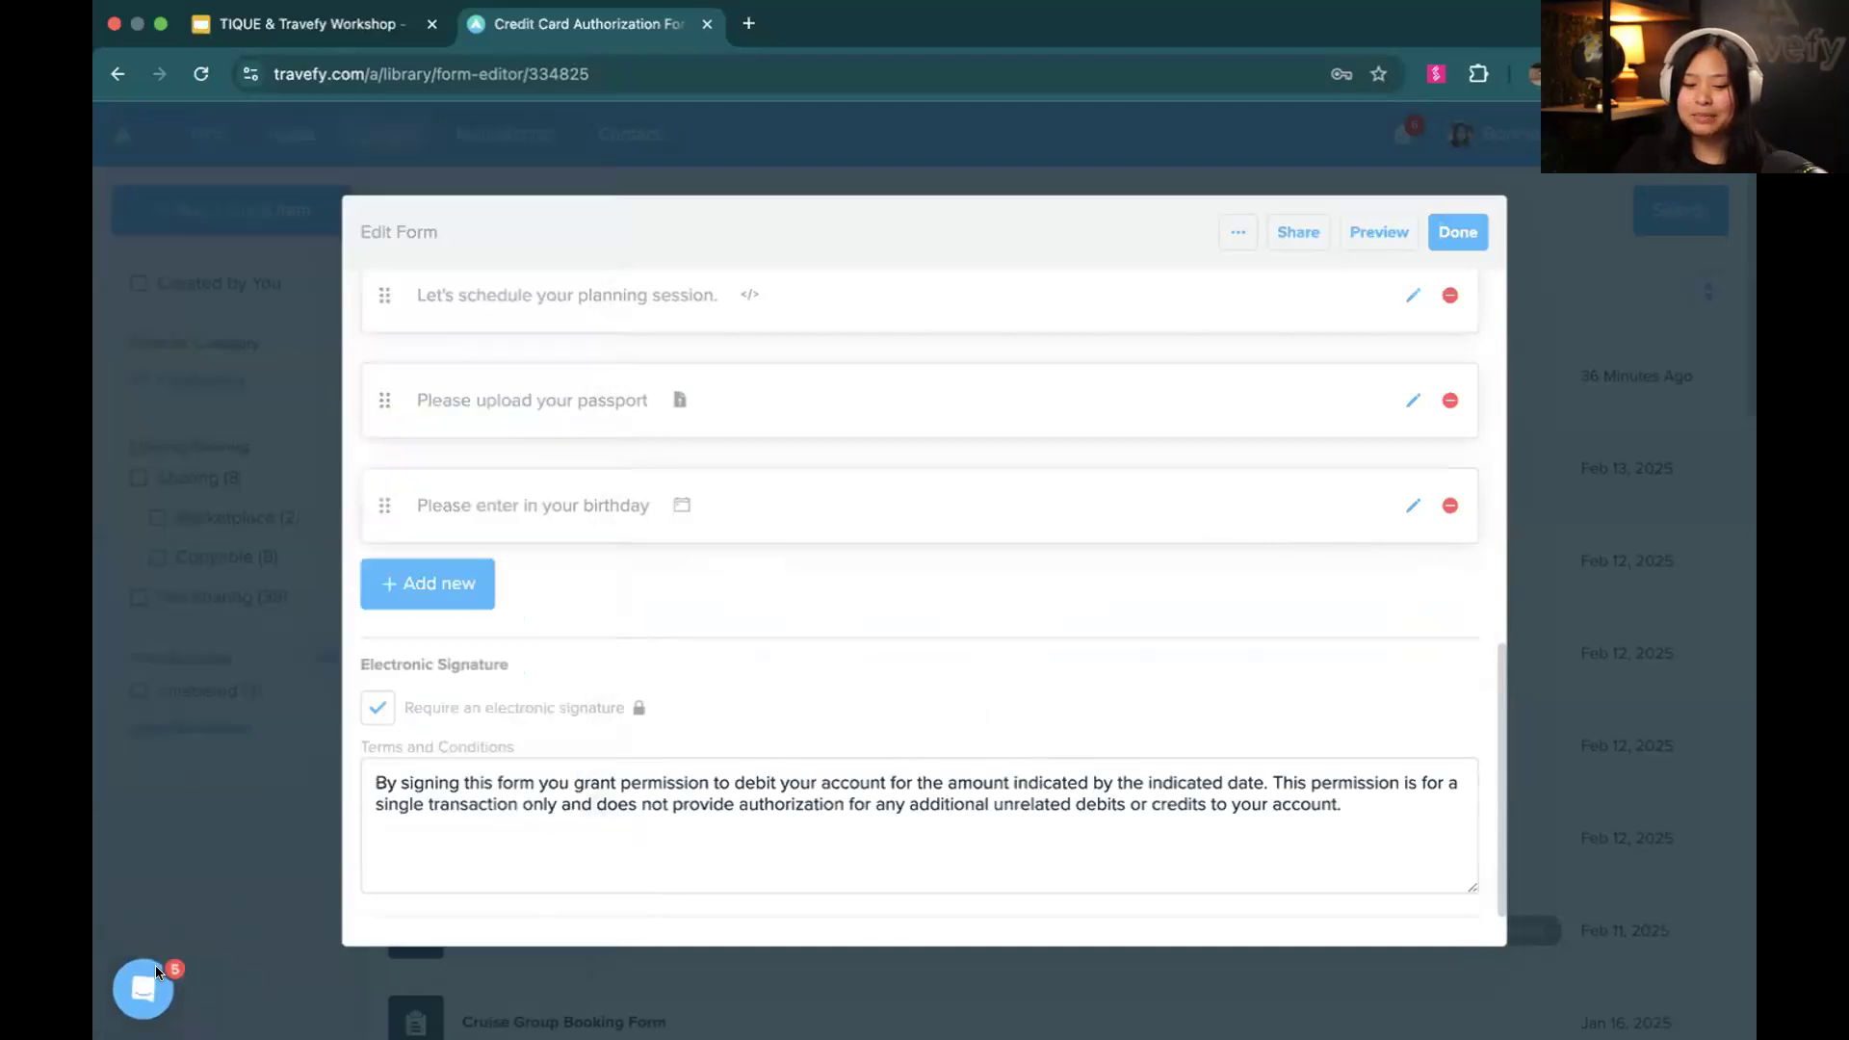
{"action": "scroll", "coordinate": [782, 706], "scroll_direction": "up", "scroll_amount": 10}
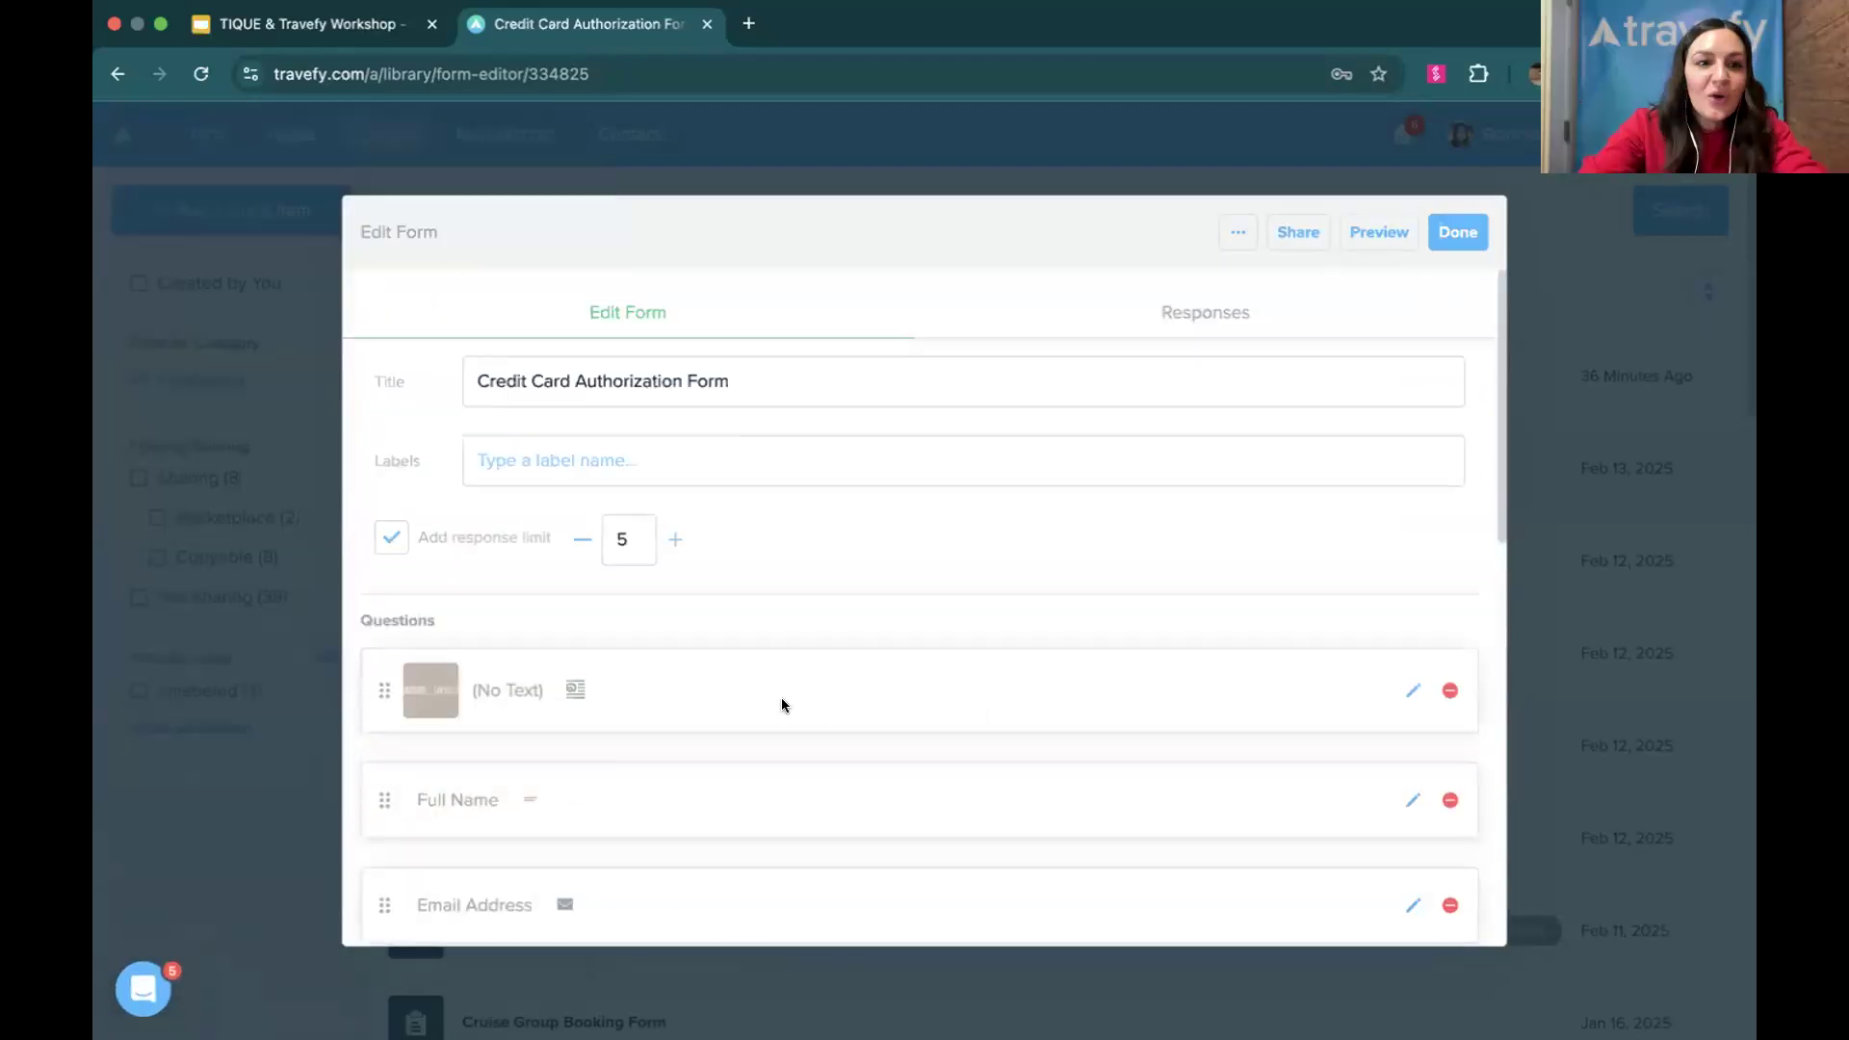
{"action": "left_click", "coordinate": [1456, 232]}
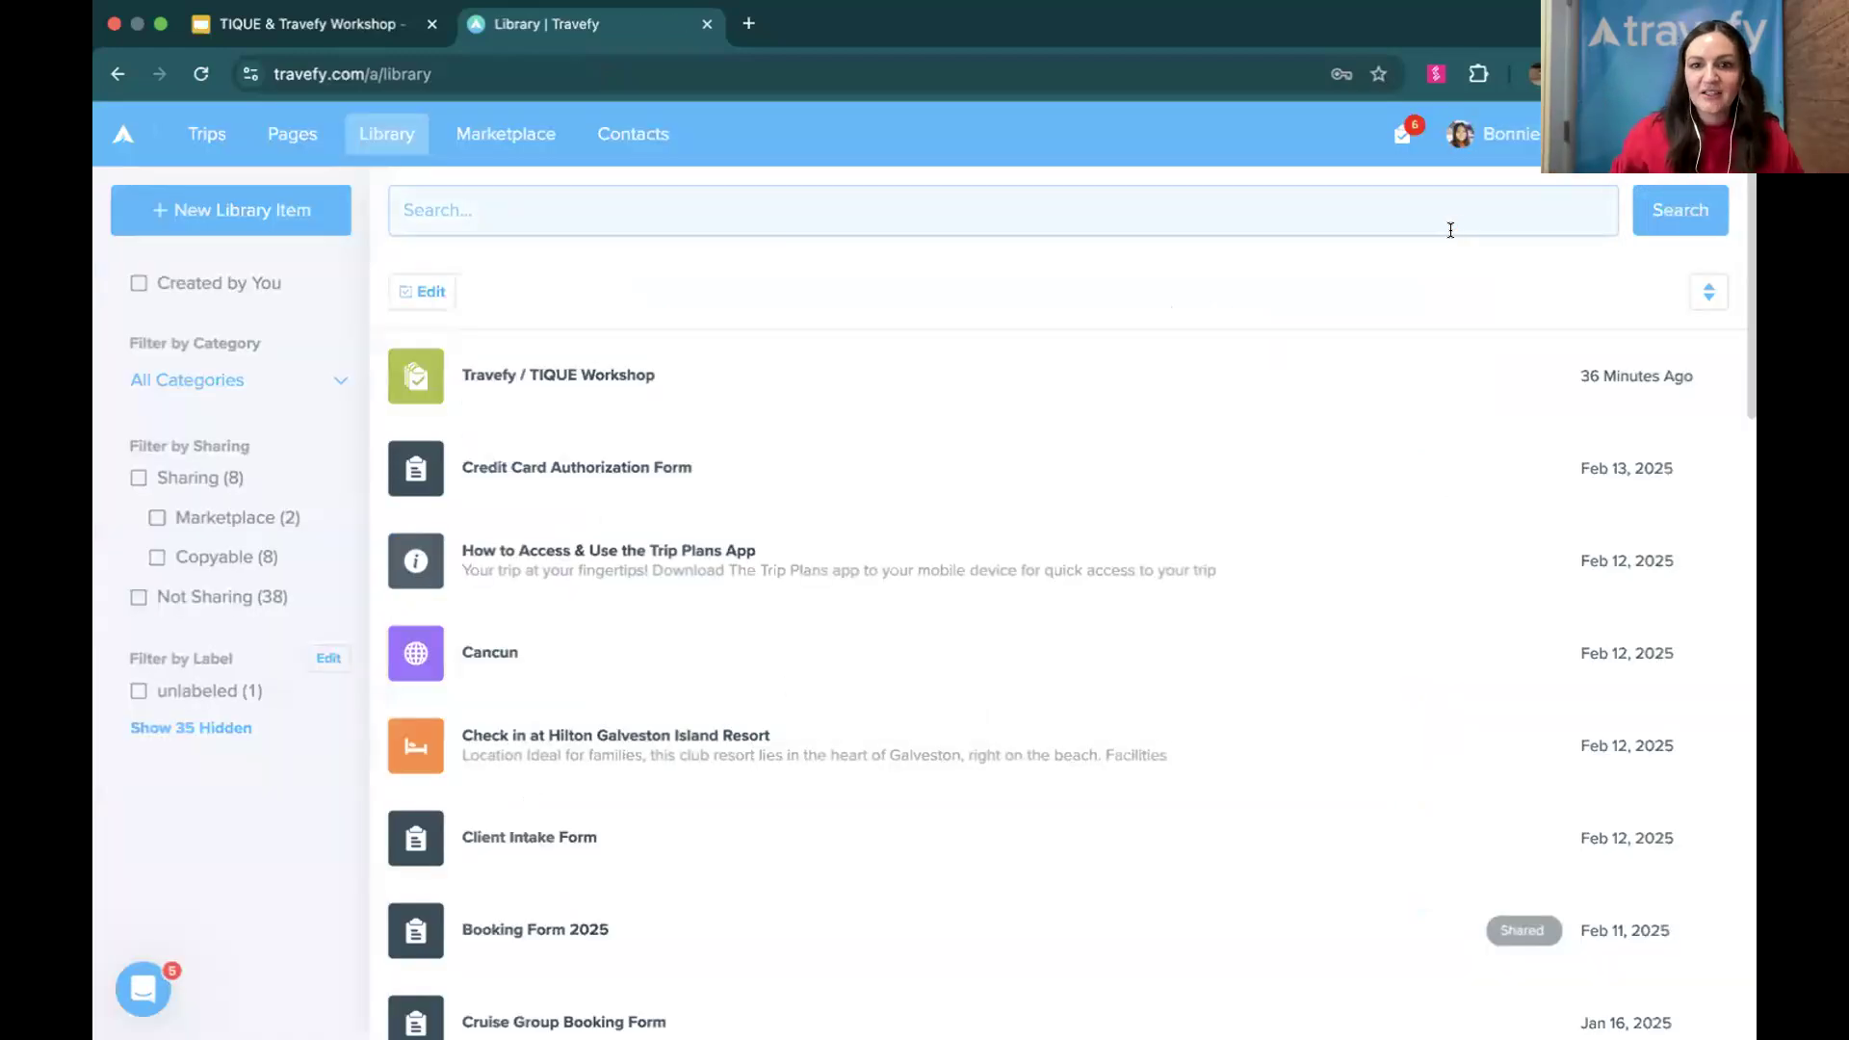
Sign out of the account and review the free trial sign-up form on the Travefy homepage, closing it without signing up
{"action": "left_click", "coordinate": [1510, 132]}
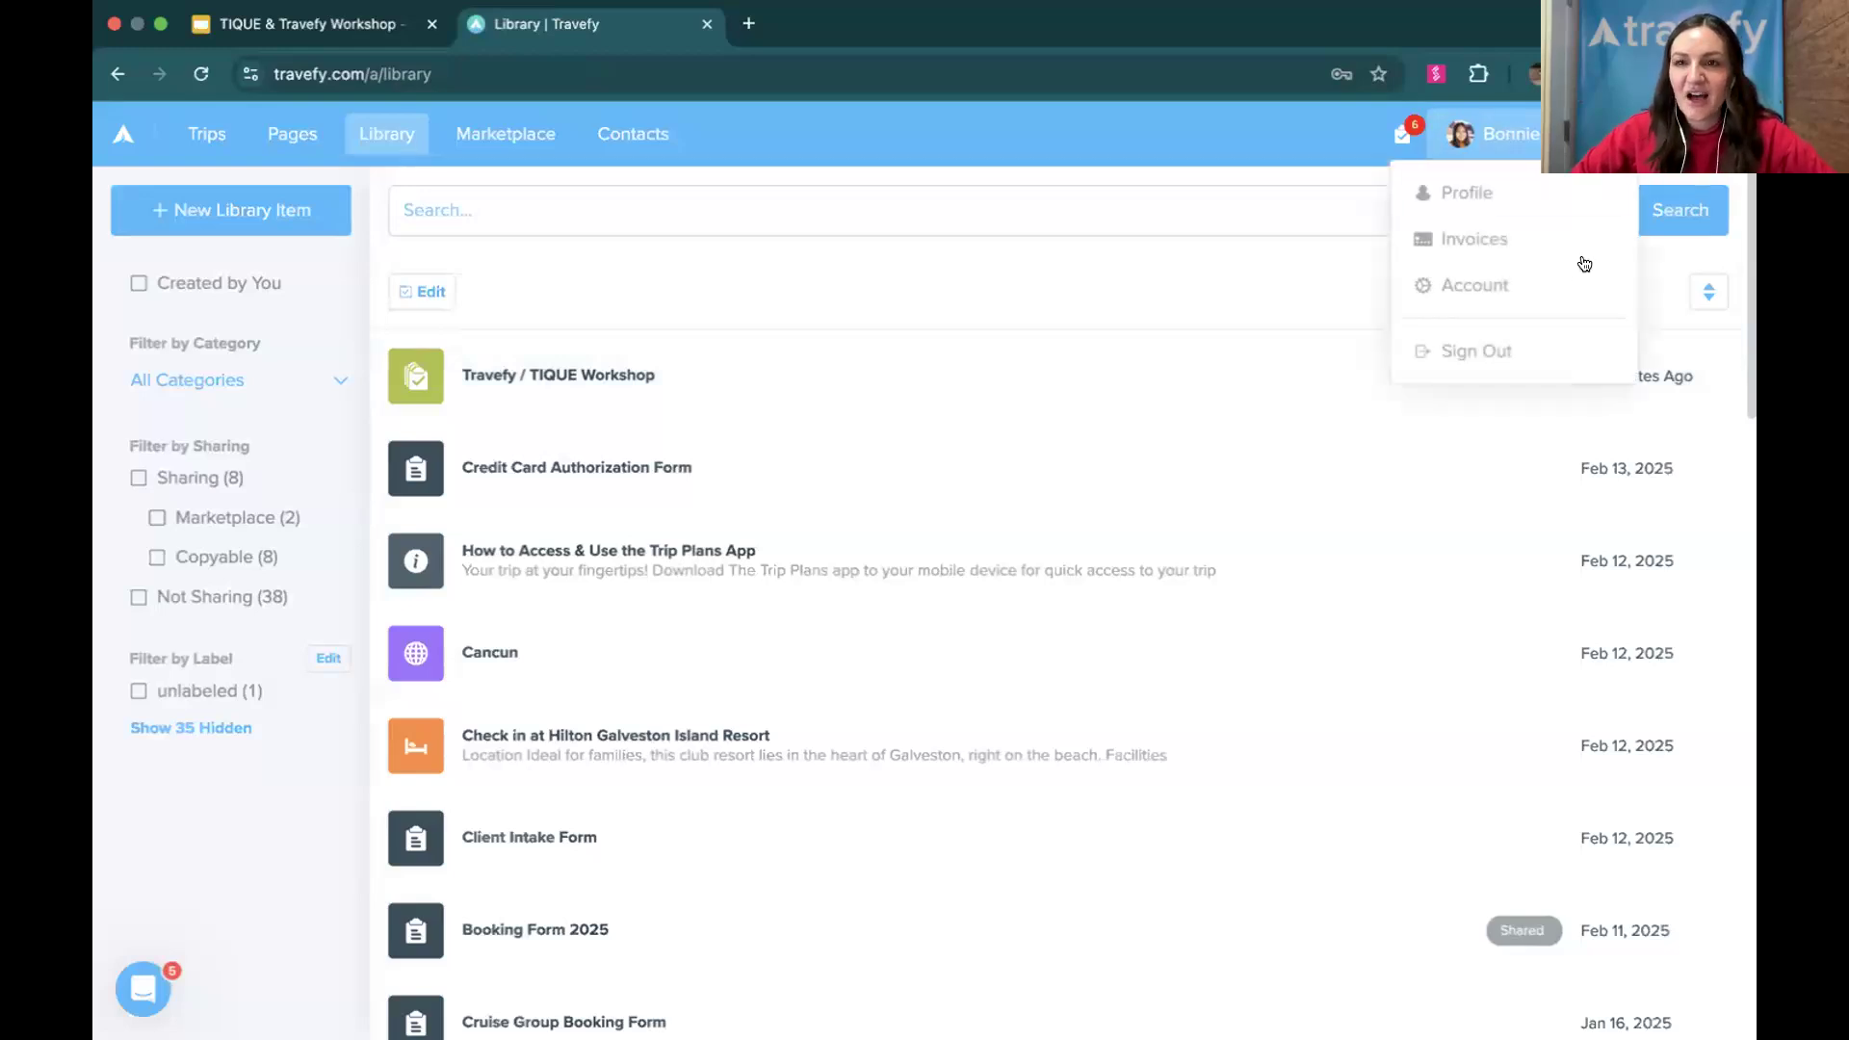
{"action": "left_click", "coordinate": [1569, 349]}
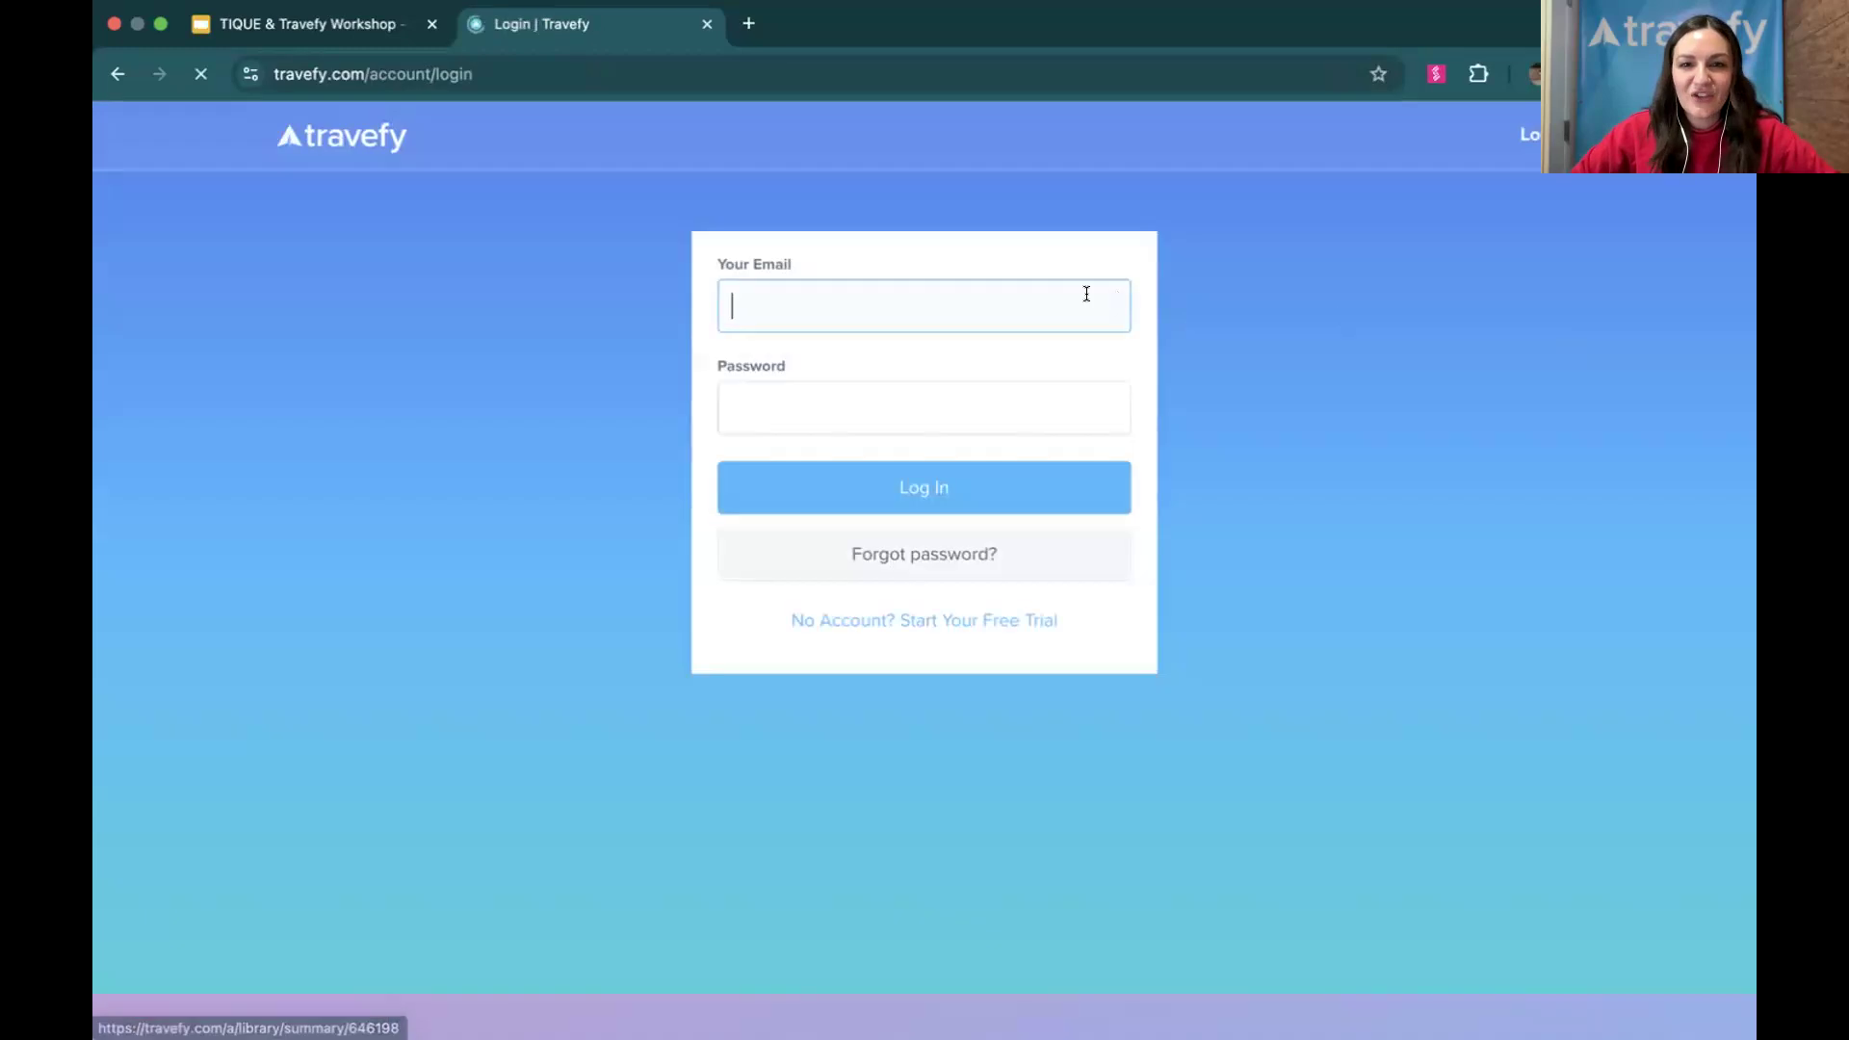
{"action": "left_click", "coordinate": [372, 135]}
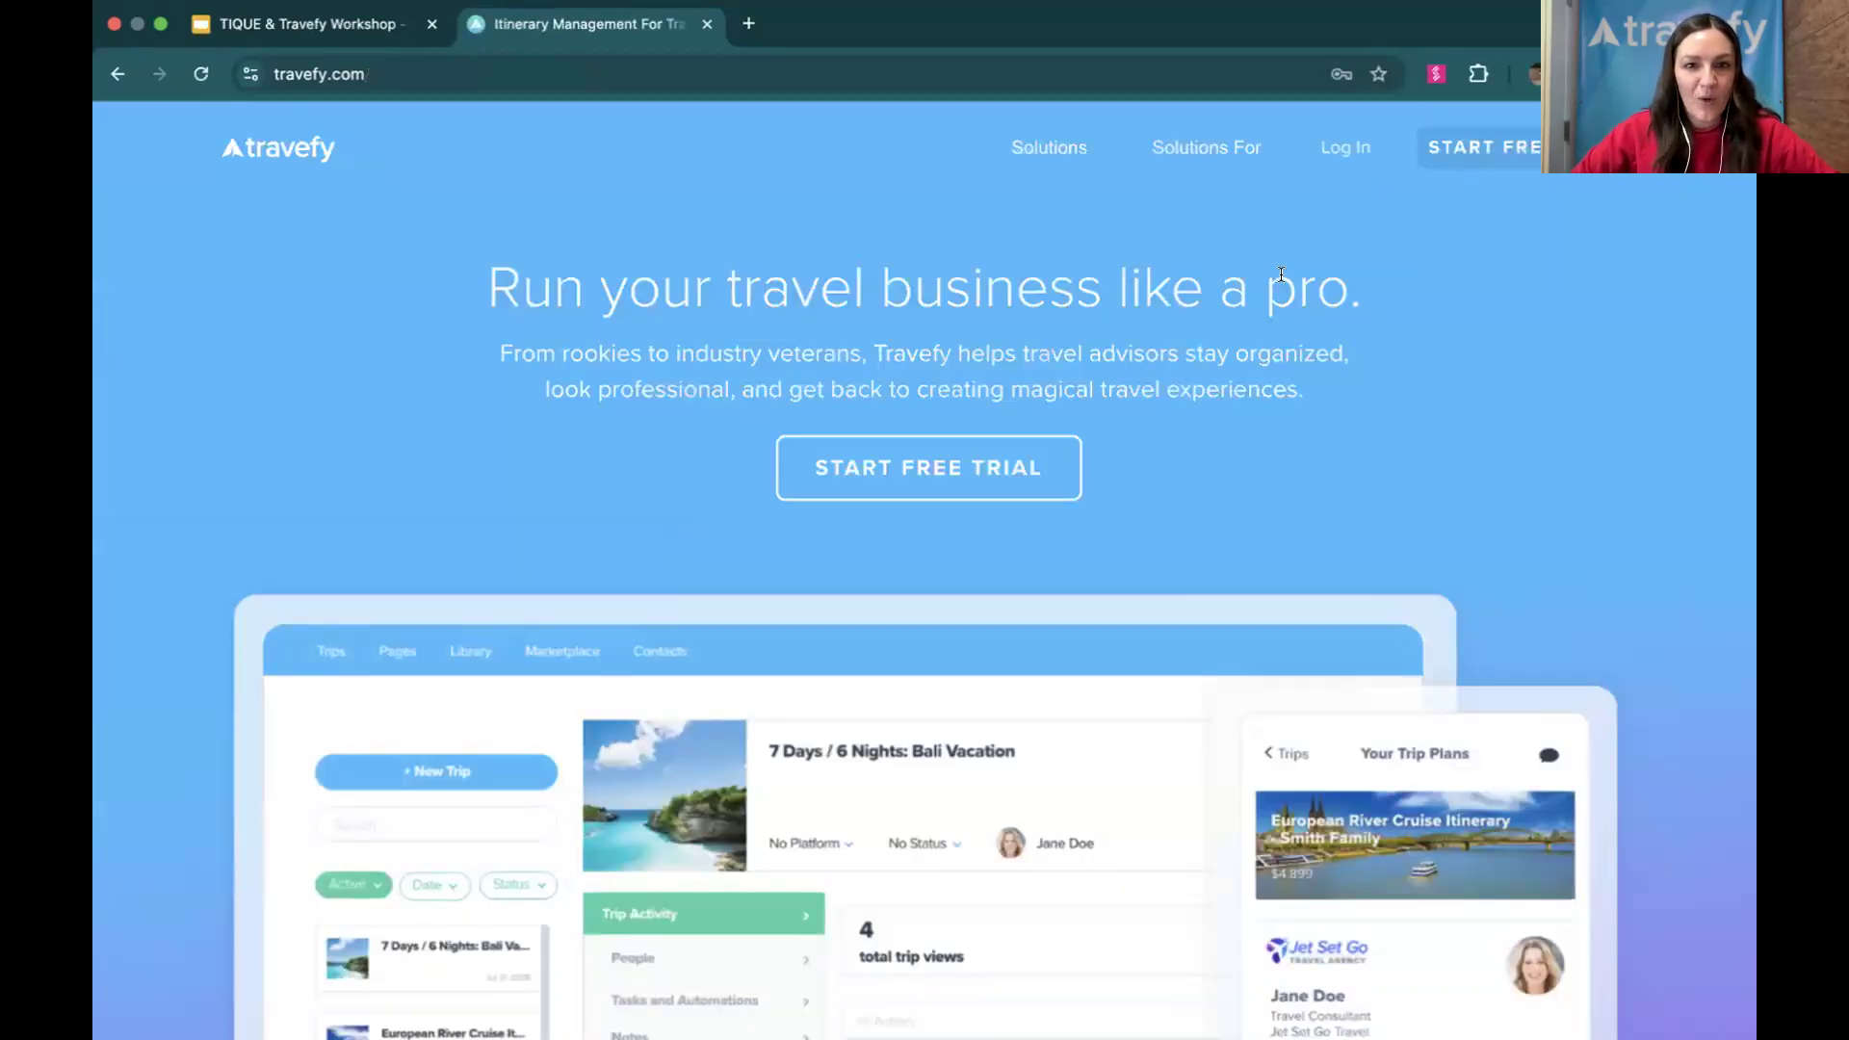
{"action": "left_click", "coordinate": [876, 466]}
{"action": "scroll", "coordinate": [858, 735], "scroll_direction": "down", "scroll_amount": 5}
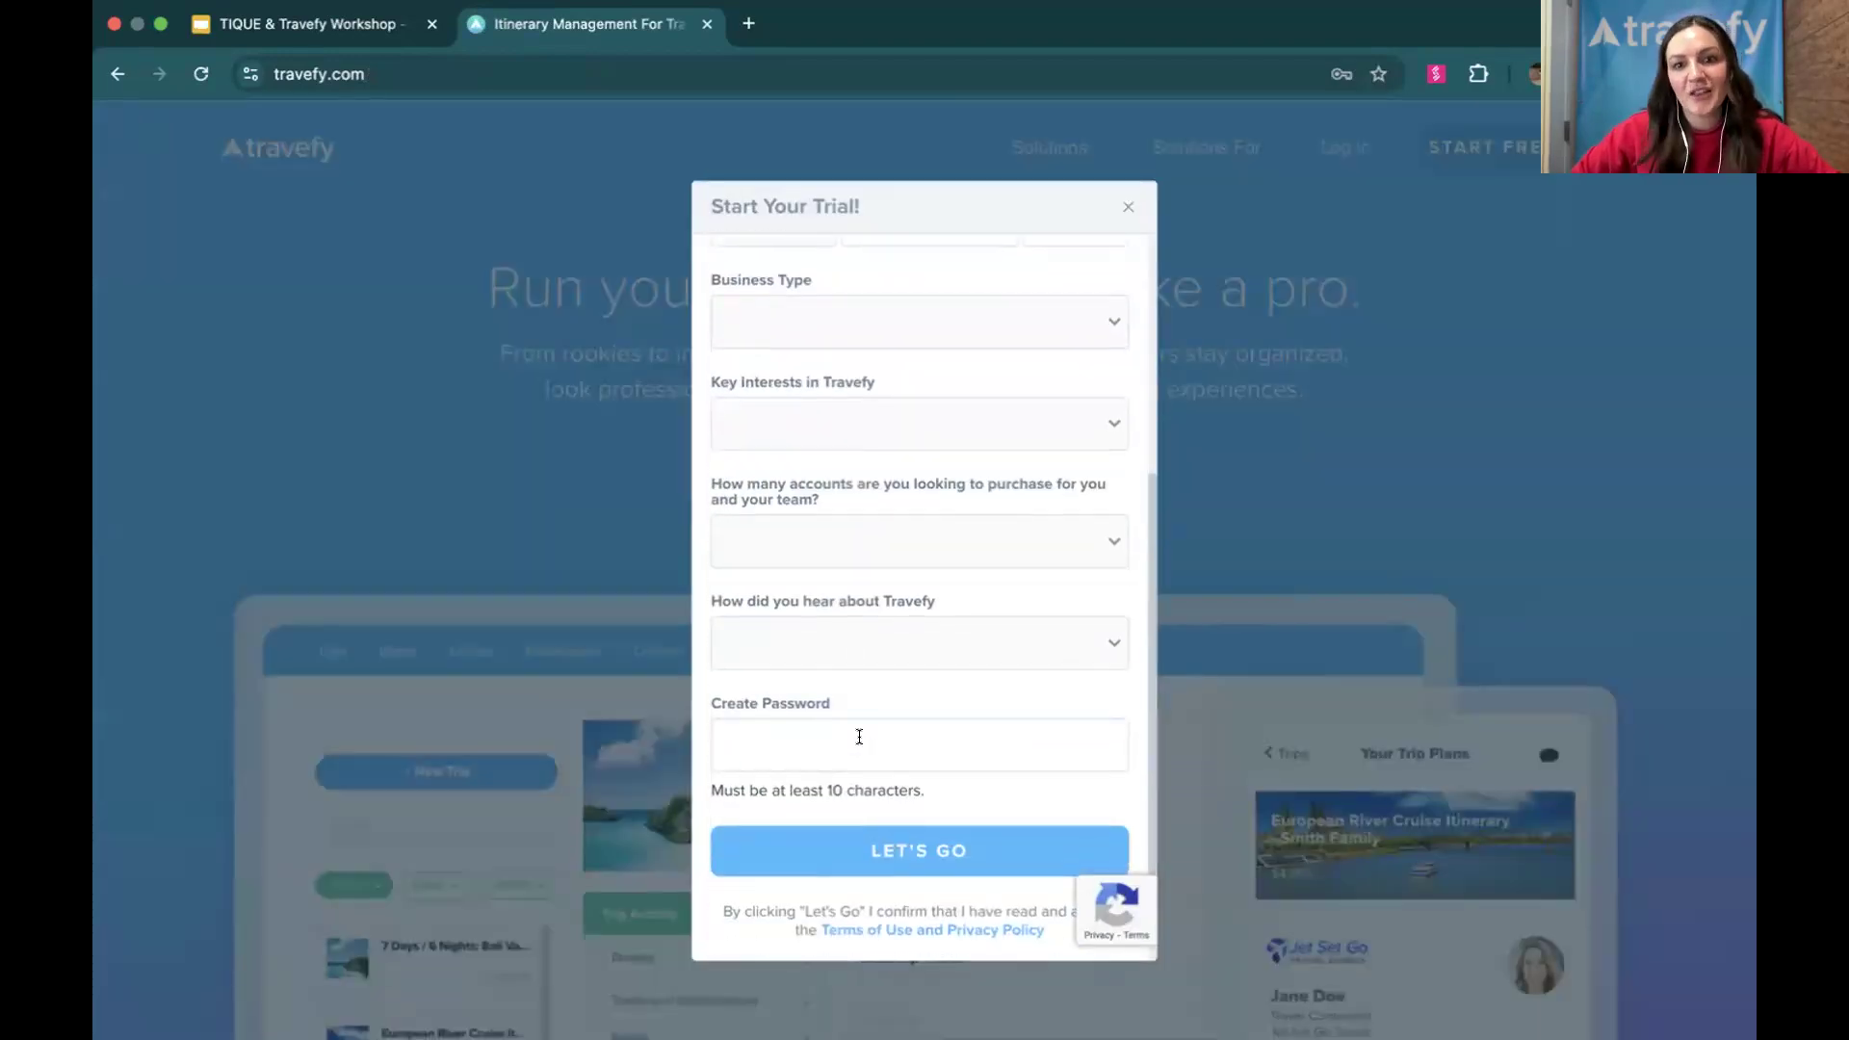
{"action": "left_click", "coordinate": [1131, 202]}
Load travefy.com and log back in to the account with the saved credentials
{"action": "left_click", "coordinate": [945, 83]}
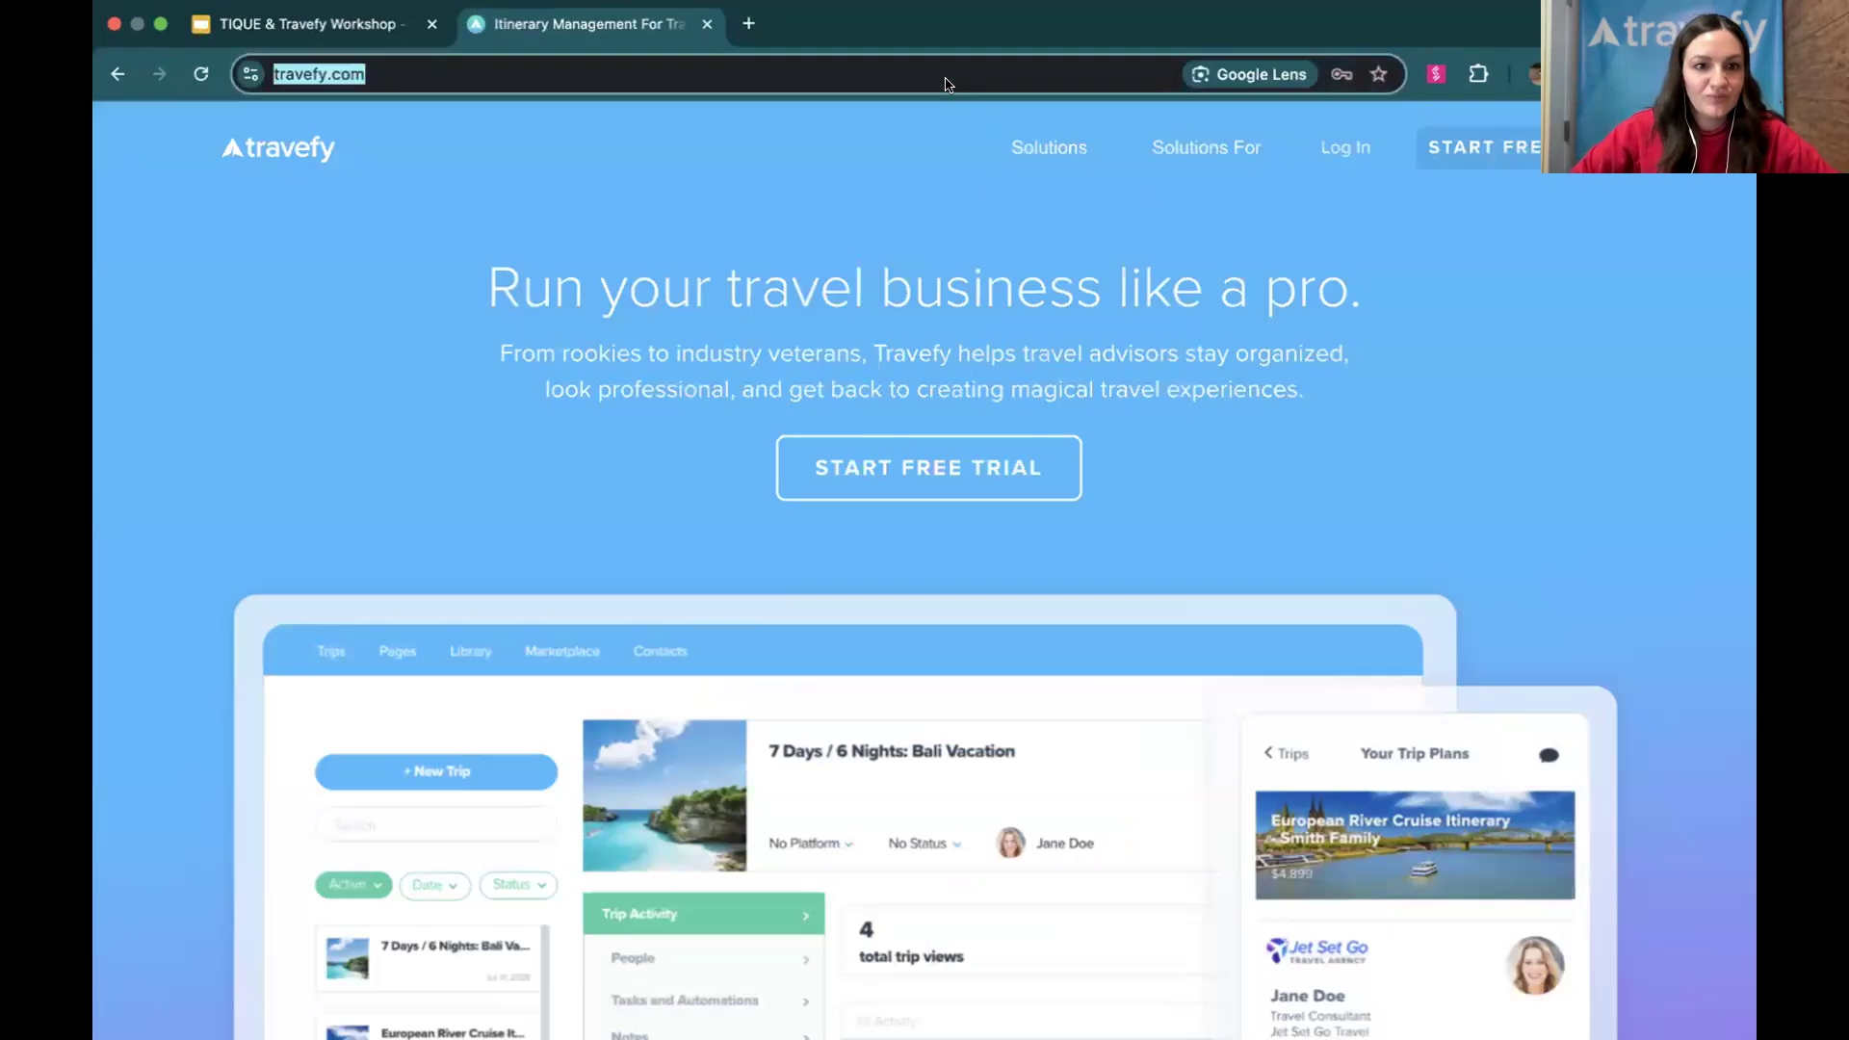
{"action": "type", "text": "travefy.com"}
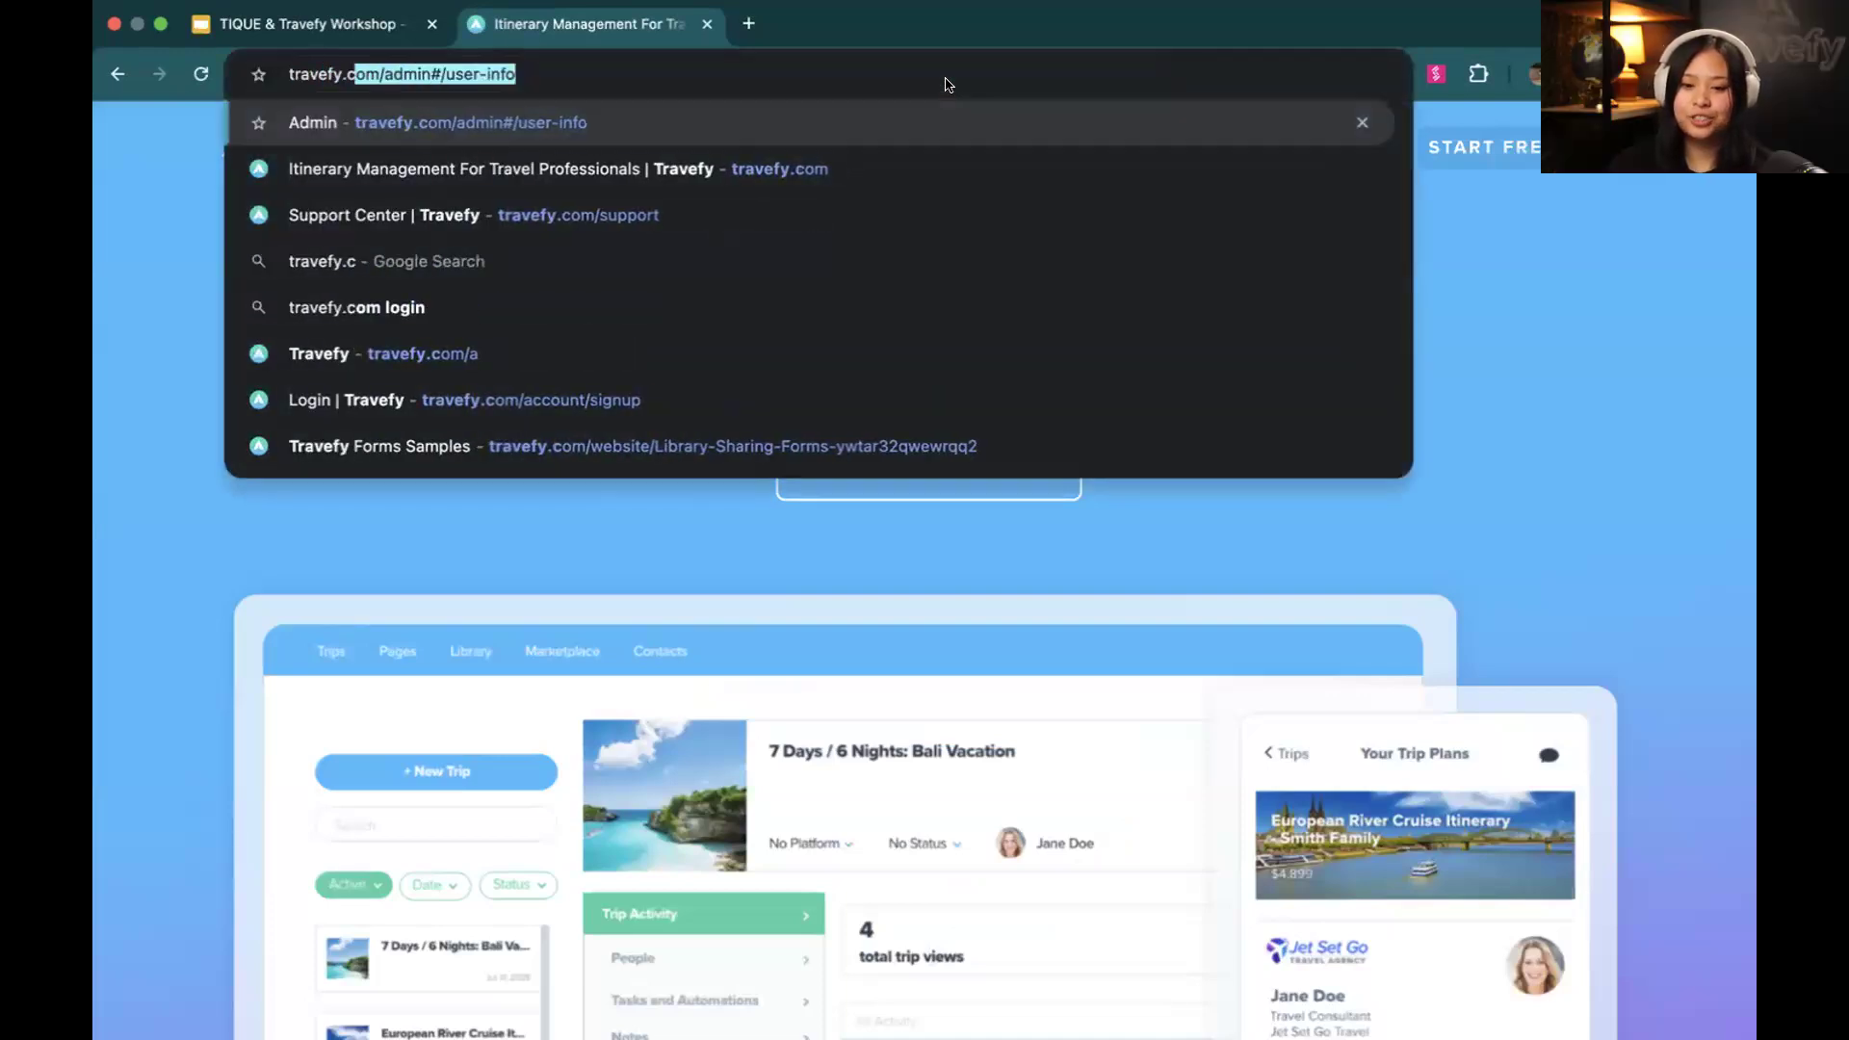
{"action": "key", "text": "Return"}
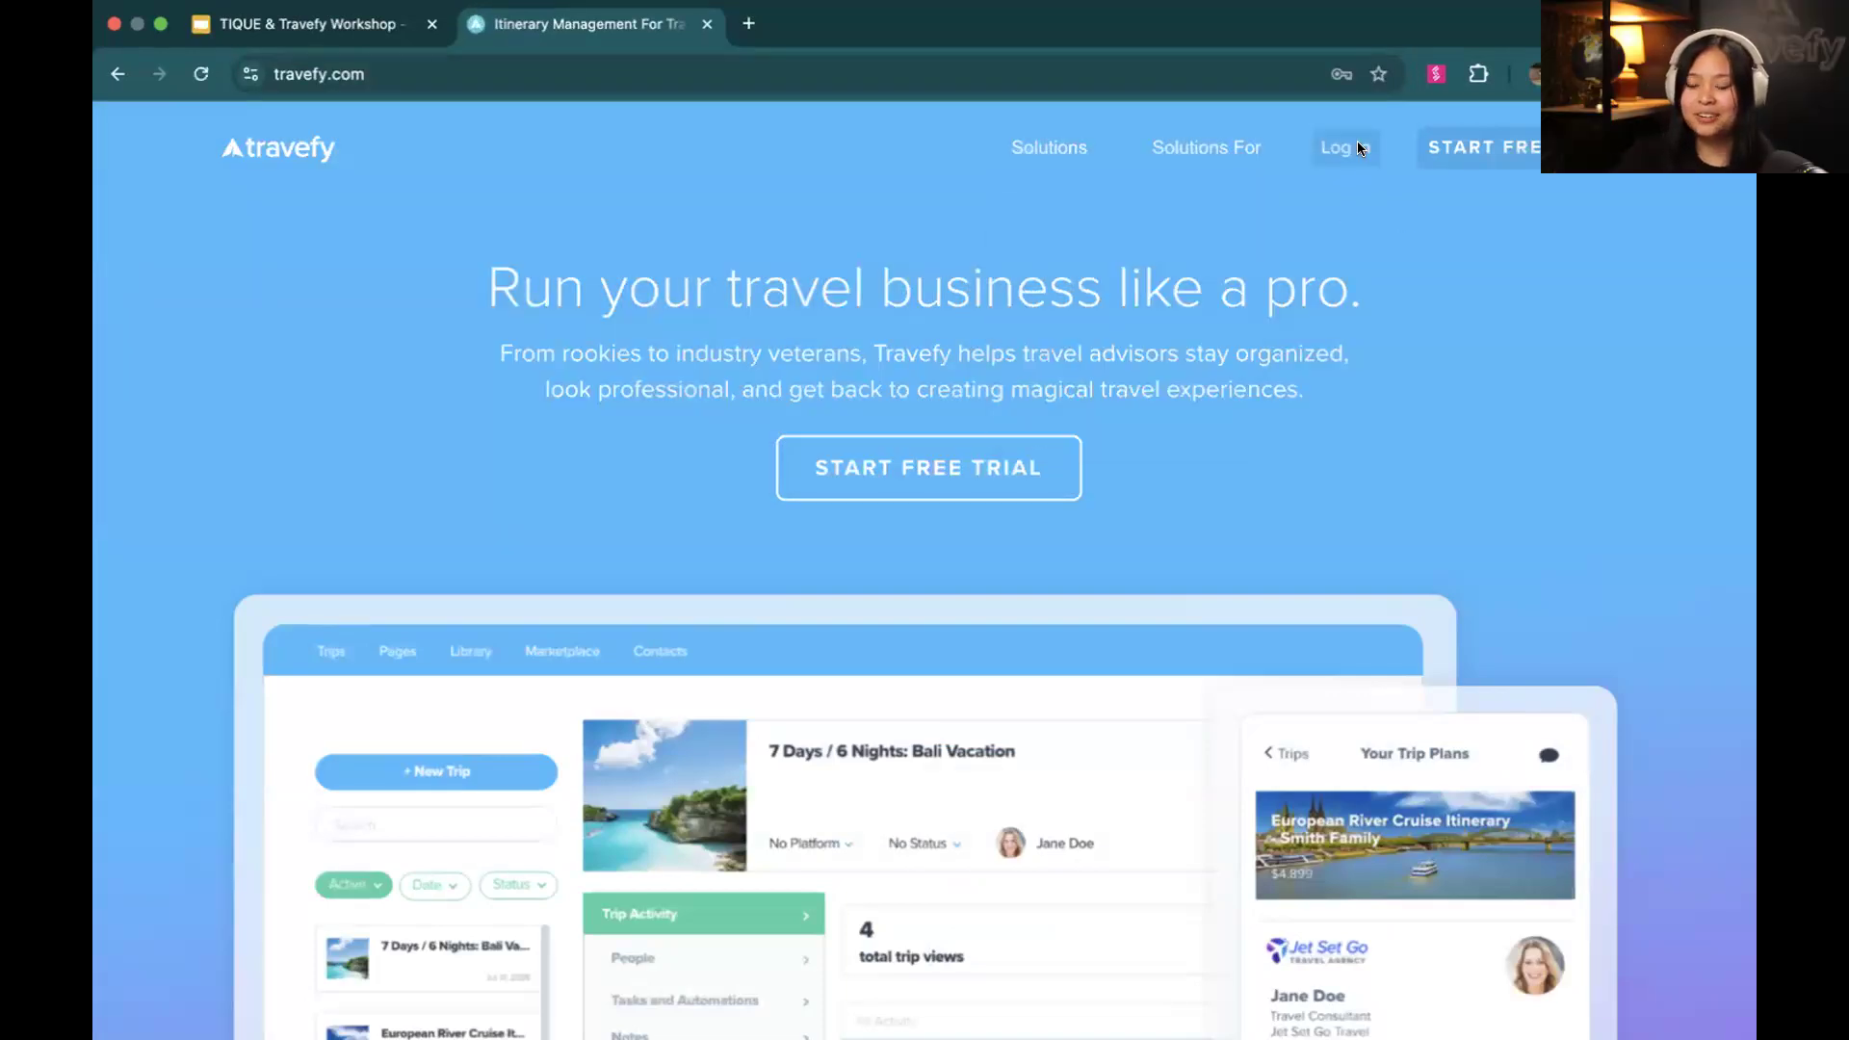
{"action": "left_click", "coordinate": [1358, 148]}
{"action": "left_click", "coordinate": [983, 484]}
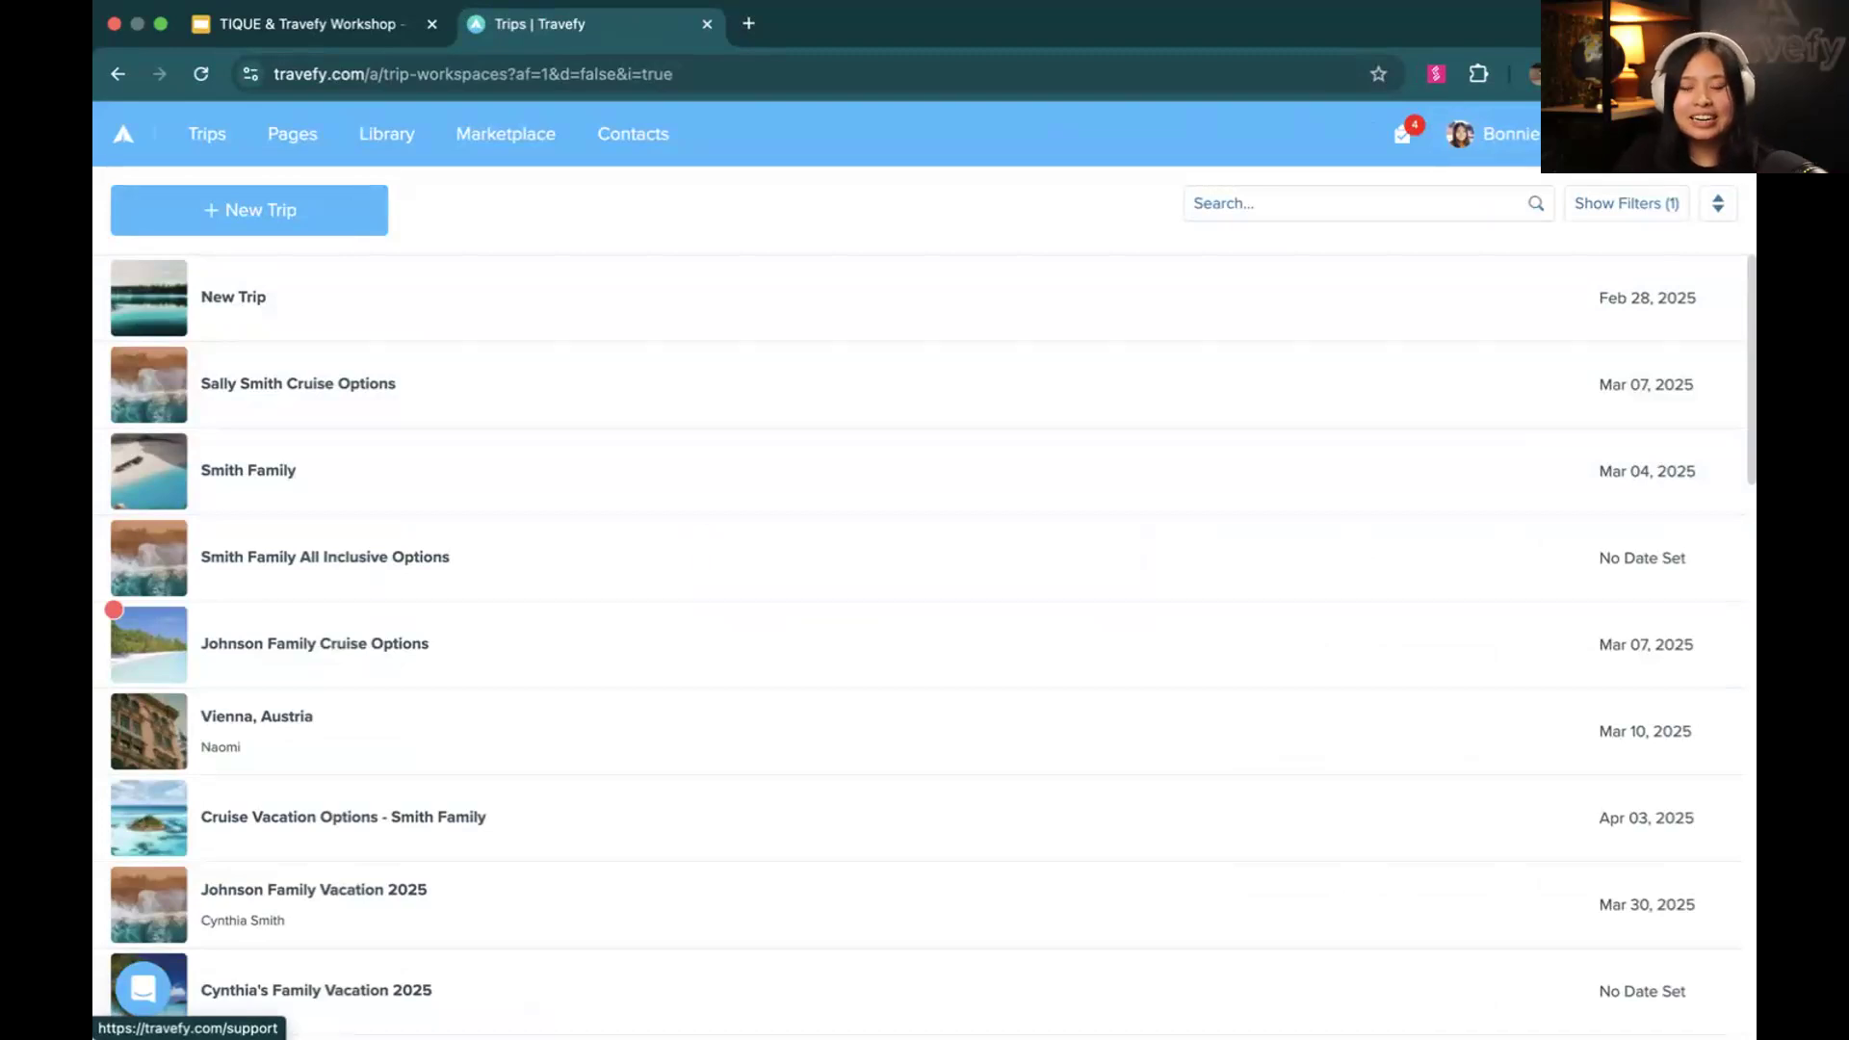
Open the Travefy Support Center and look over its training, webinar, FAQ and community resources
{"action": "left_click", "coordinate": [143, 987]}
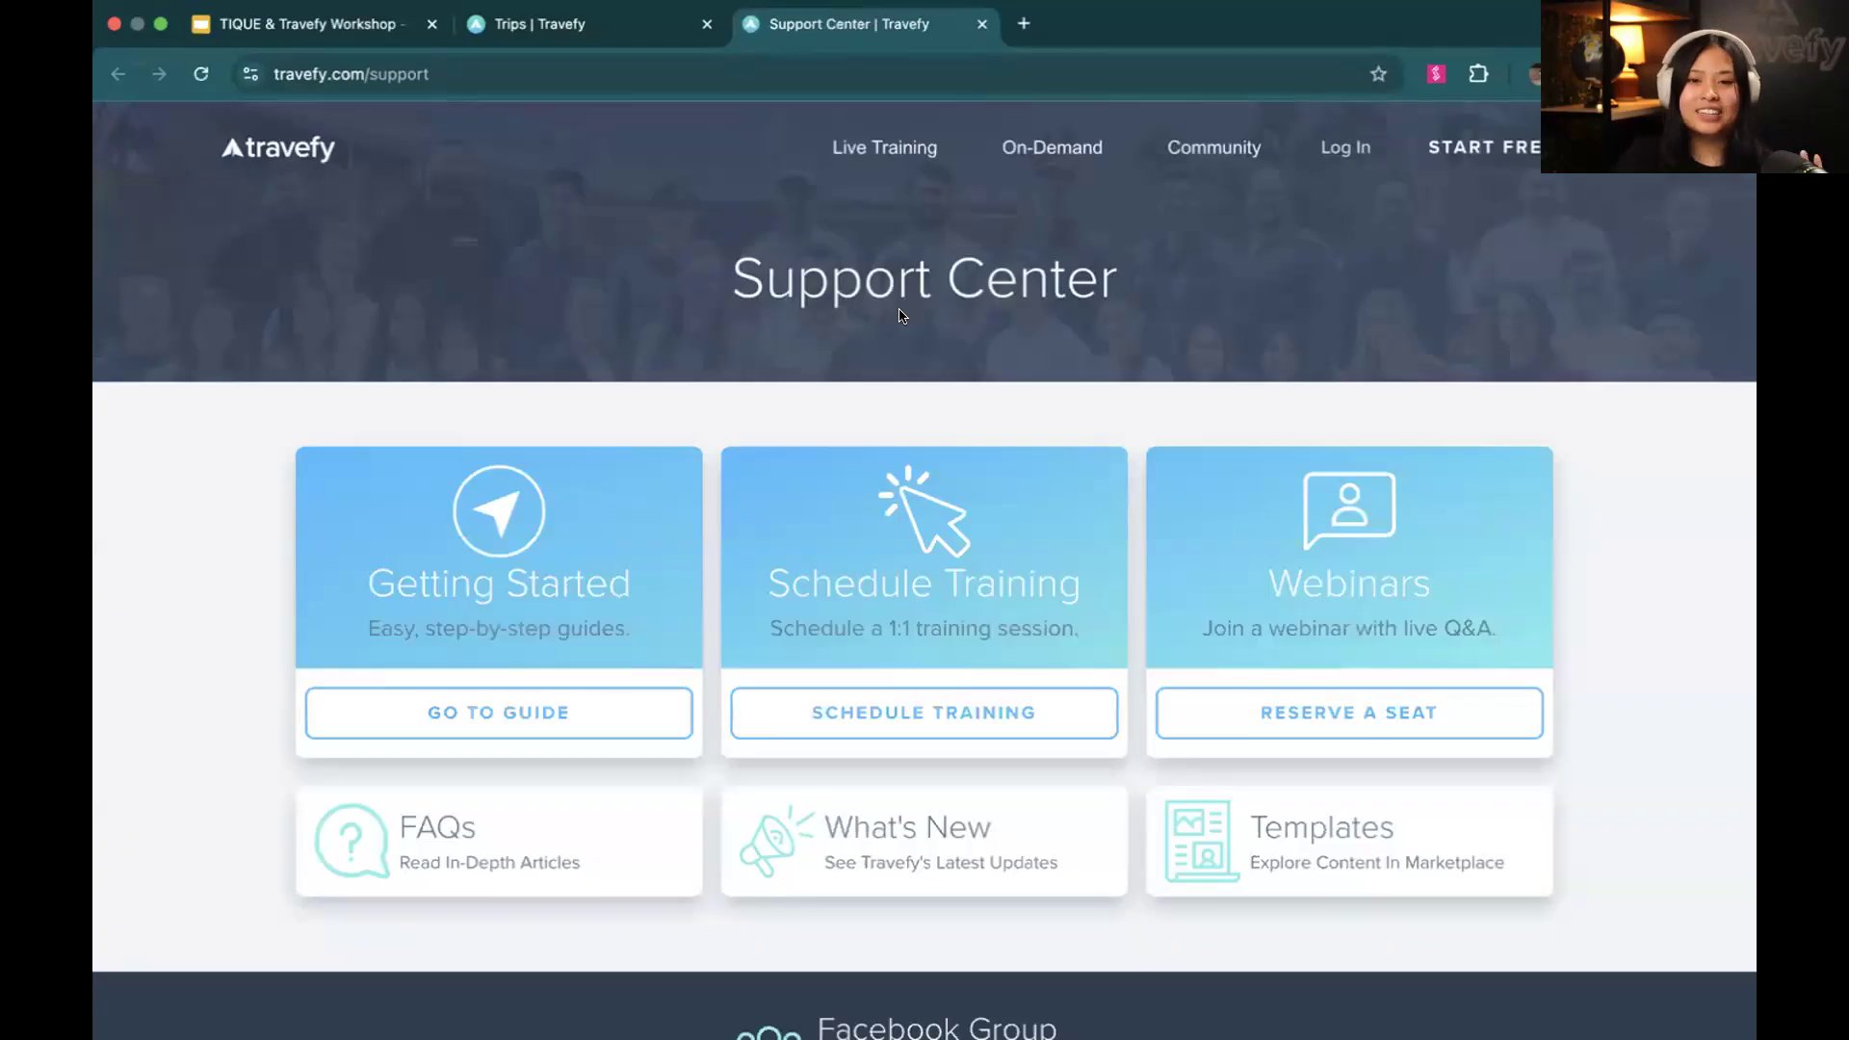
{"action": "scroll", "coordinate": [901, 316], "scroll_direction": "down", "scroll_amount": 1}
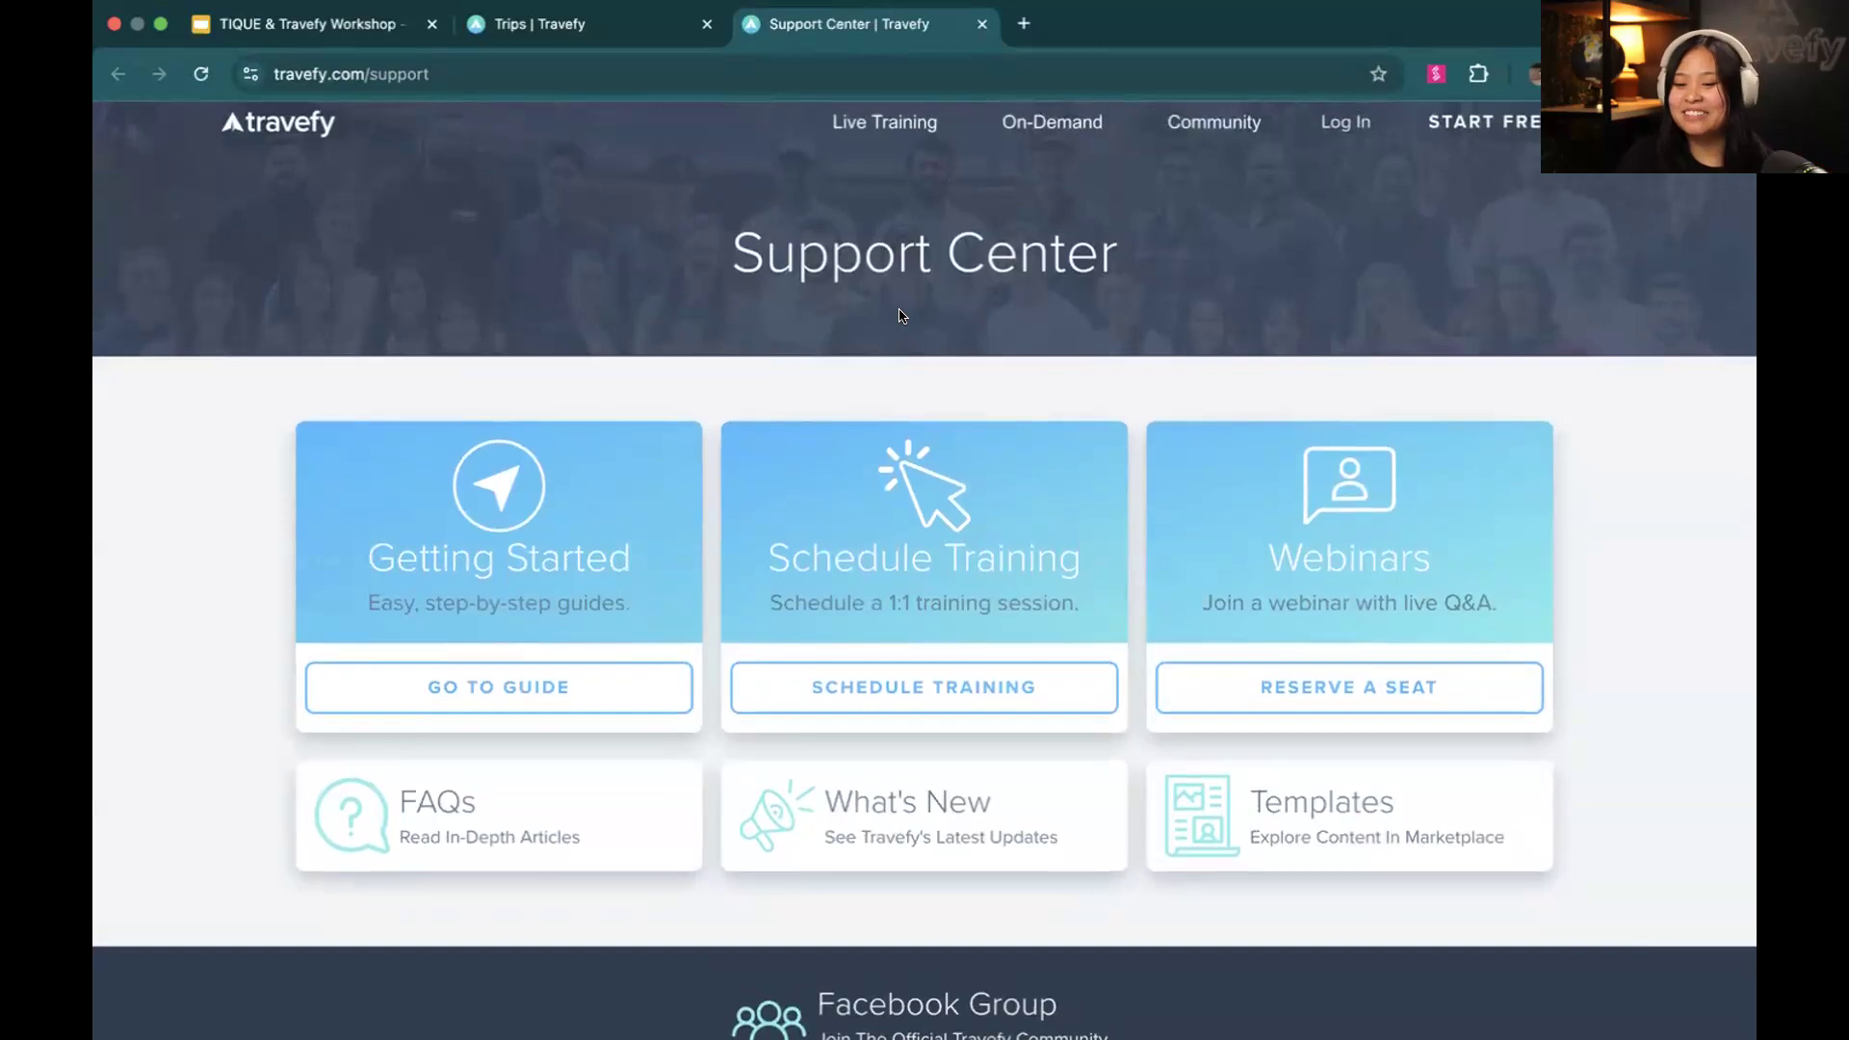
{"action": "scroll", "coordinate": [901, 316], "scroll_direction": "down", "scroll_amount": 2}
{"action": "scroll", "coordinate": [901, 316], "scroll_direction": "down", "scroll_amount": 5}
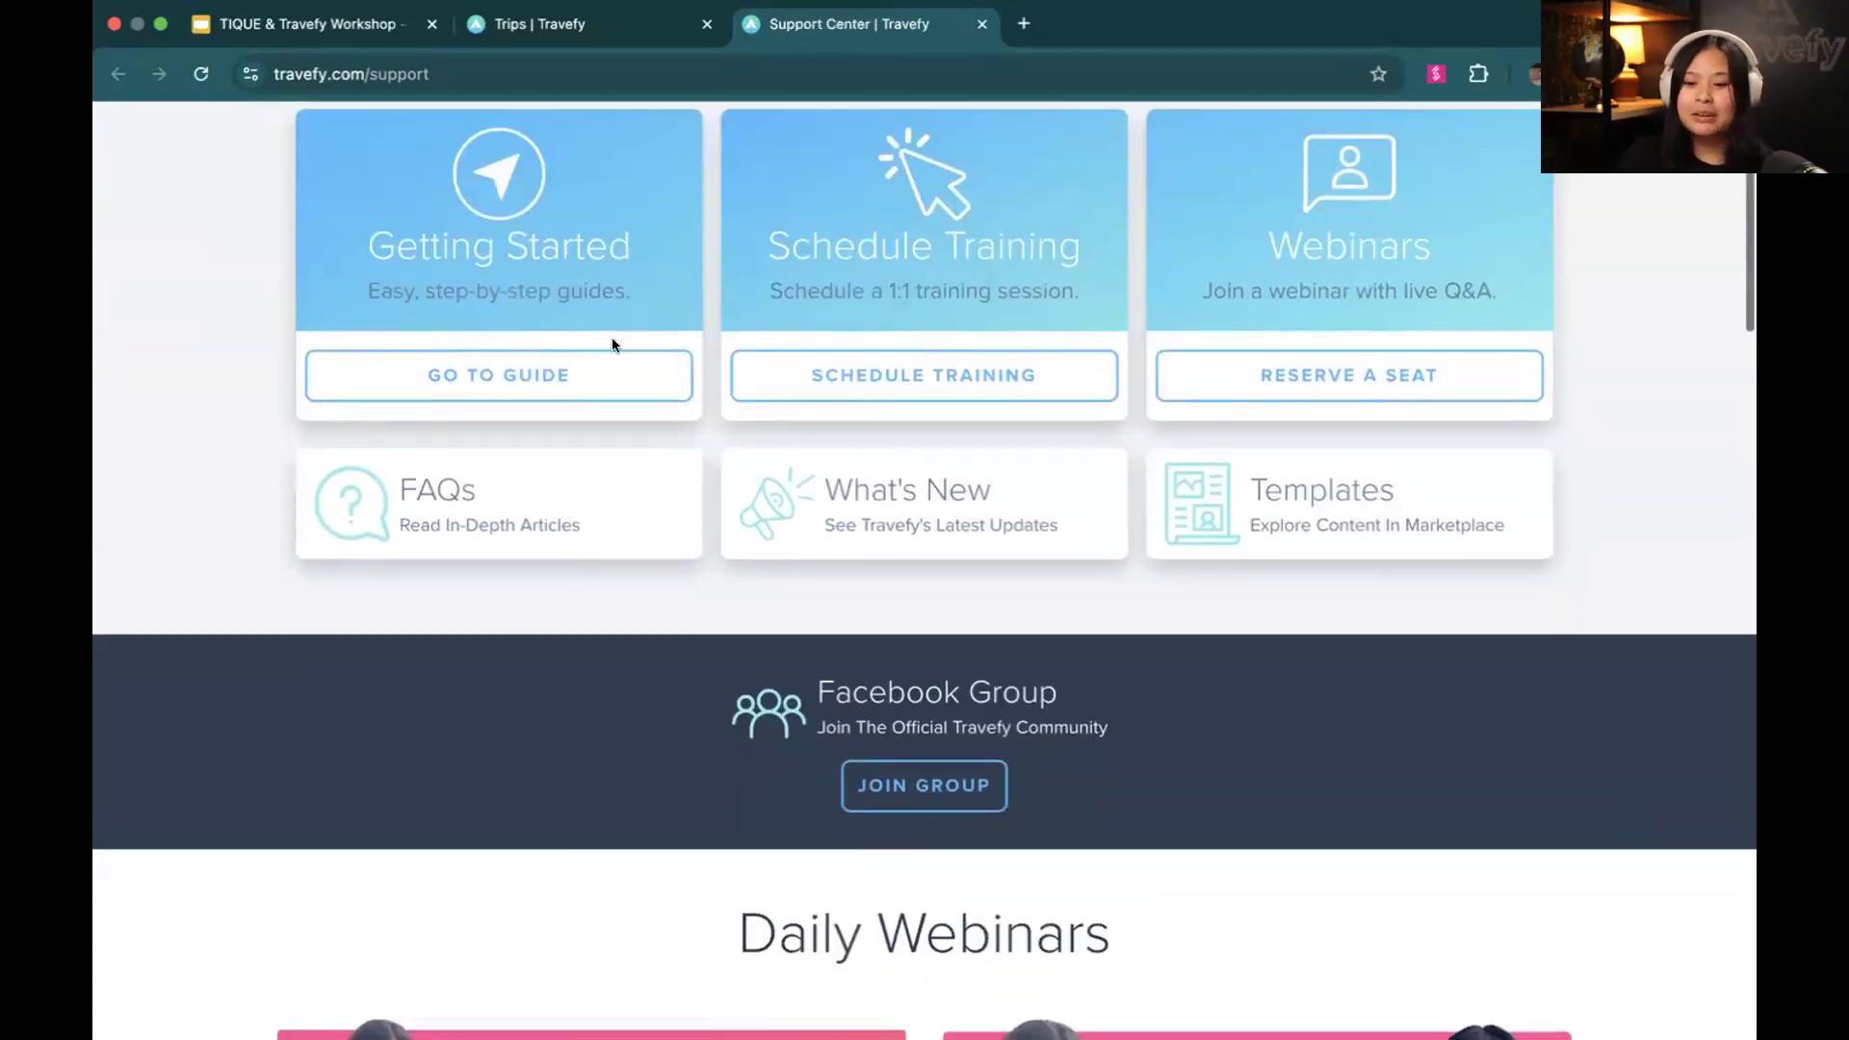
Browse the Getting Started Guide's Trip Builder tutorials, and return to the beginning of the Support Center page
{"action": "left_click", "coordinate": [588, 375]}
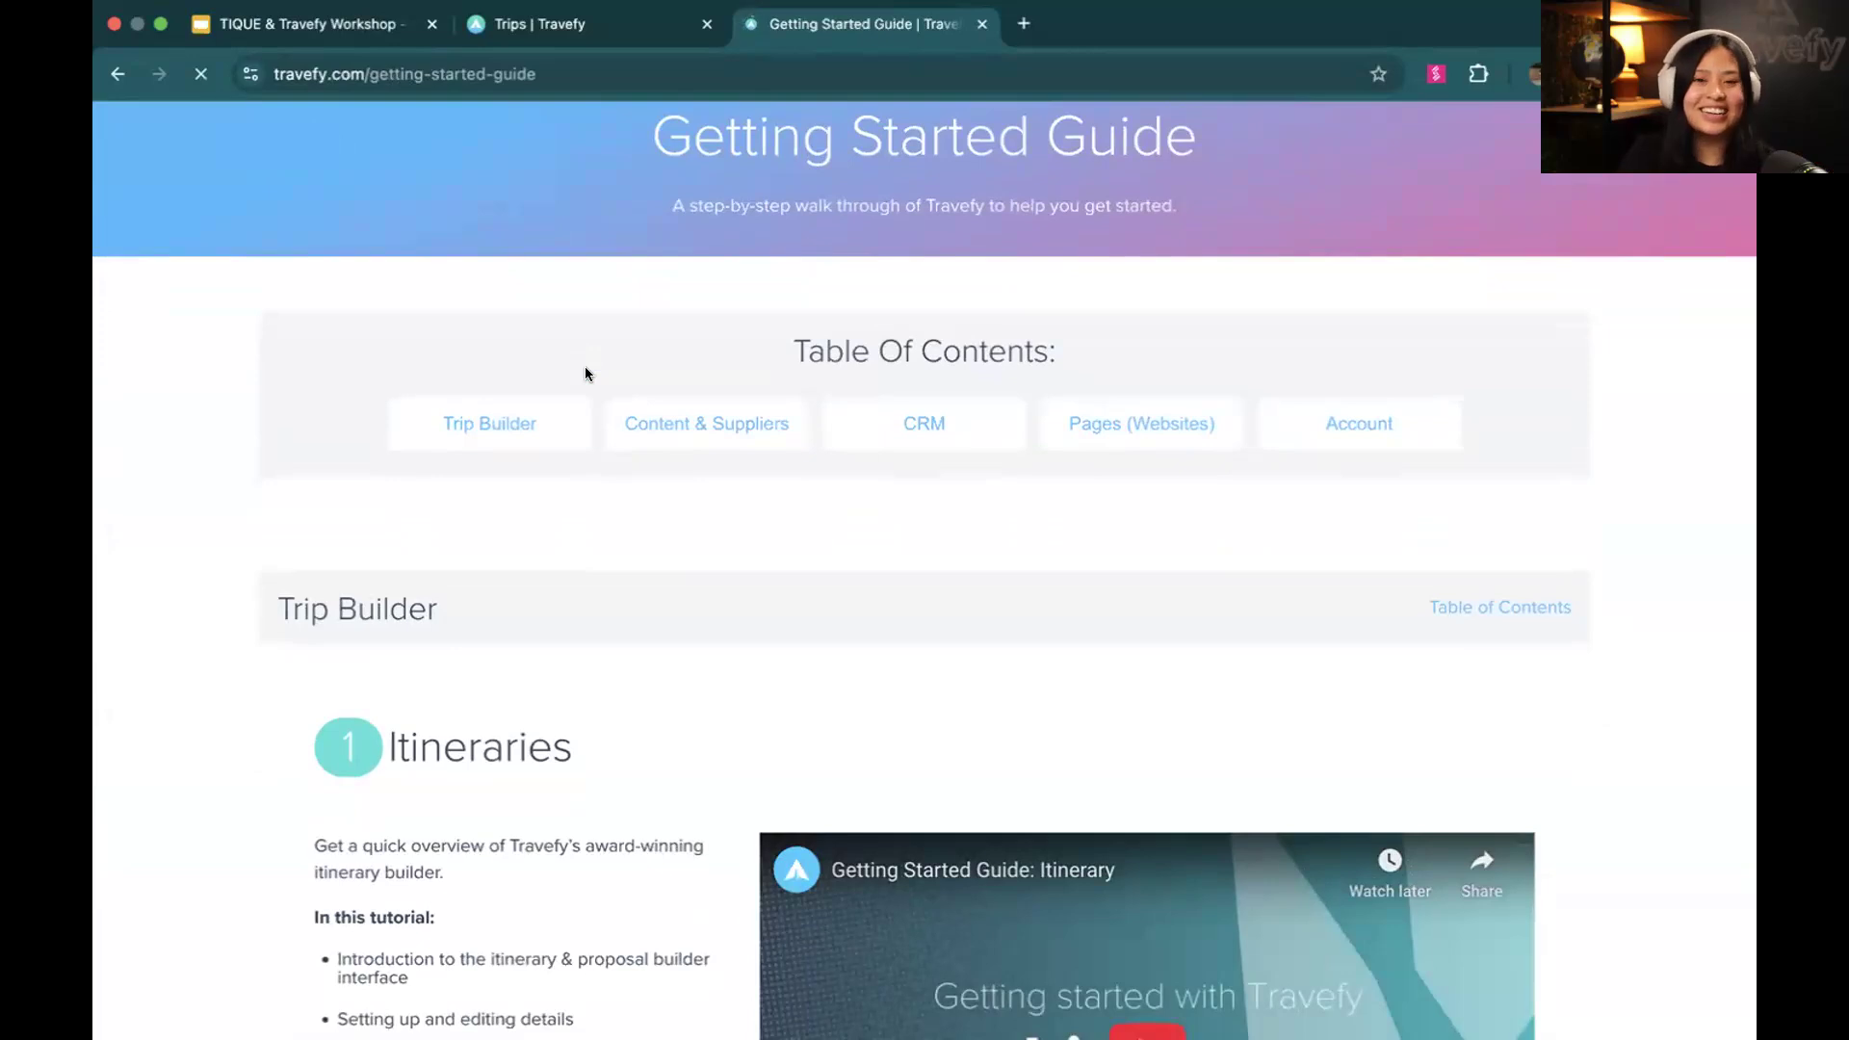
{"action": "scroll", "coordinate": [586, 373], "scroll_direction": "down", "scroll_amount": 3}
{"action": "scroll", "coordinate": [585, 373], "scroll_direction": "down", "scroll_amount": 5}
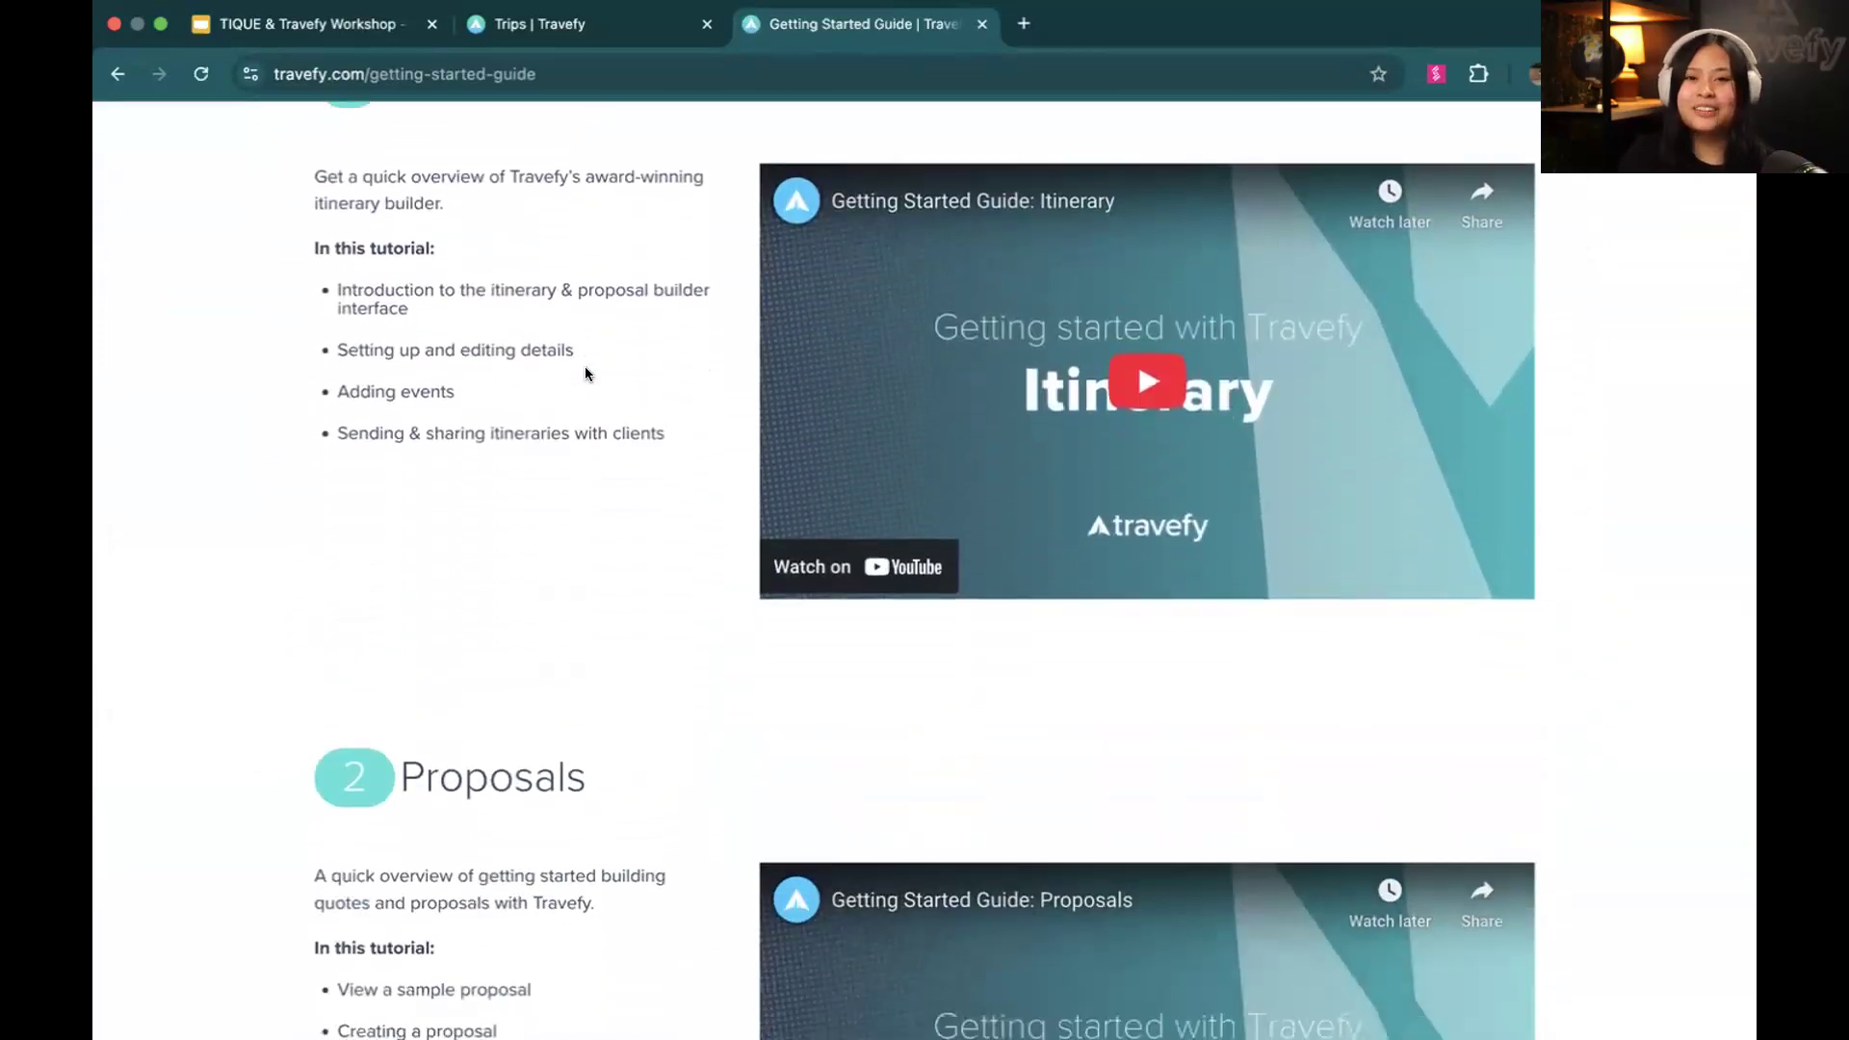
{"action": "scroll", "coordinate": [586, 374], "scroll_direction": "down", "scroll_amount": 5}
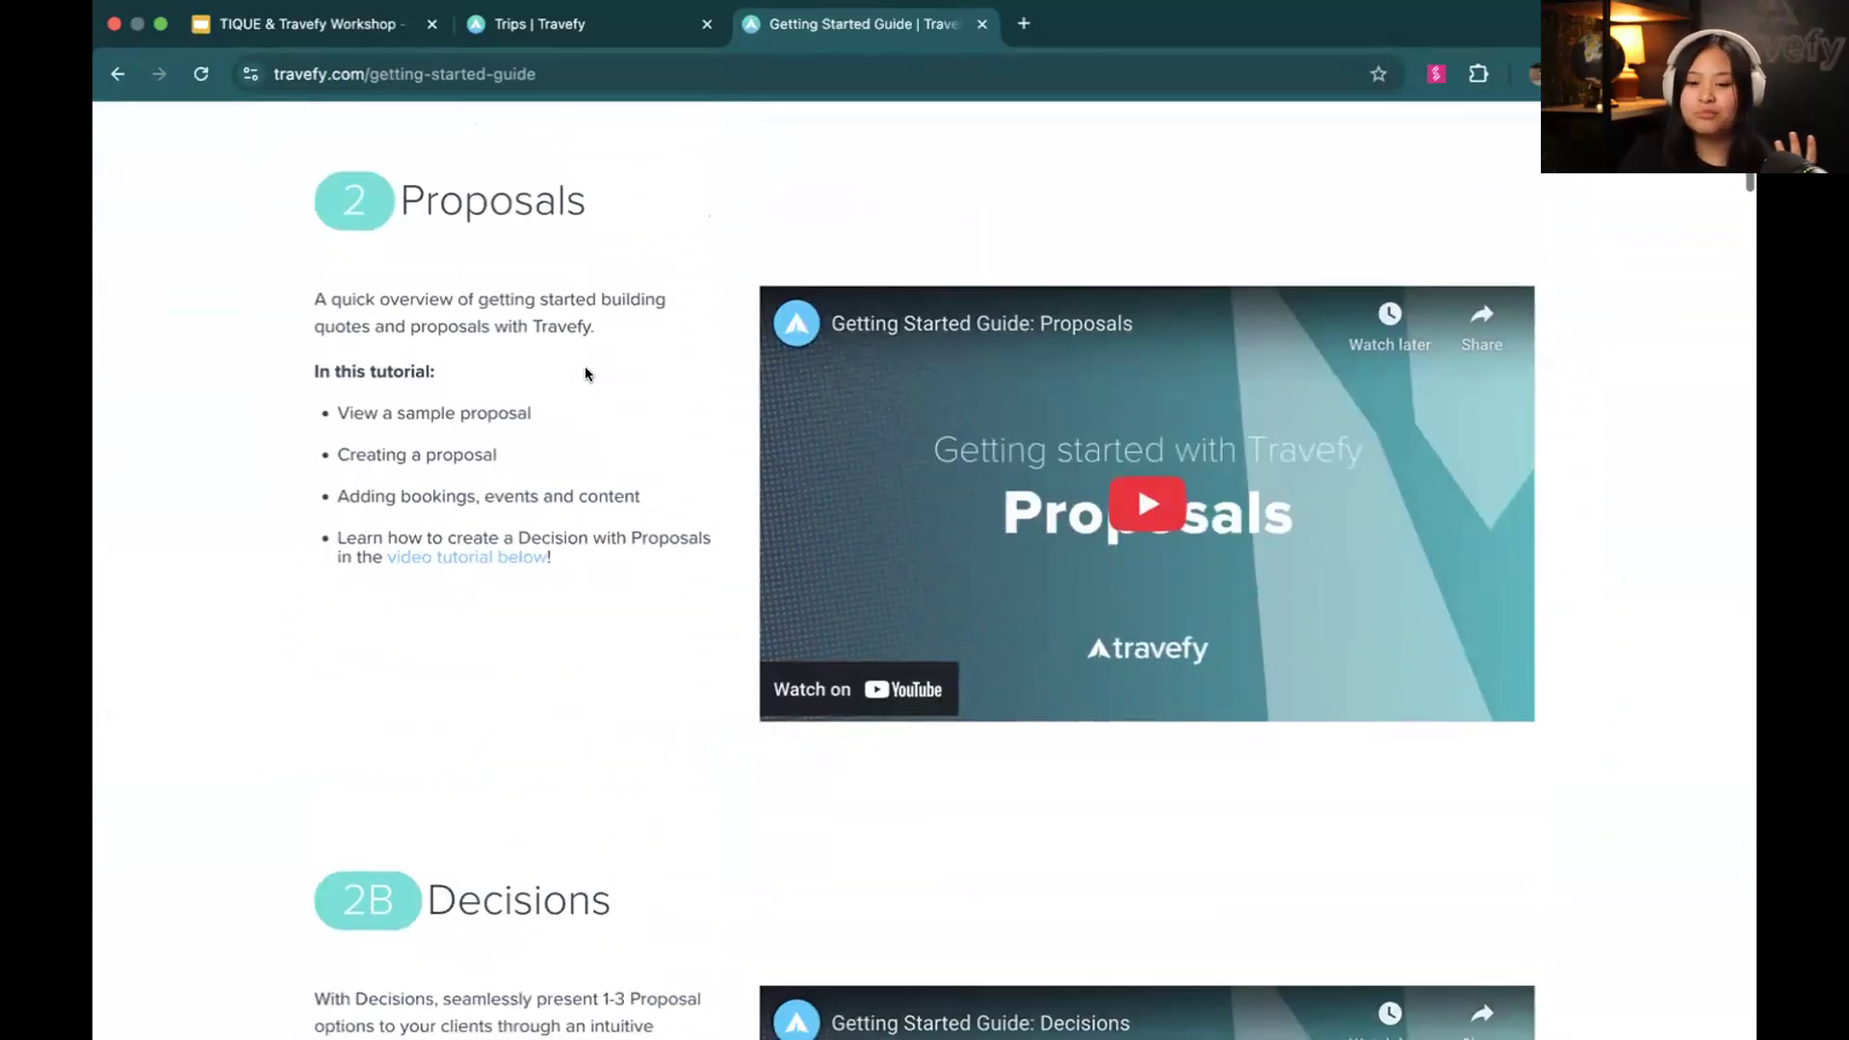
{"action": "scroll", "coordinate": [585, 373], "scroll_direction": "down", "scroll_amount": 10}
{"action": "scroll", "coordinate": [586, 374], "scroll_direction": "down", "scroll_amount": 4}
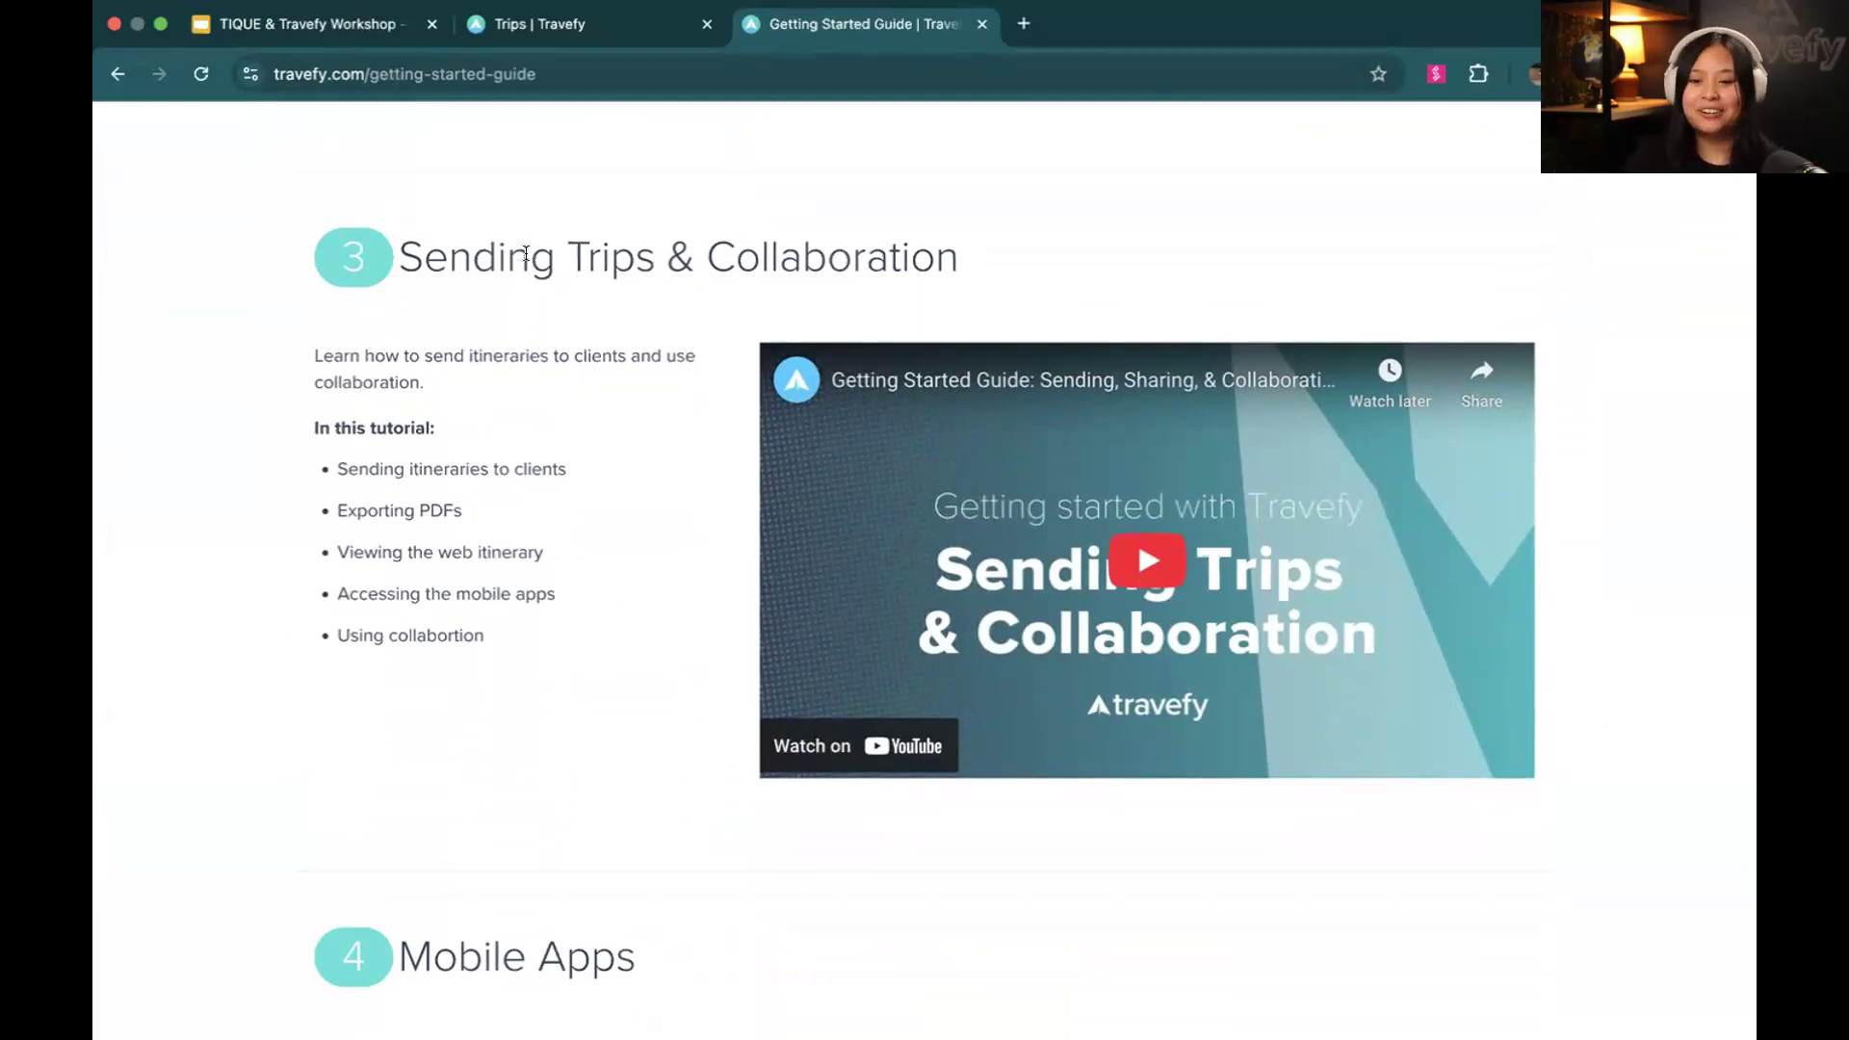
{"action": "scroll", "coordinate": [466, 260], "scroll_direction": "up", "scroll_amount": 20}
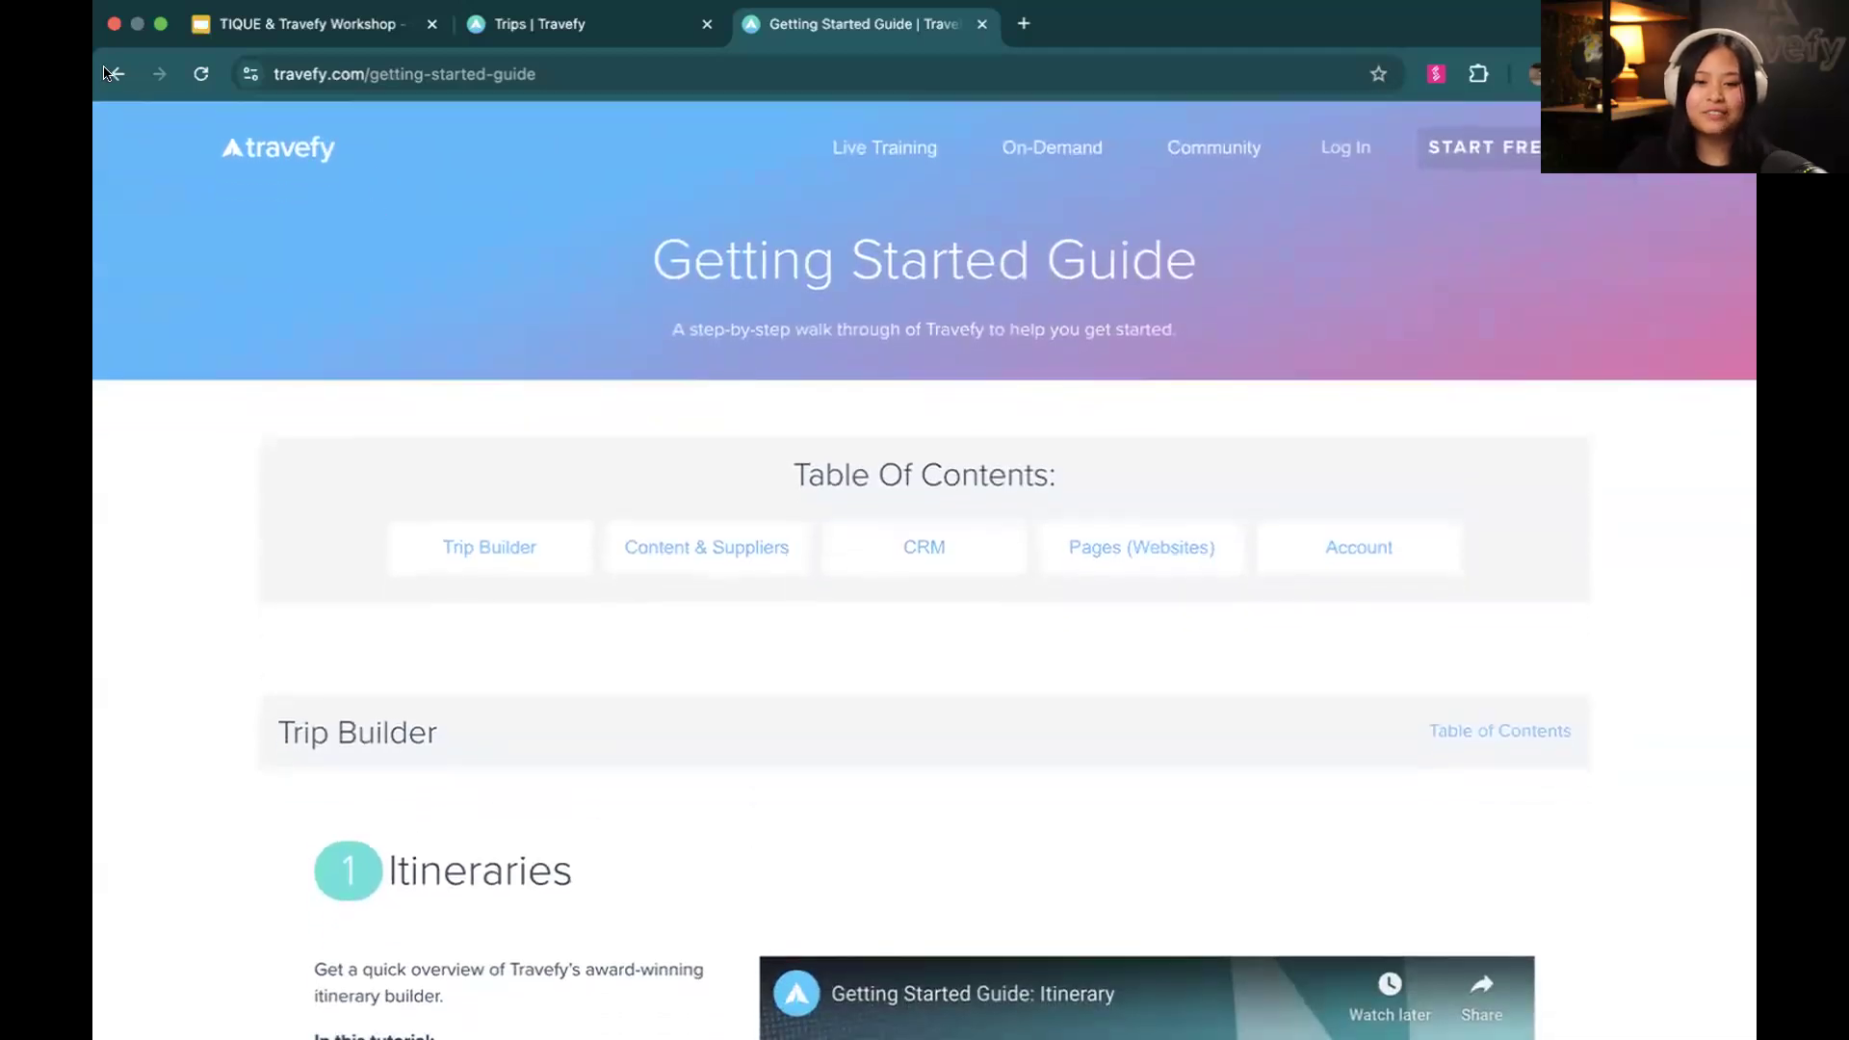
{"action": "left_click", "coordinate": [118, 74]}
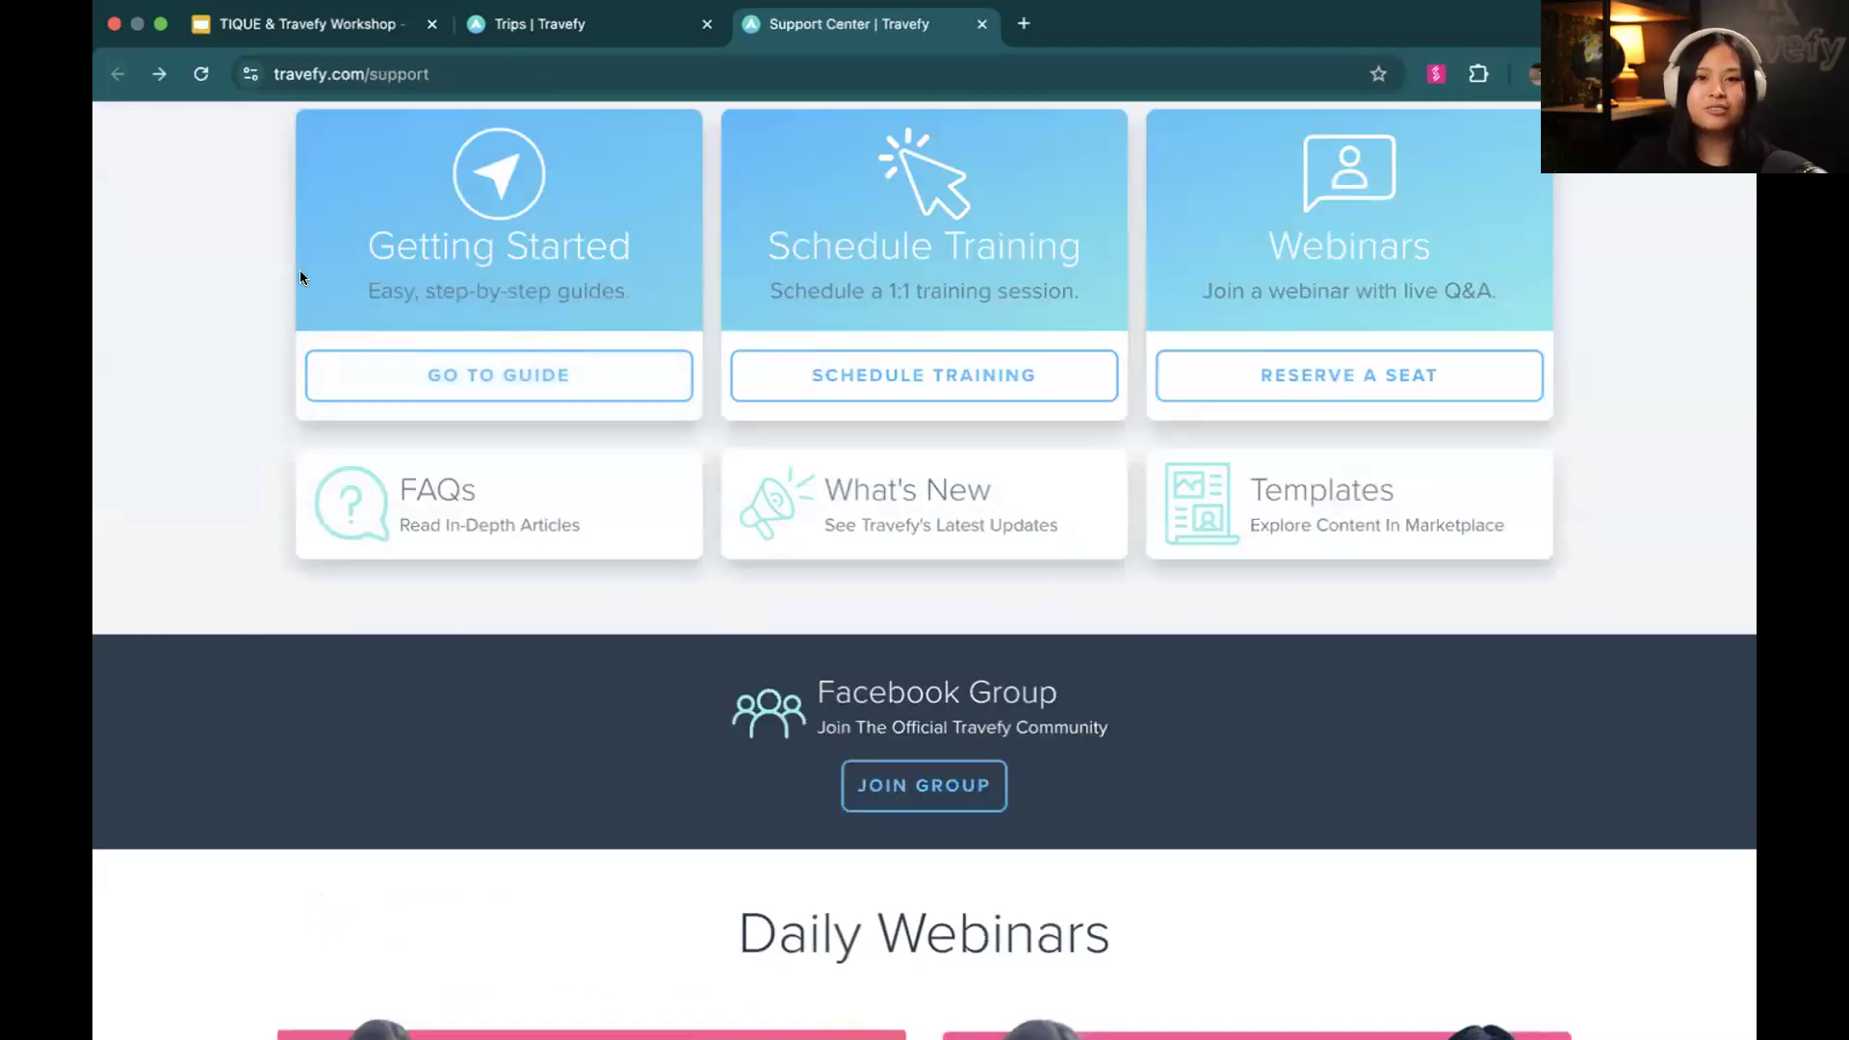
{"action": "scroll", "coordinate": [279, 278], "scroll_direction": "up", "scroll_amount": 4}
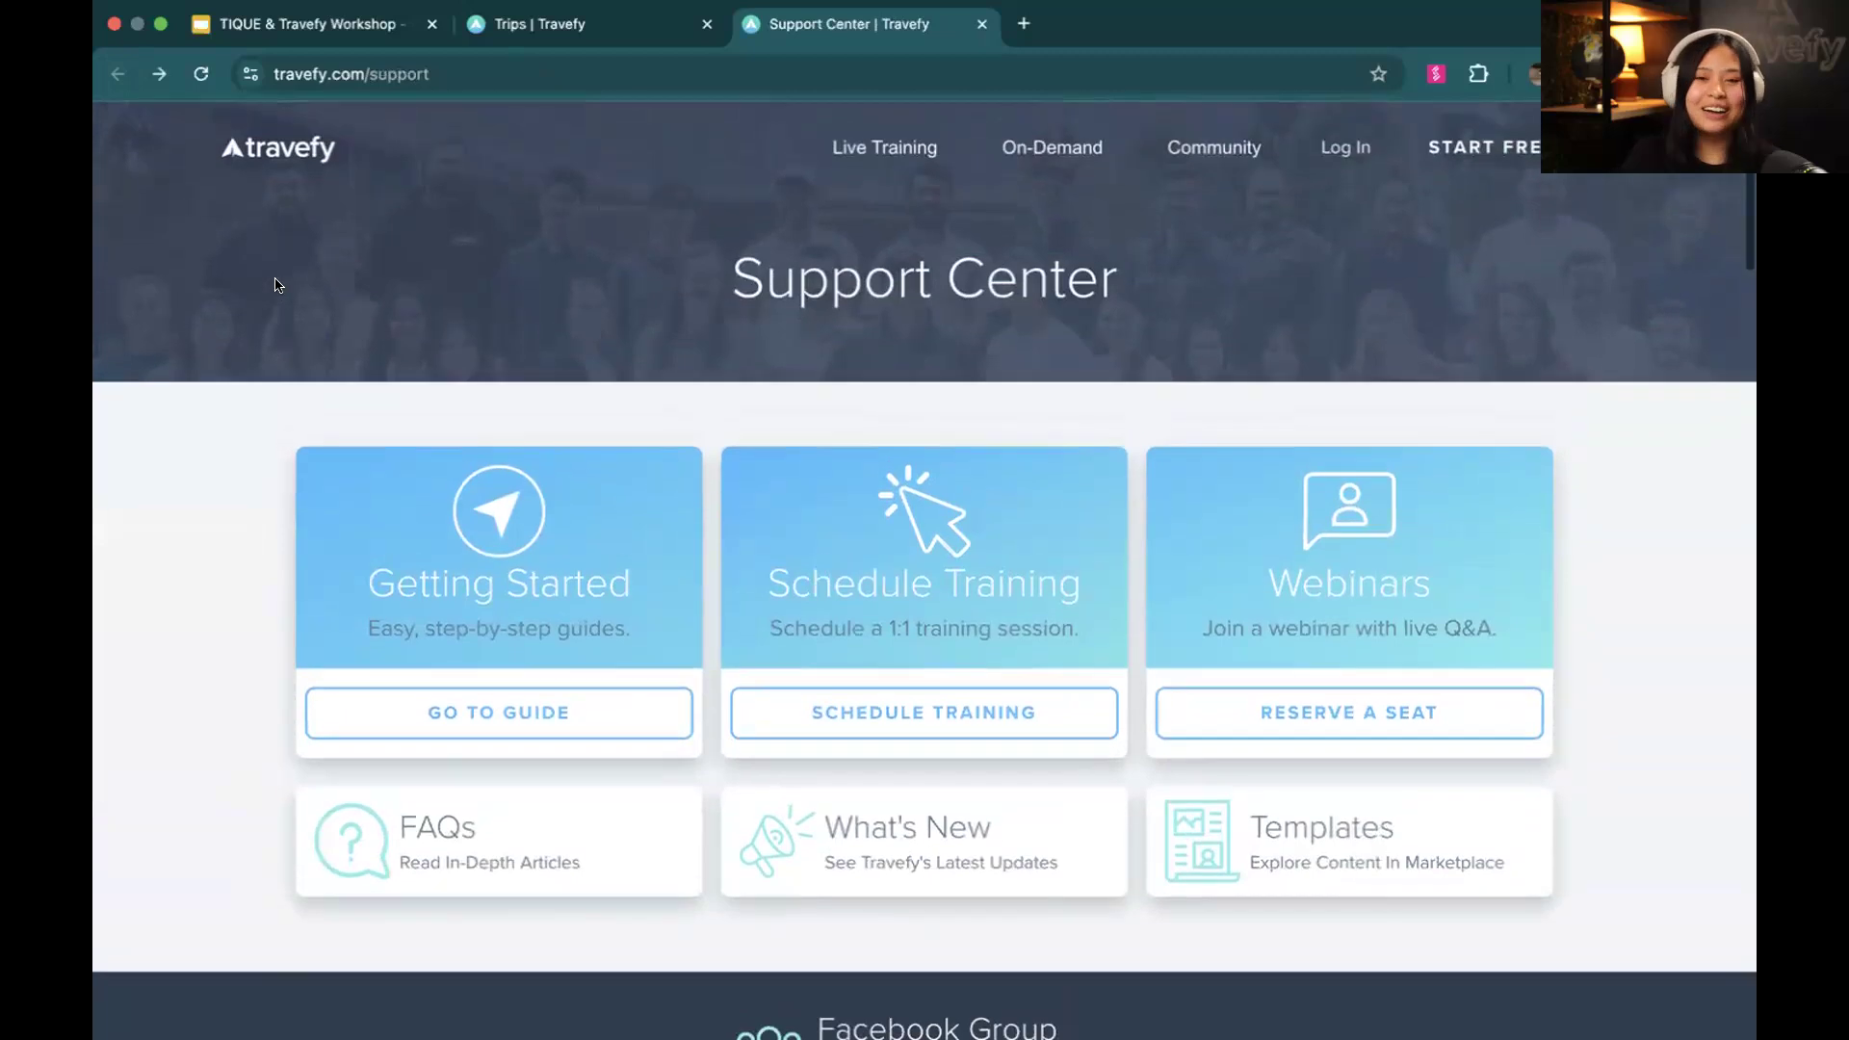